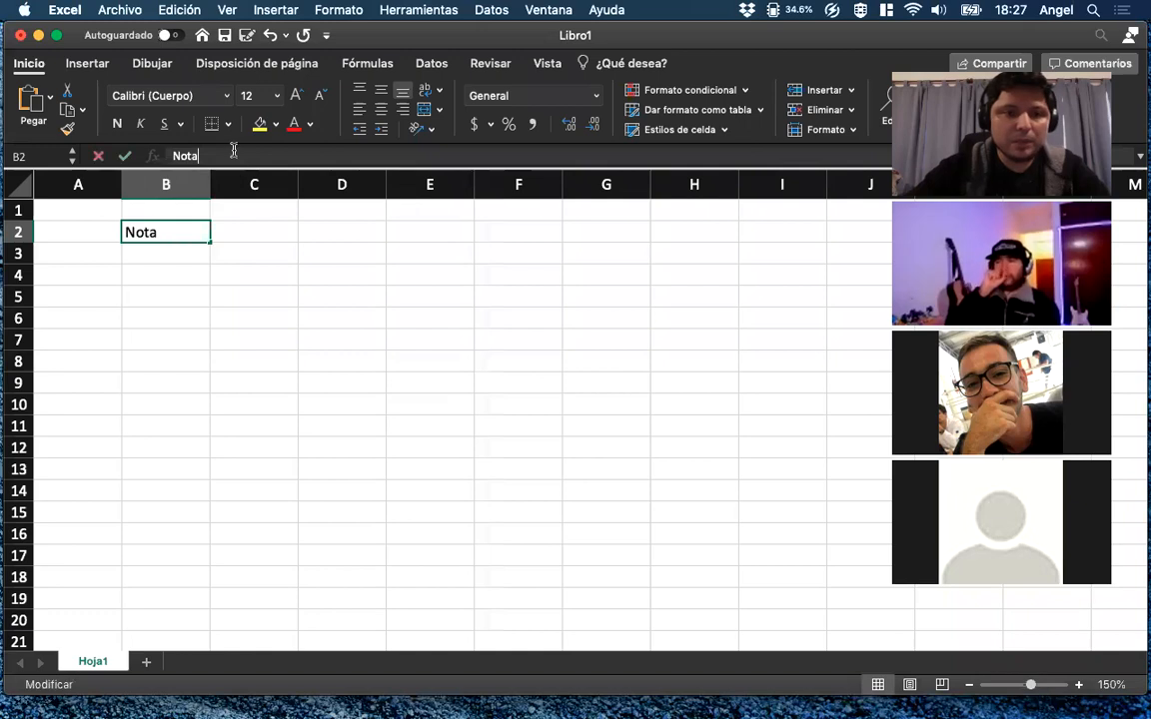
Complete the label in B2 as "Nota teoría" and enter "Nota práctica" in B3.
{"action": "key", "text": "BackSpace"}
{"action": "type", "text": "Nota teoría"}
{"action": "key", "text": "Return"}
{"action": "type", "text": "Nota P"}
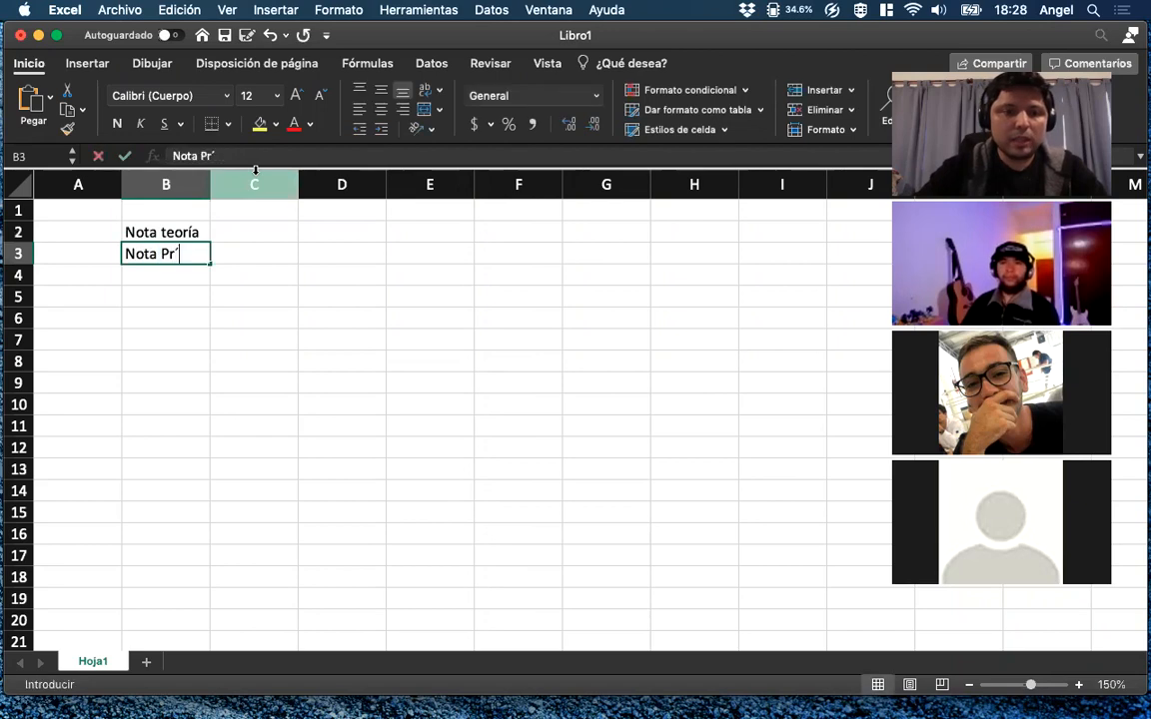
{"action": "type", "text": "ráctica"}
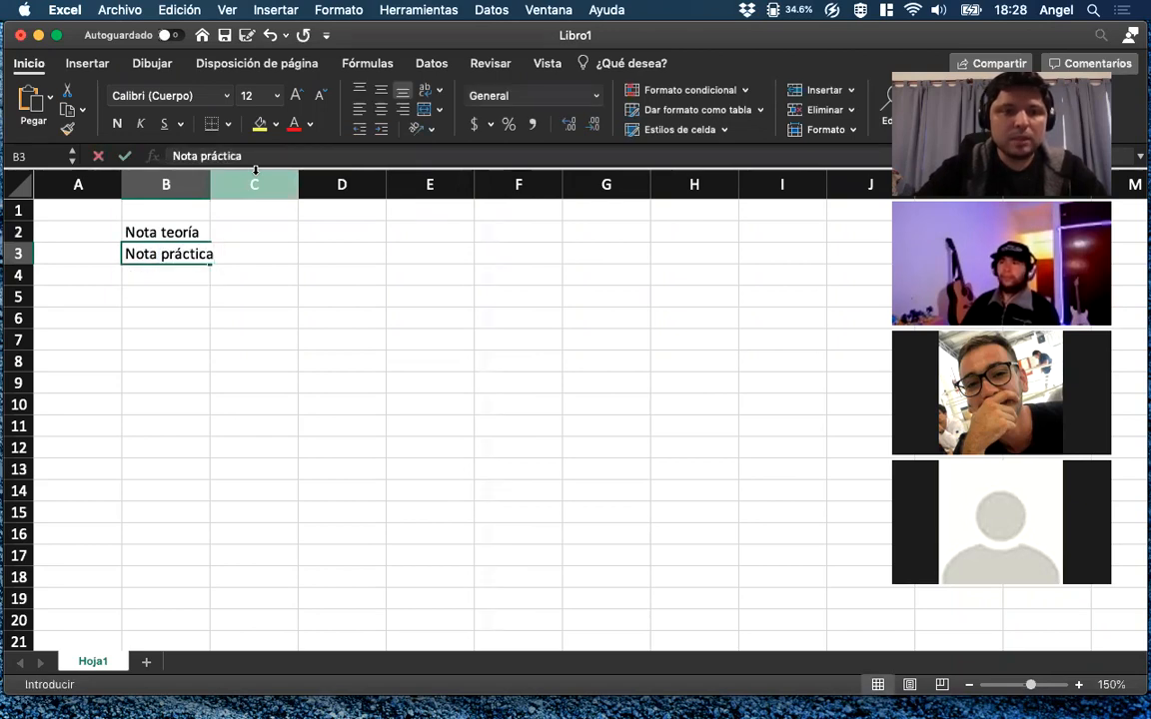
{"action": "key", "text": "Return"}
Widen column B to fit its labels and enter "Nota final" in B4.
{"action": "left_click_drag", "start_coordinate": [207, 188], "coordinate": [240, 186]}
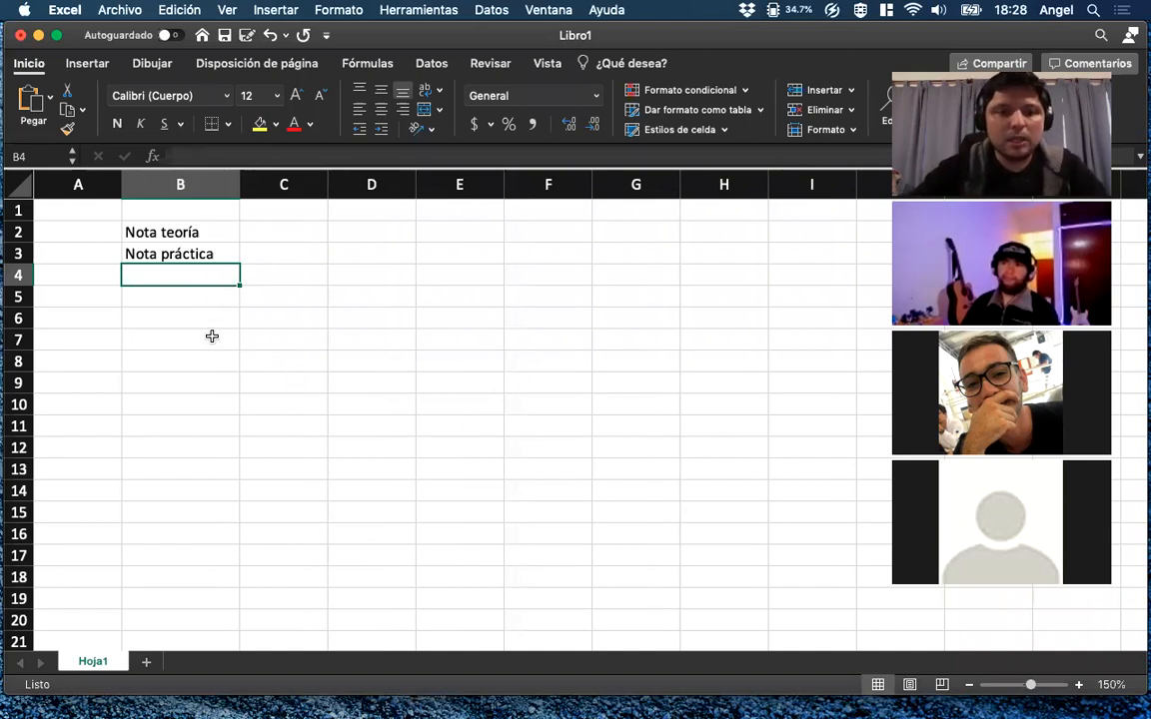
{"action": "type", "text": "Nota final"}
{"action": "key", "text": "Tab"}
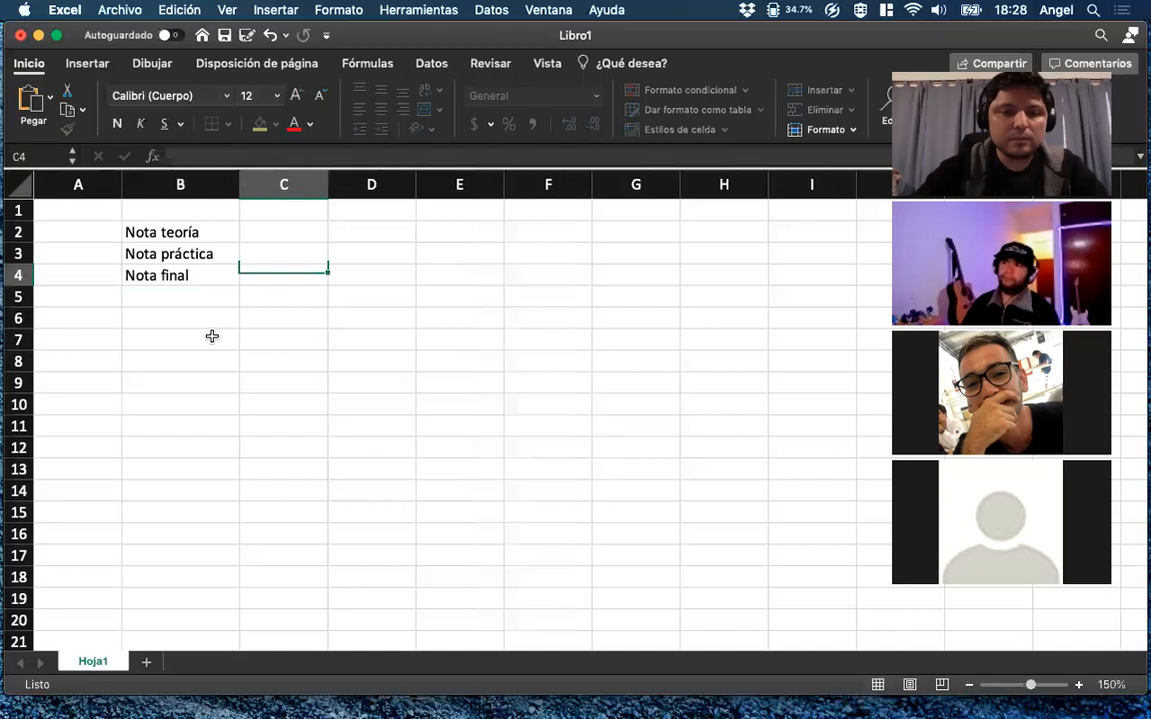
{"action": "key", "text": "Up"}
{"action": "key", "text": "Up"}
{"action": "key", "text": "Down"}
{"action": "key", "text": "Down"}
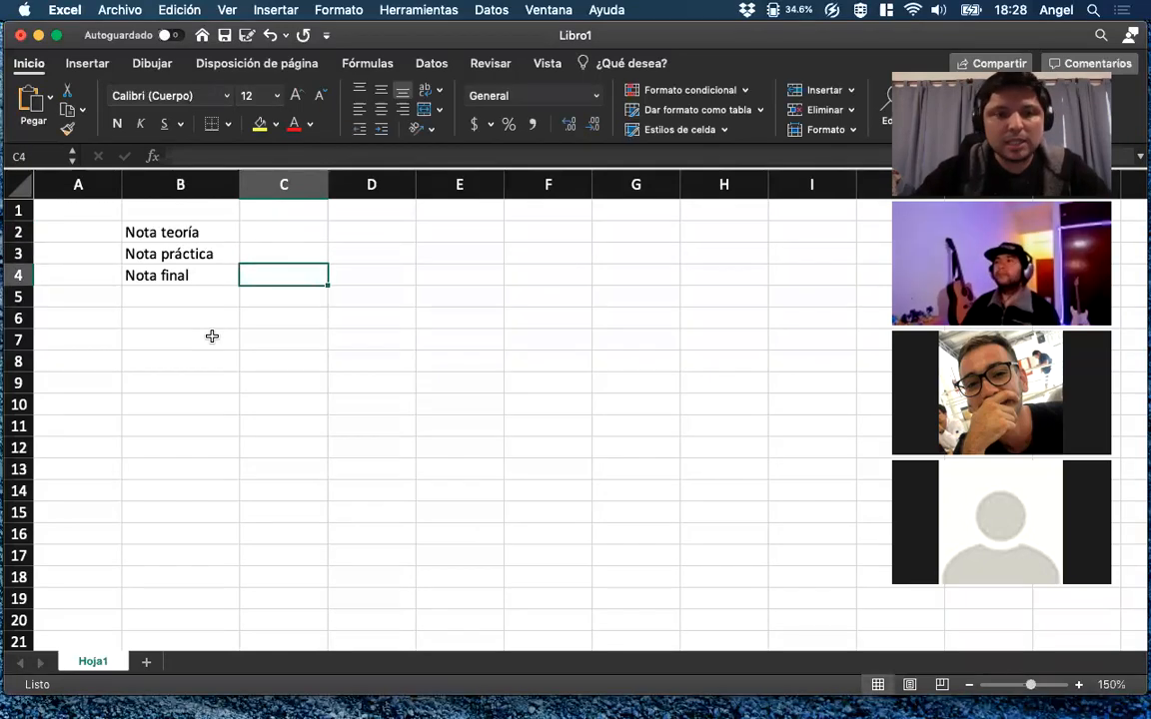
{"action": "key", "text": "Left"}
{"action": "key", "text": "Right"}
{"action": "key", "text": "Left"}
{"action": "key", "text": "Up"}
{"action": "key", "text": "Up"}
{"action": "key", "text": "Right"}
{"action": "key", "text": "Left"}
Clear the "Nota final" label in B4 and the "Nota práctica" label in B3.
{"action": "key", "text": "Down"}
{"action": "key", "text": "Down"}
{"action": "key", "text": "BackSpace"}
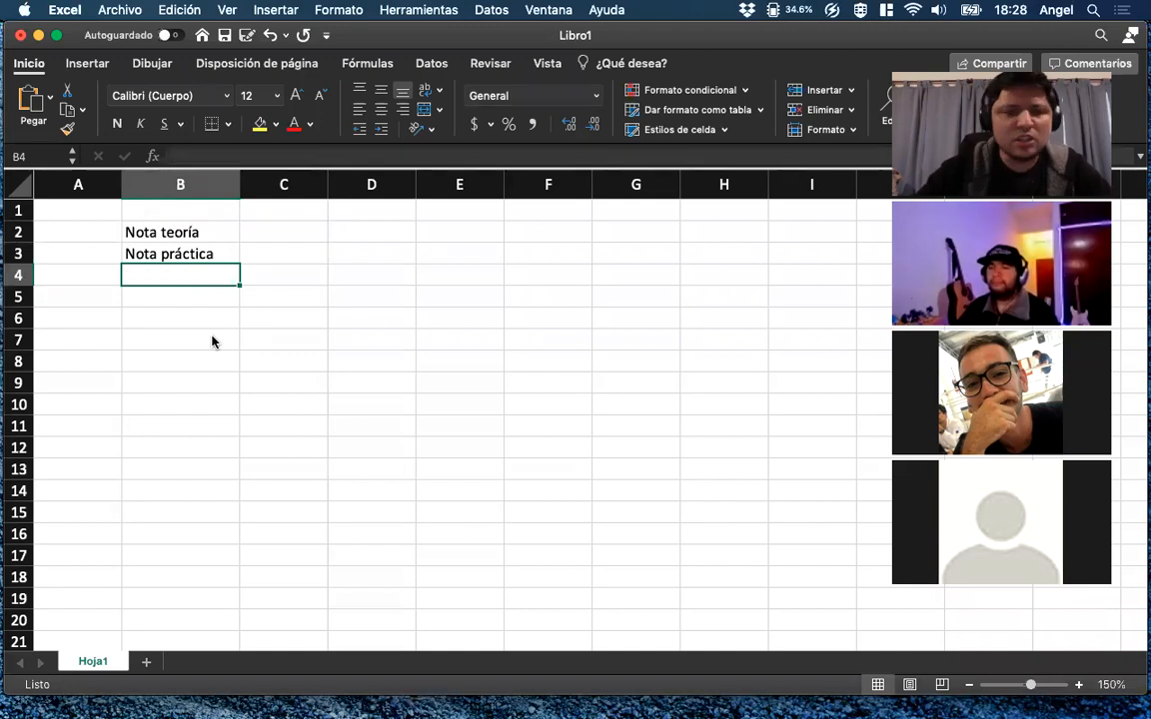
{"action": "key", "text": "Up"}
{"action": "key", "text": "Right"}
{"action": "key", "text": "Up"}
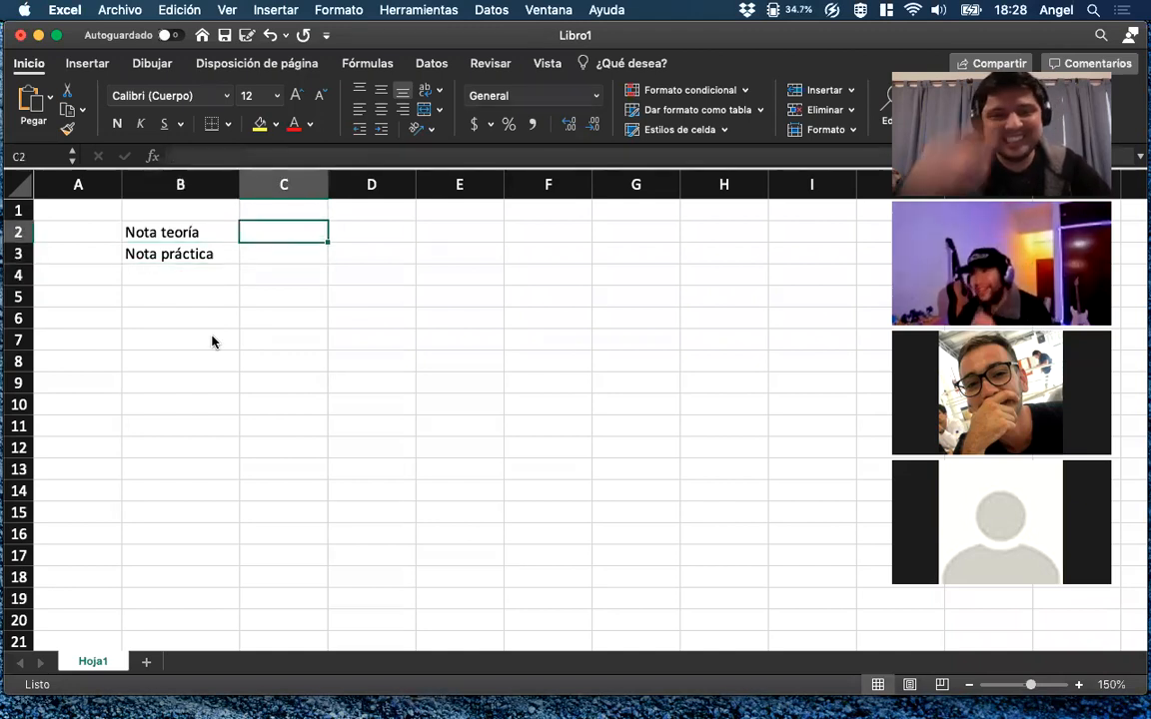
{"action": "key", "text": "Down"}
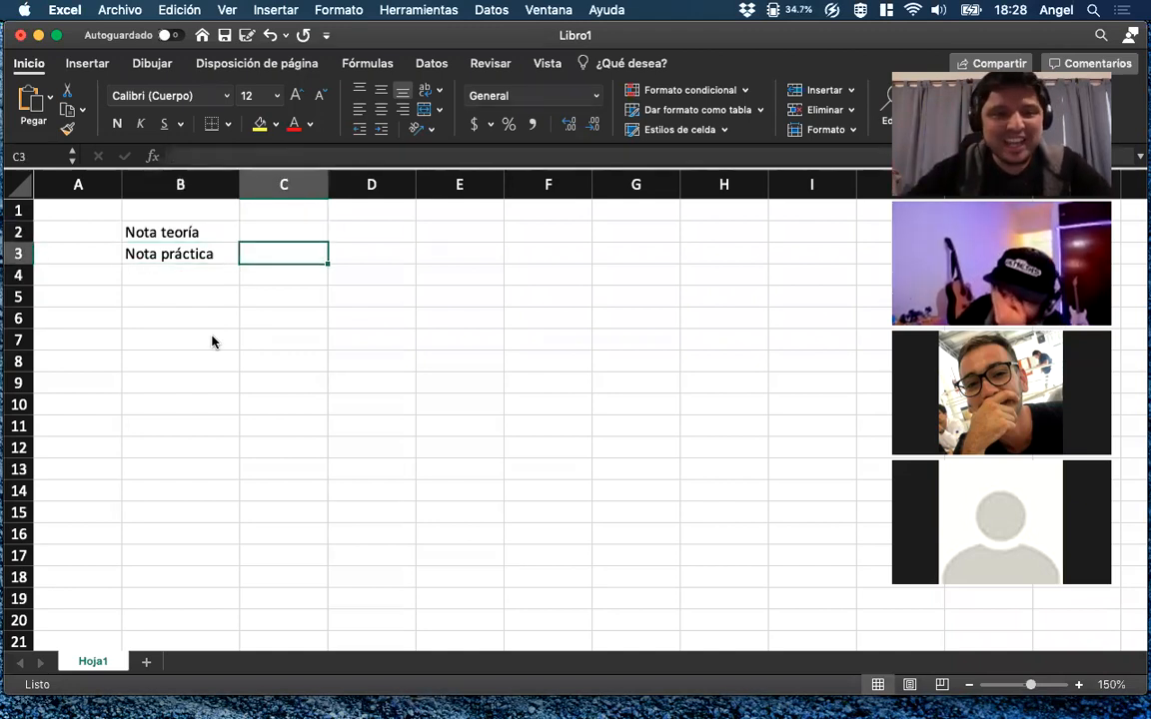
{"action": "key", "text": "Left"}
{"action": "key", "text": "BackSpace"}
{"action": "key", "text": "Up"}
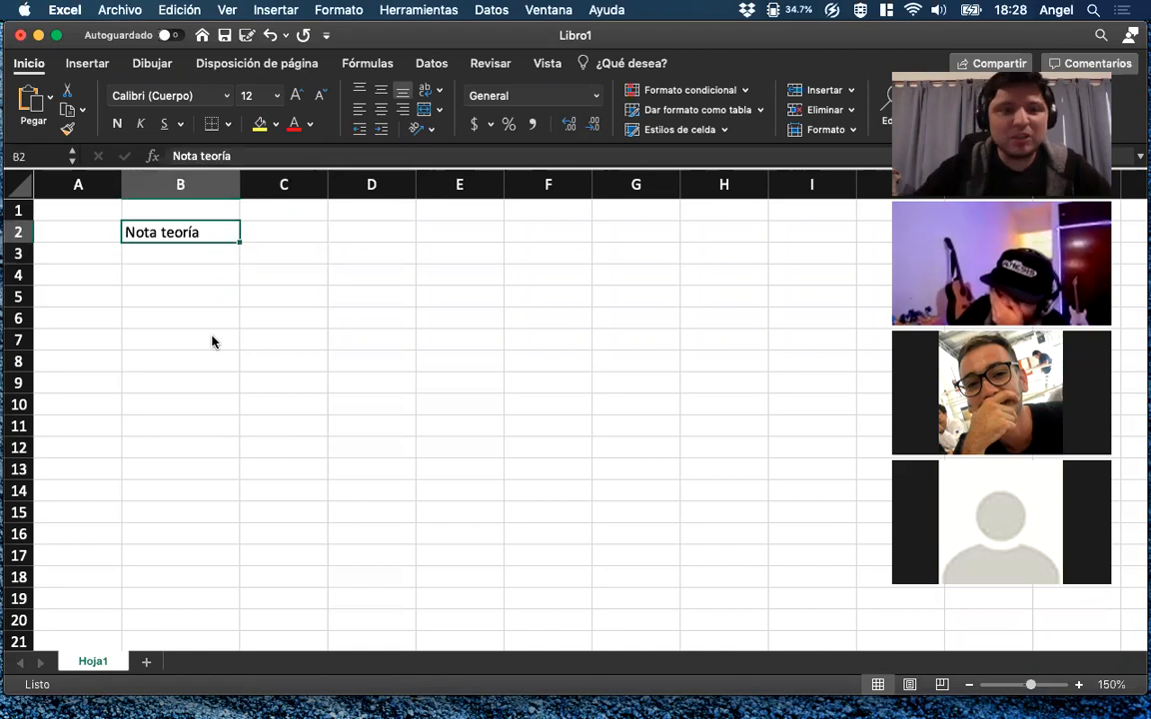
Change the label in B2 to "Nota promedio".
{"action": "double_click", "coordinate": [216, 157]}
{"action": "key", "text": "BackSpace"}
{"action": "key", "text": "BackSpace"}
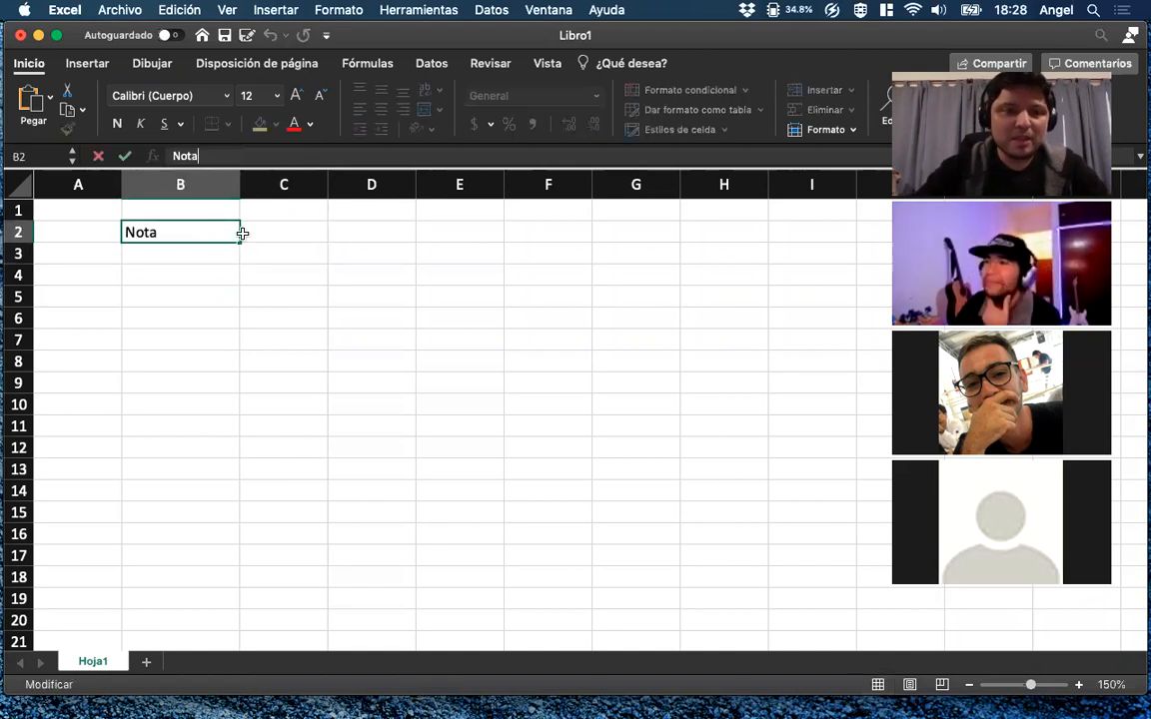
{"action": "left_click", "coordinate": [241, 232]}
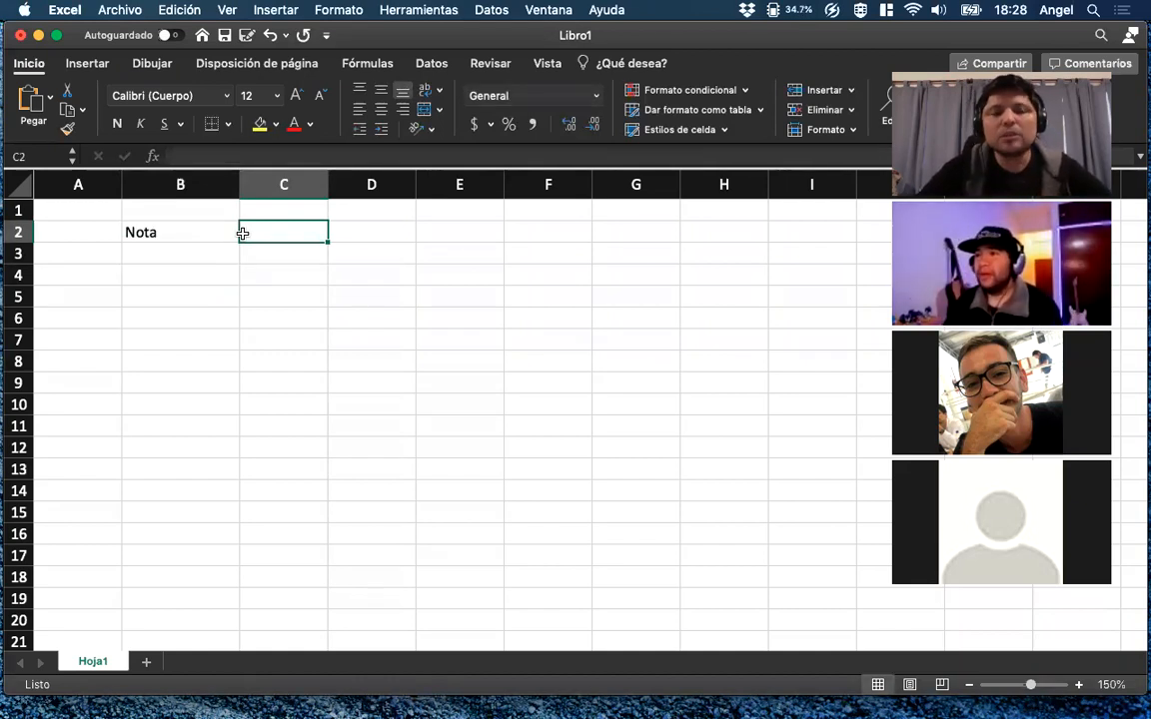
{"action": "left_click", "coordinate": [177, 250]}
{"action": "left_click", "coordinate": [176, 232]}
{"action": "left_click", "coordinate": [222, 154]}
{"action": "type", "text": "promedio"}
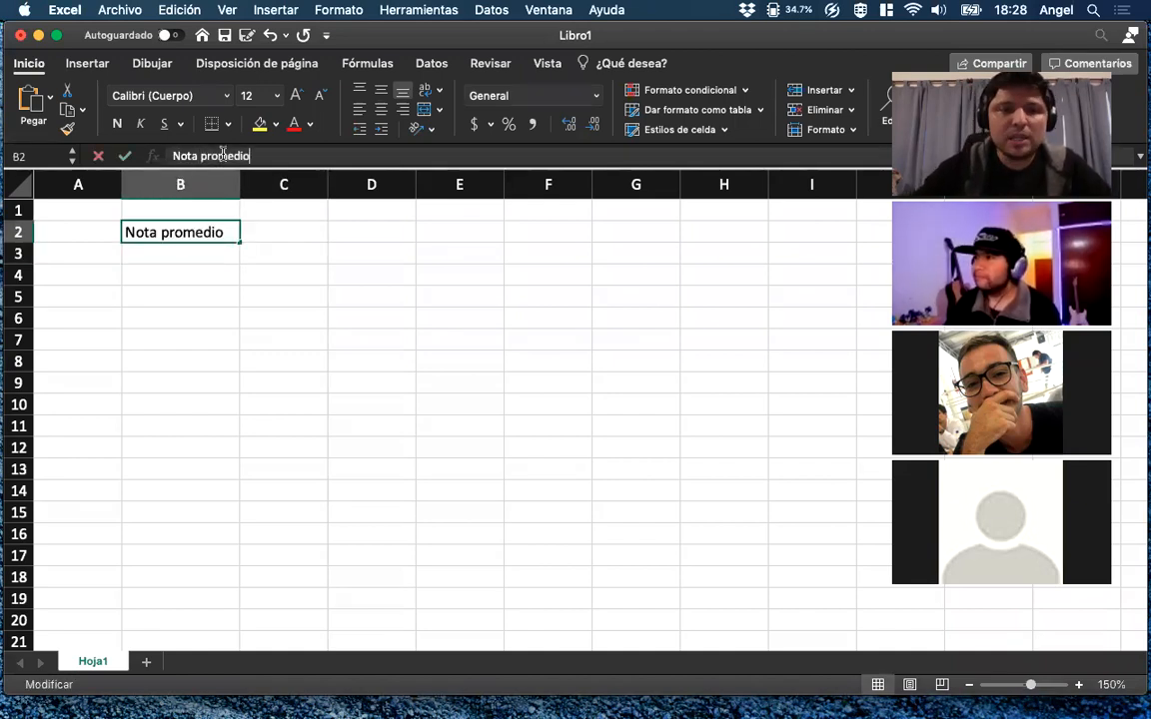
{"action": "key", "text": "Return"}
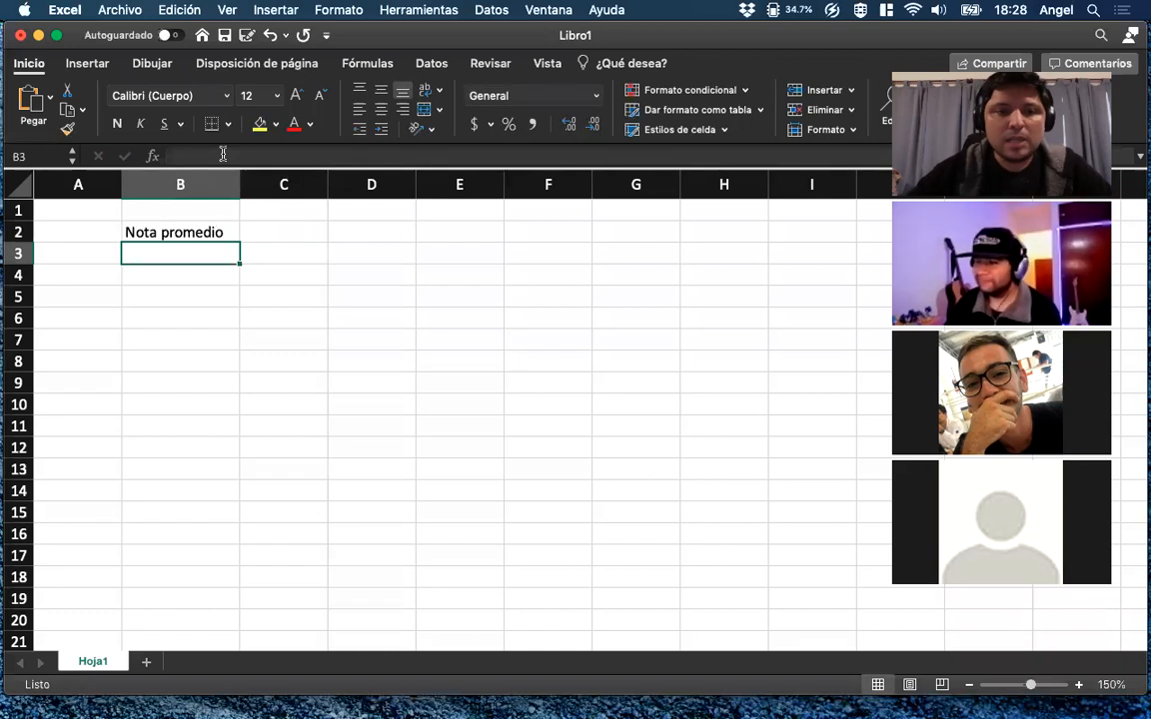
Enter the first grading rule in F2: "Si la nota >= 8 --> Promocionado/a".
{"action": "key", "text": "Right"}
{"action": "key", "text": "Right"}
{"action": "key", "text": "Right"}
{"action": "key", "text": "Up"}
{"action": "key", "text": "Right"}
{"action": "type", "text": "'"}
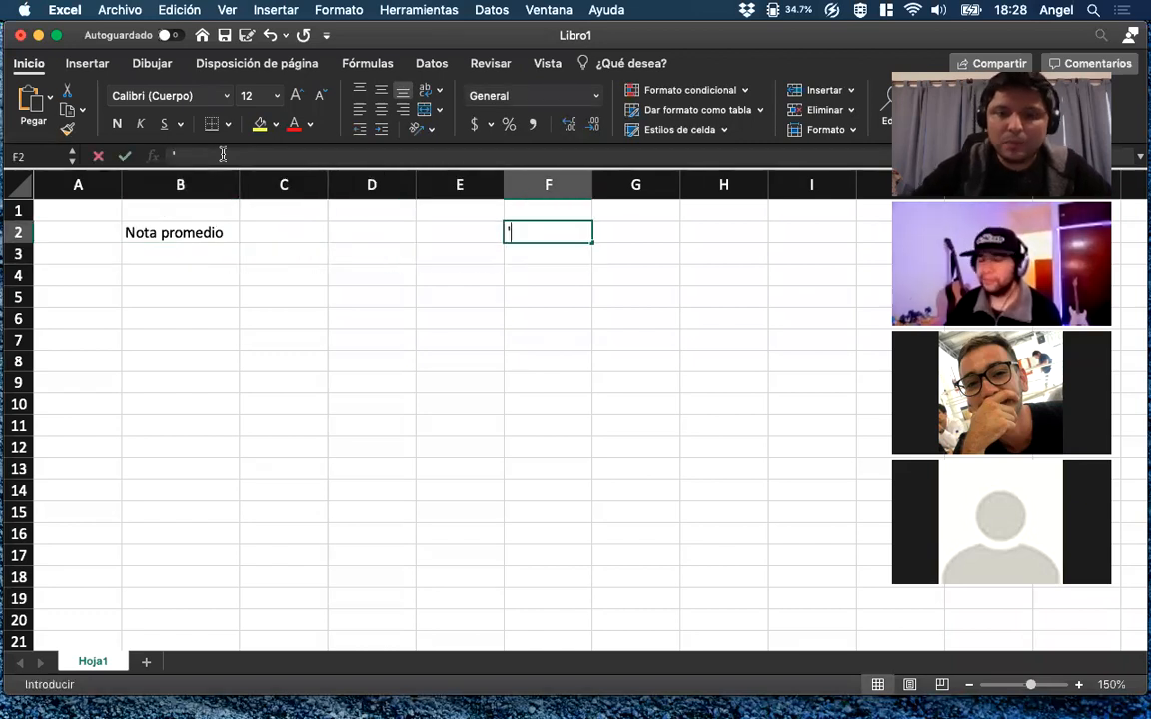
{"action": "type", "text": "S"}
{"action": "key", "text": "BackSpace"}
{"action": "key", "text": "BackSpace"}
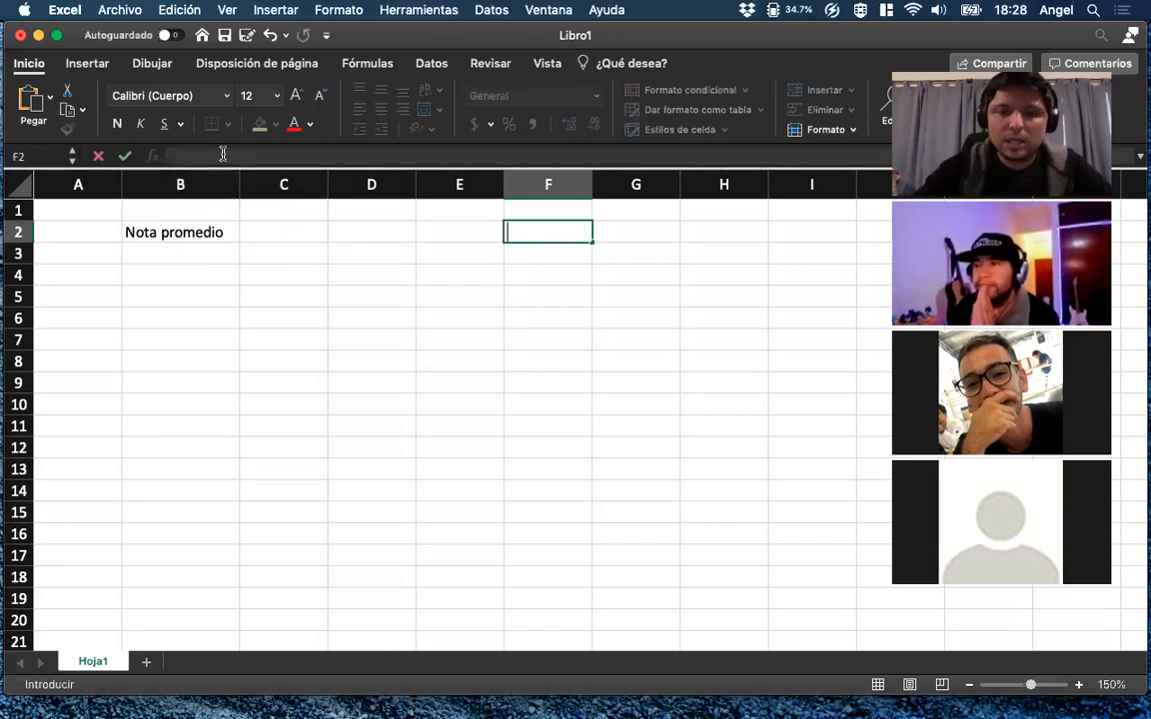
{"action": "type", "text": "Si la nota "}
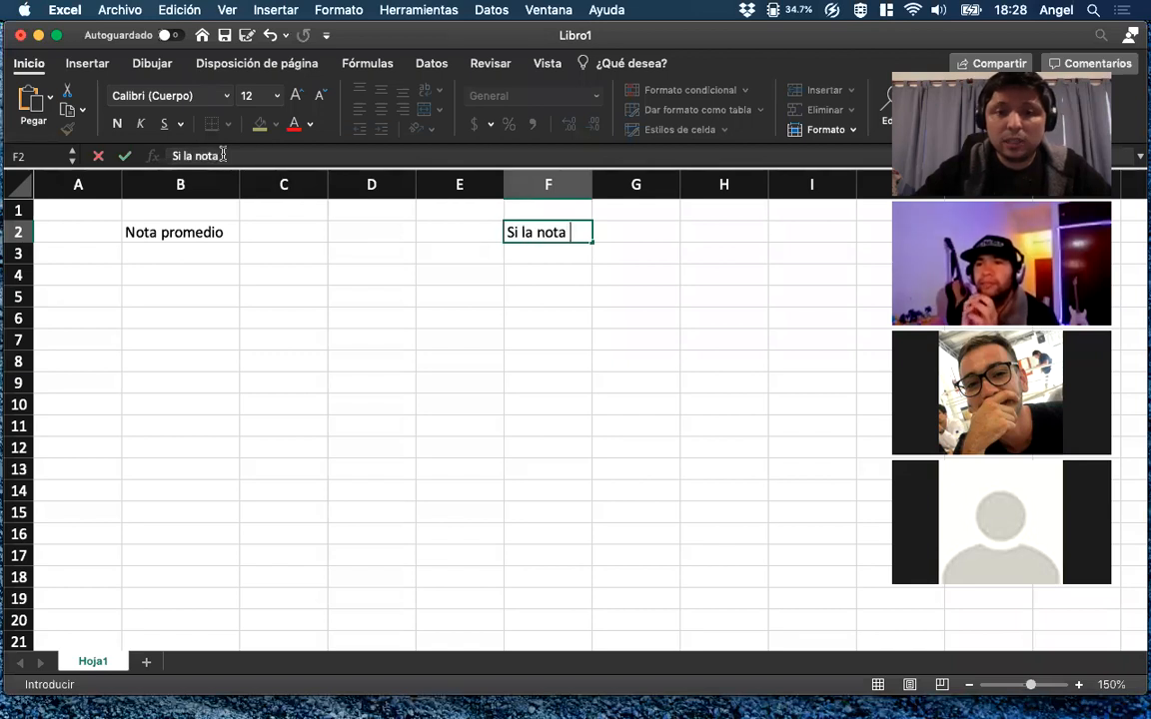
{"action": "type", "text": ">= 8 --> Promm"}
{"action": "key", "text": "BackSpace"}
{"action": "type", "text": "o"}
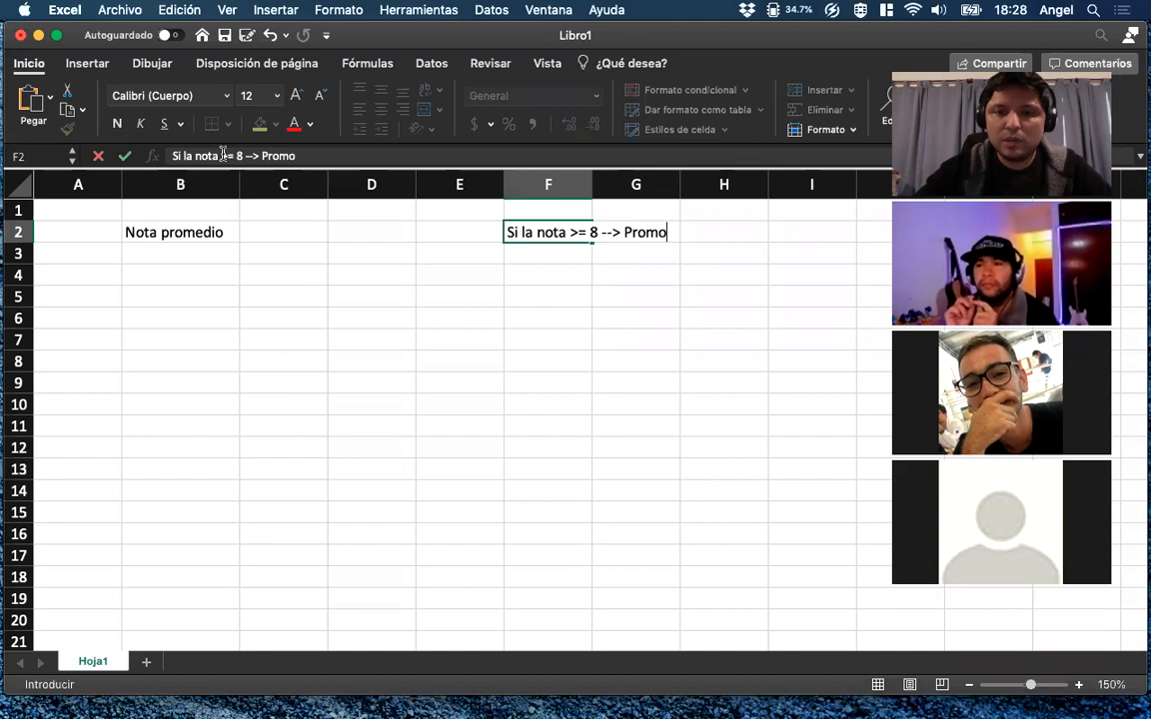
{"action": "type", "text": "cionado/a"}
Add a second line inside F2 reading "Si la nota >= 6 --> Regular".
{"action": "key", "text": "alt+Return"}
{"action": "type", "text": "Si la nota >="}
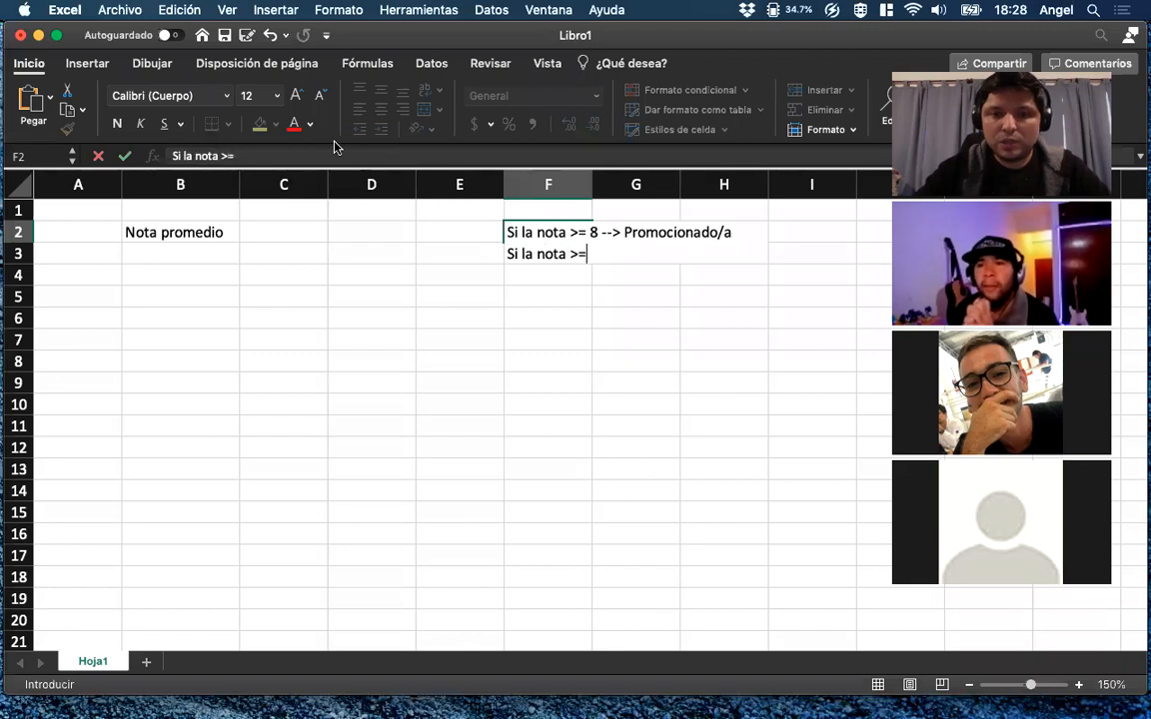
{"action": "type", "text": " 6 --> "}
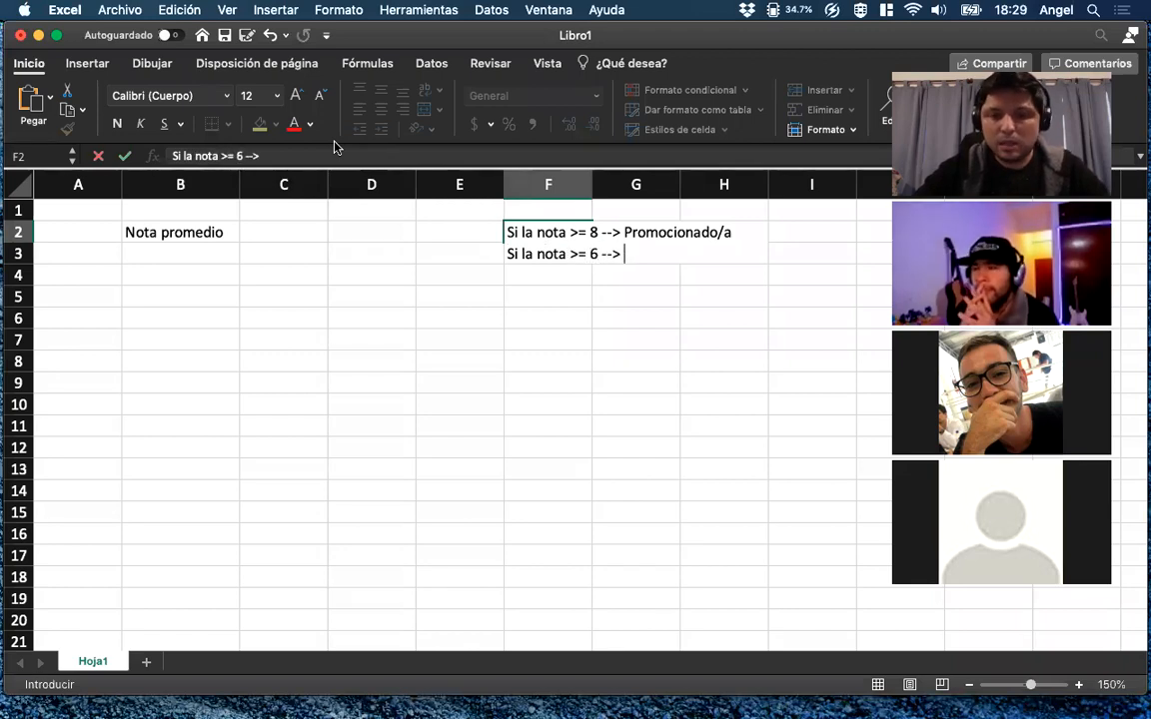
{"action": "type", "text": "Regula"}
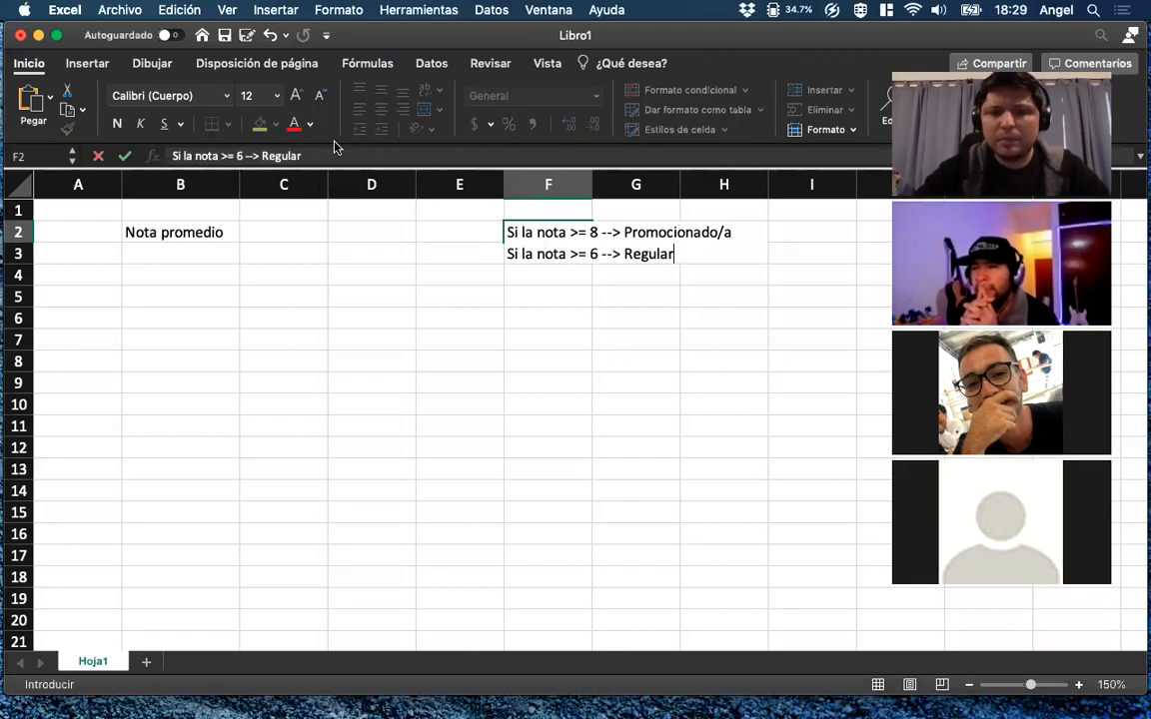
{"action": "type", "text": "r"}
Add a third line inside F2 reading "Sino --> Recupera" and commit the cell.
{"action": "key", "text": "alt+Return"}
{"action": "type", "text": "Sino "}
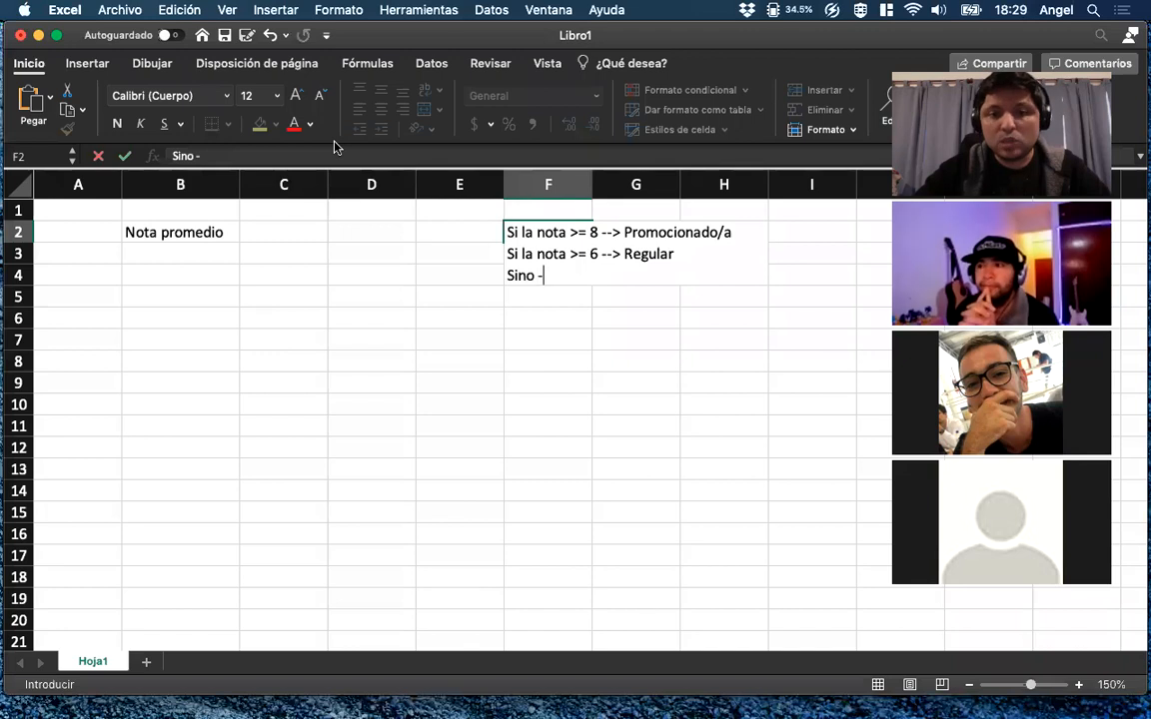
{"action": "type", "text": "--> Recupera"}
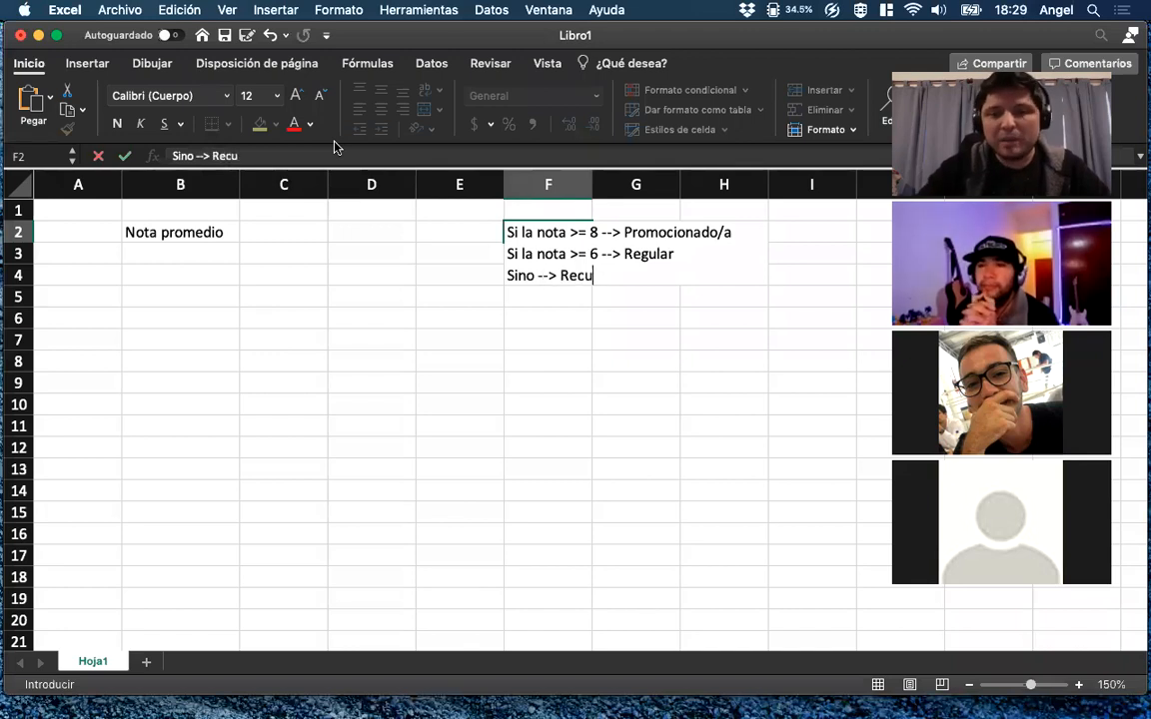
{"action": "key", "text": "Return"}
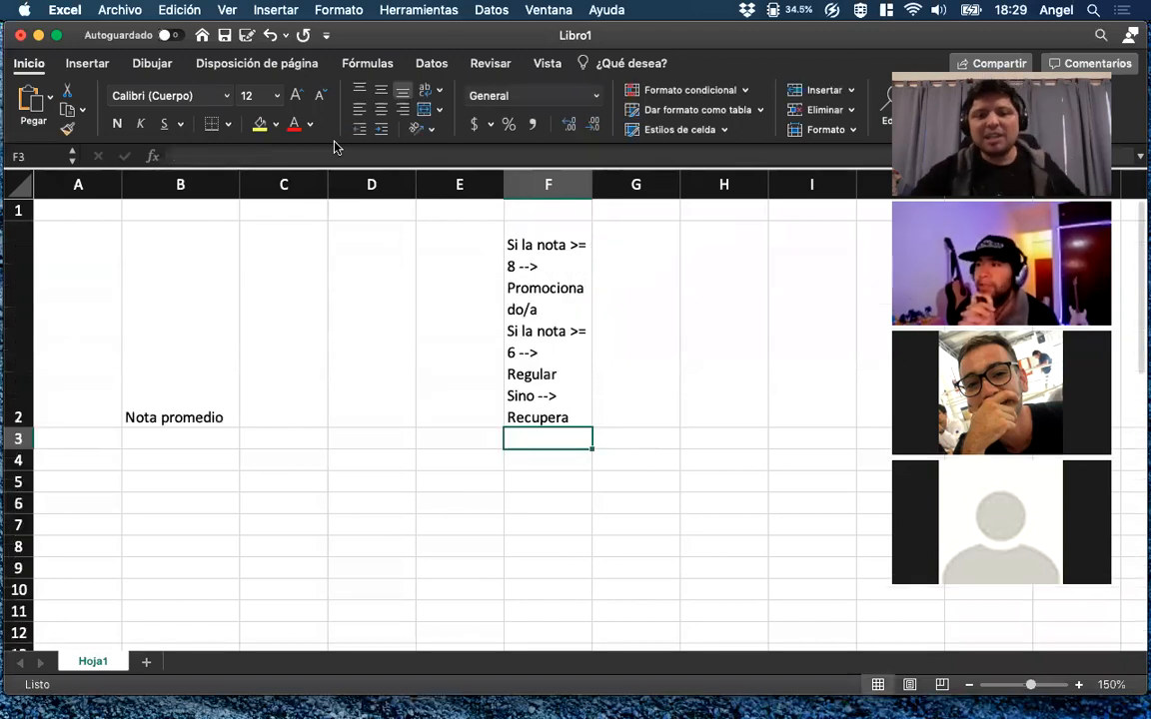
Widen column F so each rule fits on one line, and reduce row 2's height to fit the three lines.
{"action": "key", "text": "Up"}
{"action": "left_click_drag", "start_coordinate": [592, 185], "coordinate": [827, 184]}
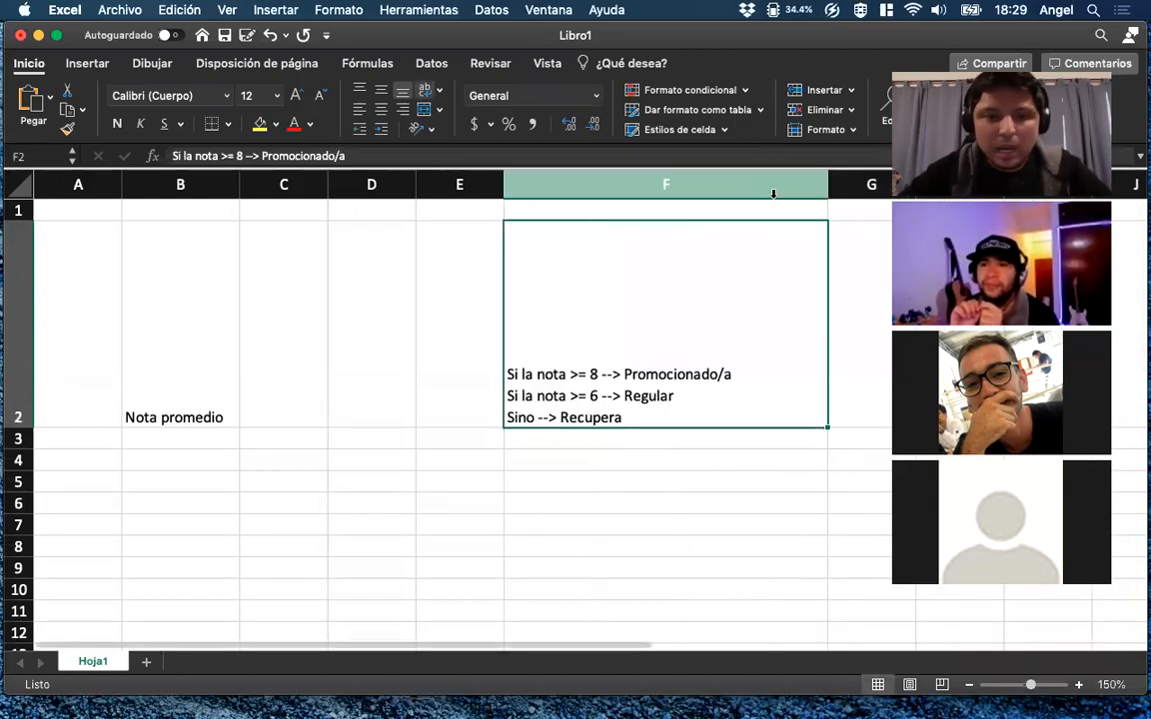
{"action": "left_click_drag", "start_coordinate": [38, 428], "coordinate": [23, 292]}
{"action": "left_click", "coordinate": [31, 284]}
Enter 7, 9 and 3 in turn in C2 as sample average grades.
{"action": "left_click", "coordinate": [275, 282]}
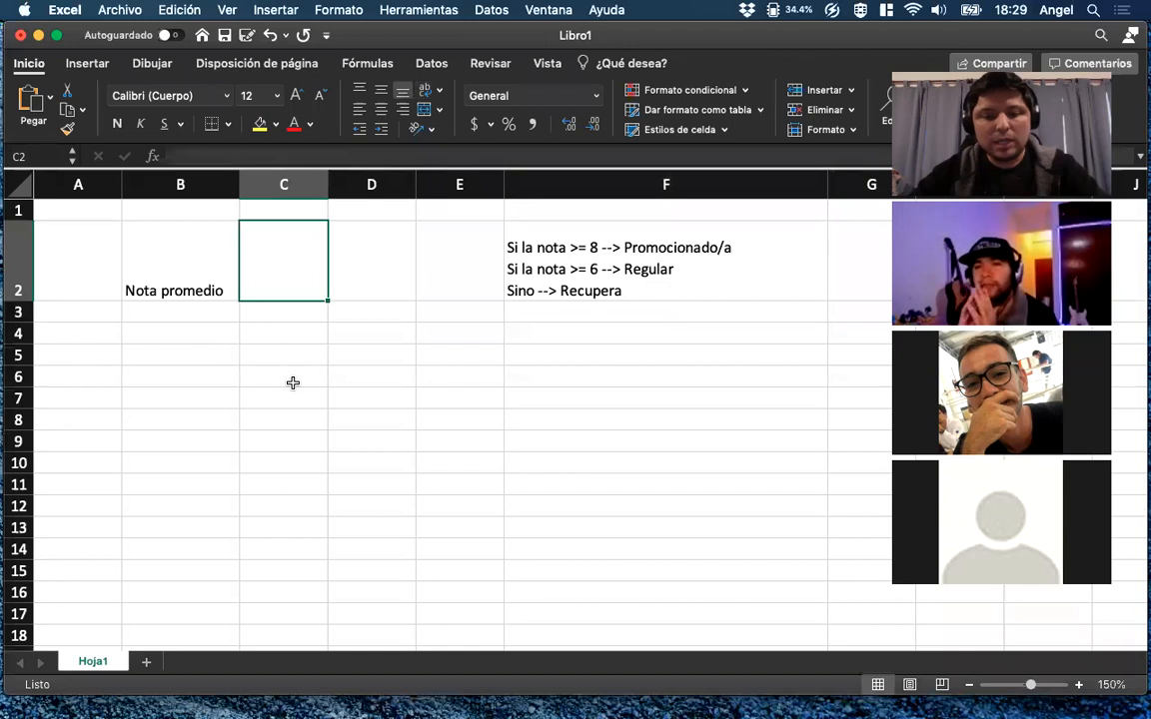
{"action": "type", "text": "7"}
{"action": "key", "text": "Return"}
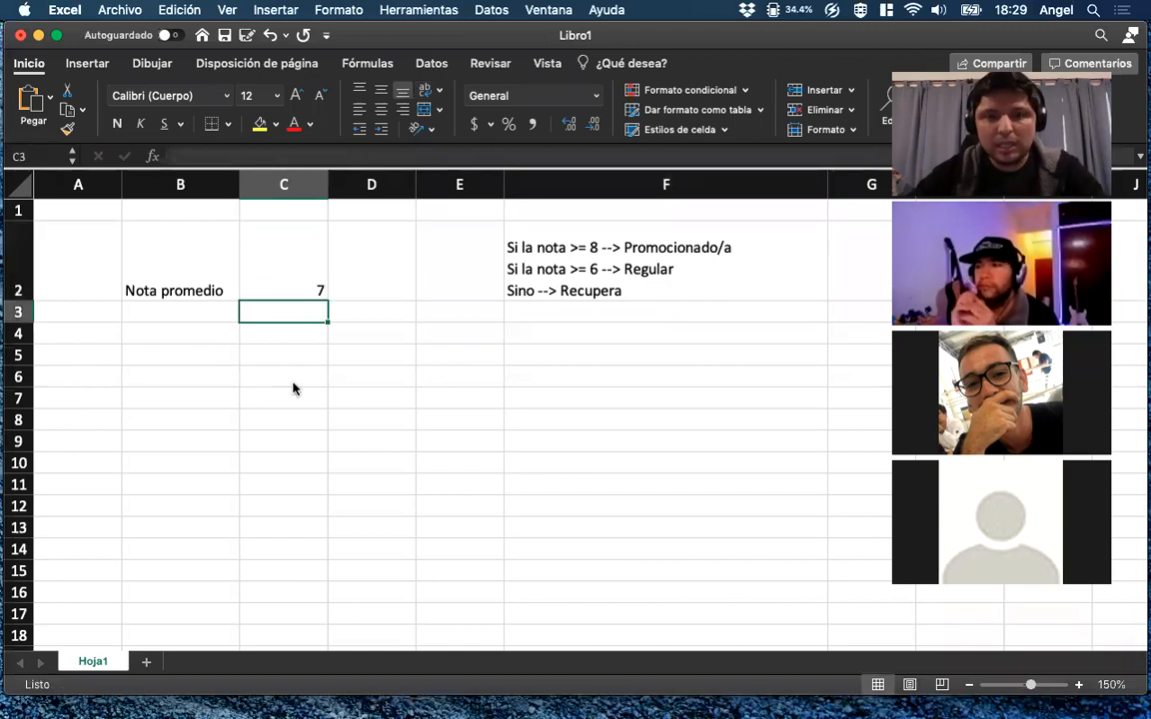
{"action": "key", "text": "Up"}
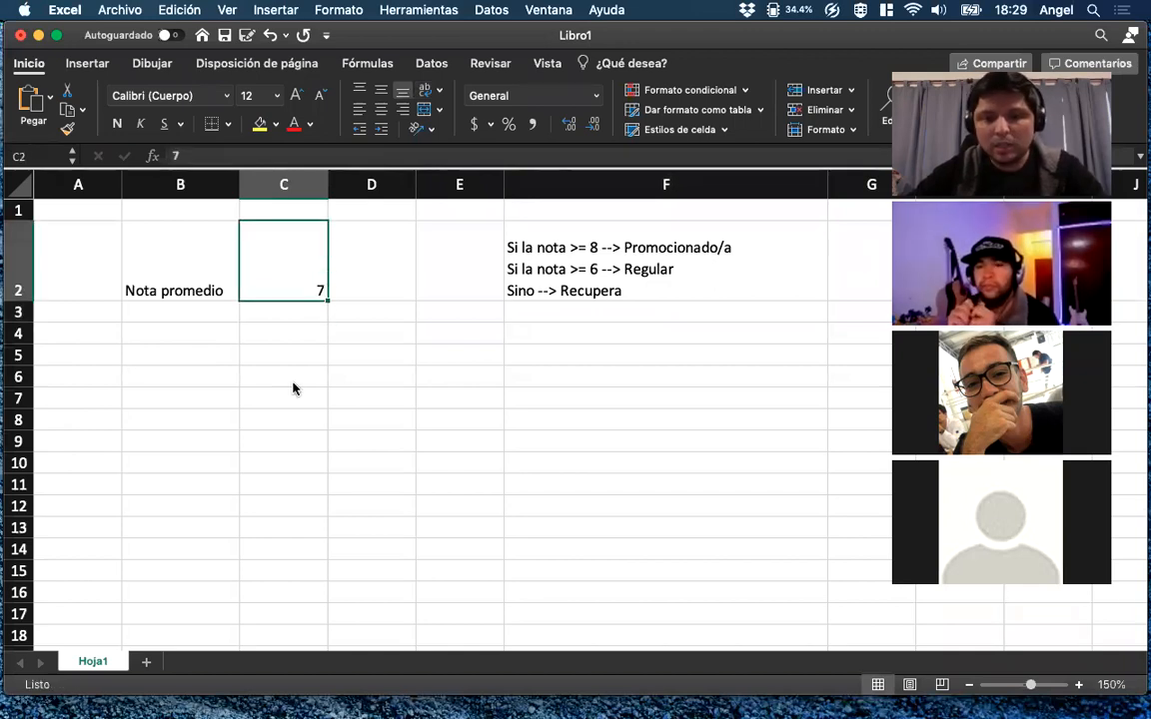
{"action": "type", "text": "9"}
{"action": "key", "text": "Return"}
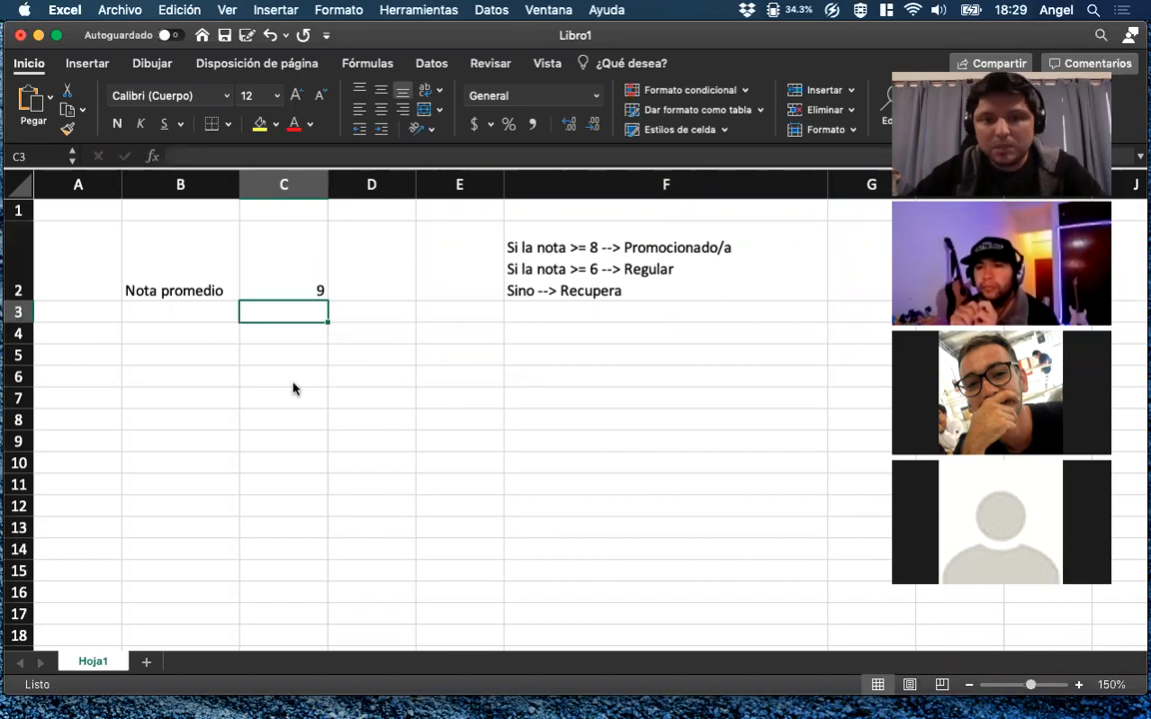
{"action": "key", "text": "Up"}
{"action": "type", "text": "3"}
{"action": "key", "text": "Return"}
{"action": "key", "text": "Up"}
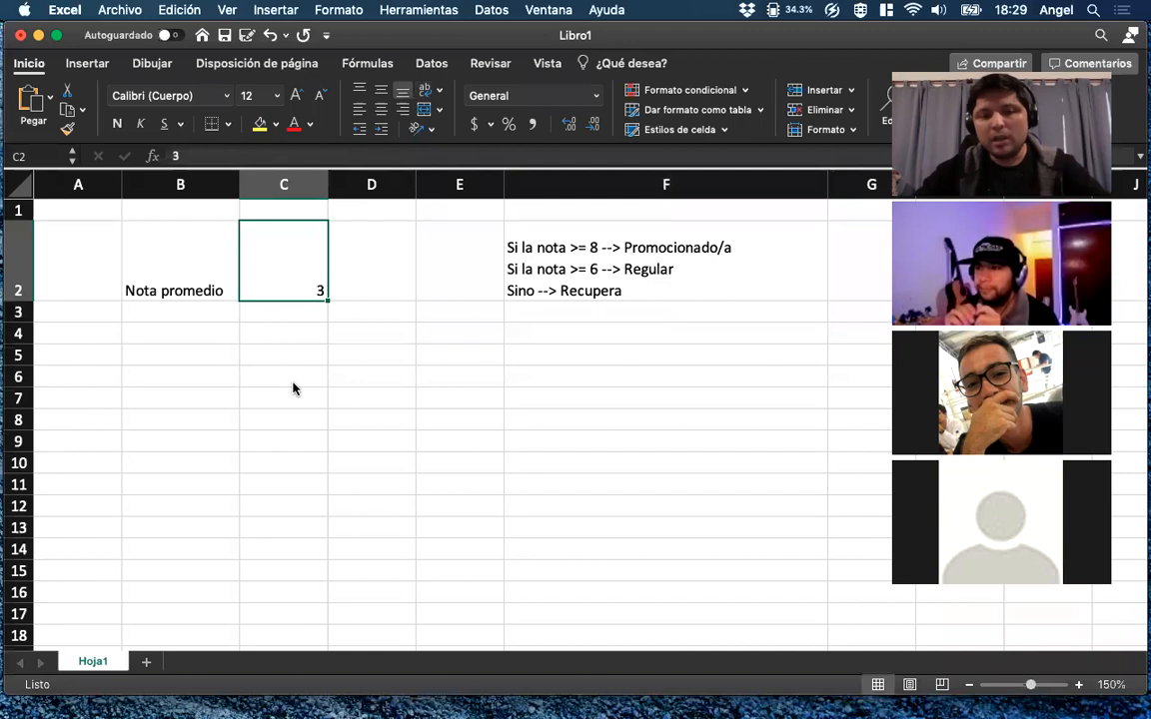
Enter the label "Estado" in B4.
{"action": "key", "text": "Down"}
{"action": "key", "text": "Down"}
{"action": "key", "text": "Left"}
{"action": "type", "text": "Estado"}
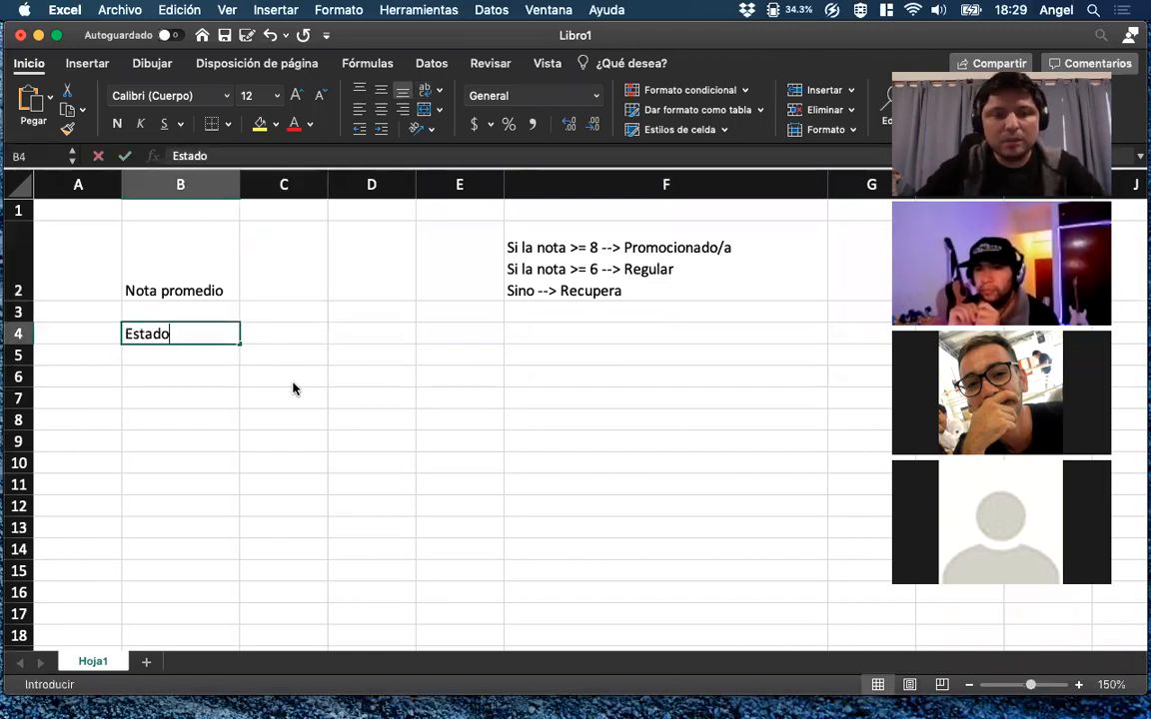
{"action": "key", "text": "Right"}
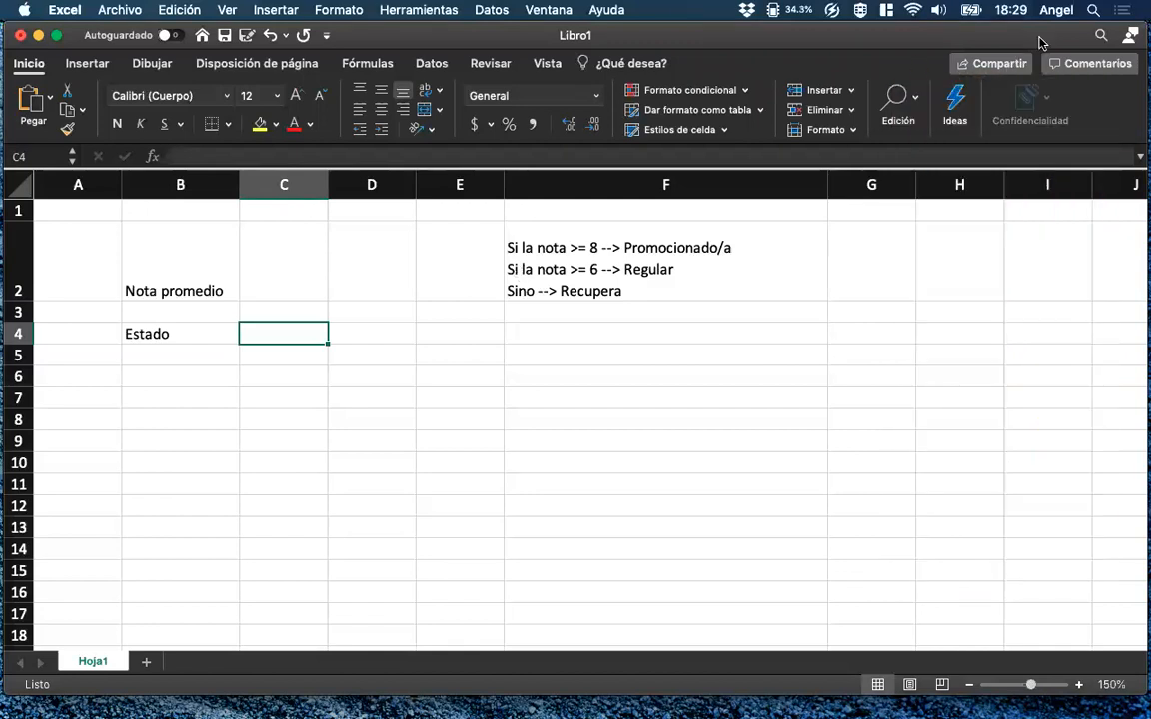
Enlarge the workbook window to fill the screen and enter 9 in C2 as the average grade.
{"action": "double_click", "coordinate": [808, 40]}
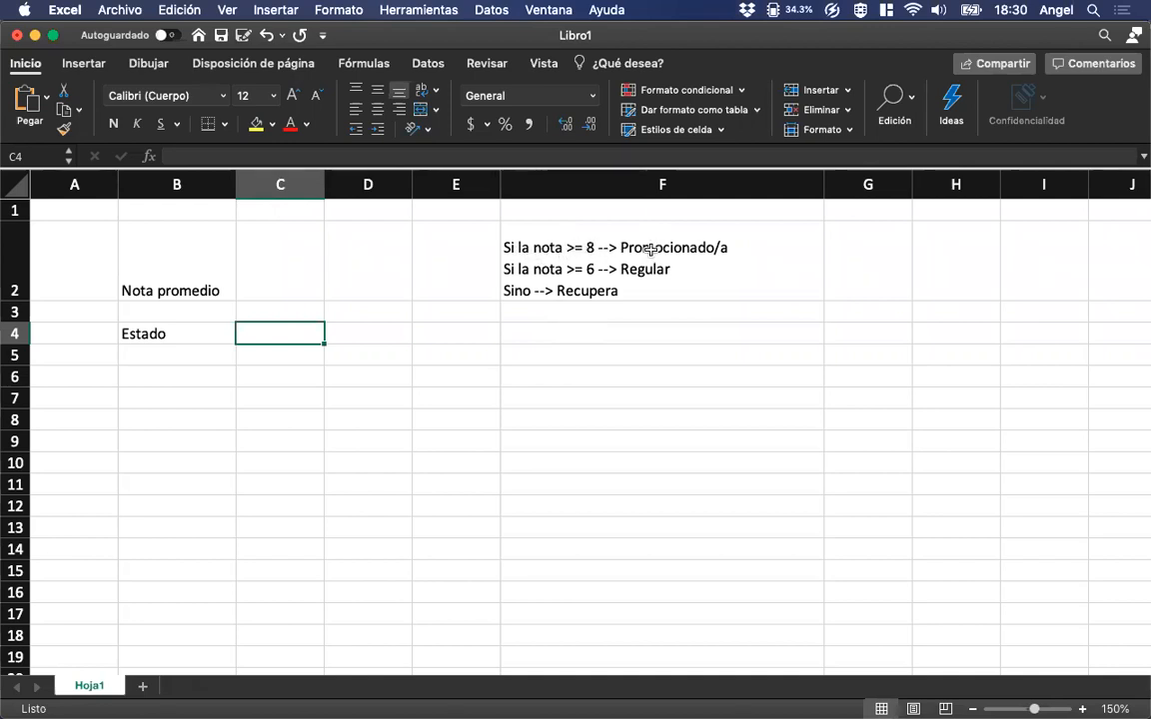
{"action": "left_click", "coordinate": [278, 287]}
{"action": "type", "text": "9"}
{"action": "key", "text": "Return"}
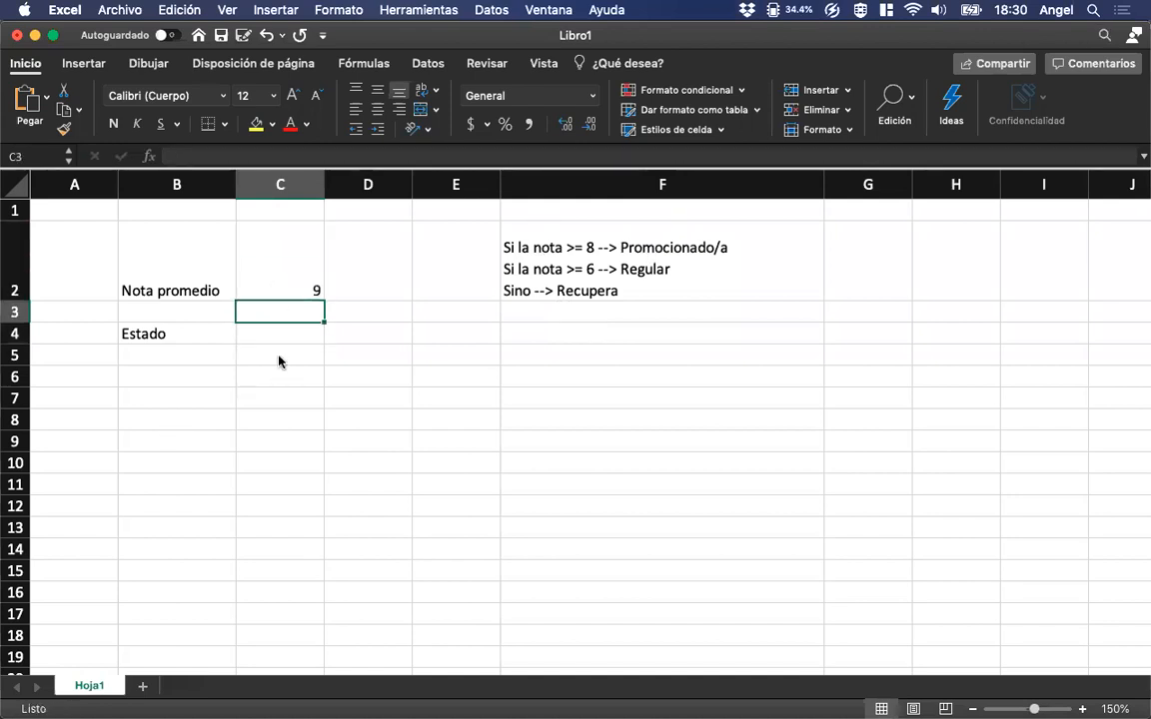
Start a SI formula in C4 that tests C2>=8 and gives "Promocionado/a" as the true value.
{"action": "key", "text": "Return"}
{"action": "type", "text": "="}
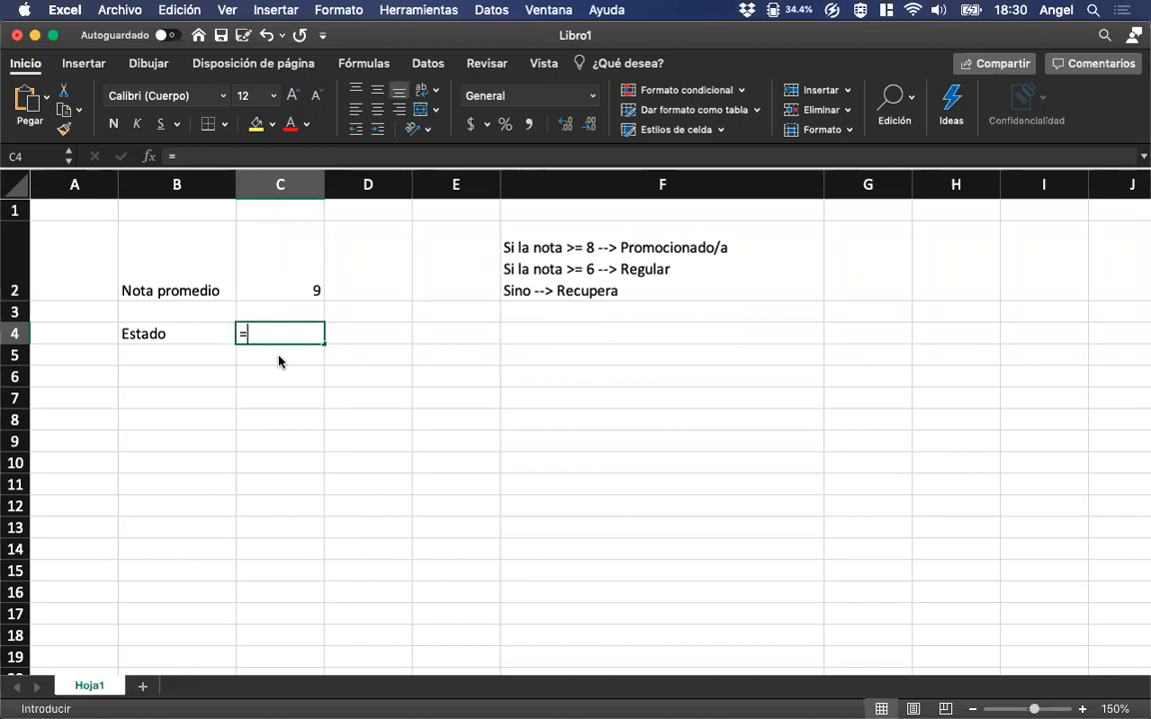
{"action": "type", "text": "SI("}
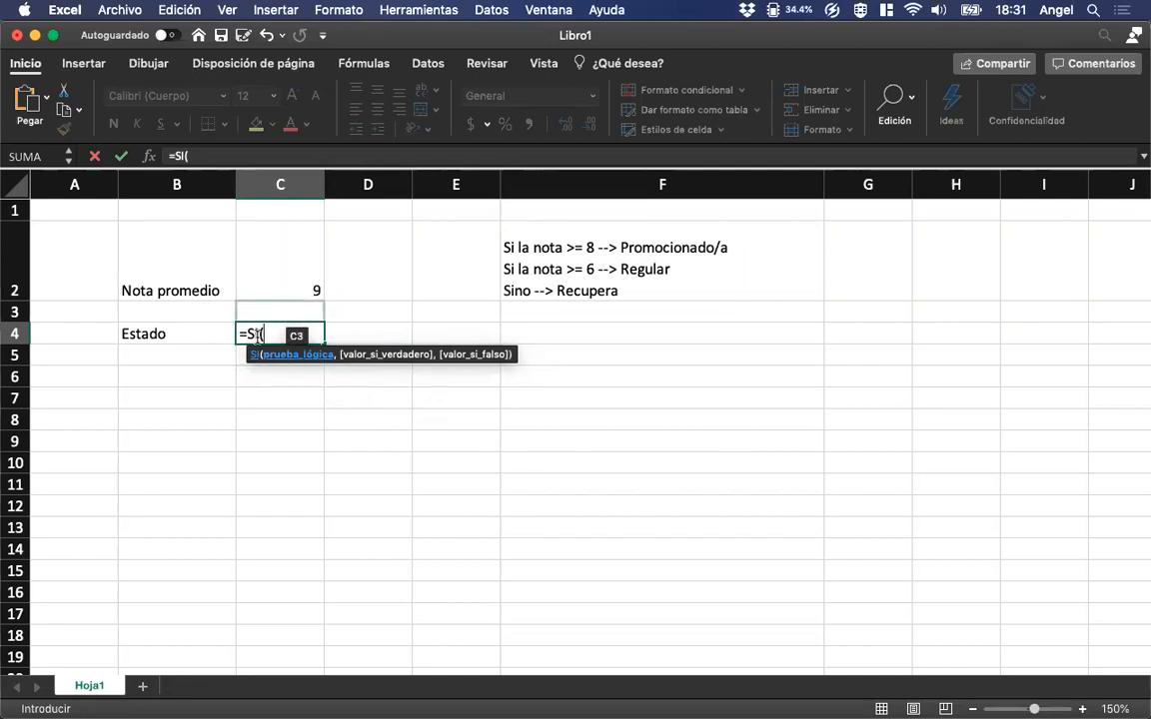
{"action": "left_click", "coordinate": [289, 271]}
{"action": "type", "text": ">=8"}
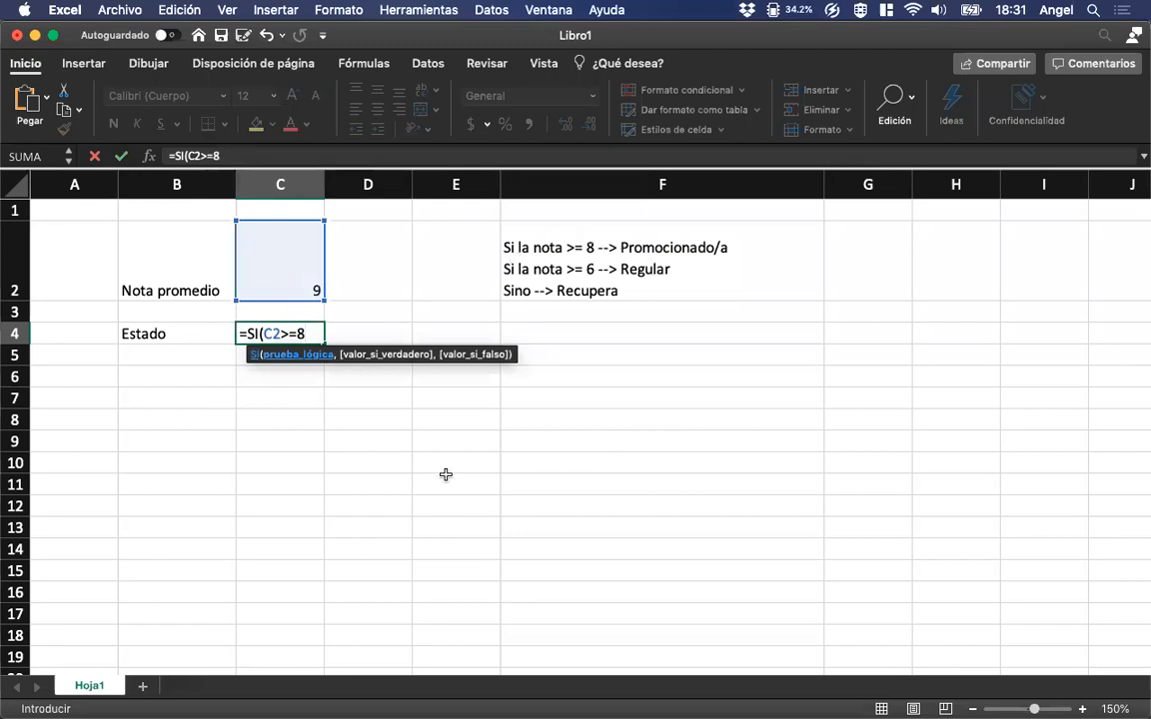
{"action": "type", "text": ","}
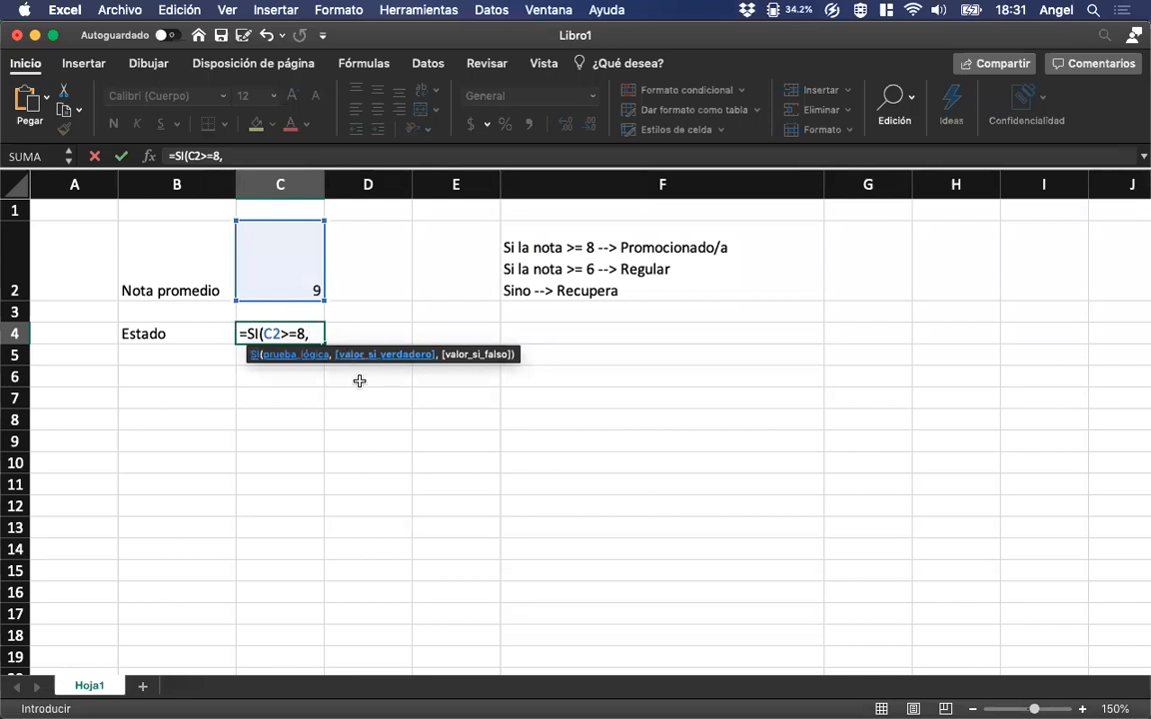
{"action": "type", "text": " \"Promocionado/a\""}
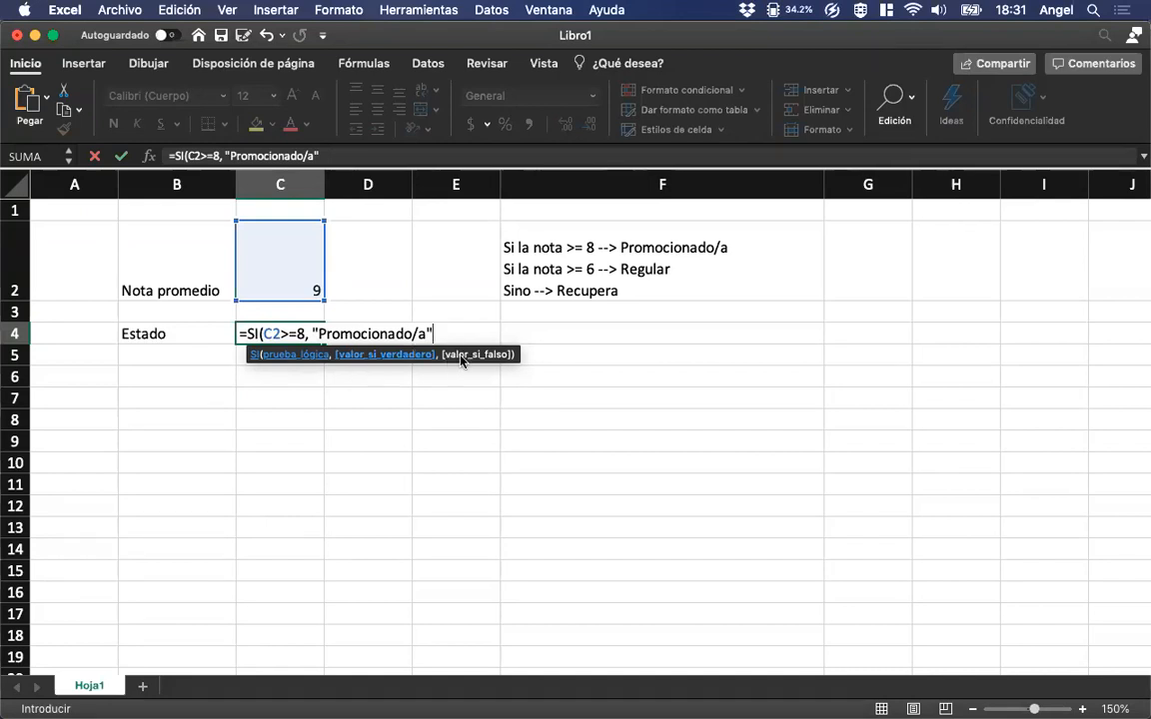
{"action": "type", "text": ")"}
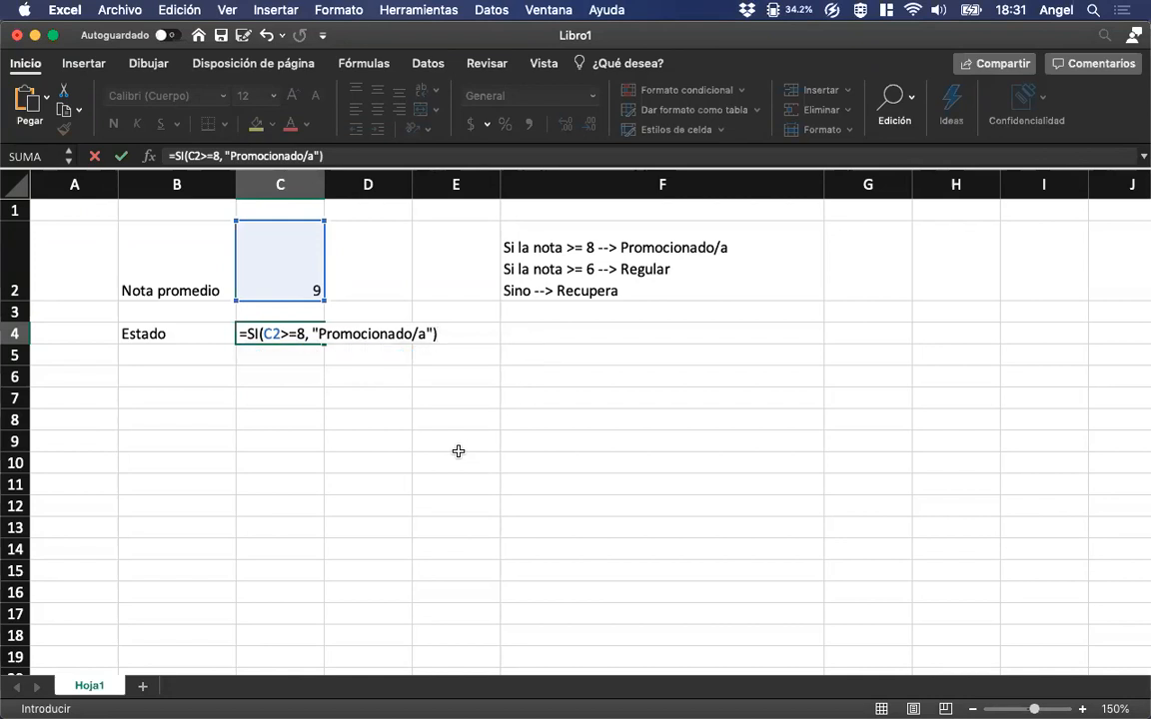
Complete the C4 formula with "No promocionado/a" as the false value, and widen column C to fit the status "Promocionado/a".
{"action": "key", "text": "BackSpace"}
{"action": "type", "text": ", "}
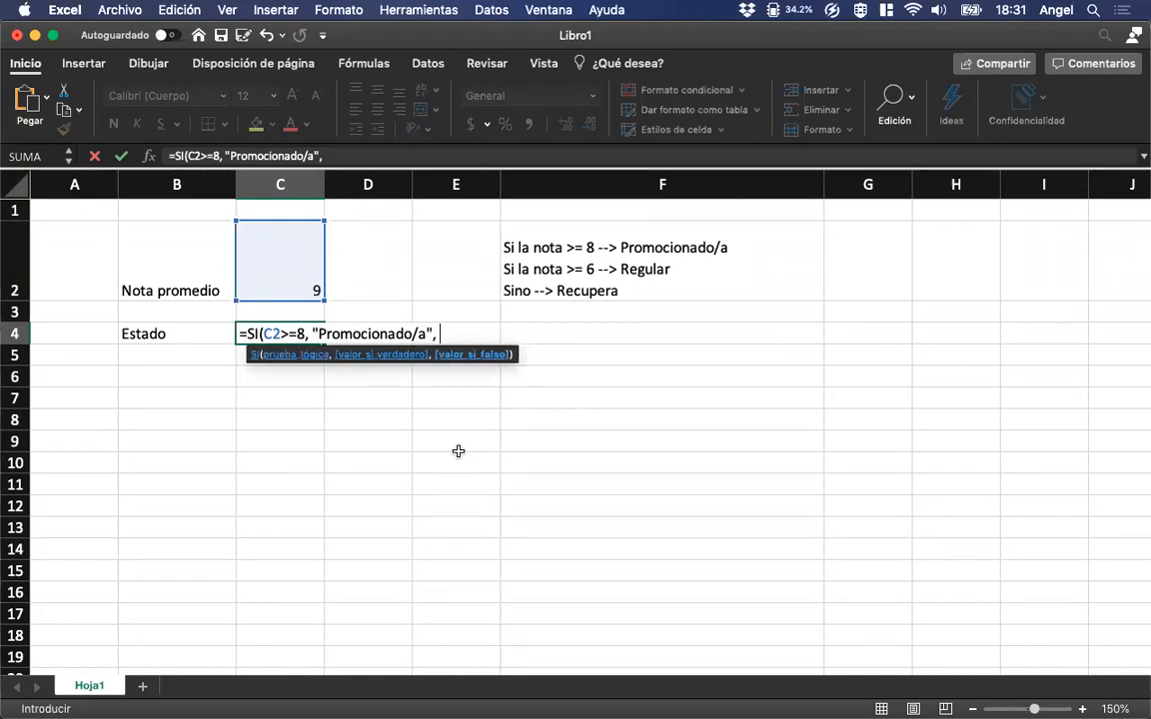
{"action": "type", "text": "\"No promocio"}
{"action": "key", "text": "BackSpace"}
{"action": "key", "text": "BackSpace"}
{"action": "key", "text": "BackSpace"}
{"action": "type", "text": "ocionado/a\")"}
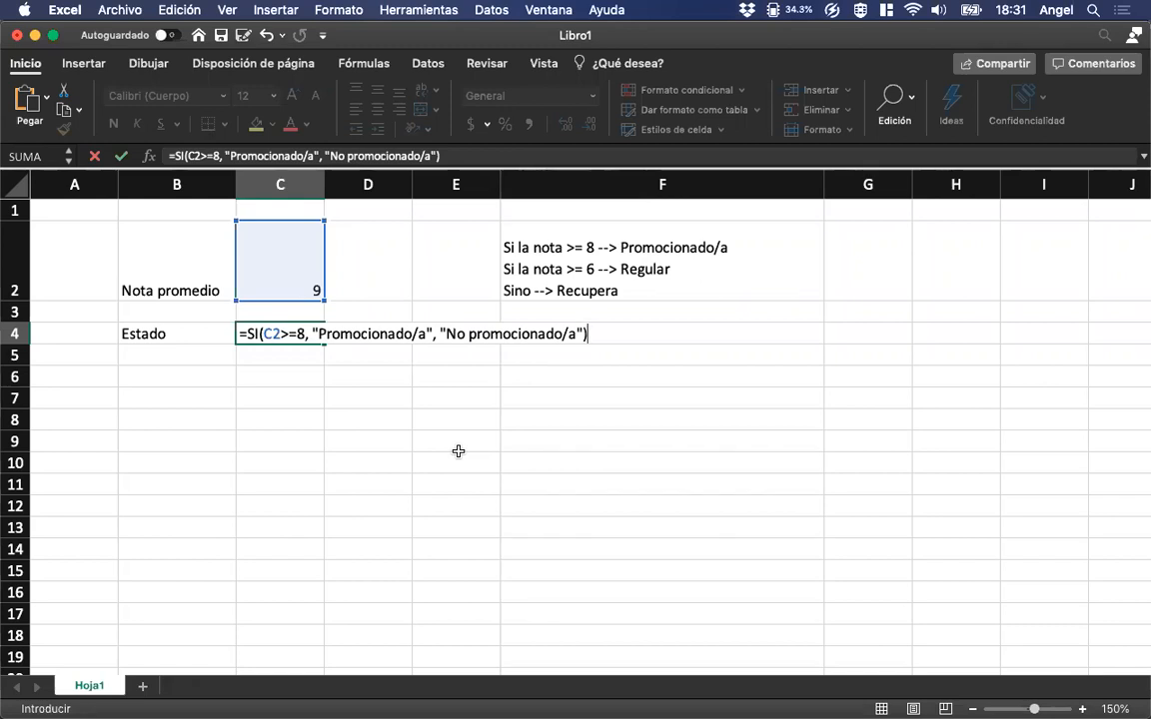
{"action": "key", "text": "Return"}
{"action": "key", "text": "Up"}
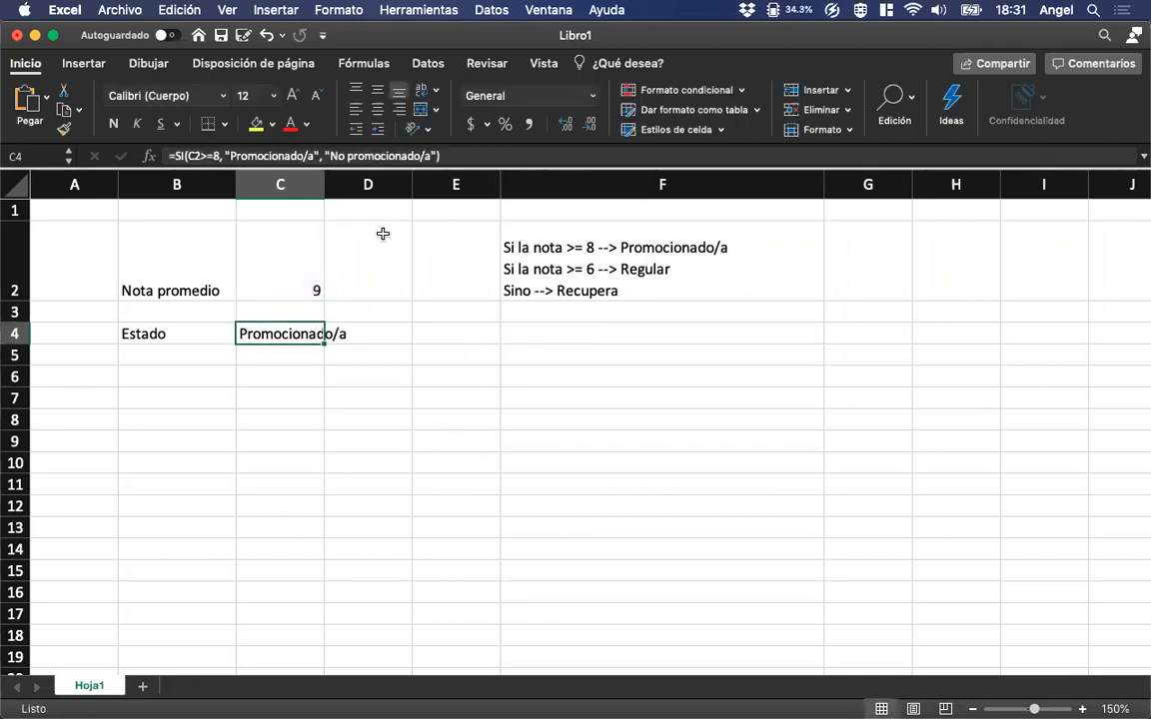
{"action": "left_click_drag", "start_coordinate": [324, 185], "coordinate": [354, 185]}
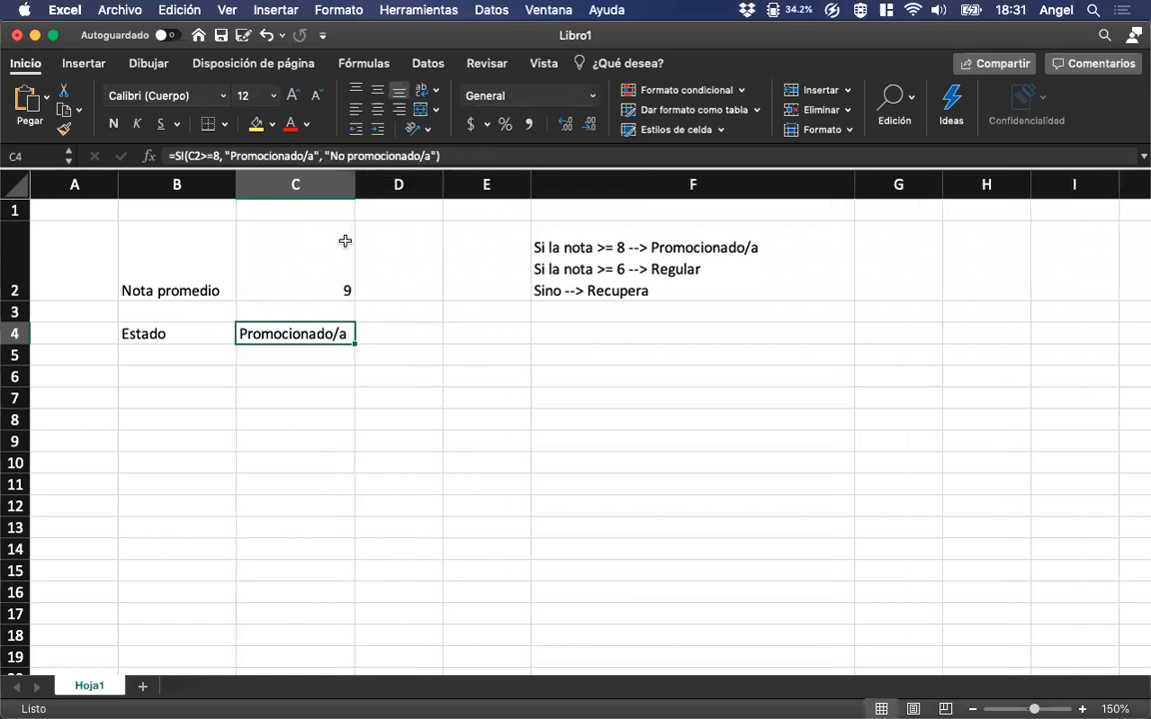
Test the two-way status formula by entering 6 and 10 in turn as the average grade in C2.
{"action": "left_click", "coordinate": [345, 241]}
{"action": "type", "text": "6"}
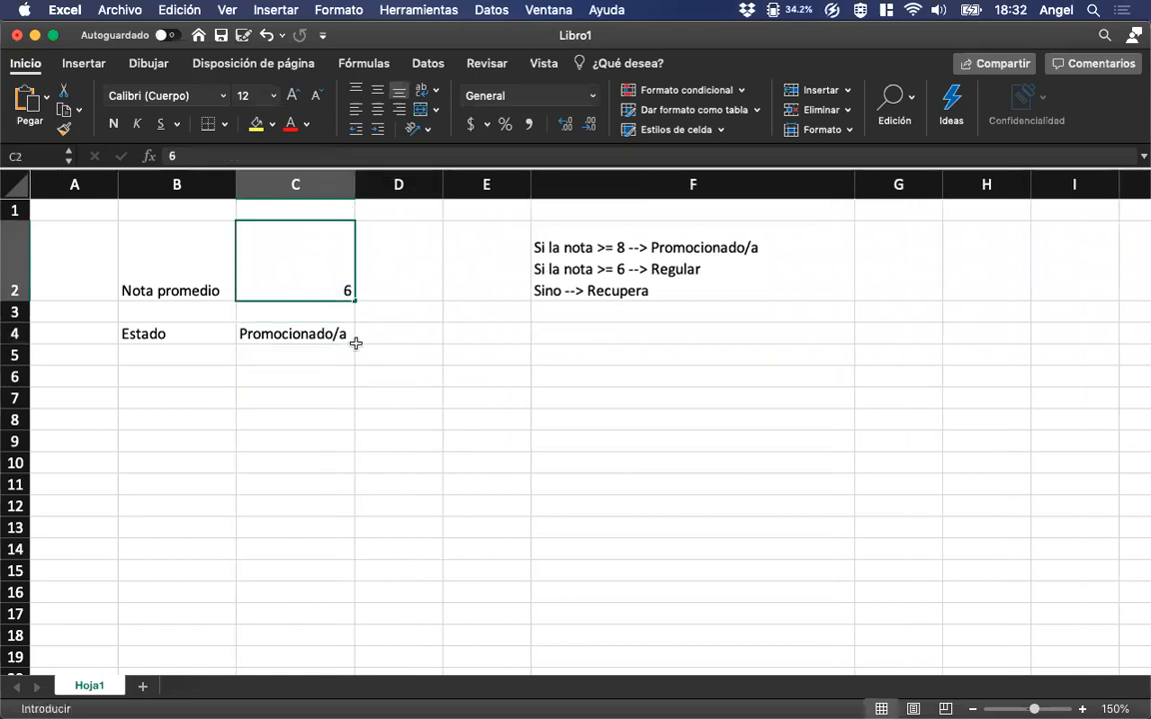
{"action": "key", "text": "Return"}
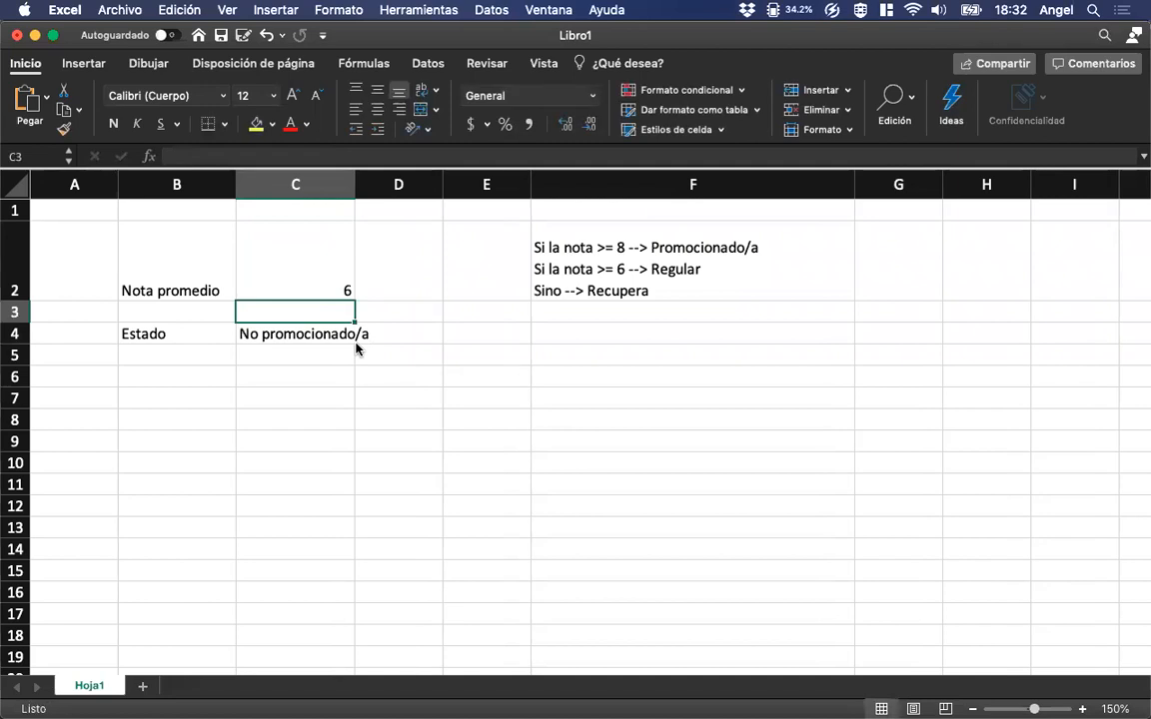
{"action": "key", "text": "Up"}
{"action": "type", "text": "10"}
{"action": "key", "text": "Return"}
{"action": "key", "text": "Up"}
{"action": "key", "text": "Down"}
{"action": "key", "text": "Up"}
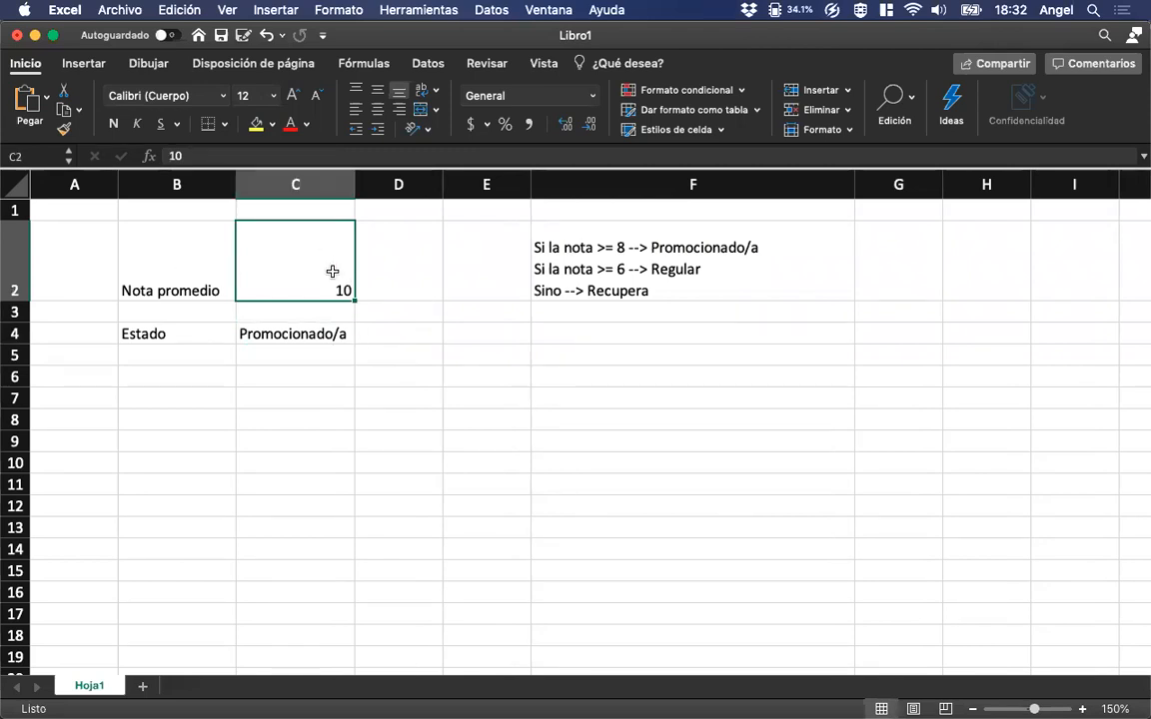
Replace the false value in the C4 formula with a nested SI that tests C2>=6.
{"action": "left_click", "coordinate": [297, 332]}
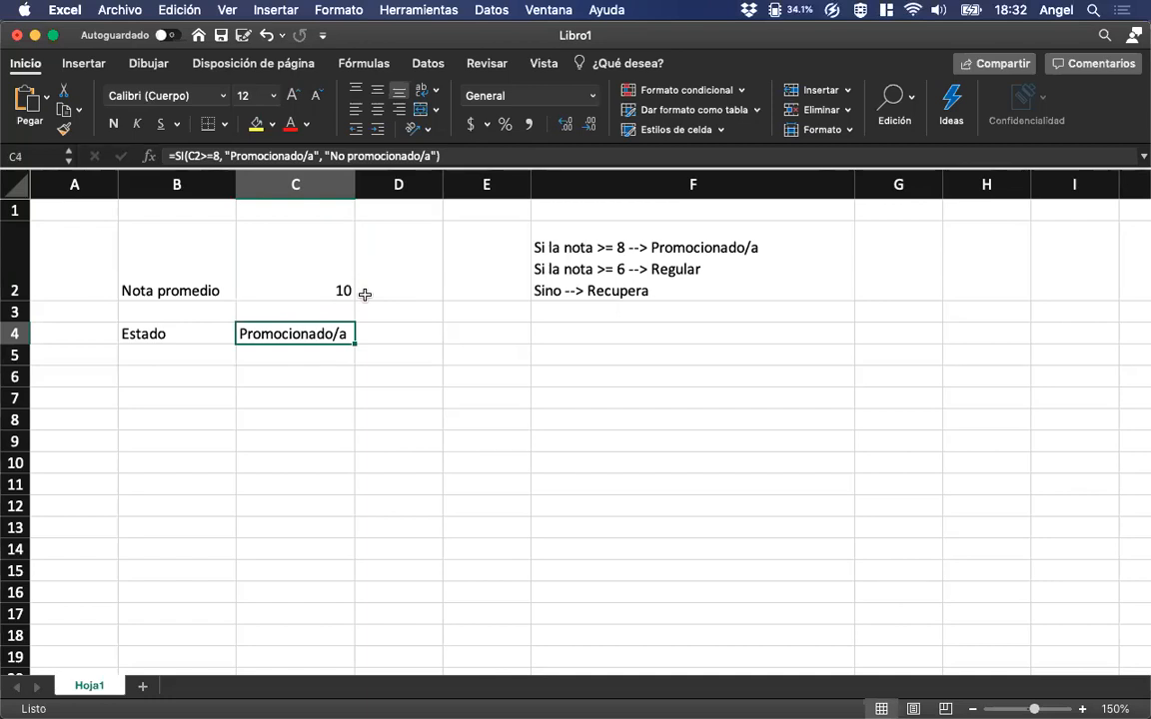
{"action": "left_click", "coordinate": [292, 148]}
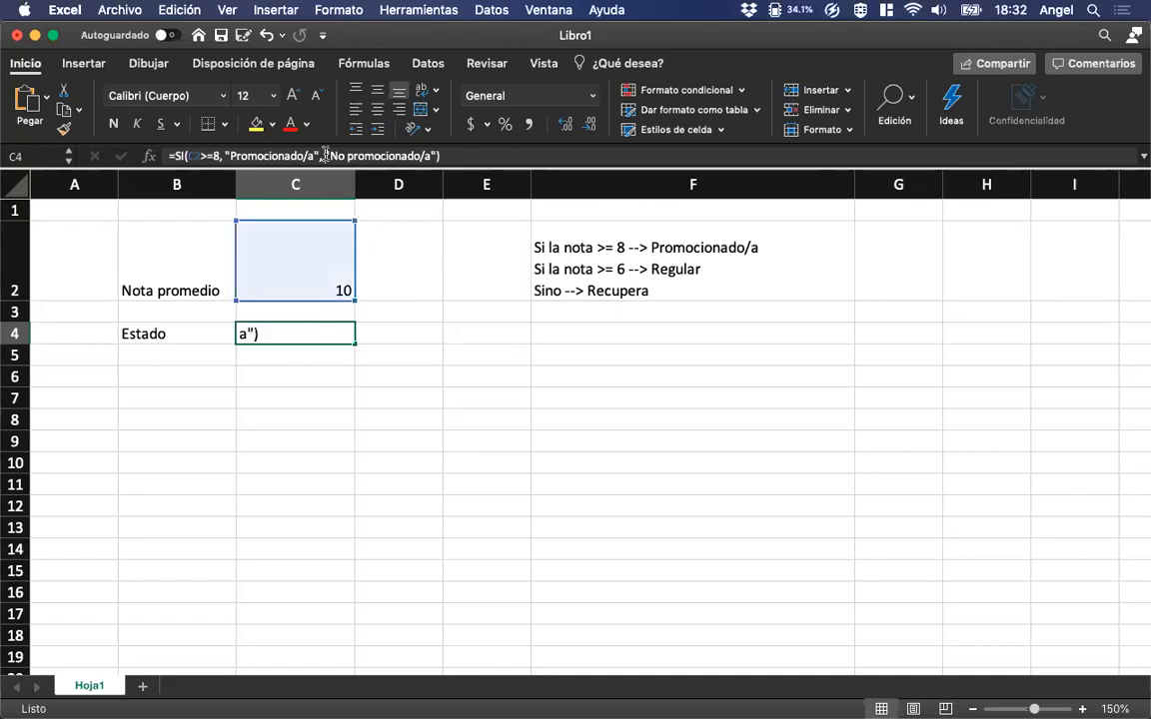
{"action": "left_click_drag", "start_coordinate": [325, 150], "coordinate": [429, 147]}
{"action": "key", "text": "BackSpace"}
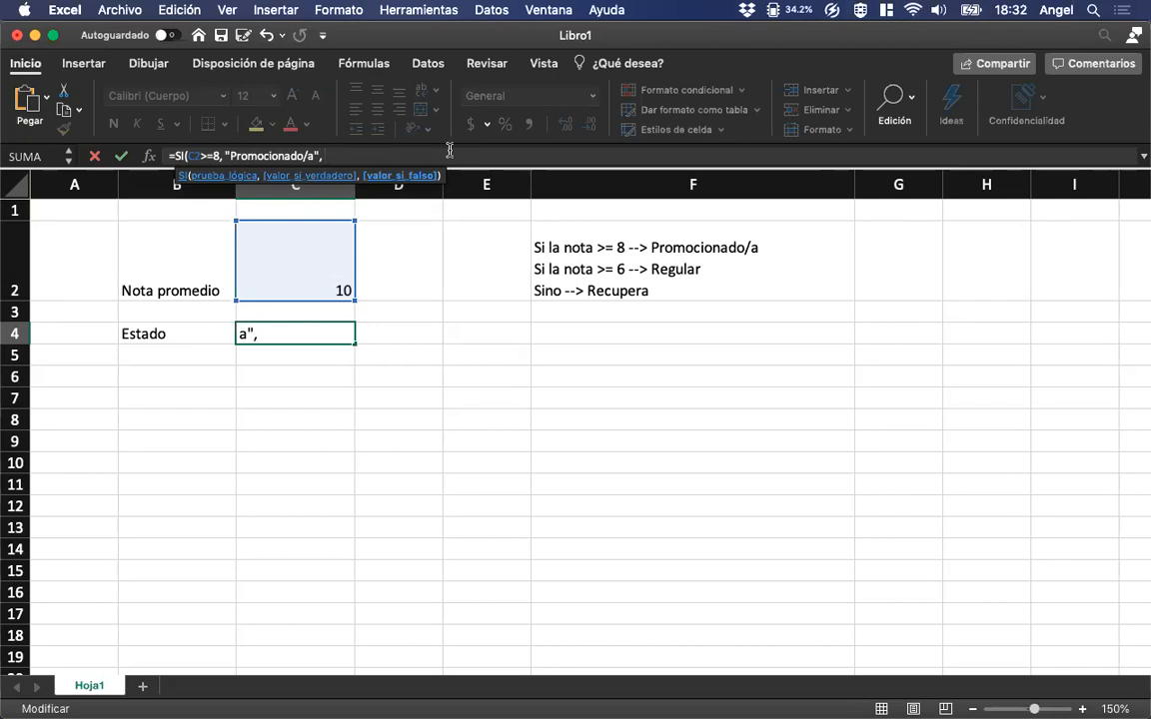
{"action": "type", "text": "SI"}
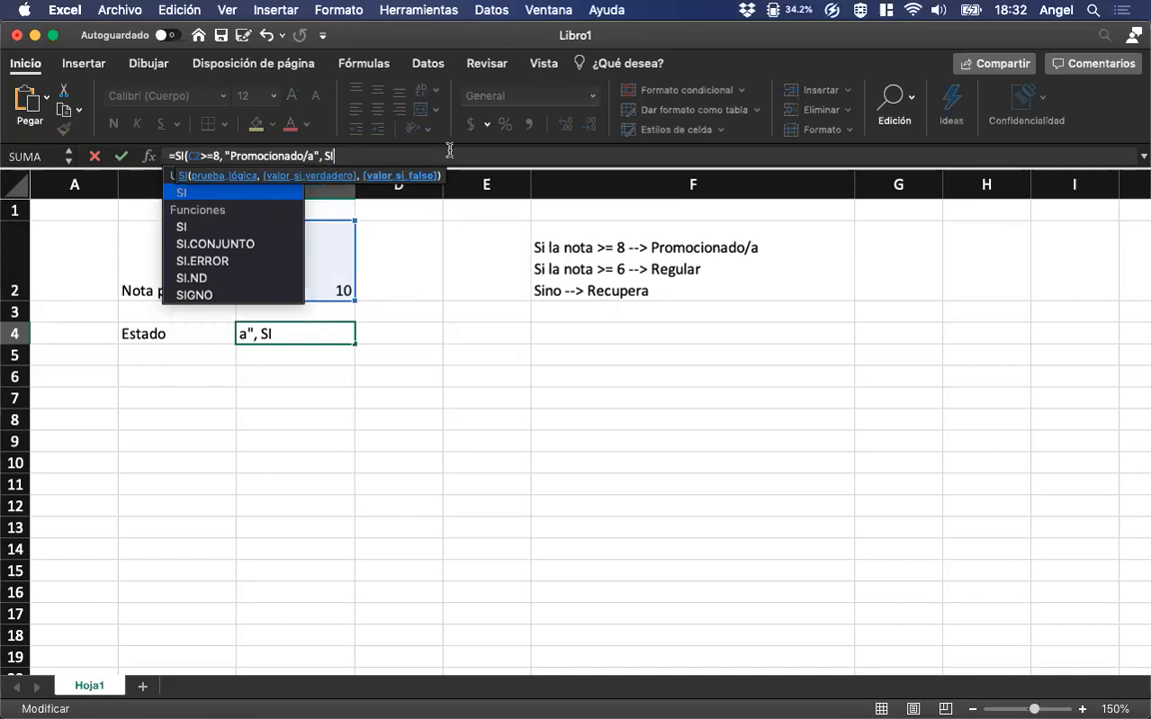
{"action": "type", "text": "("}
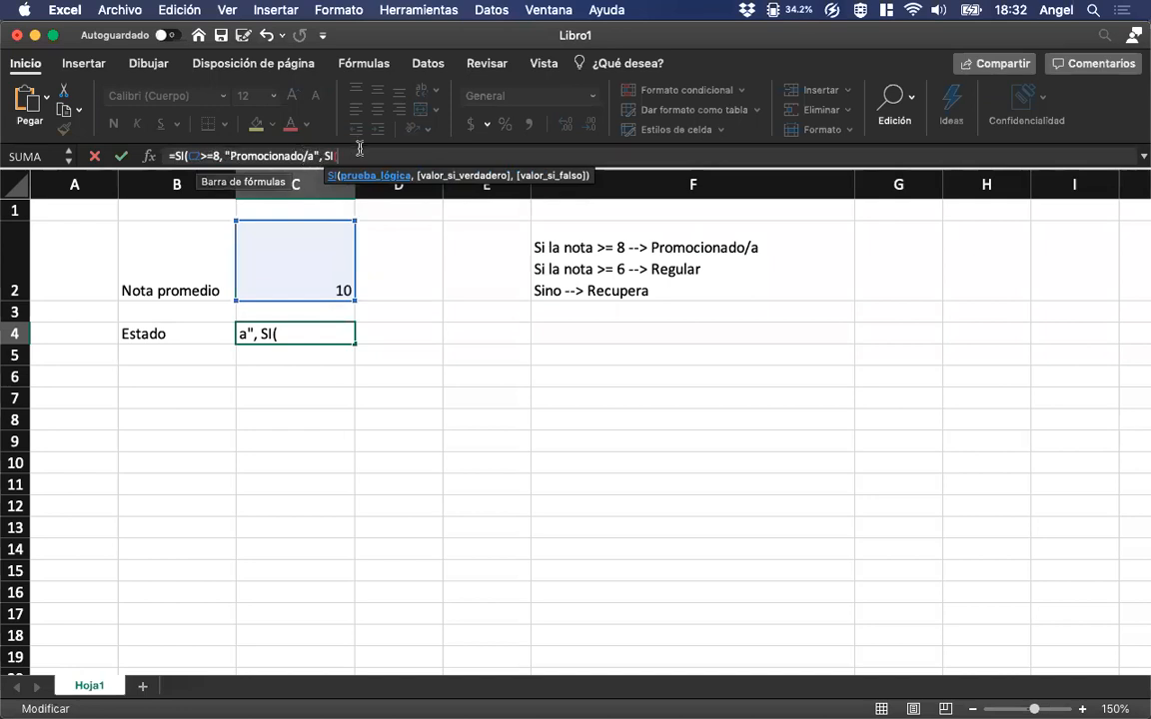
{"action": "type", "text": "C2>=6"}
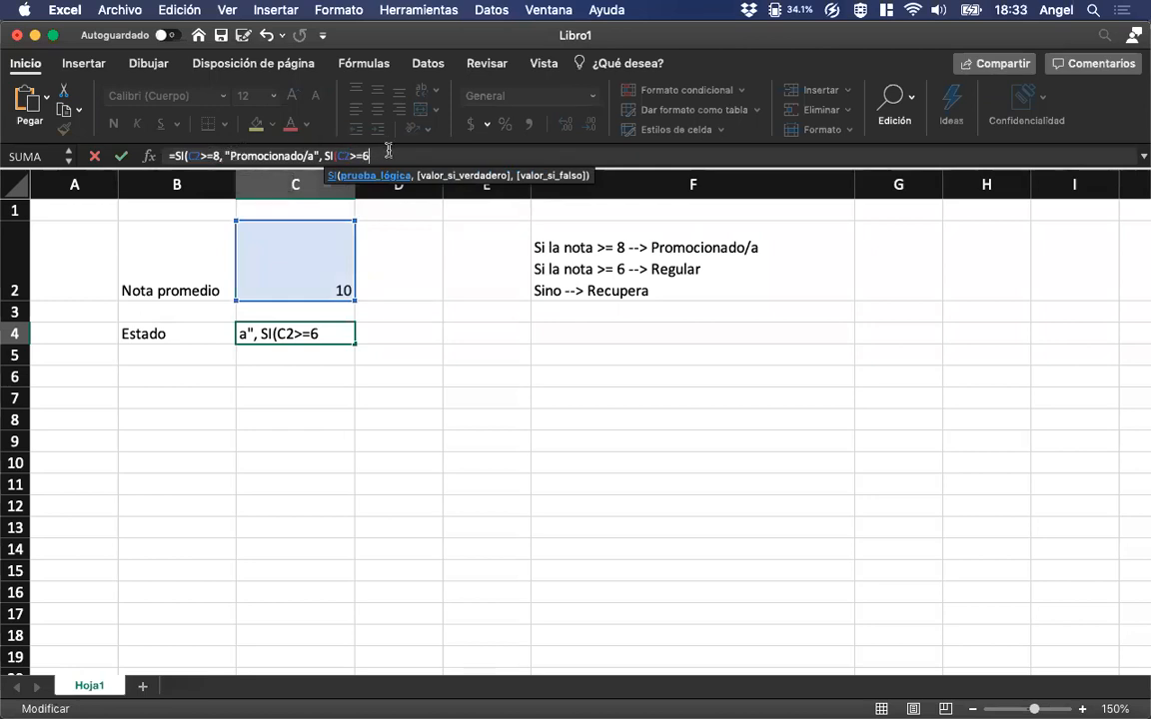
Complete the nested SI in C4 with "Regular" as true value and "Recupera" as false value, closing both functions.
{"action": "type", "text": ", "}
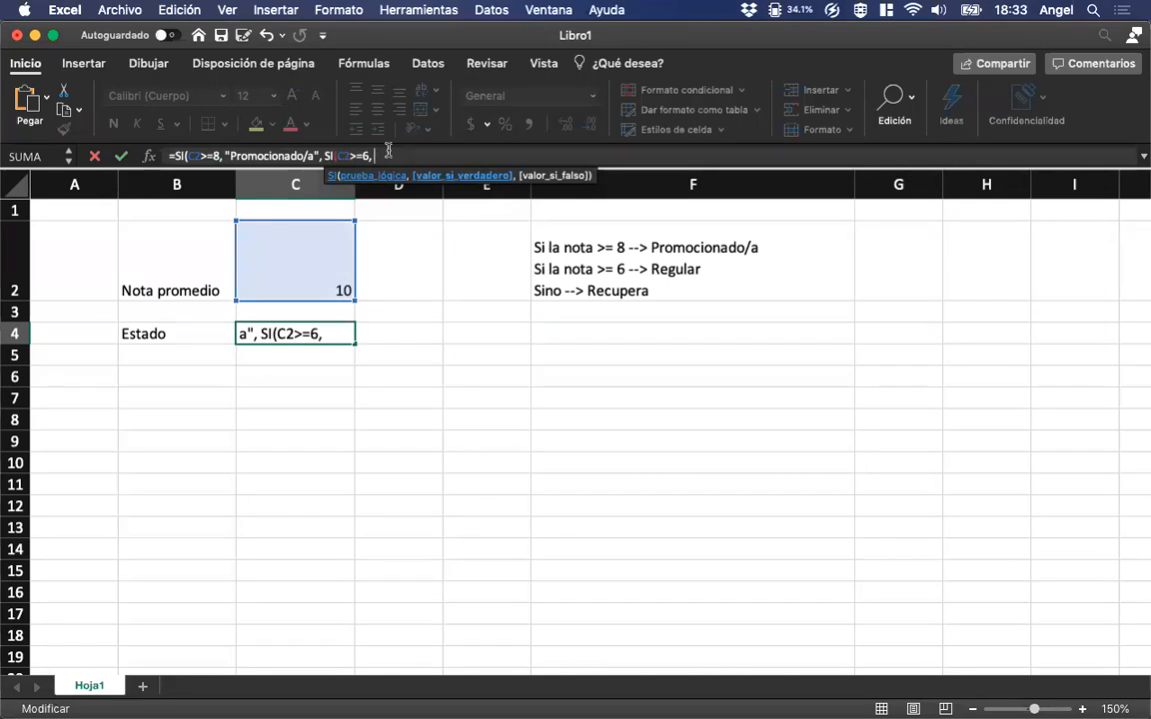
{"action": "type", "text": "\"Regular\""}
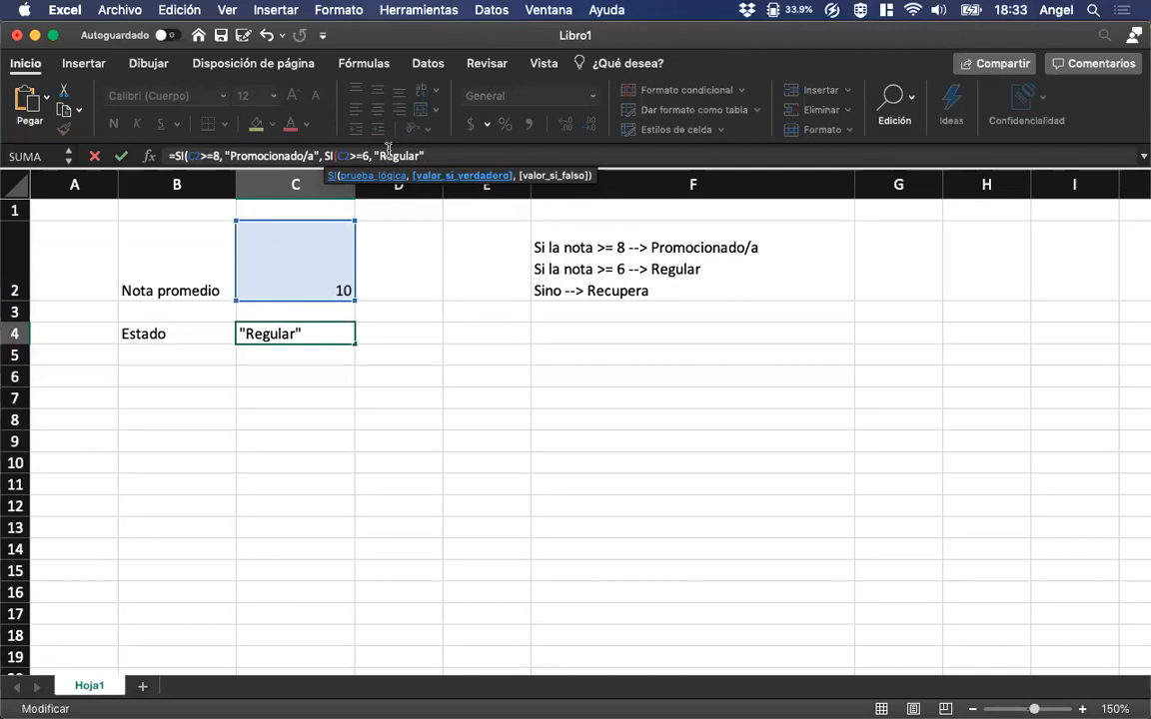
{"action": "type", "text": ","}
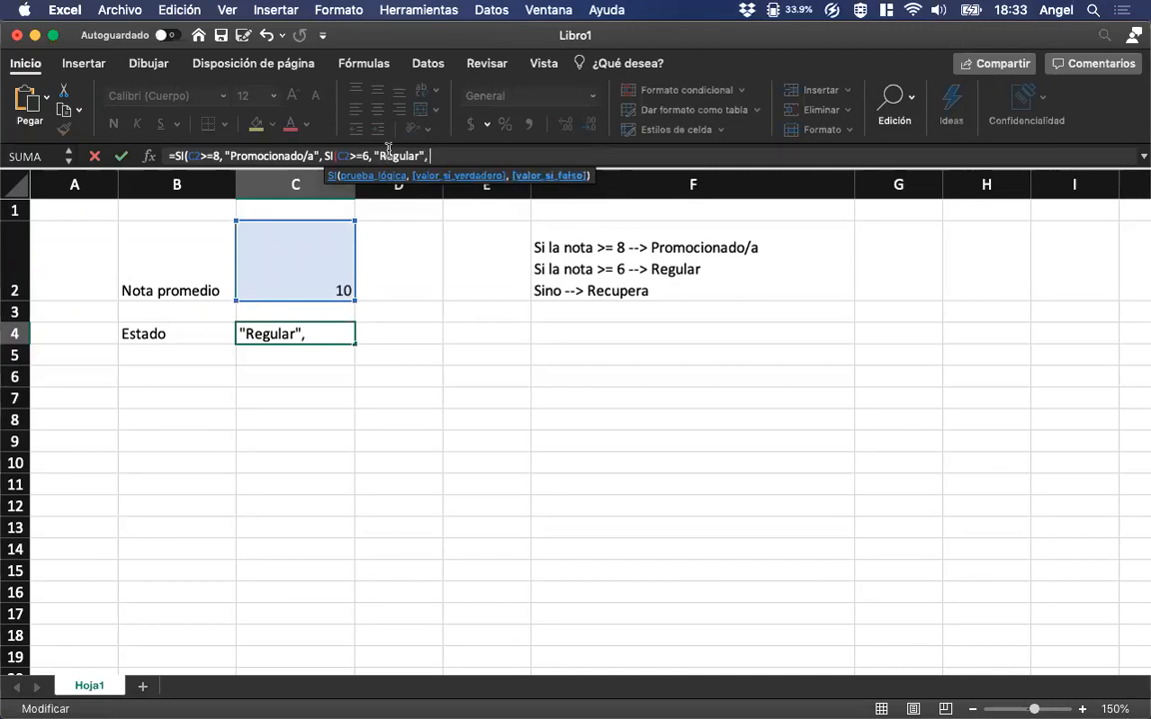
{"action": "type", "text": " \"Recupera\""}
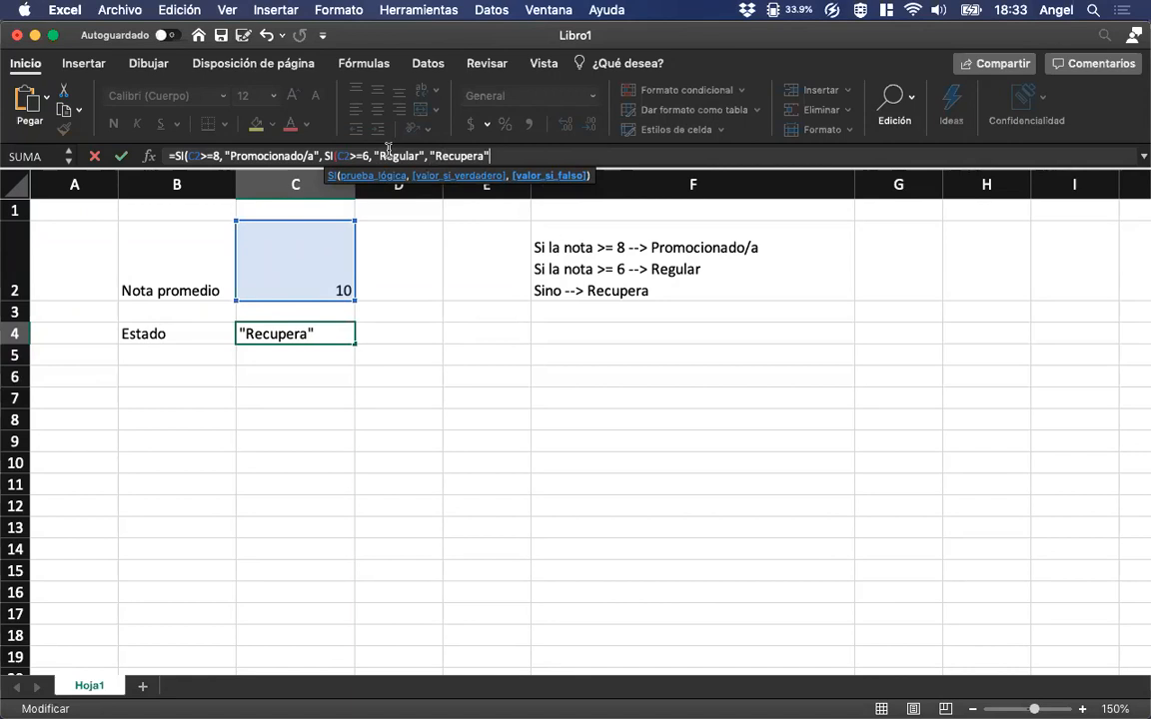
{"action": "type", "text": ")"}
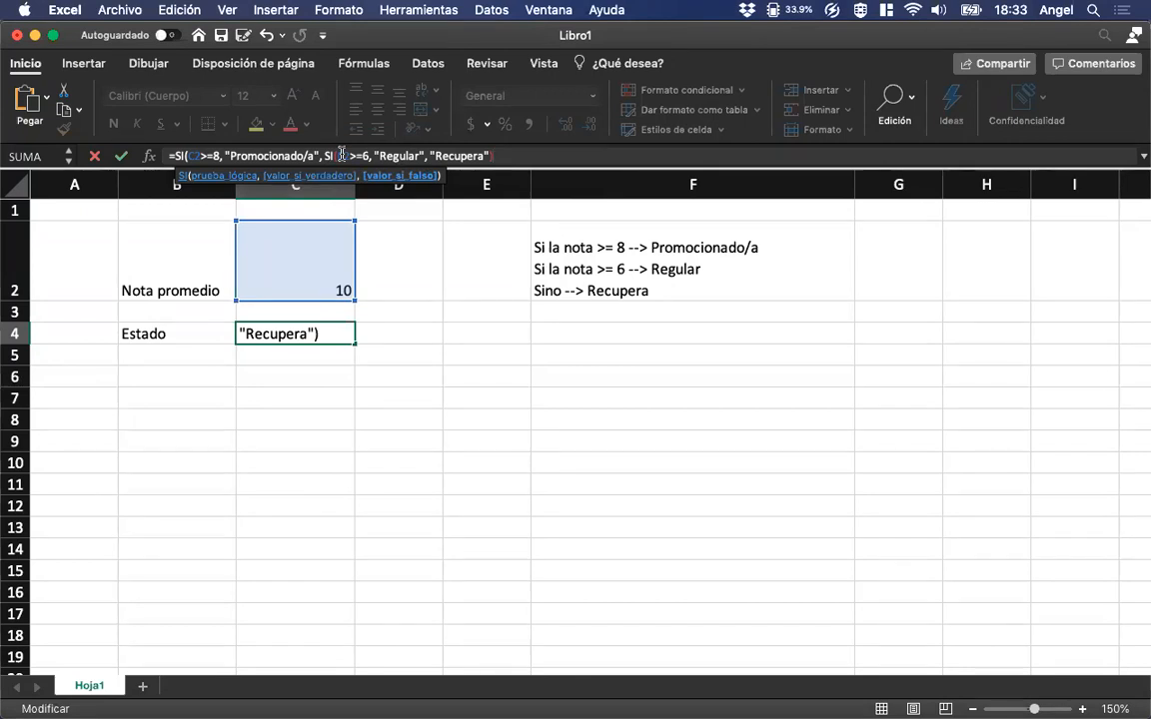
{"action": "type", "text": ")"}
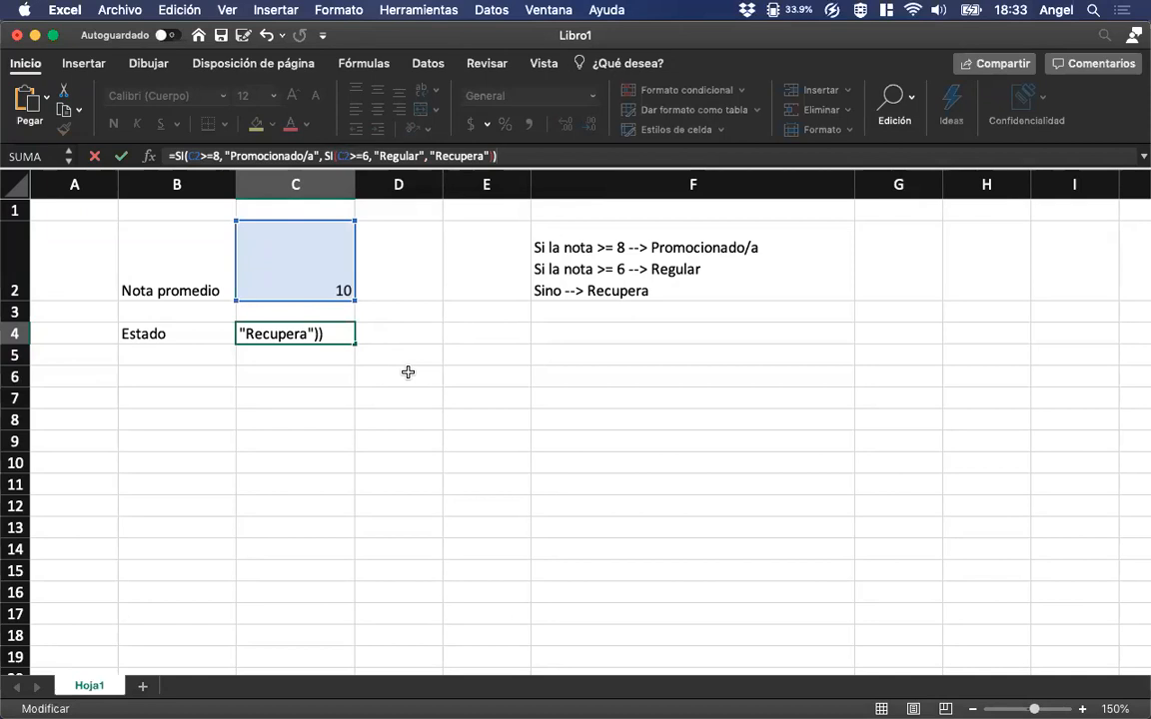
{"action": "key", "text": "Return"}
{"action": "key", "text": "Up"}
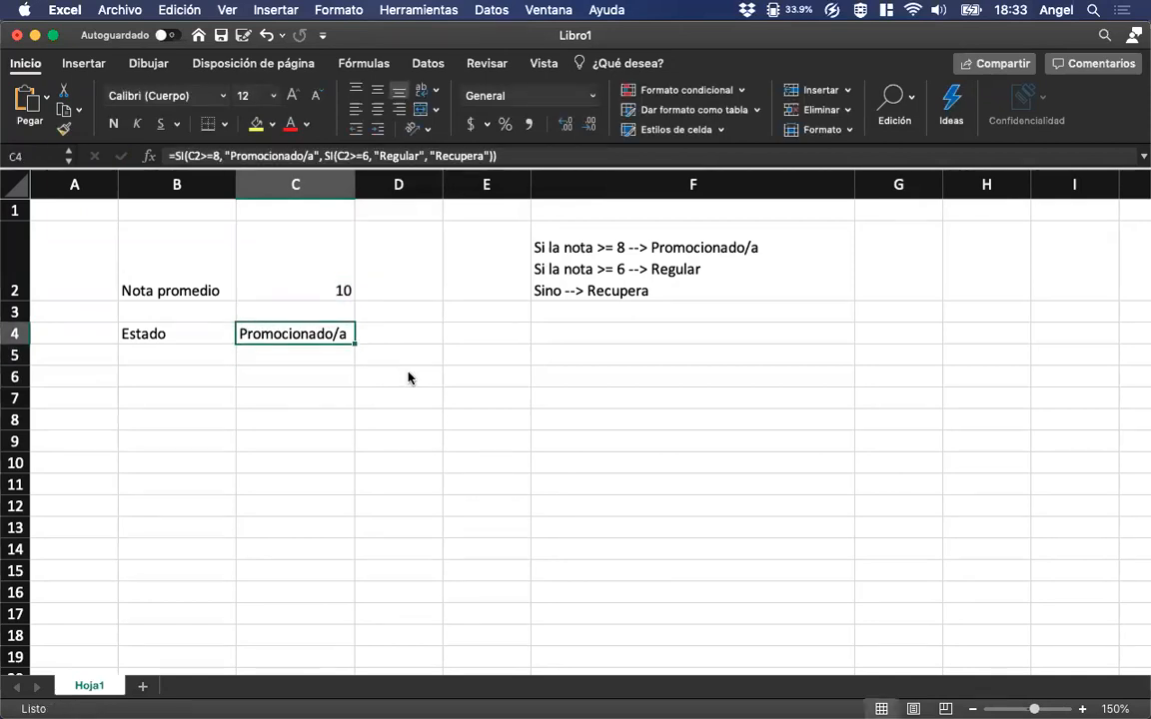
Test the nested status formula by entering 6 and 2 in turn as the average grade in C2.
{"action": "key", "text": "Up"}
{"action": "key", "text": "Up"}
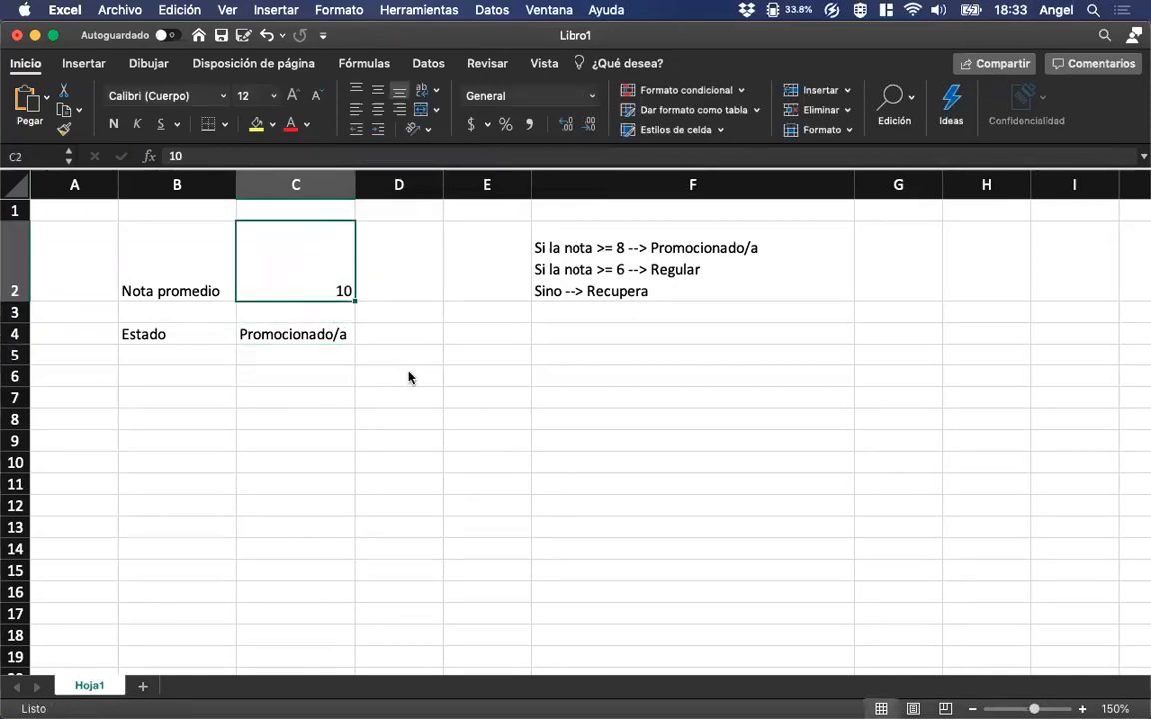
{"action": "type", "text": "6"}
{"action": "key", "text": "Return"}
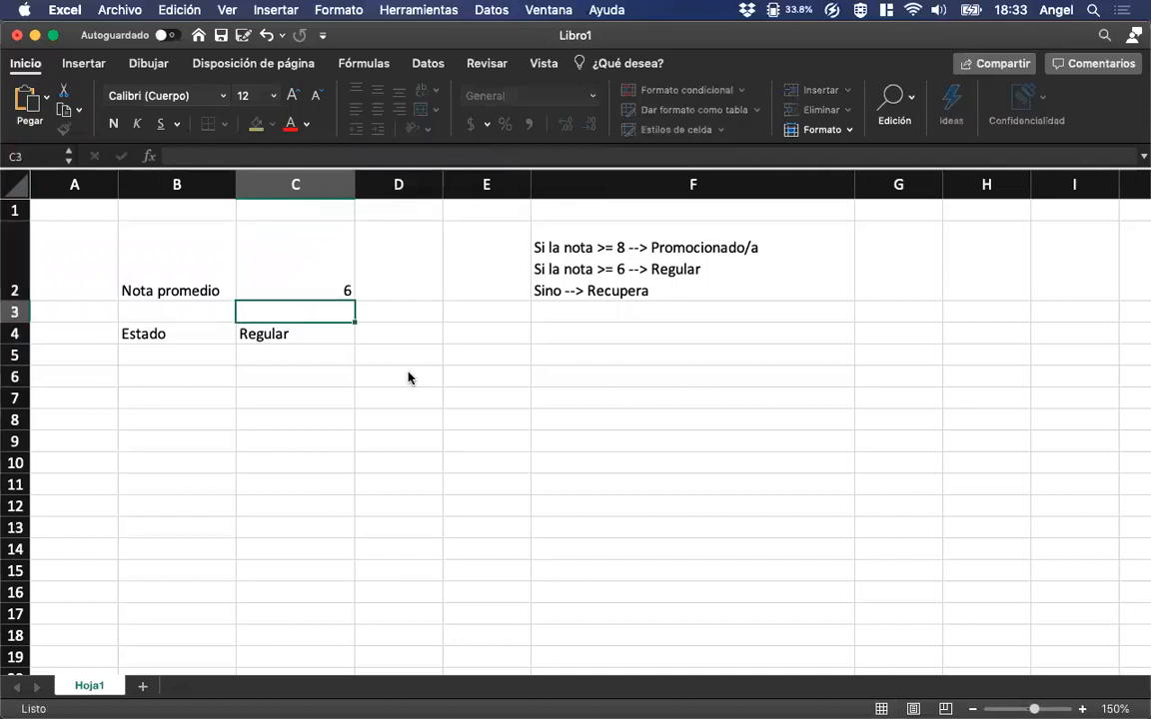
{"action": "key", "text": "Up"}
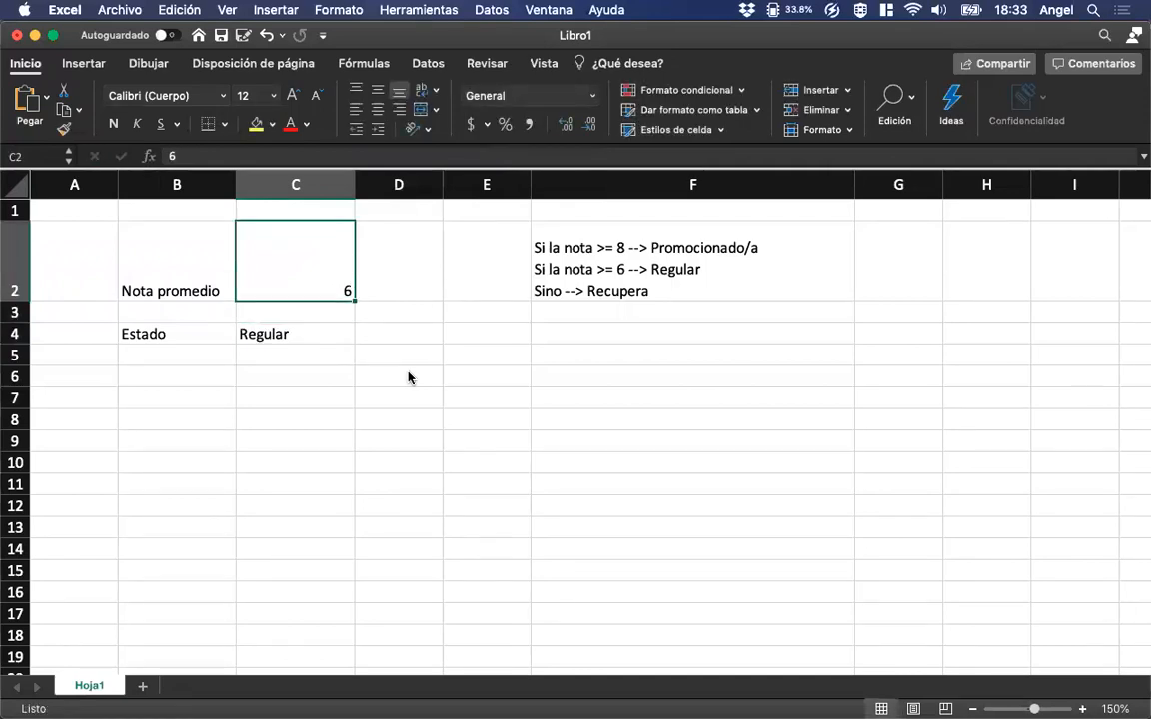
{"action": "type", "text": "2"}
{"action": "key", "text": "Return"}
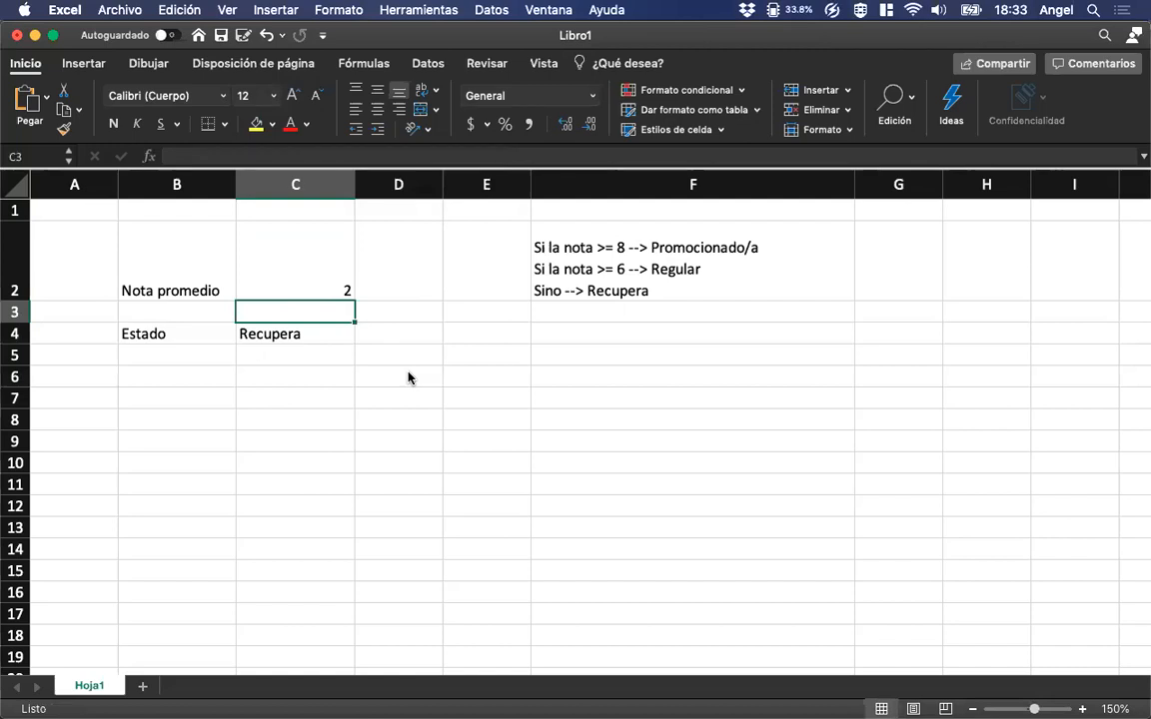
{"action": "key", "text": "Up"}
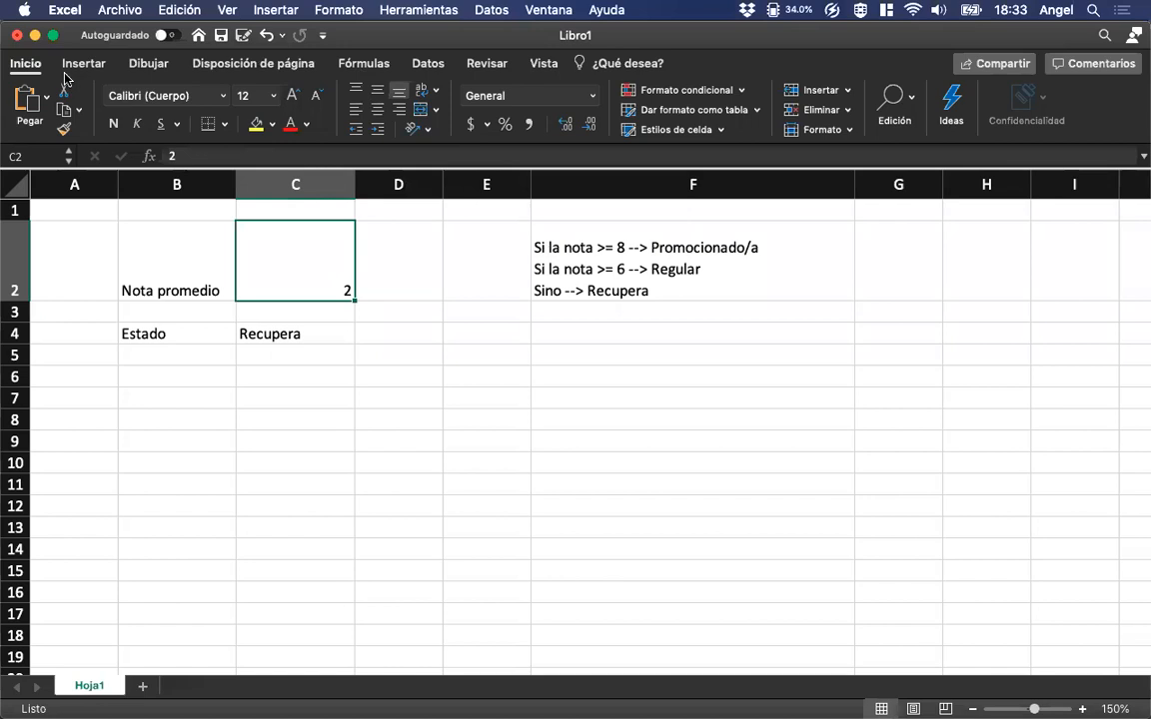
Close the workbook without saving it.
{"action": "left_click", "coordinate": [112, 10]}
{"action": "left_click", "coordinate": [126, 110]}
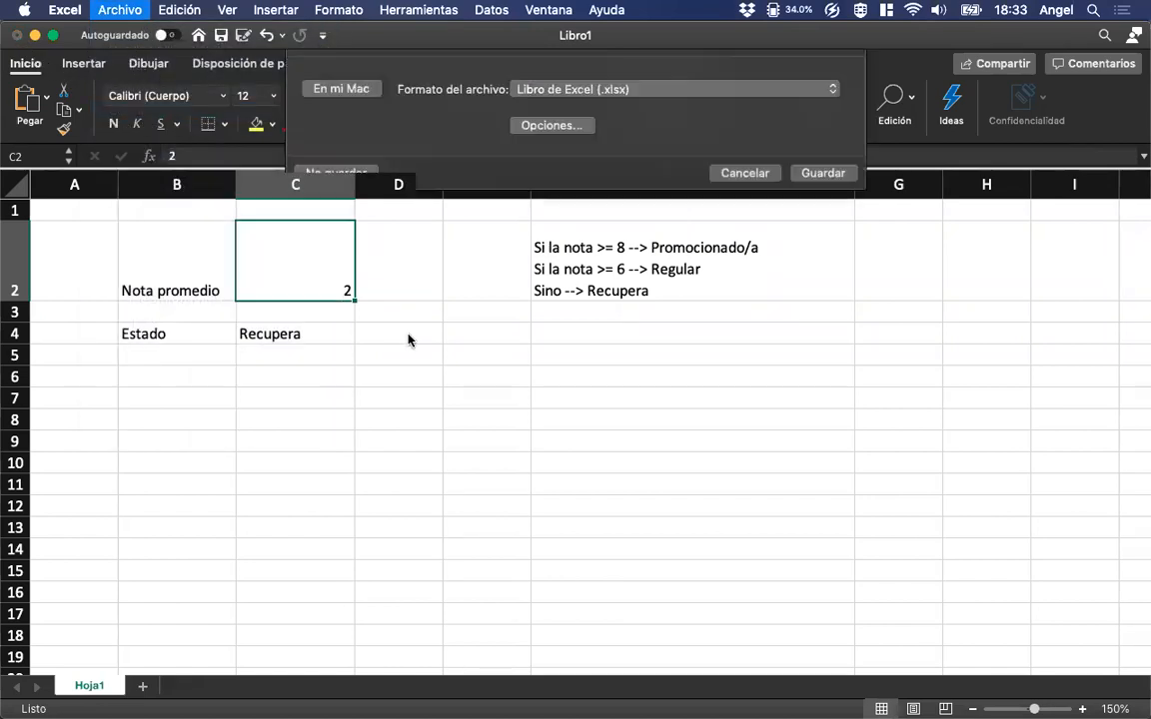
{"action": "left_click", "coordinate": [349, 291]}
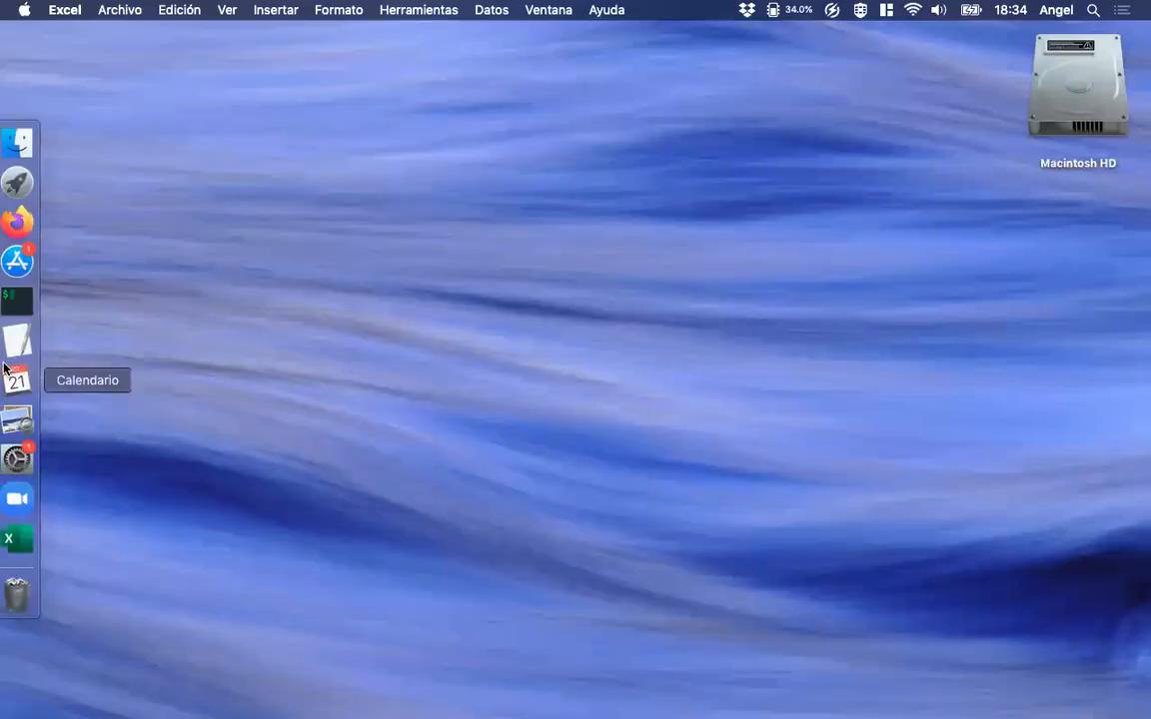
Switch to Finder, browse to UTN/INFO/2020/Planilla/Clase 02 and open the file FI 2020 - Planilla - Clase 02.pdf.
{"action": "left_click", "coordinate": [4, 146]}
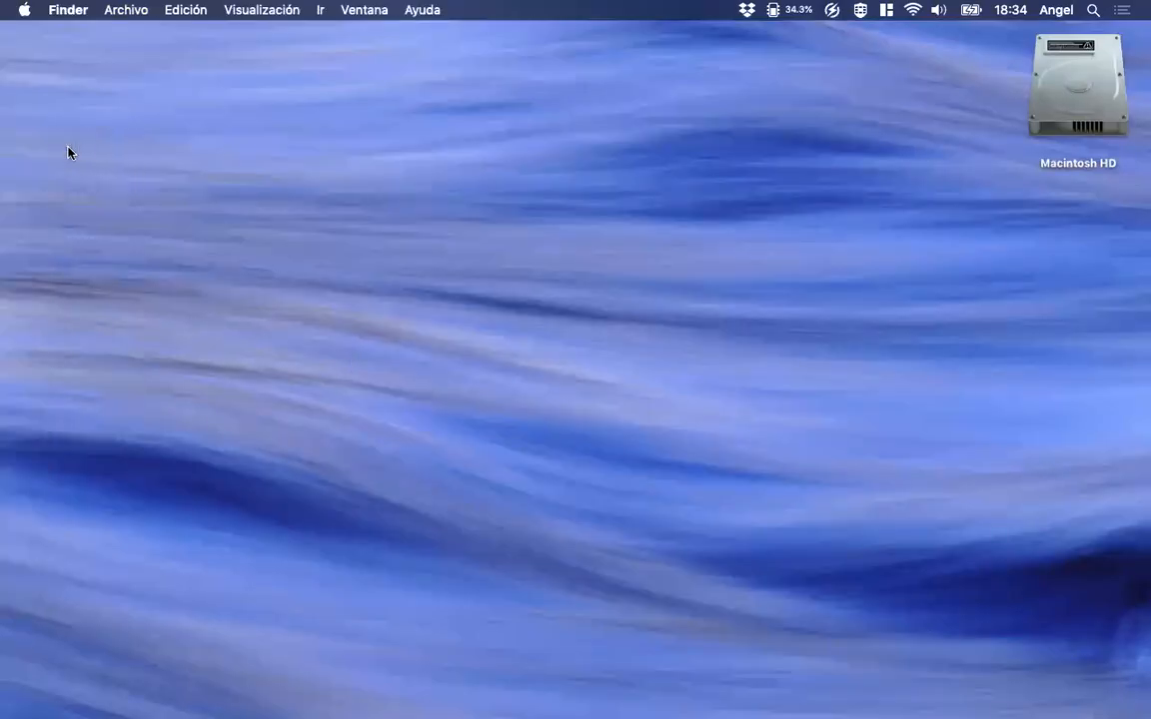
{"action": "double_click", "coordinate": [239, 461]}
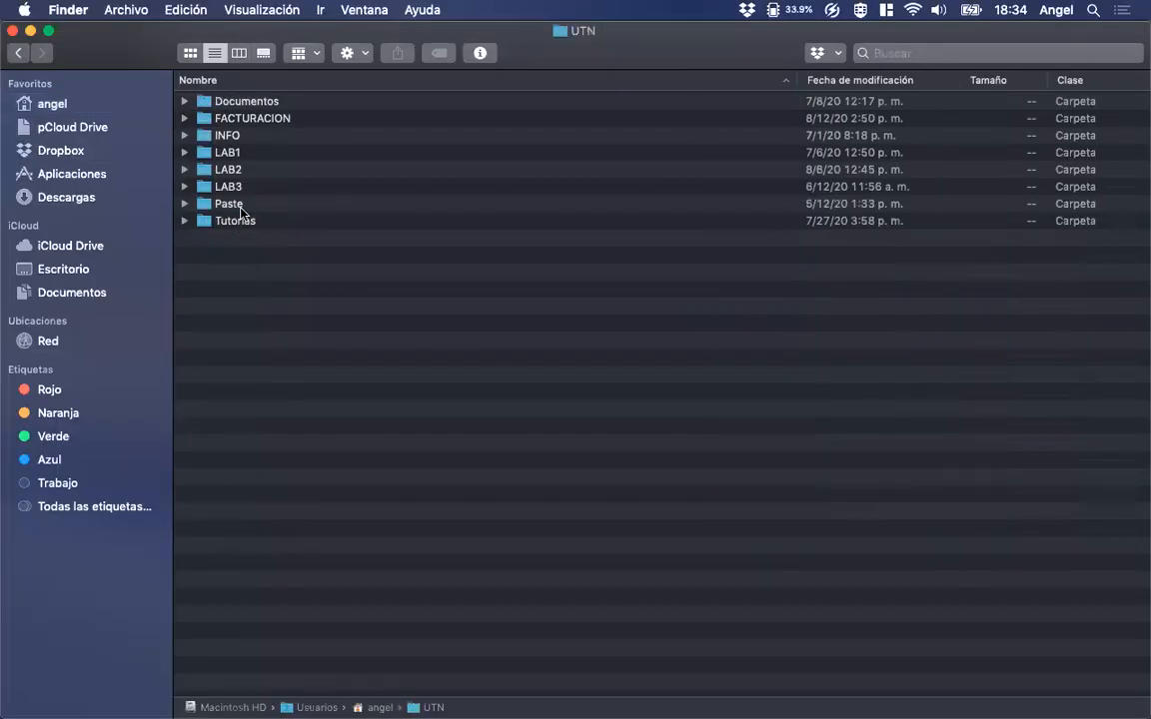
{"action": "left_click", "coordinate": [236, 139]}
{"action": "double_click", "coordinate": [236, 140]}
{"action": "double_click", "coordinate": [227, 101]}
{"action": "double_click", "coordinate": [229, 118]}
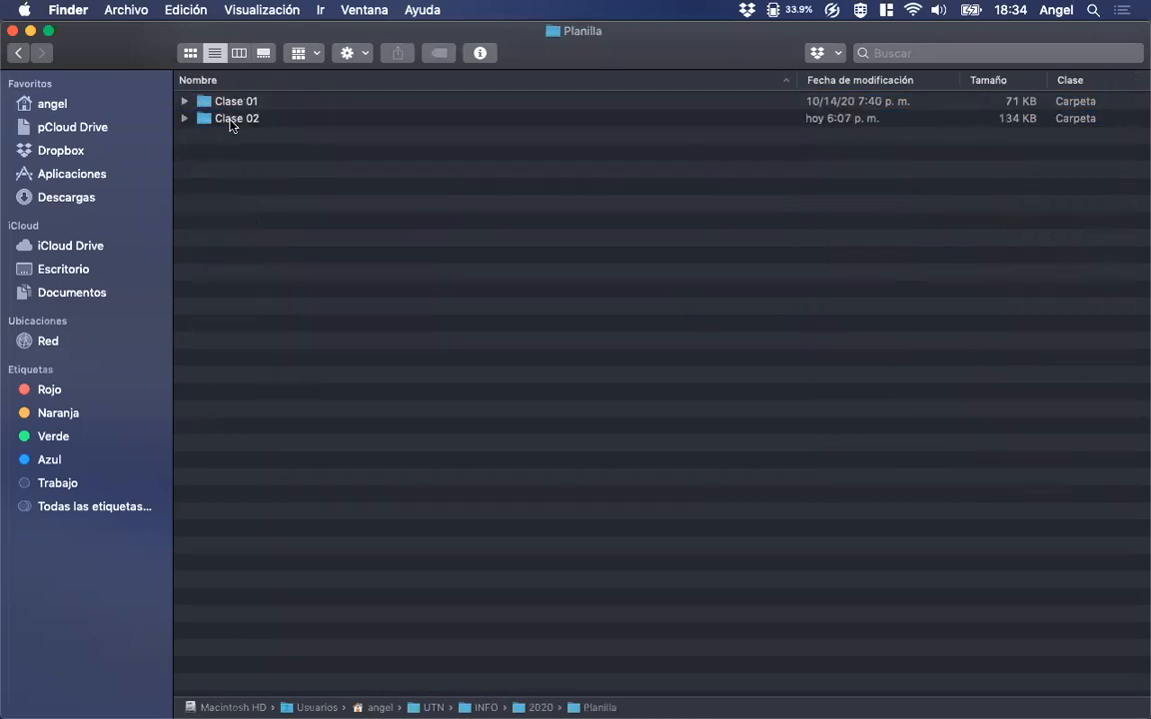
{"action": "double_click", "coordinate": [230, 118]}
{"action": "double_click", "coordinate": [237, 137]}
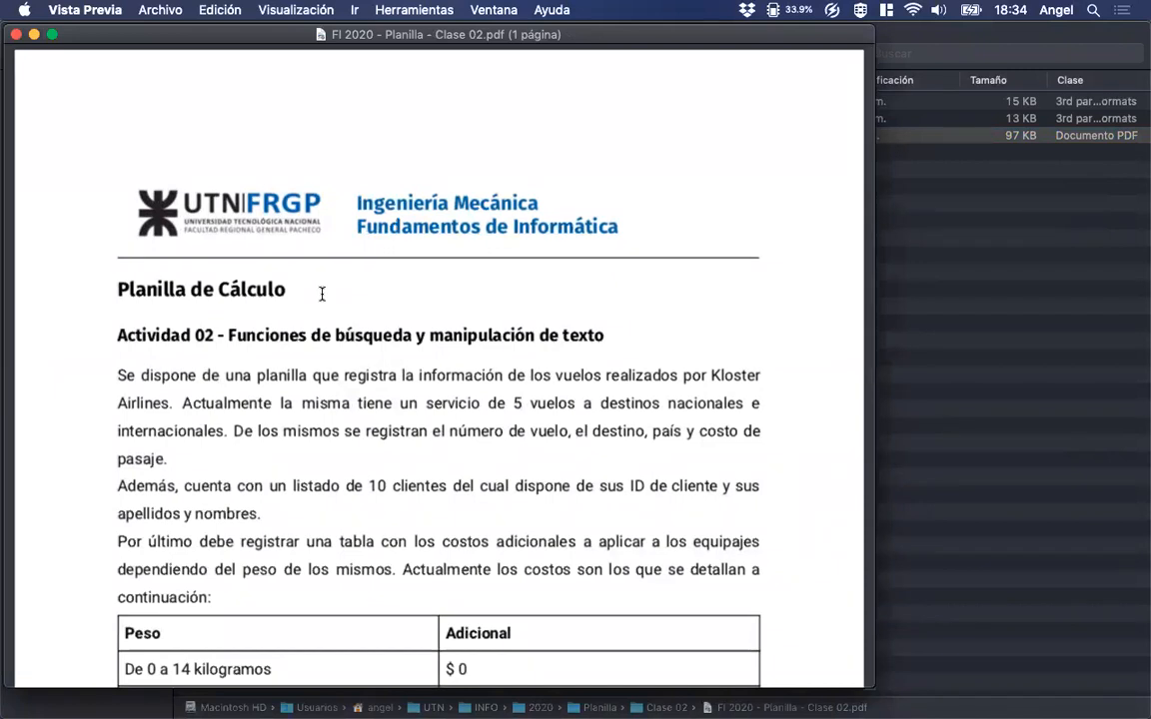
Read through the Actividad 02 assignment in the PDF at full window size, including the baggage cost table and tasks, and minimize it.
{"action": "key", "text": "ctrl+alt+Return"}
{"action": "scroll", "coordinate": [354, 381], "scroll_direction": "up", "scroll_amount": 1}
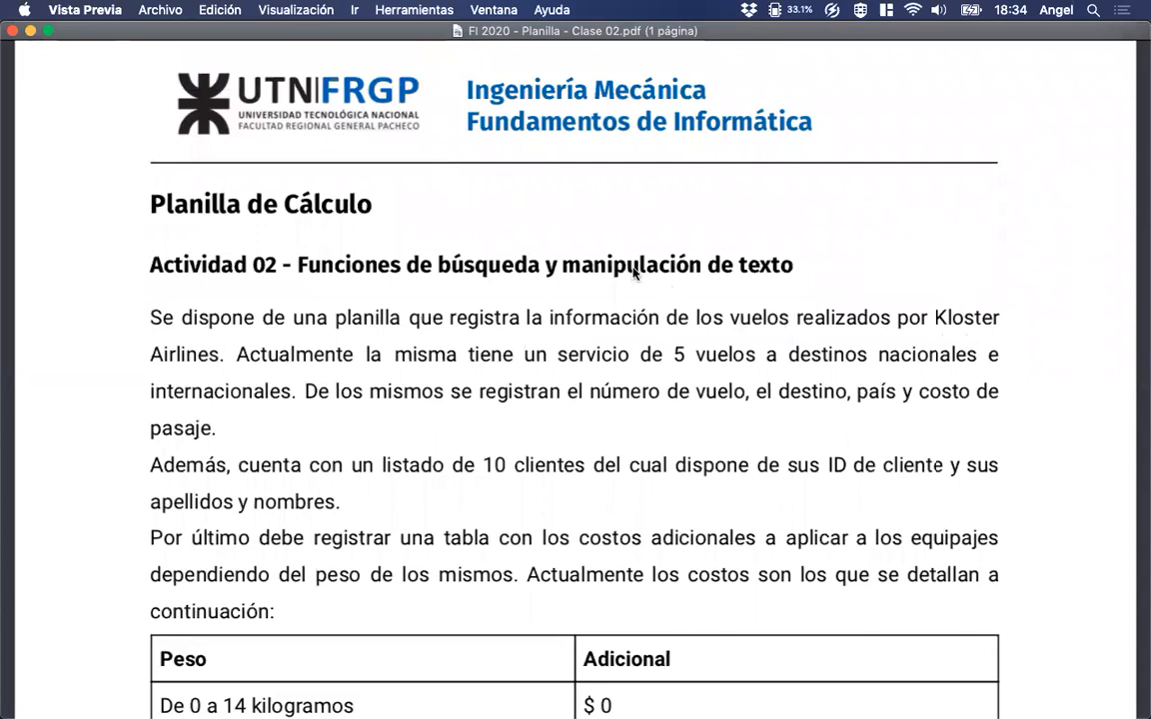
{"action": "scroll", "coordinate": [625, 267], "scroll_direction": "down", "scroll_amount": 3}
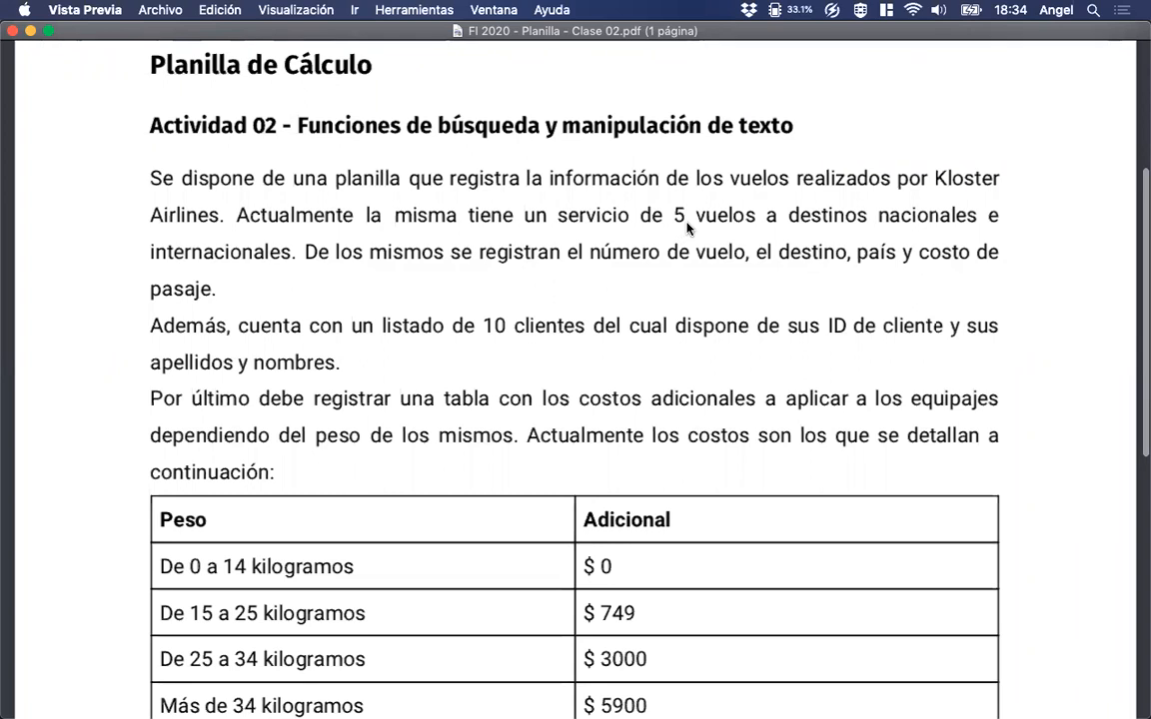
{"action": "scroll", "coordinate": [482, 333], "scroll_direction": "down", "scroll_amount": 3}
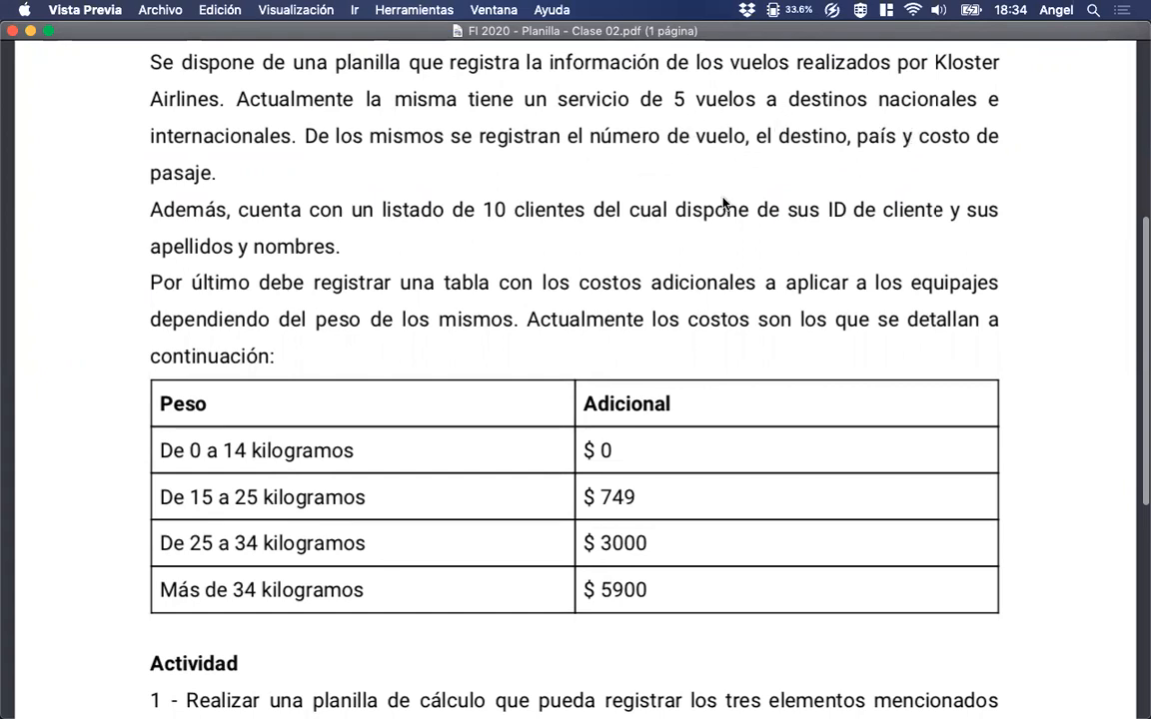
{"action": "scroll", "coordinate": [377, 320], "scroll_direction": "down", "scroll_amount": 3}
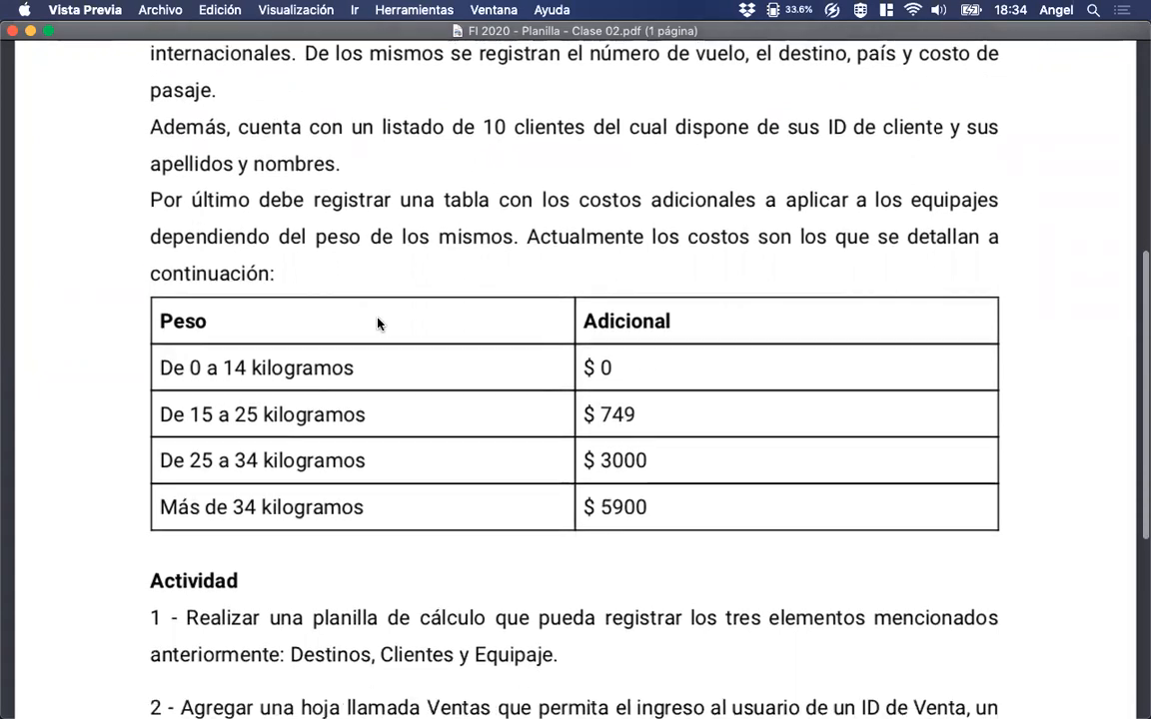
{"action": "scroll", "coordinate": [378, 322], "scroll_direction": "down", "scroll_amount": 1}
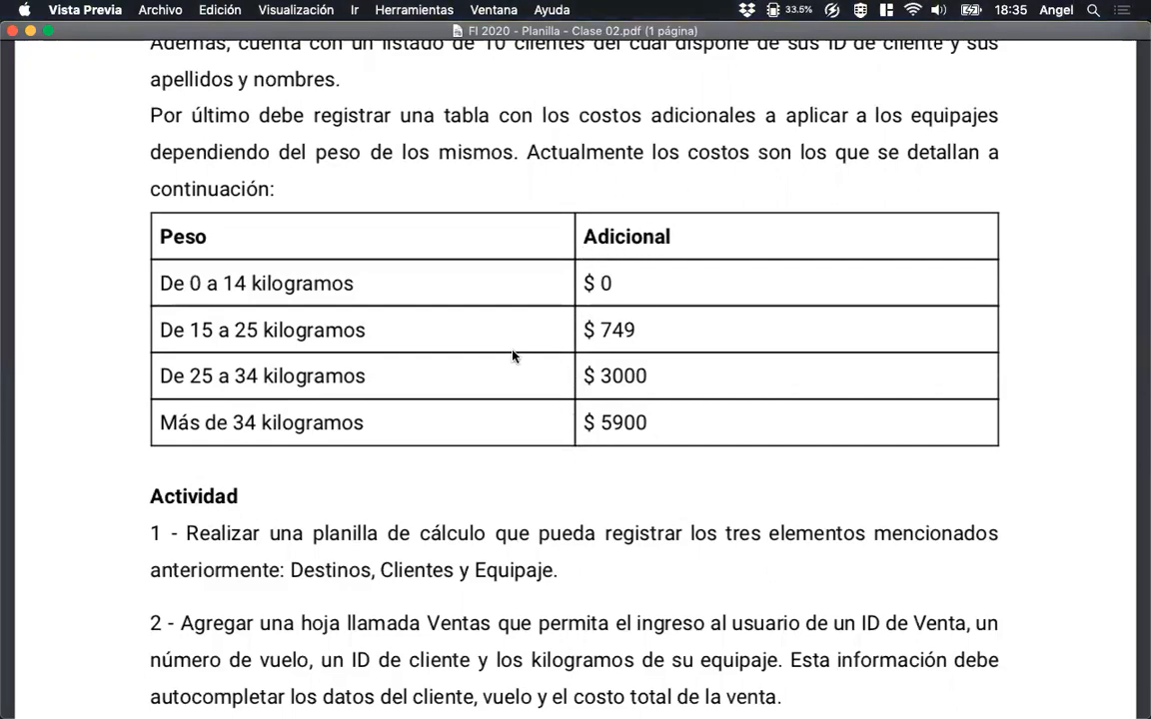
{"action": "scroll", "coordinate": [515, 354], "scroll_direction": "down", "scroll_amount": 5}
{"action": "scroll", "coordinate": [512, 353], "scroll_direction": "down", "scroll_amount": 2}
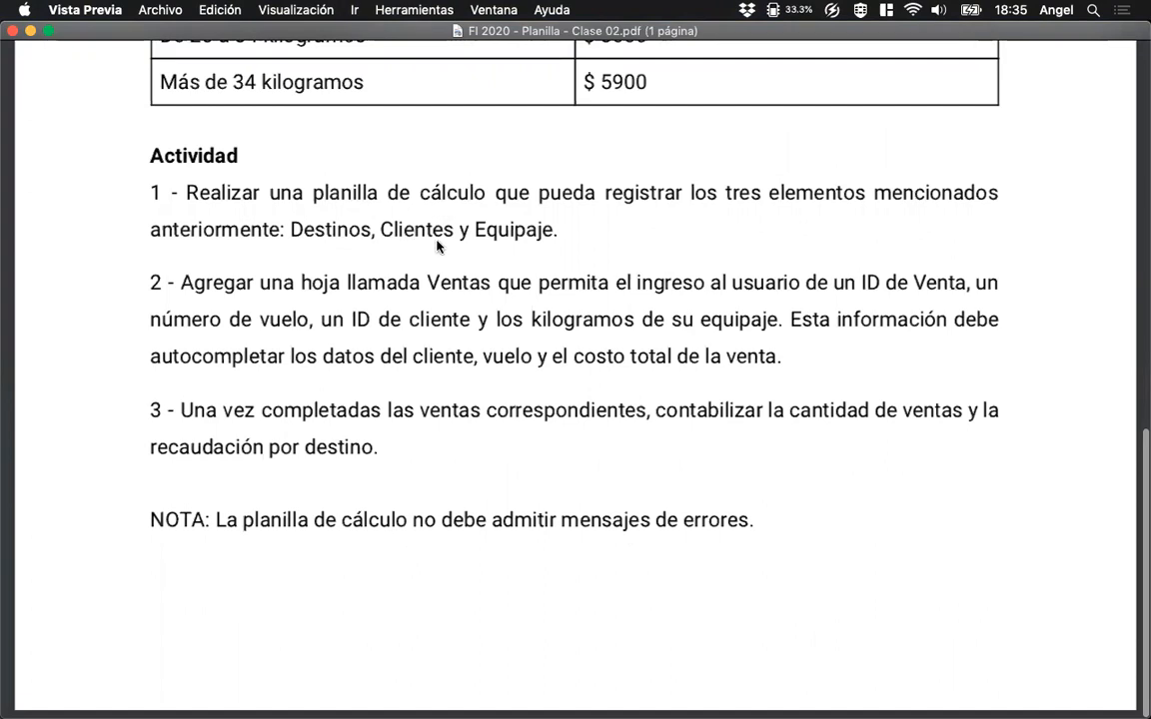
{"action": "scroll", "coordinate": [455, 322], "scroll_direction": "down", "scroll_amount": 1}
{"action": "scroll", "coordinate": [454, 320], "scroll_direction": "up", "scroll_amount": 1}
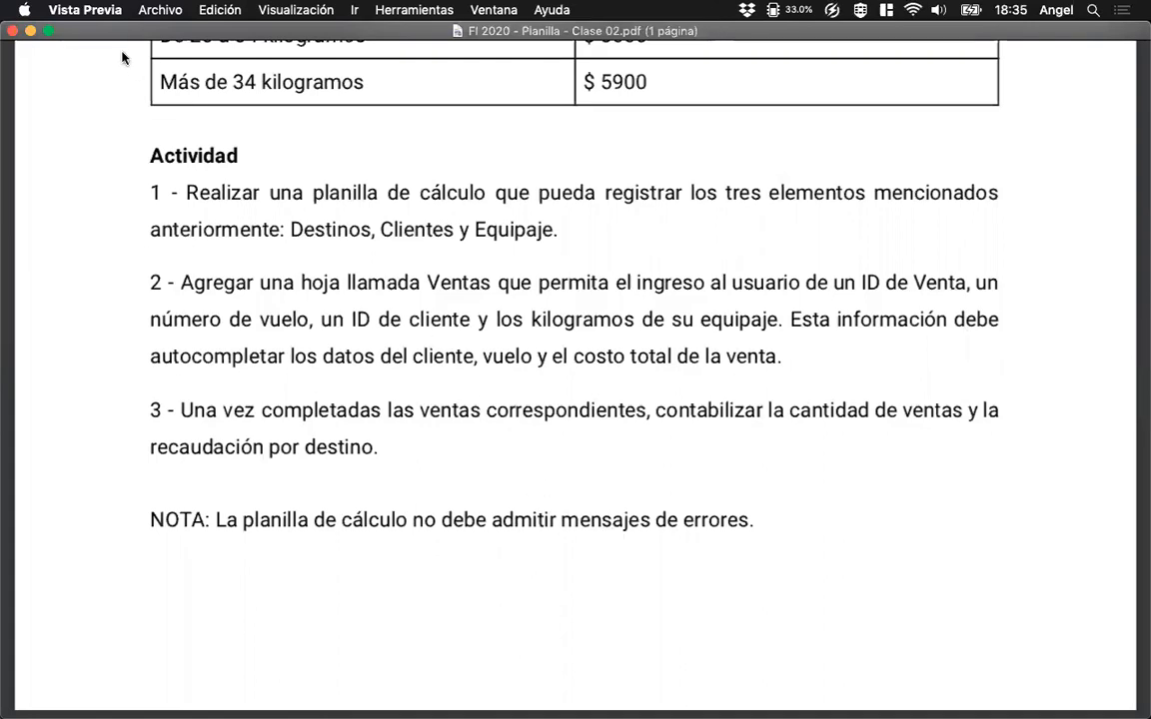
{"action": "left_click", "coordinate": [31, 38]}
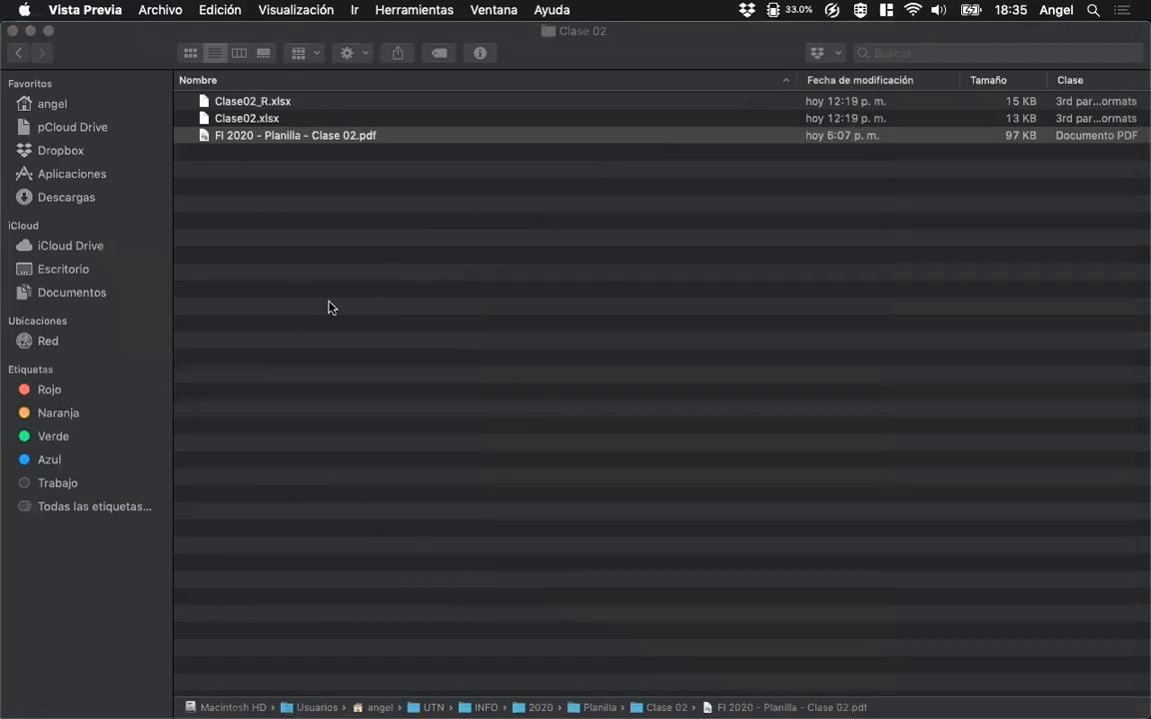
Move Clase02_R.xlsx in the Clase 02 folder to the trash.
{"action": "left_click", "coordinate": [358, 311]}
{"action": "left_click", "coordinate": [290, 105]}
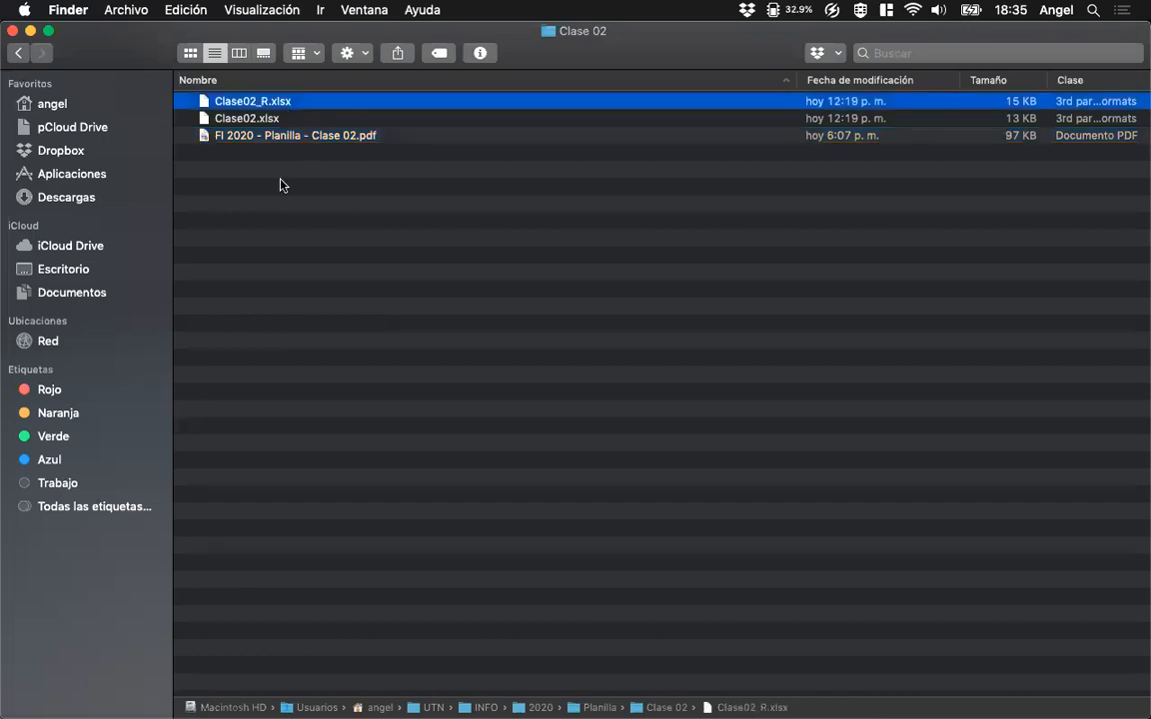
{"action": "key", "text": "super+BackSpace"}
{"action": "key", "text": "Up"}
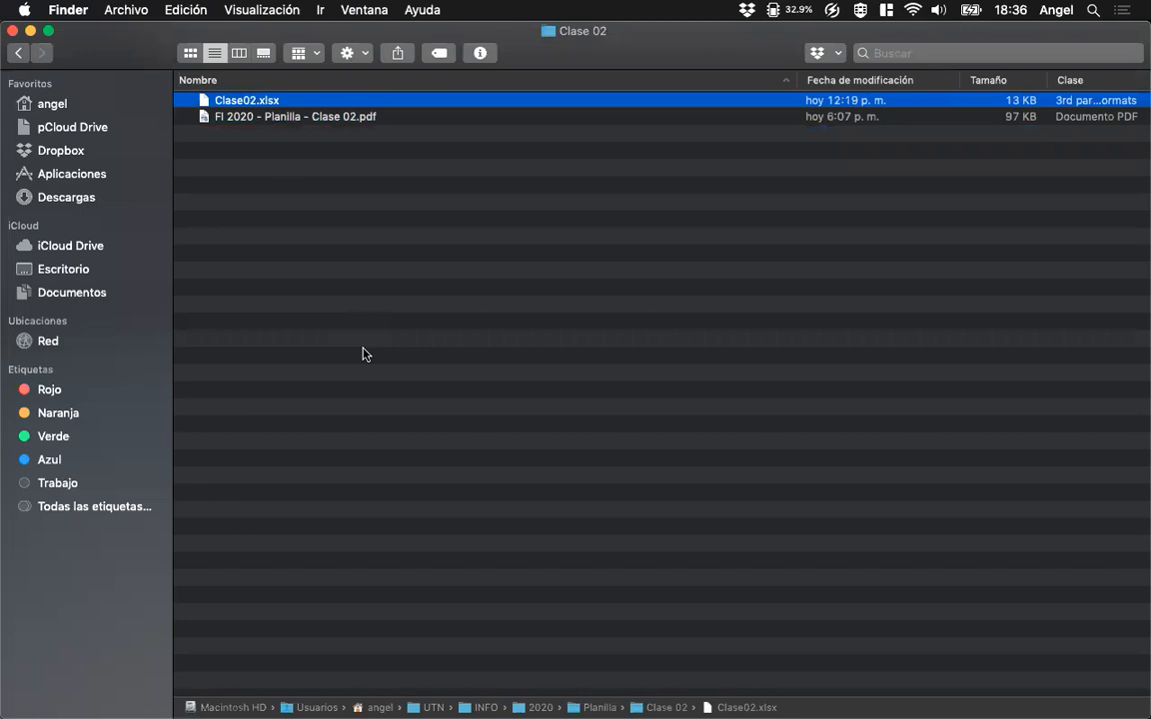
{"action": "key", "text": "super+o"}
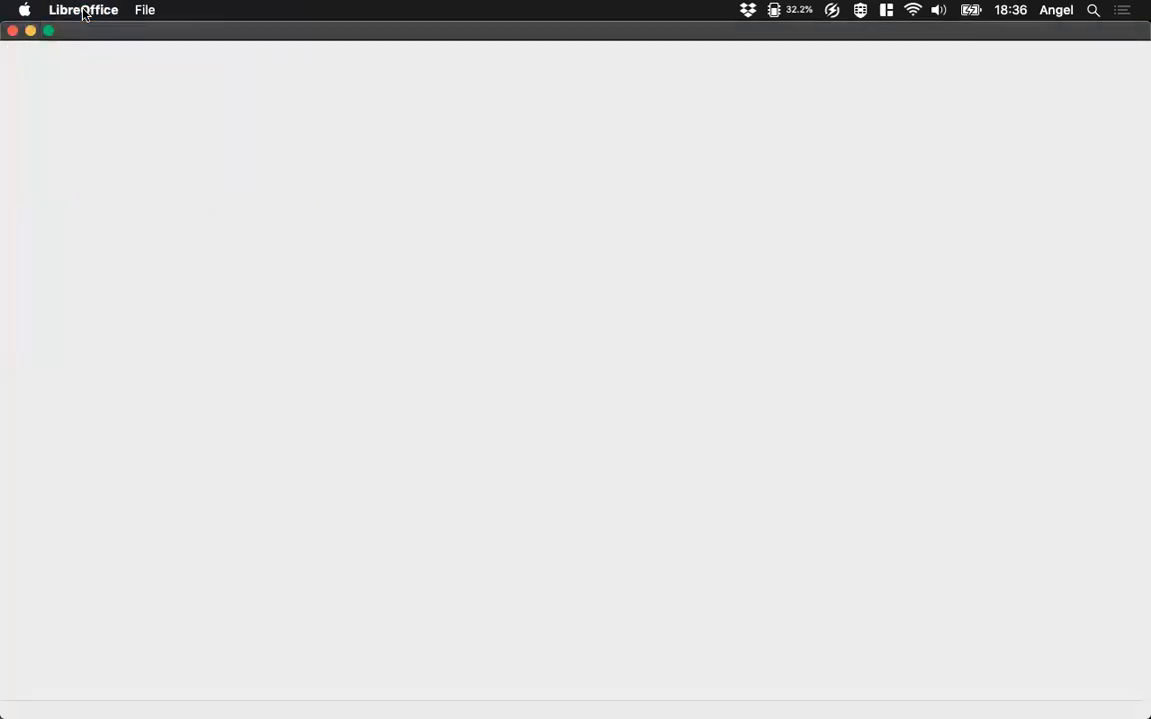
{"action": "left_click", "coordinate": [84, 12]}
{"action": "left_click", "coordinate": [77, 178]}
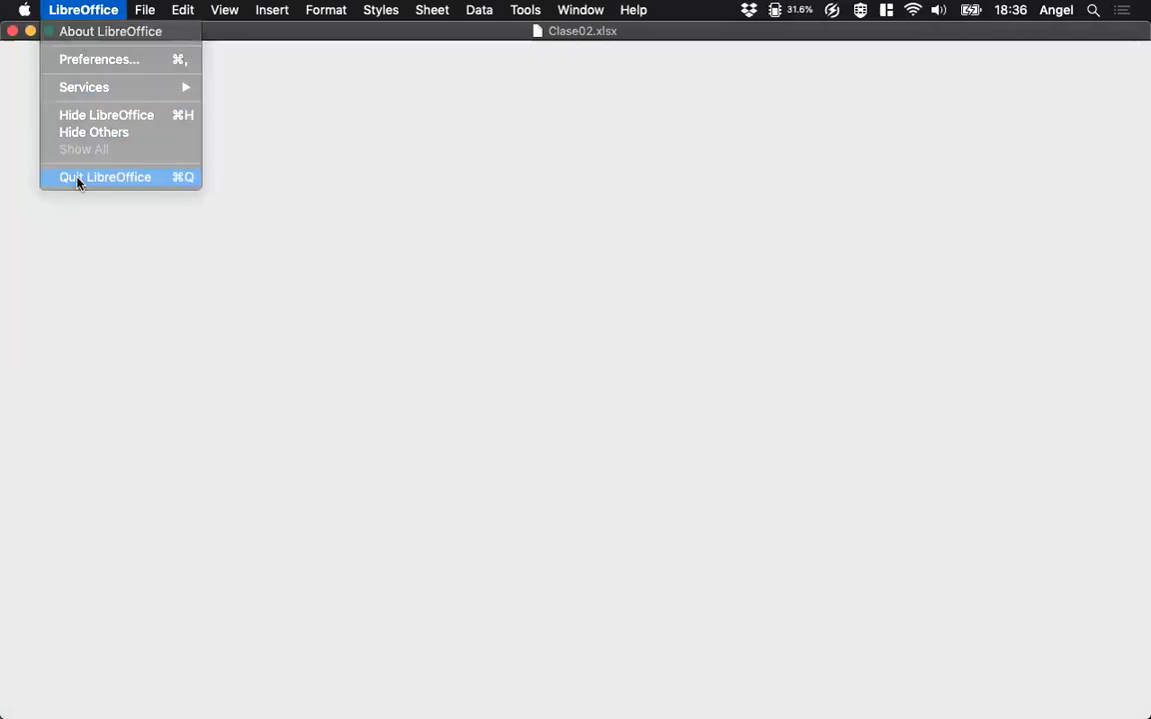
Open Clase02.xlsx with Microsoft Excel instead of the default application.
{"action": "left_click", "coordinate": [220, 99]}
{"action": "right_click", "coordinate": [243, 100]}
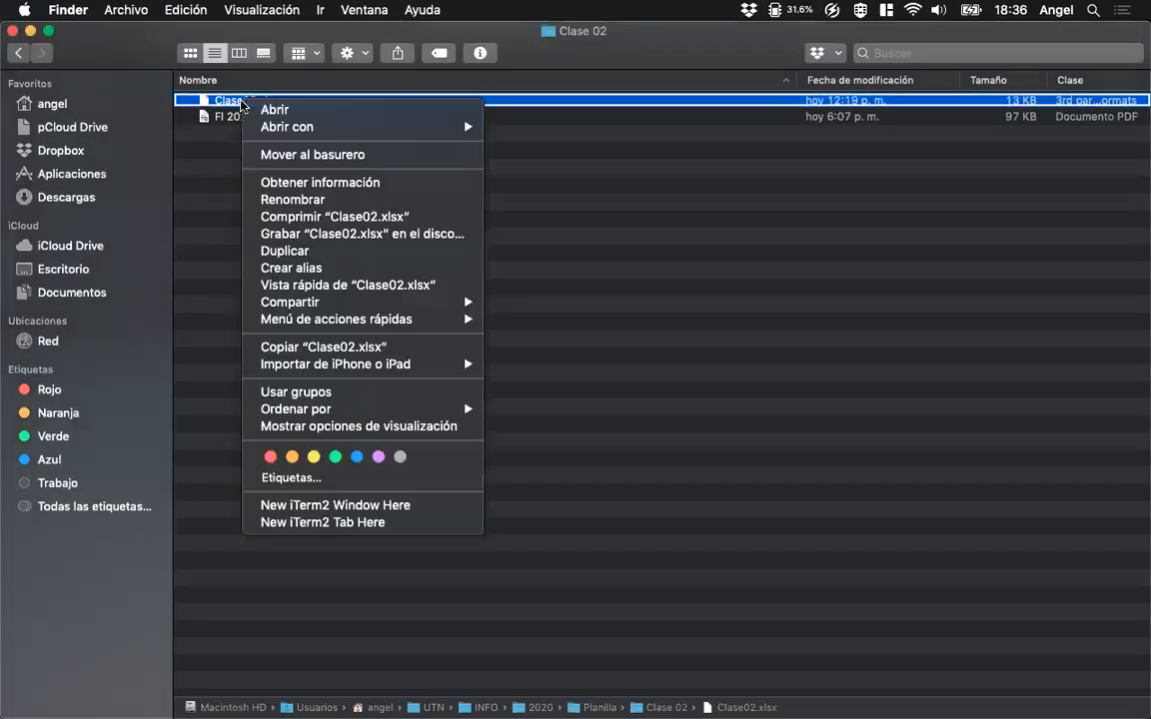
{"action": "mouse_move", "coordinate": [450, 127]}
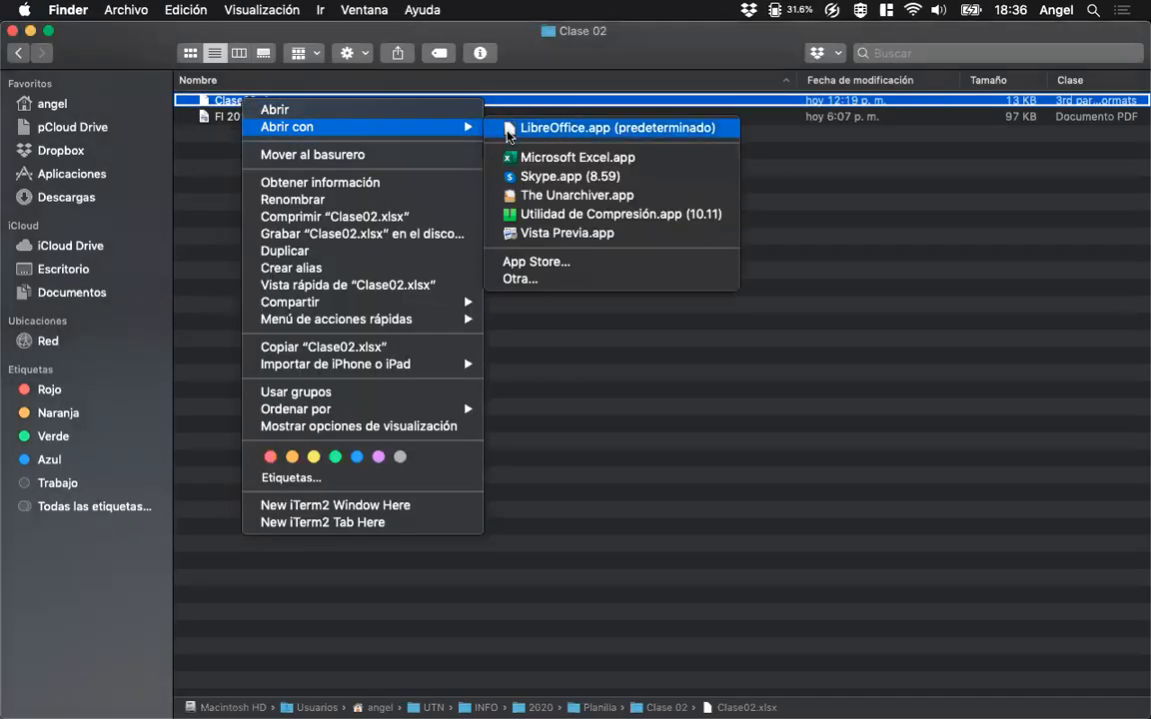
{"action": "left_click", "coordinate": [526, 157]}
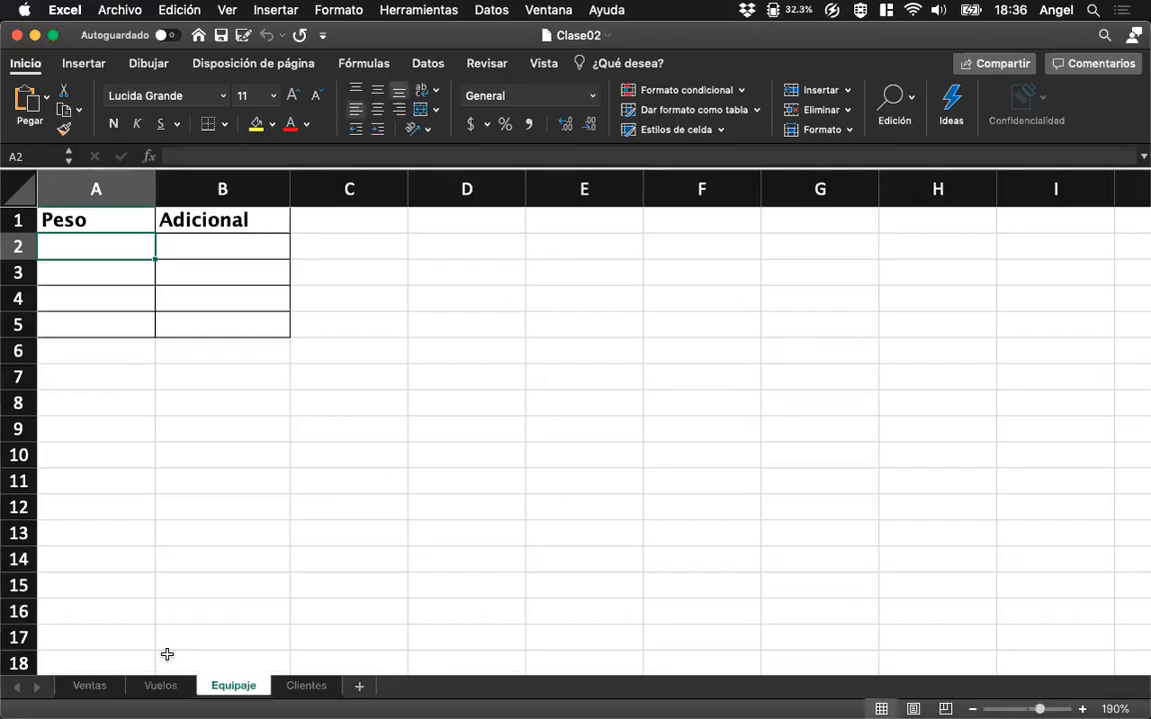
Review the Ventas, Vuelos and Equipaje sheets, and widen column A of the Clientes sheet to fit the IDCliente header.
{"action": "left_click", "coordinate": [89, 685]}
{"action": "left_click", "coordinate": [255, 518]}
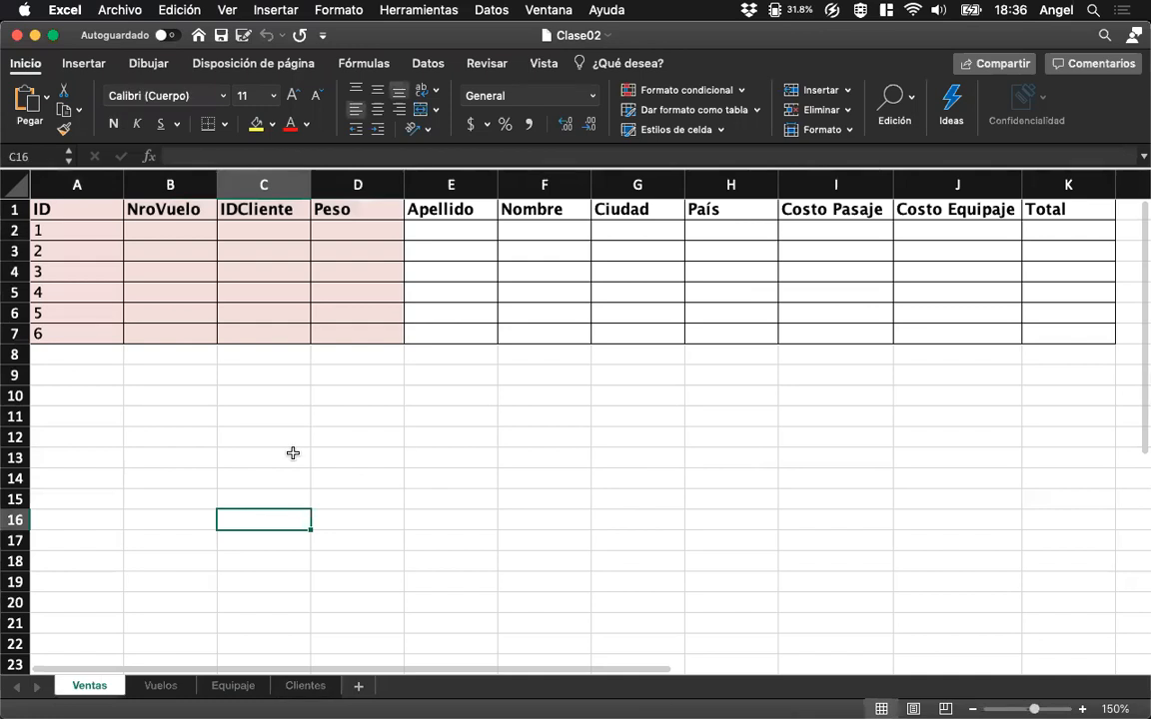
{"action": "scroll", "coordinate": [293, 454], "scroll_direction": "right", "scroll_amount": 1}
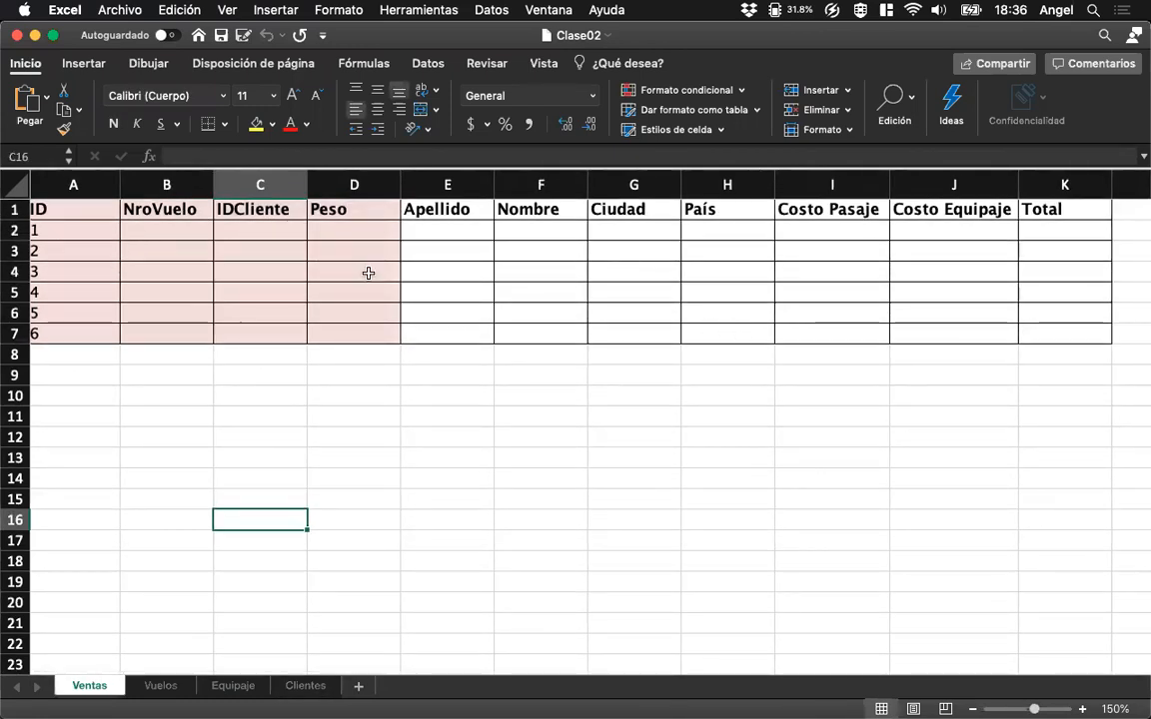
{"action": "left_click", "coordinate": [170, 687]}
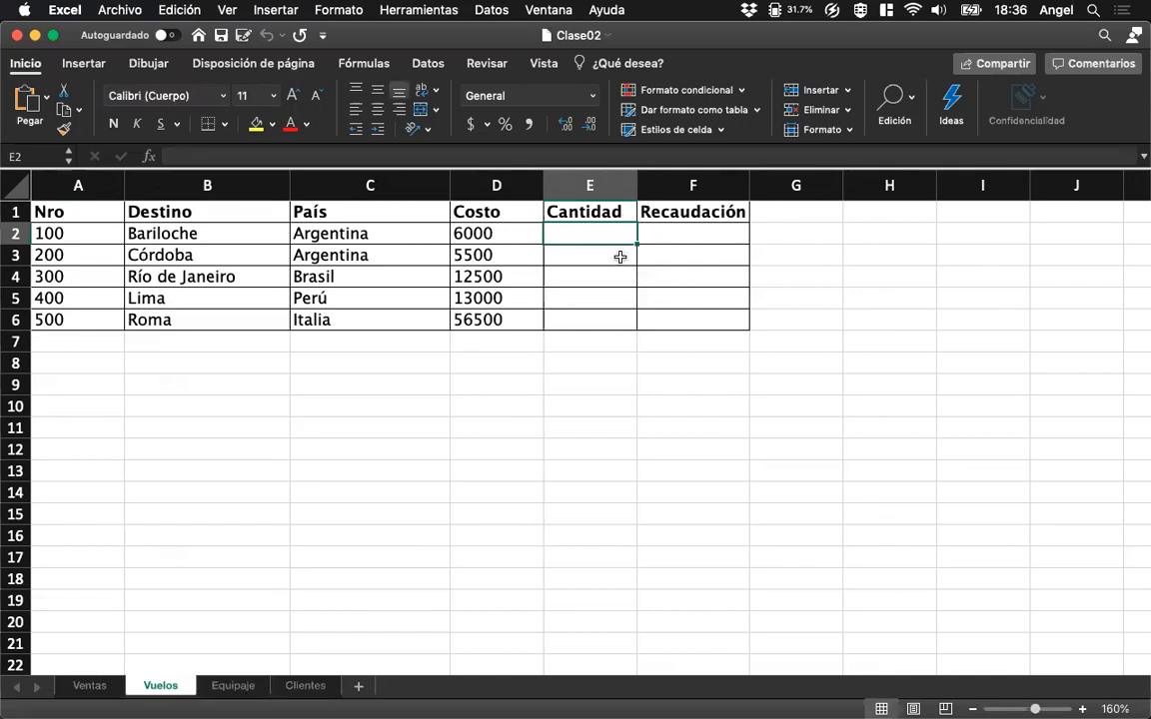
{"action": "left_click", "coordinate": [231, 687]}
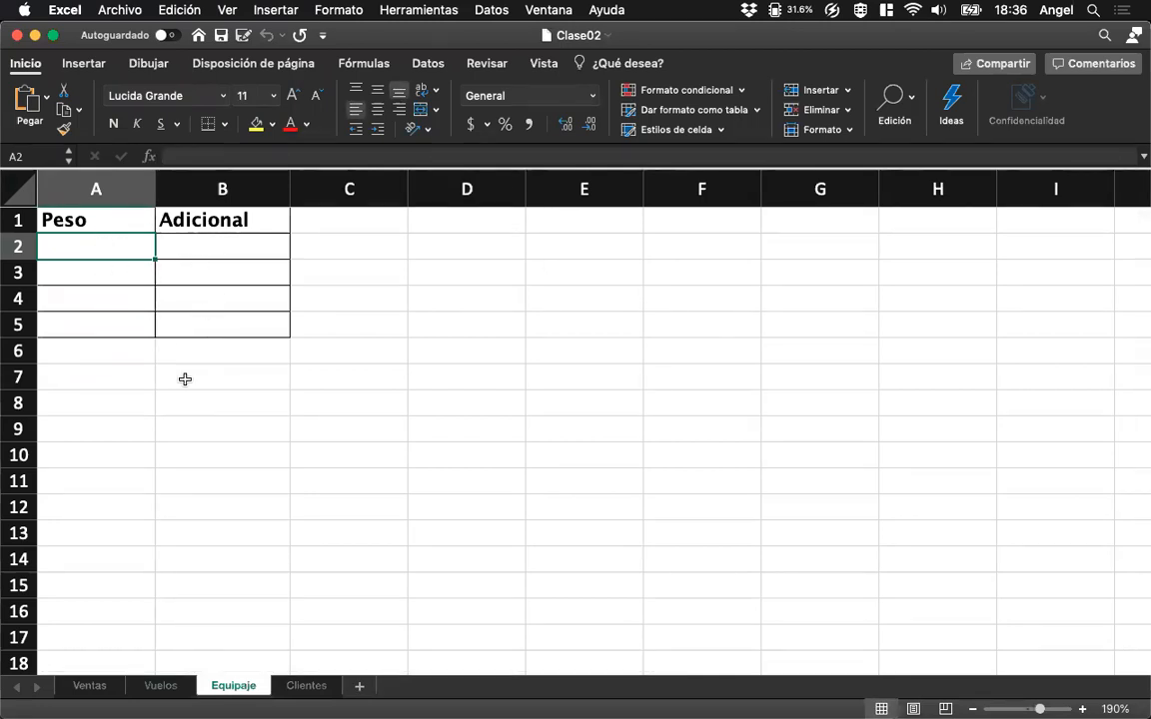
{"action": "left_click", "coordinate": [304, 685]}
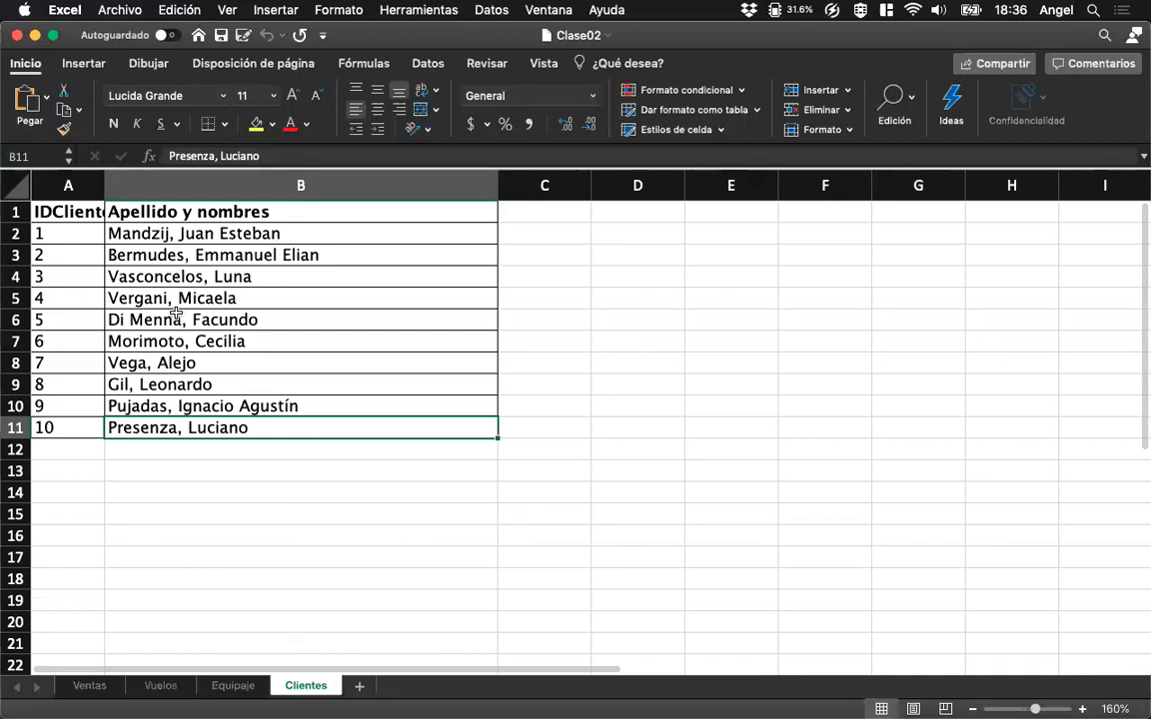
{"action": "left_click_drag", "start_coordinate": [131, 186], "coordinate": [136, 187]}
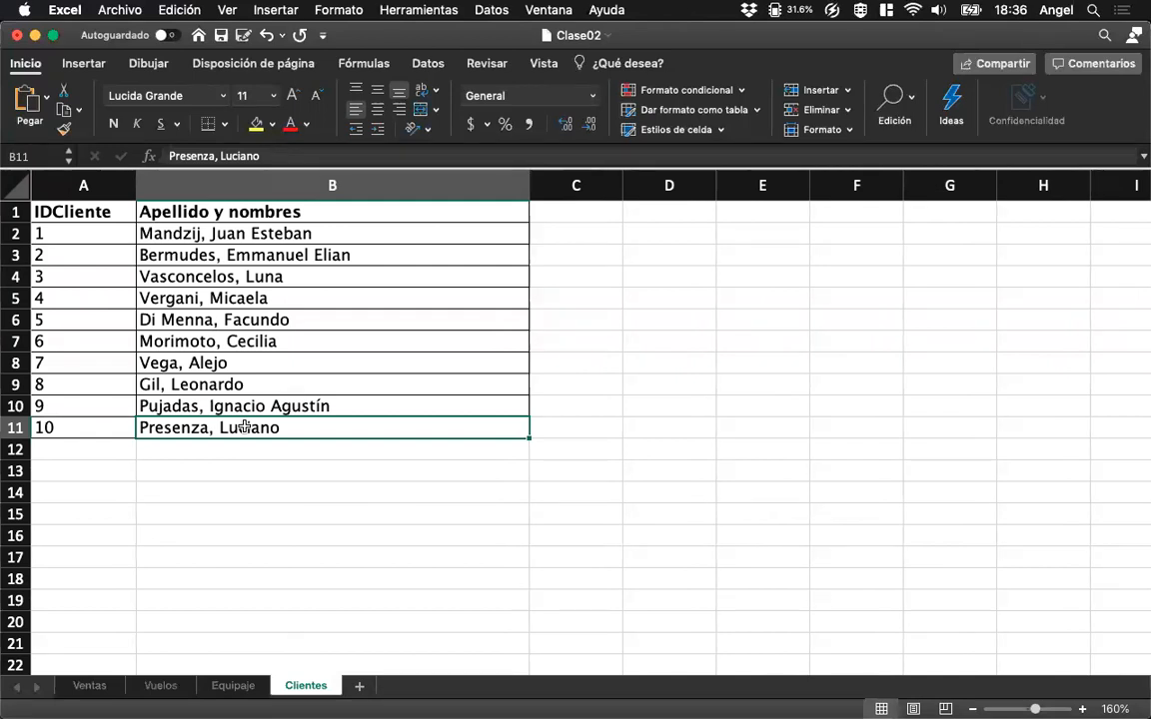
Enter 100 as the NroVuelo in cell B2 of the Ventas sheet and check that flight in the Vuelos sheet.
{"action": "left_click", "coordinate": [90, 685]}
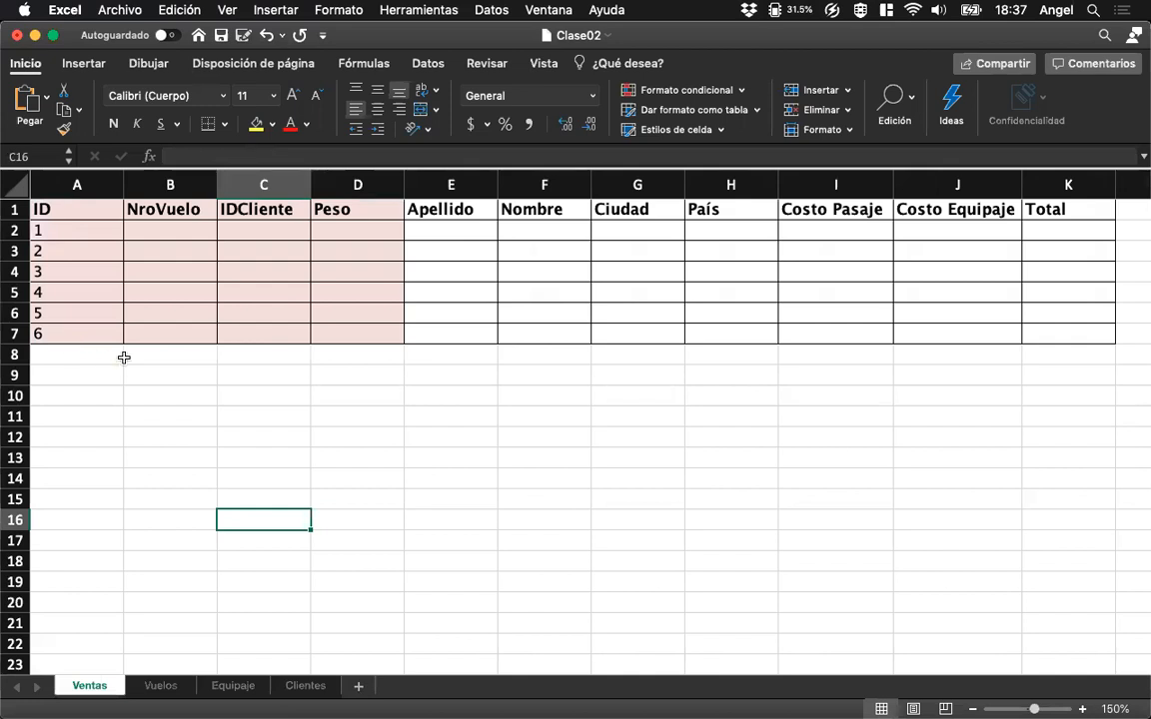
{"action": "left_click", "coordinate": [170, 228]}
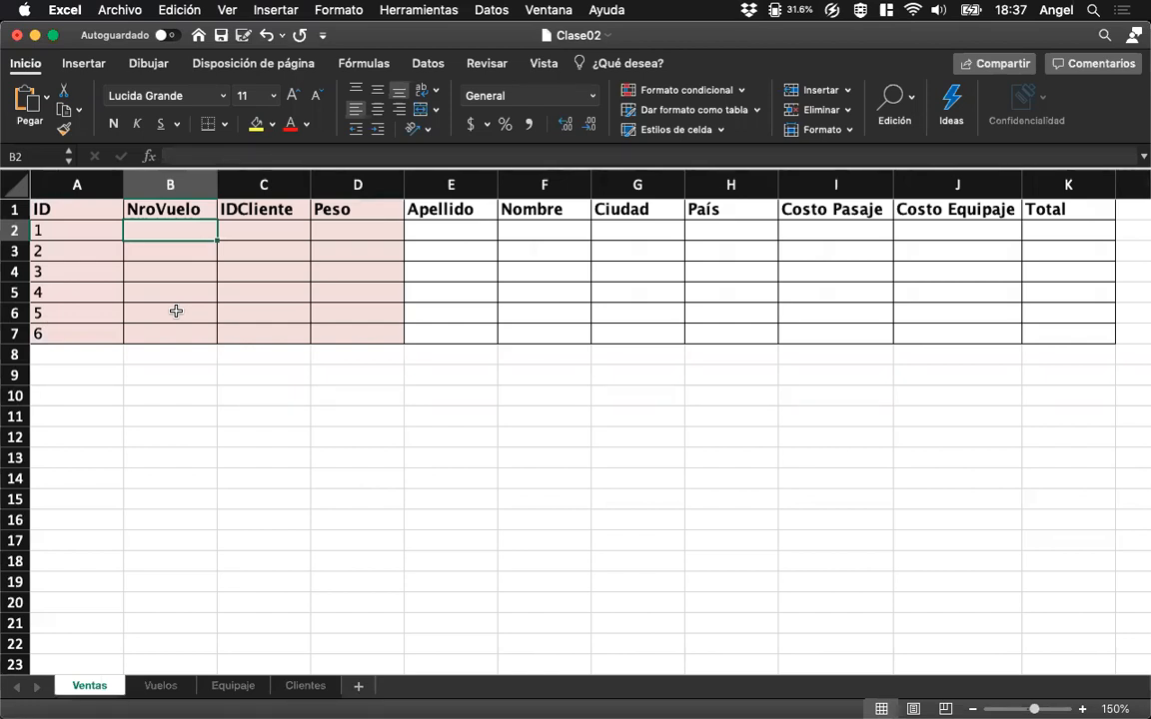
{"action": "type", "text": "100"}
{"action": "key", "text": "Return"}
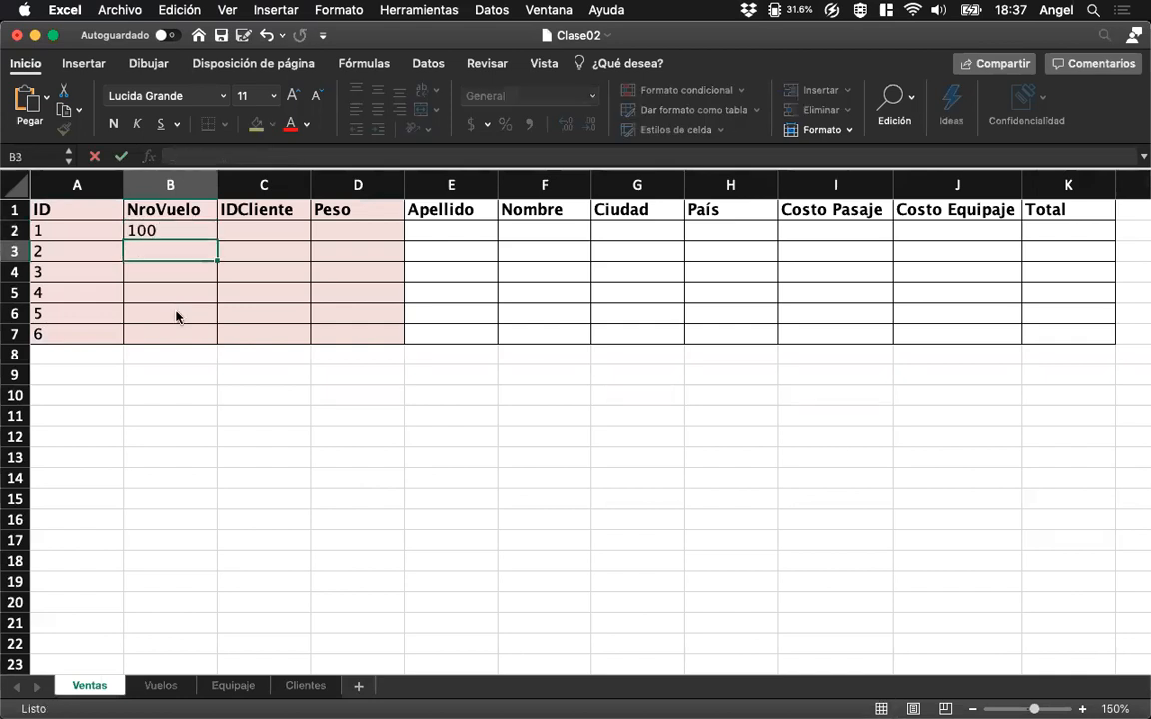
{"action": "key", "text": "Up"}
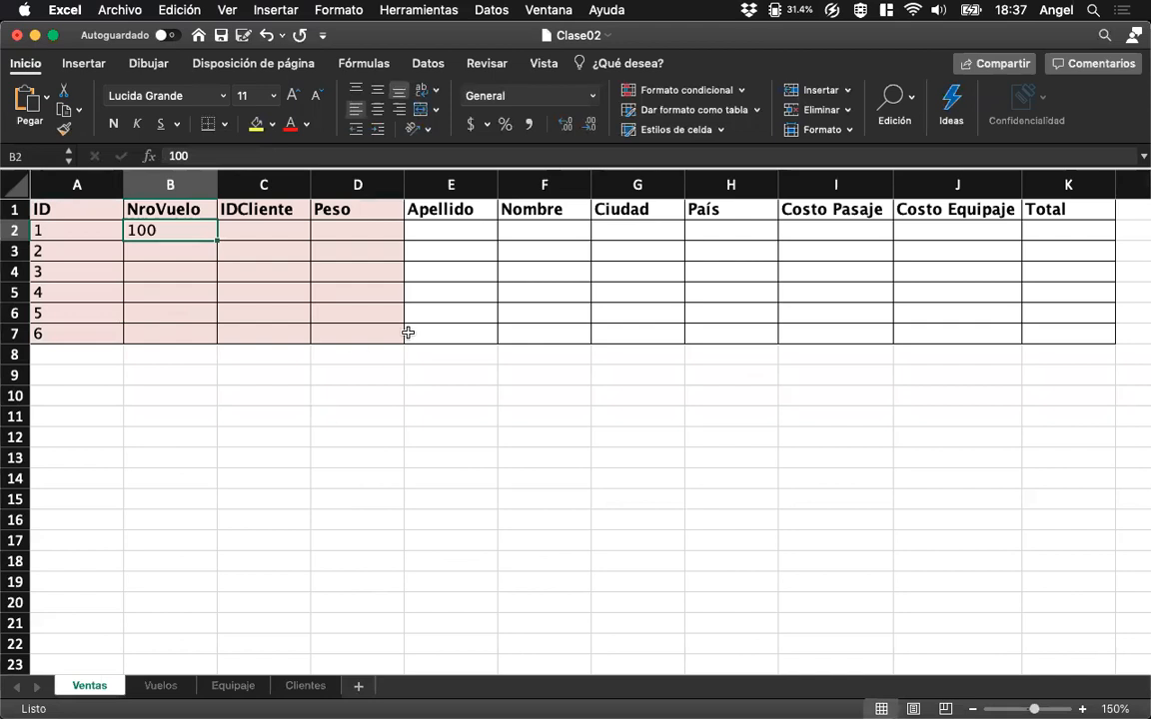
{"action": "left_click", "coordinate": [158, 686]}
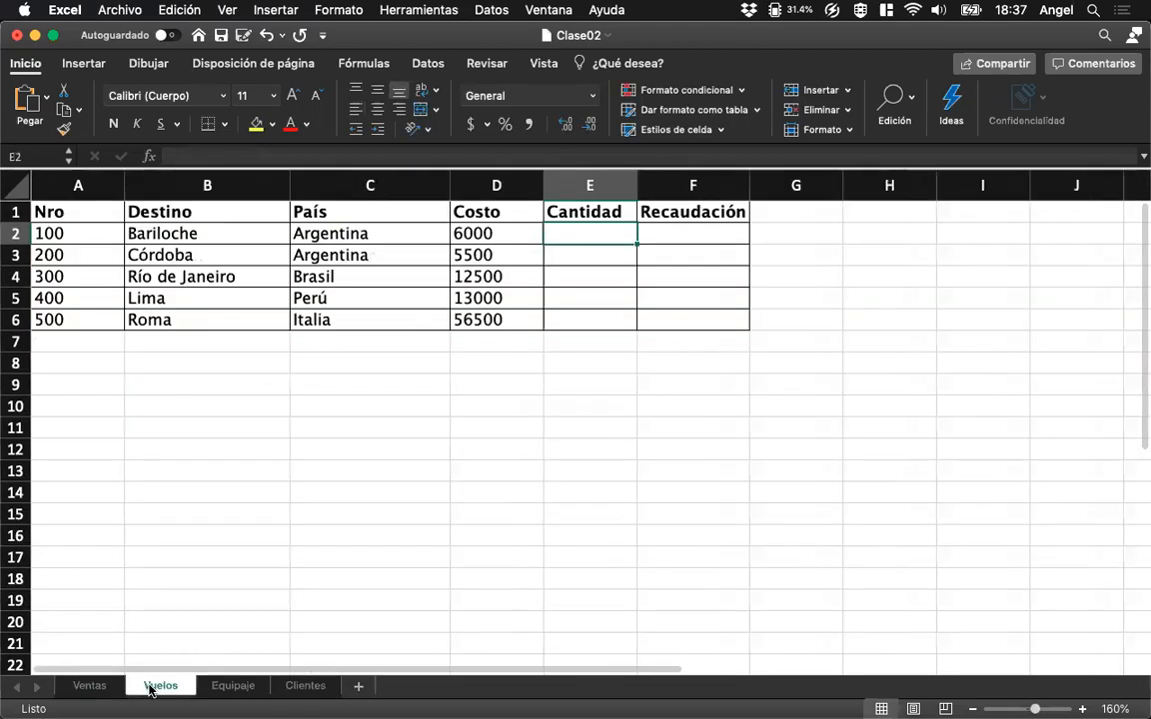
{"action": "left_click", "coordinate": [104, 686]}
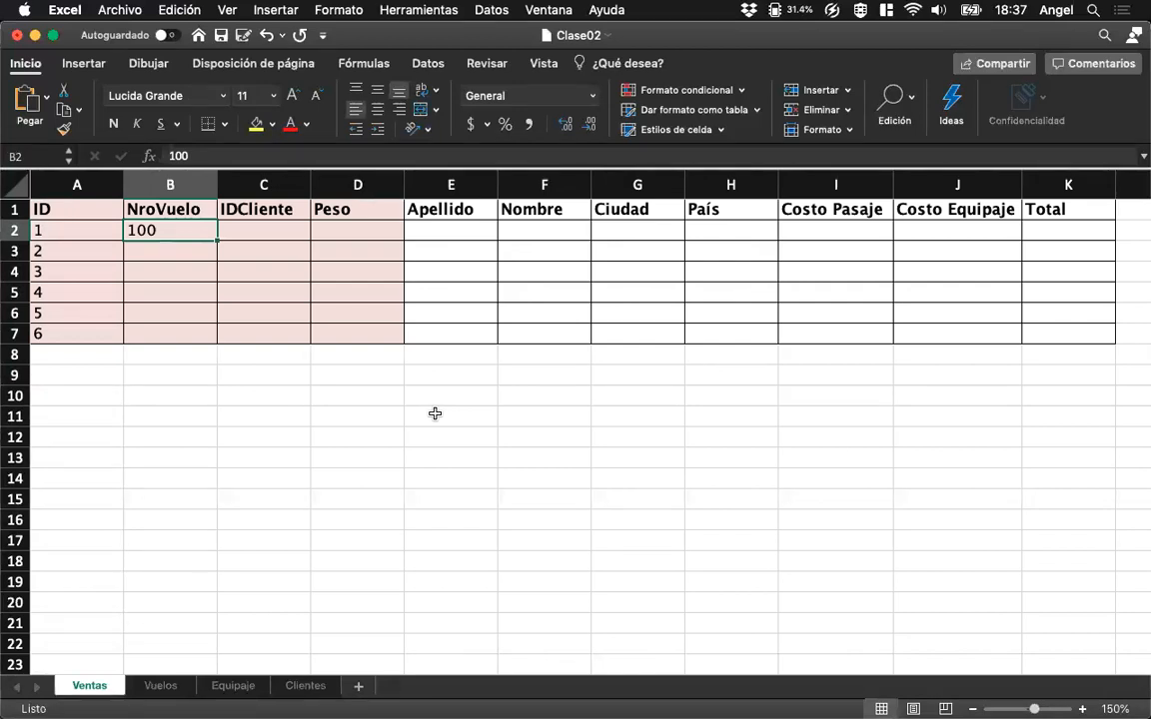
Enter the customer ID for the first sale in cell C2 of Ventas and locate the matching client in the Clientes sheet.
{"action": "left_click", "coordinate": [277, 230]}
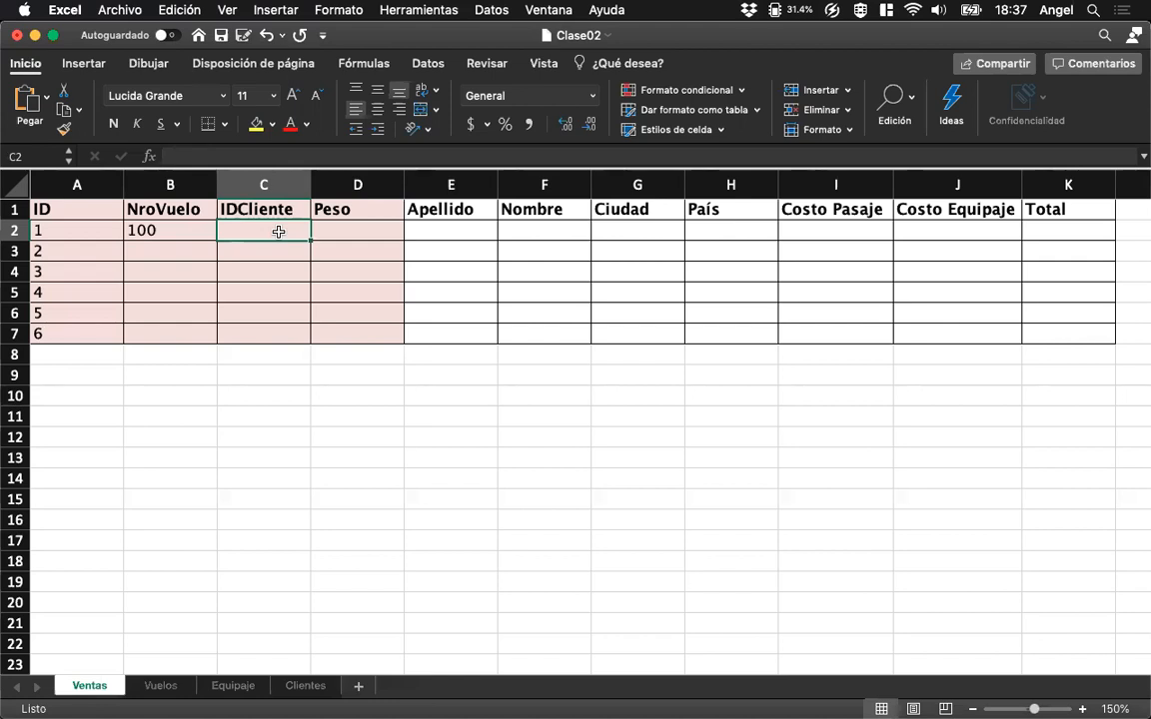
{"action": "type", "text": "3"}
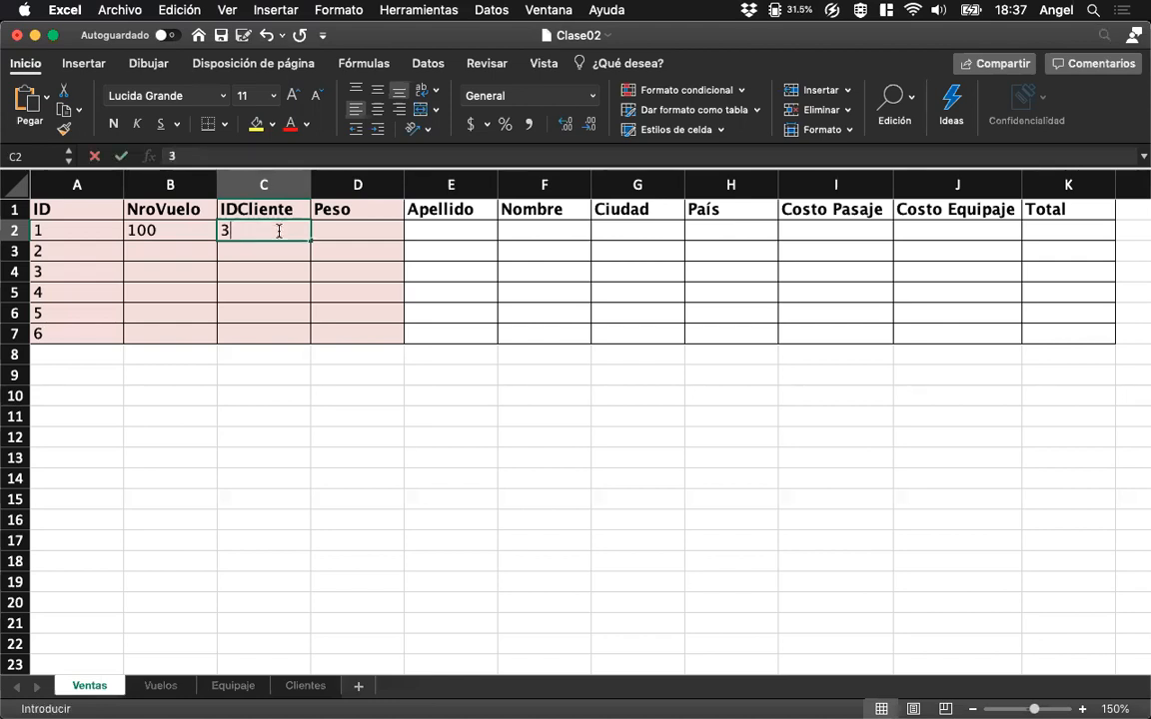
{"action": "key", "text": "Return"}
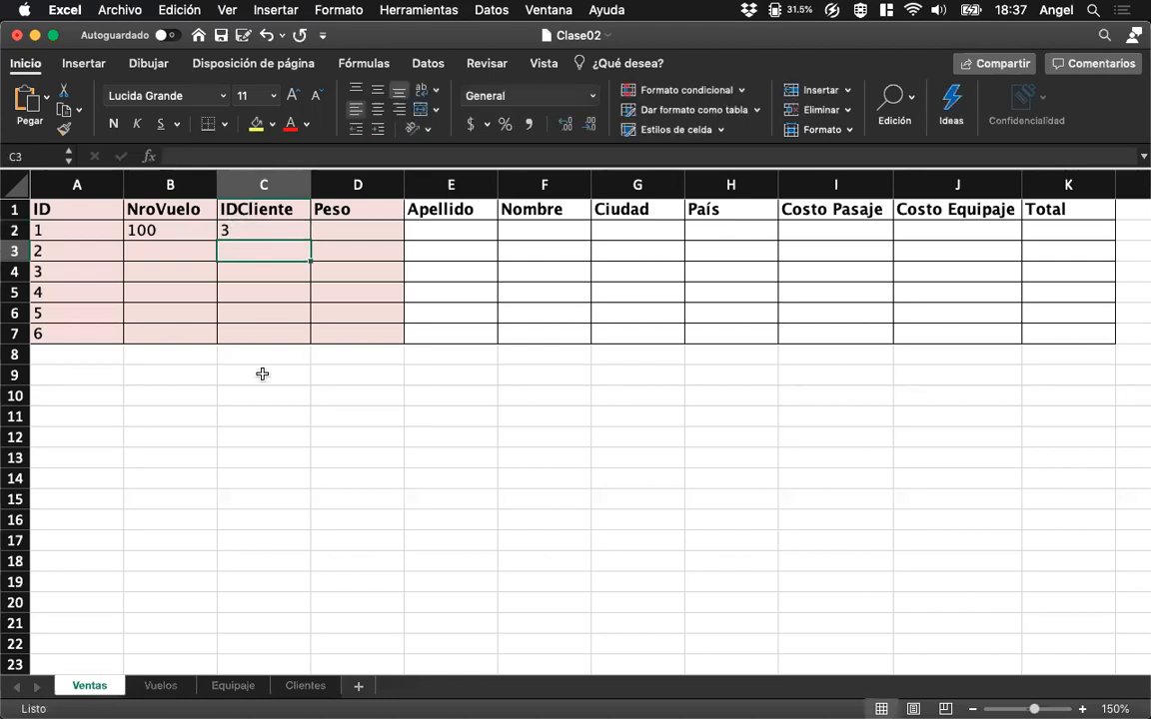
{"action": "left_click", "coordinate": [305, 686]}
{"action": "left_click", "coordinate": [210, 273]}
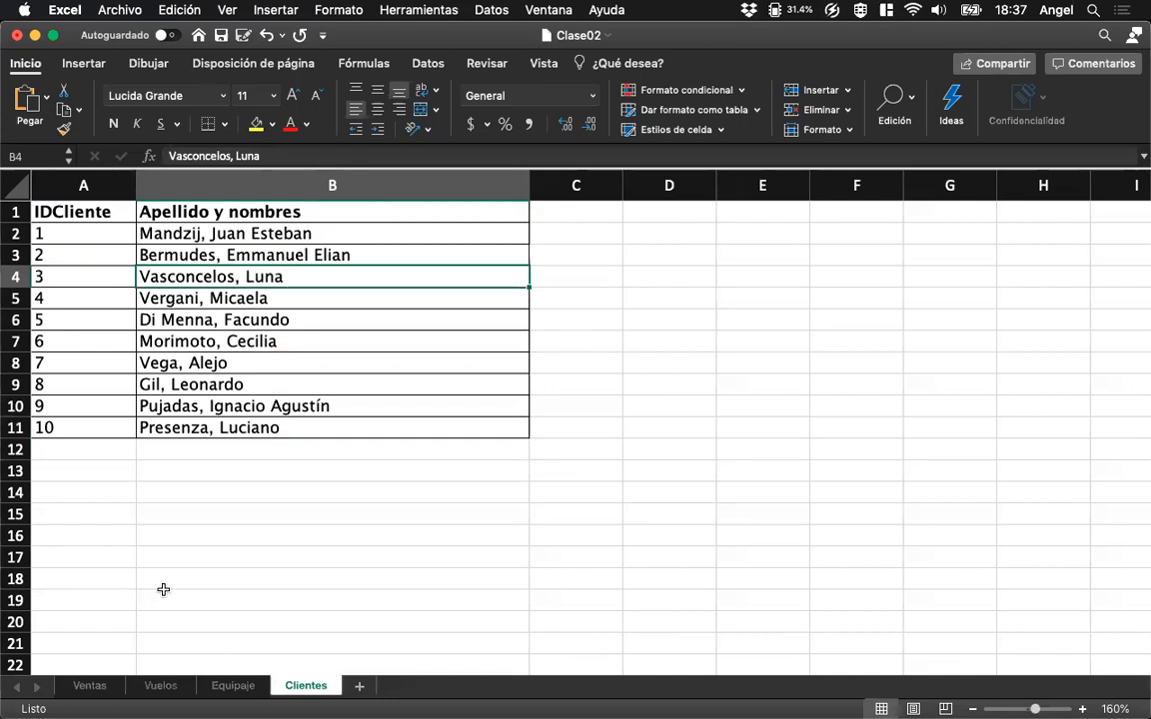
Compare the separate Apellido and Nombre columns of Ventas with the combined names in the Clientes sheet.
{"action": "left_click", "coordinate": [108, 686]}
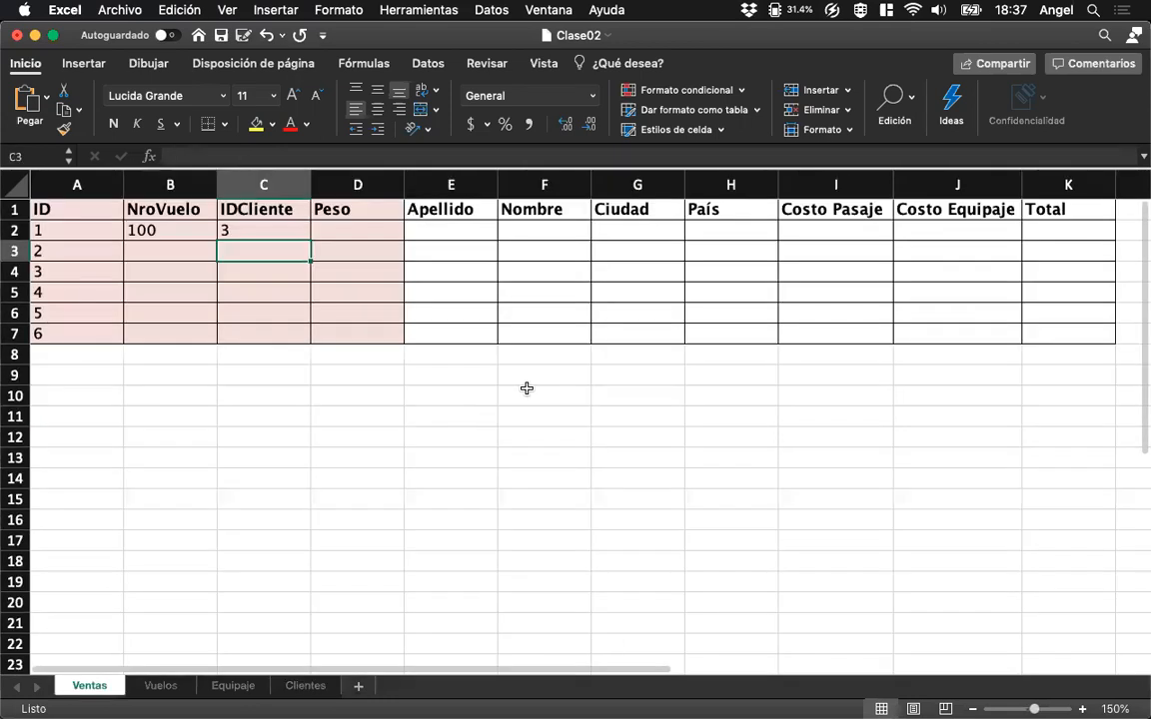
{"action": "left_click", "coordinate": [535, 250]}
{"action": "left_click", "coordinate": [457, 247]}
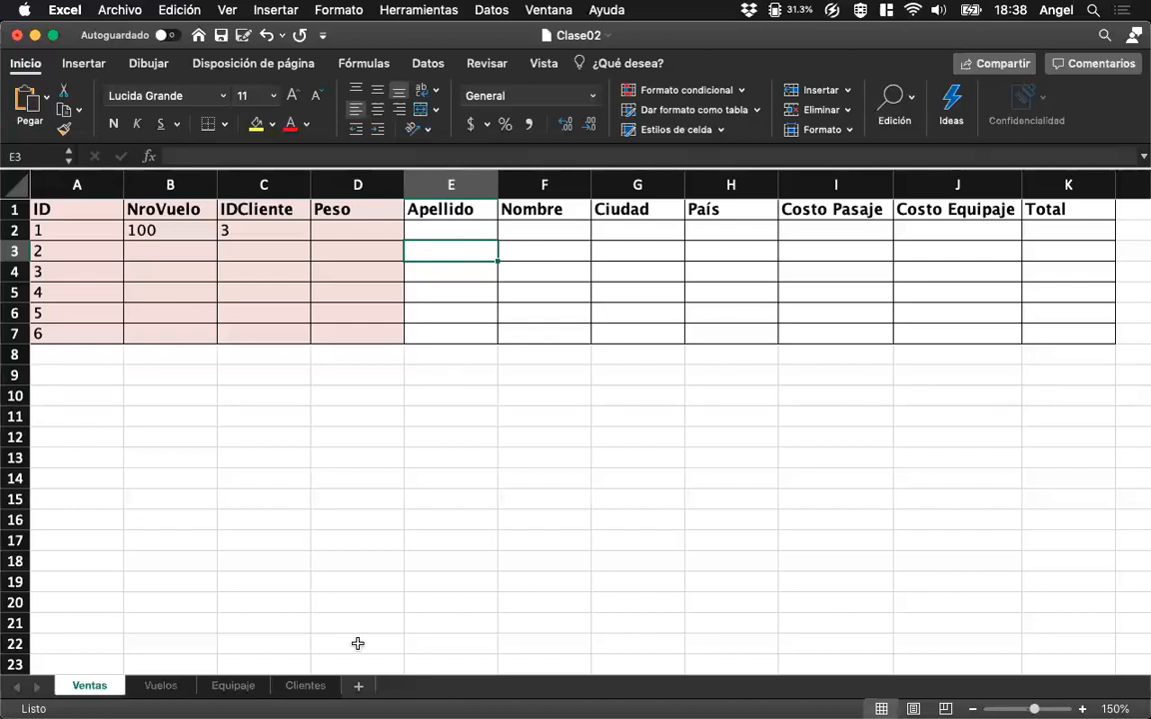
{"action": "left_click", "coordinate": [306, 686]}
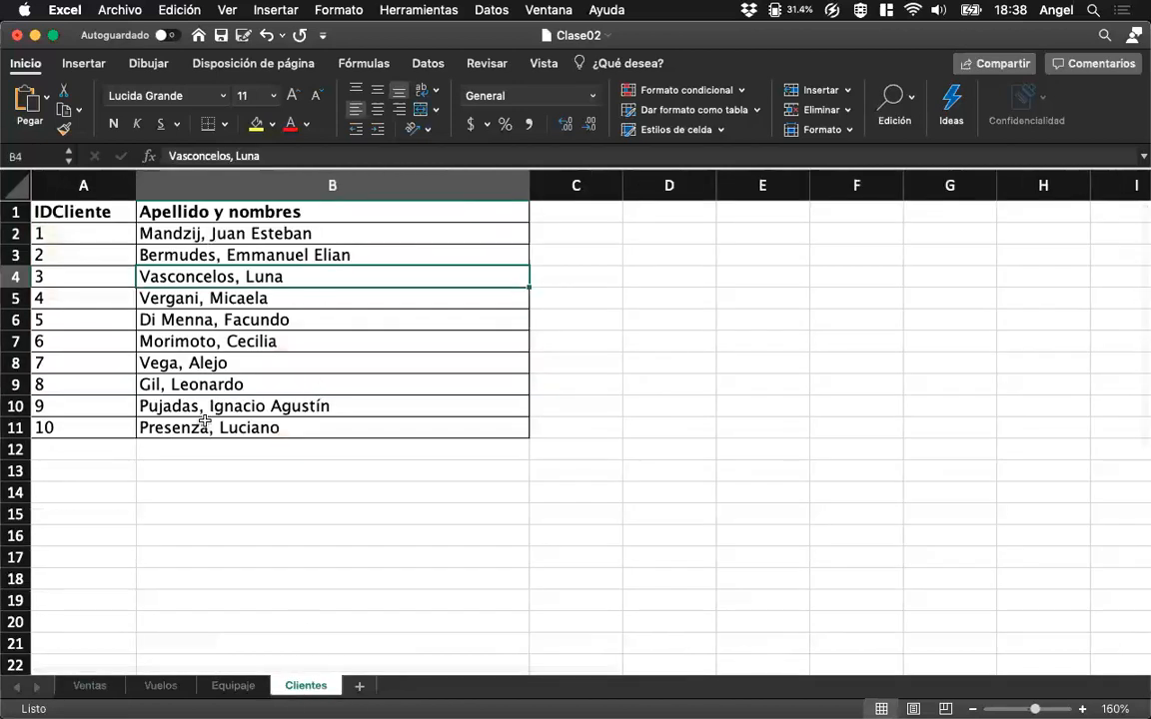
{"action": "left_click_drag", "start_coordinate": [193, 233], "coordinate": [202, 421]}
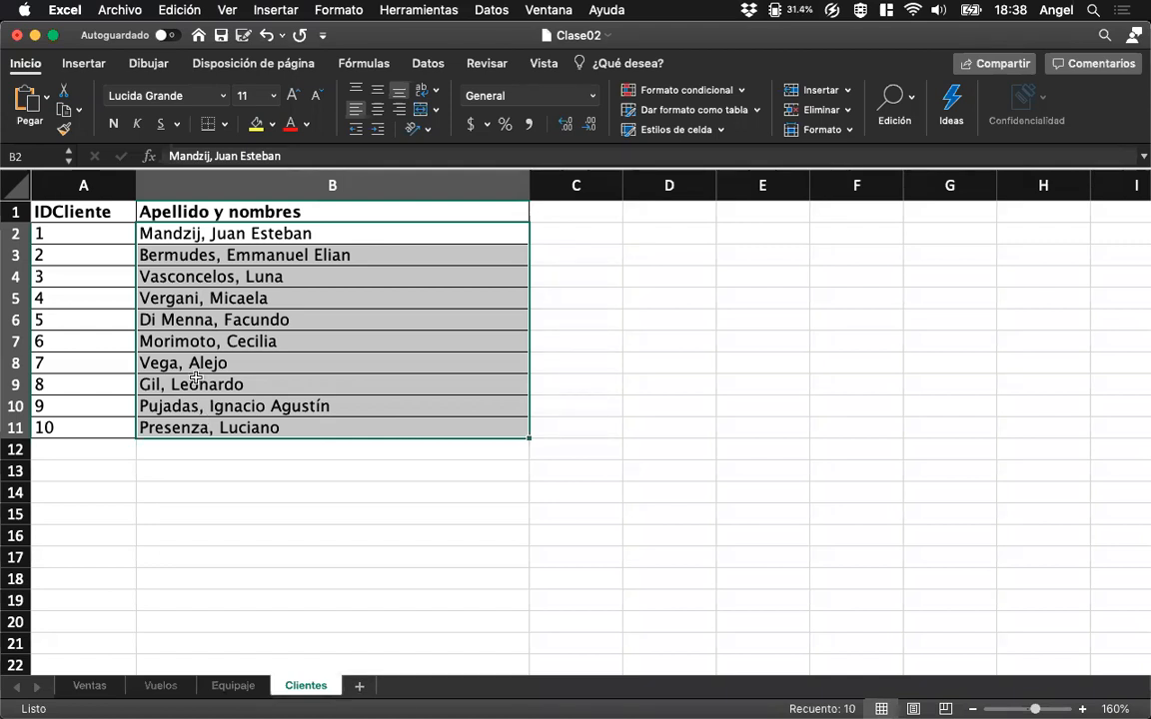
{"action": "left_click", "coordinate": [90, 686]}
{"action": "left_click", "coordinate": [353, 233]}
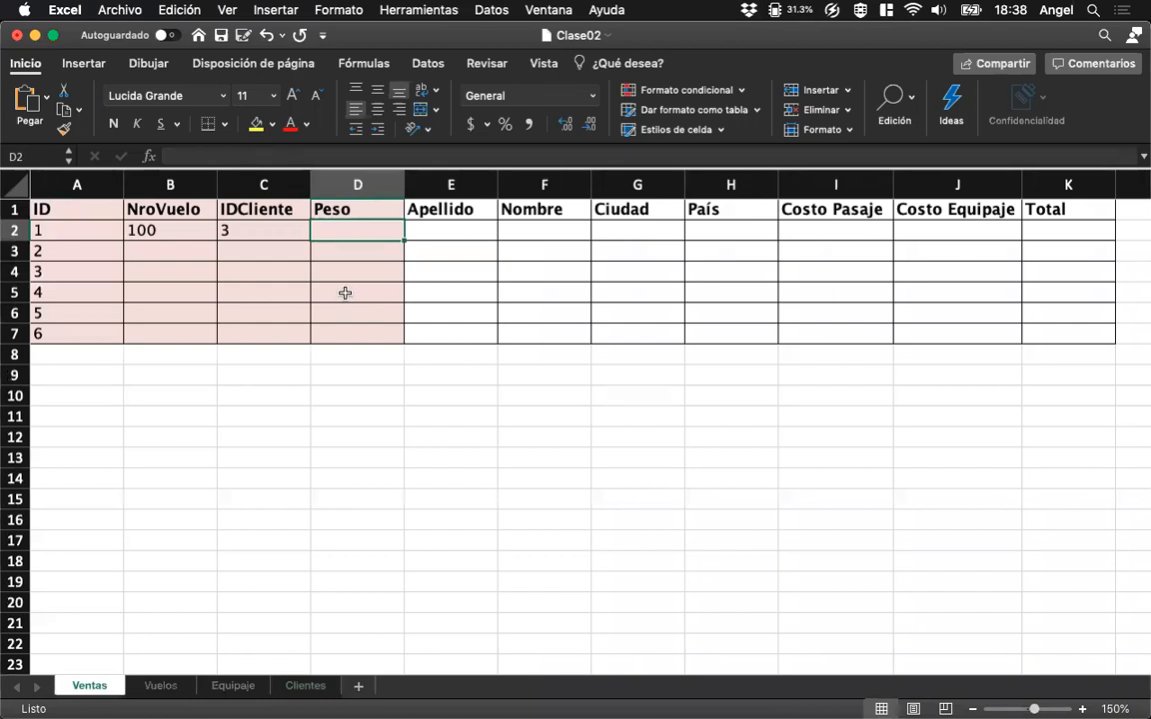
{"action": "left_click", "coordinate": [295, 687]}
{"action": "left_click", "coordinate": [207, 233]}
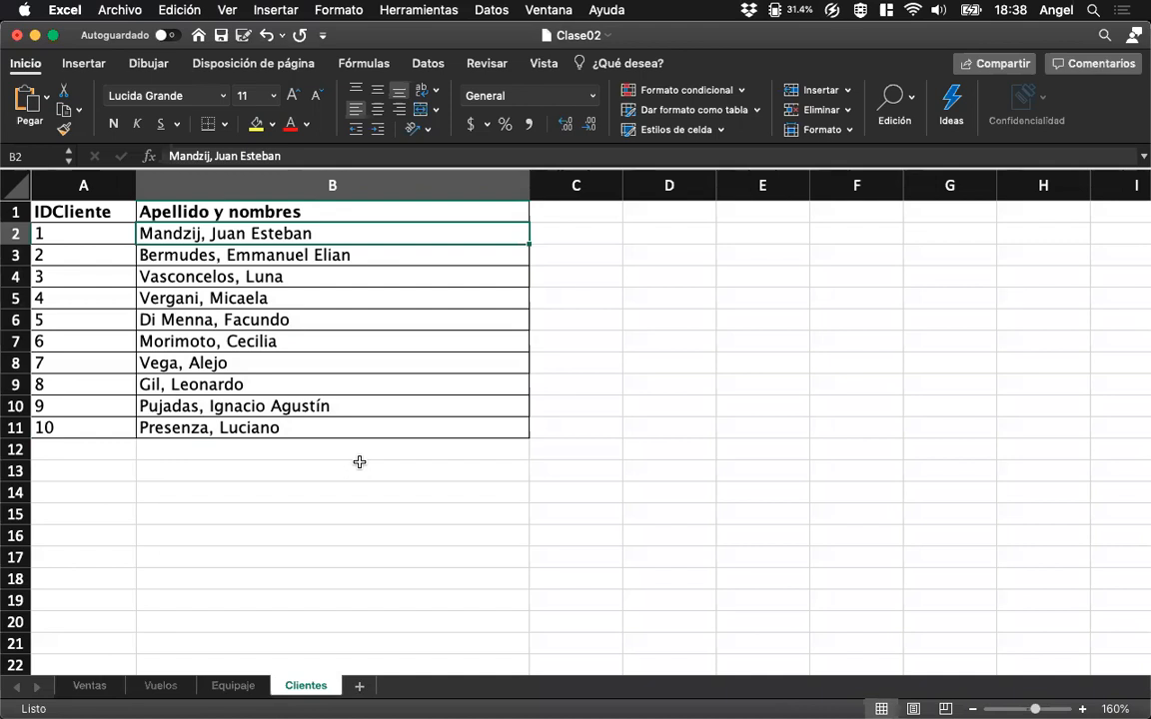
Add the headers Apellidos and Nombres in C1 and D1 of the Clientes sheet, widening both columns.
{"action": "left_click_drag", "start_coordinate": [623, 184], "coordinate": [699, 182]}
{"action": "left_click", "coordinate": [629, 214]}
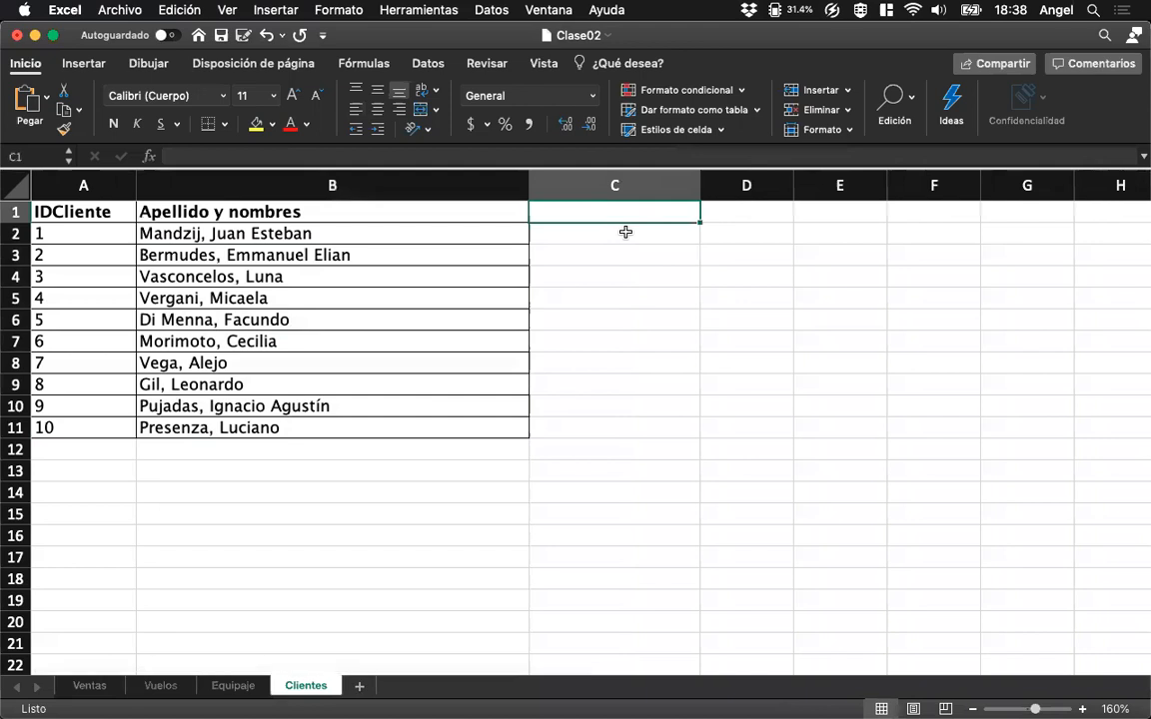
{"action": "type", "text": "Apellidos"}
{"action": "key", "text": "Tab"}
{"action": "type", "text": "Nombres"}
{"action": "key", "text": "Return"}
{"action": "key", "text": "Up"}
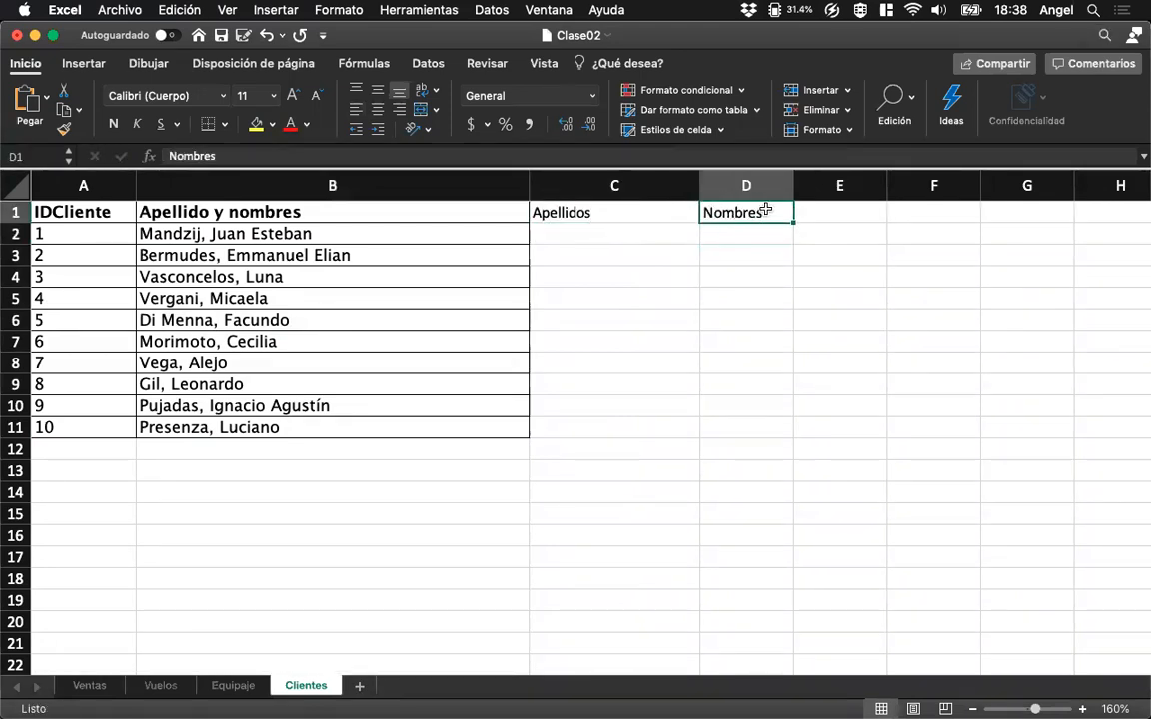
{"action": "left_click_drag", "start_coordinate": [793, 185], "coordinate": [877, 185]}
Make the new Apellidos and Nombres headers bold and apply all borders to C1:D11.
{"action": "left_click_drag", "start_coordinate": [689, 213], "coordinate": [712, 213]}
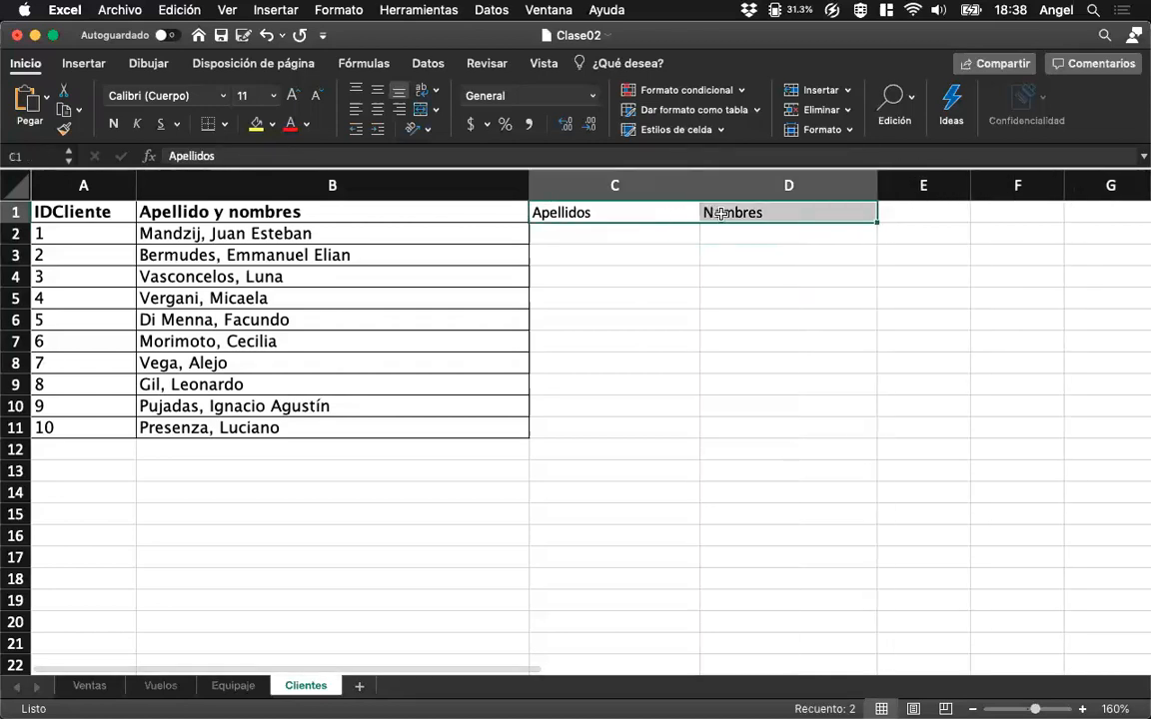
{"action": "left_click", "coordinate": [112, 124]}
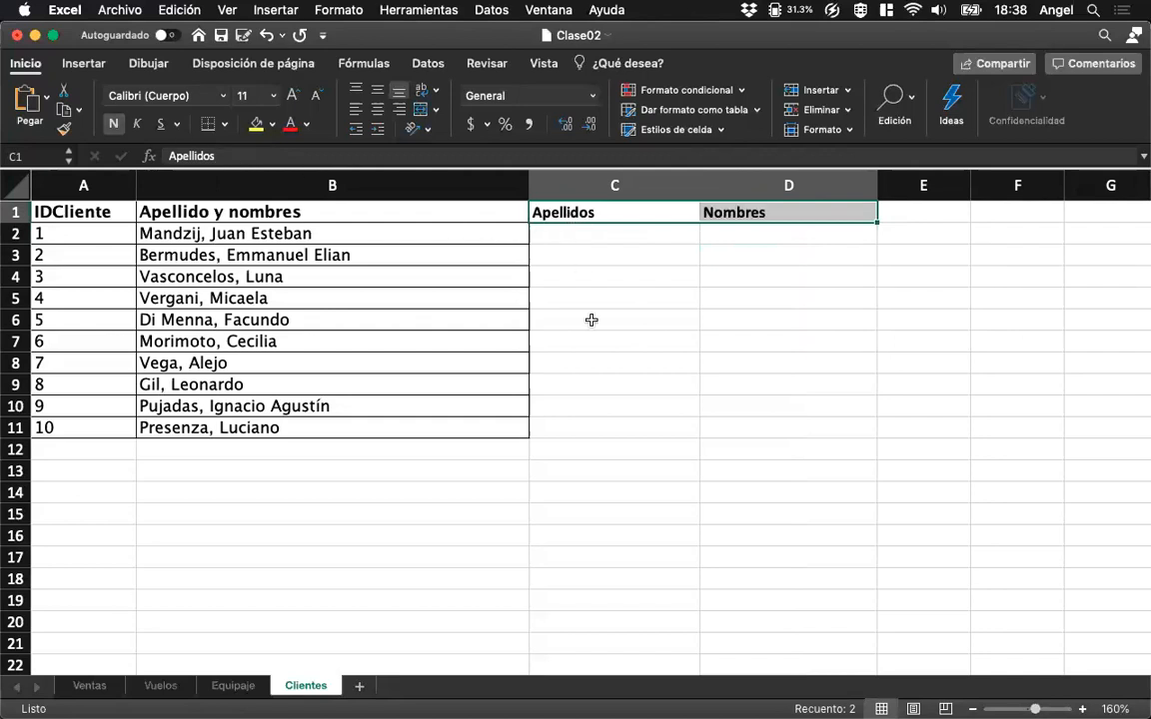
{"action": "left_click", "coordinate": [719, 427], "text": "shift"}
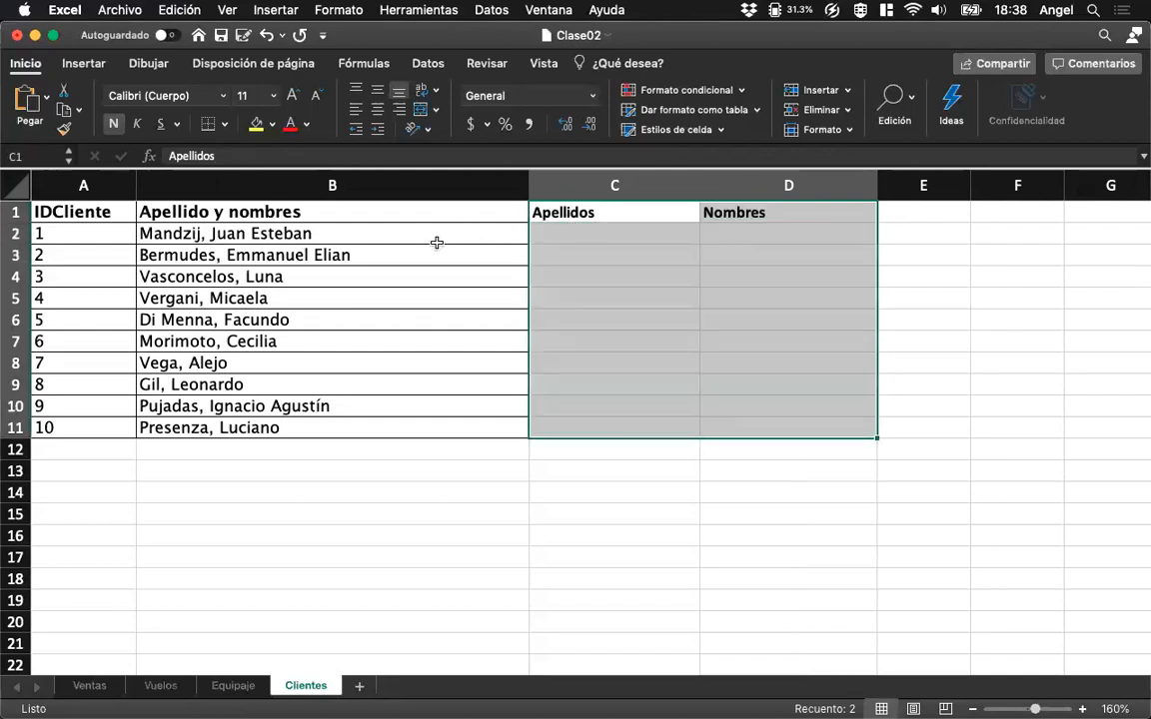
{"action": "left_click", "coordinate": [224, 124]}
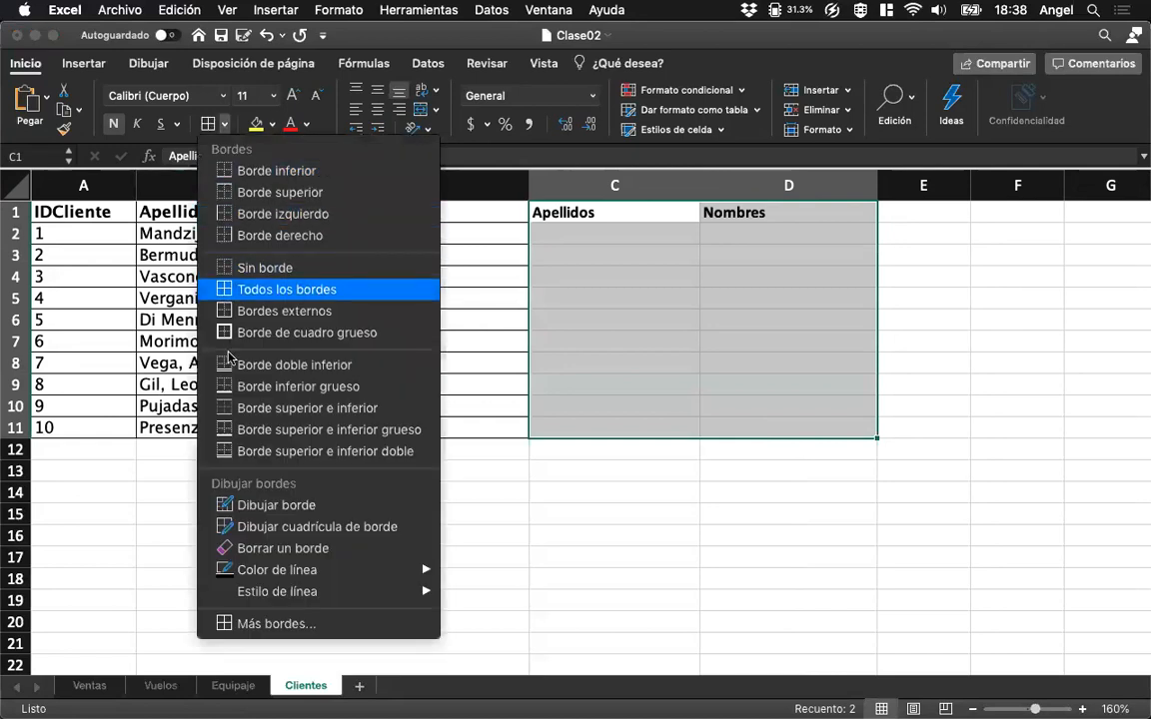
{"action": "left_click", "coordinate": [285, 290]}
{"action": "left_click", "coordinate": [504, 341]}
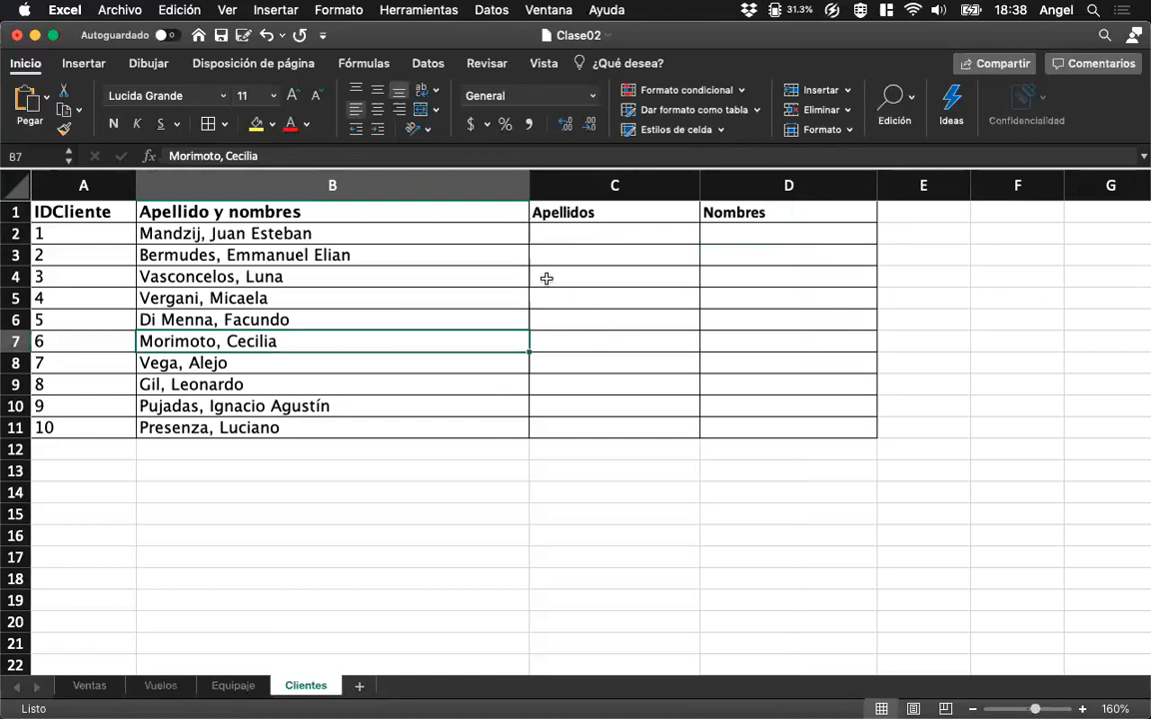
Start a delimited text-to-columns conversion of the names in B2:B11, using comma instead of tab as the delimiter.
{"action": "left_click_drag", "start_coordinate": [297, 235], "coordinate": [273, 429]}
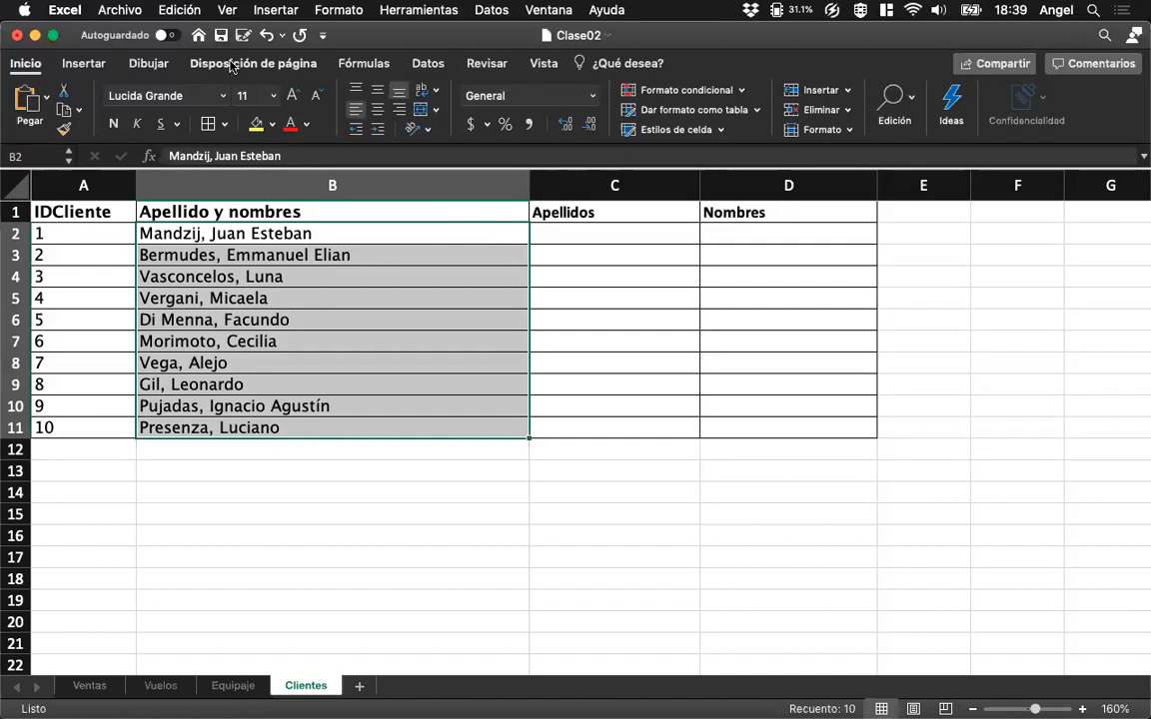
{"action": "left_click", "coordinate": [443, 70]}
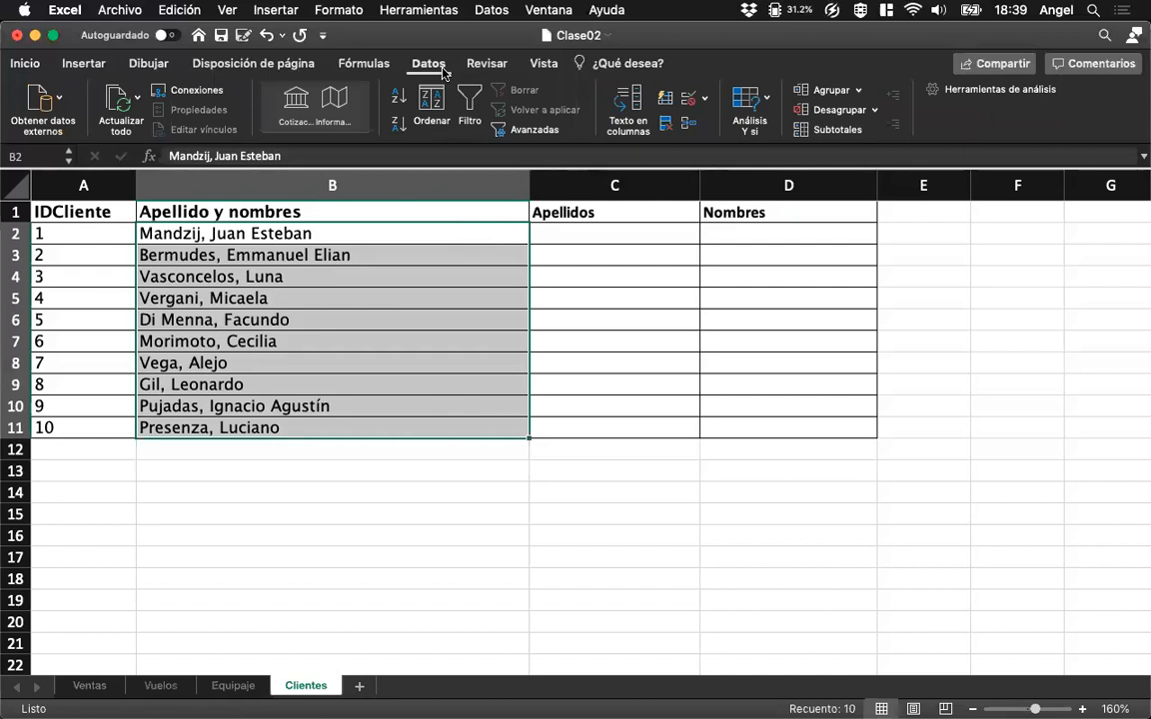
{"action": "left_click", "coordinate": [489, 10]}
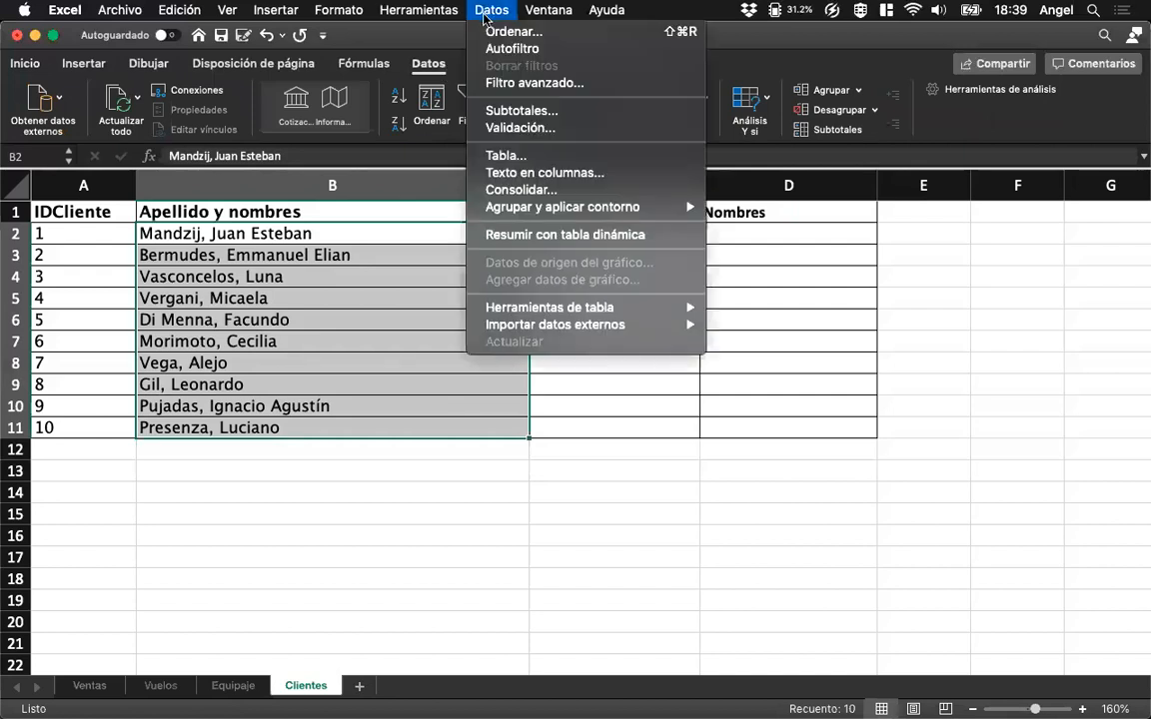
{"action": "left_click", "coordinate": [547, 175]}
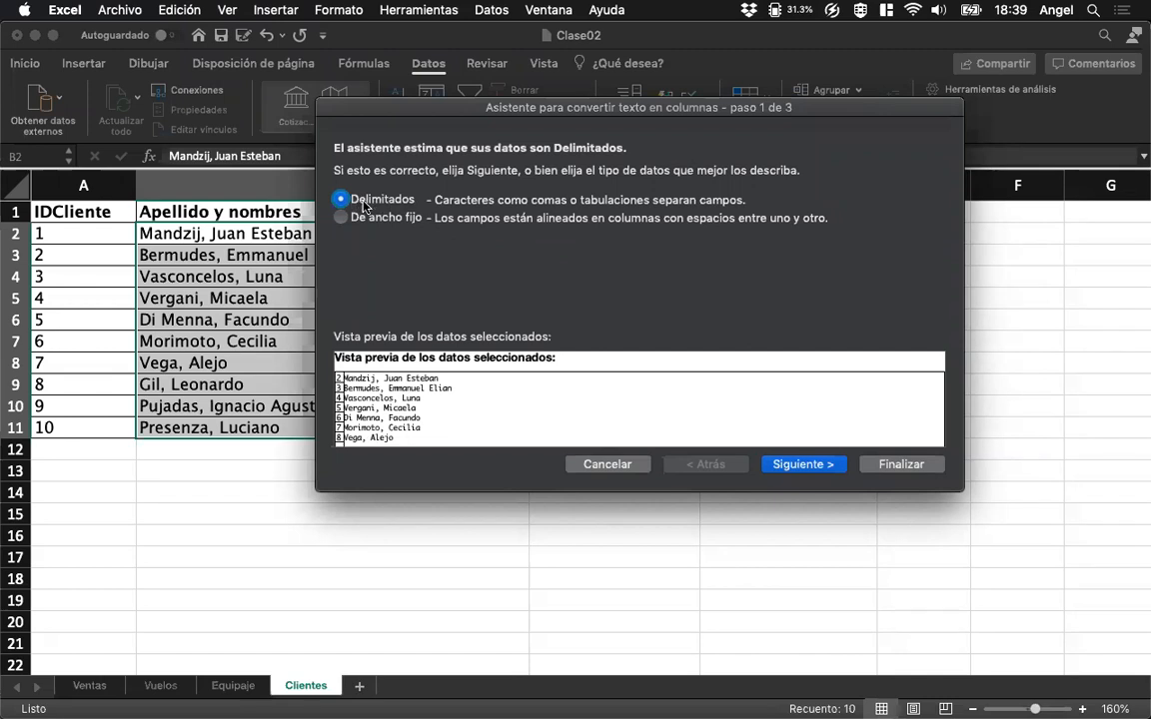
{"action": "left_click", "coordinate": [770, 466]}
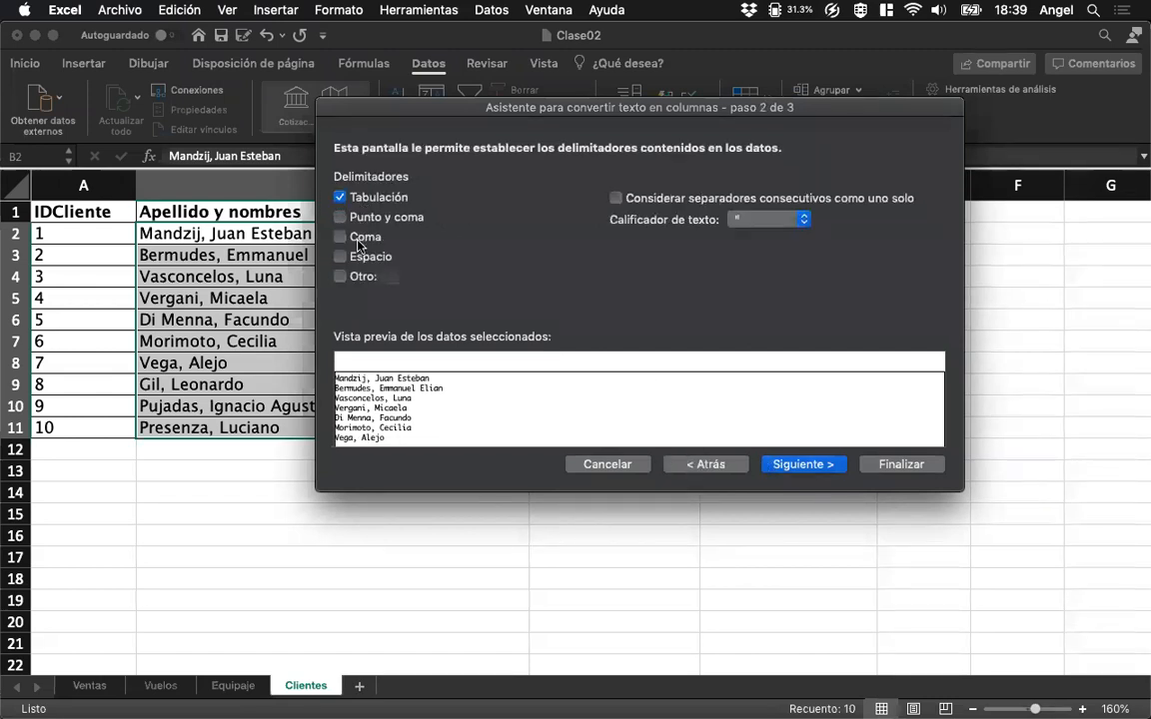
{"action": "left_click", "coordinate": [343, 240]}
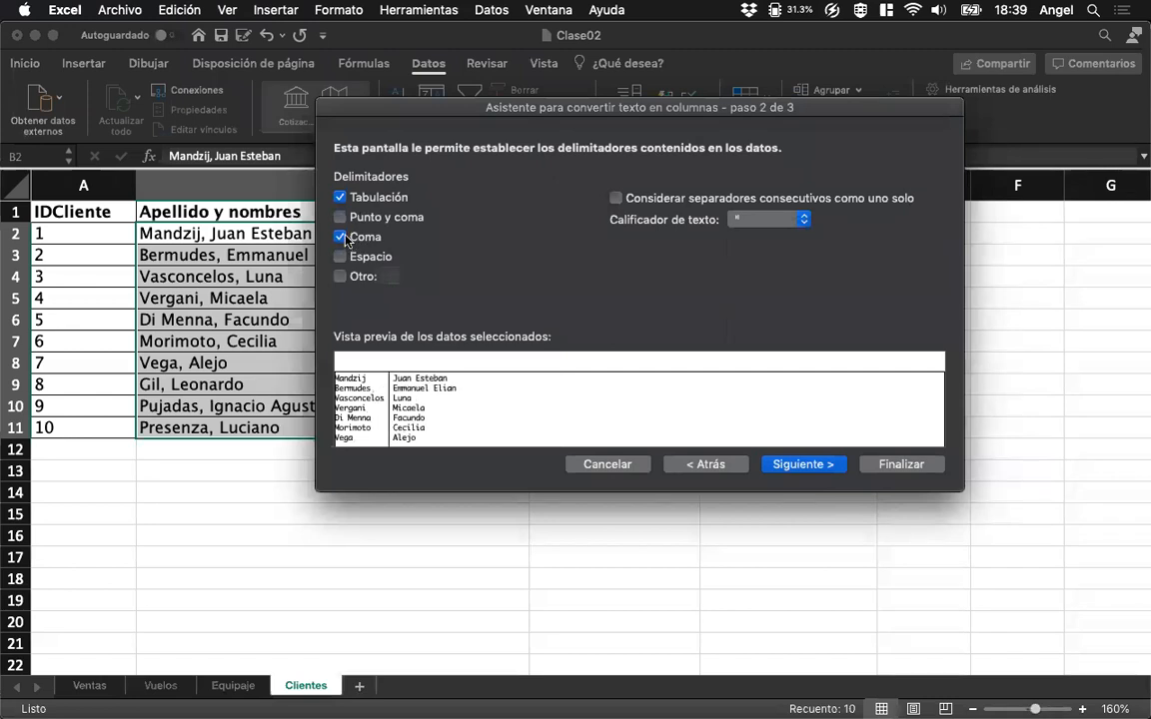
{"action": "left_click", "coordinate": [340, 197]}
Try # as a custom delimiter and clear that option again, keeping only the comma.
{"action": "left_click", "coordinate": [385, 277]}
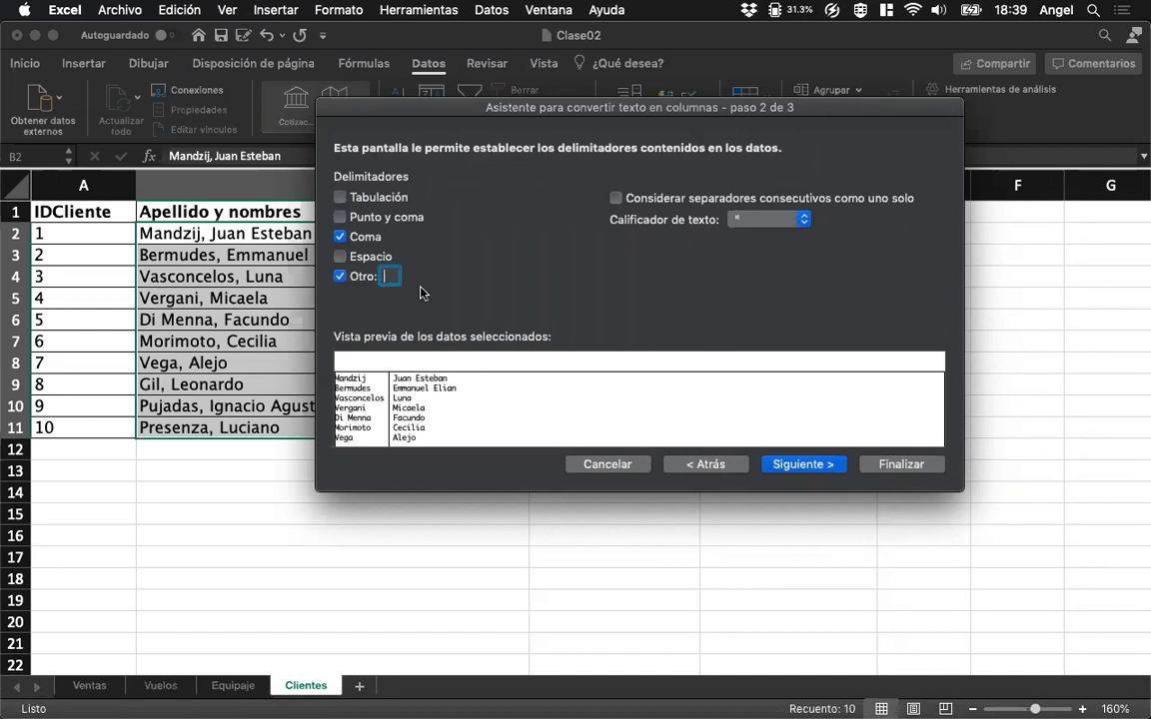
{"action": "type", "text": "#"}
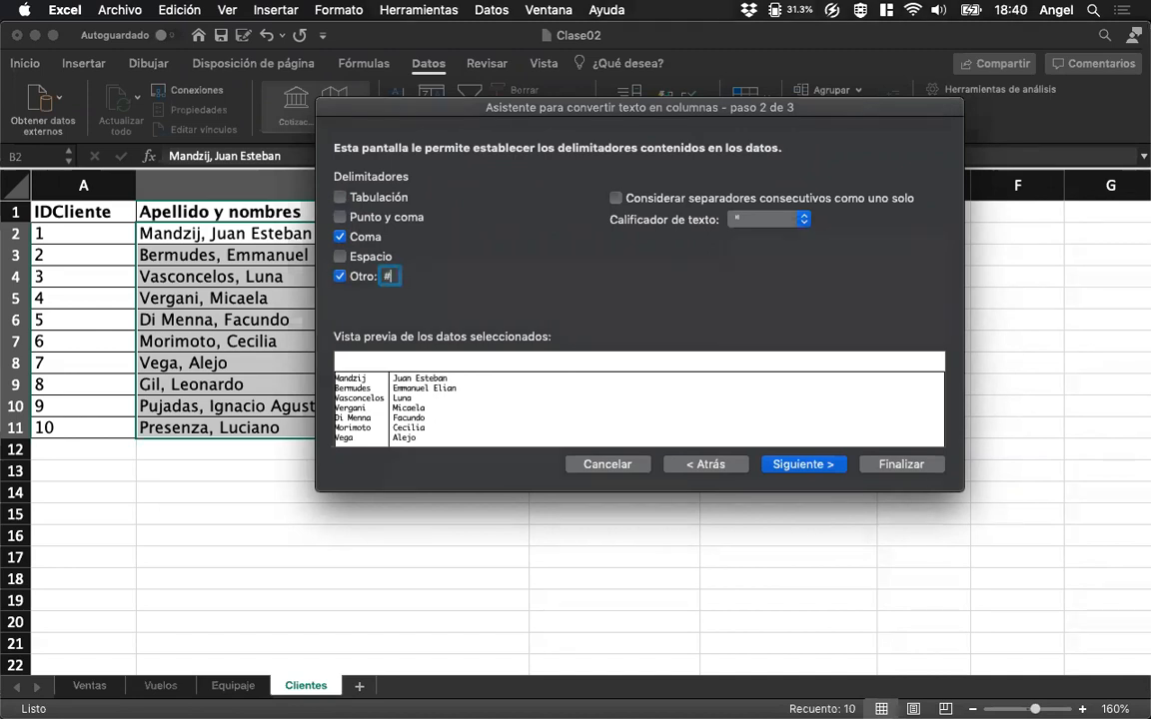
{"action": "key", "text": "BackSpace"}
{"action": "left_click", "coordinate": [339, 276]}
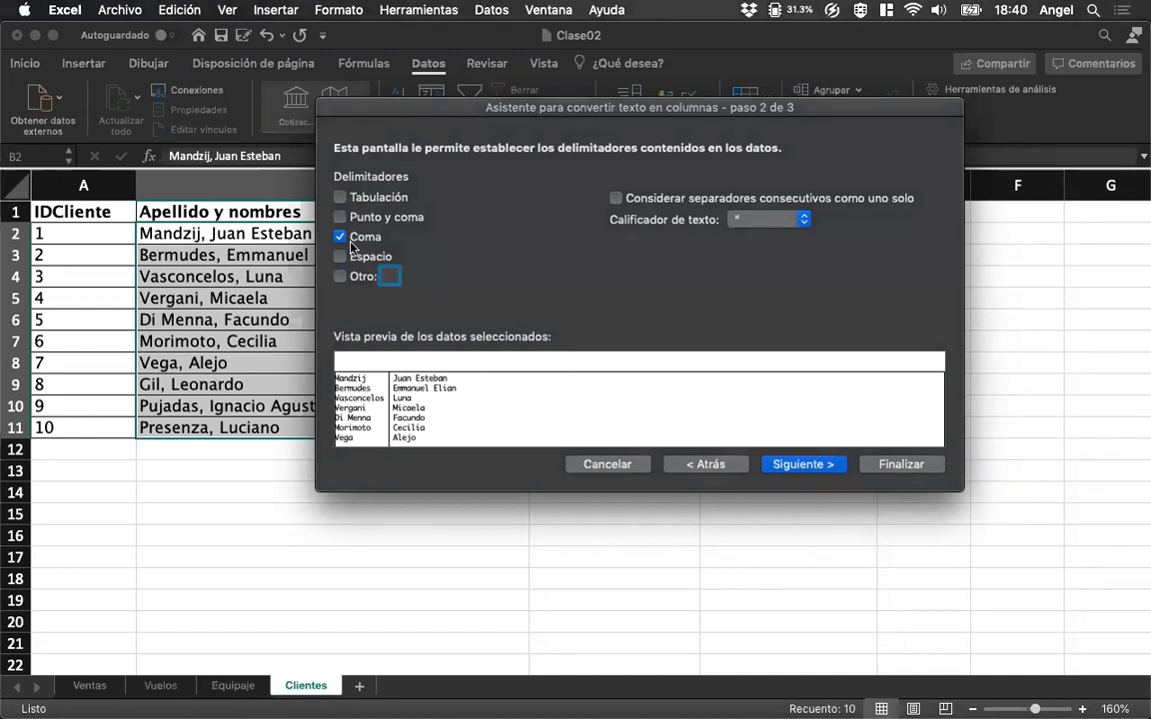
Complete the text-to-columns split with General format and destination $B$2, accept replacing existing data, and undo the split.
{"action": "left_click", "coordinate": [802, 465]}
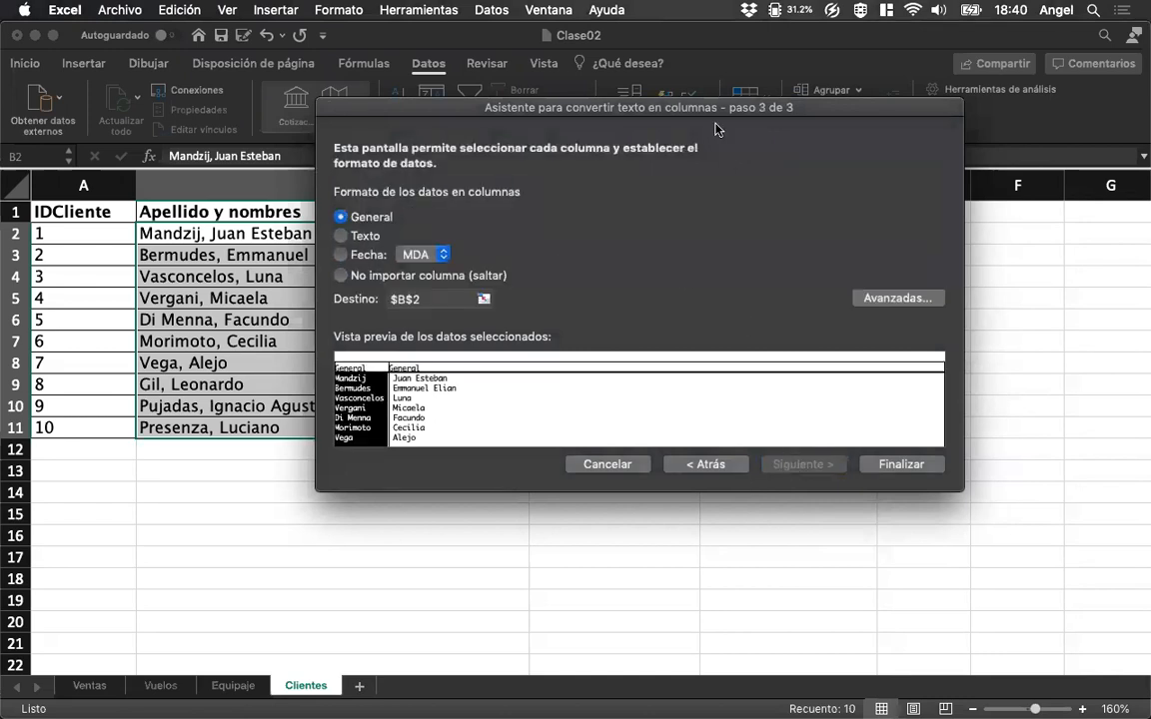
{"action": "left_click_drag", "start_coordinate": [716, 110], "coordinate": [565, 109]}
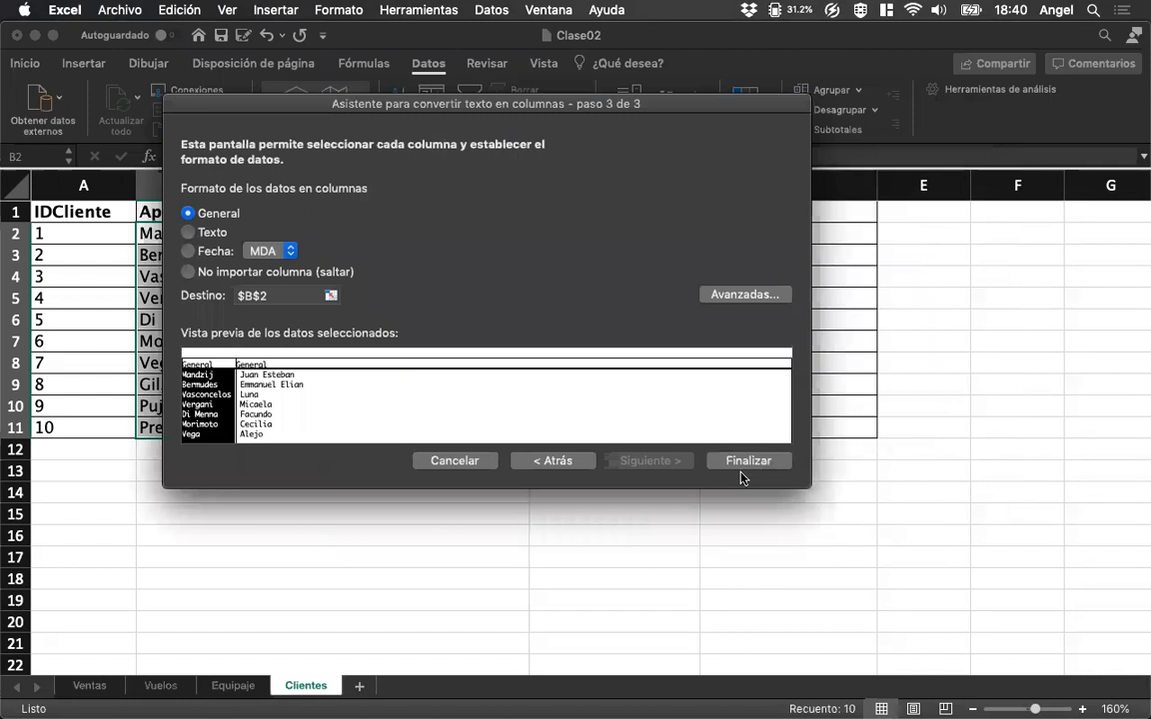
{"action": "left_click", "coordinate": [741, 469]}
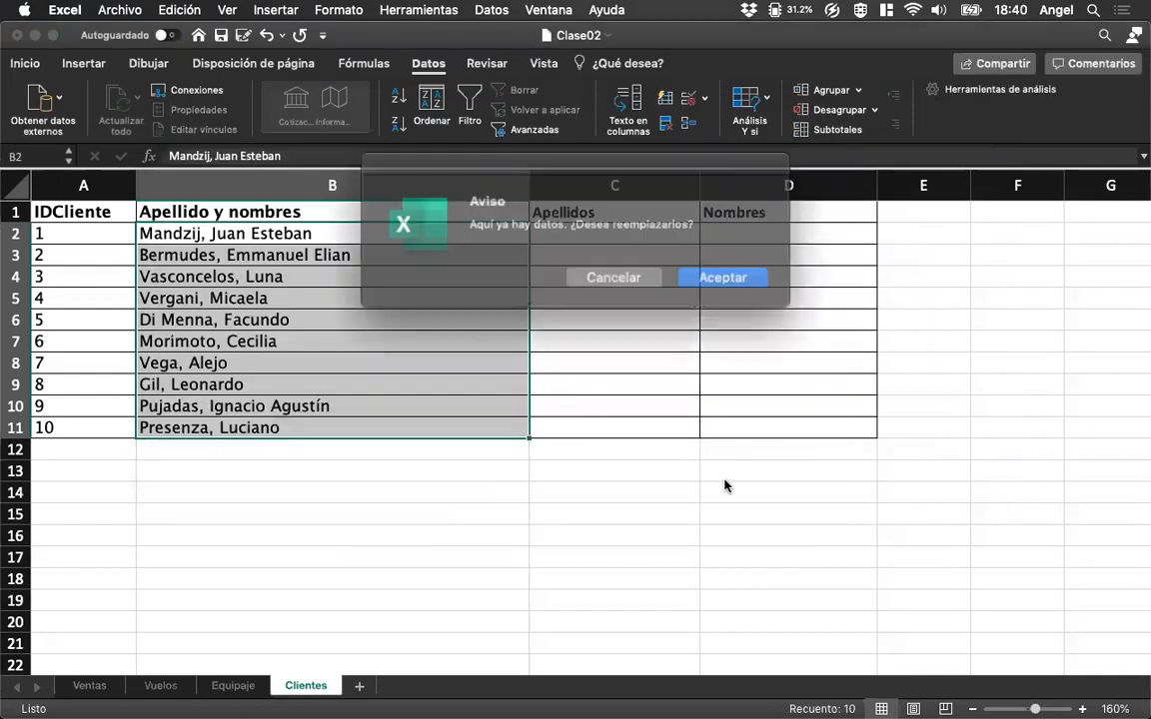
{"action": "left_click", "coordinate": [705, 272]}
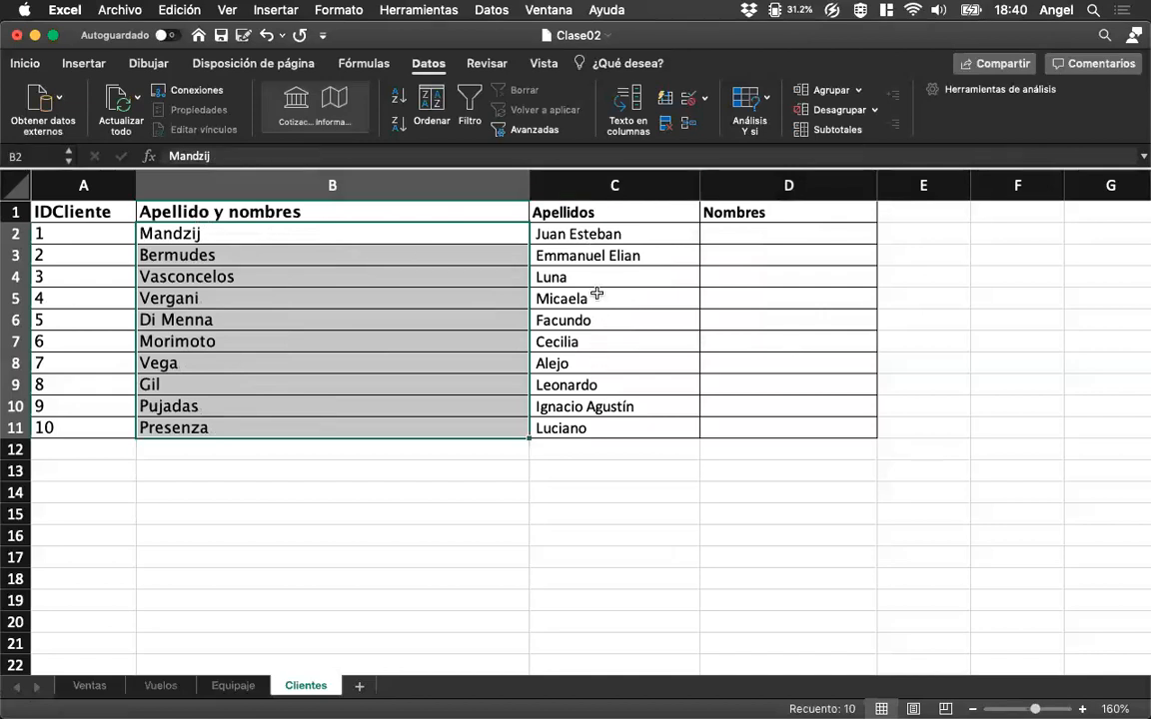
{"action": "left_click", "coordinate": [545, 212]}
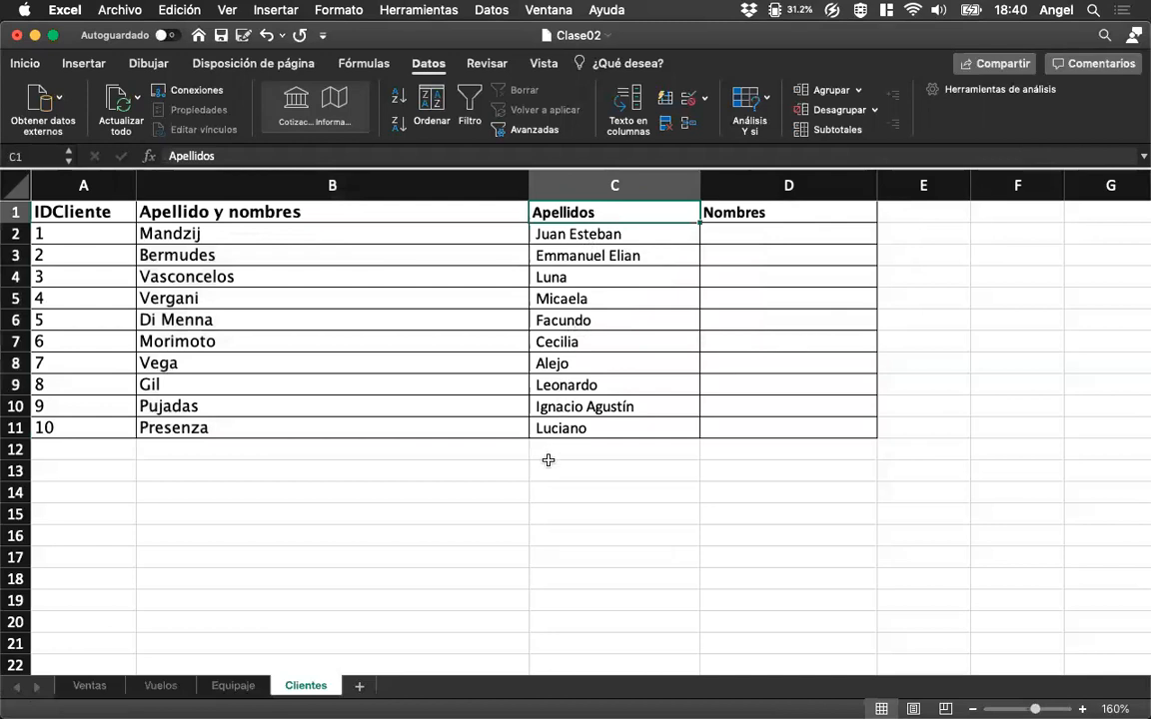
{"action": "key", "text": "super+z"}
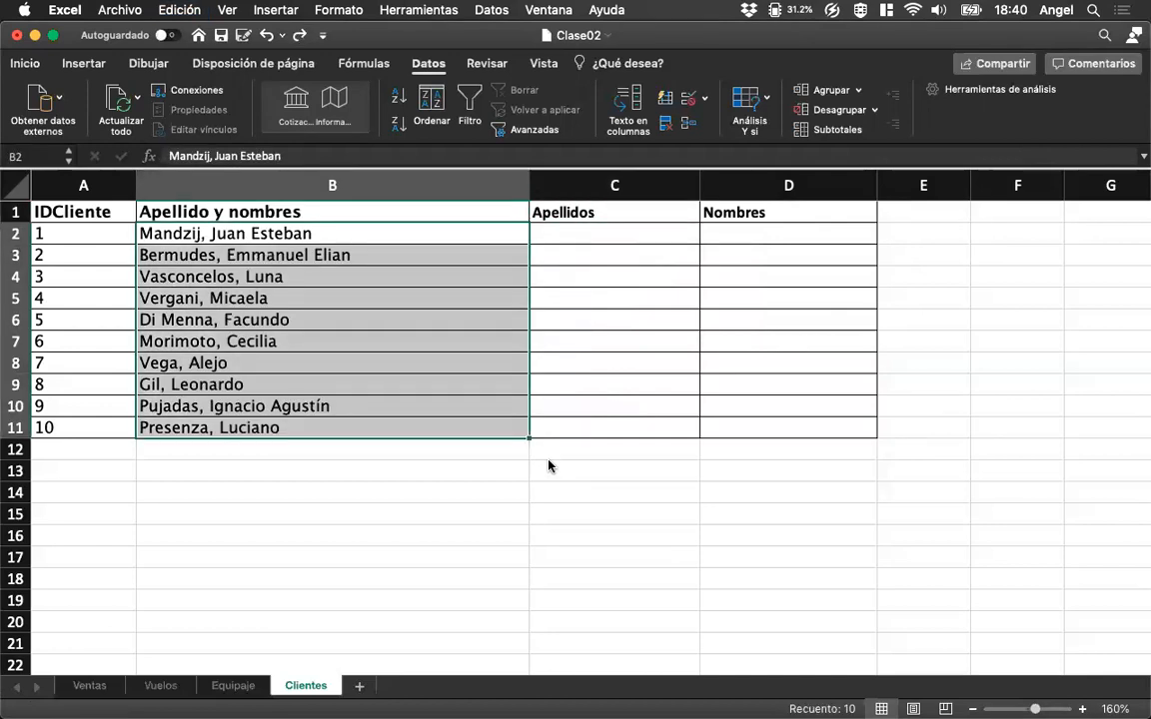
Select the first empty cell under Apellidos in Clientes and save the workbook.
{"action": "left_click", "coordinate": [582, 229]}
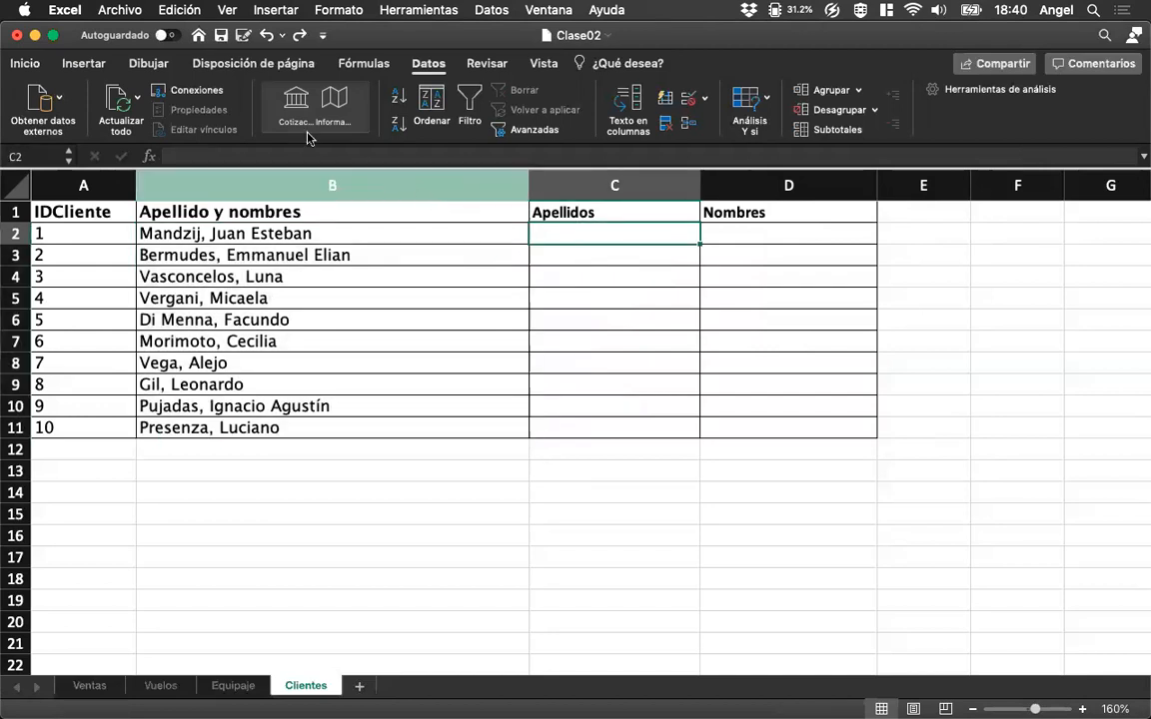
{"action": "left_click", "coordinate": [221, 38]}
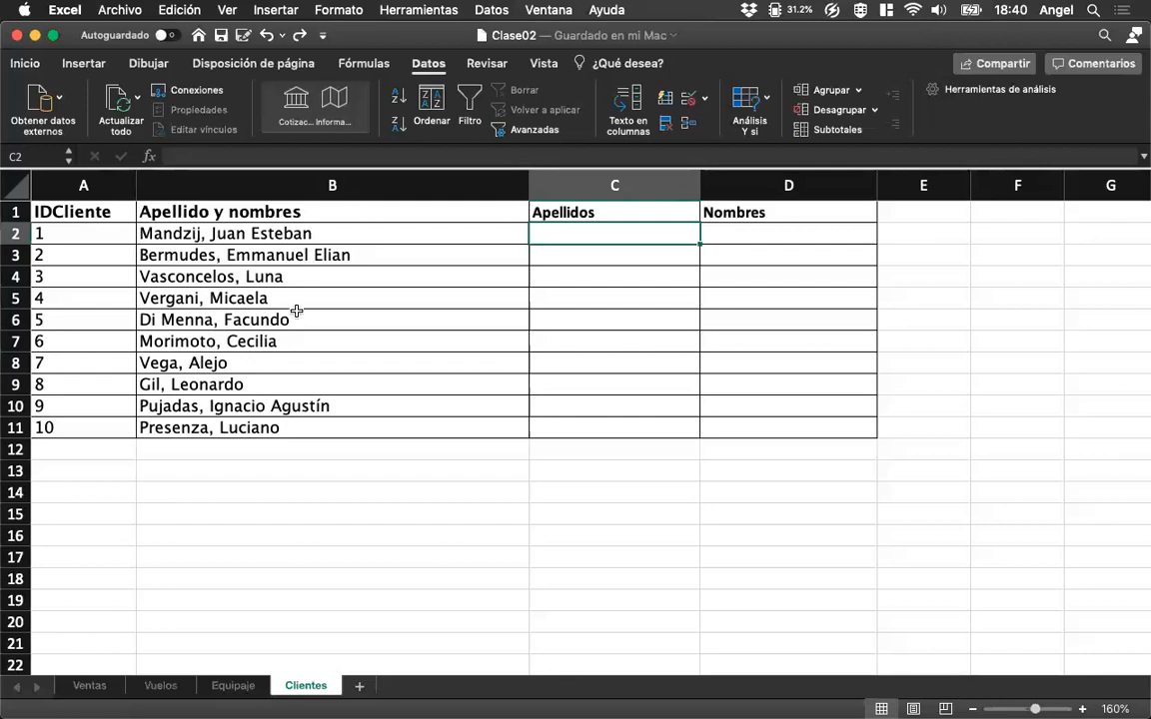
{"action": "left_click", "coordinate": [492, 10]}
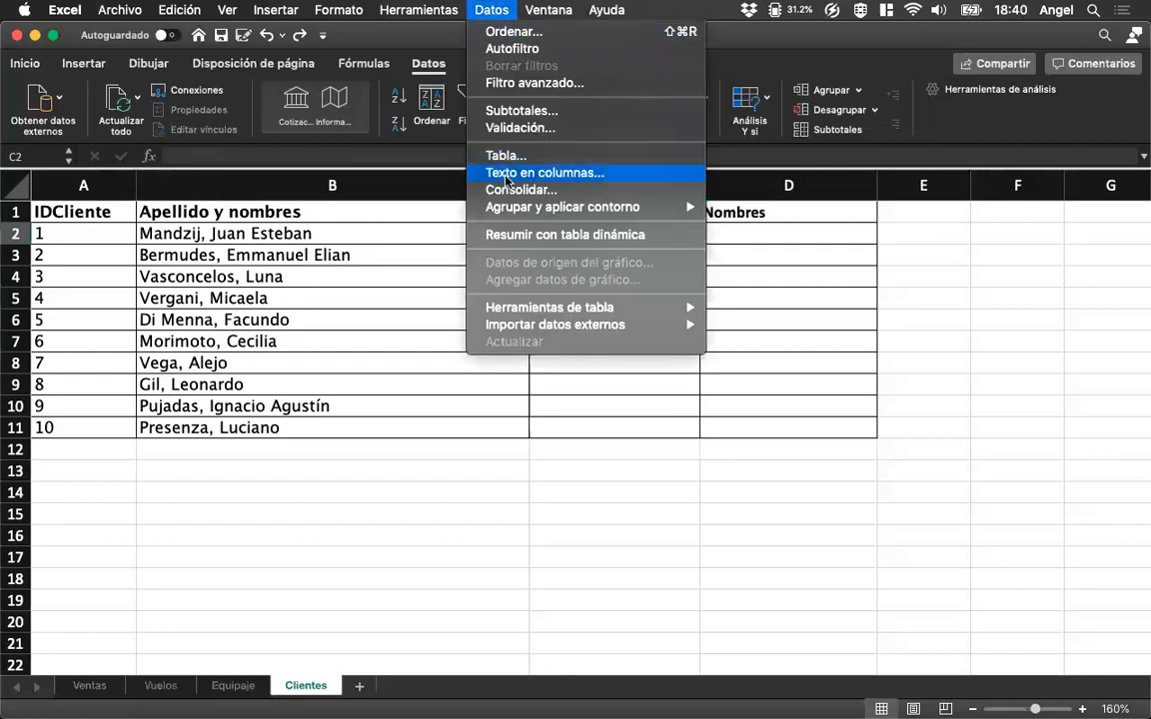
{"action": "left_click", "coordinate": [308, 312]}
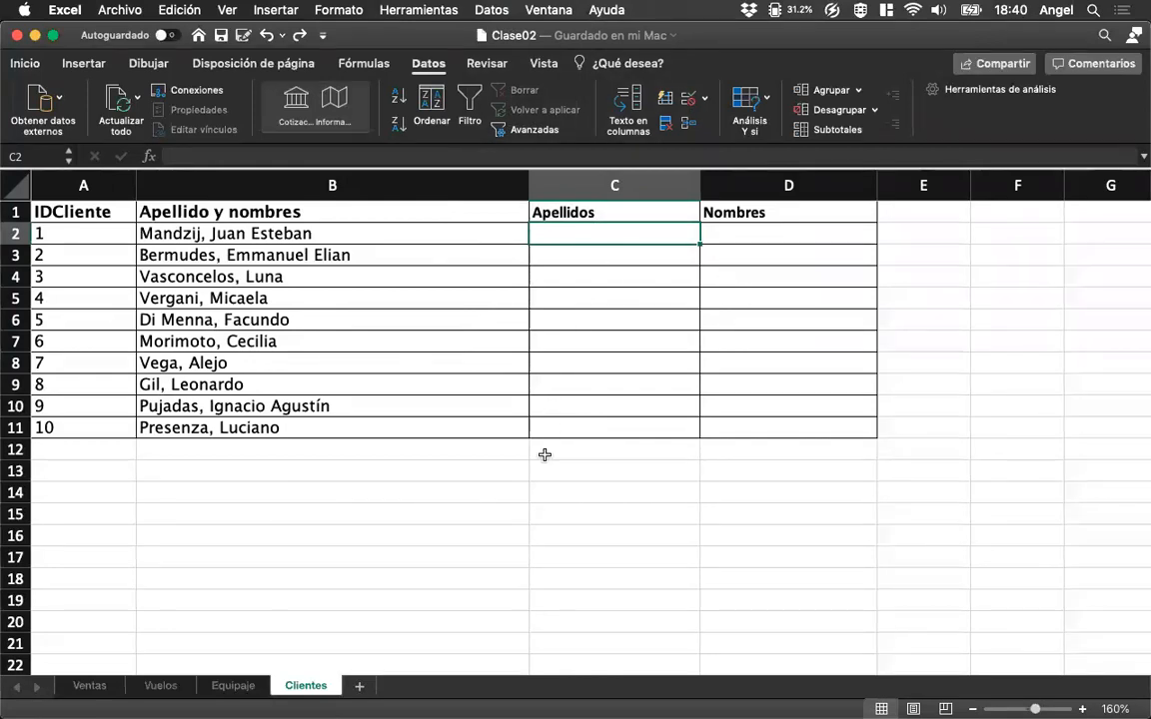
Enter =IZQUIERDA(B2,7) in C2 under Apellidos to extract the first seven characters of the client's name.
{"action": "type", "text": "="}
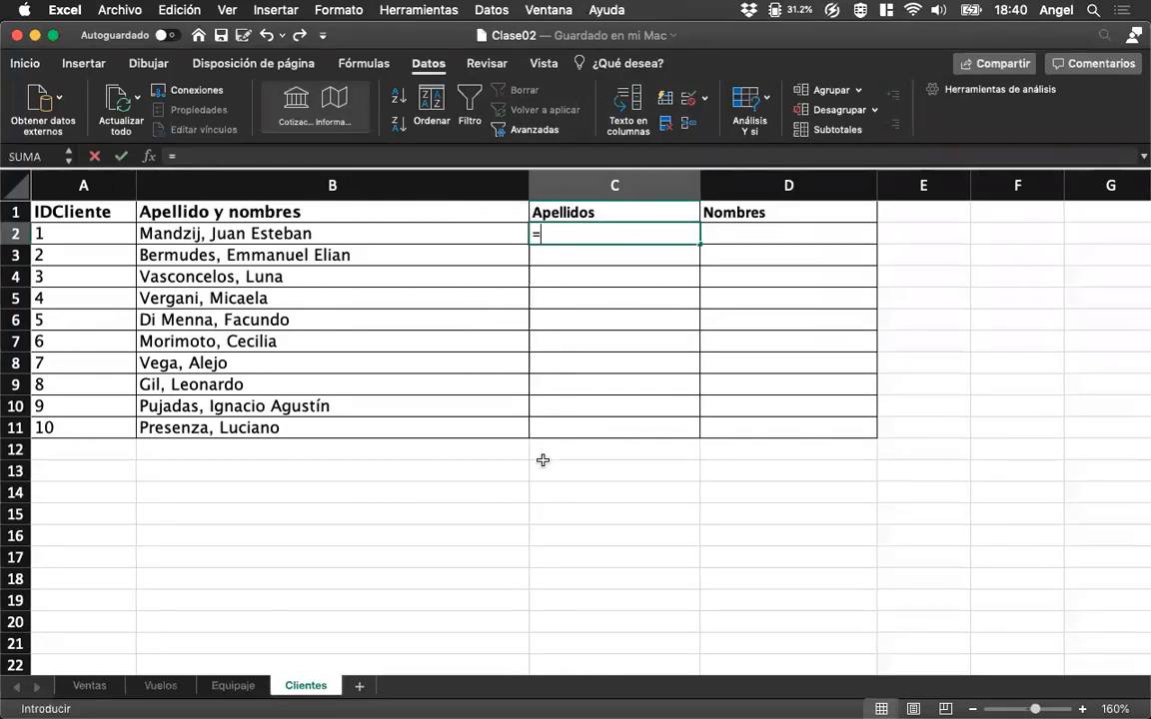
{"action": "type", "text": "i"}
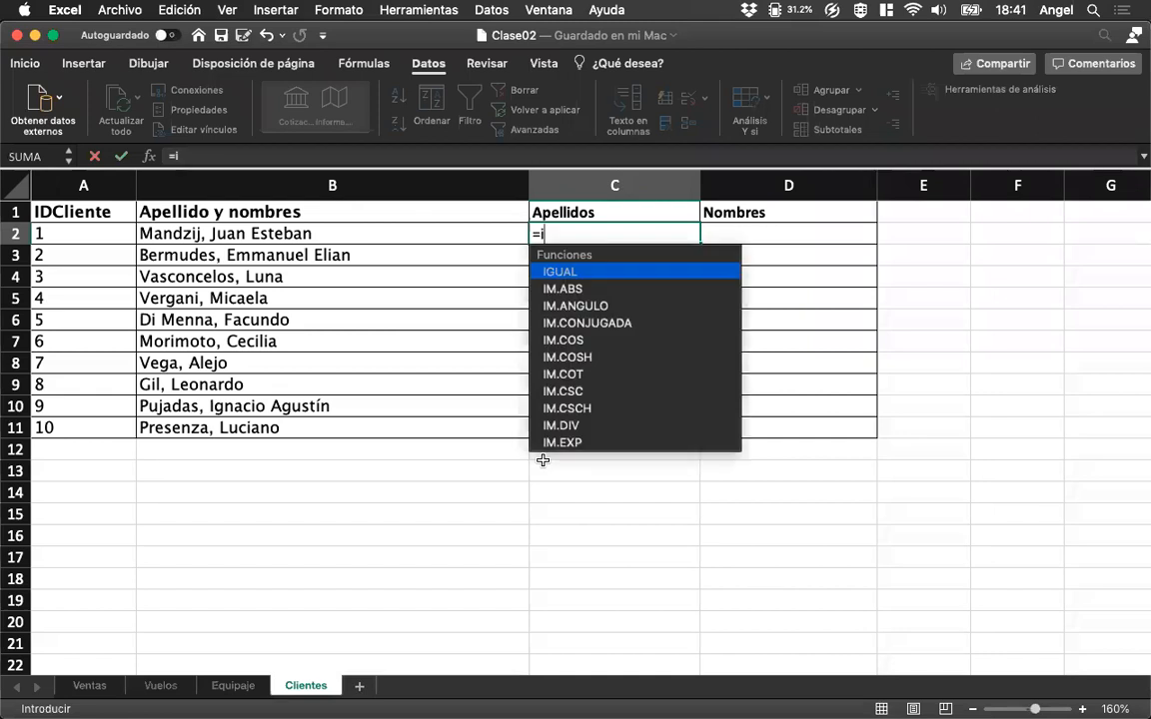
{"action": "type", "text": "zquierda"}
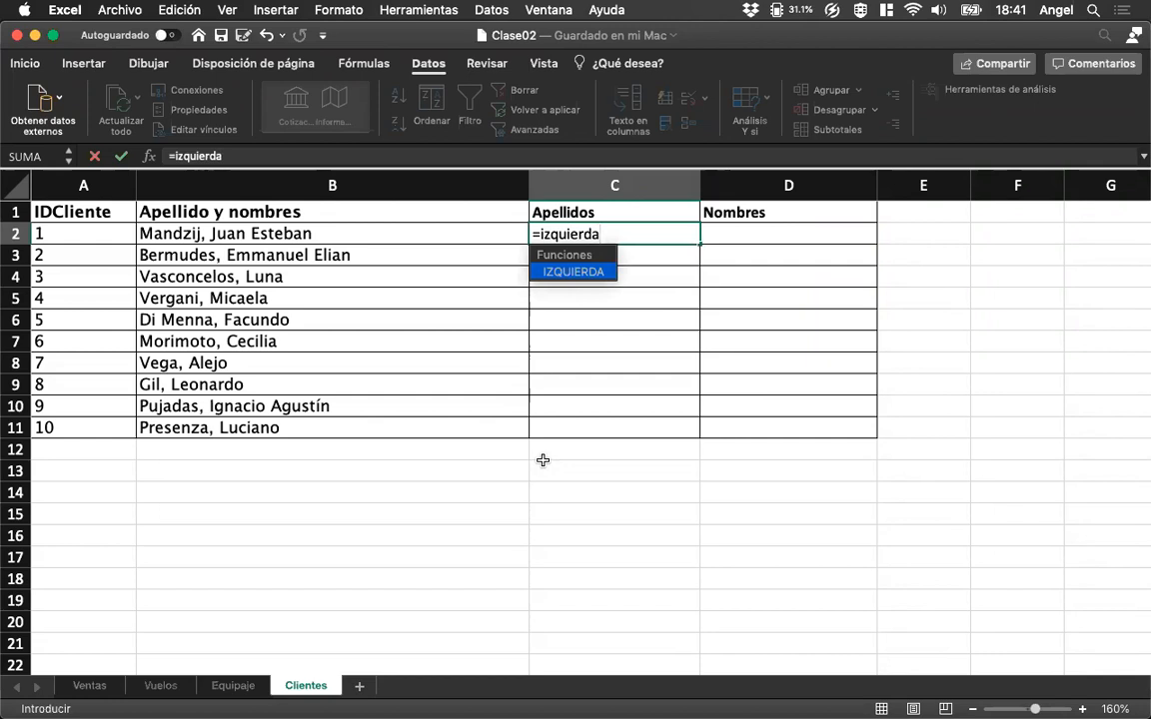
{"action": "type", "text": "("}
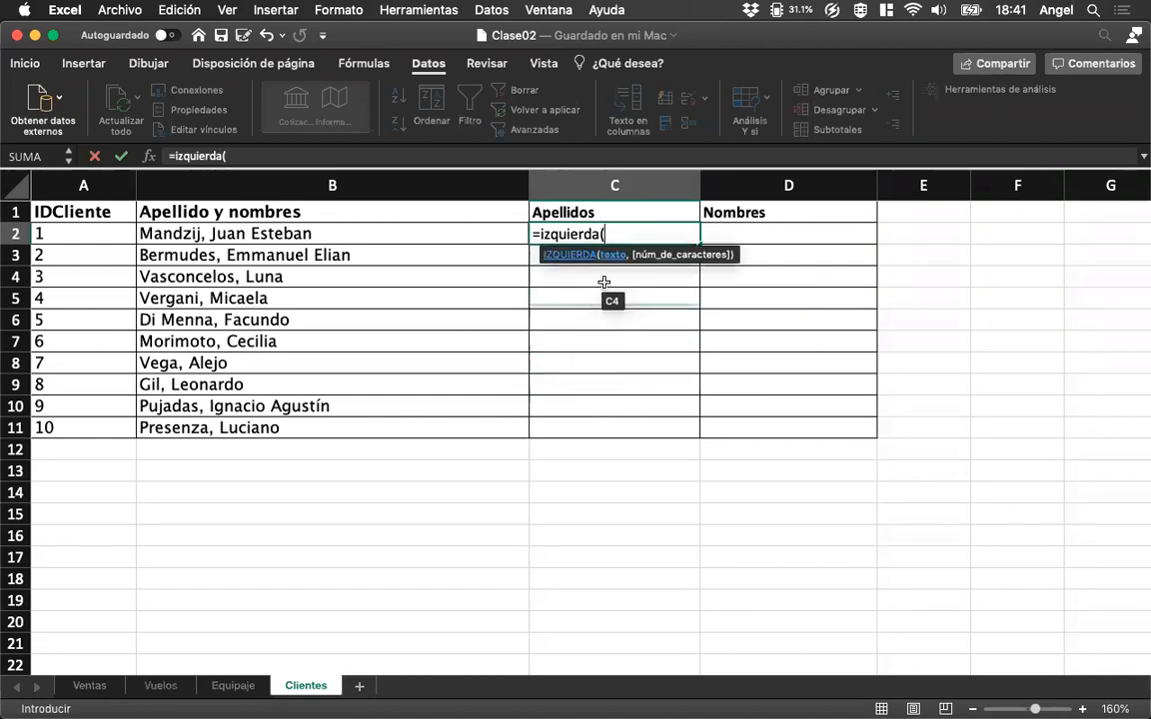
{"action": "left_click", "coordinate": [213, 233]}
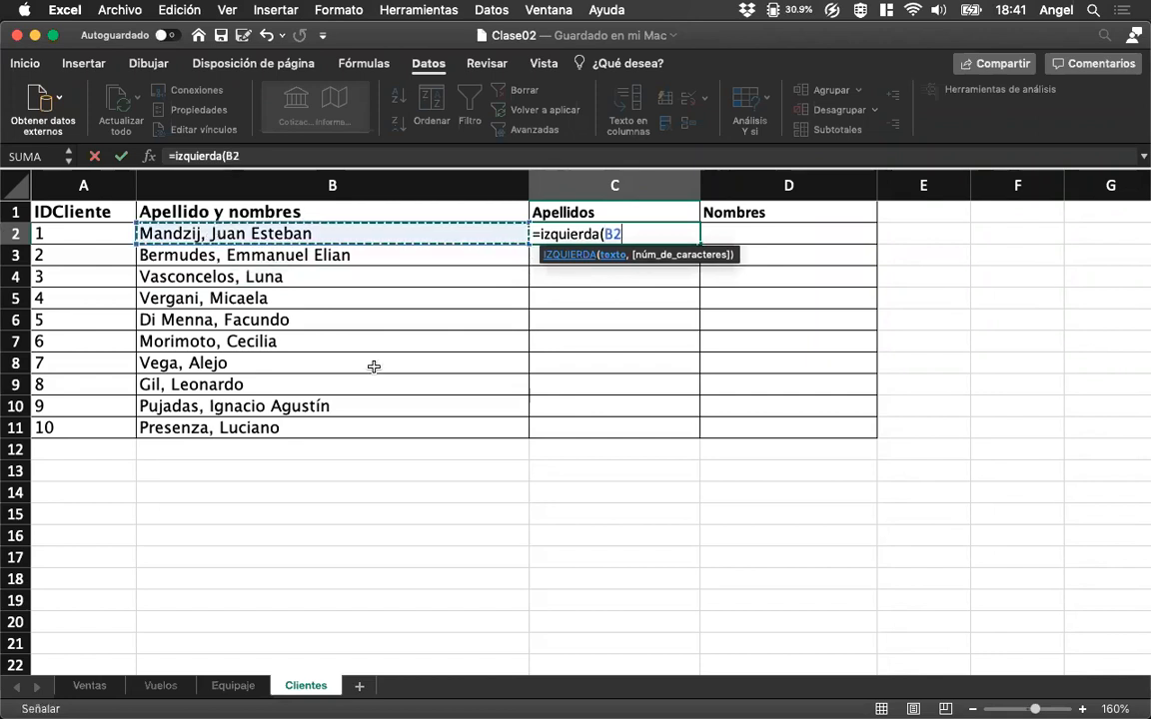
{"action": "type", "text": ","}
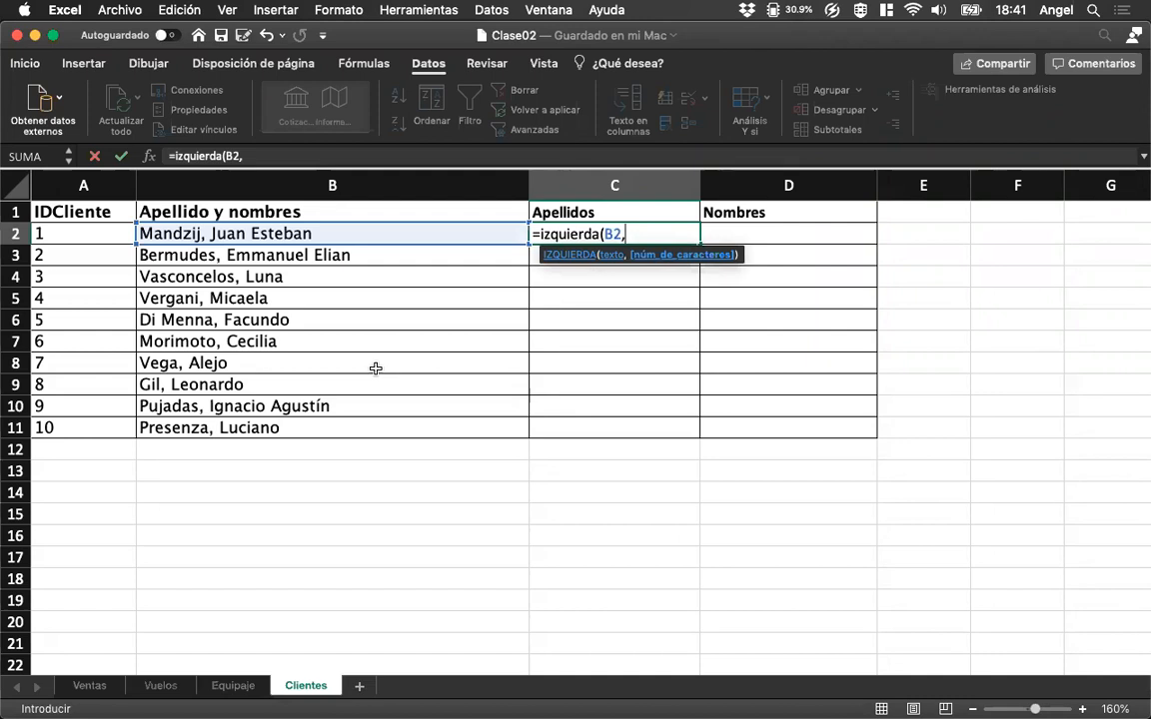
{"action": "type", "text": "7)"}
{"action": "key", "text": "Return"}
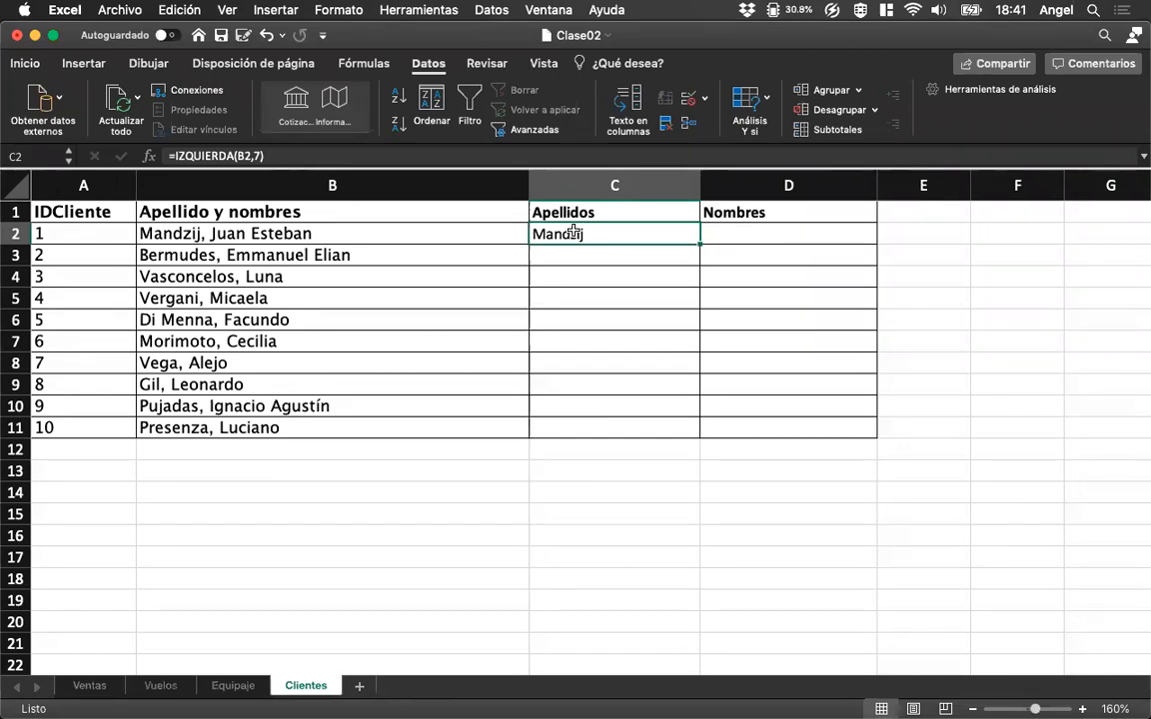
Try filling the C2 formula down through C11, inspect the copied formulas, and clear C3:C11 again.
{"action": "left_click_drag", "start_coordinate": [699, 245], "coordinate": [692, 437]}
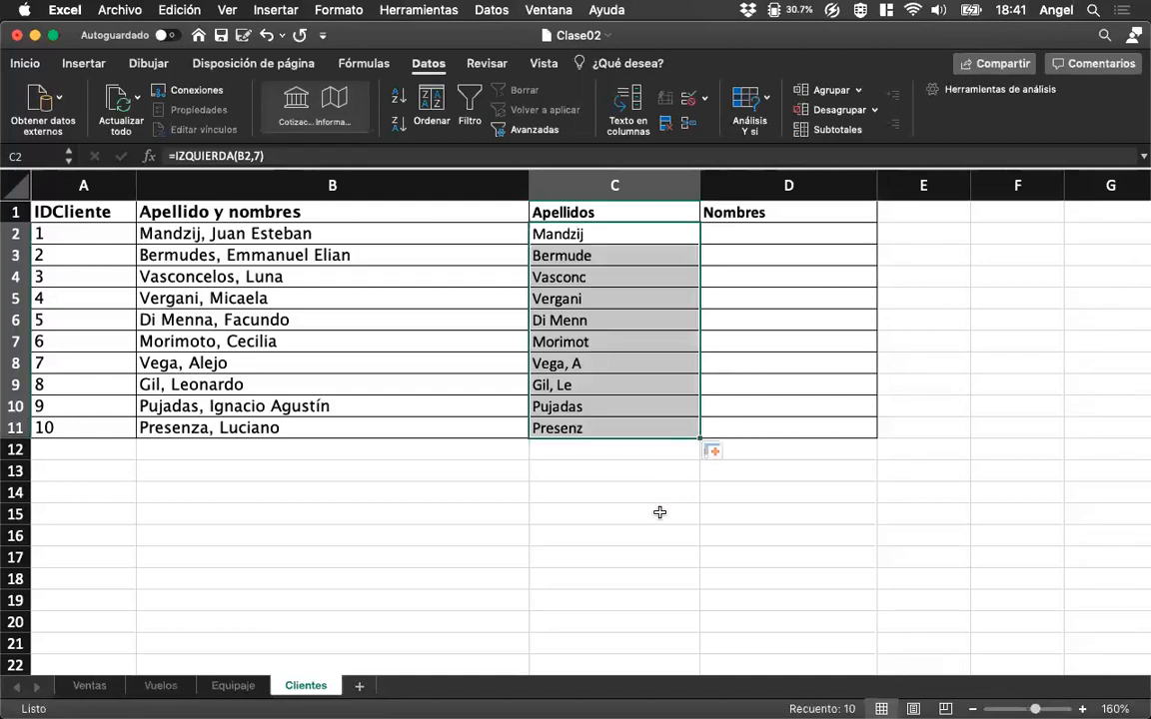
{"action": "left_click", "coordinate": [585, 257]}
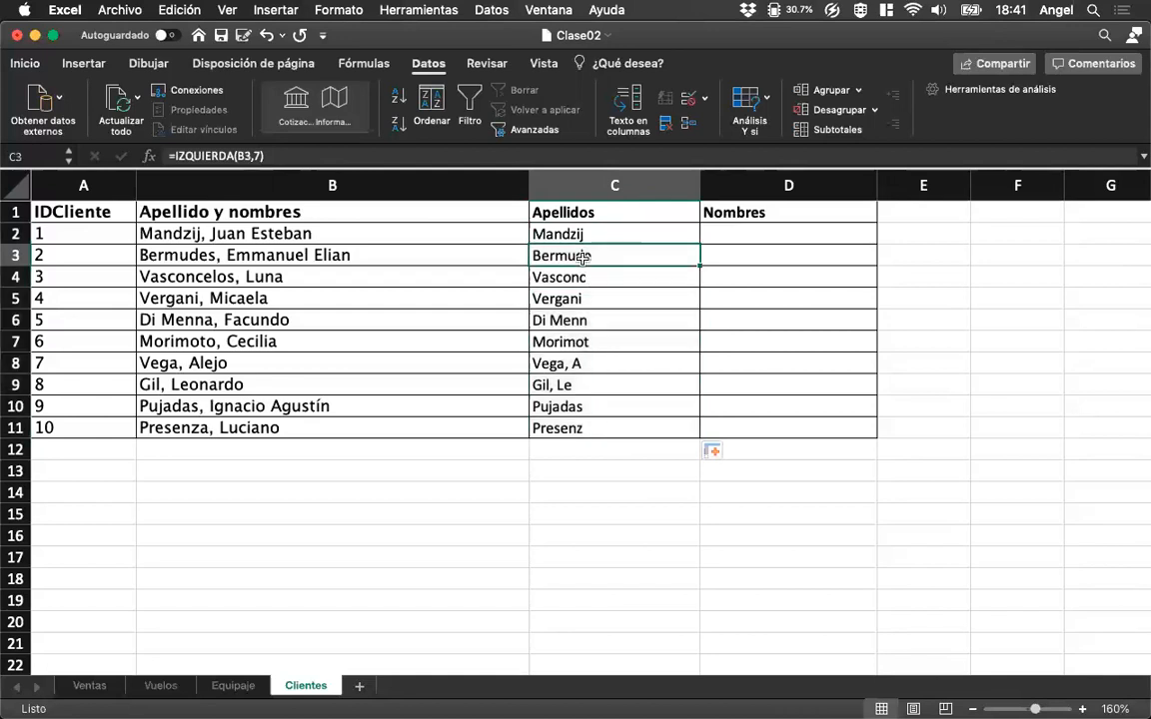
{"action": "left_click", "coordinate": [563, 388]}
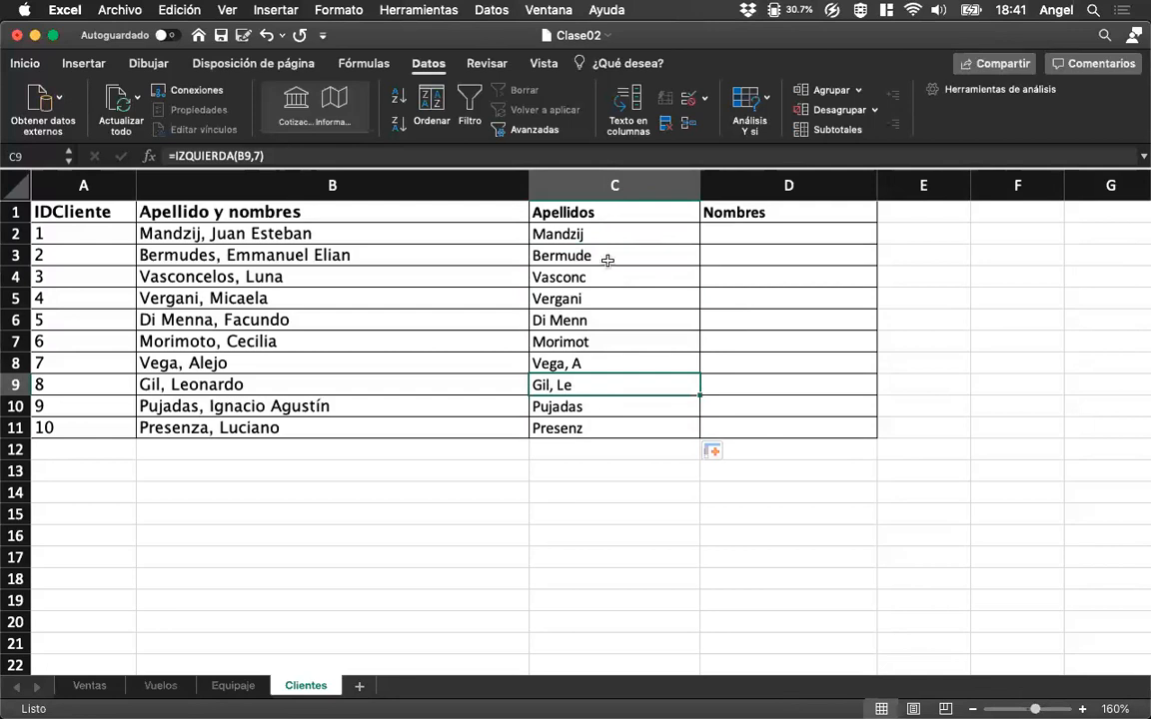
{"action": "left_click_drag", "start_coordinate": [601, 257], "coordinate": [586, 426]}
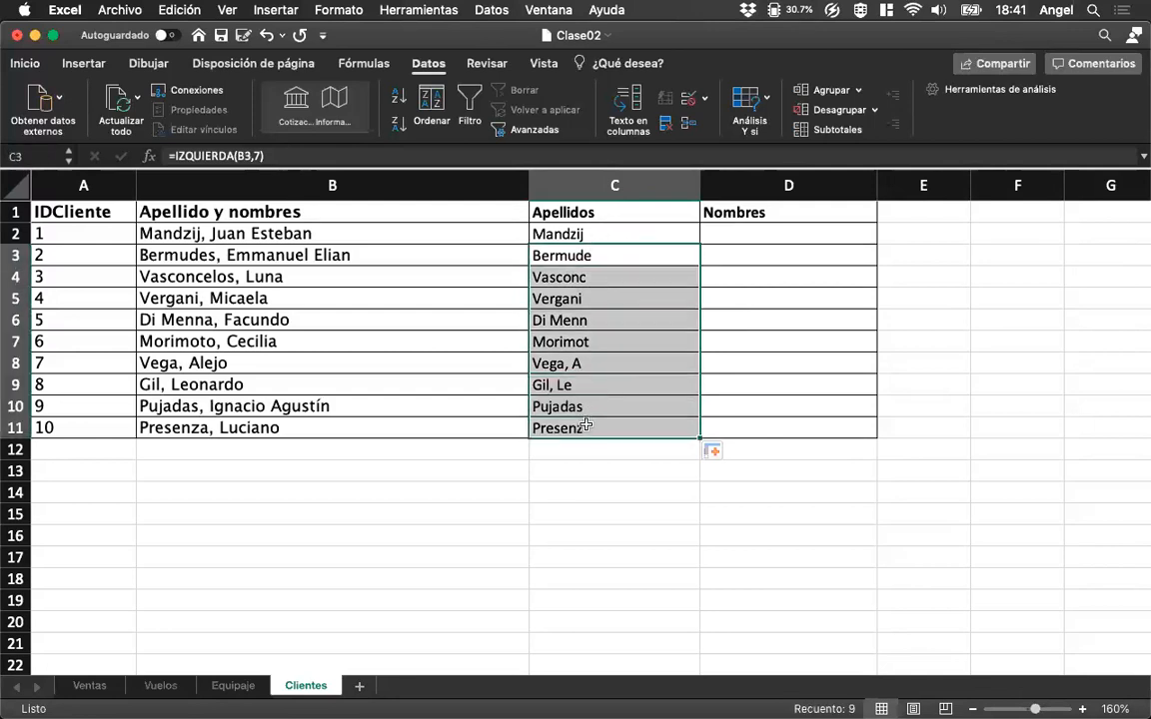
{"action": "key", "text": "Delete"}
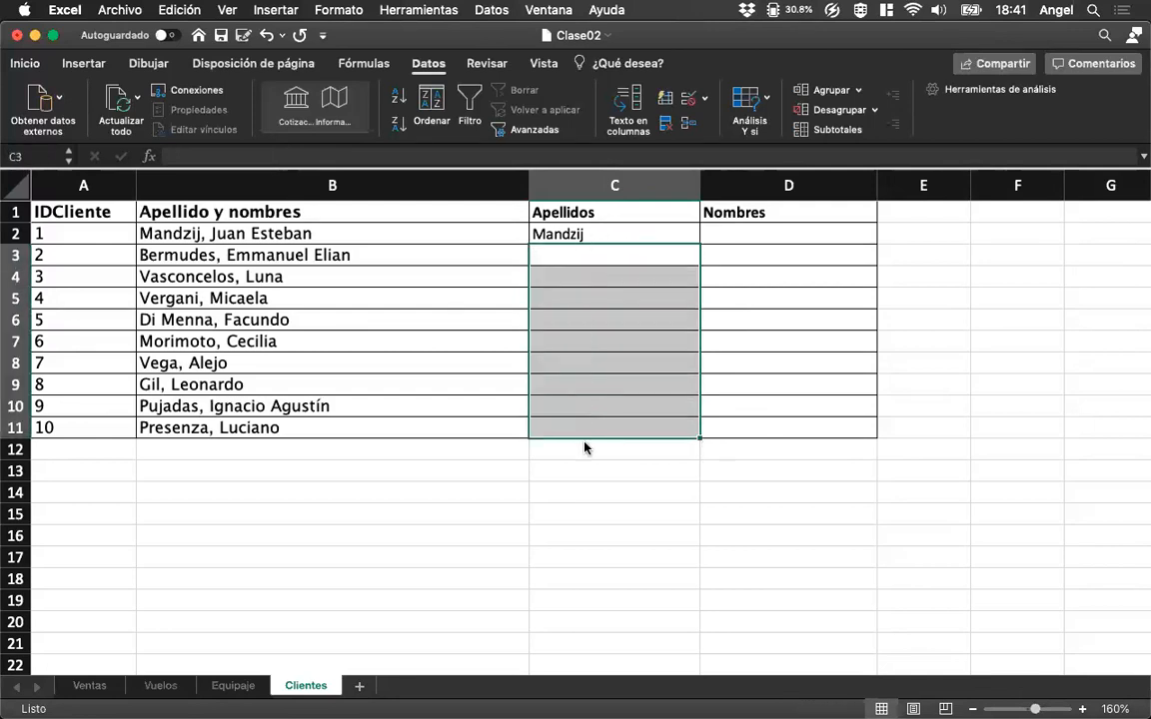
{"action": "key", "text": "Up"}
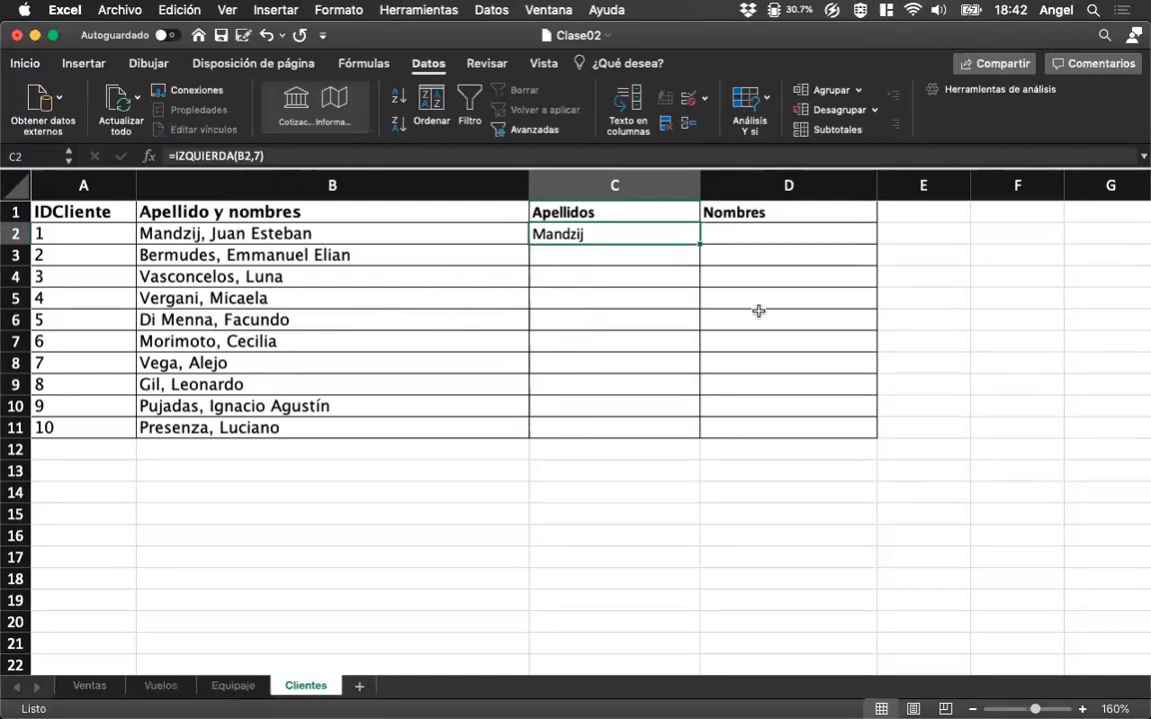
Enter =ENCONTRAR(",",B2) in E2 as a helper formula locating the comma in the client's name.
{"action": "left_click", "coordinate": [945, 237]}
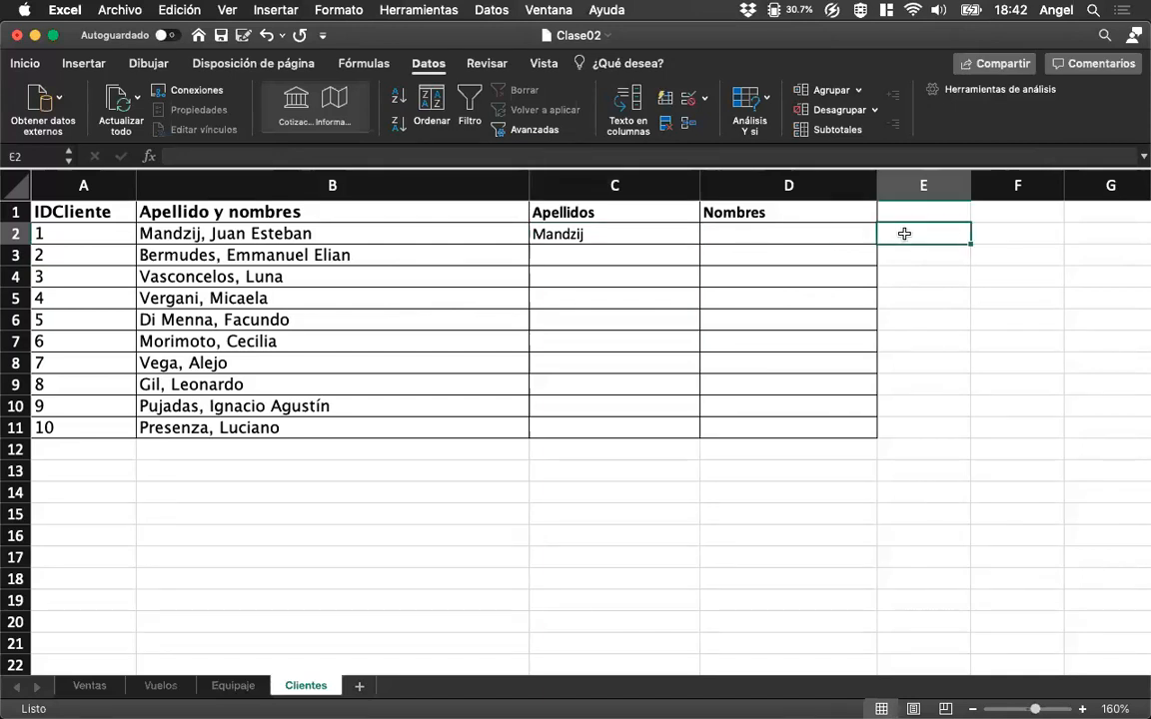
{"action": "type", "text": "=E"}
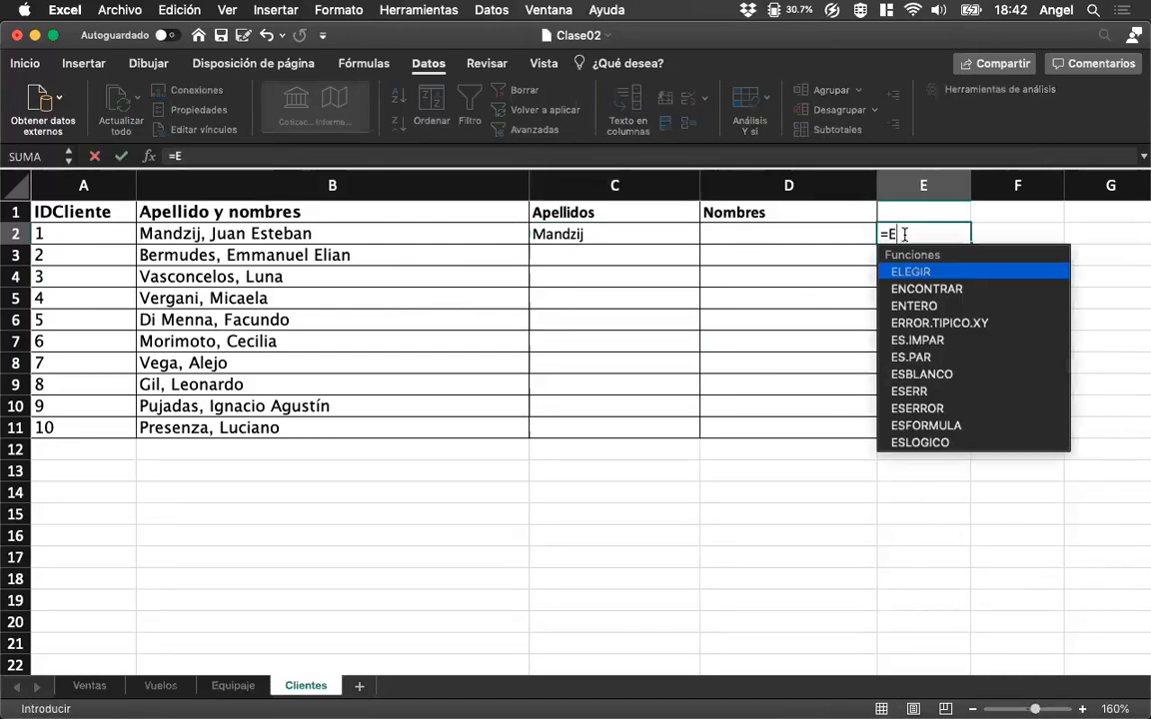
{"action": "type", "text": "ncontrar("}
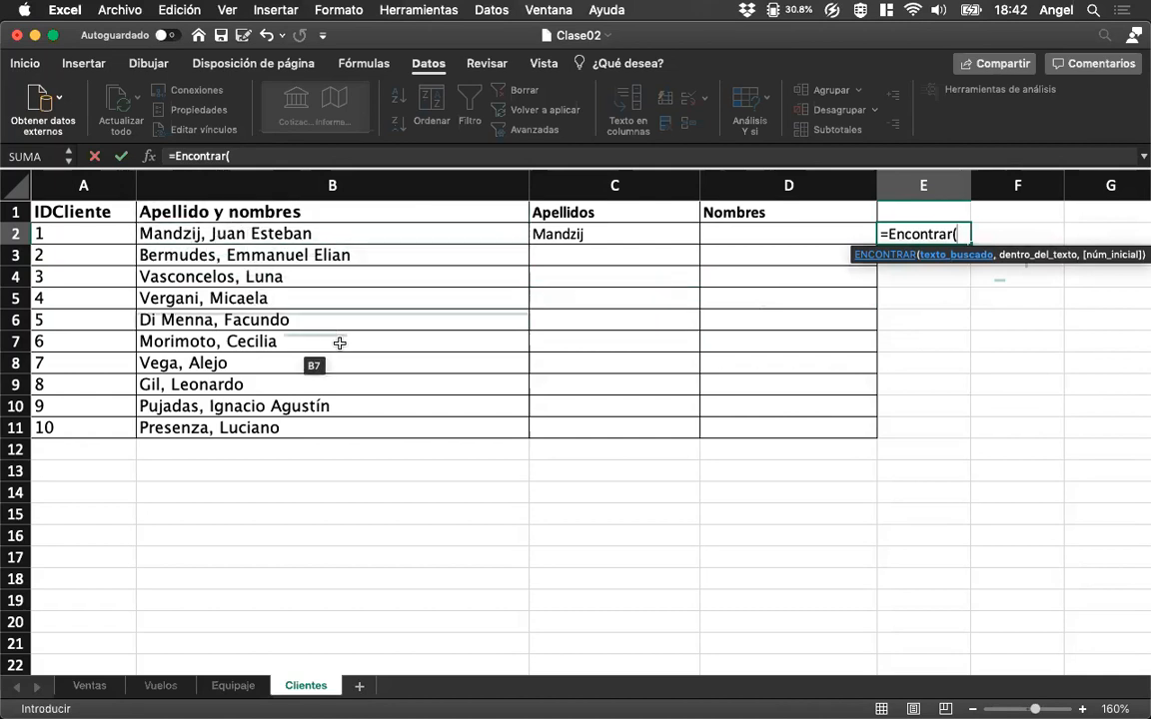
{"action": "type", "text": "\""}
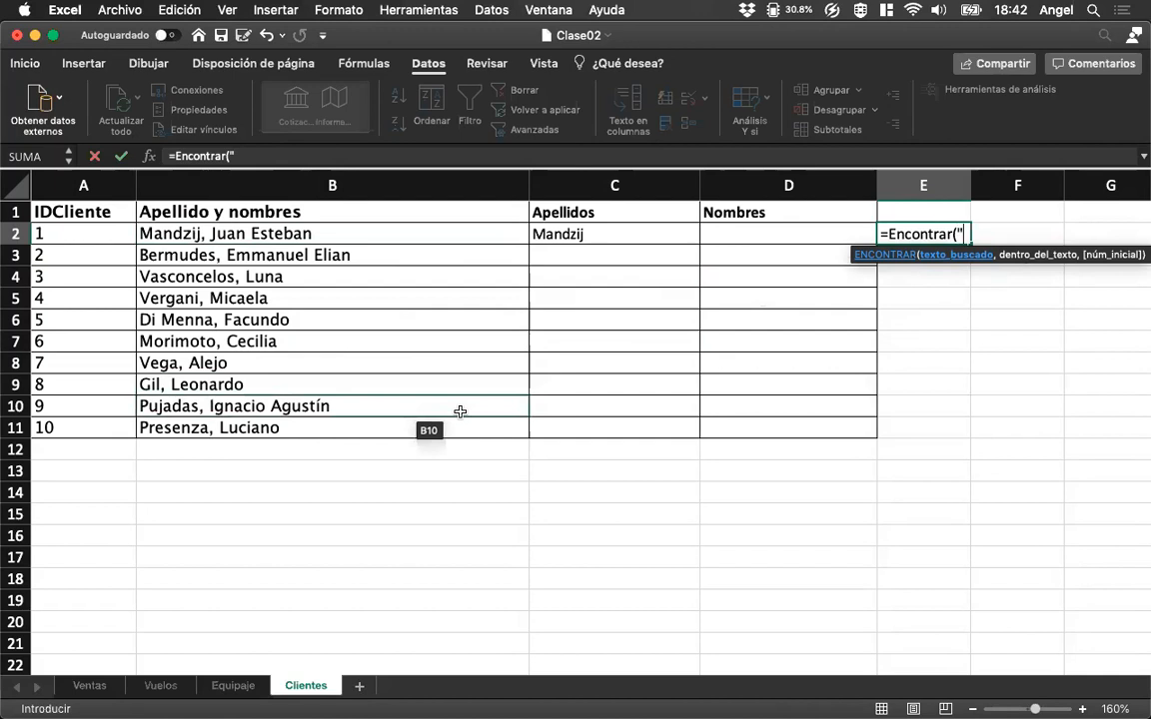
{"action": "type", "text": ",\","}
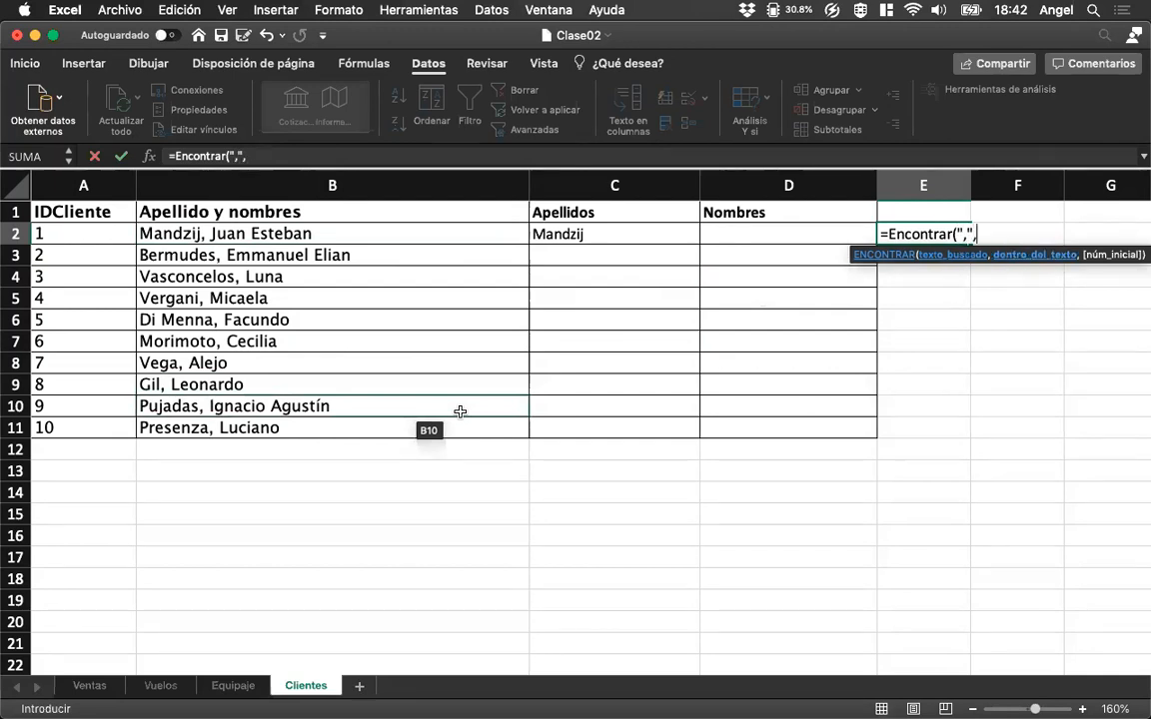
{"action": "left_click", "coordinate": [241, 235]}
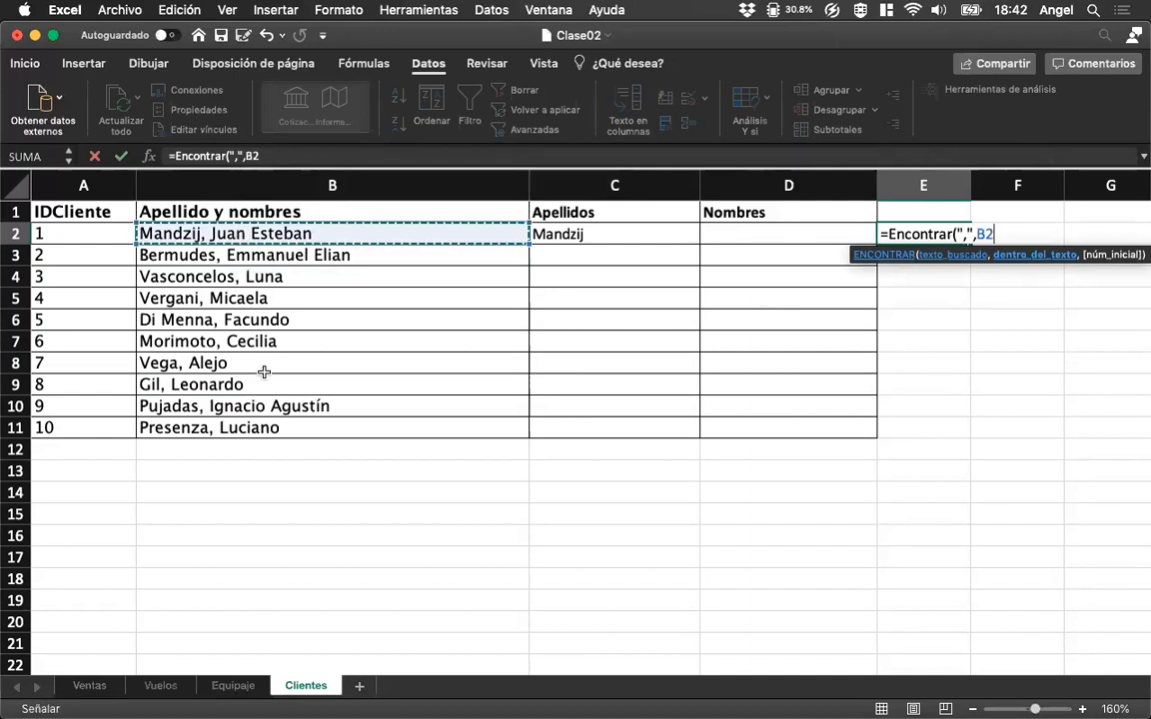
{"action": "type", "text": ")"}
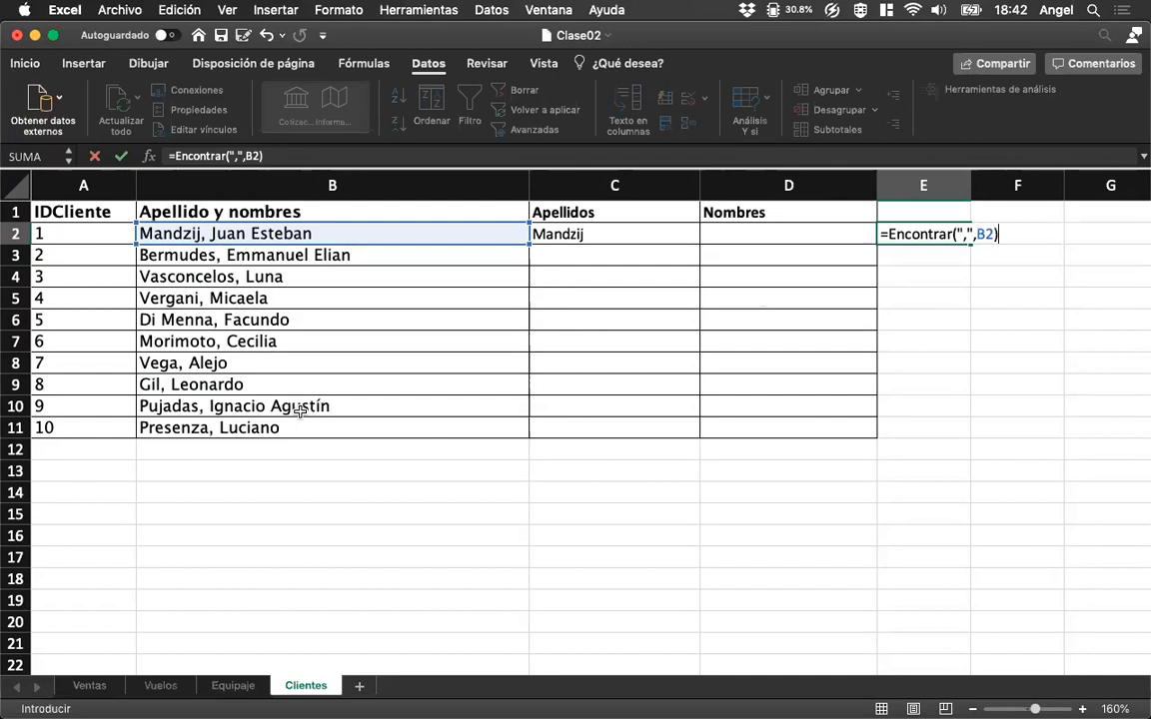
{"action": "key", "text": "Return"}
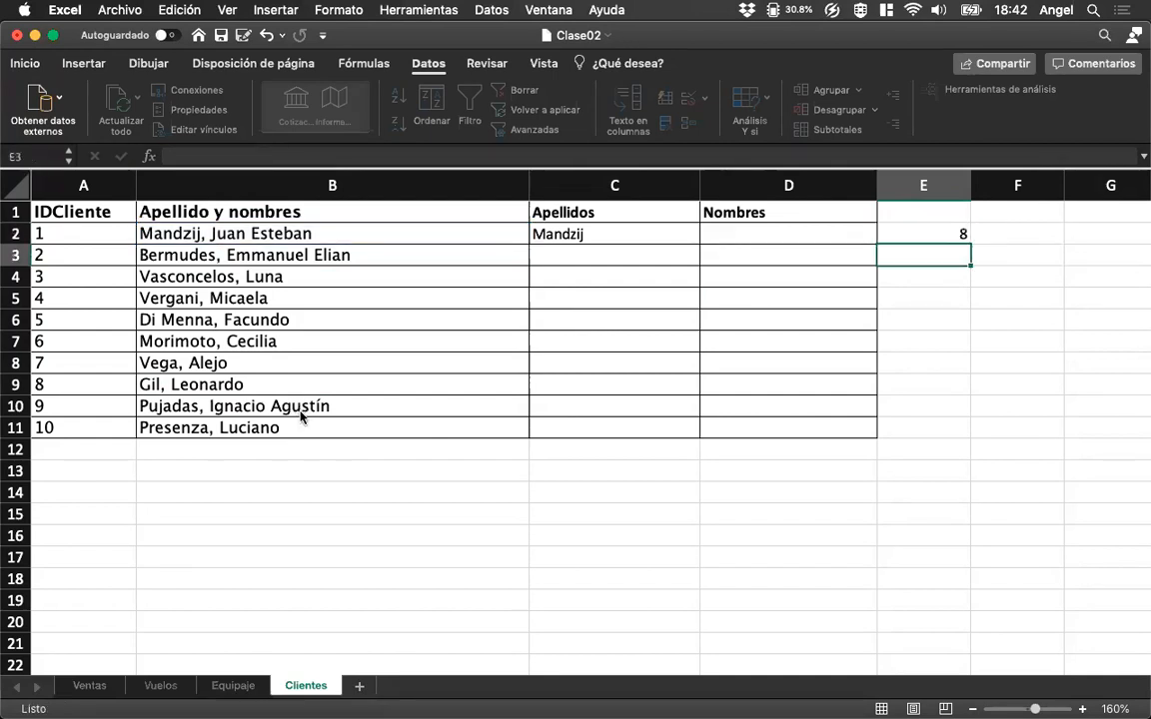
{"action": "key", "text": "Up"}
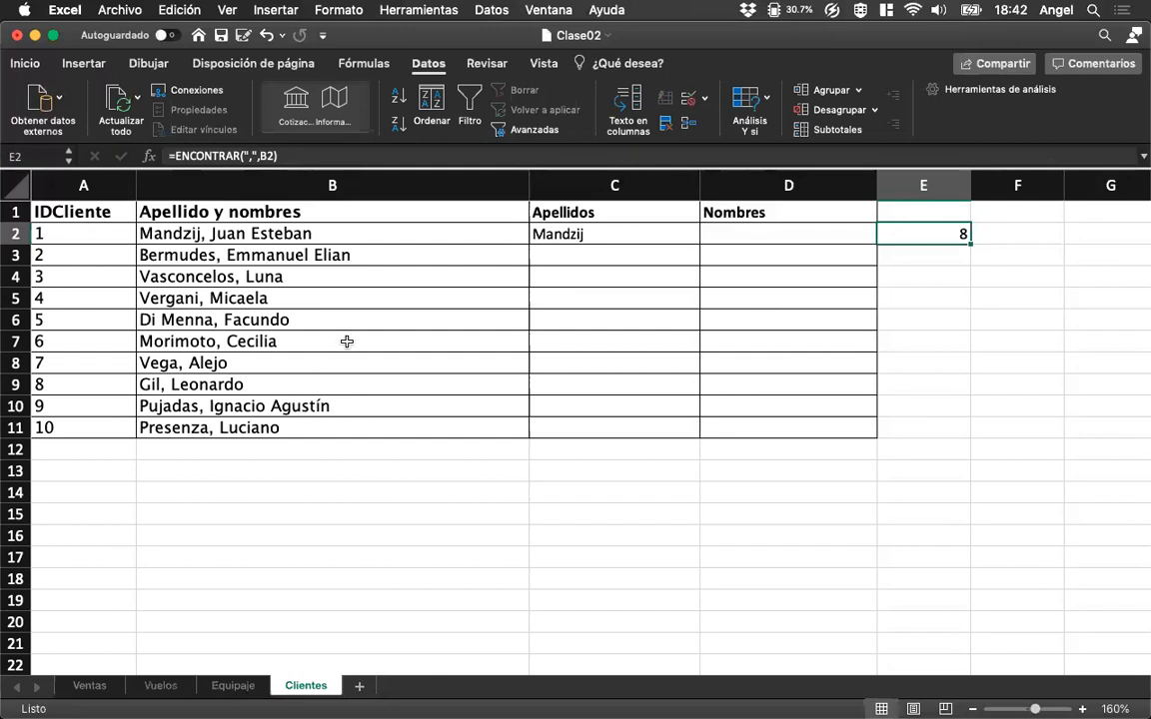
Replace the fixed character count in C2 with a nested comma search, making the formula =IZQUIERDA(B2, ENCONTRAR(",",B2)).
{"action": "left_click", "coordinate": [594, 237]}
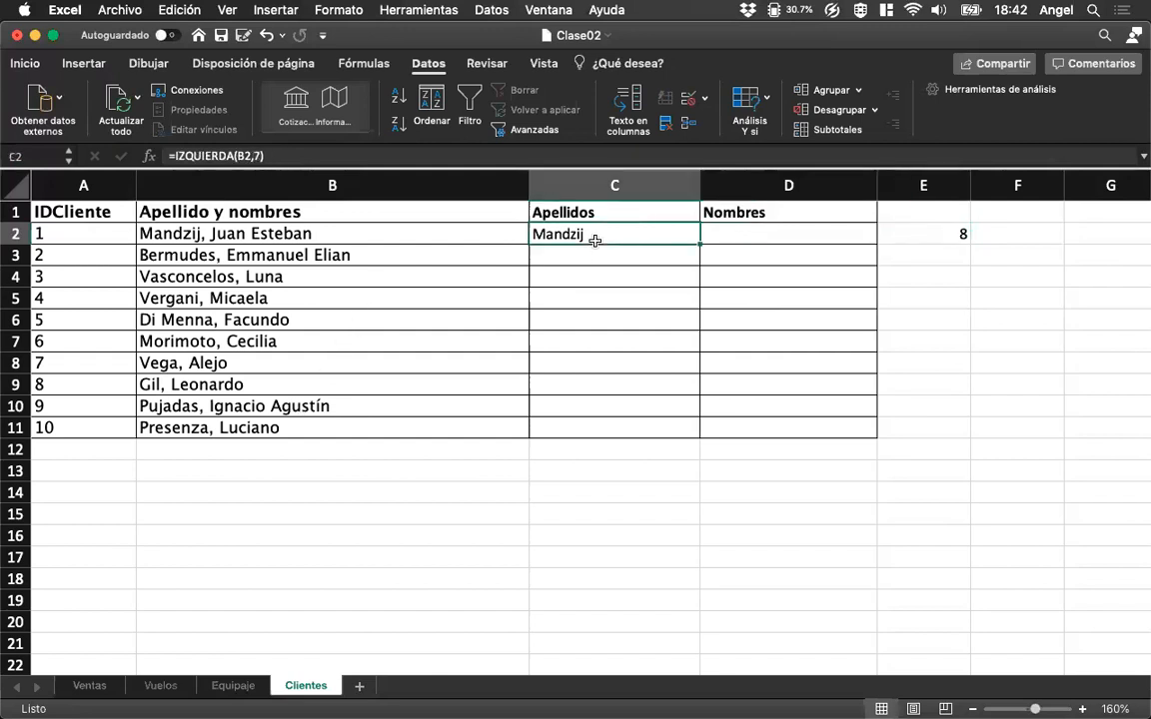
{"action": "left_click", "coordinate": [232, 156]}
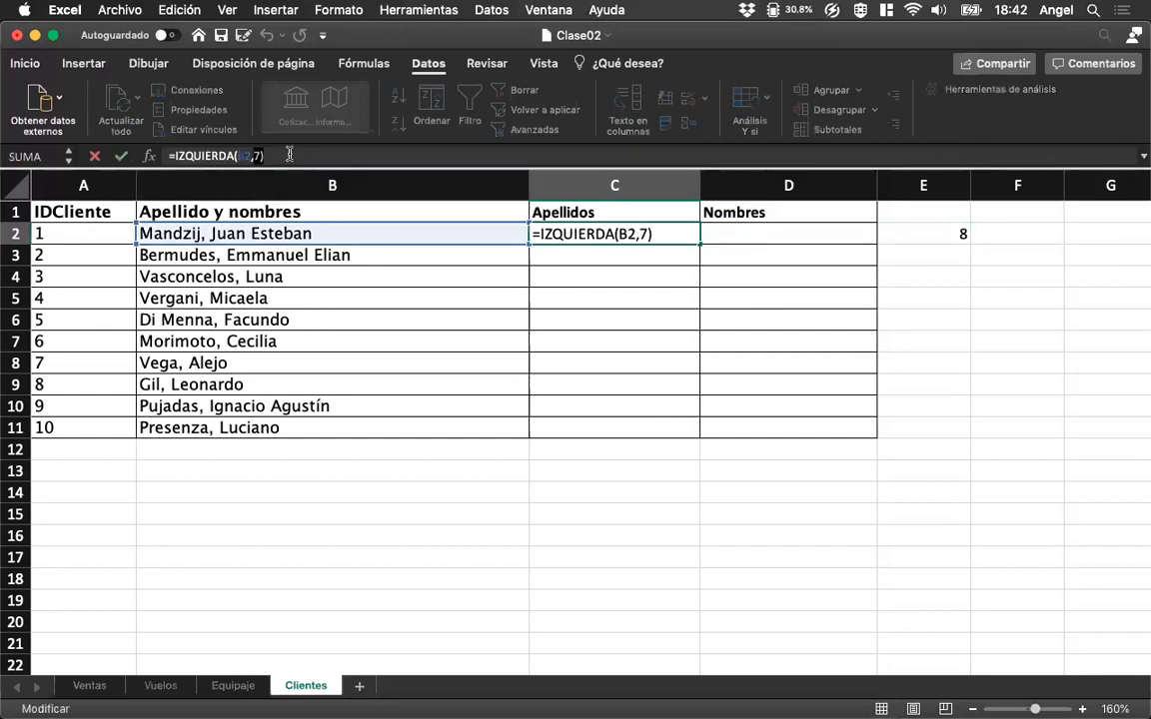
{"action": "key", "text": "BackSpace"}
{"action": "key", "text": "BackSpace"}
{"action": "type", "text": "E"}
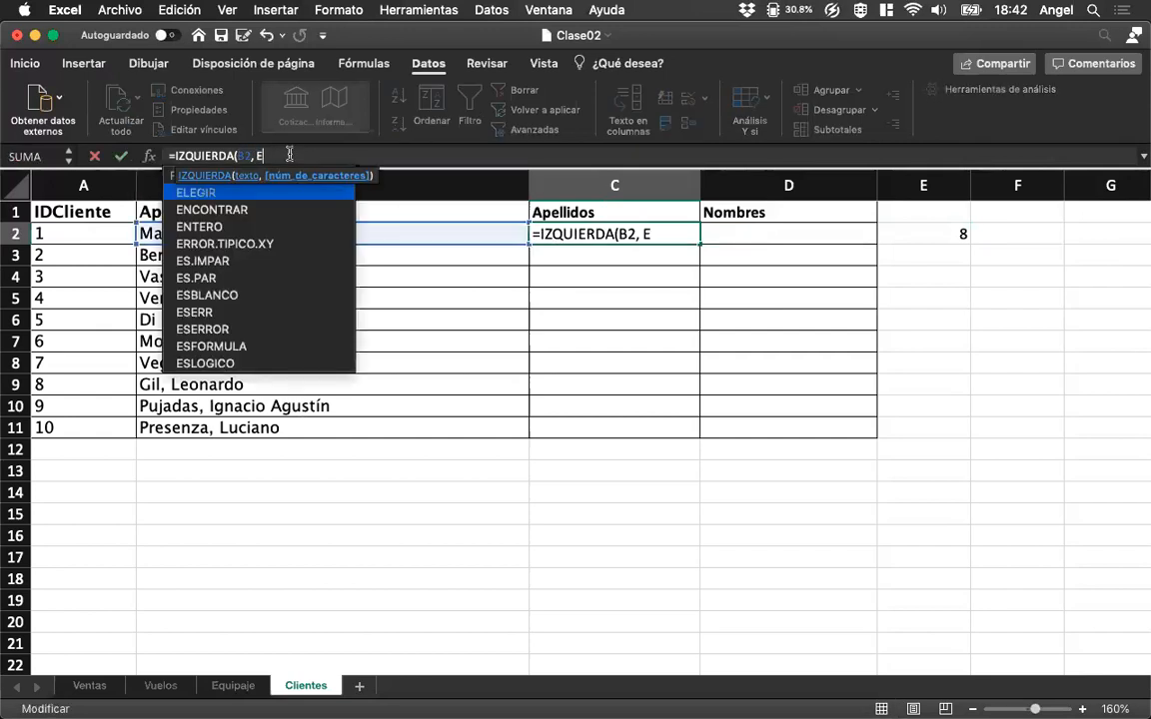
{"action": "type", "text": "ncontrar(\",\","}
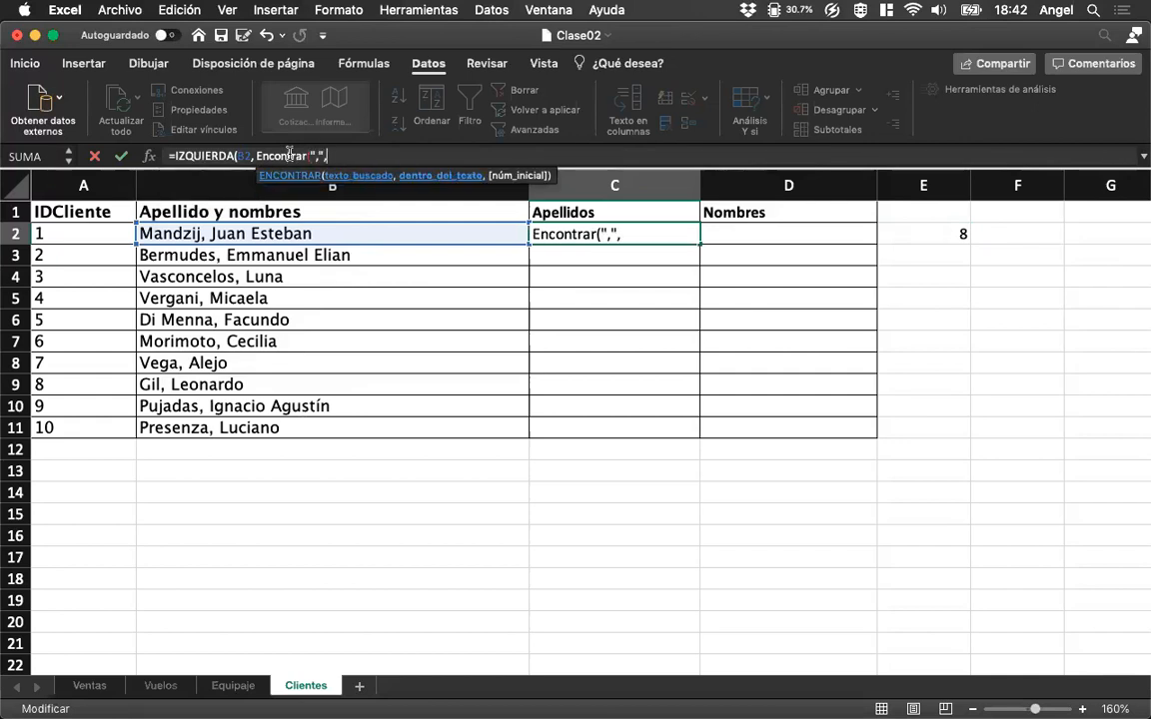
{"action": "left_click", "coordinate": [249, 234]}
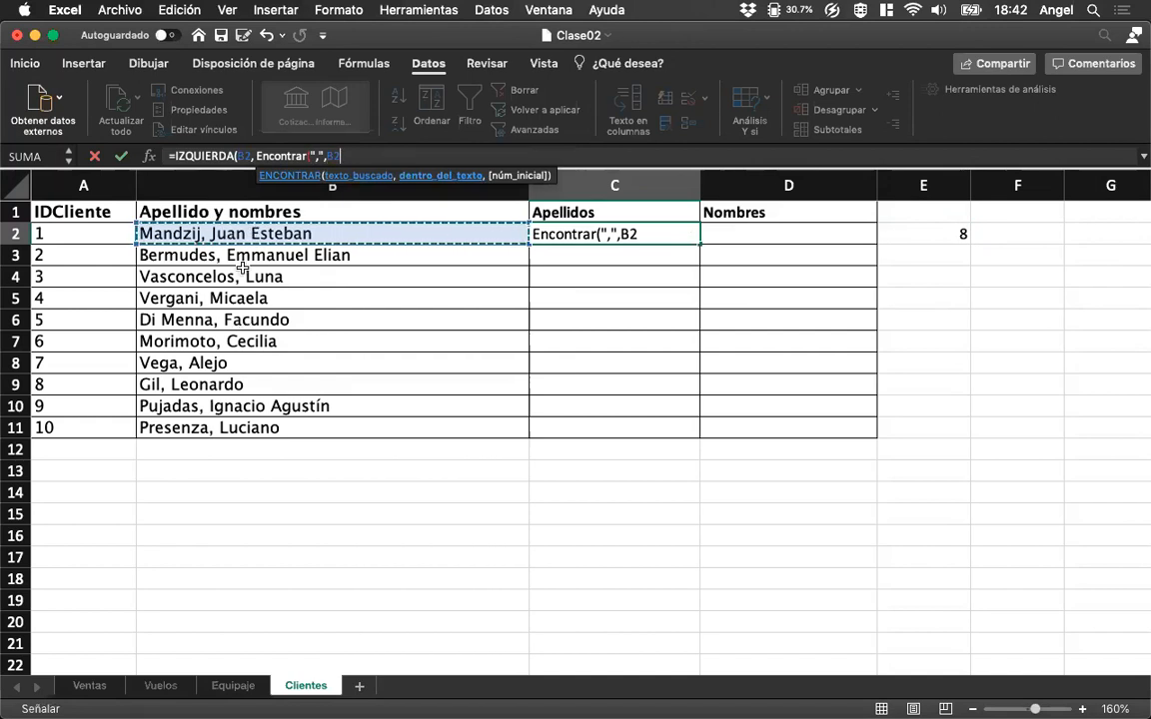
{"action": "type", "text": "))"}
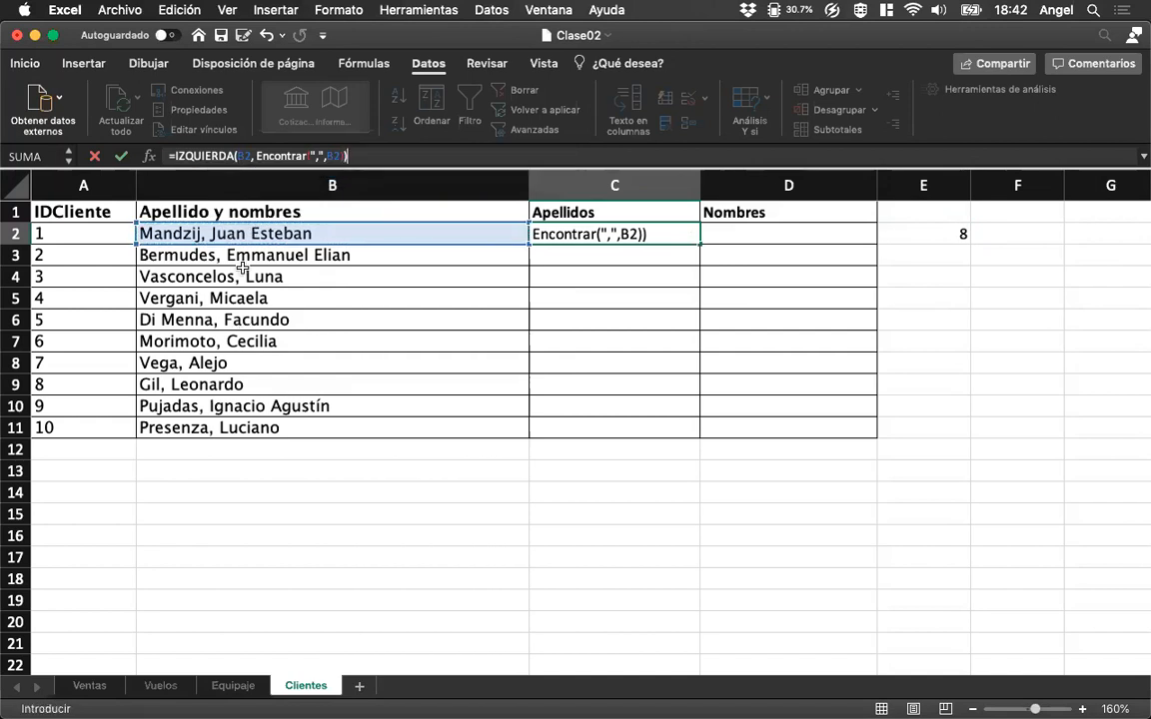
{"action": "key", "text": "Return"}
{"action": "key", "text": "Up"}
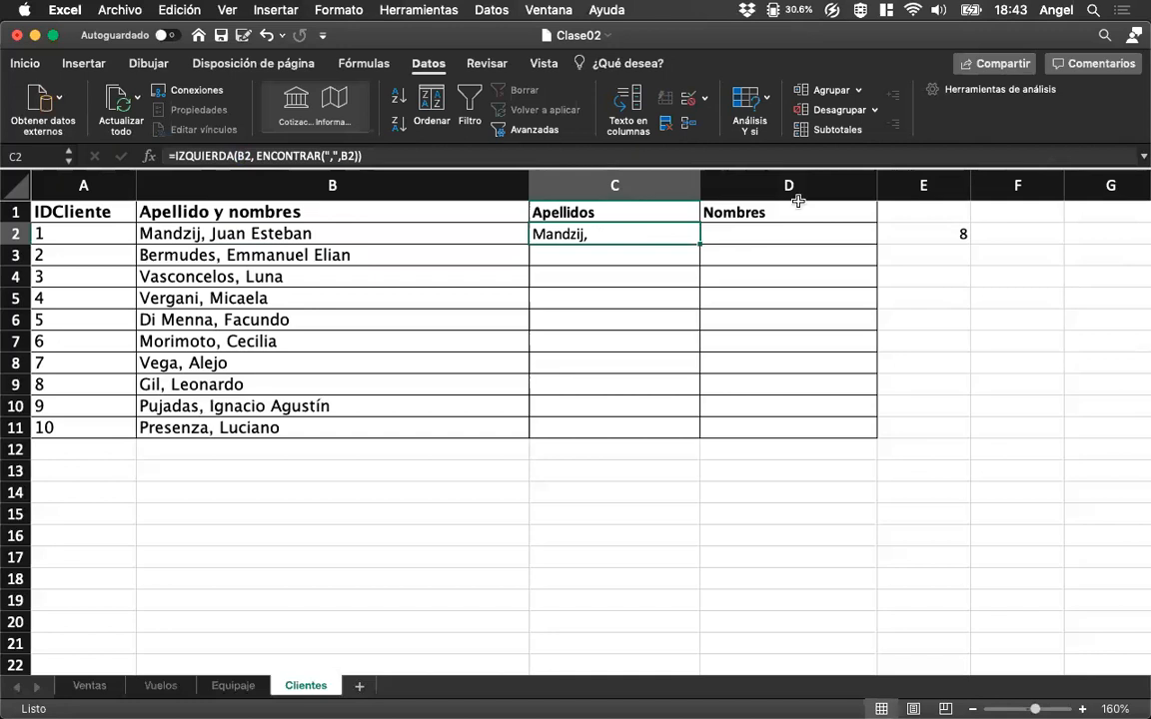
Subtract 1 from the comma position in the C2 formula, making it =IZQUIERDA(B2, ENCONTRAR(",",B2)-1).
{"action": "left_click", "coordinate": [929, 233]}
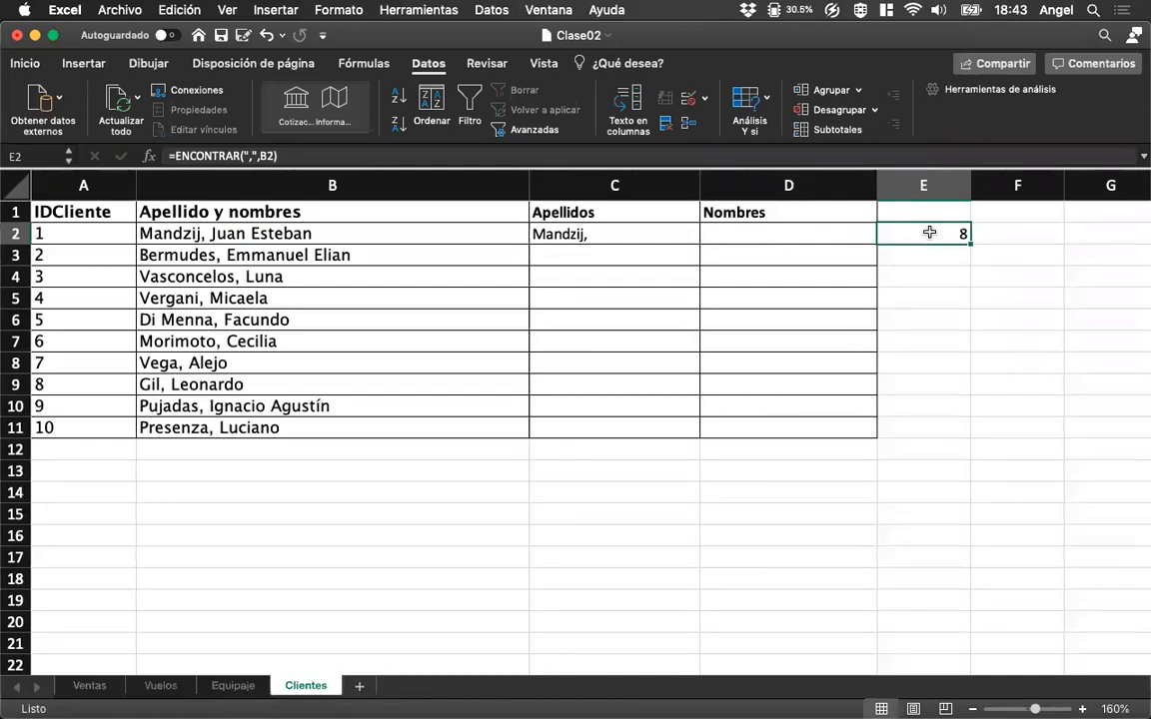
{"action": "left_click", "coordinate": [634, 233]}
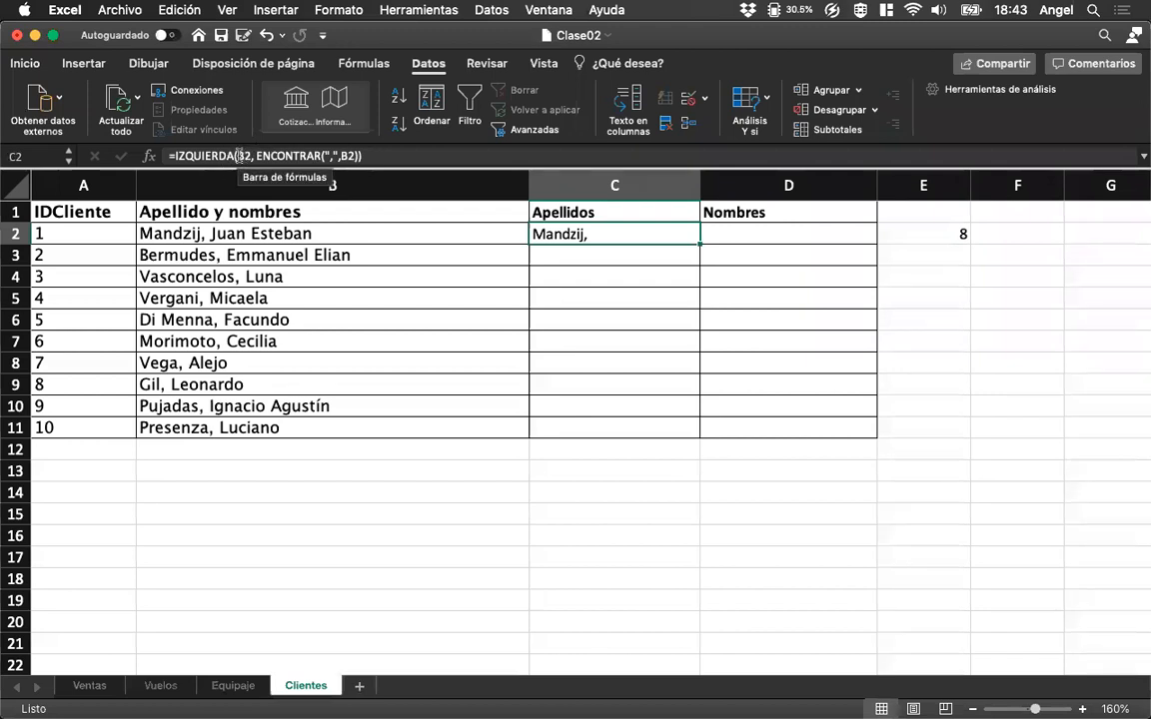
{"action": "left_click", "coordinate": [324, 156]}
{"action": "type", "text": "-1"}
{"action": "key", "text": "Return"}
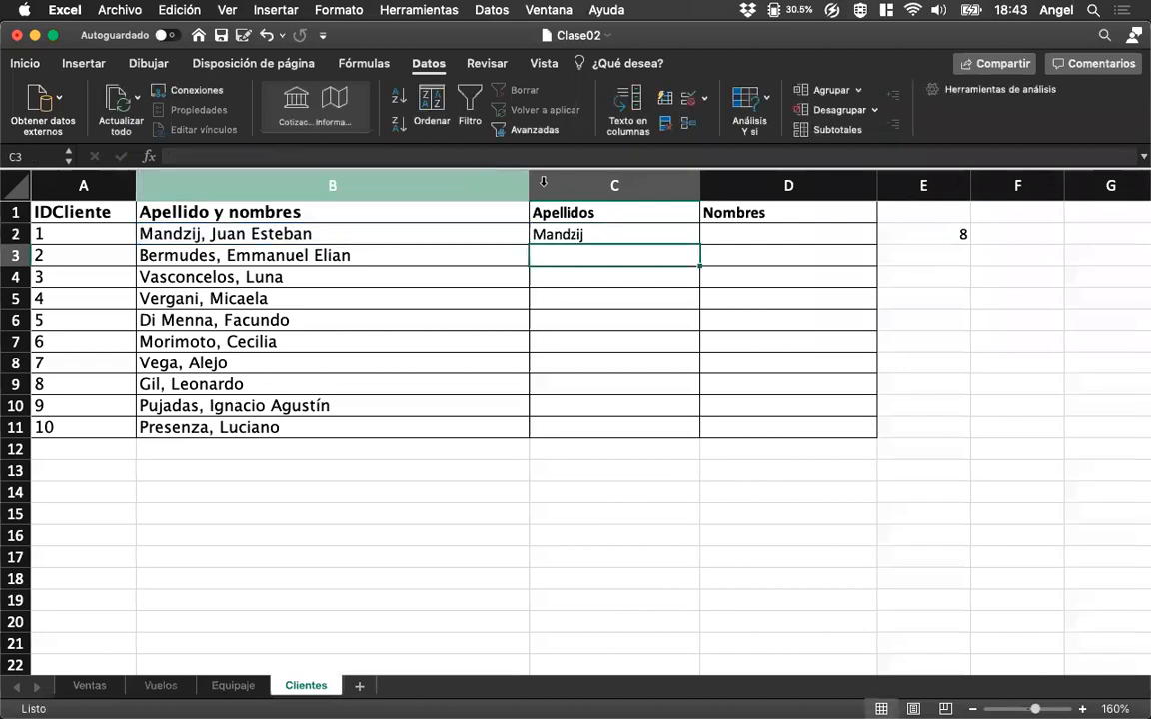
Delete the helper comma-search formula from E2.
{"action": "left_click", "coordinate": [587, 233]}
{"action": "left_click", "coordinate": [885, 234]}
{"action": "key", "text": "Delete"}
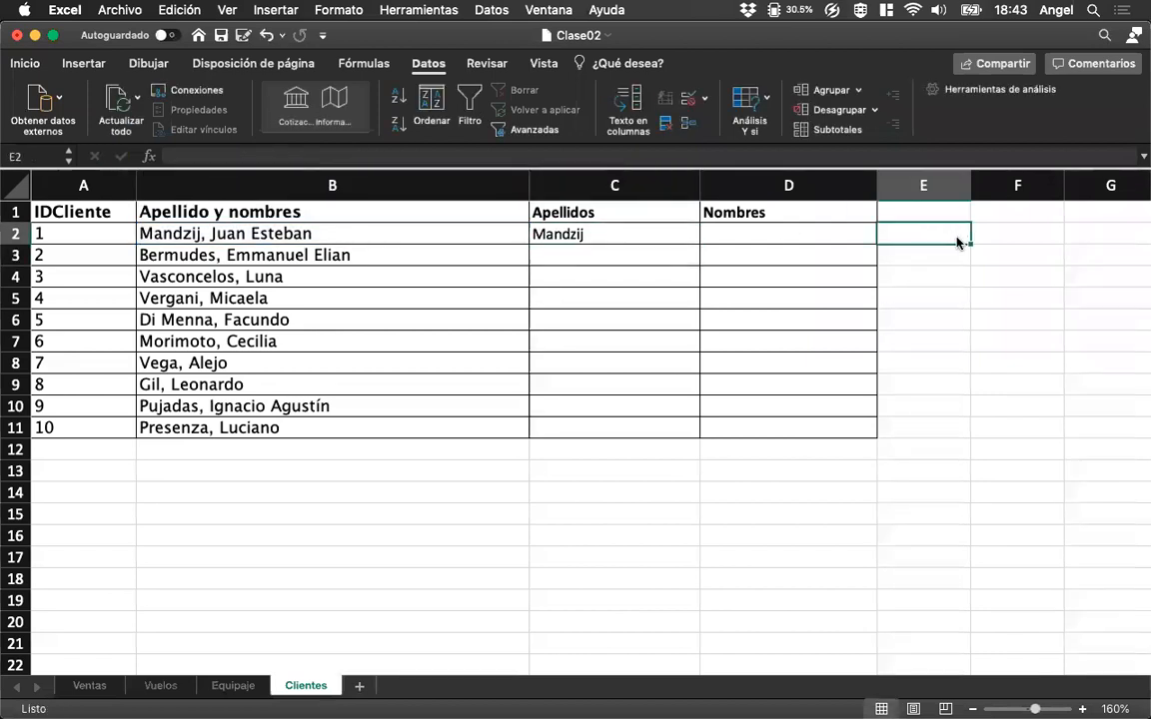
Fill the Apellidos formula from C2 down through C11 and deselect the range.
{"action": "left_click", "coordinate": [640, 234]}
{"action": "left_click_drag", "start_coordinate": [700, 244], "coordinate": [697, 435]}
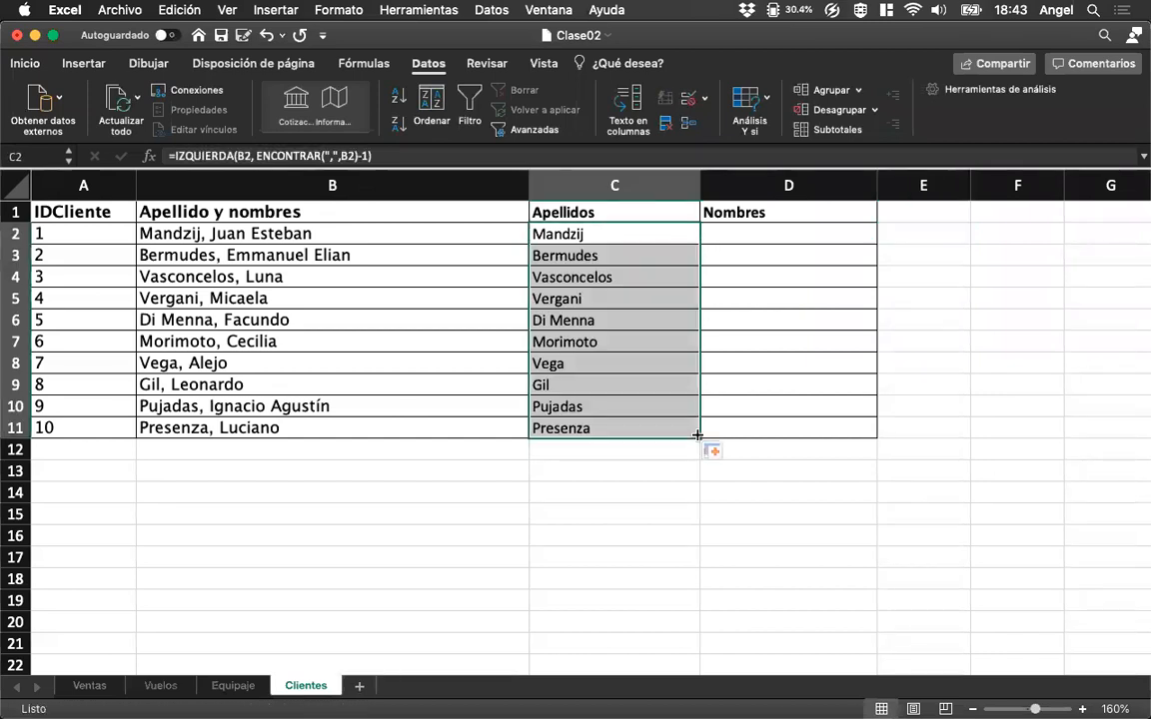
{"action": "left_click", "coordinate": [672, 488]}
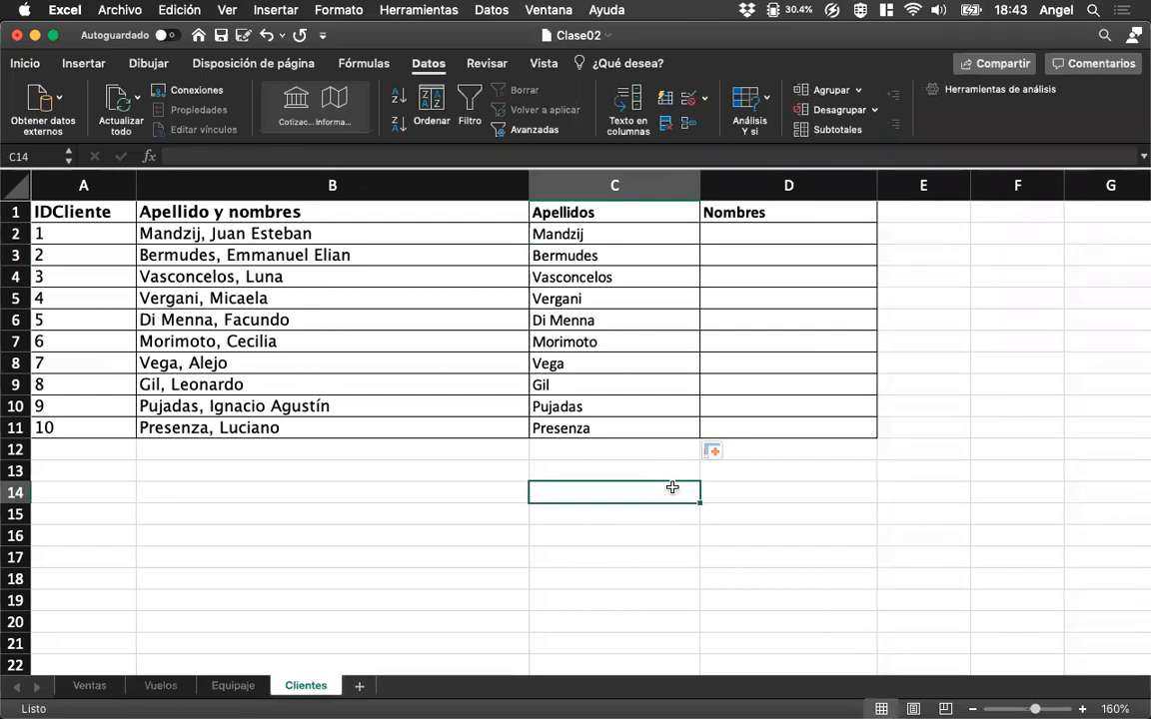
Enter =DERECHA(B2, 5) in D2 to extract five characters from the end of the client name.
{"action": "left_click", "coordinate": [745, 233]}
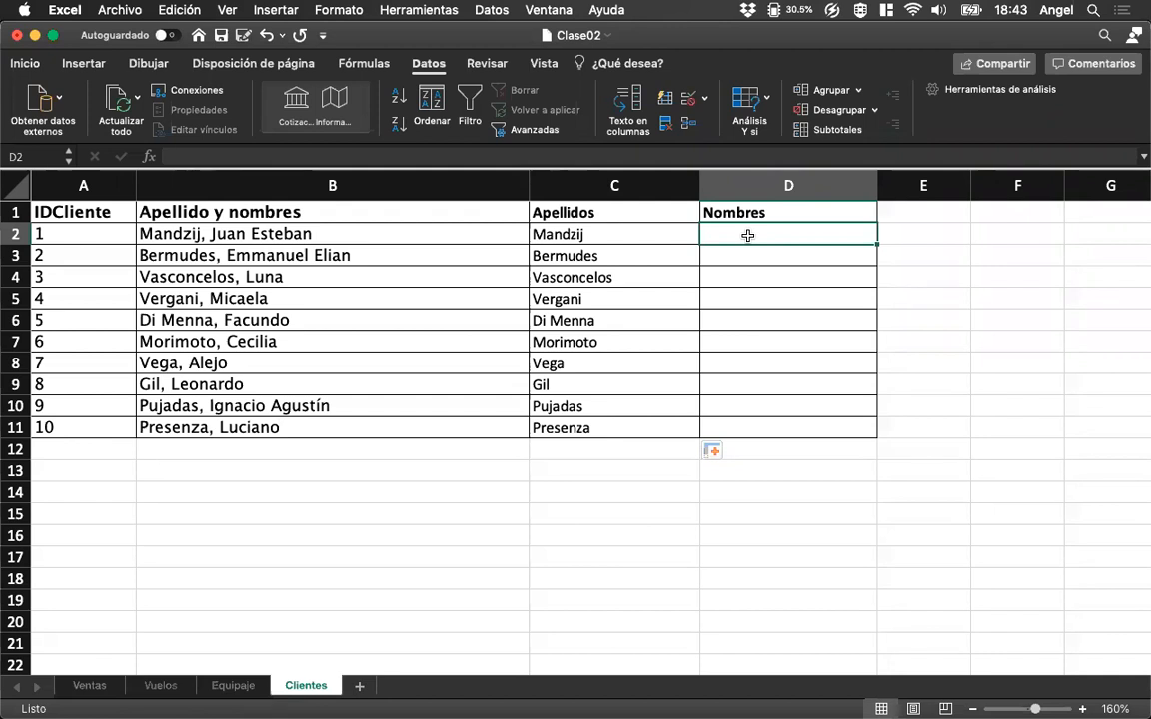
{"action": "type", "text": "=Der"}
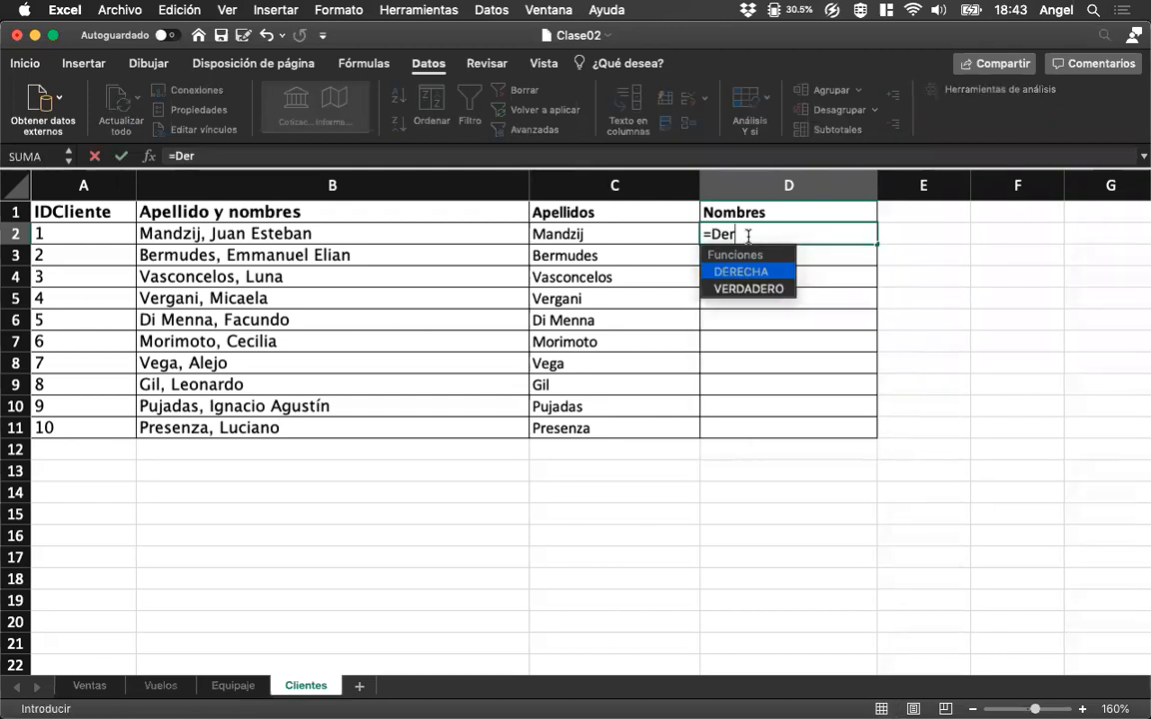
{"action": "type", "text": "echa("}
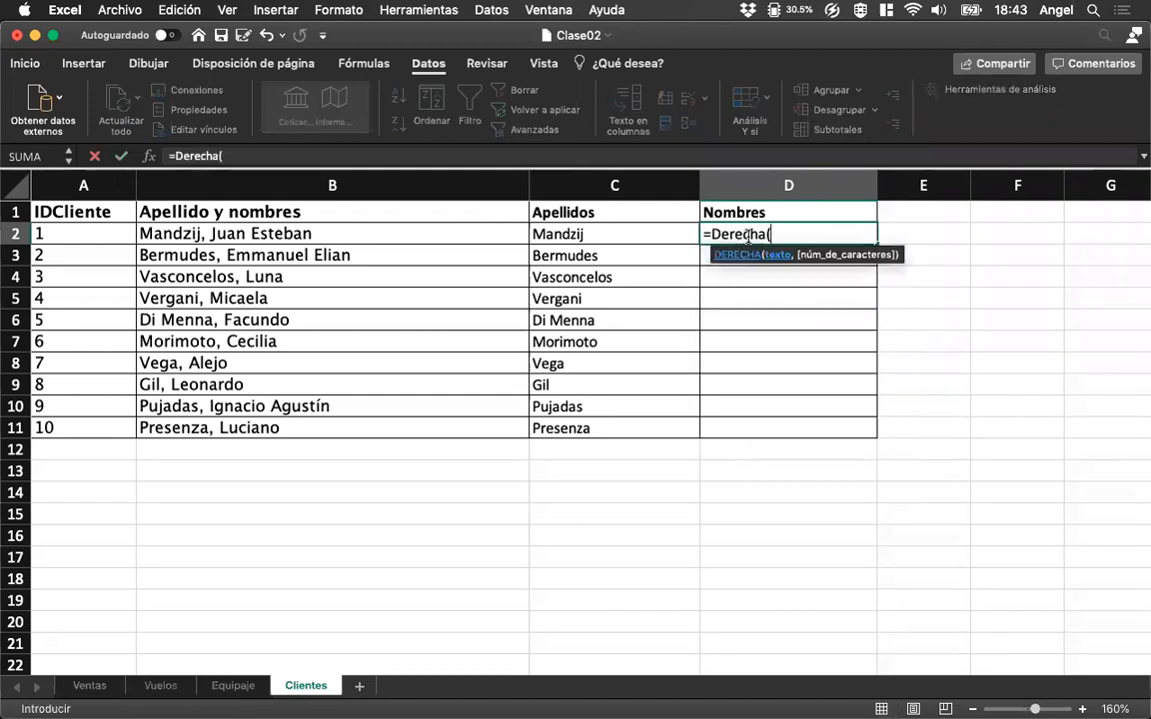
{"action": "left_click", "coordinate": [324, 231]}
{"action": "type", "text": ","}
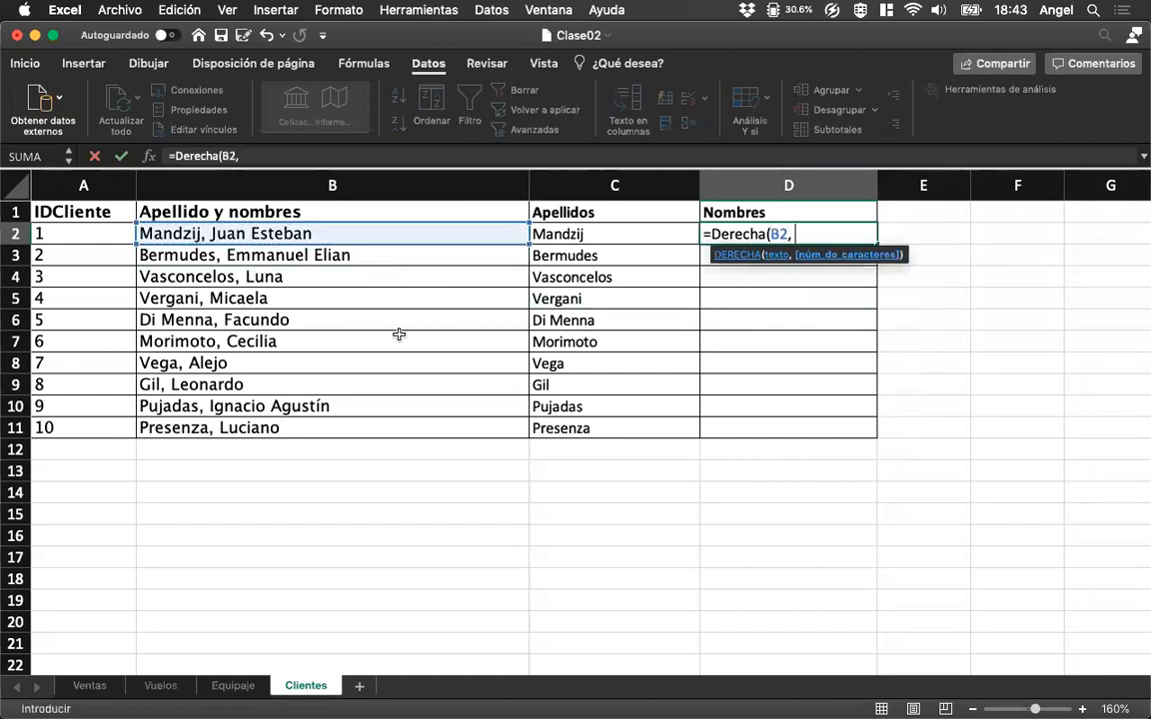
{"action": "type", "text": " 5)"}
{"action": "key", "text": "Return"}
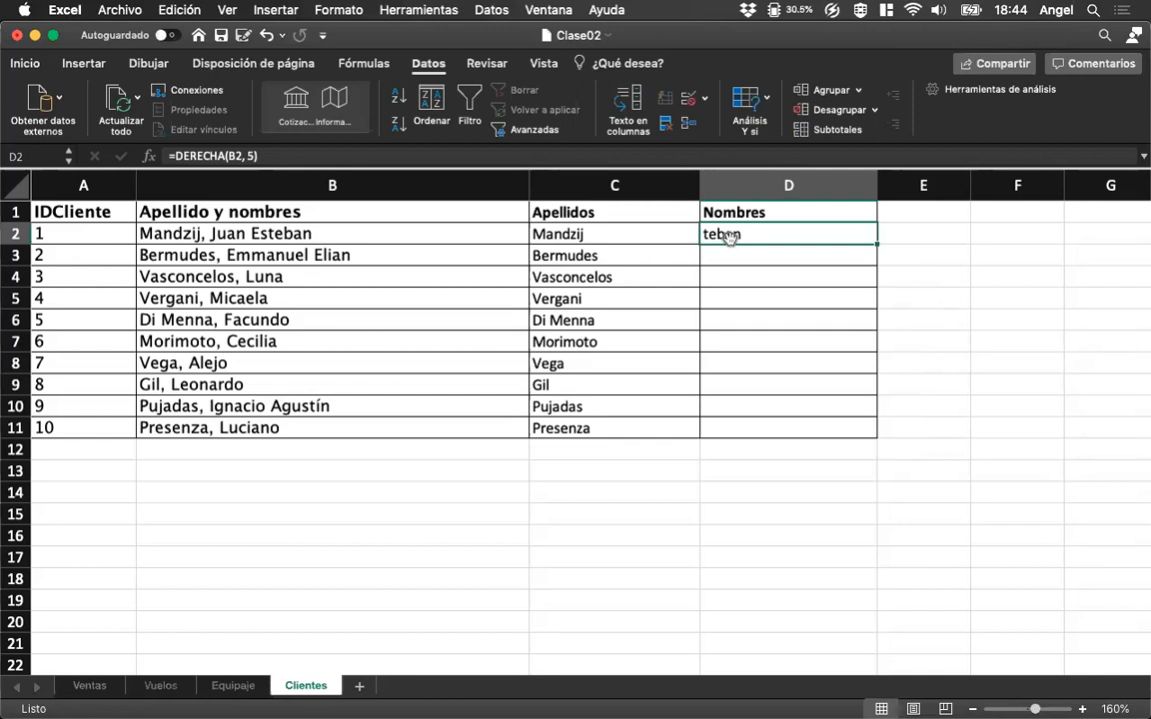
Compare the formulas in C2 and D2, and highlight the first-name part of the text in B4.
{"action": "left_click", "coordinate": [628, 238]}
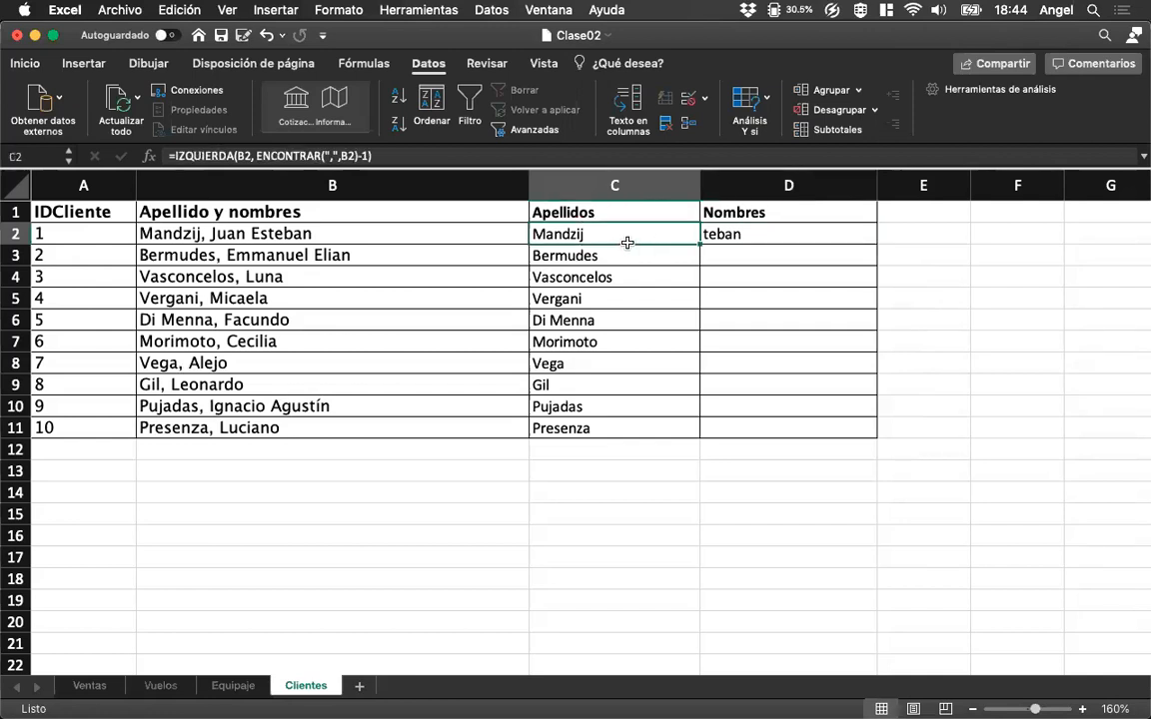
{"action": "left_click", "coordinate": [719, 237]}
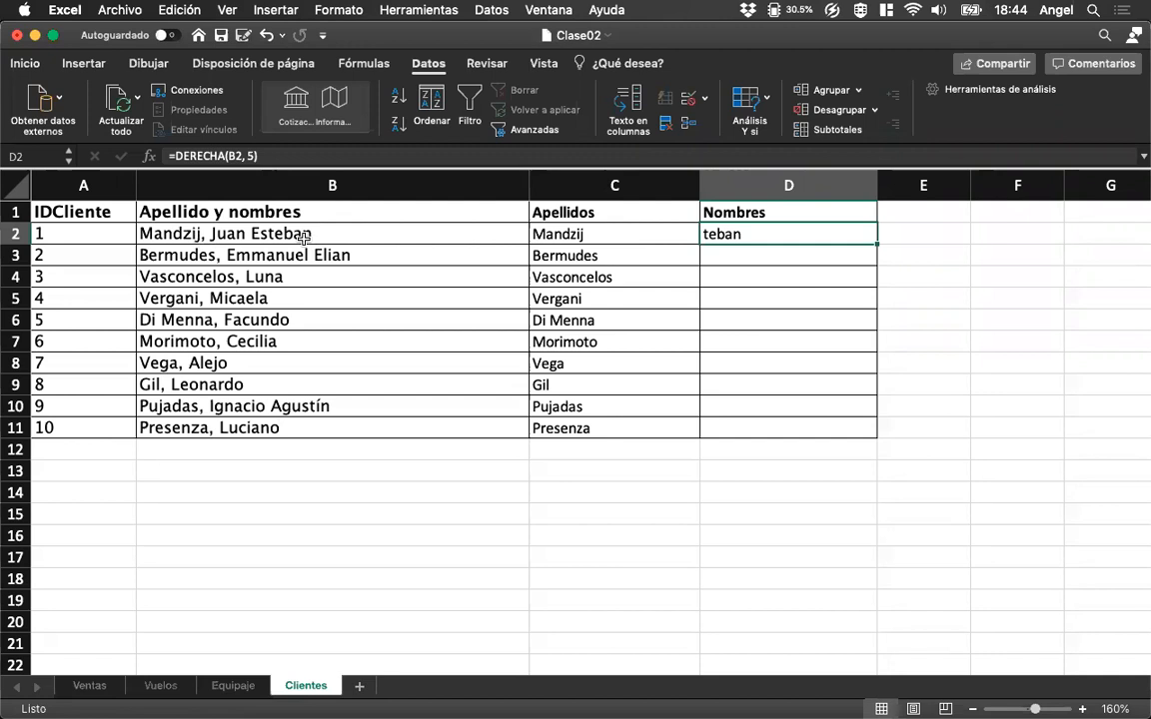
{"action": "left_click", "coordinate": [259, 277]}
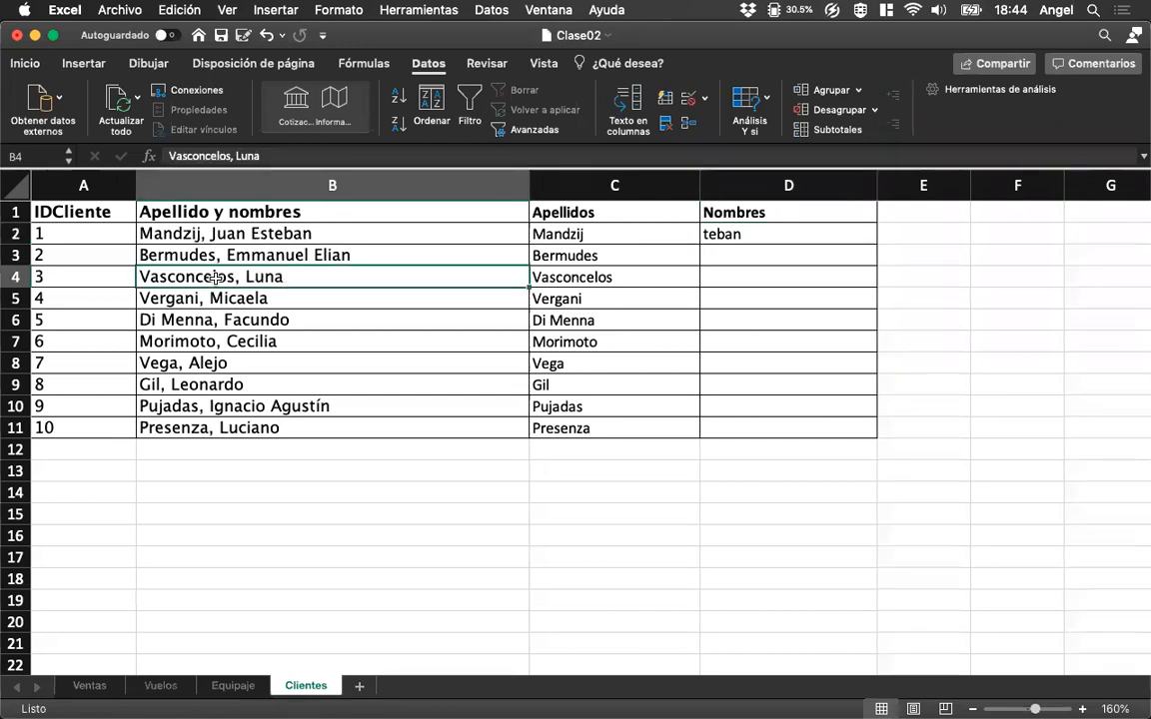
{"action": "double_click", "coordinate": [289, 273]}
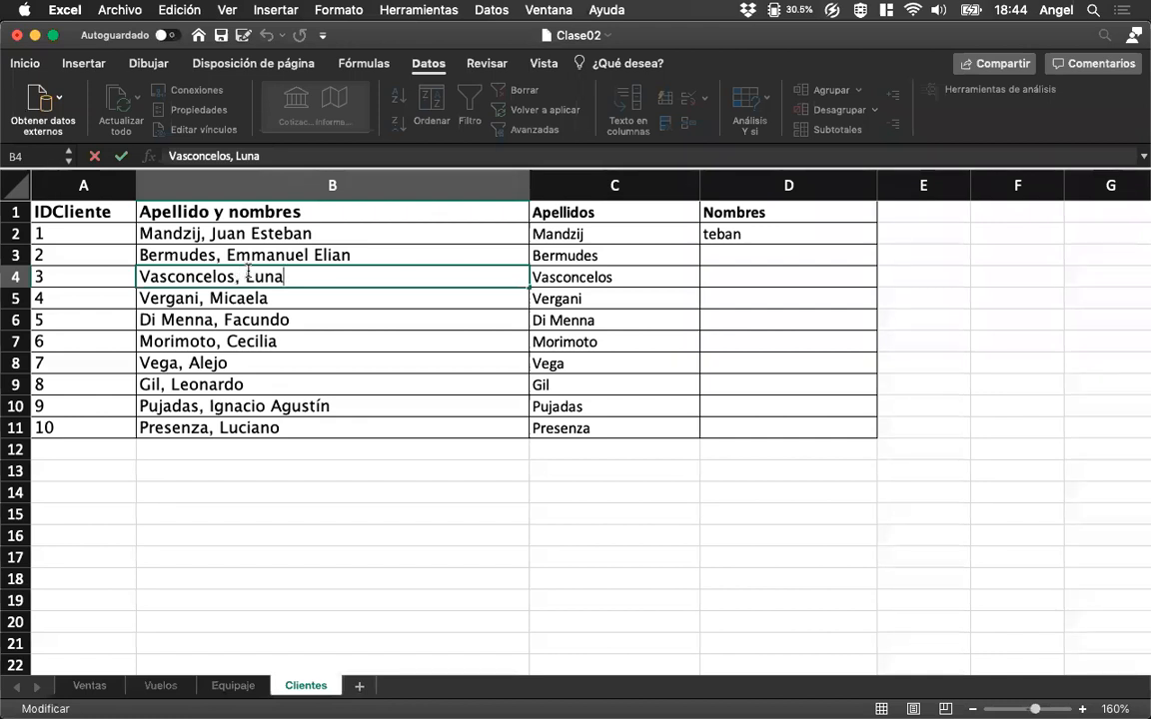
{"action": "left_click_drag", "start_coordinate": [247, 277], "coordinate": [290, 283]}
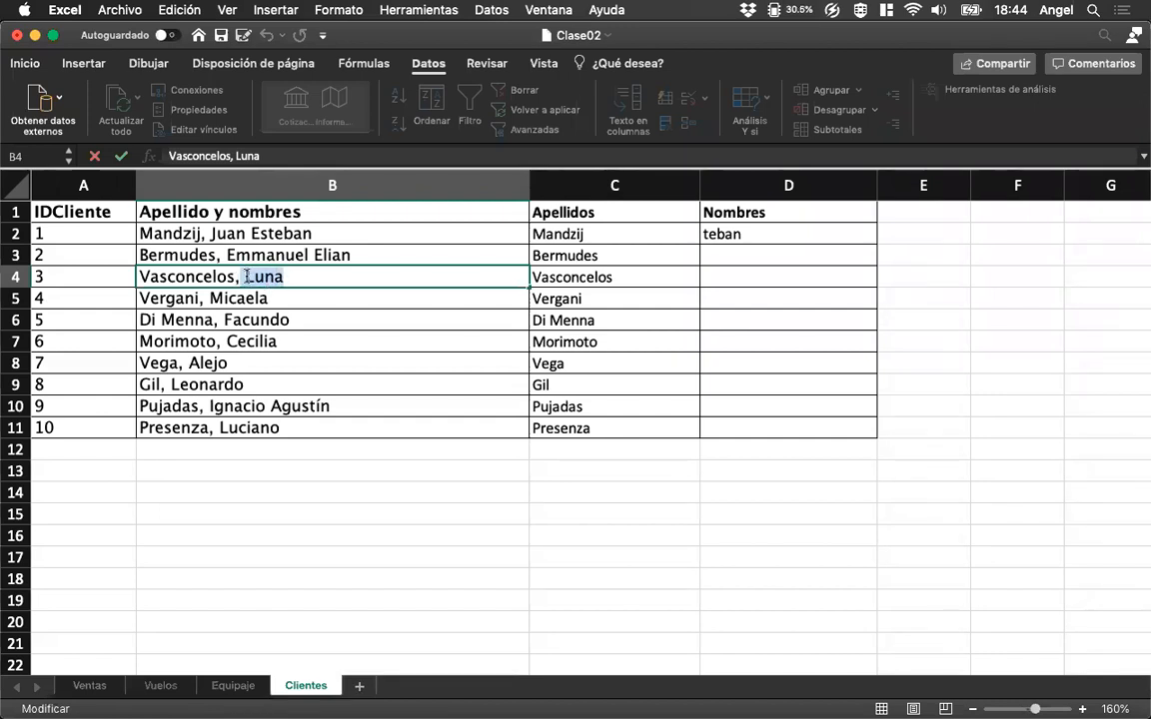
{"action": "left_click_drag", "start_coordinate": [247, 278], "coordinate": [282, 277]}
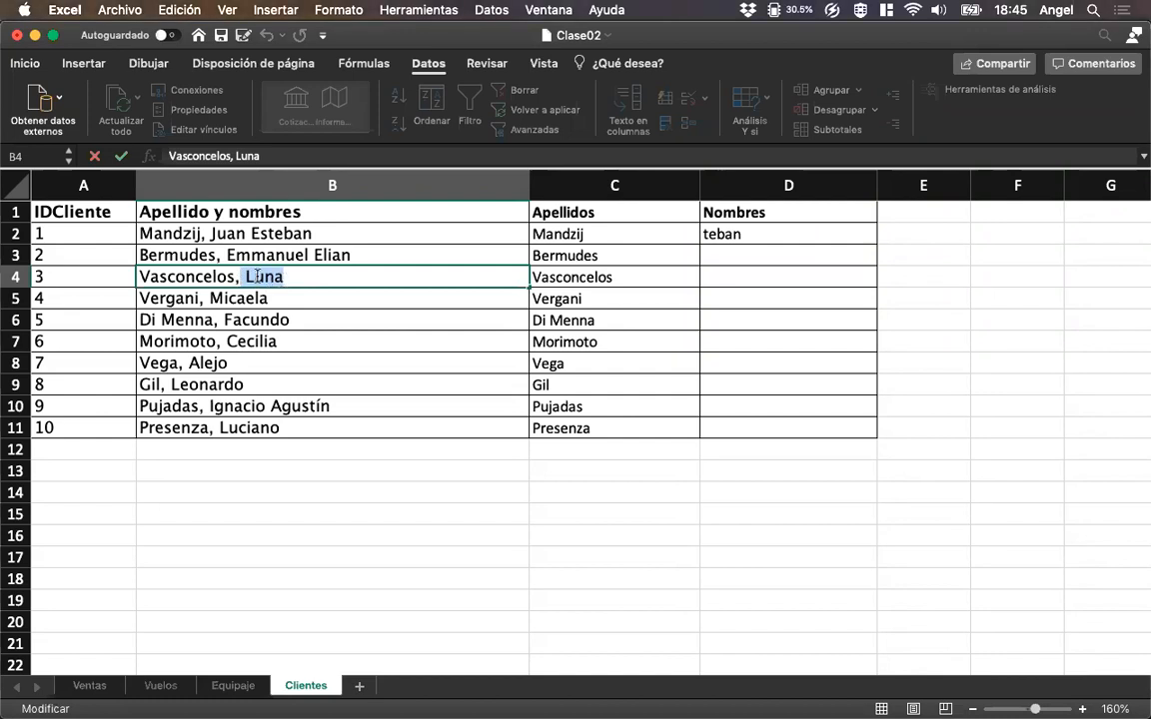
Enter the helper formula =ENCONTRAR(",",B4) in E4 to locate the comma in B4.
{"action": "left_click", "coordinate": [842, 278]}
{"action": "type", "text": "=encontrar(\",\","}
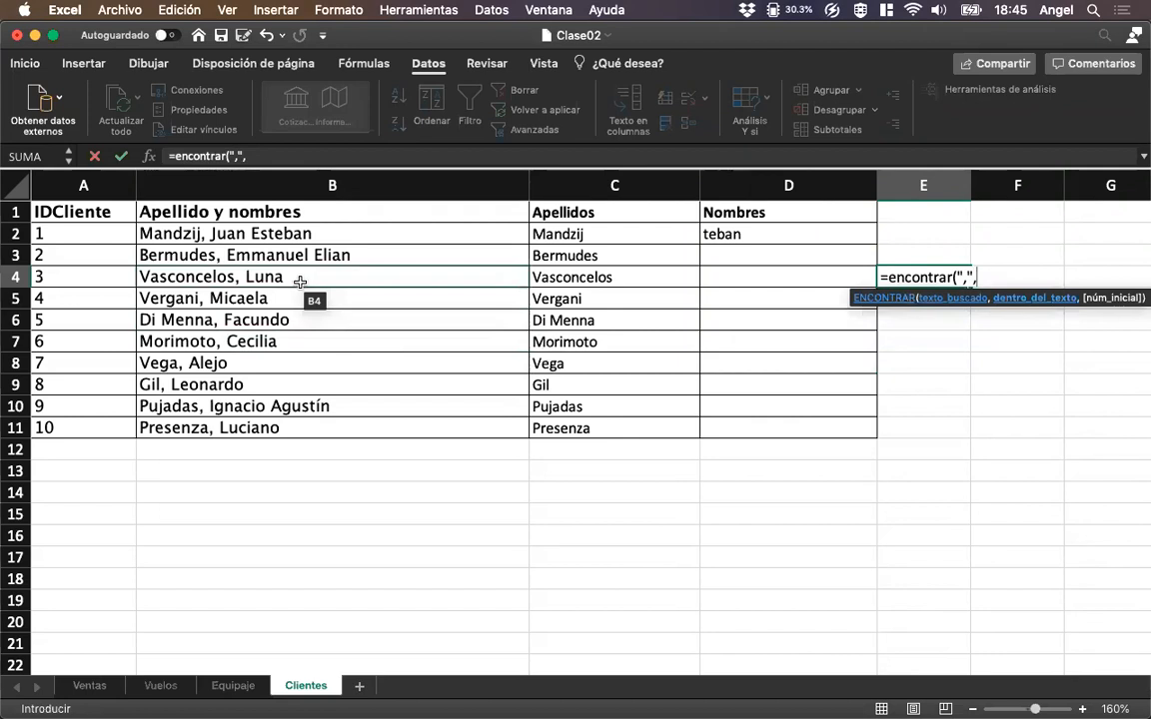
{"action": "left_click", "coordinate": [300, 283]}
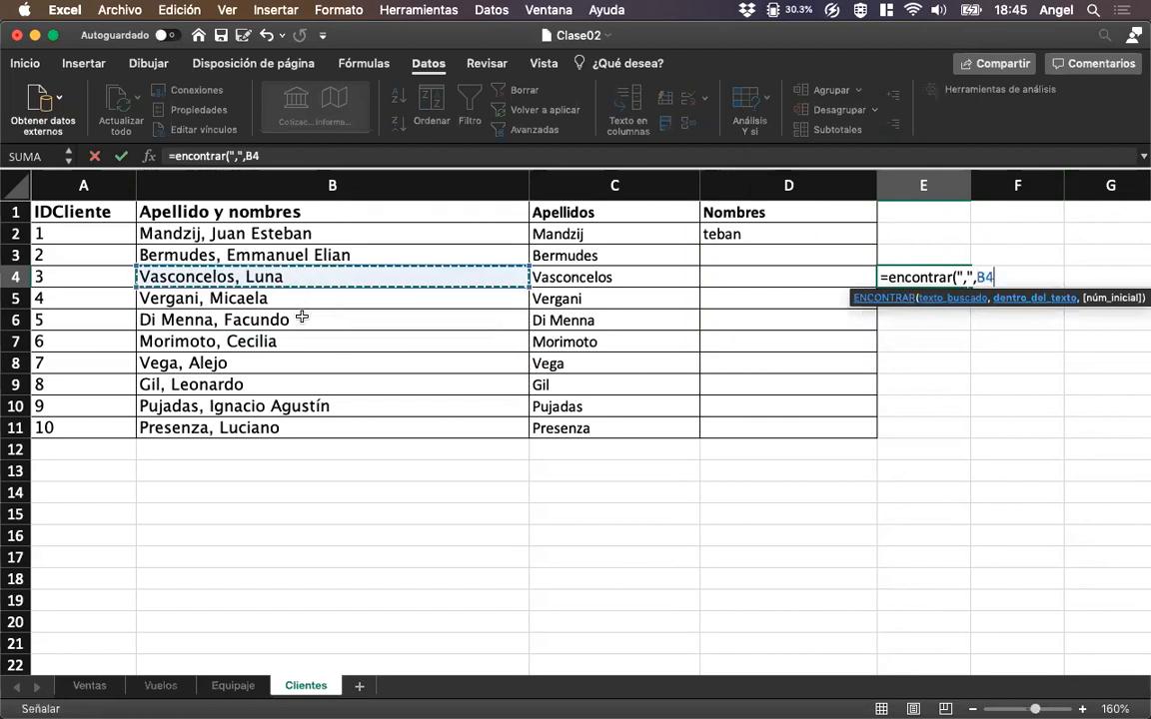
{"action": "type", "text": ")"}
{"action": "key", "text": "Return"}
{"action": "key", "text": "Up"}
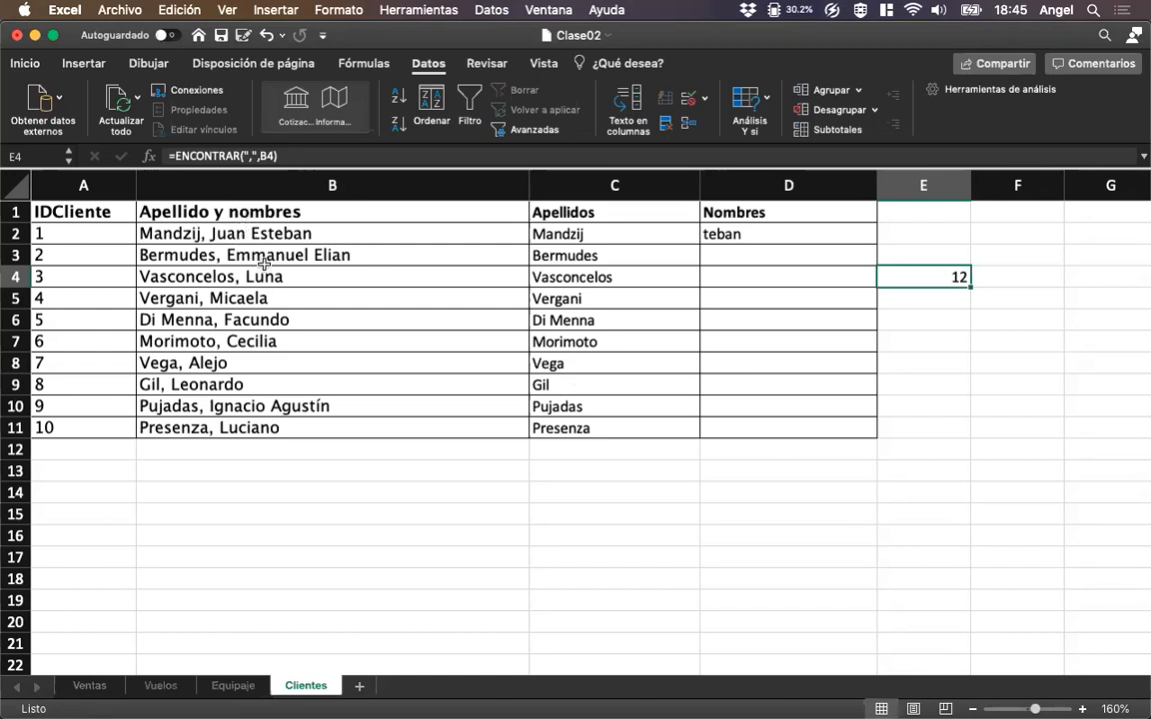
Subtract the comma position from the text length in the E4 helper, making it =LARGO(B4)-ENCONTRAR(",",B4).
{"action": "left_click", "coordinate": [175, 157]}
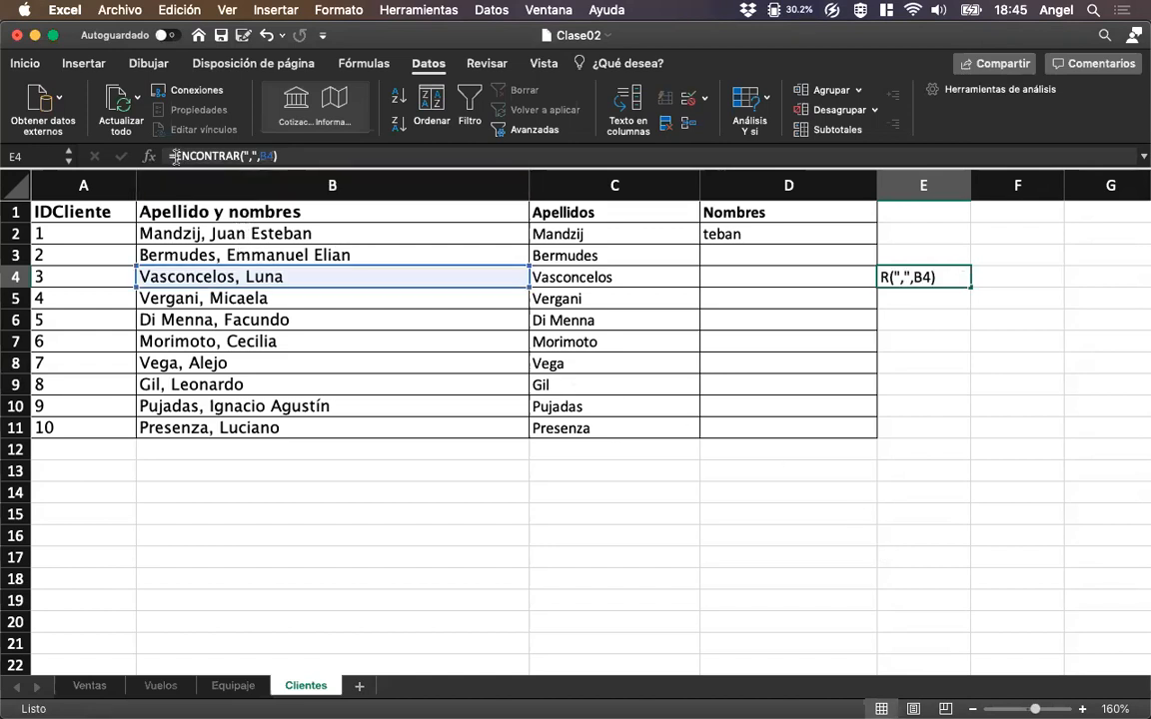
{"action": "type", "text": "LARGO("}
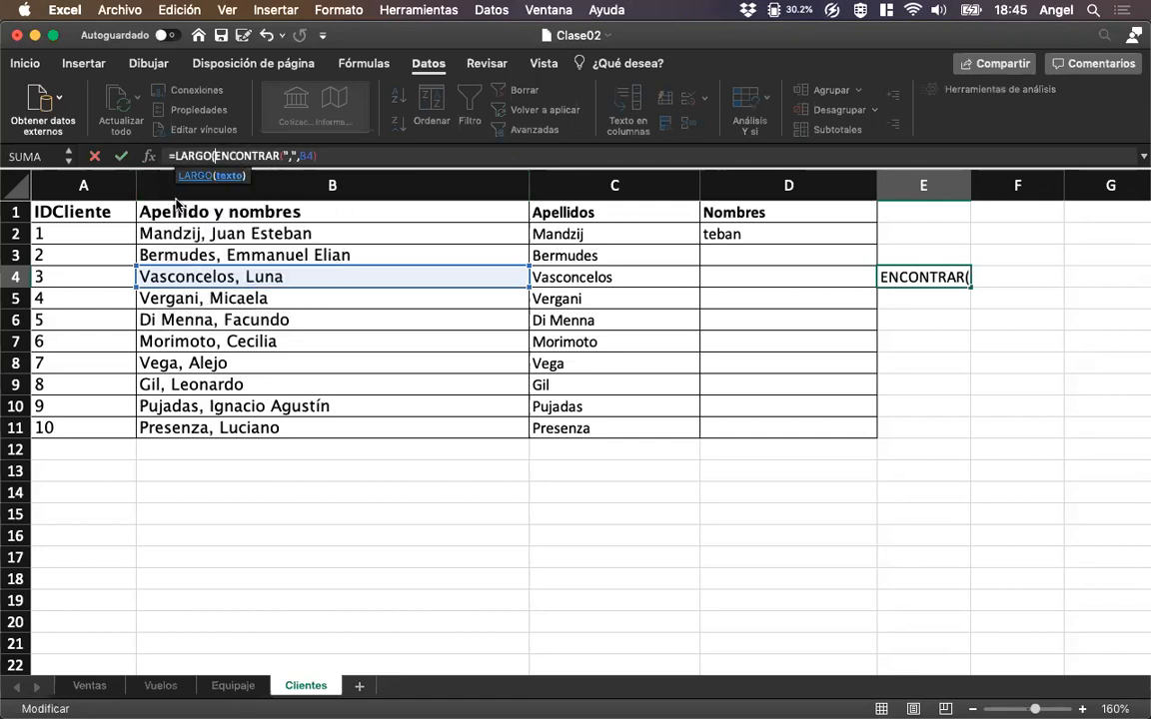
{"action": "left_click", "coordinate": [203, 277]}
{"action": "type", "text": ")"}
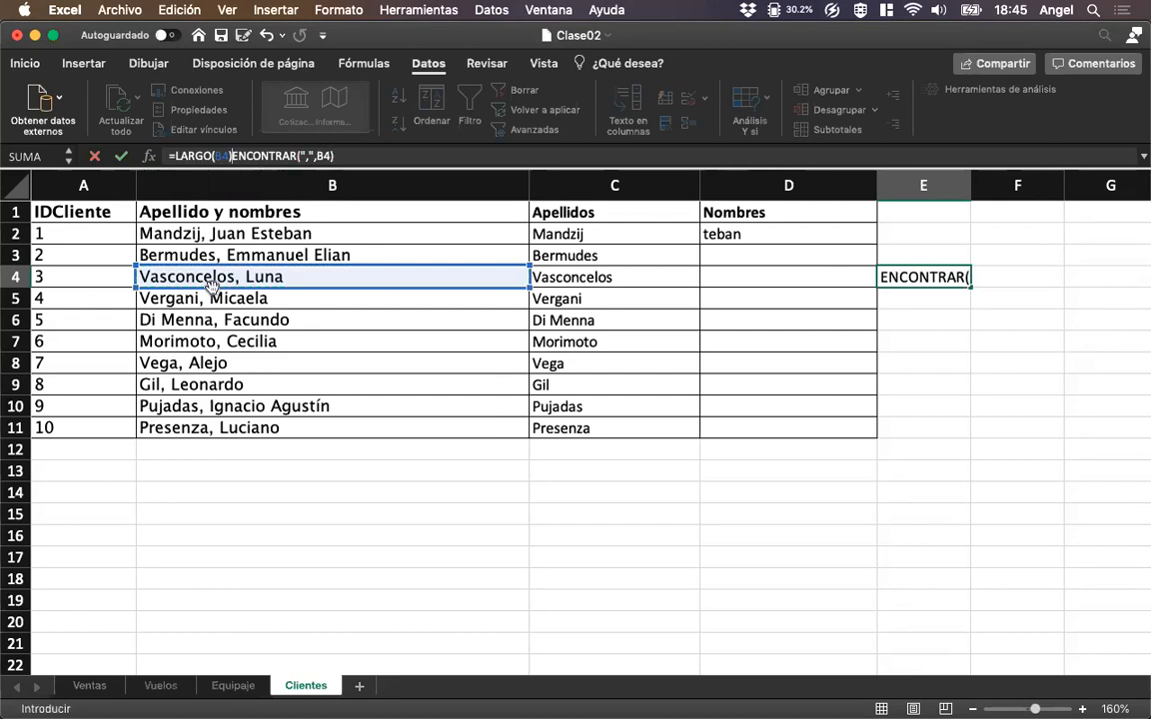
{"action": "type", "text": "-"}
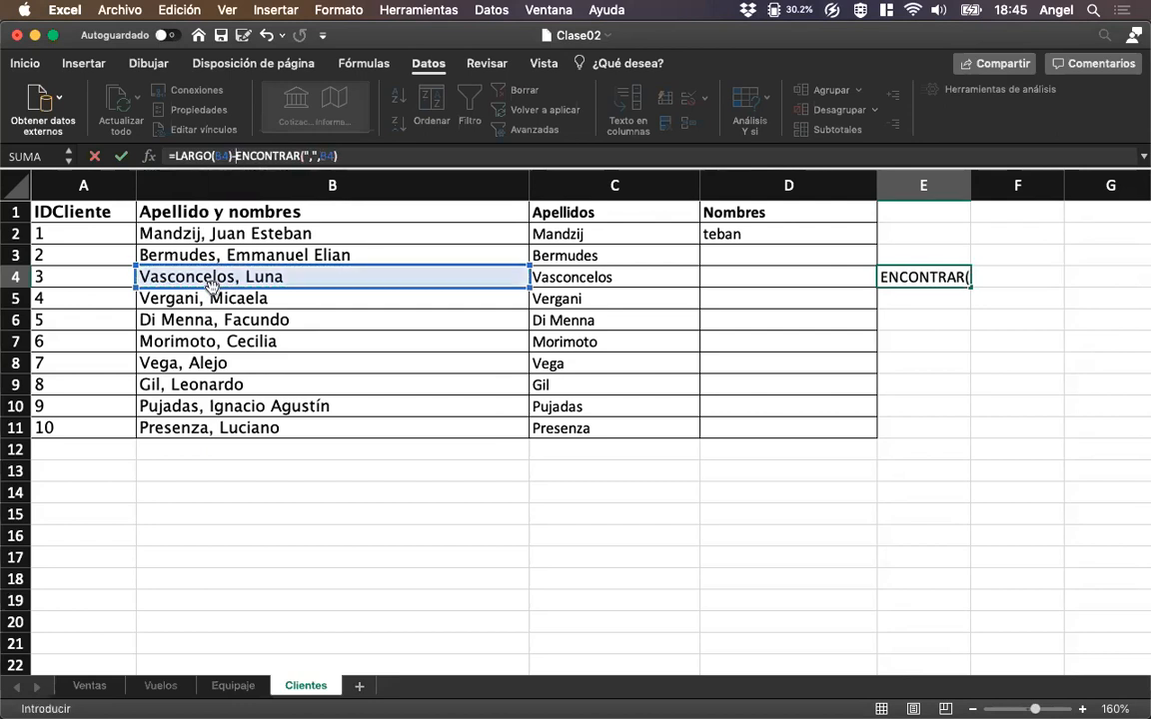
{"action": "left_click", "coordinate": [385, 156]}
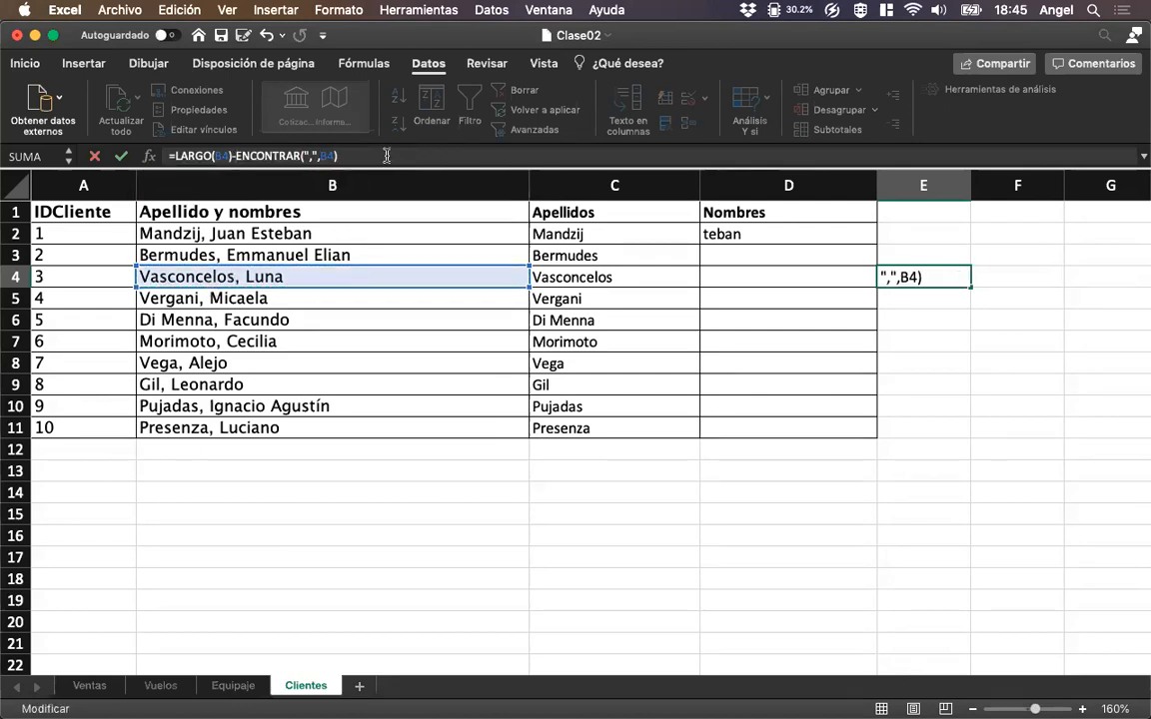
{"action": "key", "text": "Return"}
{"action": "key", "text": "Up"}
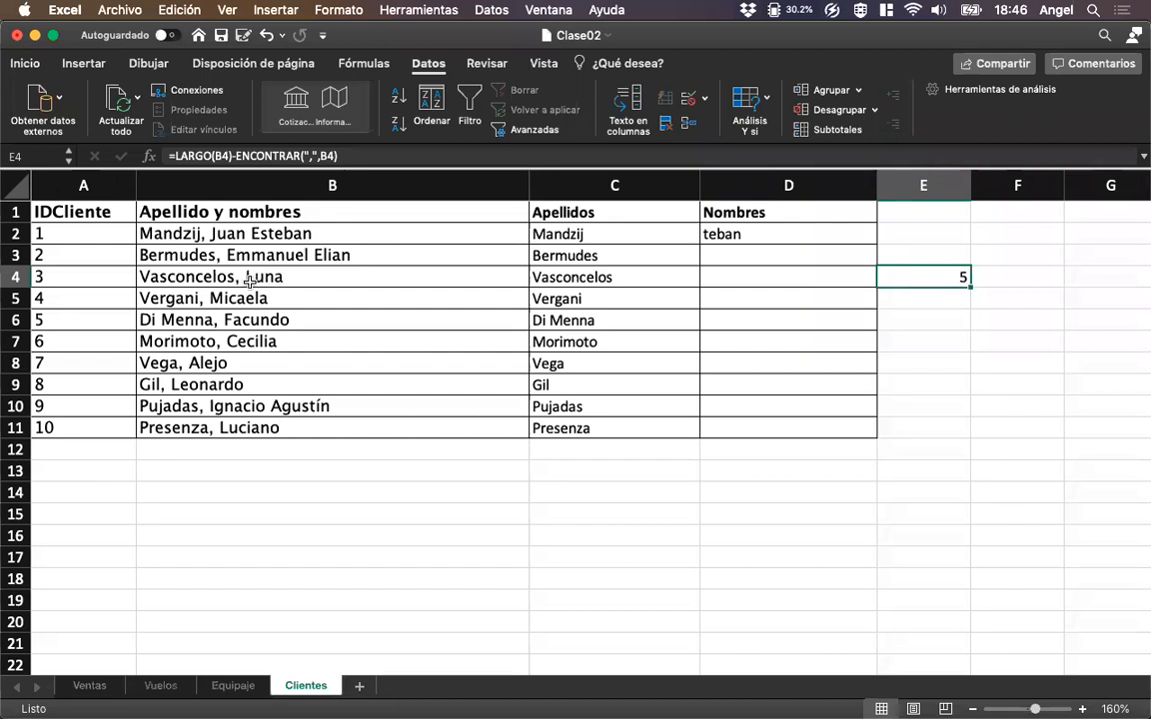
Subtract 1 for the space in the E4 helper, making it =LARGO(B4)-ENCONTRAR(",",B4)-1.
{"action": "left_click", "coordinate": [363, 155]}
{"action": "type", "text": "-1"}
{"action": "key", "text": "Return"}
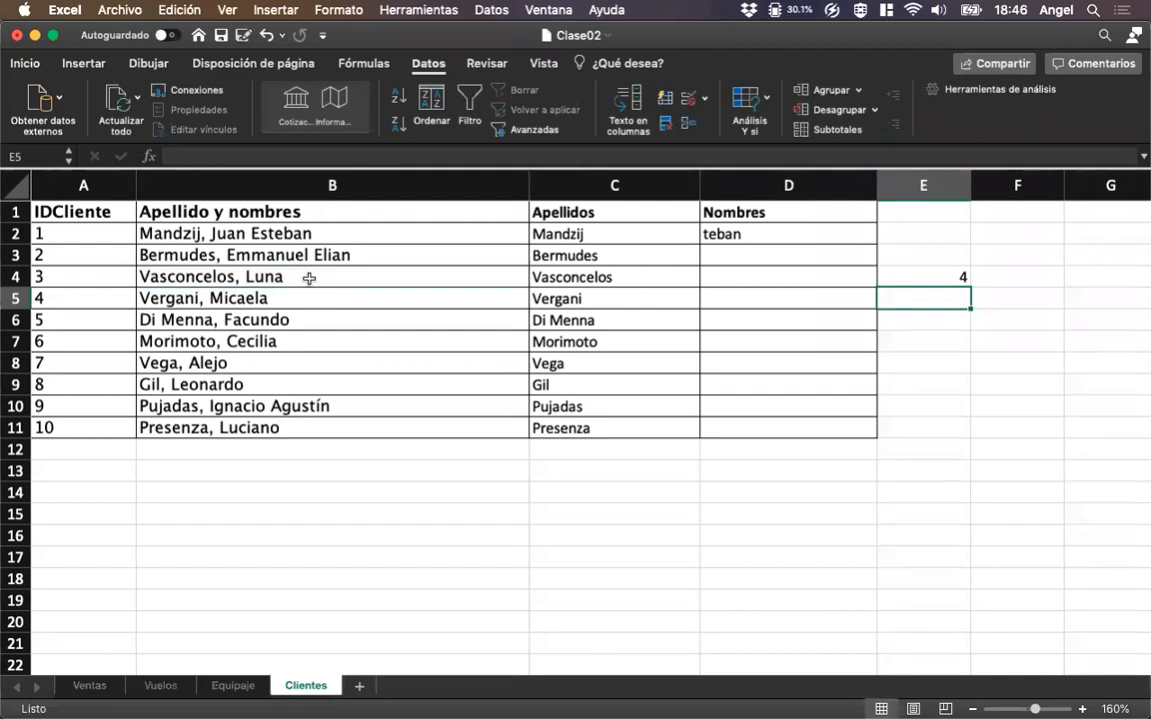
{"action": "left_click", "coordinate": [949, 278]}
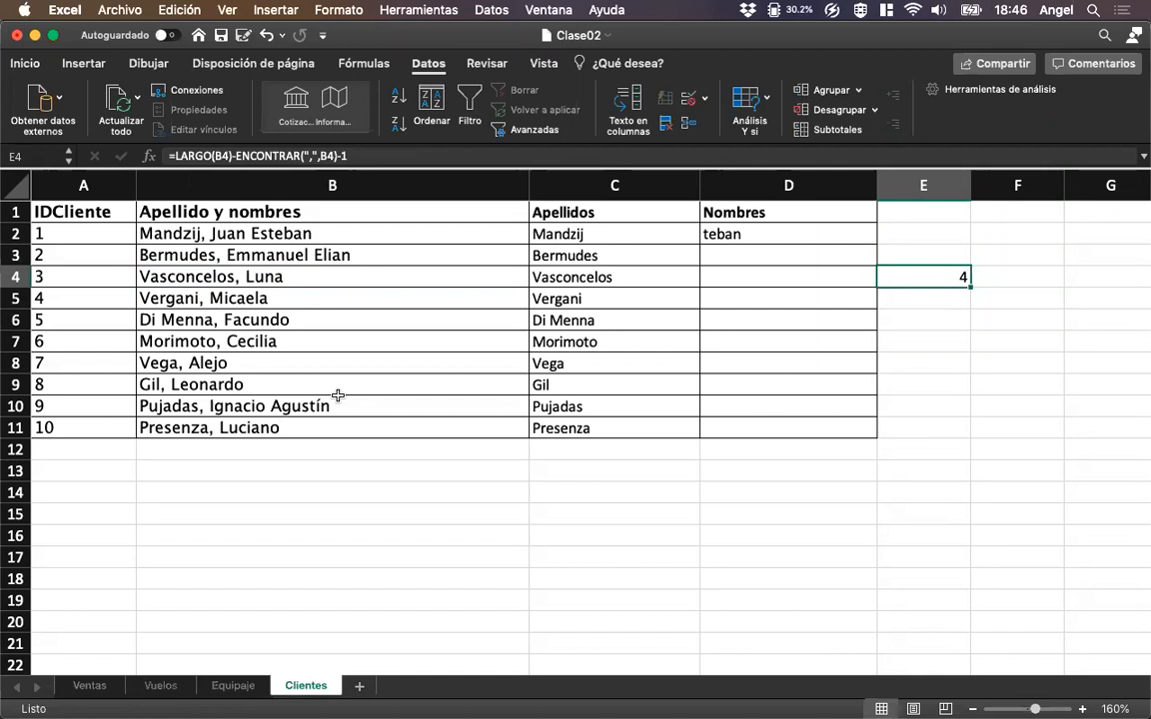
Replace the fixed character count in D2, making the formula =DERECHA(B2, LARGO(B2)-ENCONTRAR(",",B2)-1).
{"action": "left_click", "coordinate": [739, 236]}
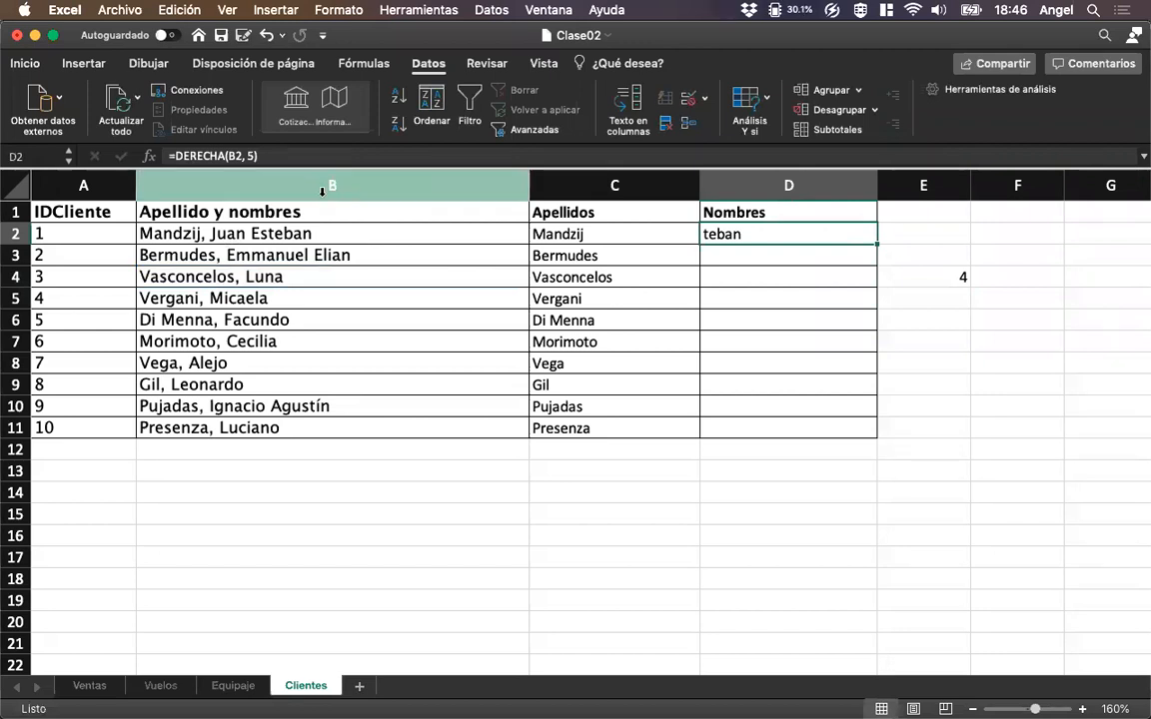
{"action": "left_click", "coordinate": [229, 155]}
{"action": "key", "text": "BackSpace"}
{"action": "key", "text": "BackSpace"}
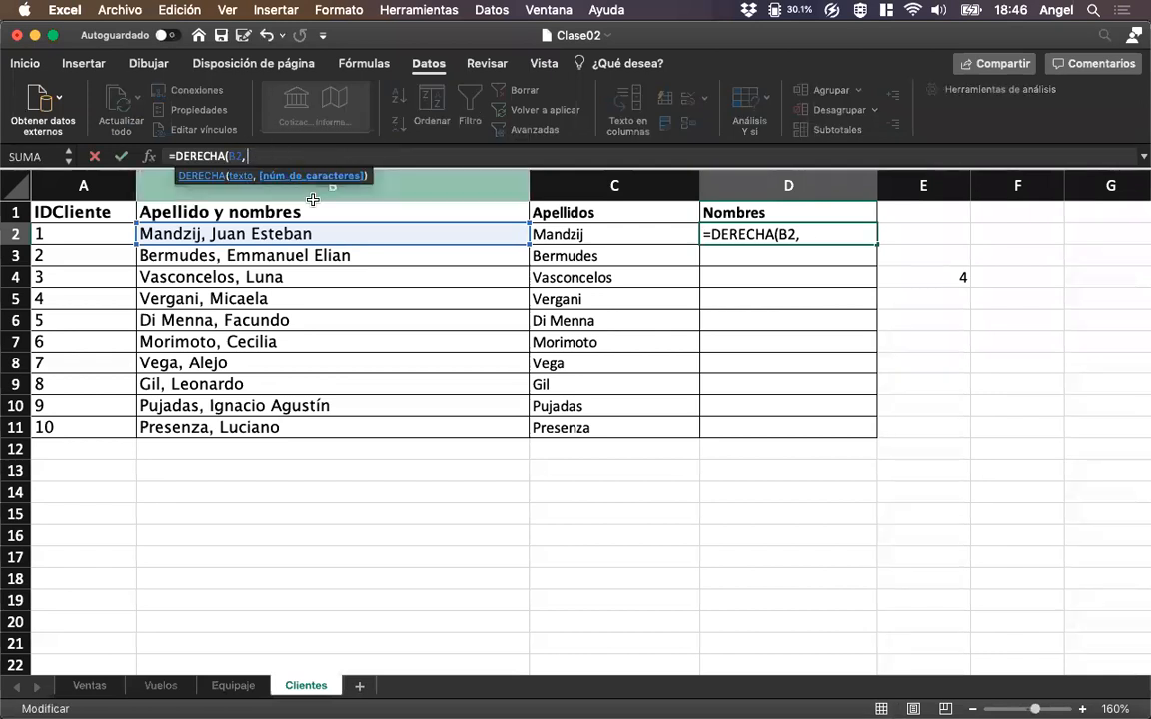
{"action": "type", "text": "LARGO(B2)"}
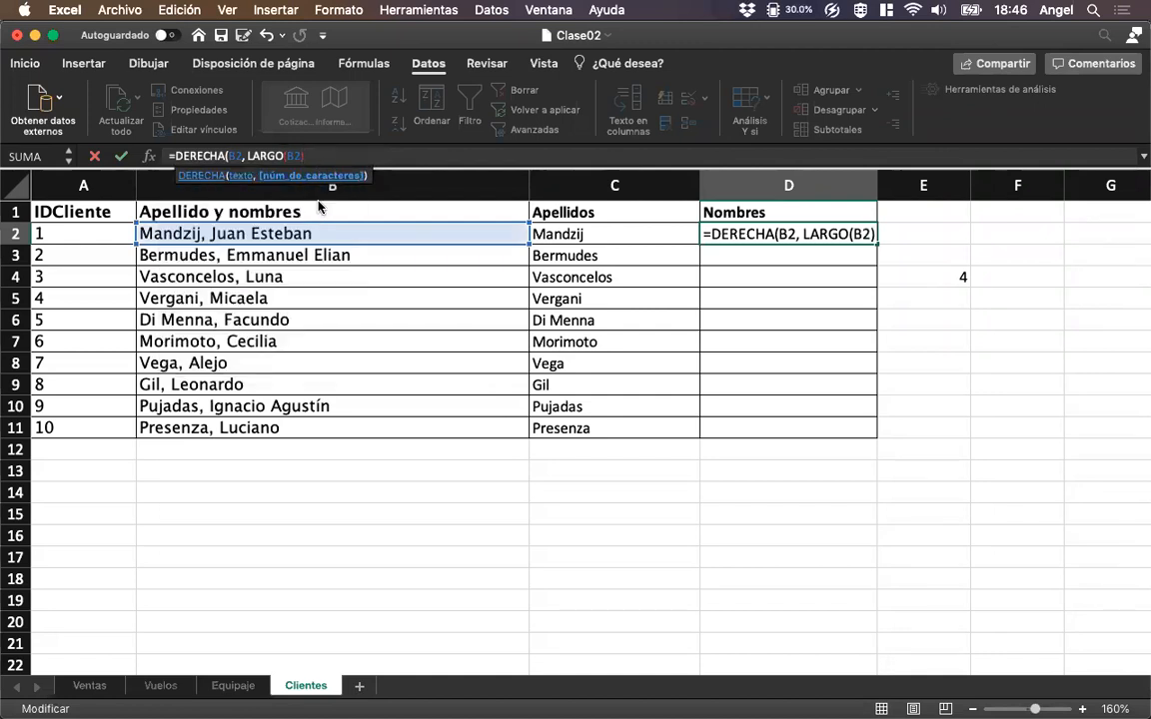
{"action": "type", "text": "-"}
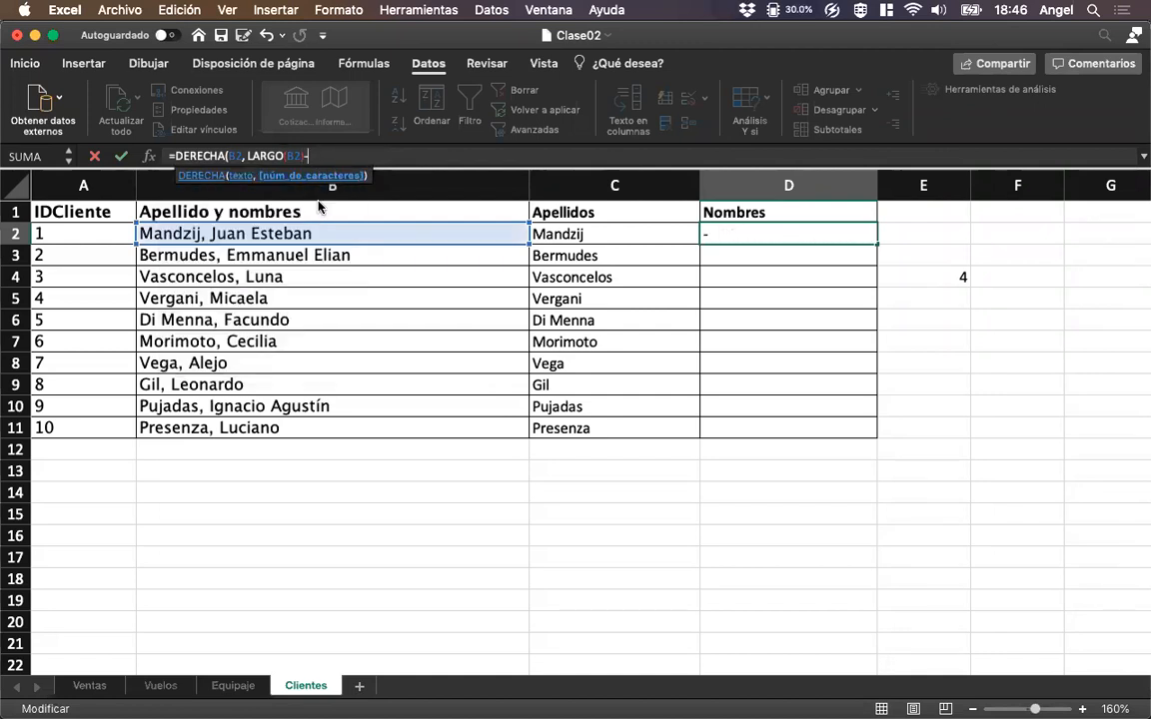
{"action": "type", "text": "ENCONTRAR"}
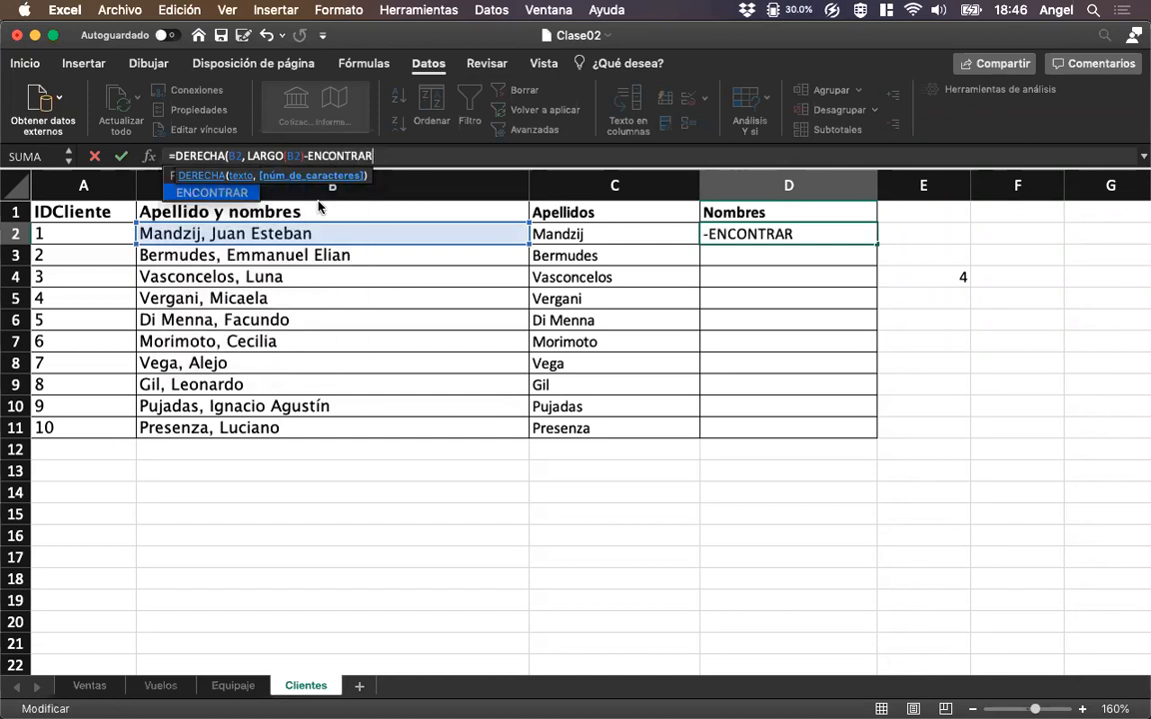
{"action": "type", "text": "(\",\","}
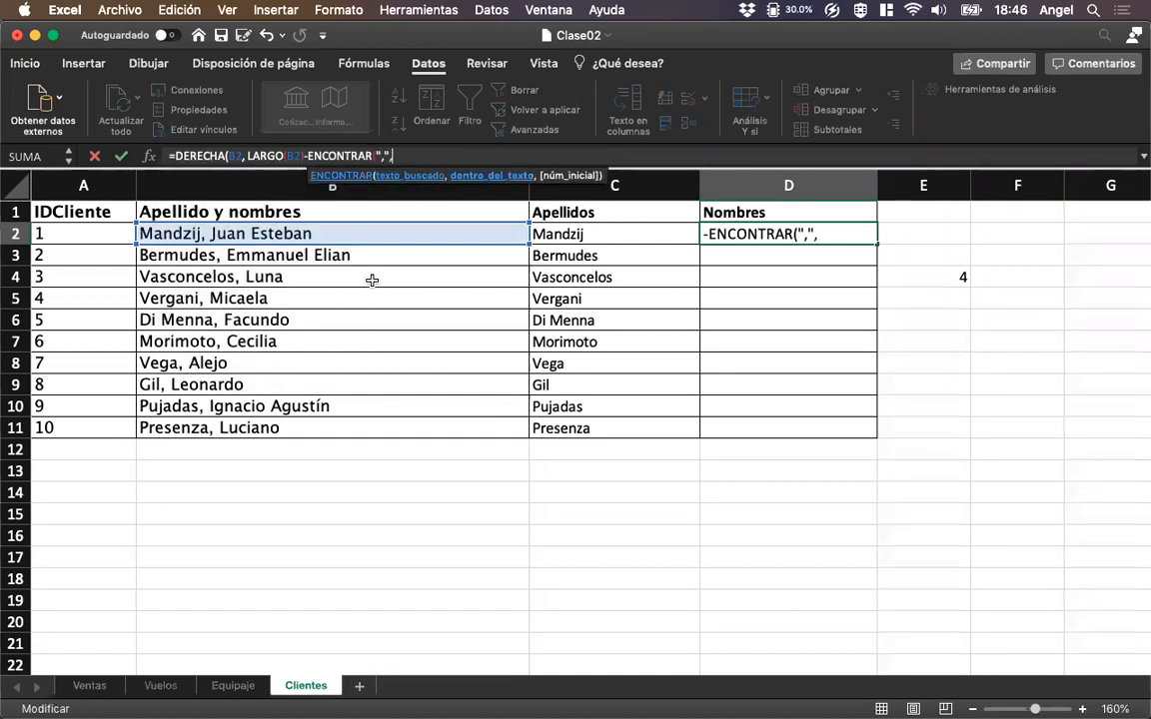
{"action": "left_click", "coordinate": [303, 232]}
{"action": "type", "text": ")-1"}
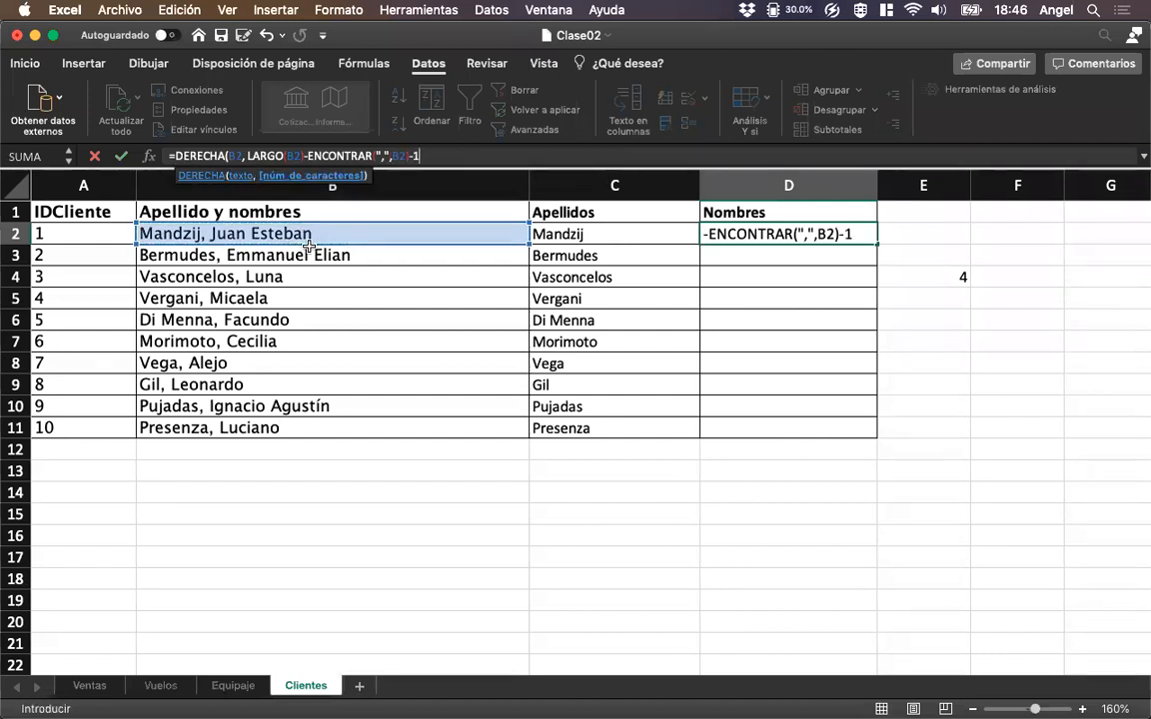
{"action": "type", "text": ")"}
{"action": "key", "text": "Return"}
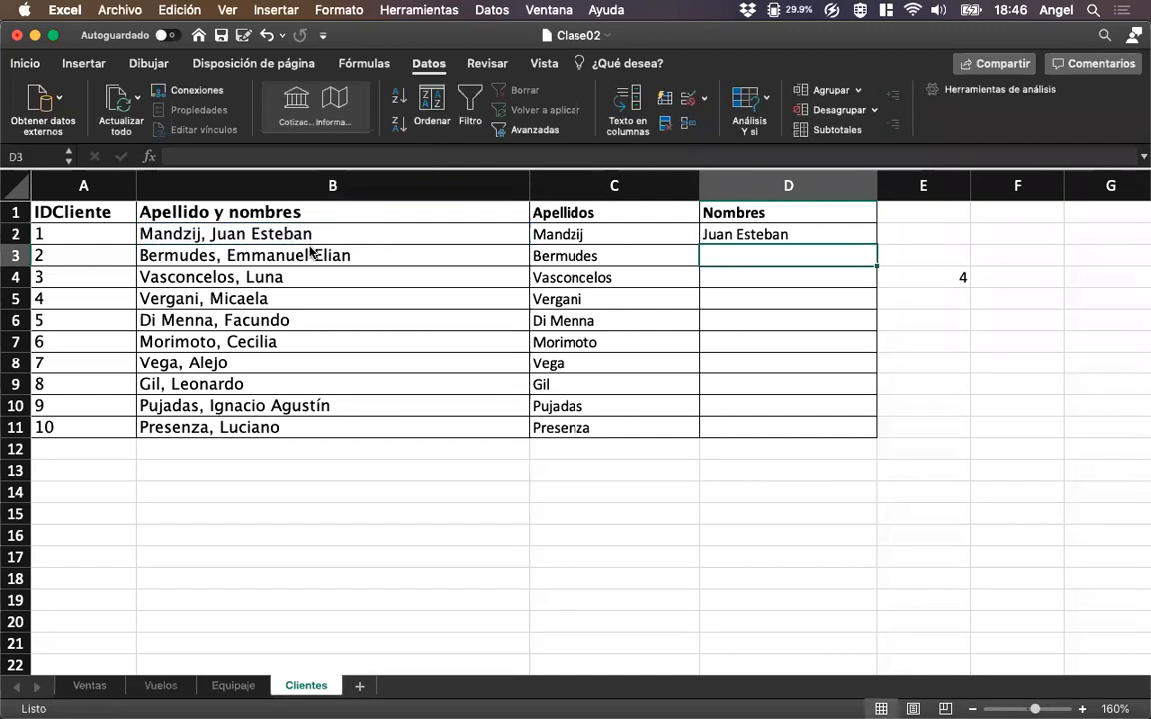
Fill the Nombres formula from D2 down through D11 and delete the helper formula from E4.
{"action": "key", "text": "Up"}
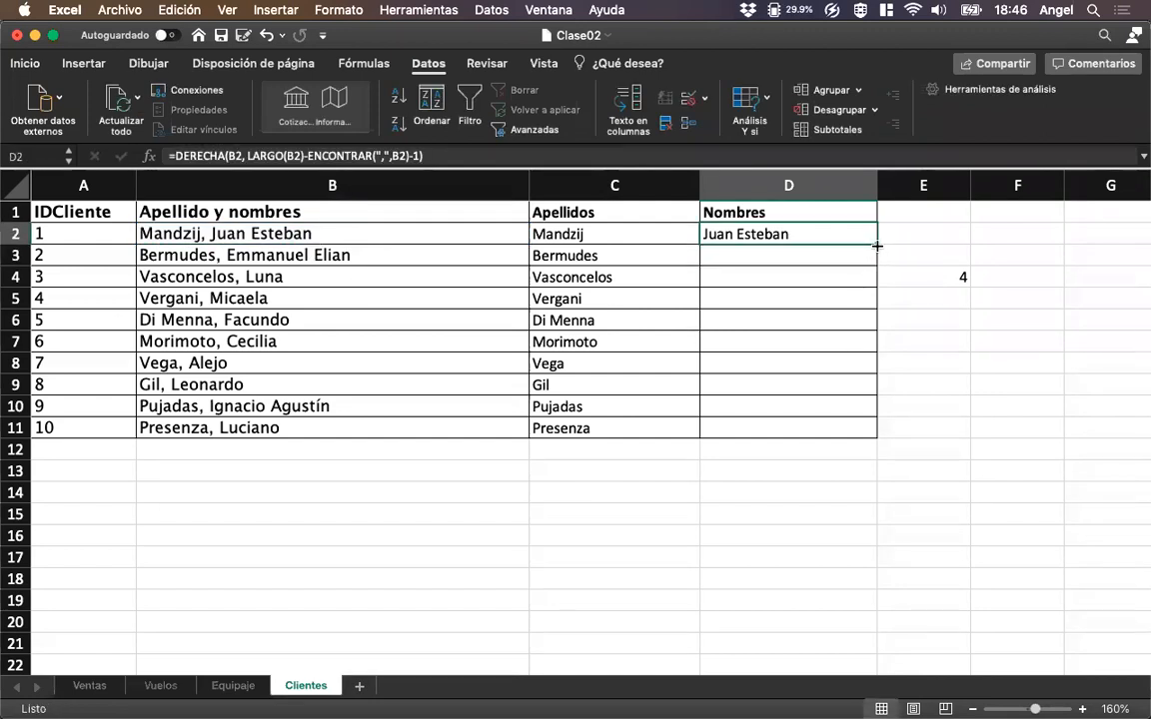
{"action": "left_click_drag", "start_coordinate": [877, 245], "coordinate": [870, 436]}
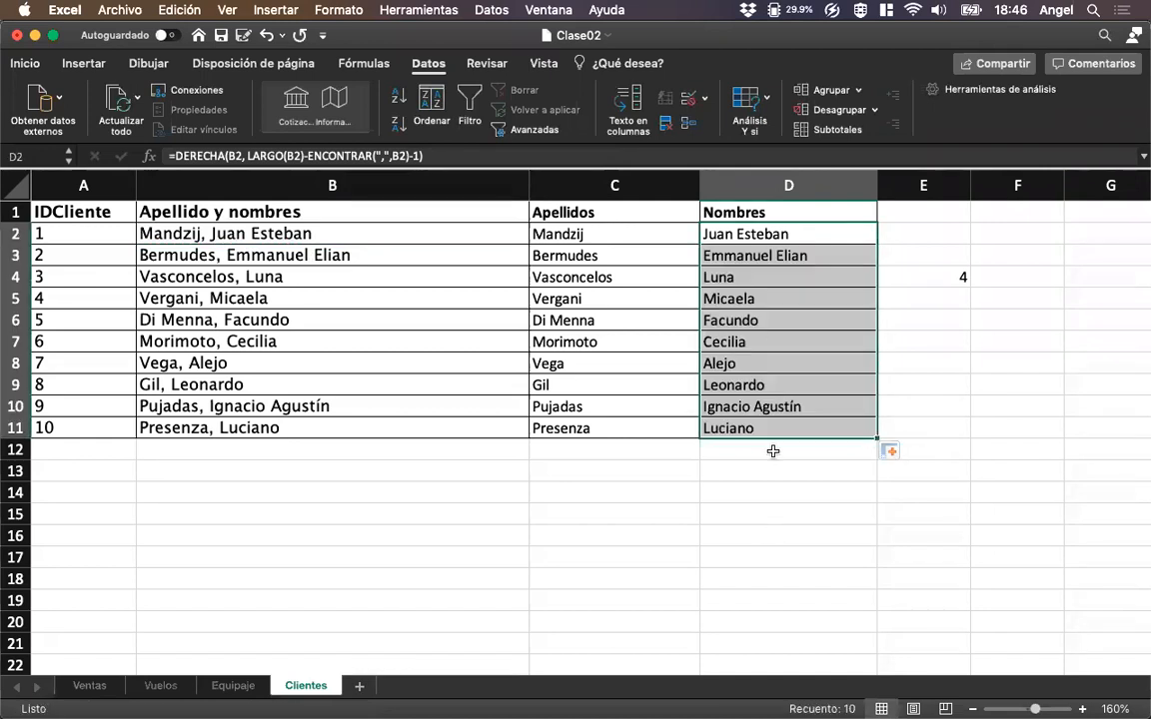
{"action": "left_click", "coordinate": [922, 284]}
{"action": "key", "text": "Delete"}
Review the Apellidos formula in C2 and the Nombres formula in D2 against the full name in B2.
{"action": "key", "text": "Left"}
{"action": "key", "text": "Left"}
{"action": "key", "text": "Up"}
{"action": "key", "text": "Up"}
{"action": "key", "text": "Right"}
{"action": "key", "text": "Left"}
{"action": "key", "text": "Left"}
{"action": "key", "text": "Right"}
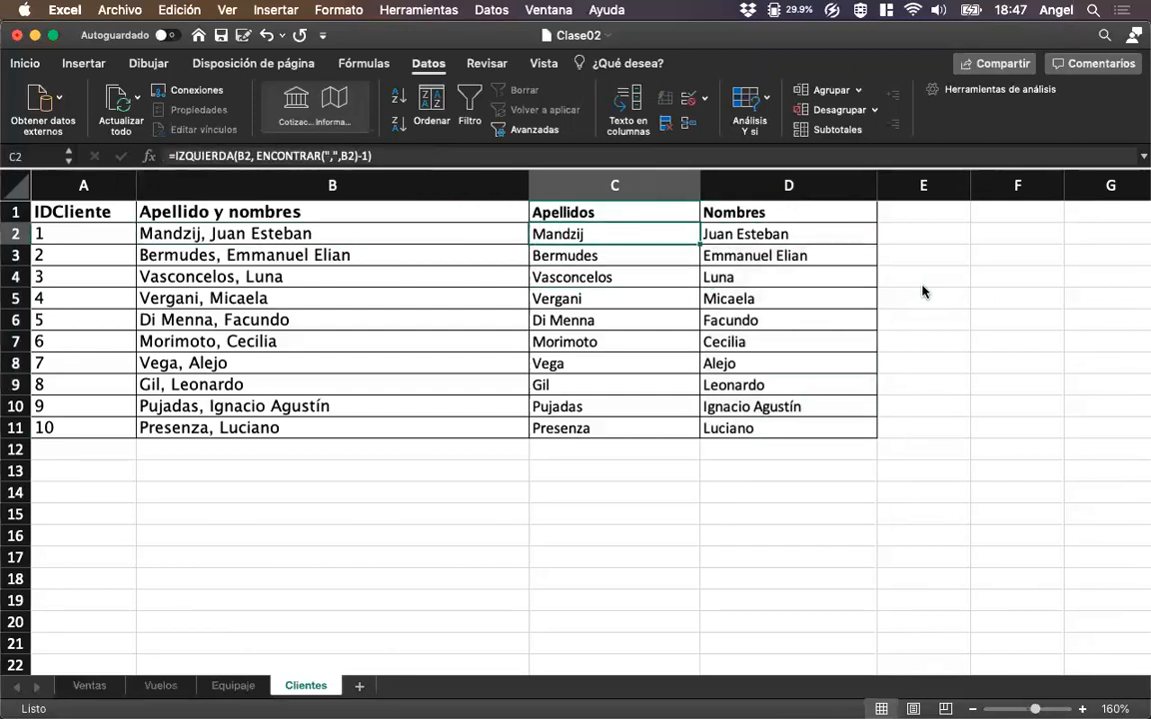
{"action": "key", "text": "Right"}
{"action": "key", "text": "Left"}
{"action": "key", "text": "Left"}
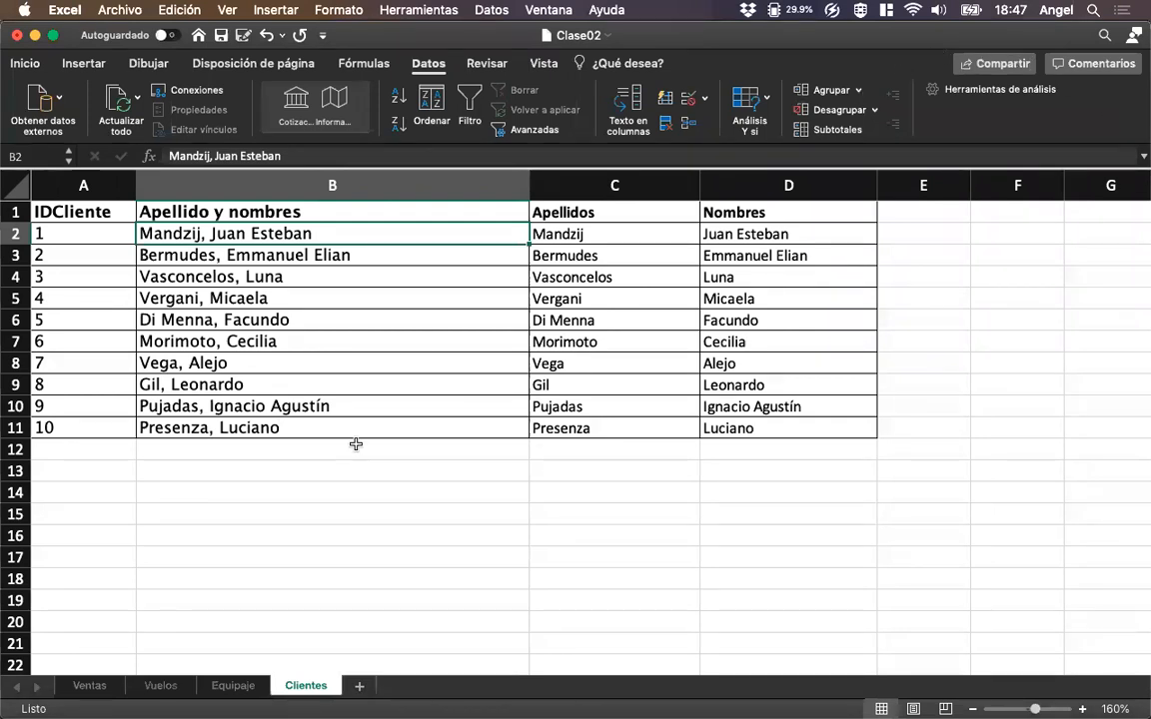
{"action": "scroll", "coordinate": [314, 447], "scroll_direction": "up", "scroll_amount": 1}
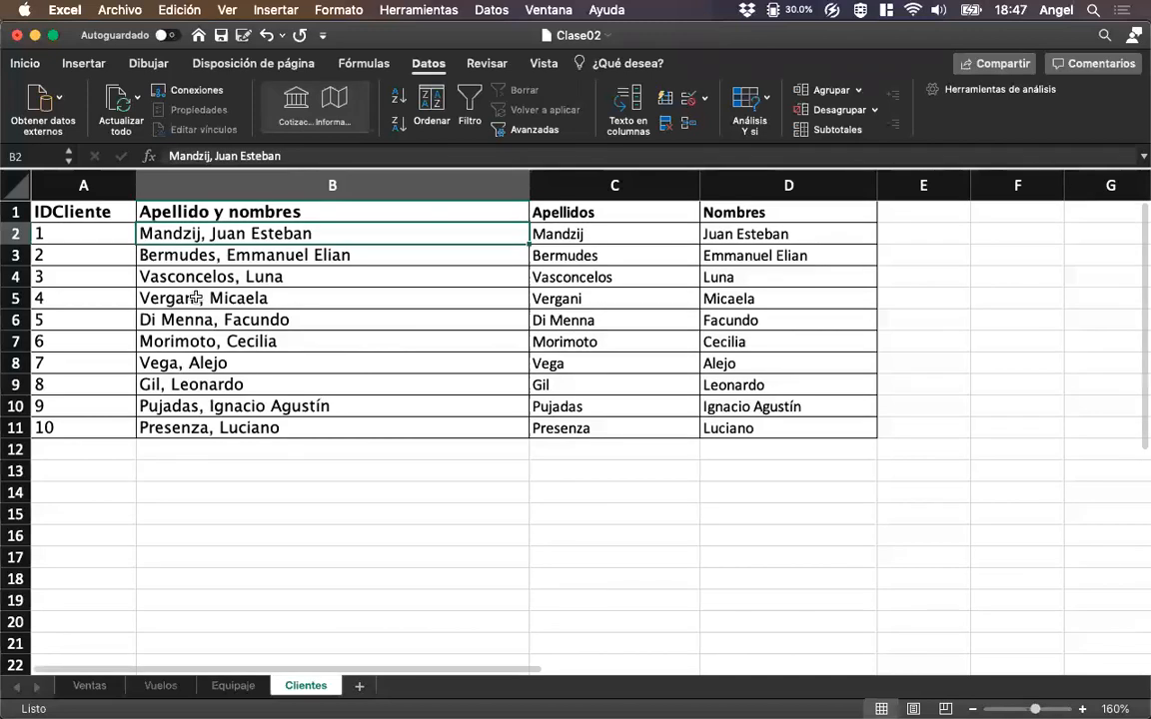
Compare the IDCliente column in Clientes with the IDCliente and Apellido cells of the first sale in Ventas.
{"action": "left_click", "coordinate": [96, 240]}
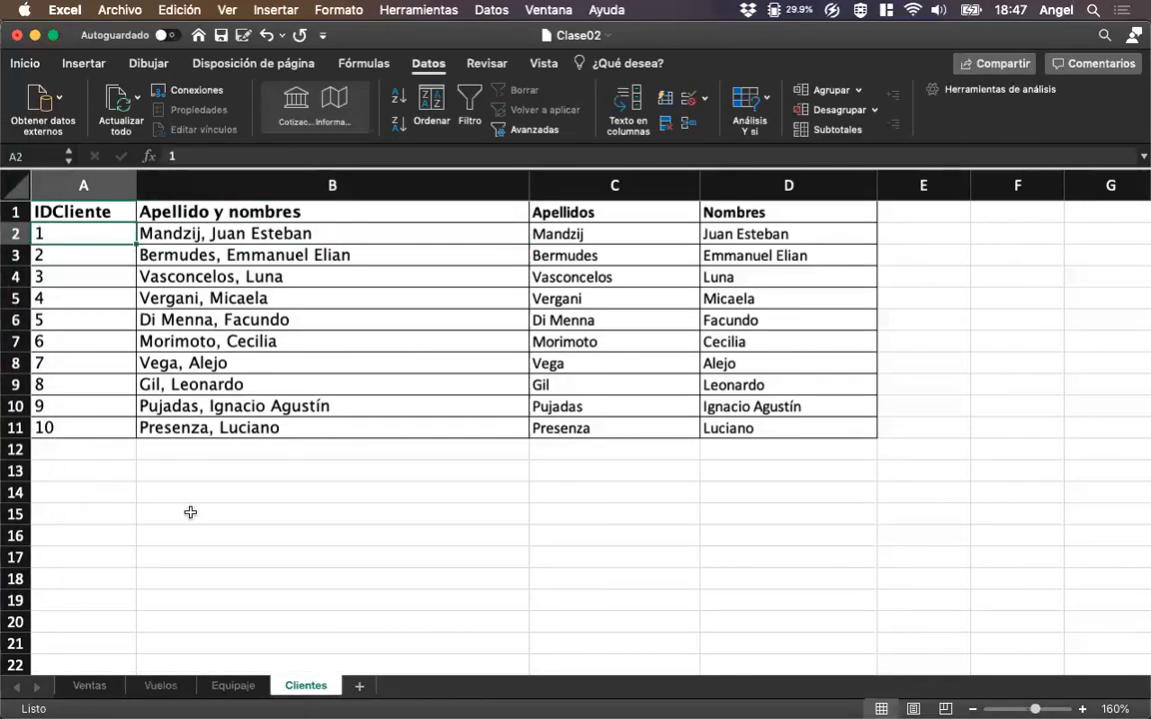
{"action": "left_click", "coordinate": [89, 685]}
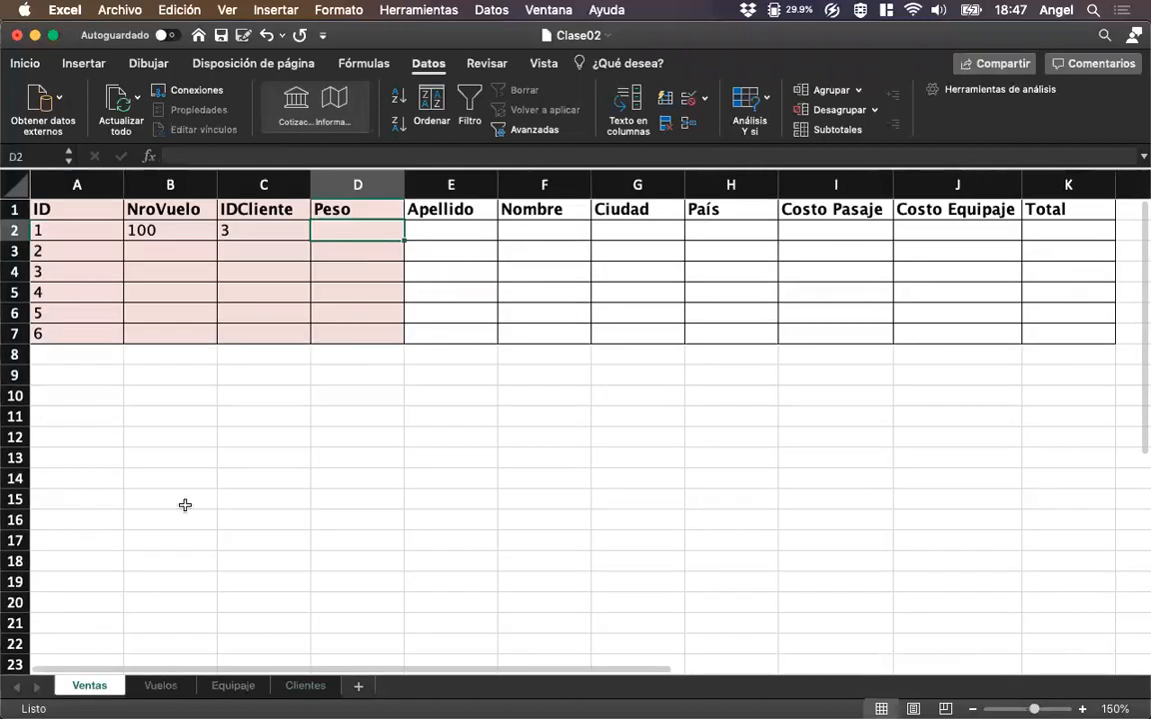
{"action": "left_click", "coordinate": [243, 229]}
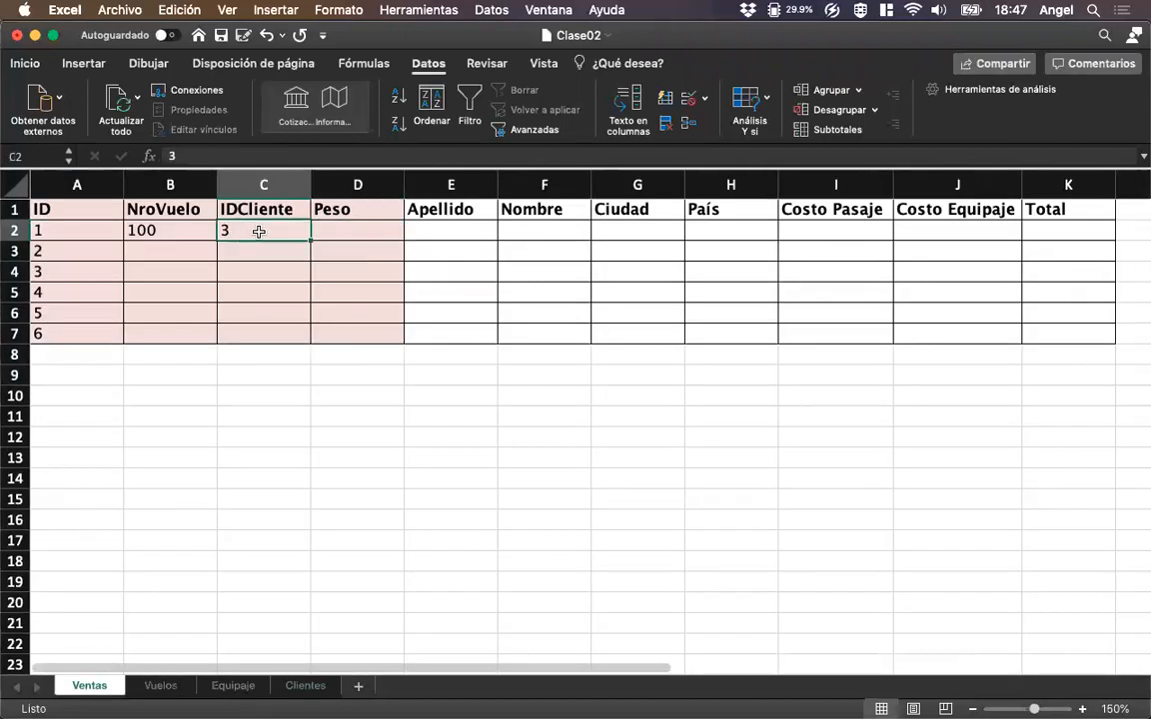
{"action": "left_click", "coordinate": [430, 233]}
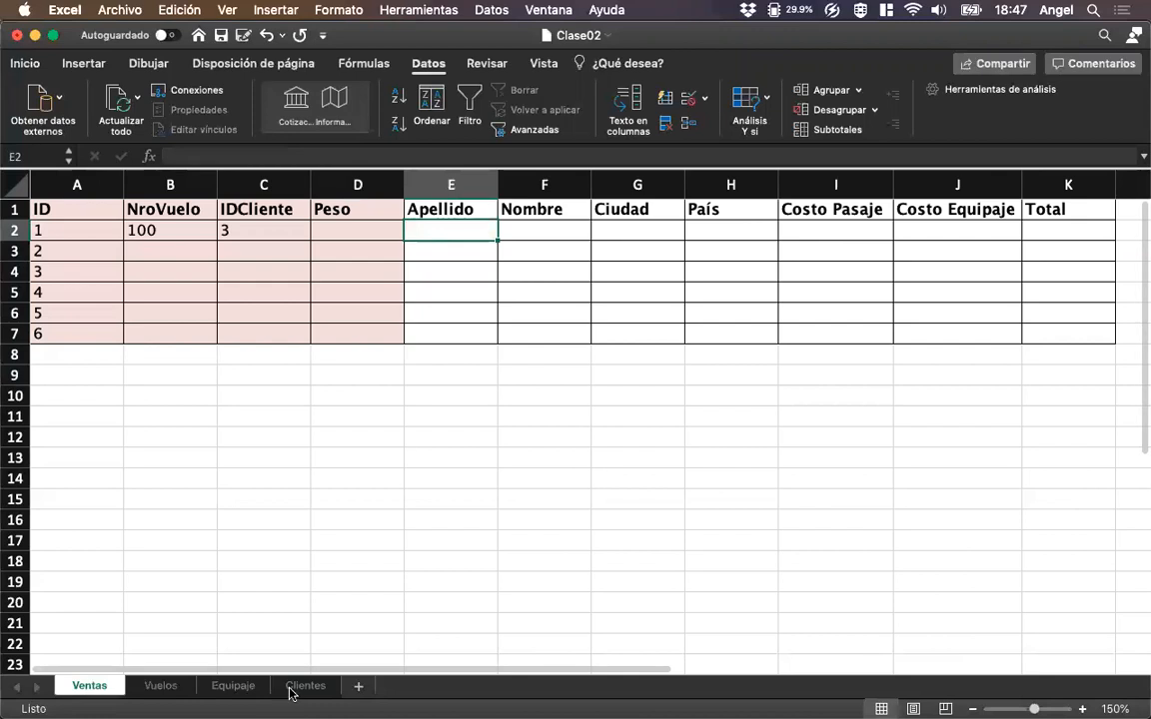
{"action": "left_click", "coordinate": [292, 688]}
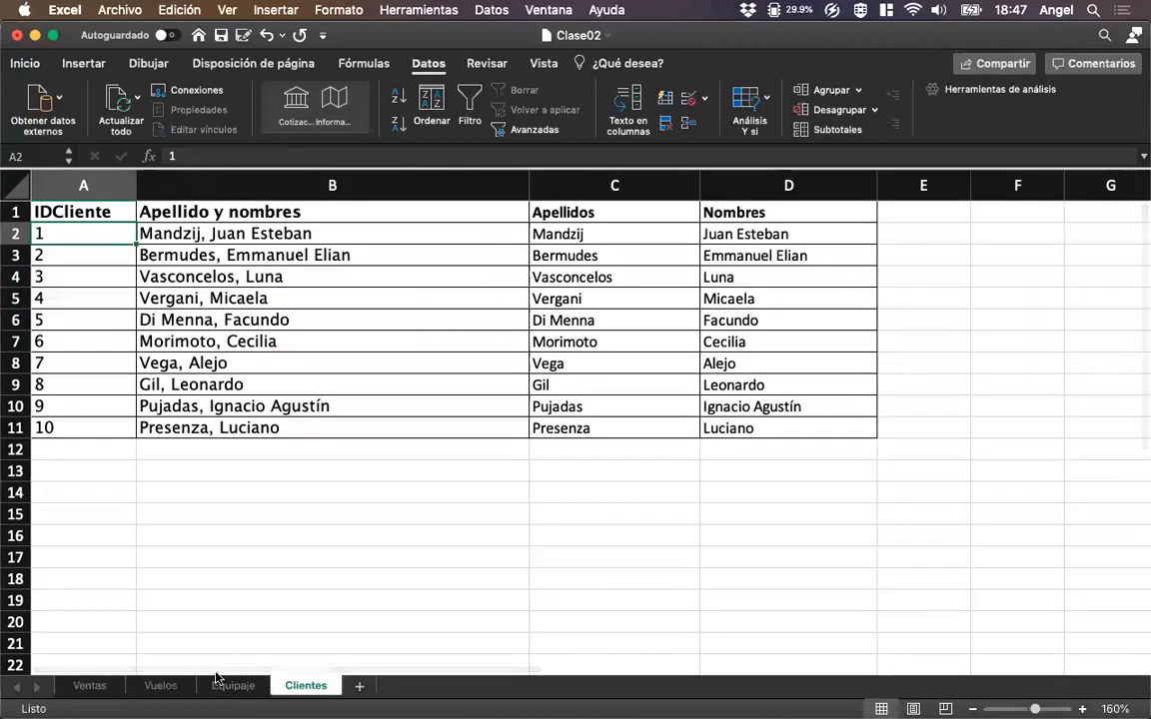
{"action": "left_click", "coordinate": [92, 686]}
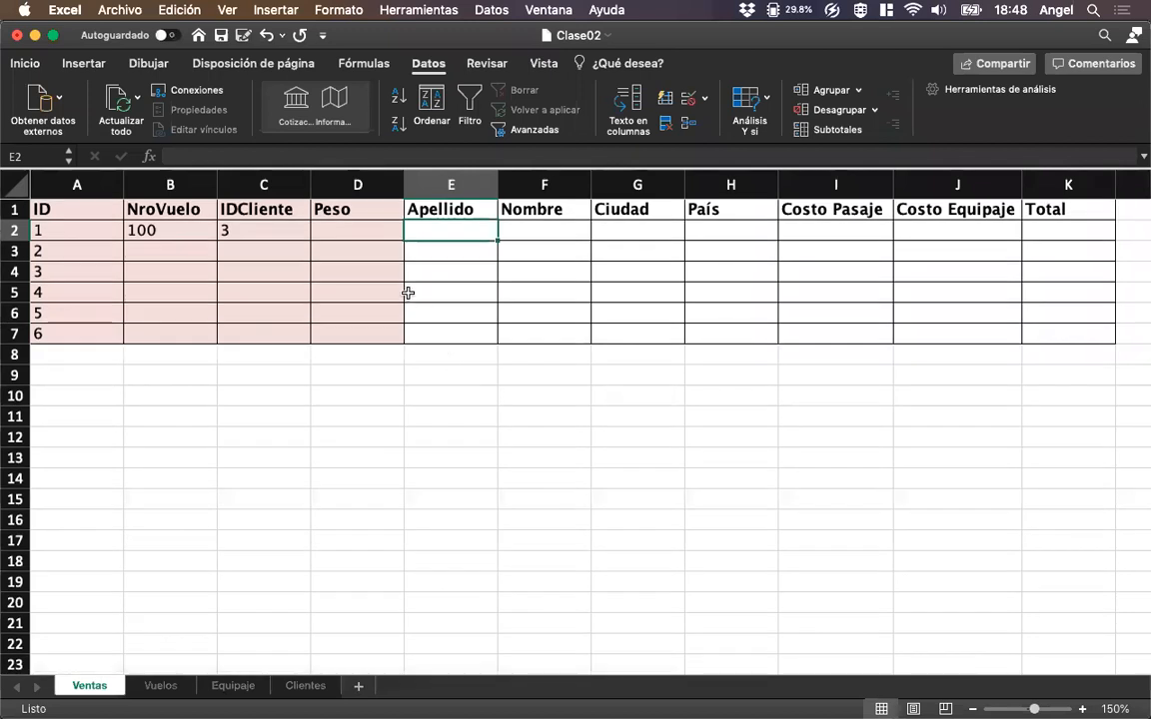
Begin a BUSCARV formula in the Apellido cell E2 of Ventas with IDCliente cell C2 as the lookup value.
{"action": "left_click", "coordinate": [278, 230]}
{"action": "left_click", "coordinate": [445, 229]}
{"action": "type", "text": "="}
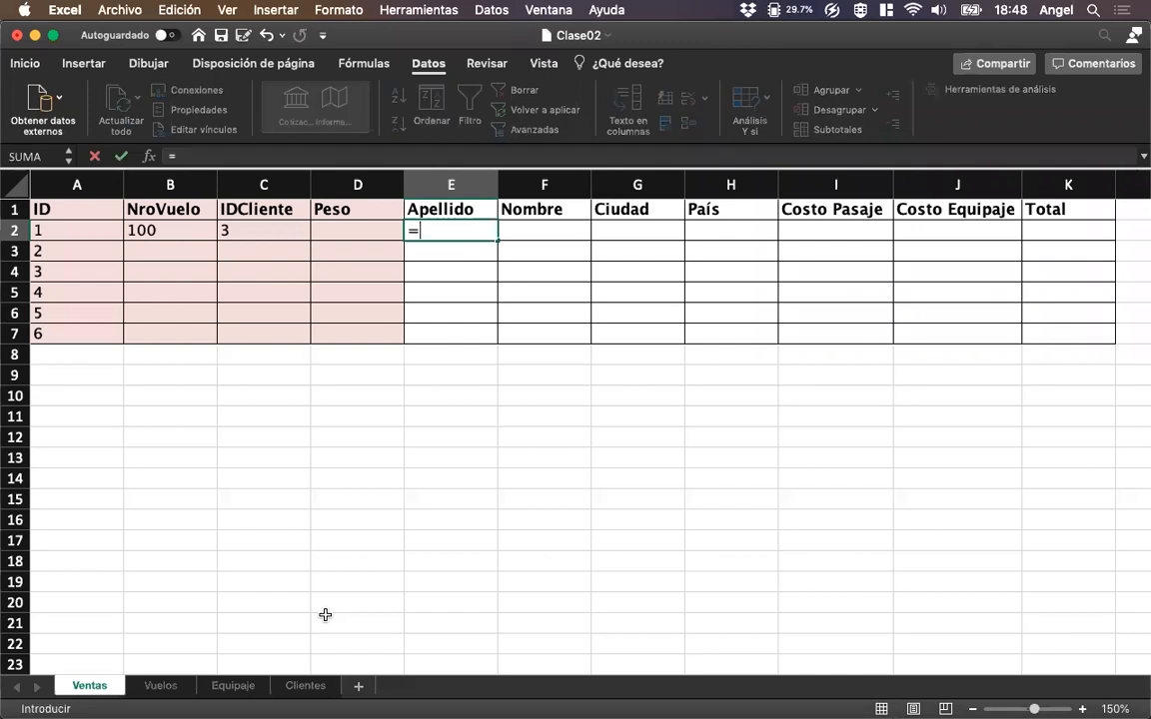
{"action": "type", "text": "Buscarv("}
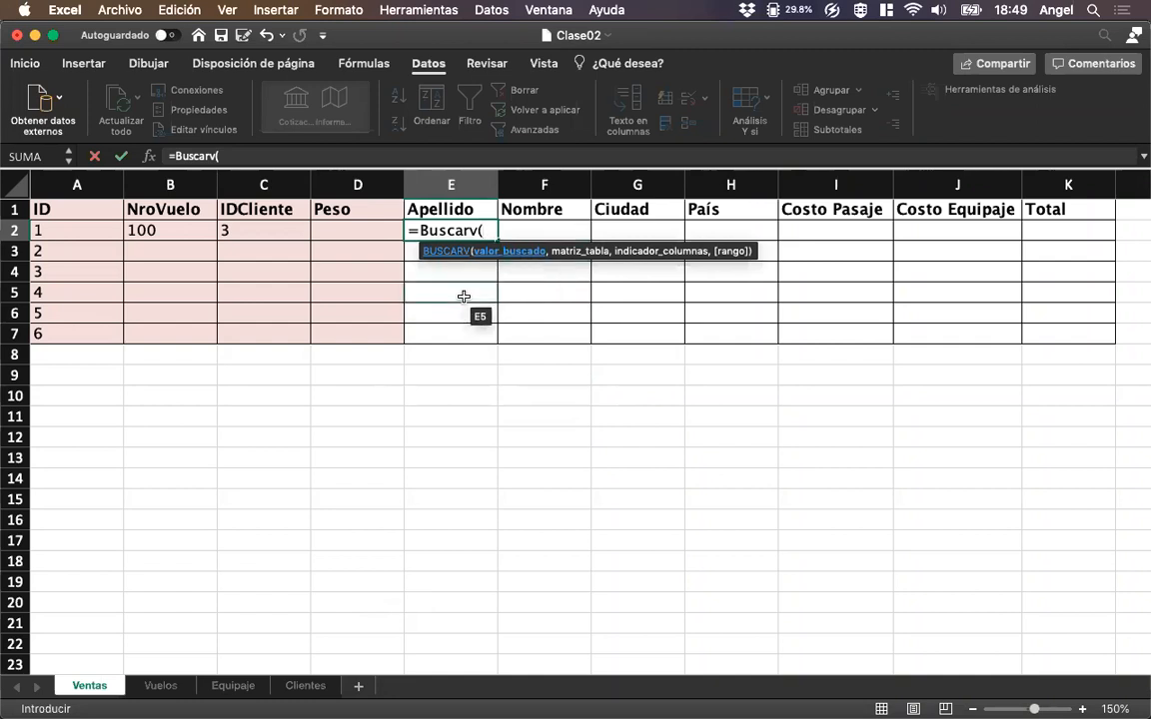
{"action": "left_click", "coordinate": [280, 232]}
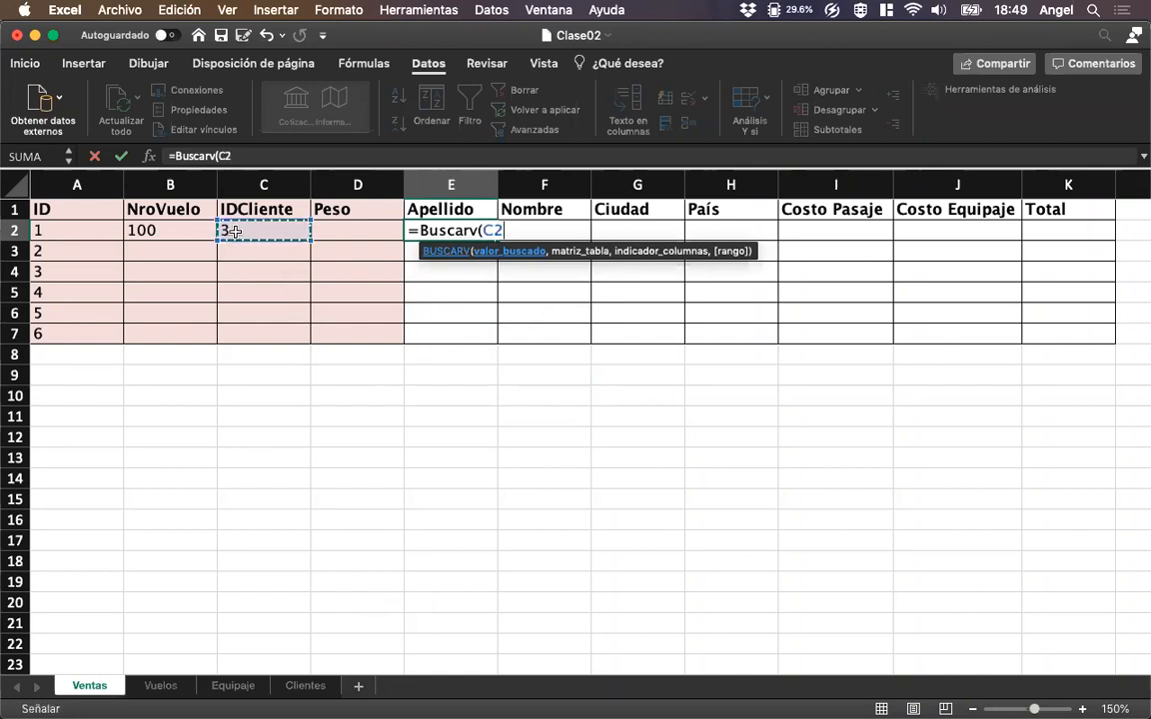
{"action": "type", "text": ","}
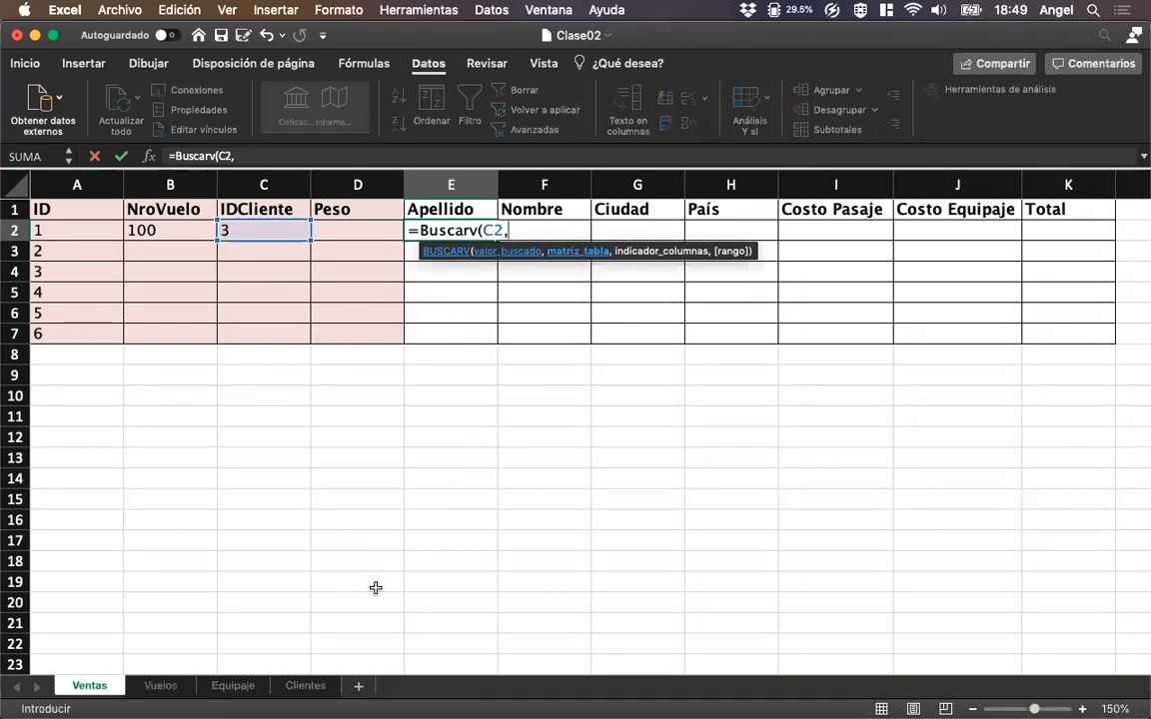
Add Clientes!A2:D11 as the BUSCARV table range and 3 as the column index for Apellidos.
{"action": "left_click", "coordinate": [306, 689]}
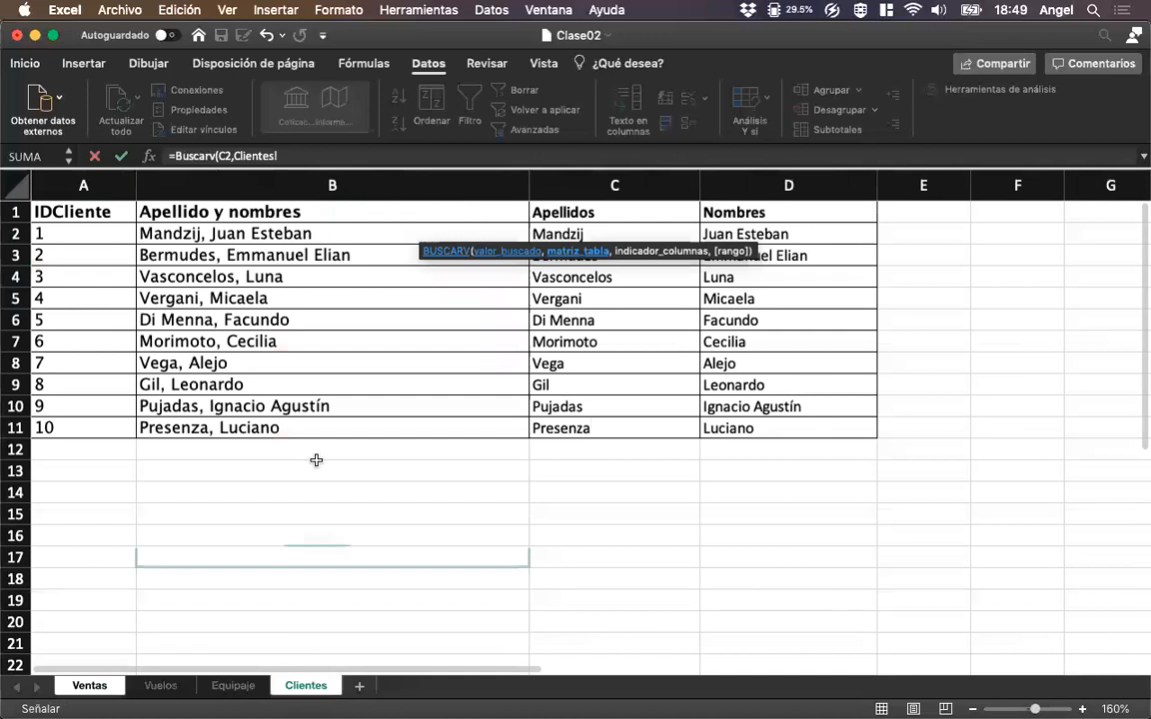
{"action": "left_click", "coordinate": [100, 236]}
{"action": "left_click_drag", "start_coordinate": [182, 241], "coordinate": [747, 431]}
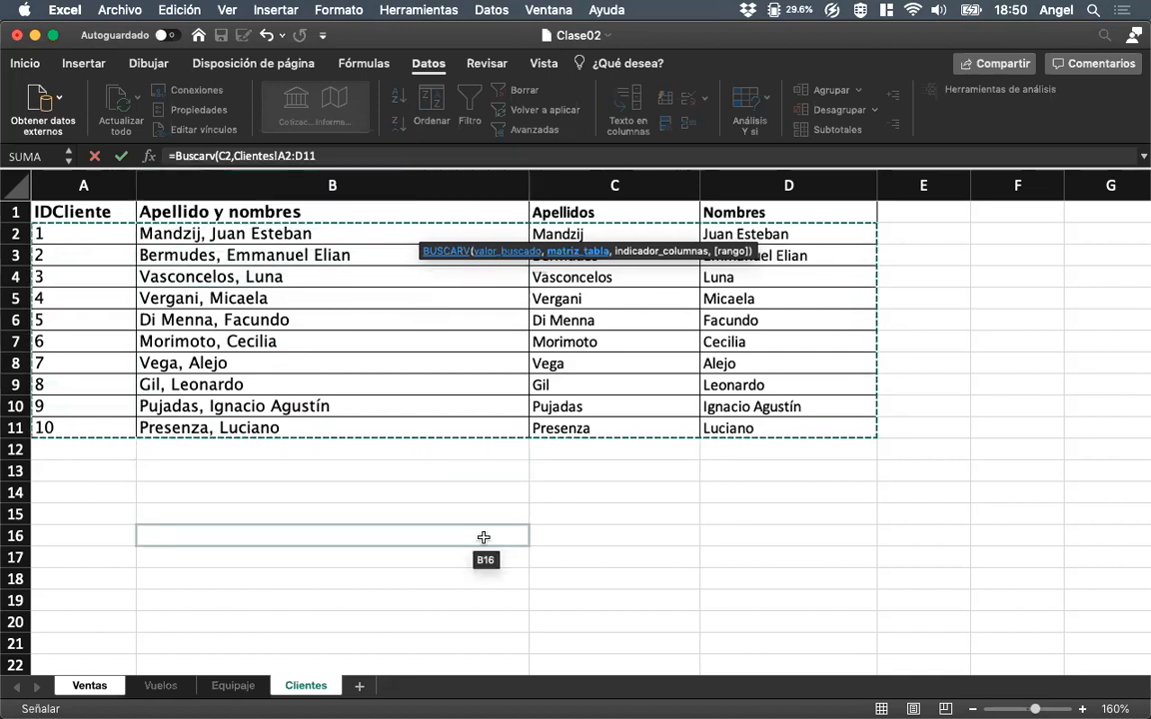
{"action": "type", "text": ","}
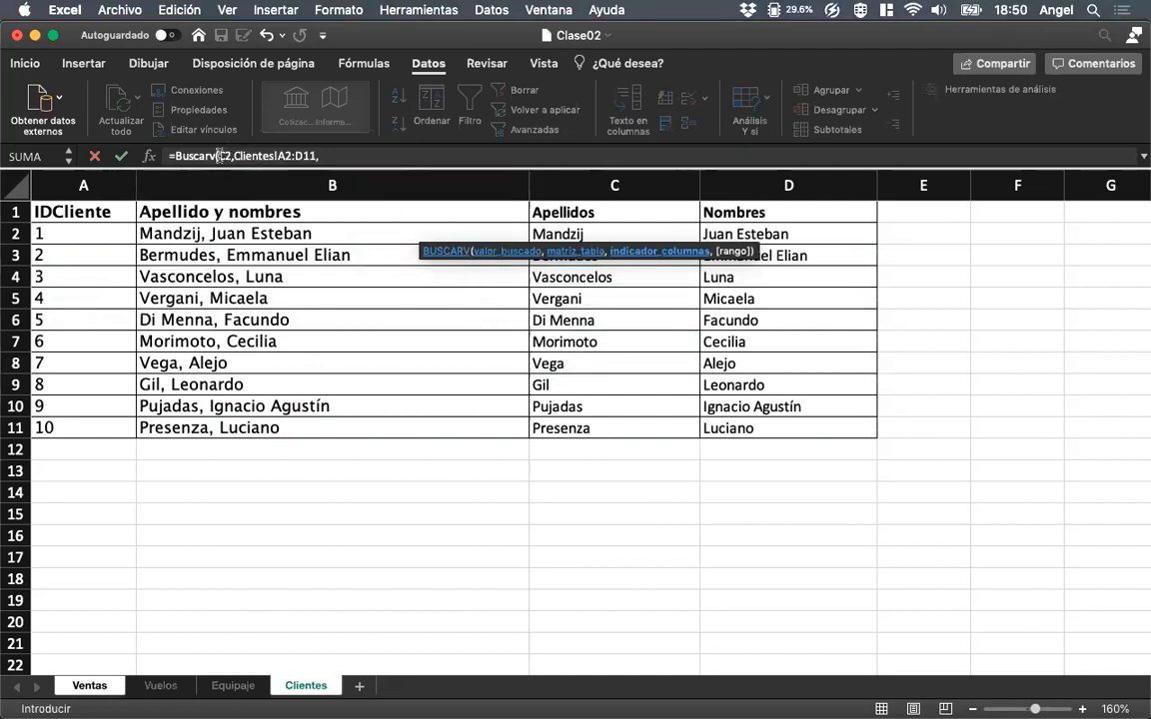
{"action": "left_click", "coordinate": [322, 156]}
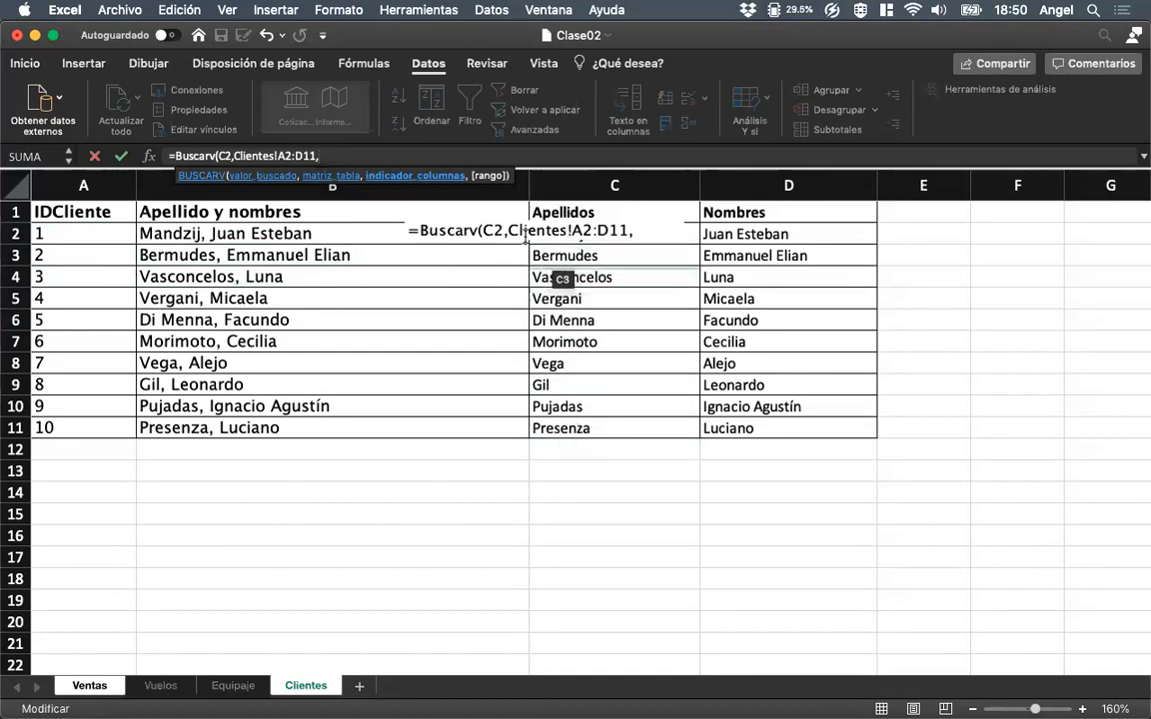
{"action": "type", "text": "3"}
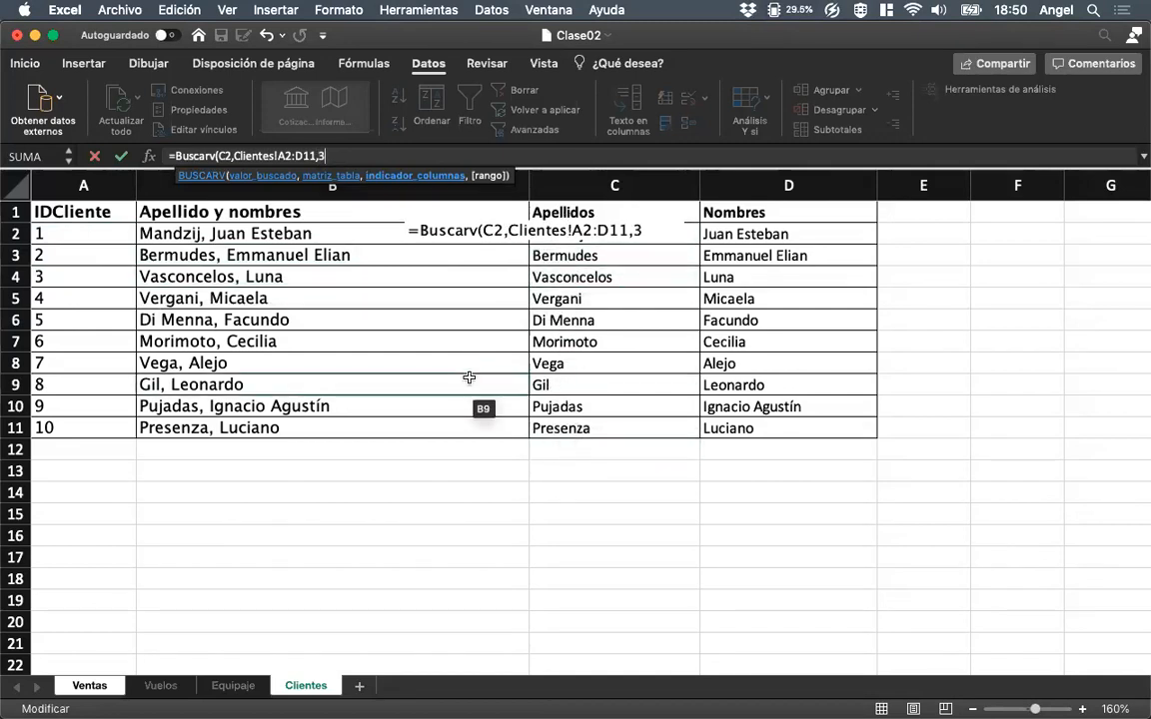
{"action": "type", "text": ","}
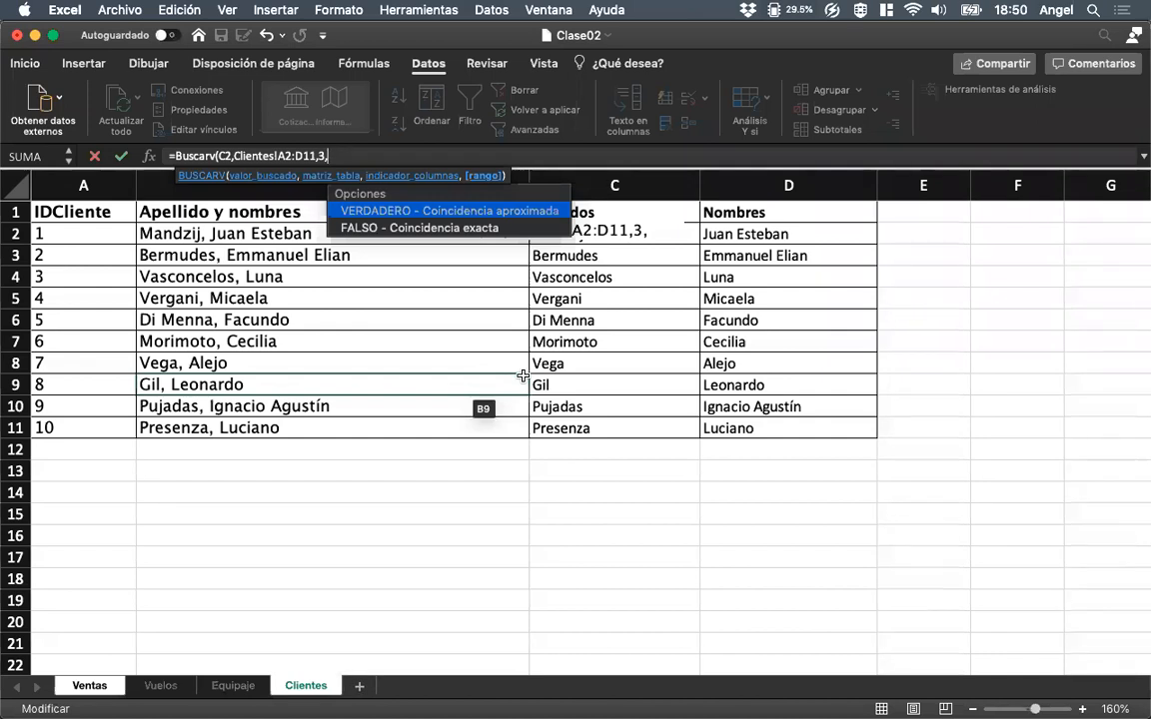
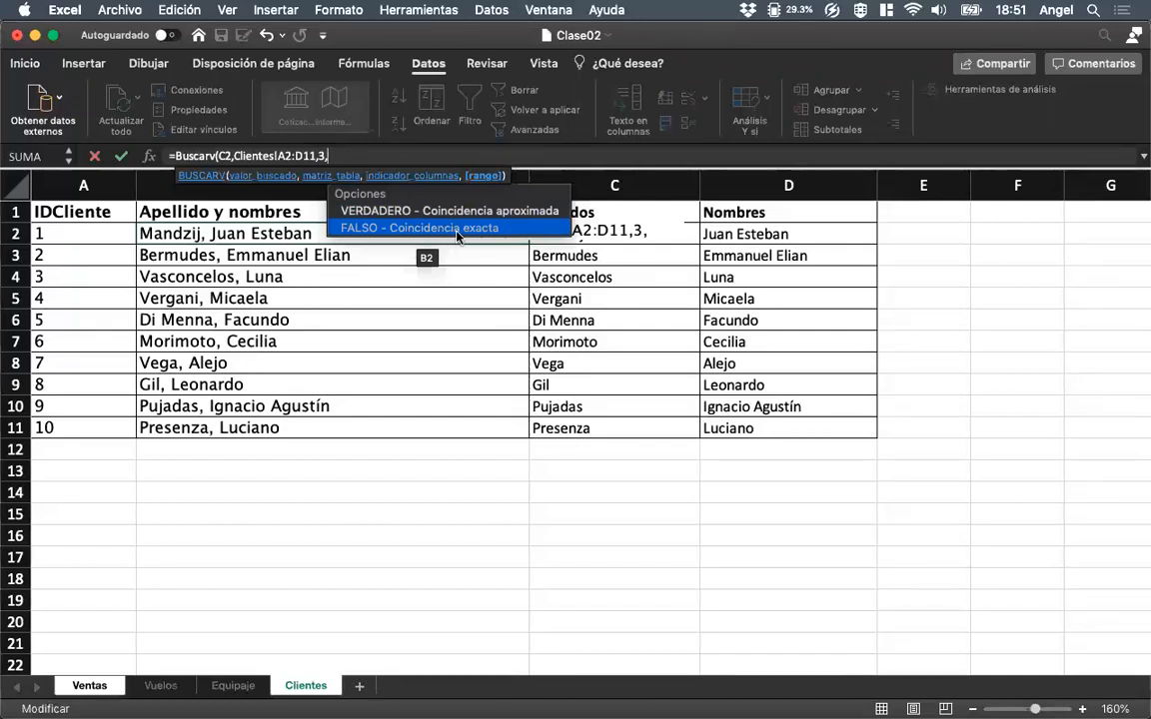
Complete the BUSCARV formula in E2 with FALSO for an exact match and widen the Apellido column.
{"action": "double_click", "coordinate": [457, 229]}
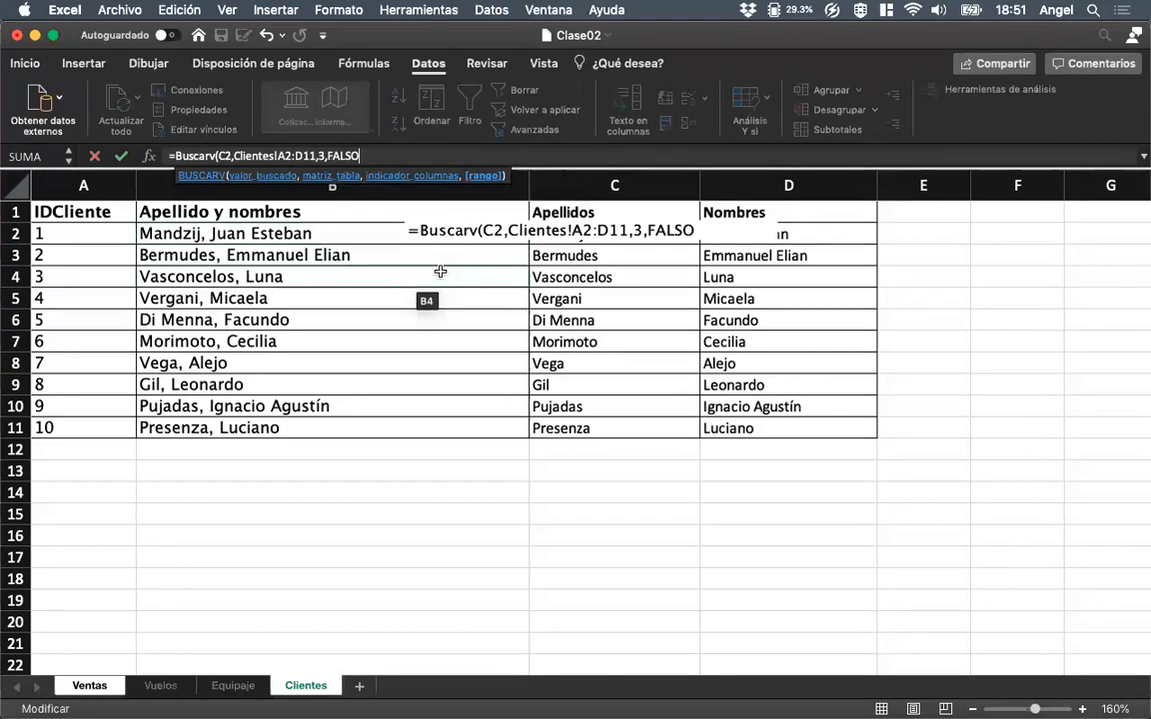
{"action": "type", "text": ")"}
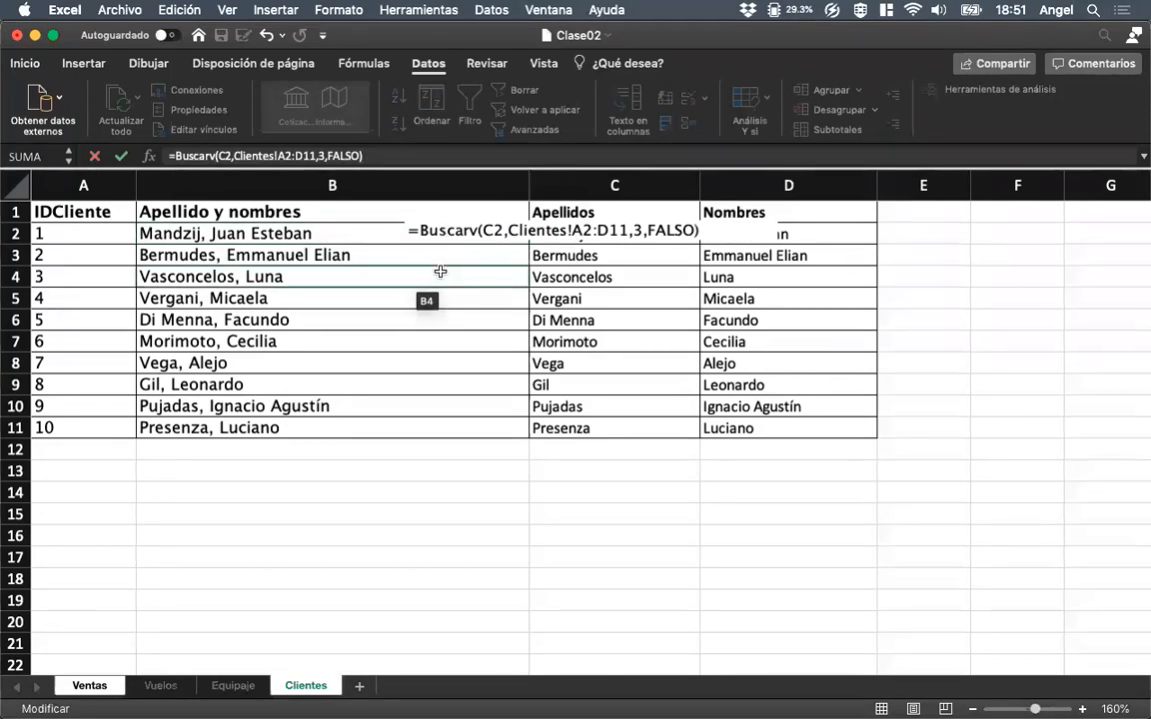
{"action": "key", "text": "Return"}
{"action": "key", "text": "Up"}
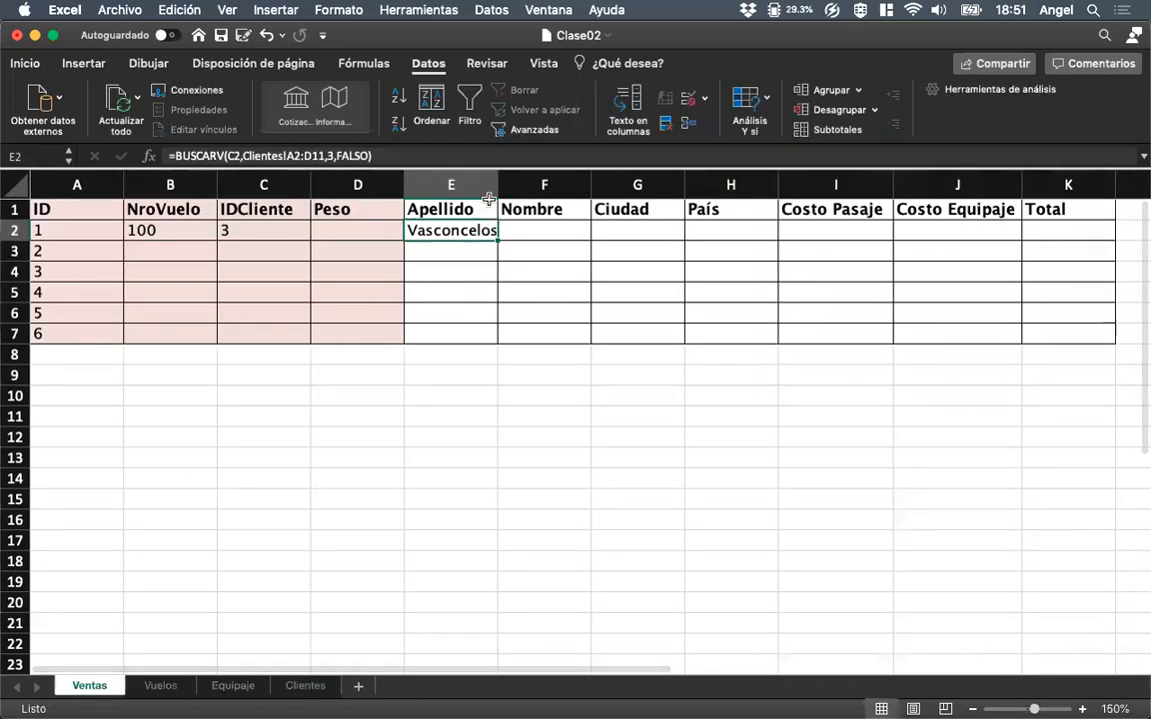
{"action": "left_click_drag", "start_coordinate": [497, 185], "coordinate": [522, 185]}
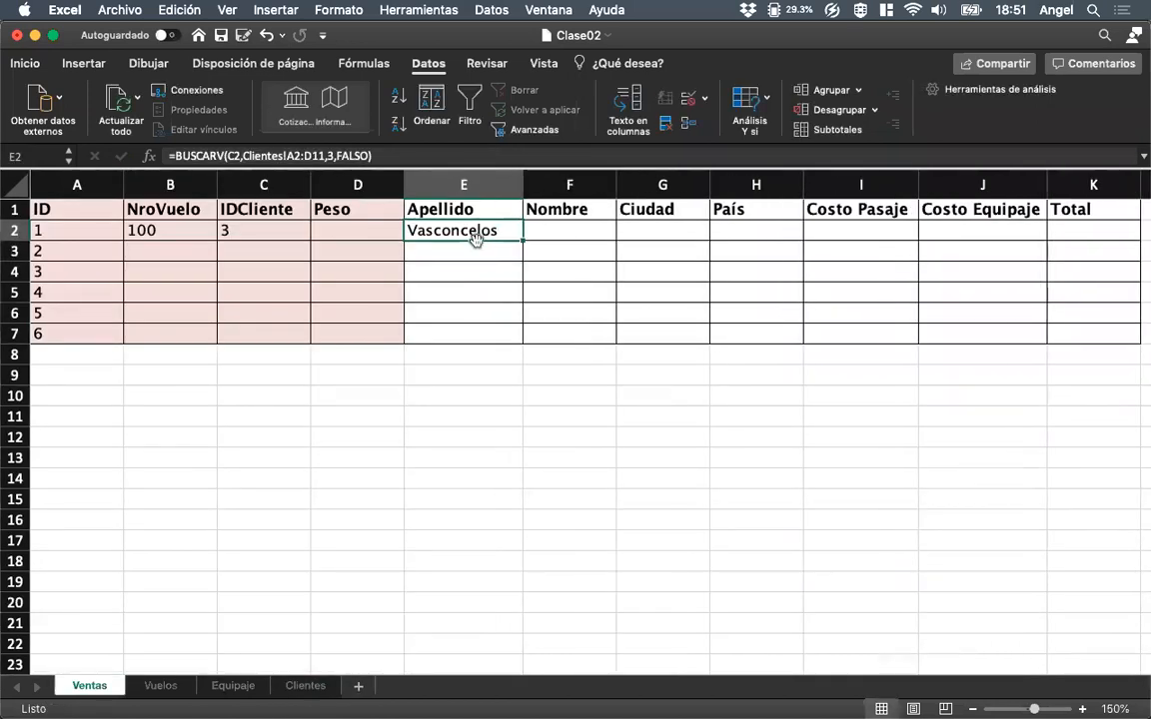
Enter the IDCliente values 4, 6, 7, 1 and 2 in cells C3 to C7 of Ventas.
{"action": "left_click", "coordinate": [140, 252]}
{"action": "key", "text": "Right"}
{"action": "type", "text": "4"}
{"action": "key", "text": "Return"}
{"action": "type", "text": "6"}
{"action": "key", "text": "Return"}
{"action": "type", "text": "7"}
{"action": "key", "text": "Return"}
{"action": "type", "text": "1"}
{"action": "key", "text": "Return"}
{"action": "type", "text": "2"}
{"action": "key", "text": "Return"}
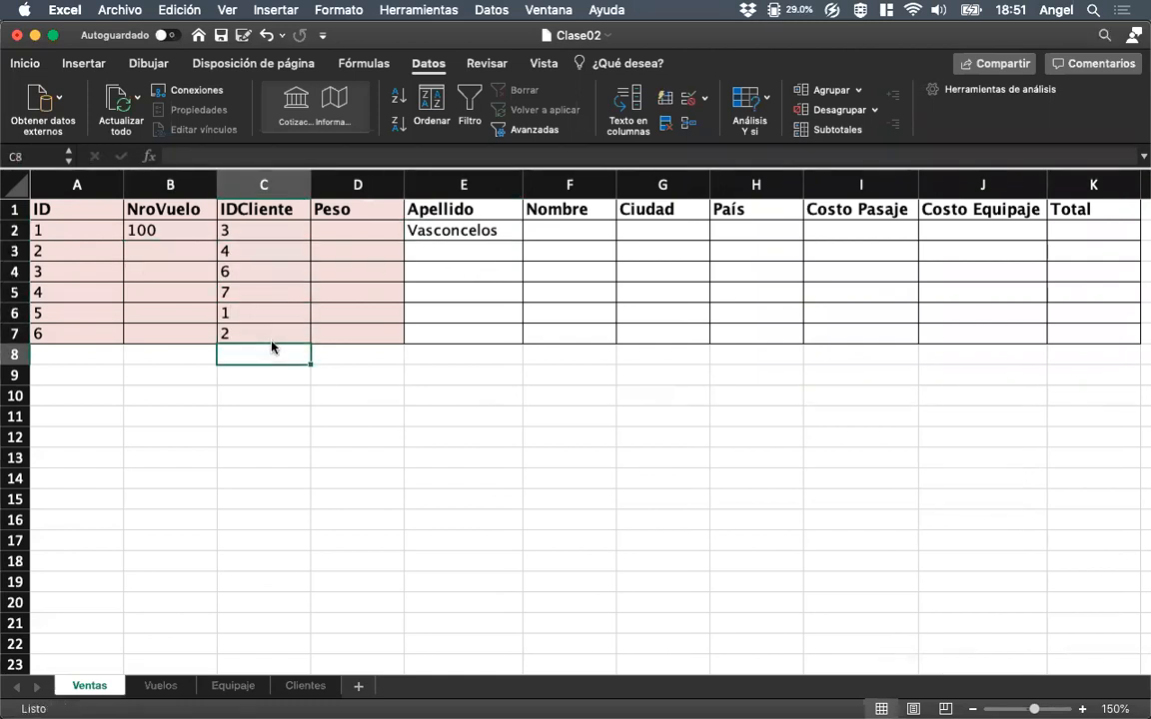
Fill the Apellido formula from E2 down to E7 with its table range still relative.
{"action": "key", "text": "Up"}
{"action": "key", "text": "Right"}
{"action": "key", "text": "Up"}
{"action": "key", "text": "Up"}
{"action": "key", "text": "Up"}
{"action": "key", "text": "Up"}
{"action": "key", "text": "Up"}
{"action": "key", "text": "Right"}
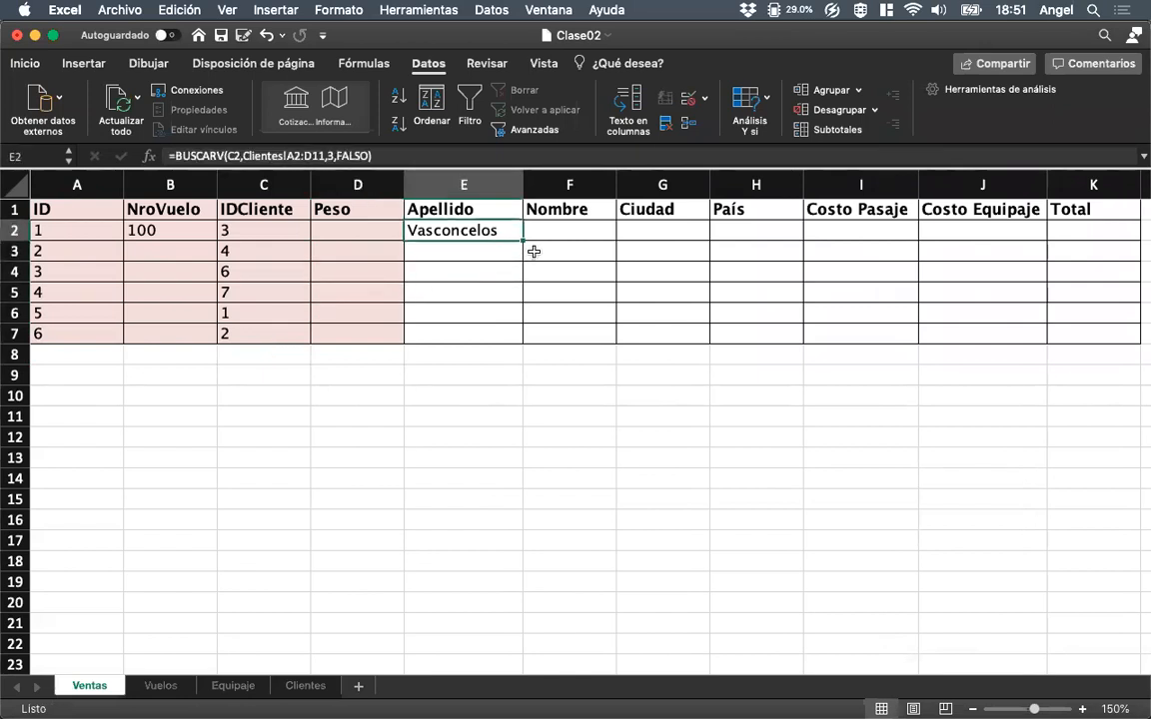
{"action": "left_click_drag", "start_coordinate": [522, 240], "coordinate": [521, 341]}
{"action": "left_click", "coordinate": [498, 409]}
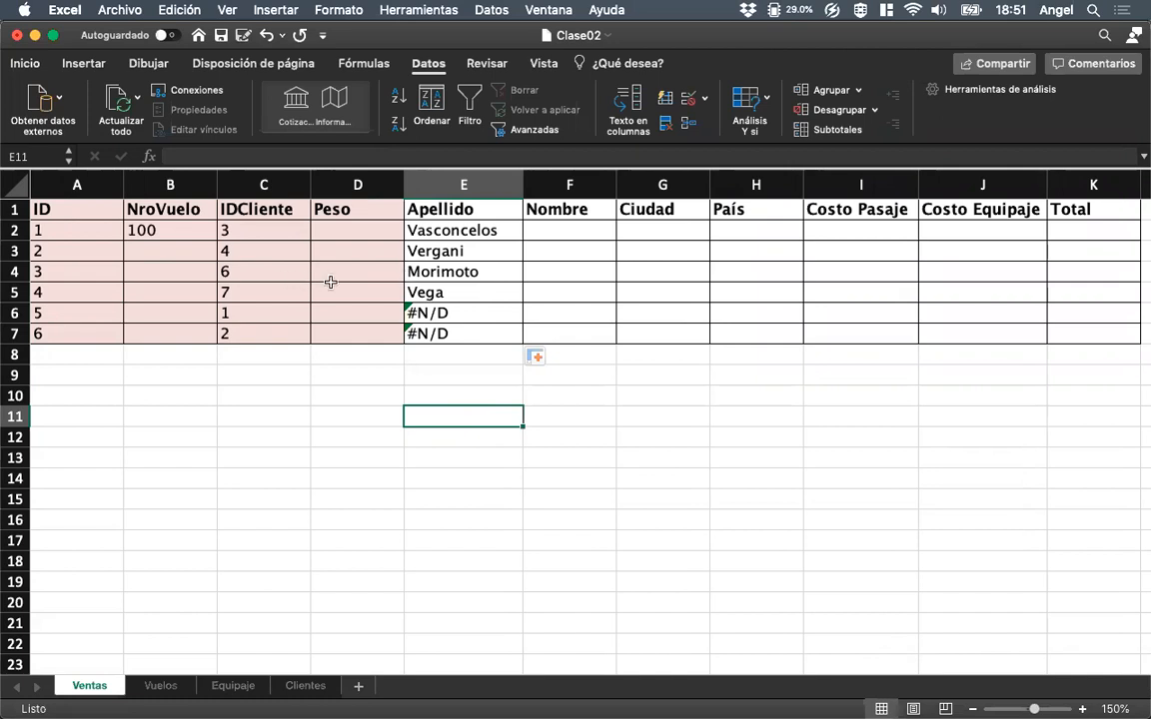
Test the copied lookup by setting the second sale's IDCliente in C3 to 1, 2 and finally 1 again.
{"action": "left_click", "coordinate": [255, 257]}
{"action": "type", "text": "1"}
{"action": "key", "text": "Return"}
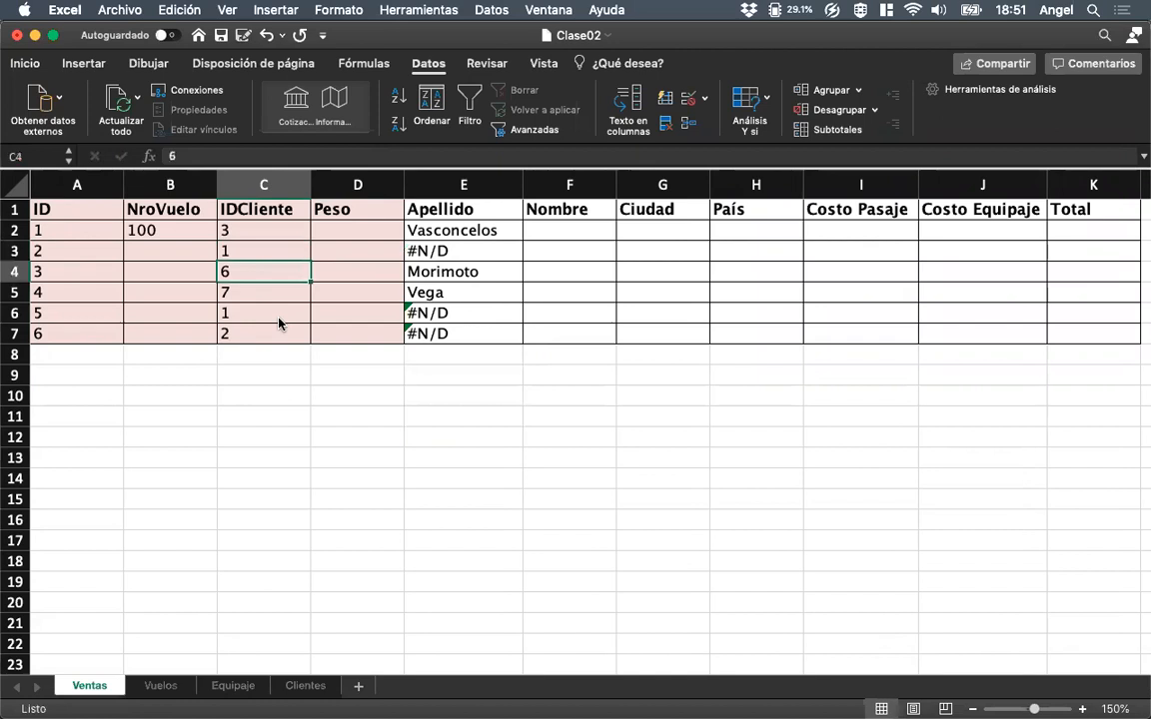
{"action": "key", "text": "Up"}
{"action": "type", "text": "2"}
{"action": "key", "text": "Return"}
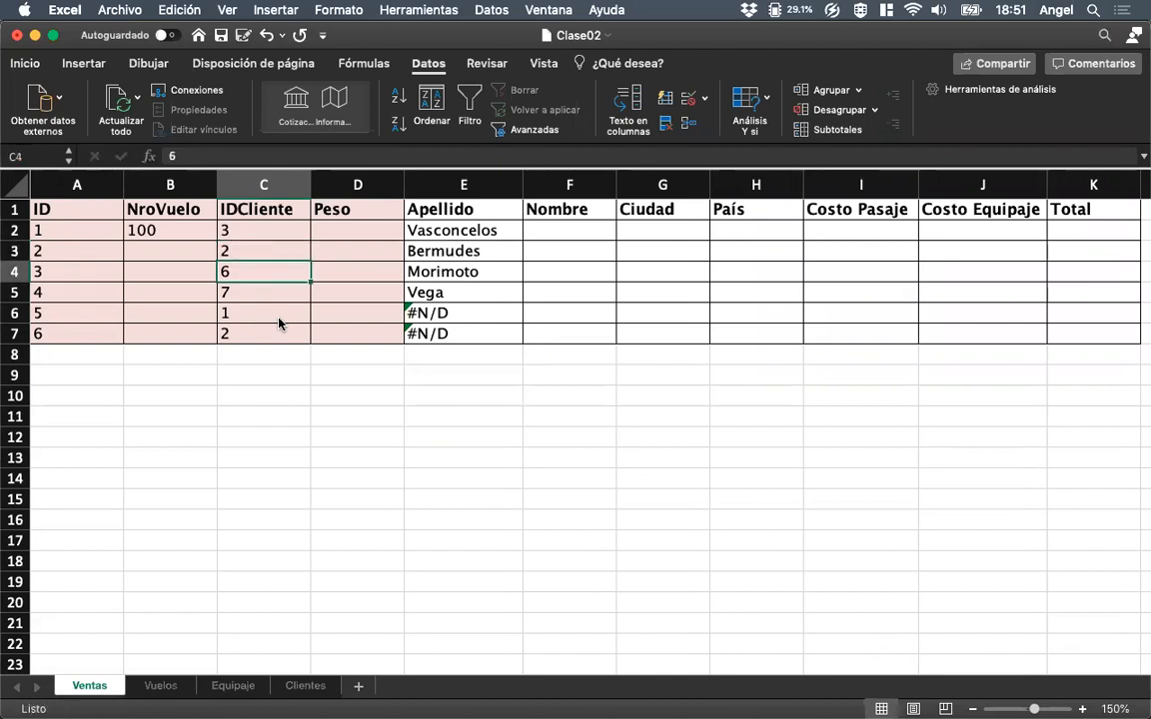
{"action": "key", "text": "Up"}
{"action": "type", "text": "1"}
{"action": "key", "text": "Return"}
{"action": "key", "text": "Up"}
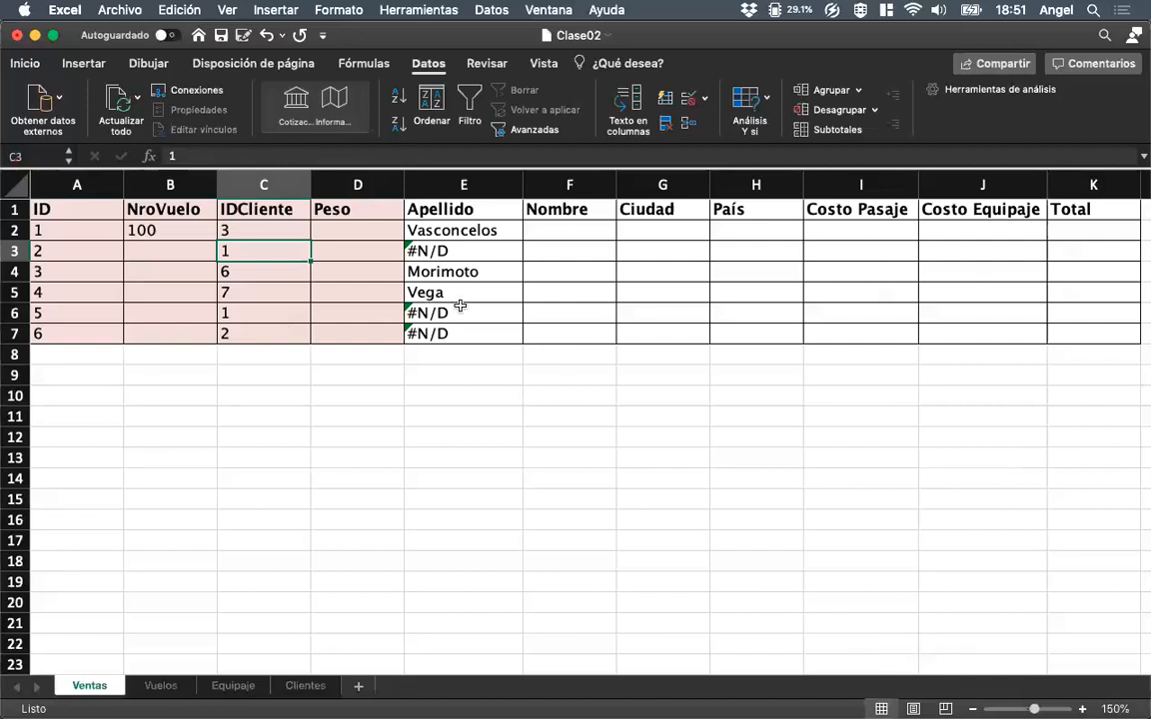
Try IDCliente 3 in every cell from C3 to C7 to compare the copied lookups.
{"action": "type", "text": "3"}
{"action": "key", "text": "Return"}
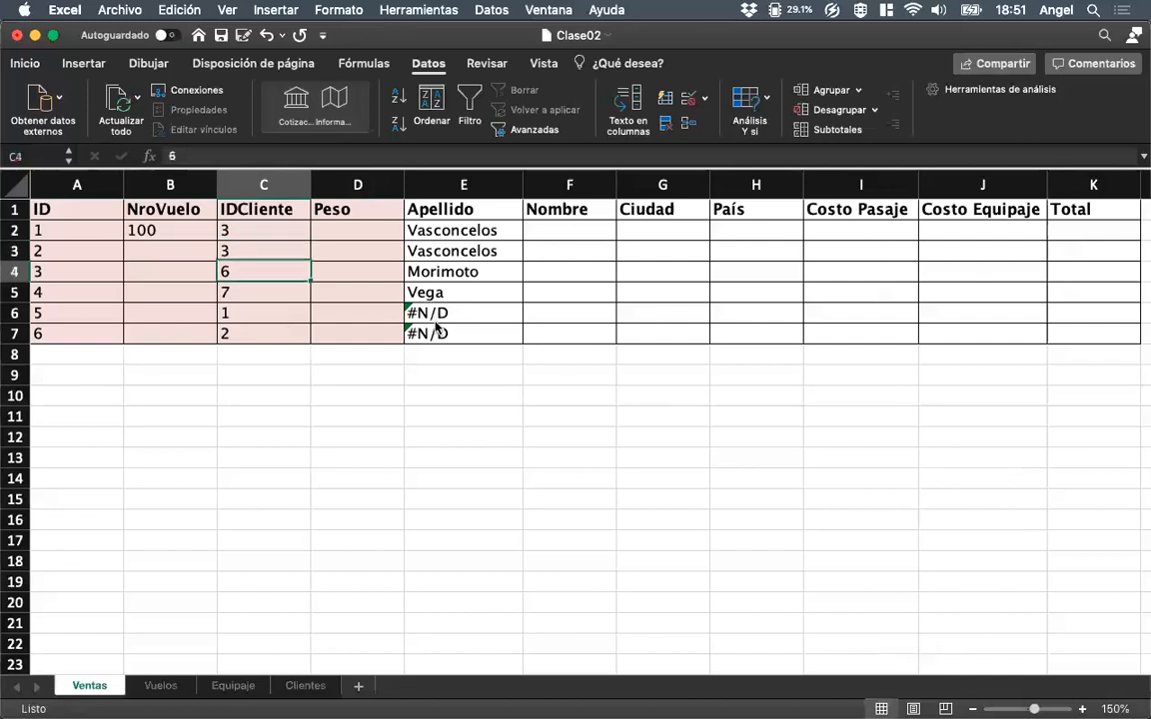
{"action": "type", "text": "3"}
{"action": "key", "text": "Return"}
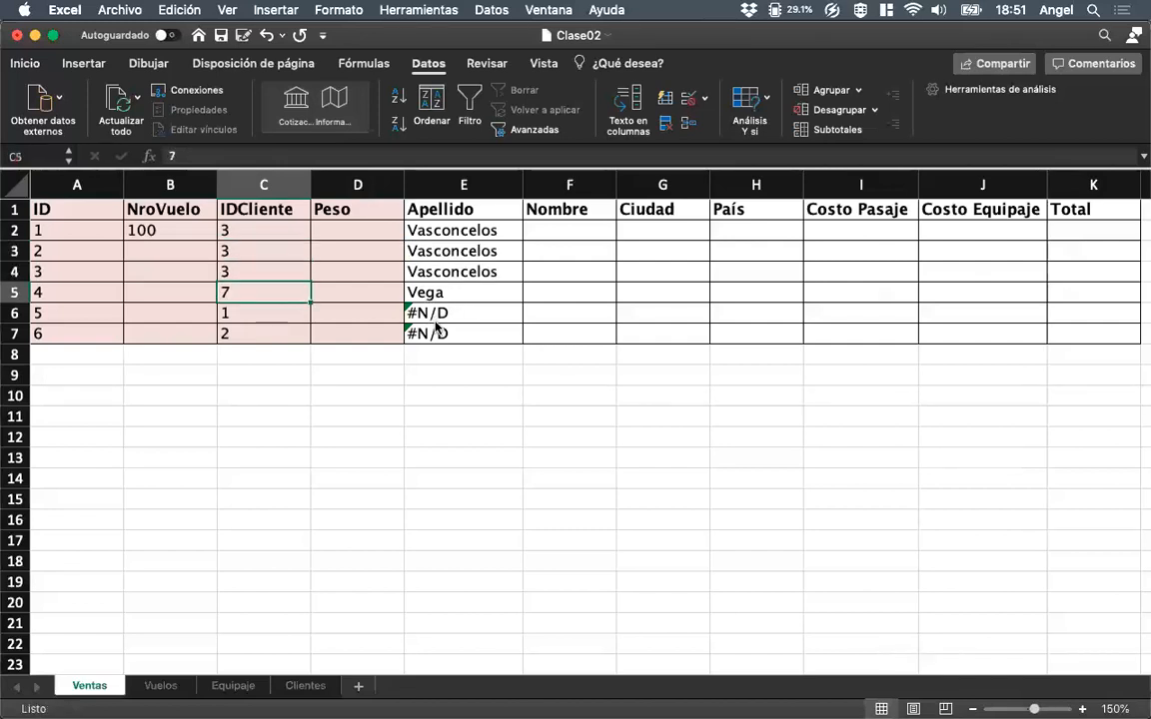
{"action": "type", "text": "3"}
{"action": "key", "text": "Return"}
{"action": "type", "text": "3"}
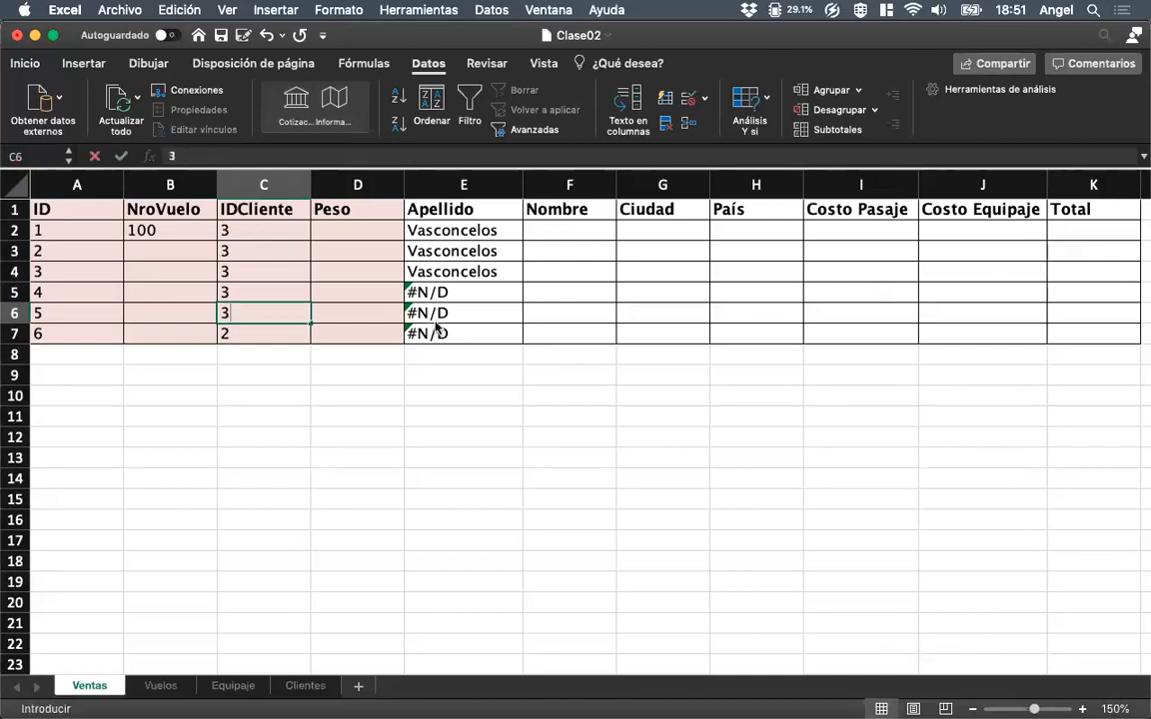
{"action": "key", "text": "Return"}
{"action": "type", "text": "3"}
{"action": "key", "text": "Return"}
{"action": "key", "text": "Up"}
{"action": "key", "text": "Up"}
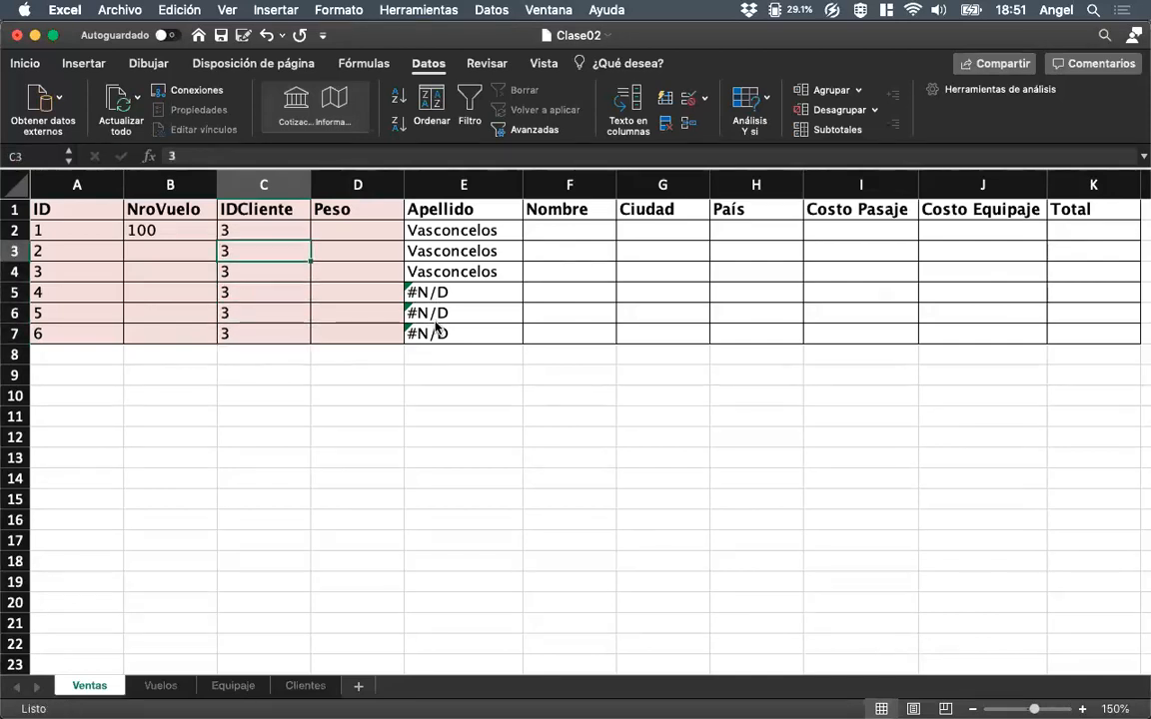
Undo the trial IDCliente entries of 3 in C3:C7 and return to the Apellido formula in E2.
{"action": "key", "text": "super+z"}
{"action": "key", "text": "super+z"}
{"action": "key", "text": "super+z"}
{"action": "key", "text": "super+z"}
{"action": "key", "text": "super+z"}
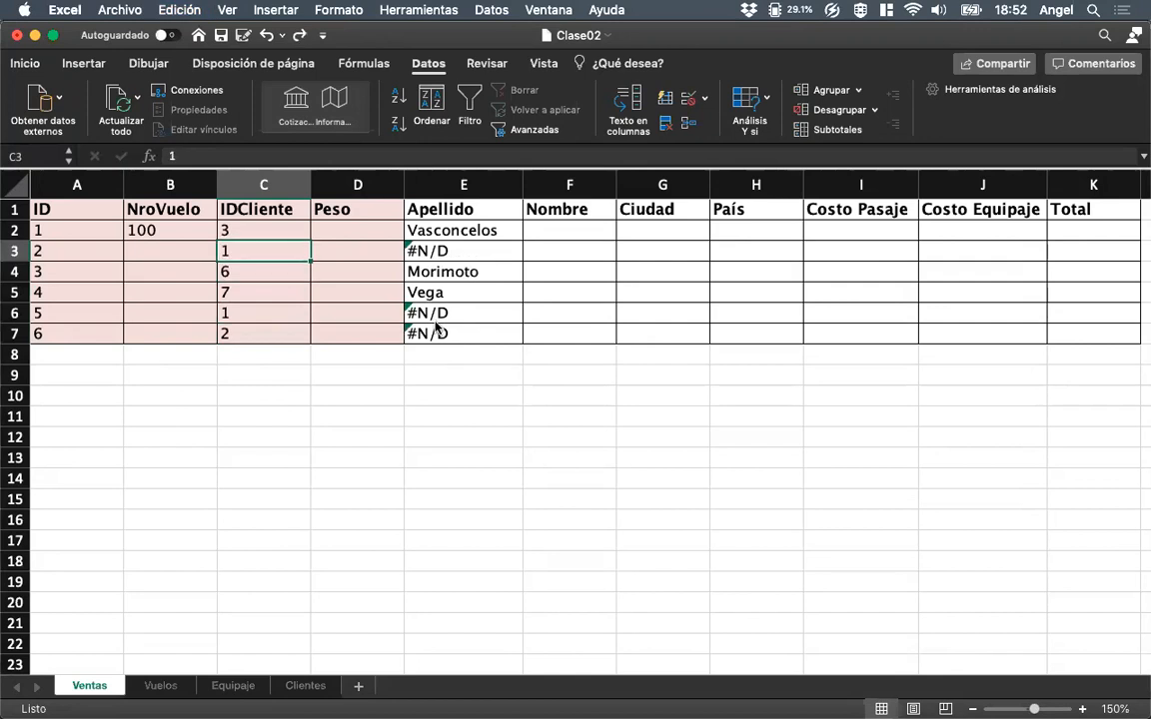
{"action": "key", "text": "Up"}
{"action": "key", "text": "Right"}
{"action": "key", "text": "Right"}
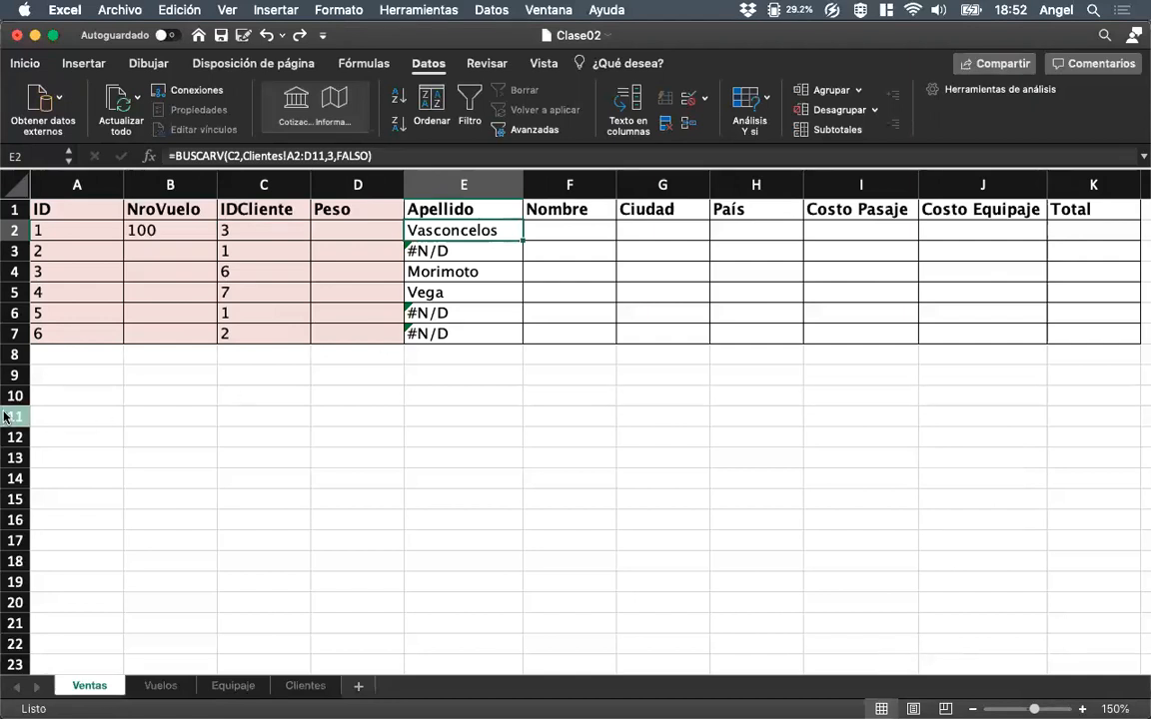
{"action": "mouse_move", "coordinate": [8, 419]}
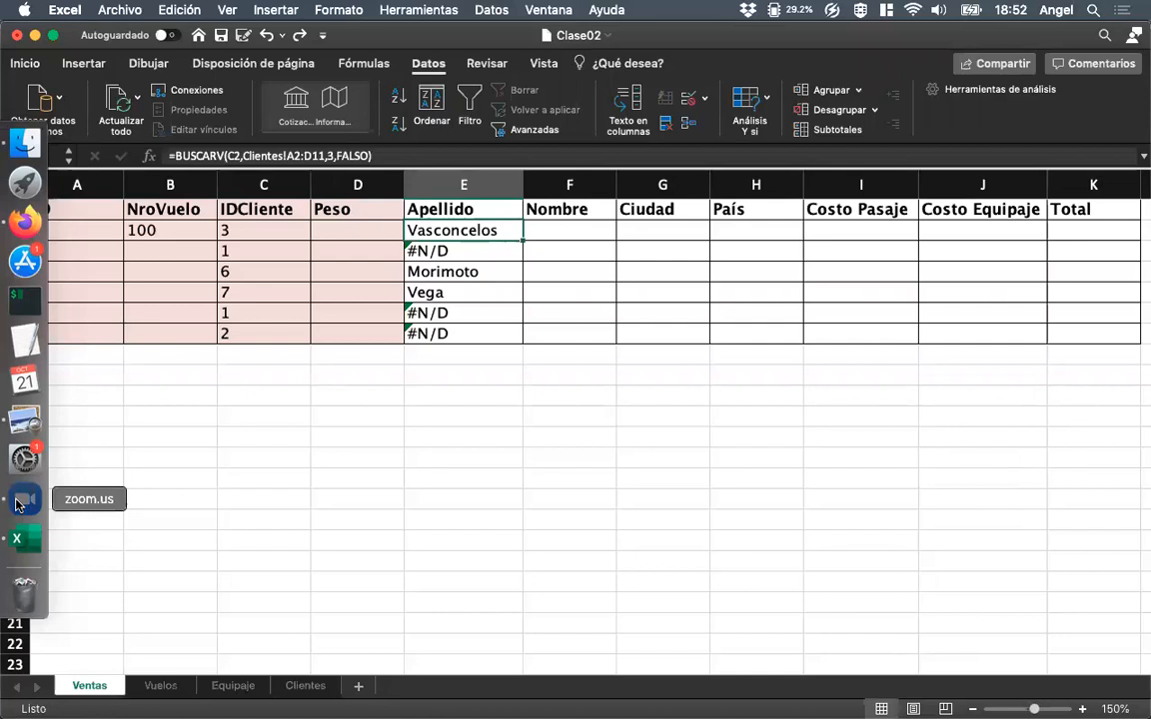
{"action": "left_click", "coordinate": [17, 503]}
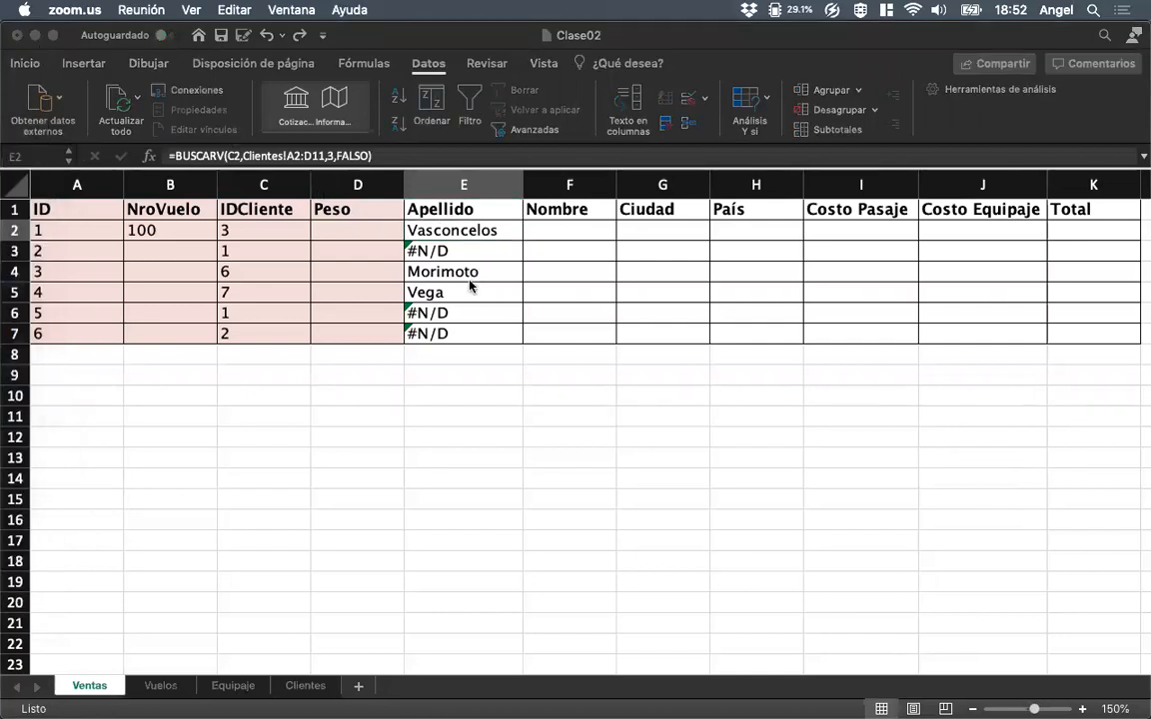
{"action": "left_click", "coordinate": [455, 239]}
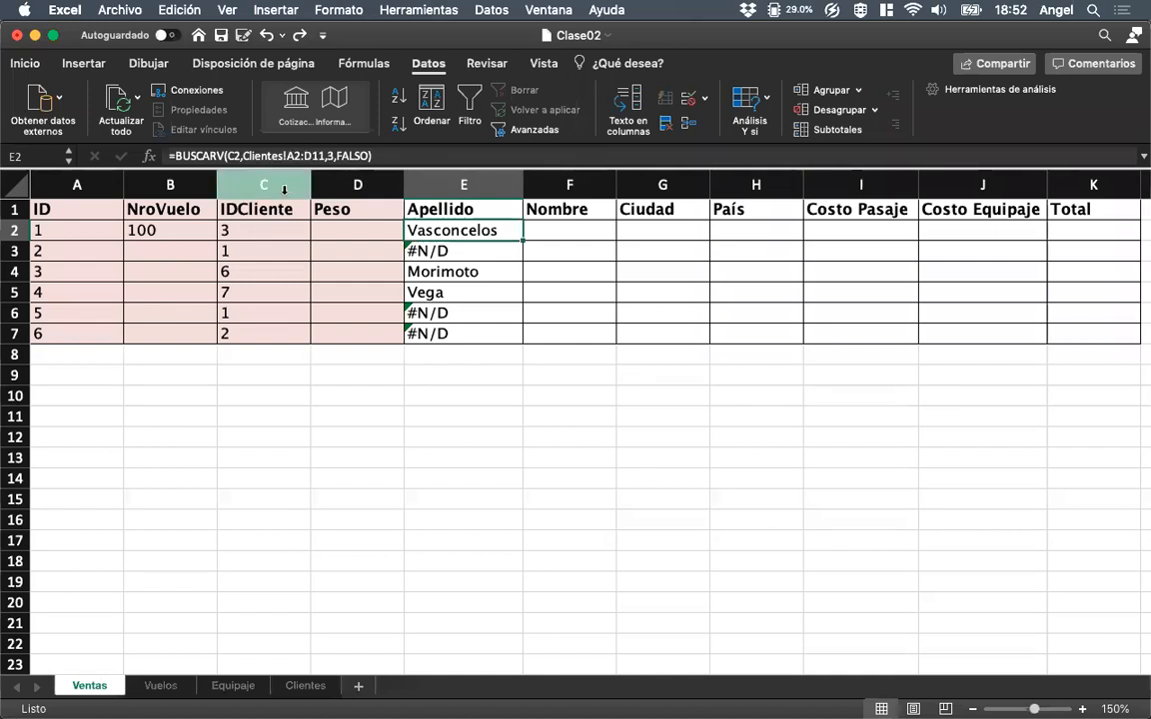
Compare the Clientes table range in the BUSCARV formulas of cells E2 to E7.
{"action": "key", "text": "Down"}
{"action": "key", "text": "Down"}
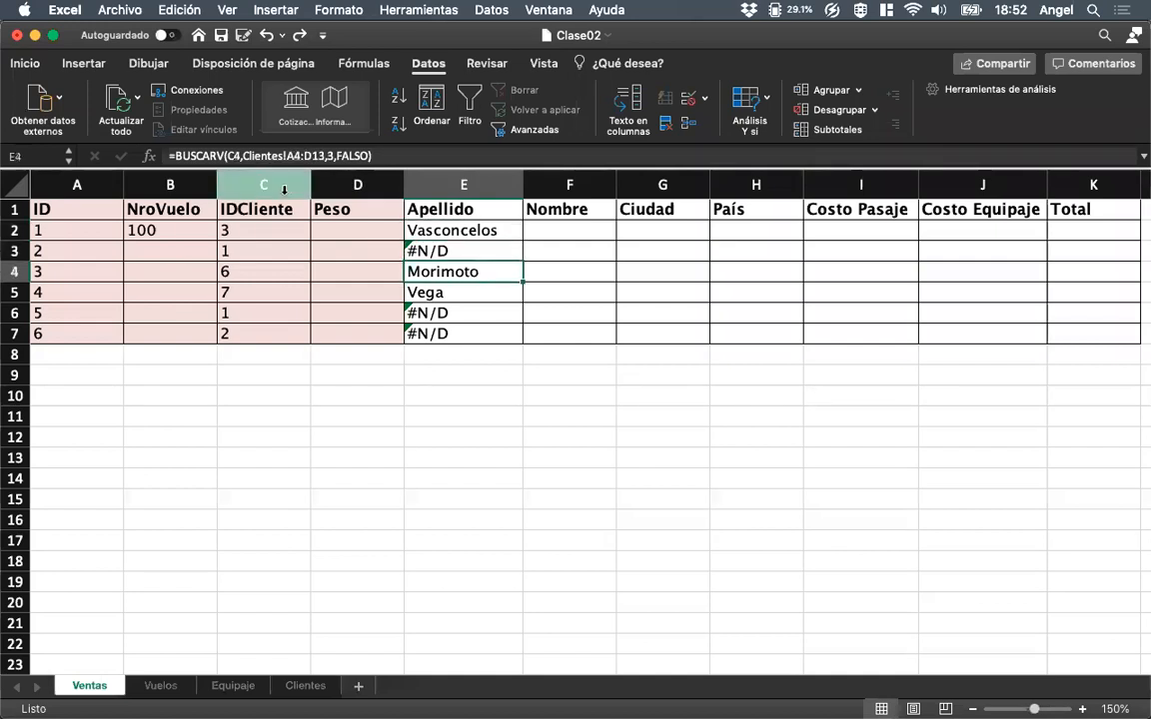
{"action": "key", "text": "Down"}
{"action": "key", "text": "Down"}
{"action": "key", "text": "Down"}
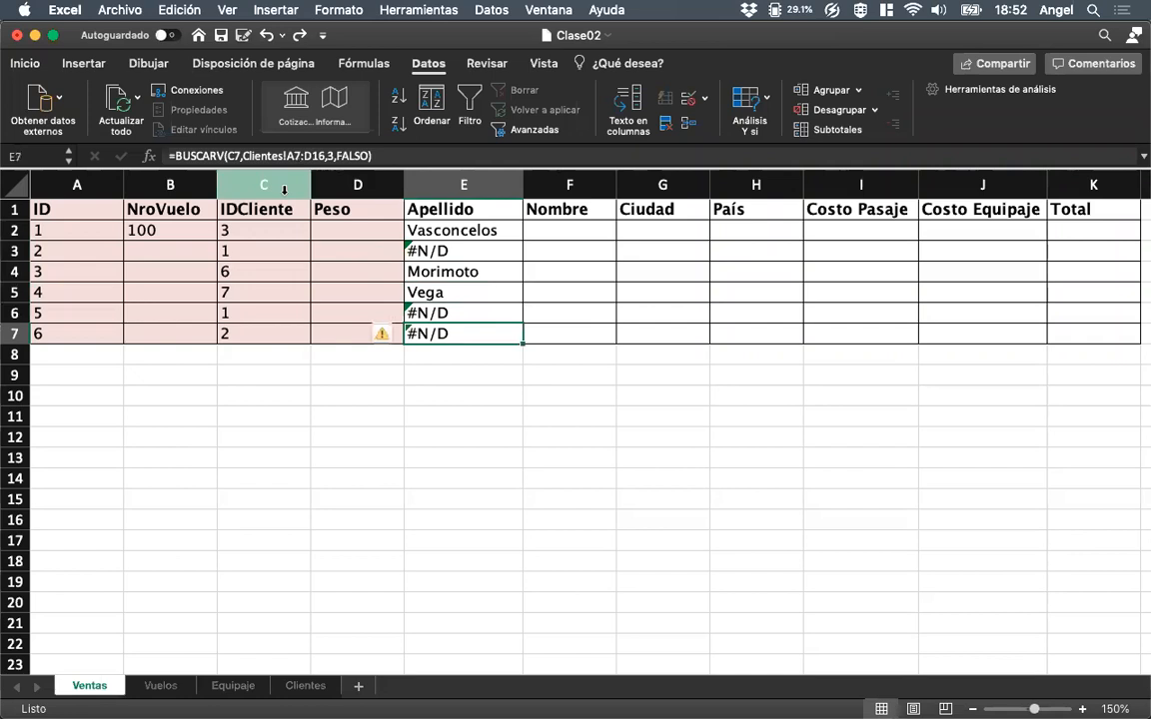
{"action": "key", "text": "Up"}
{"action": "key", "text": "Up"}
{"action": "key", "text": "Up"}
{"action": "key", "text": "Up"}
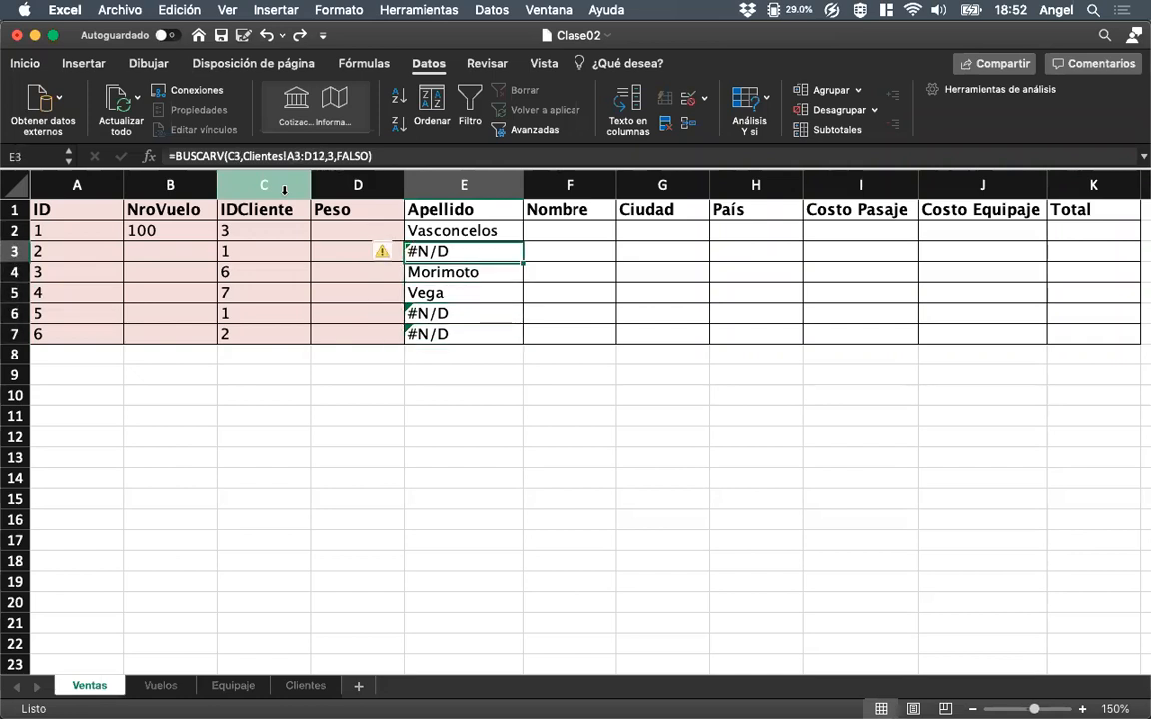
{"action": "key", "text": "Up"}
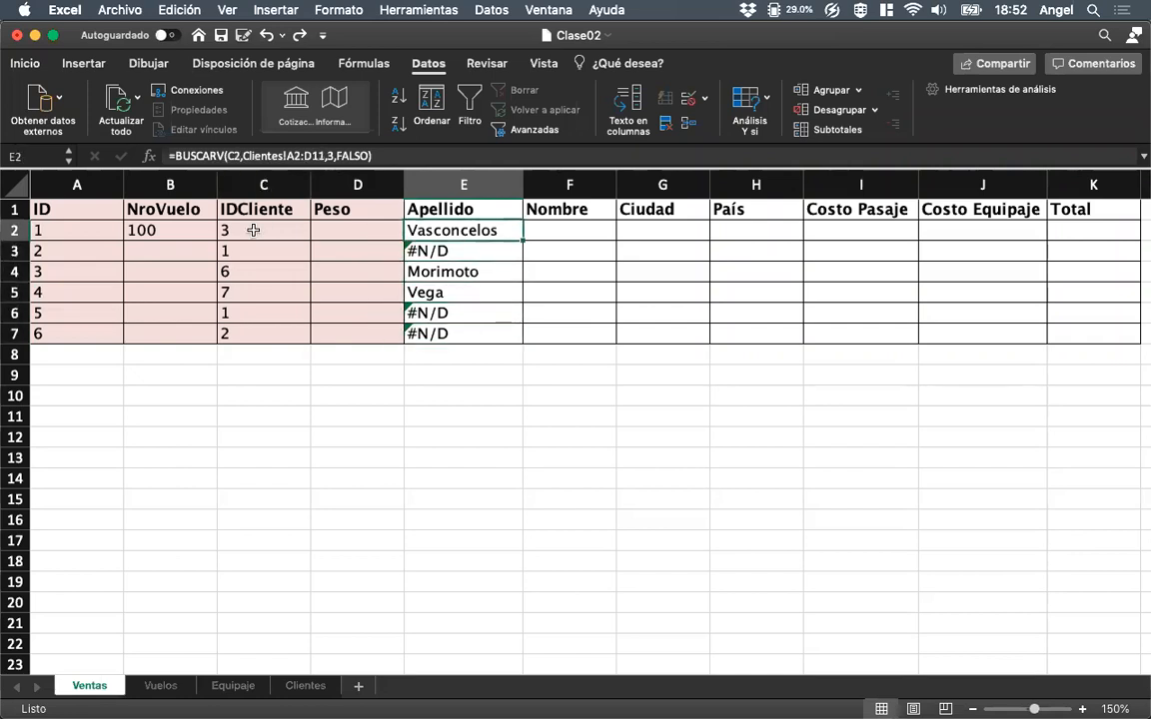
{"action": "key", "text": "Down"}
{"action": "key", "text": "Up"}
{"action": "key", "text": "Down"}
{"action": "key", "text": "Down"}
{"action": "key", "text": "Down"}
{"action": "key", "text": "Down"}
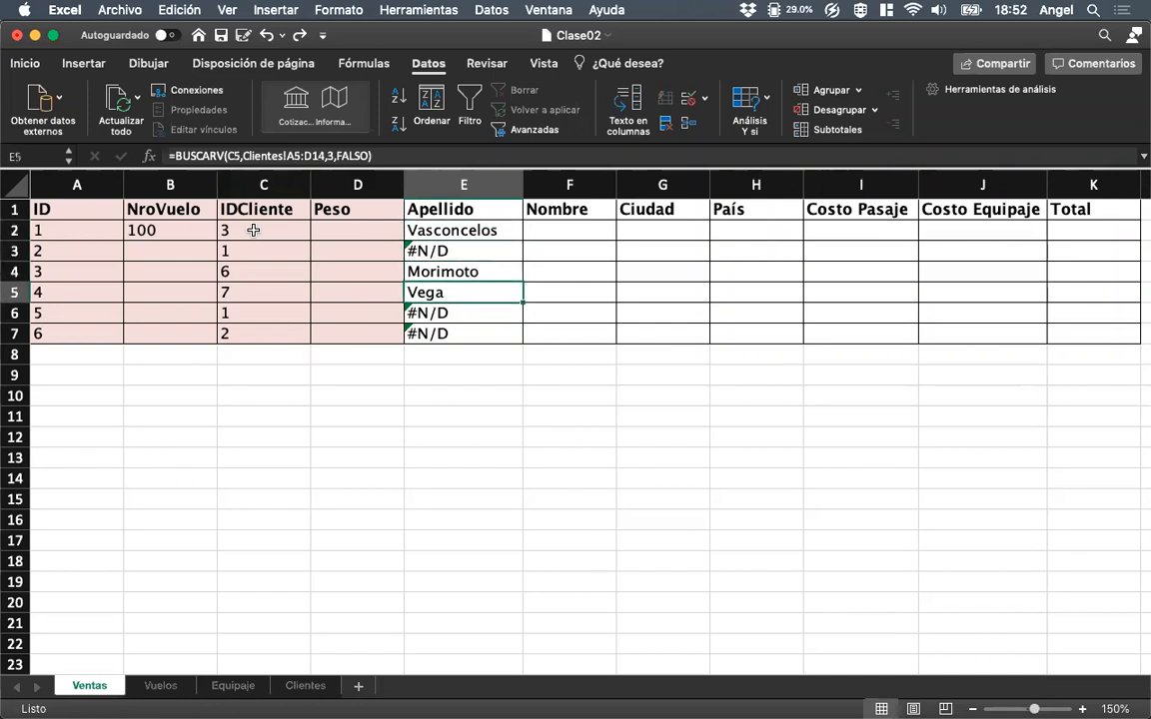
{"action": "key", "text": "Up"}
{"action": "key", "text": "Up"}
{"action": "key", "text": "Up"}
{"action": "key", "text": "Up"}
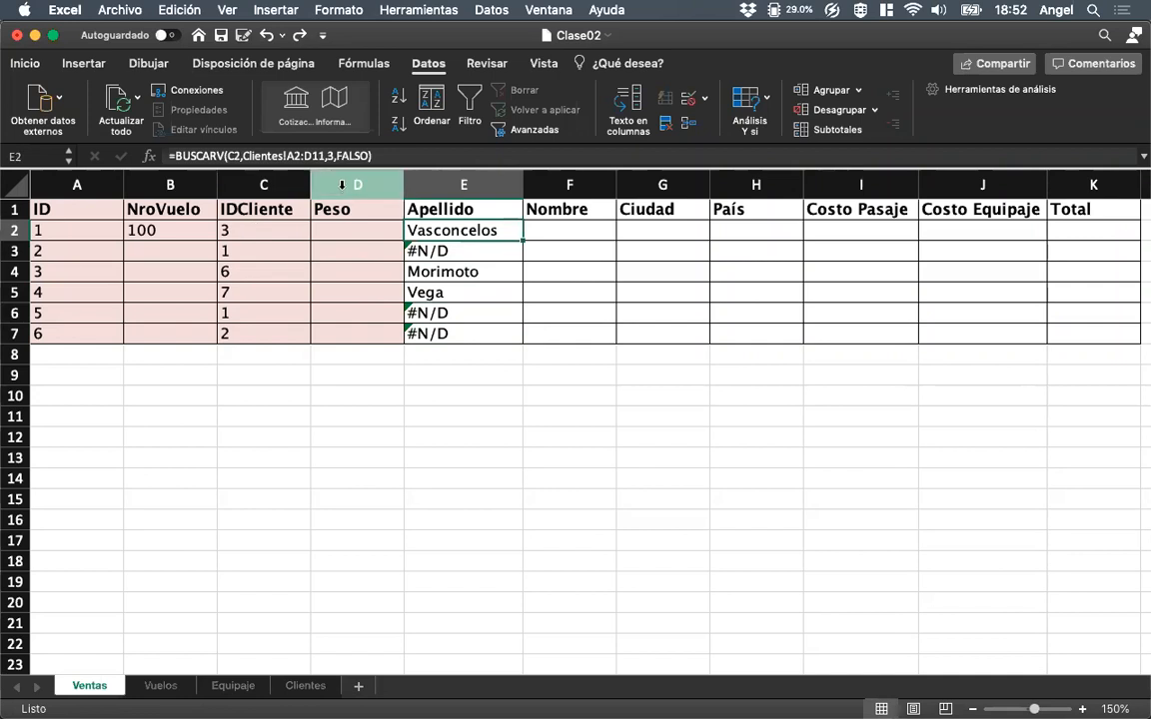
Make the table range in the E2 BUSCARV formula absolute as Clientes!$A$2:$D$11.
{"action": "left_click", "coordinate": [295, 158]}
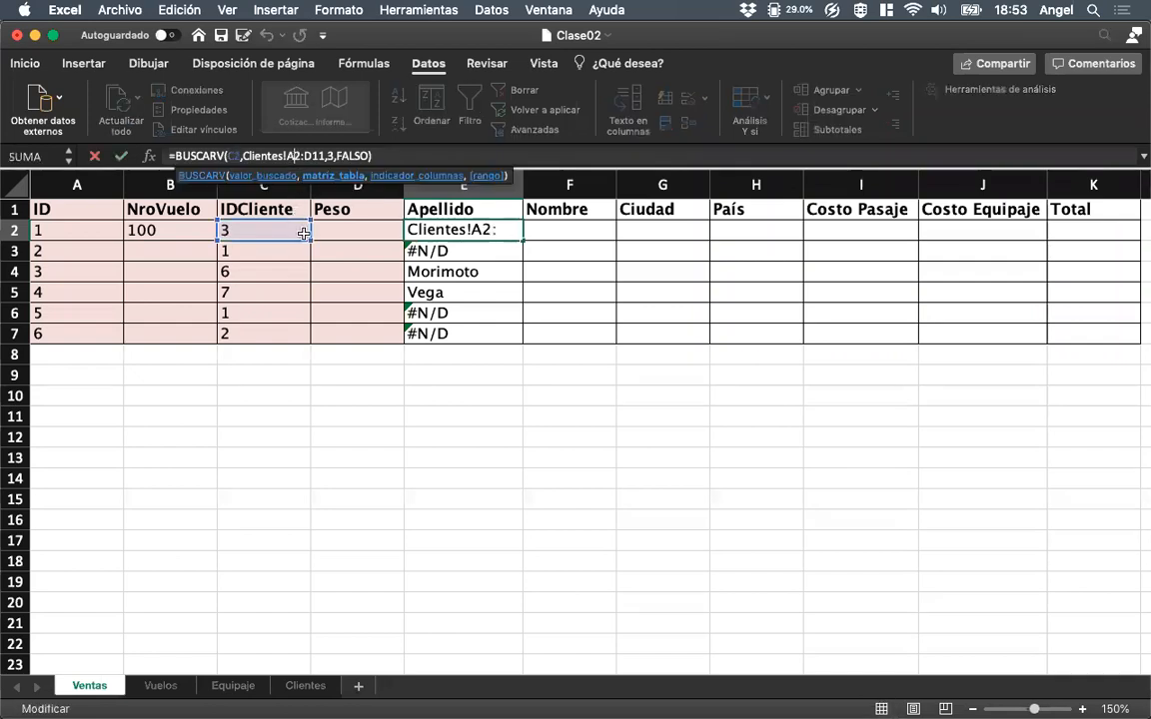
{"action": "key", "text": "F4"}
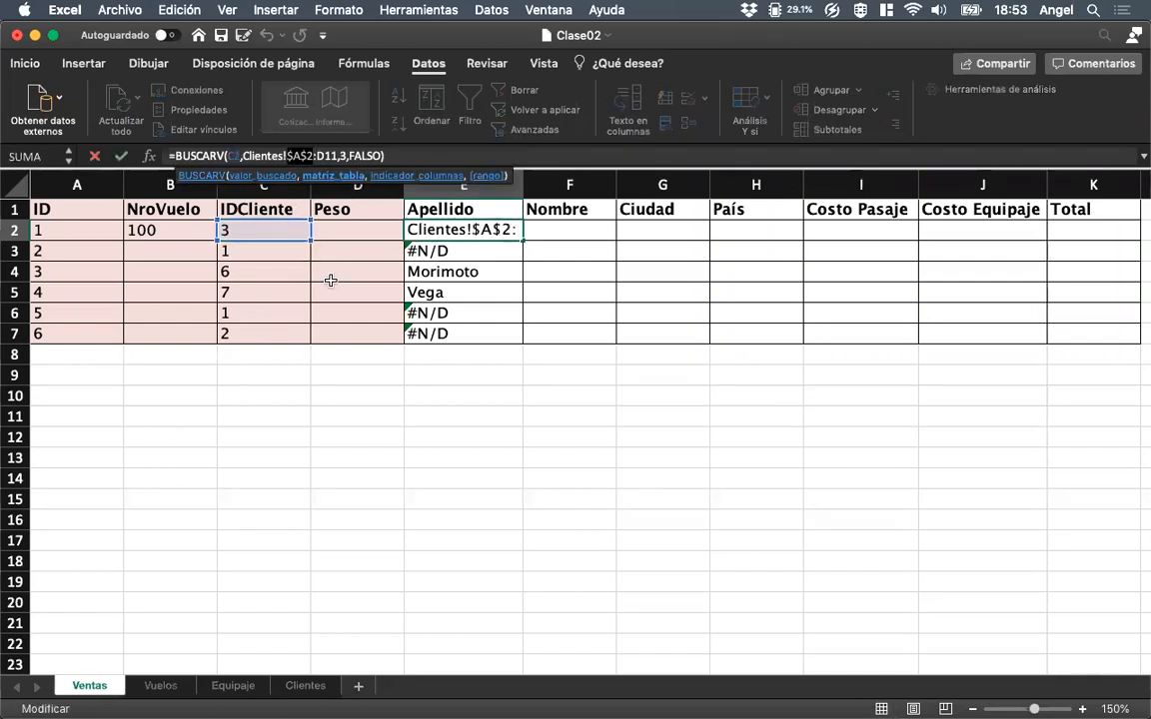
{"action": "key", "text": "Right"}
{"action": "key", "text": "Right"}
{"action": "key", "text": "F4"}
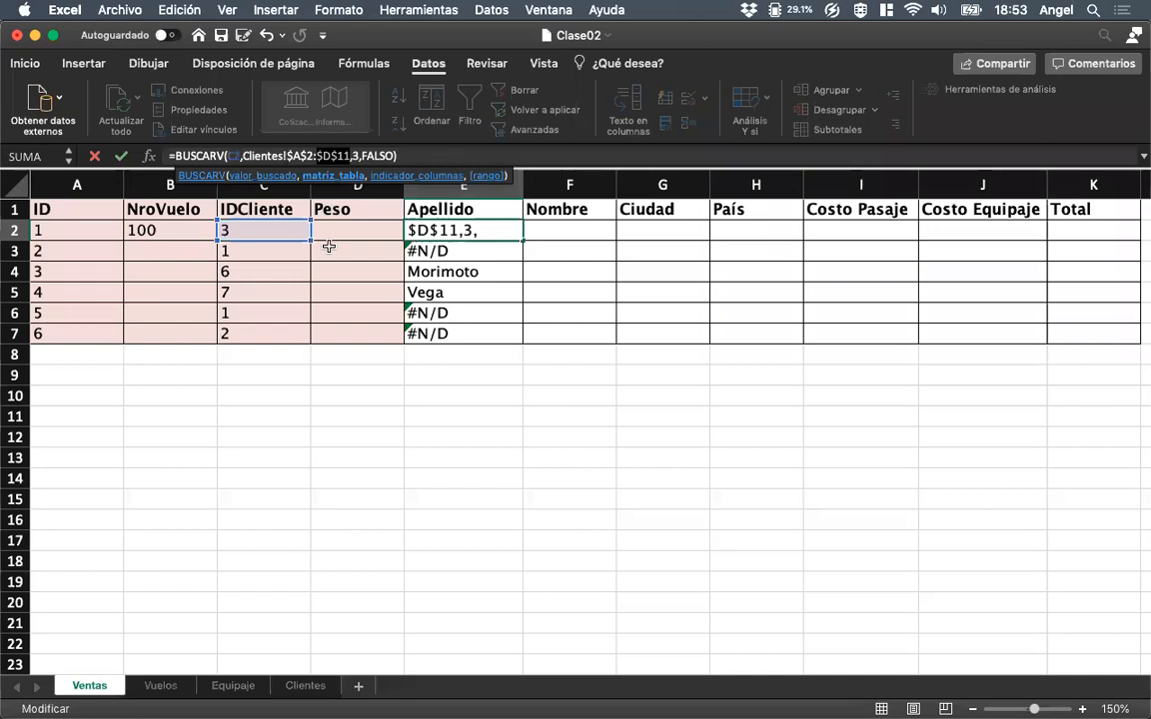
{"action": "left_click", "coordinate": [405, 156]}
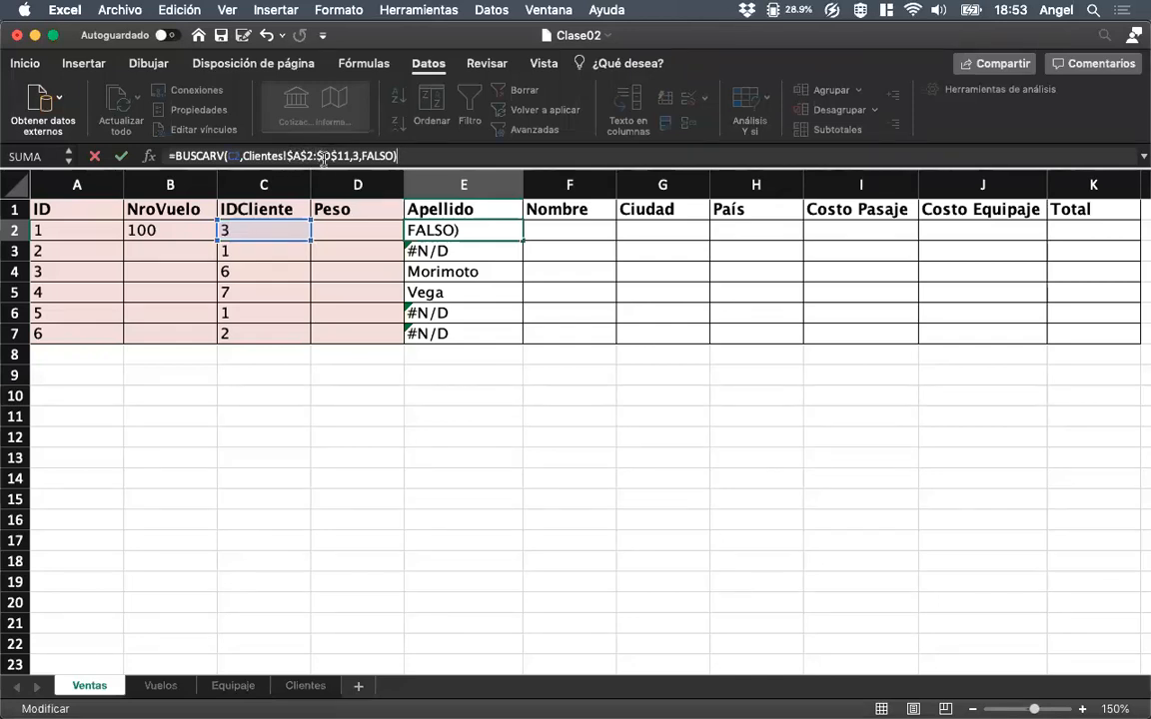
{"action": "key", "text": "Return"}
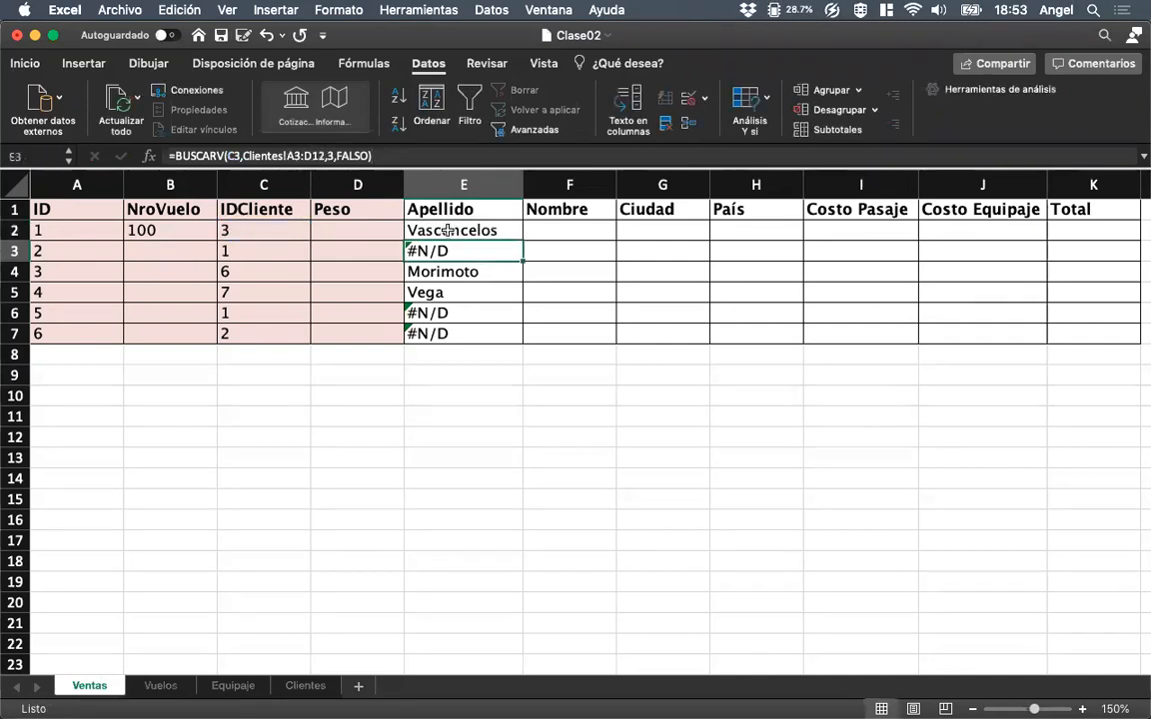
Fill the Apellido formula with the absolute table range from E2 down to E7.
{"action": "left_click_drag", "start_coordinate": [526, 247], "coordinate": [518, 289]}
{"action": "left_click", "coordinate": [486, 231]}
{"action": "left_click", "coordinate": [499, 229]}
{"action": "left_click_drag", "start_coordinate": [521, 239], "coordinate": [513, 344]}
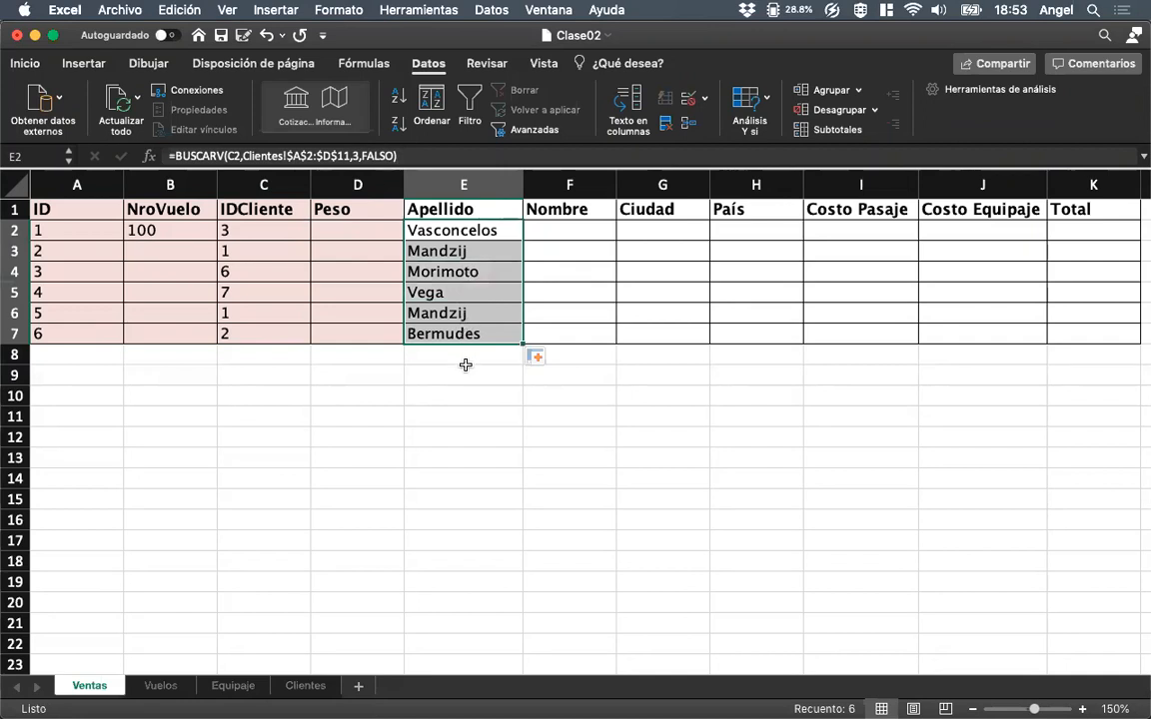
Widen the Nombre column in Ventas and open the Clientes sheet to check its Nombres column.
{"action": "left_click", "coordinate": [557, 230]}
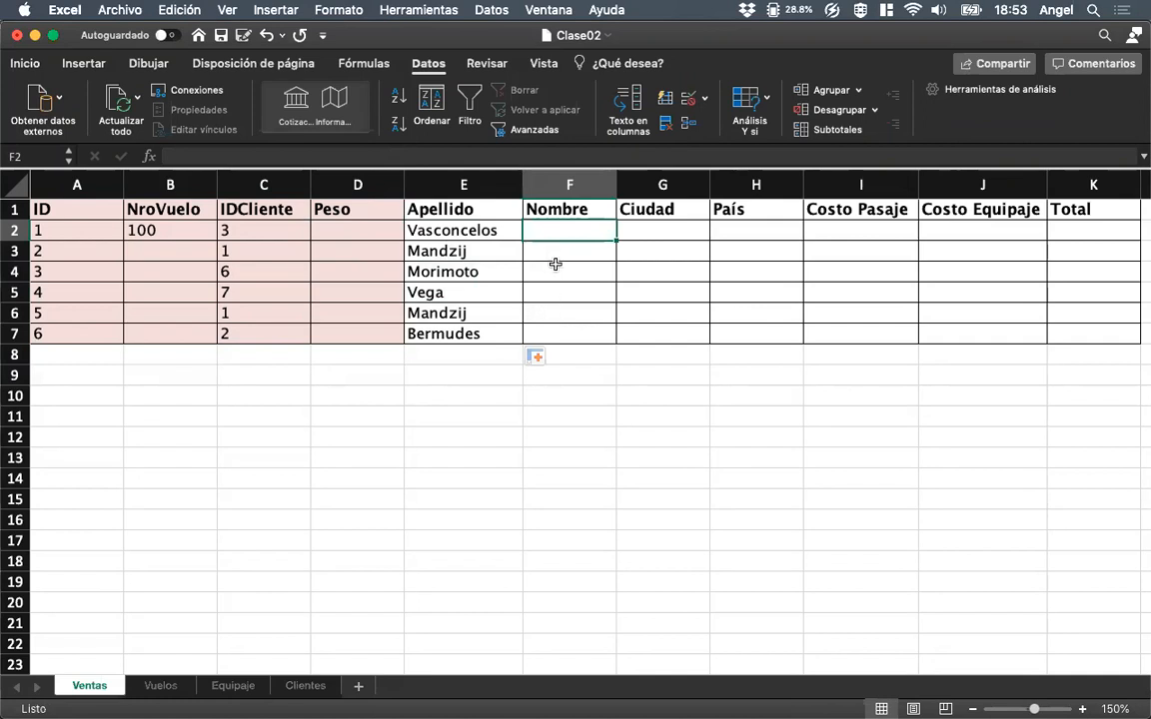
{"action": "left_click", "coordinate": [478, 234]}
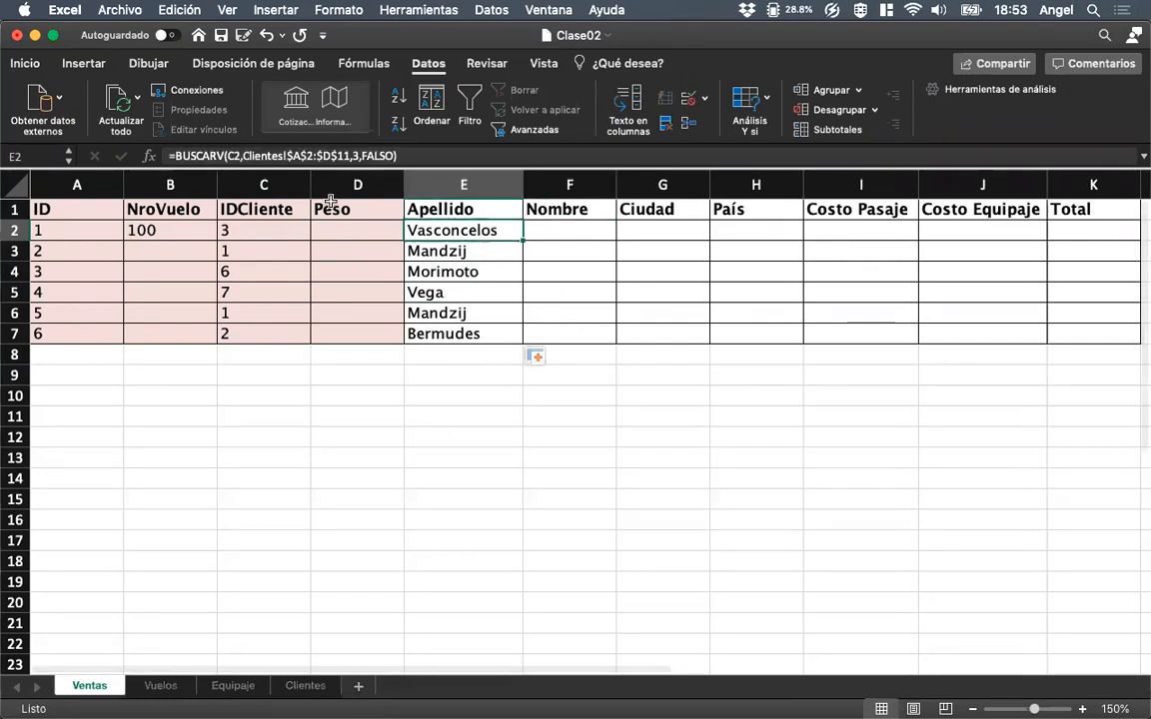
{"action": "left_click", "coordinate": [539, 229]}
{"action": "left_click_drag", "start_coordinate": [616, 185], "coordinate": [641, 185]}
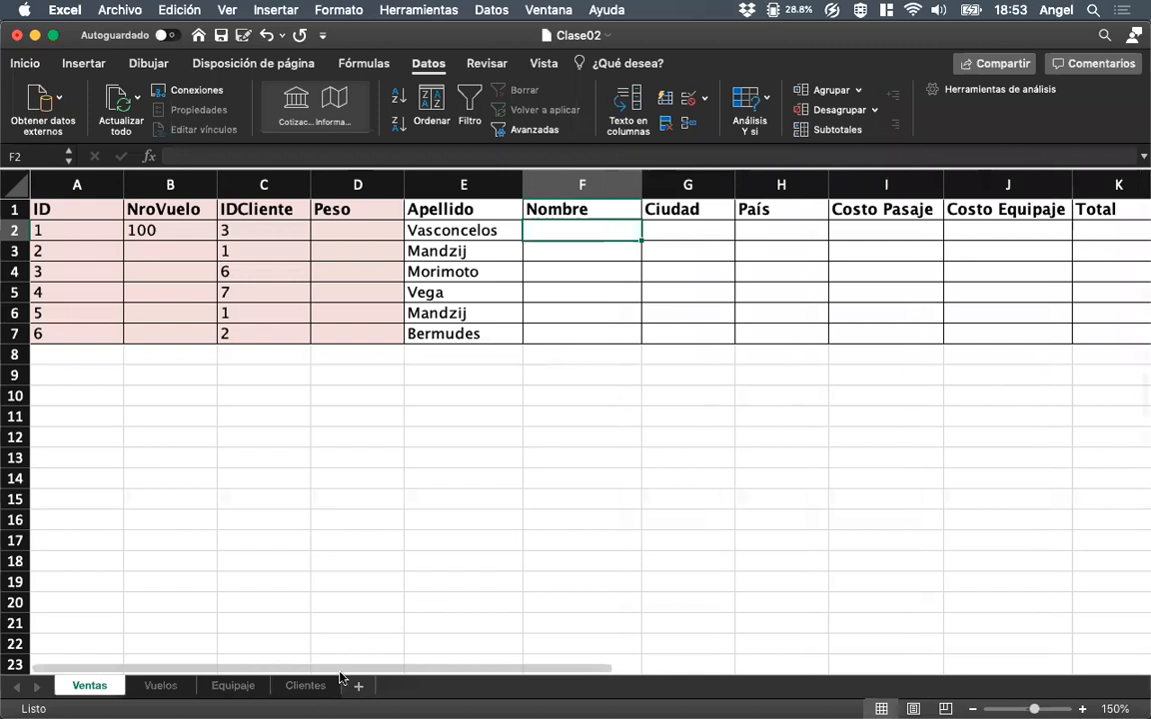
{"action": "left_click", "coordinate": [305, 685]}
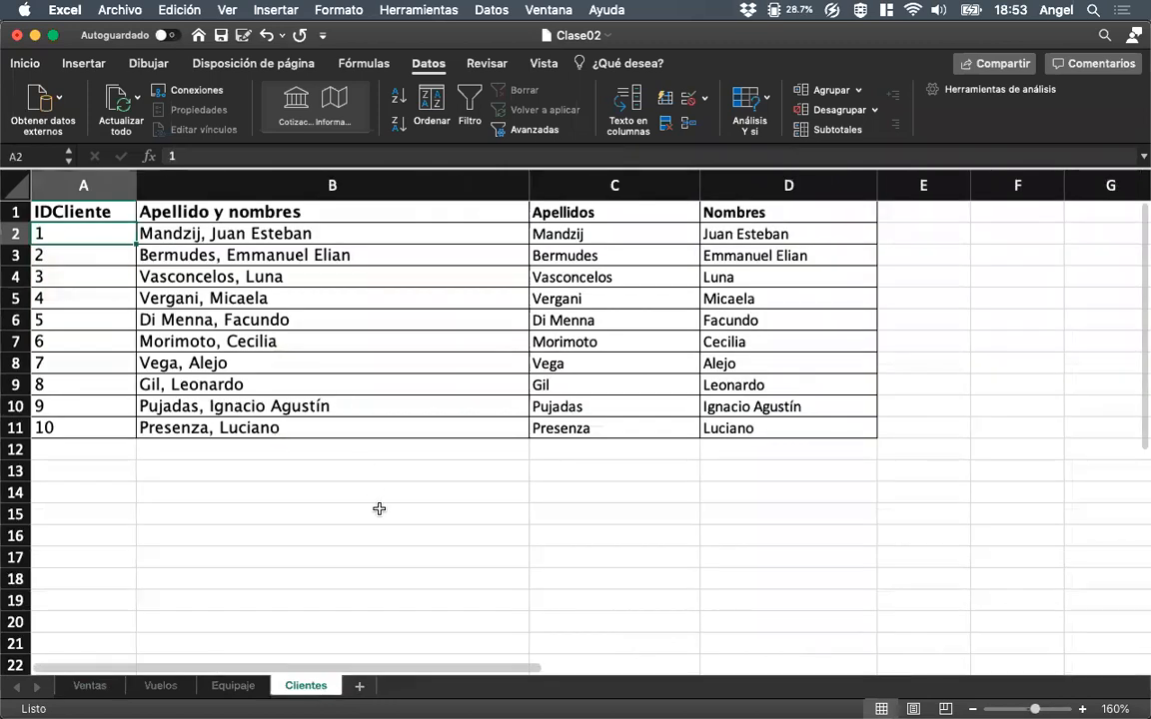
Define the name DATOS_CLIENTES for the client data range A2:D11 in the Clientes sheet.
{"action": "left_click_drag", "start_coordinate": [83, 233], "coordinate": [804, 428]}
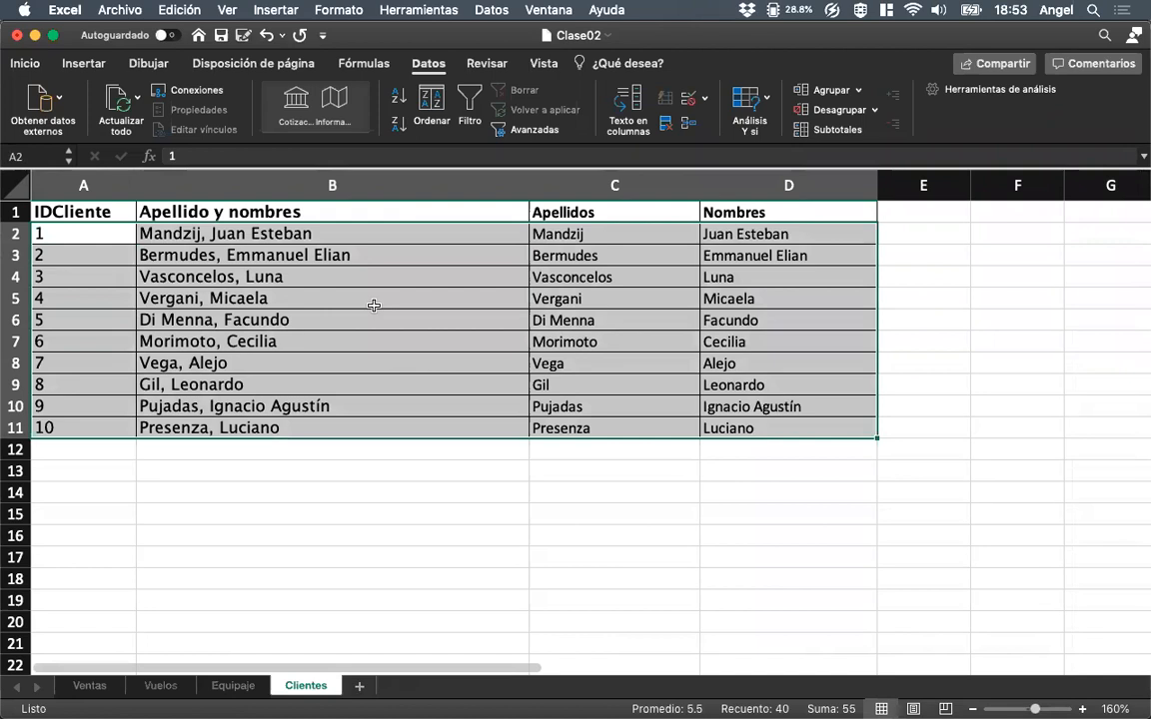
{"action": "left_click", "coordinate": [276, 12]}
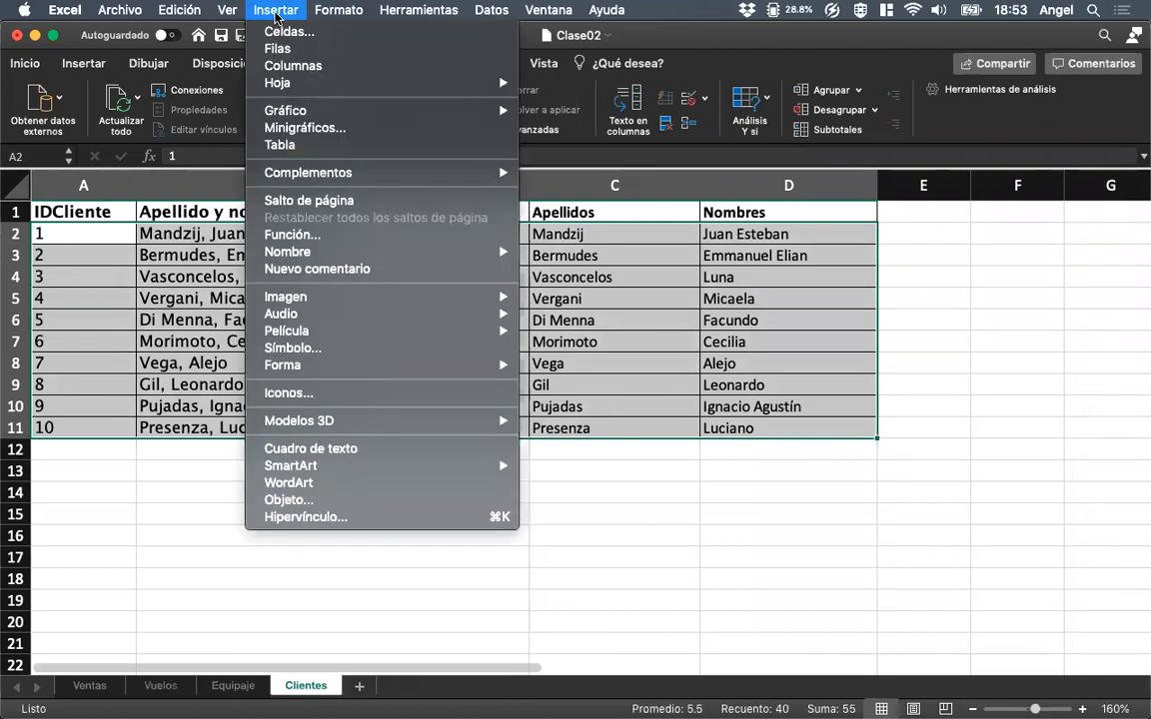
{"action": "mouse_move", "coordinate": [288, 258]}
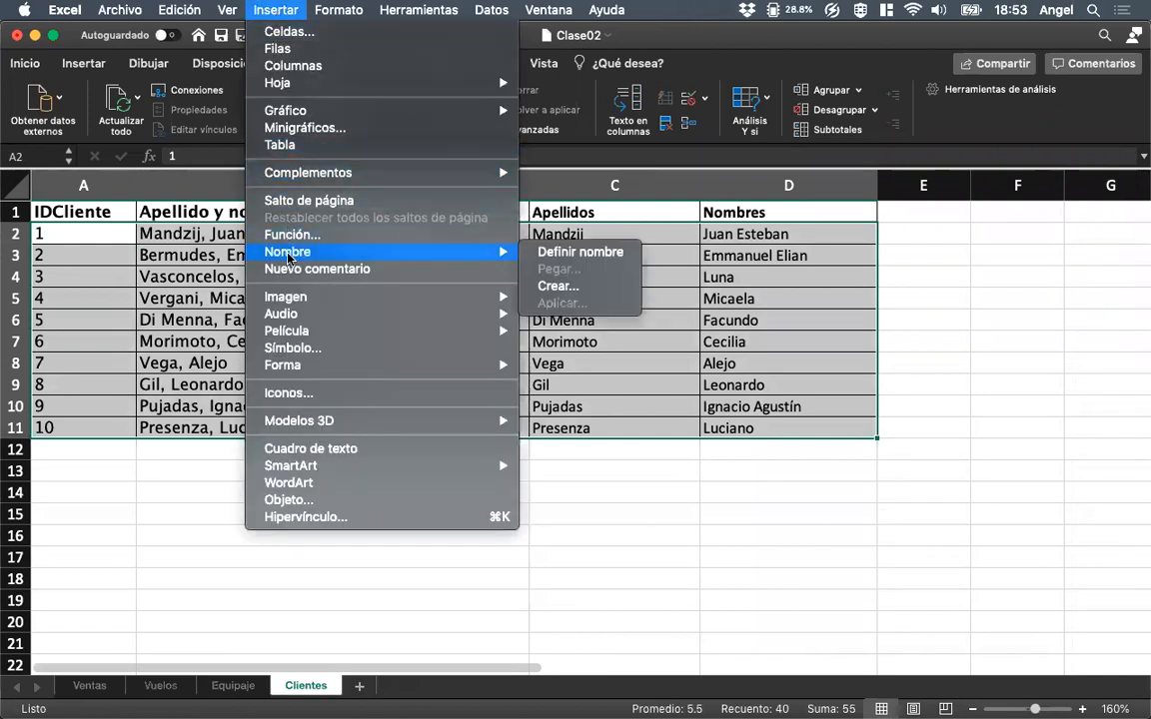
{"action": "left_click", "coordinate": [574, 254]}
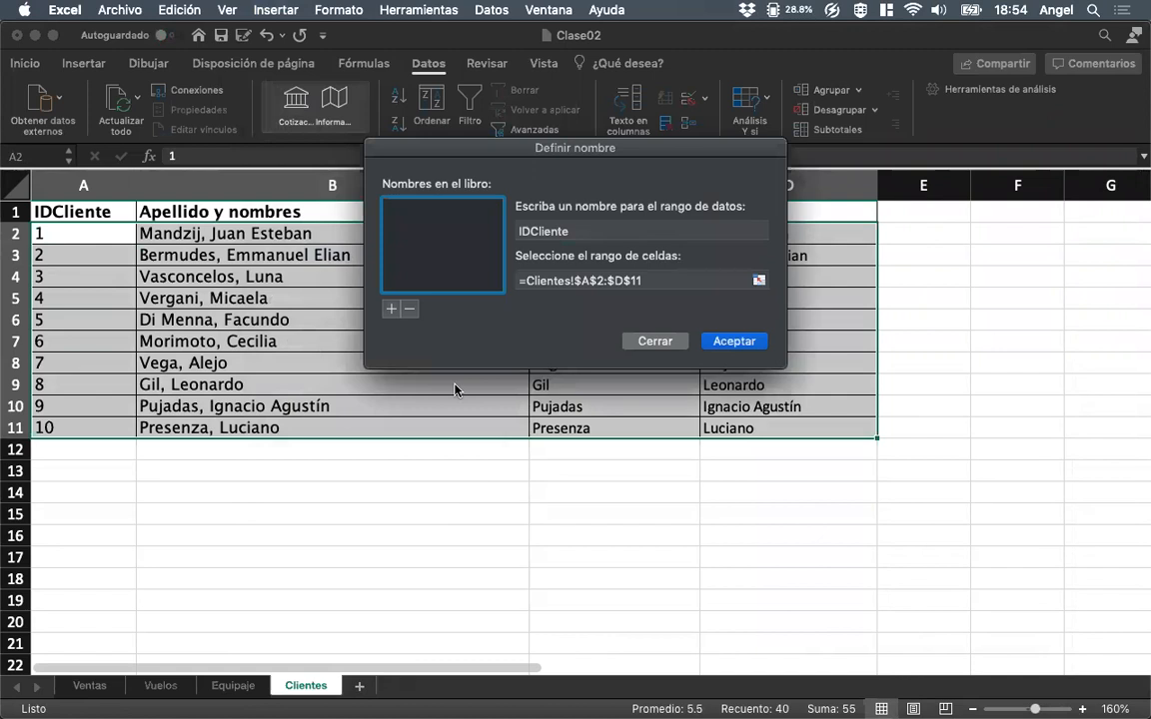
{"action": "double_click", "coordinate": [562, 232]}
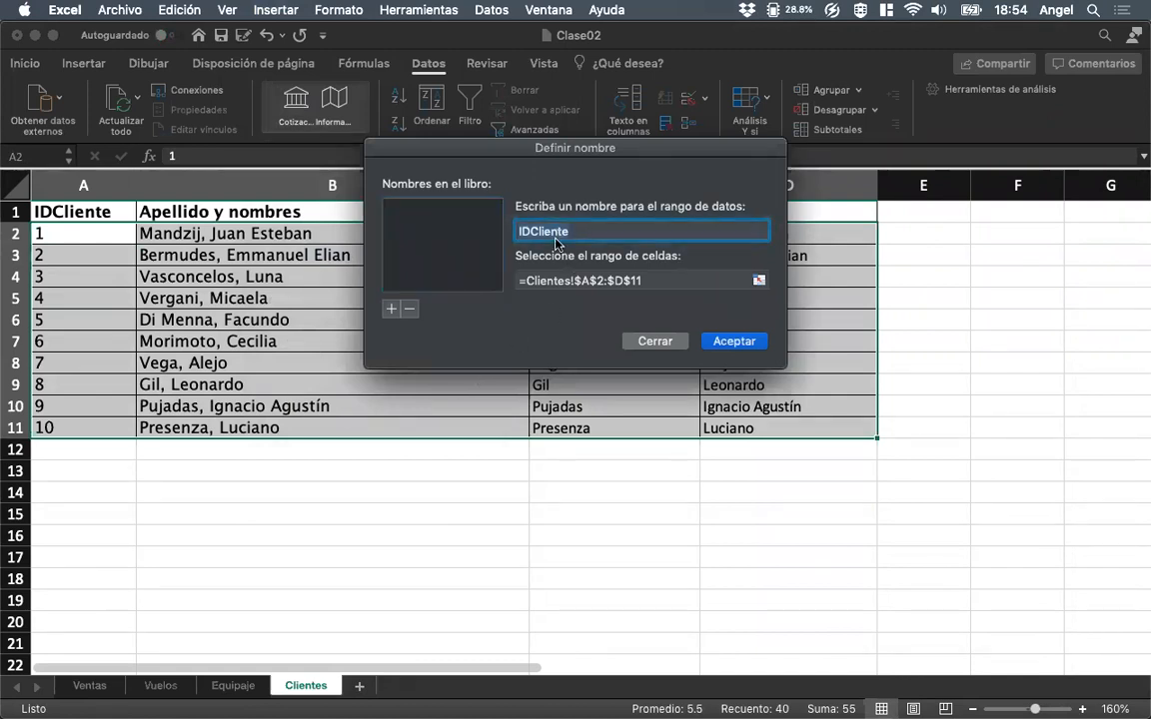
{"action": "type", "text": "TA"}
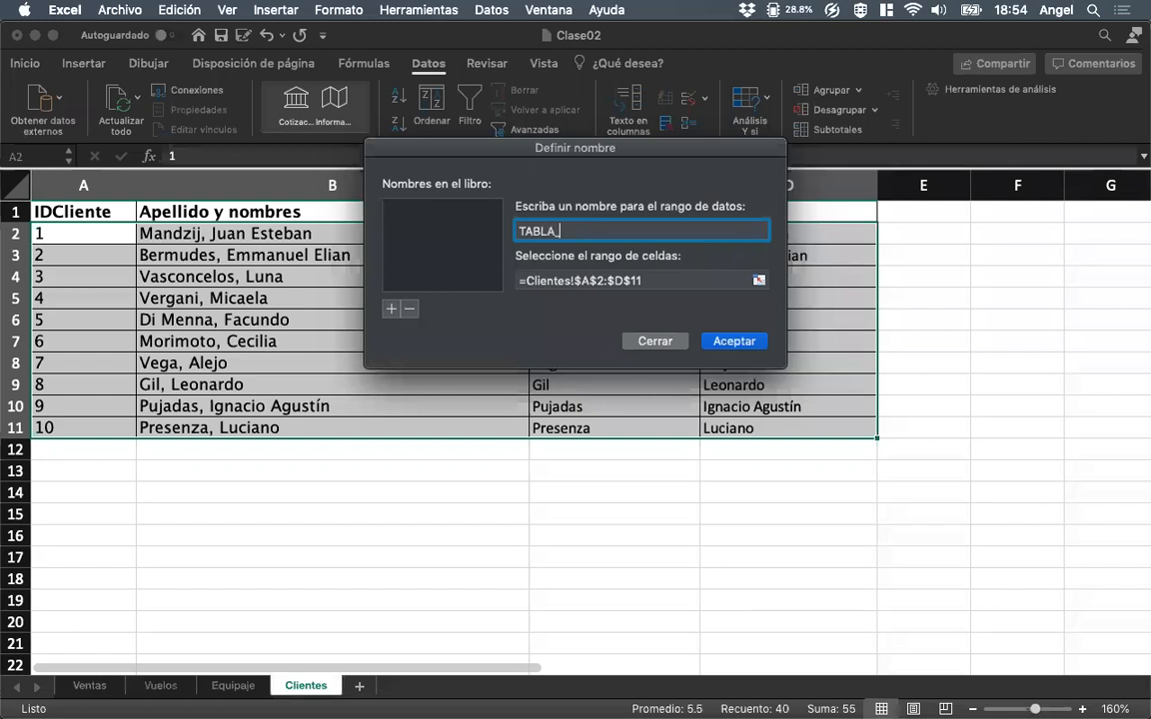
{"action": "type", "text": "BLA_"}
{"action": "key", "text": "BackSpace"}
{"action": "key", "text": "BackSpace"}
{"action": "key", "text": "BackSpace"}
{"action": "type", "text": "DATOS_CLIENTES"}
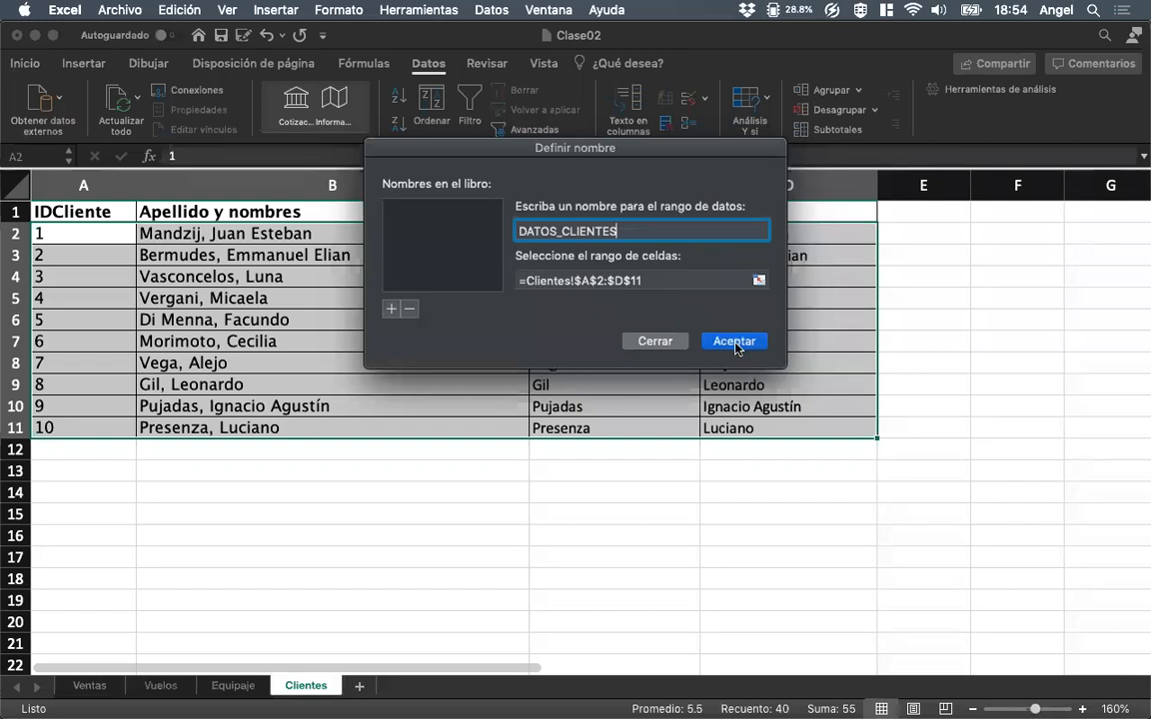
{"action": "key", "text": "Return"}
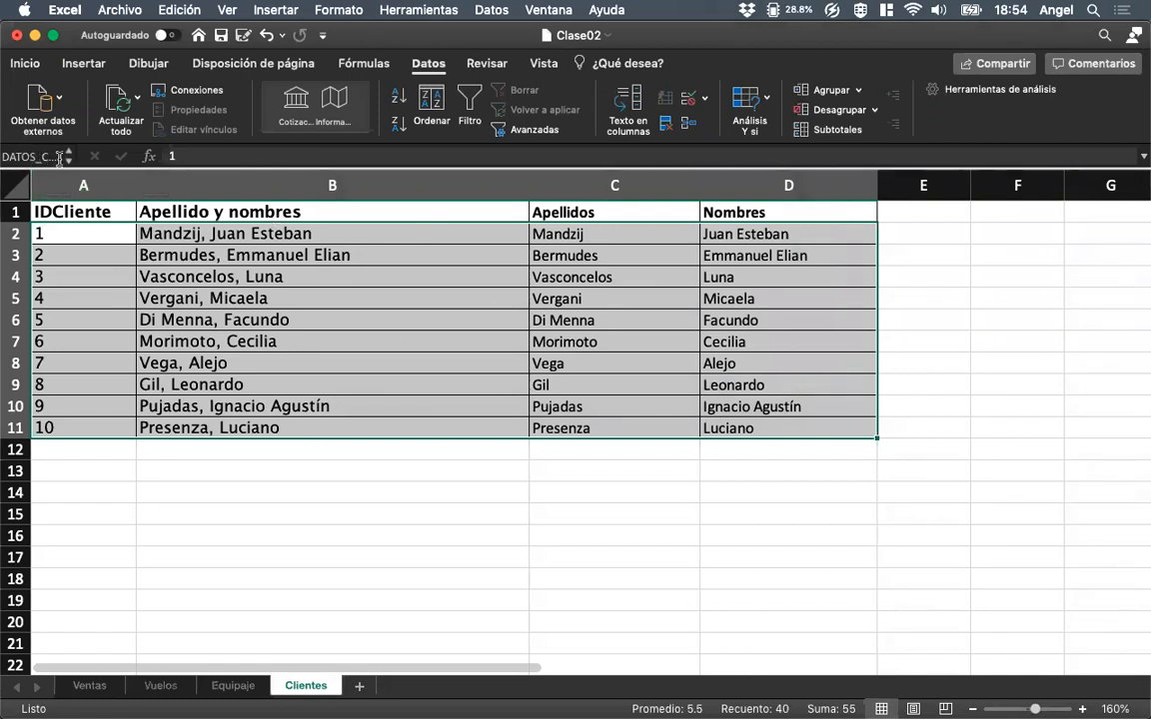
Deselect the client data and recall it through the defined name DATOS_CLIENTES.
{"action": "left_click", "coordinate": [252, 495]}
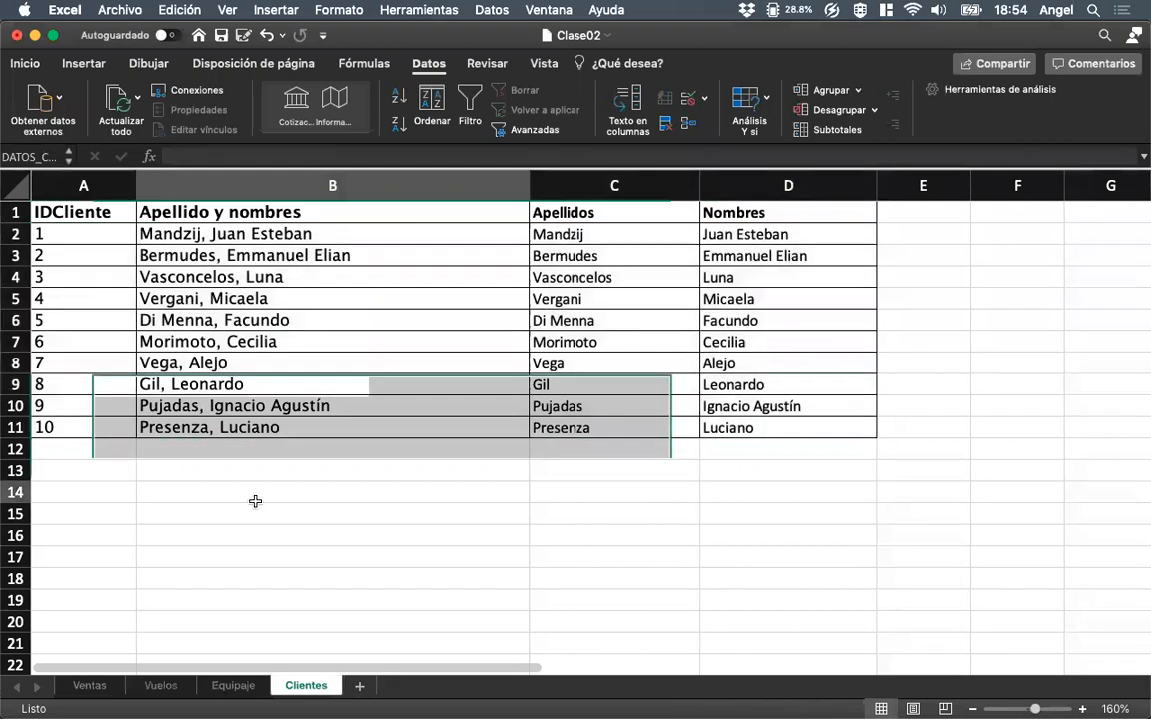
{"action": "left_click", "coordinate": [68, 157]}
{"action": "left_click", "coordinate": [69, 178]}
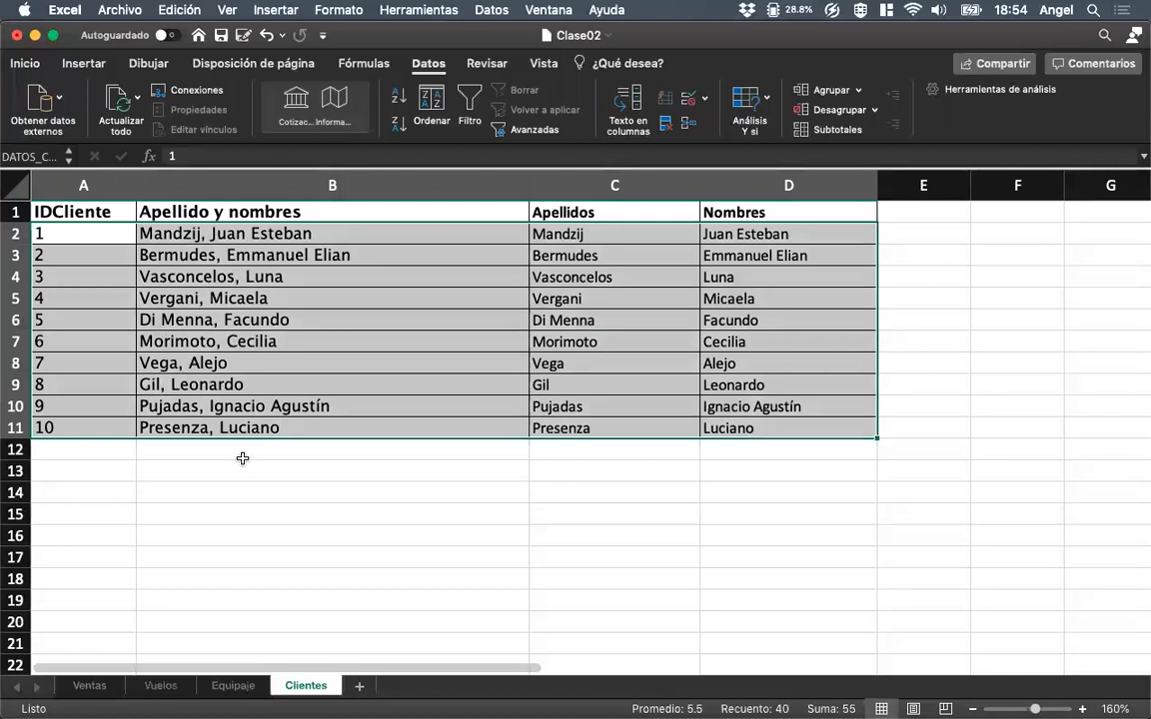
Start a BUSCARV formula in F2 of Ventas with C2 as lookup value and DATOS_CLIENTES as the table.
{"action": "left_click", "coordinate": [90, 687]}
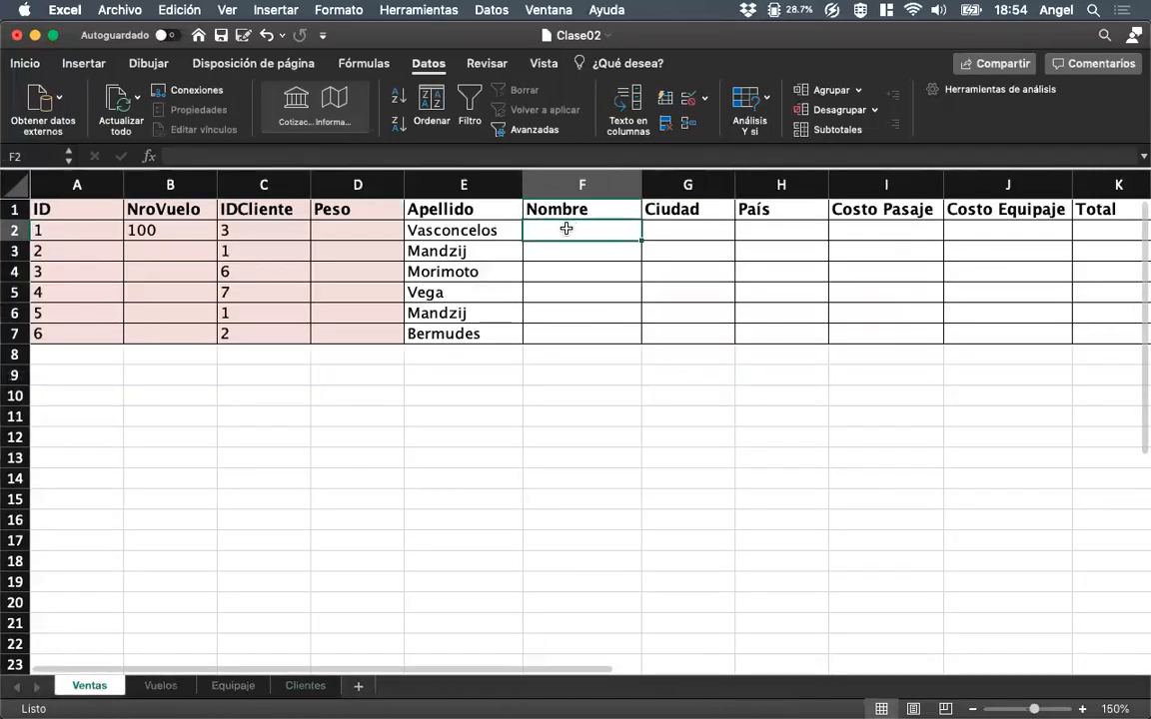
{"action": "type", "text": "="}
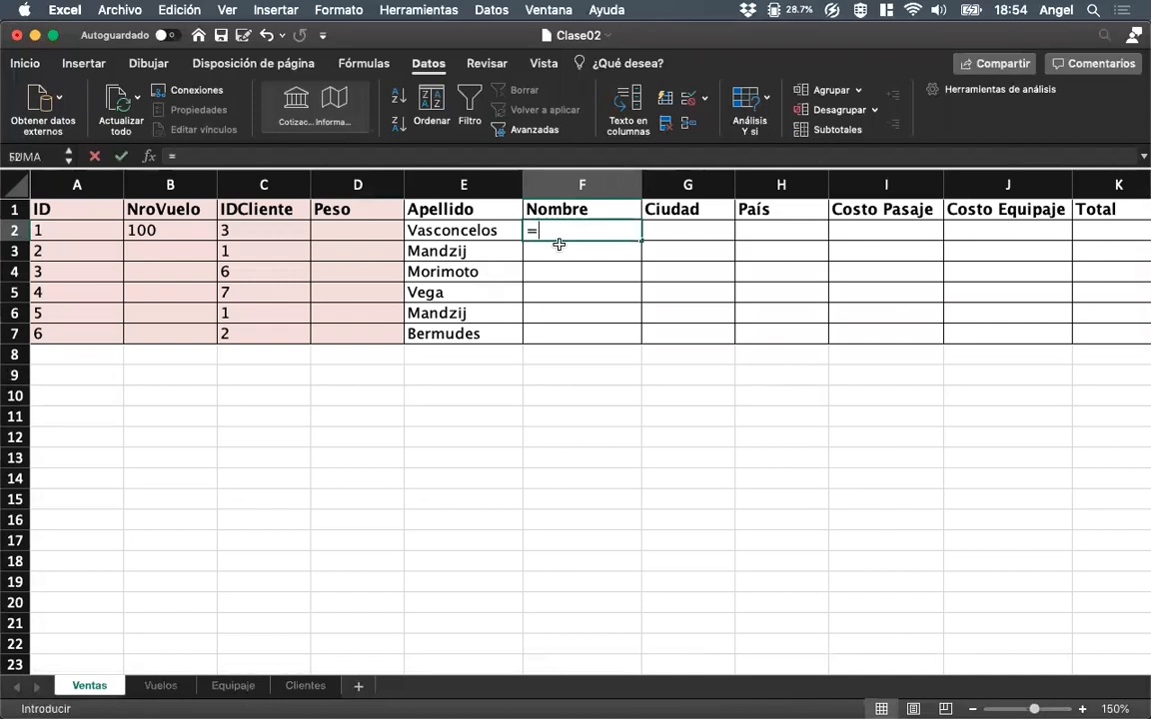
{"action": "type", "text": "B"}
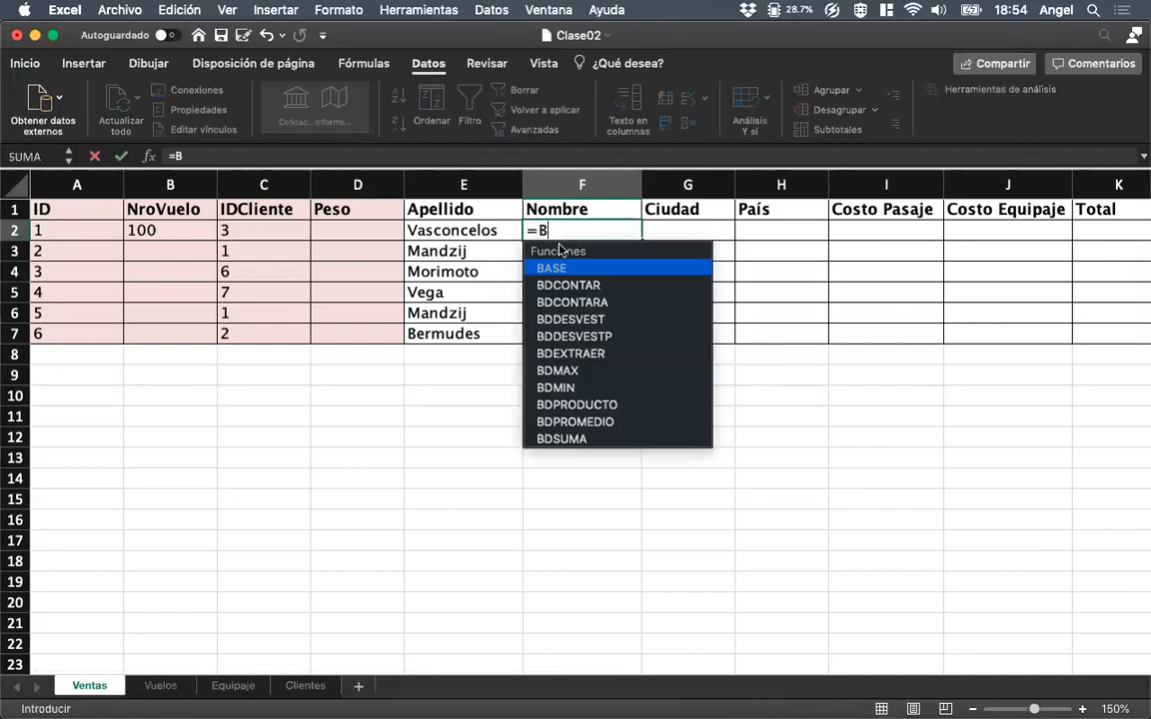
{"action": "type", "text": "uscarv("}
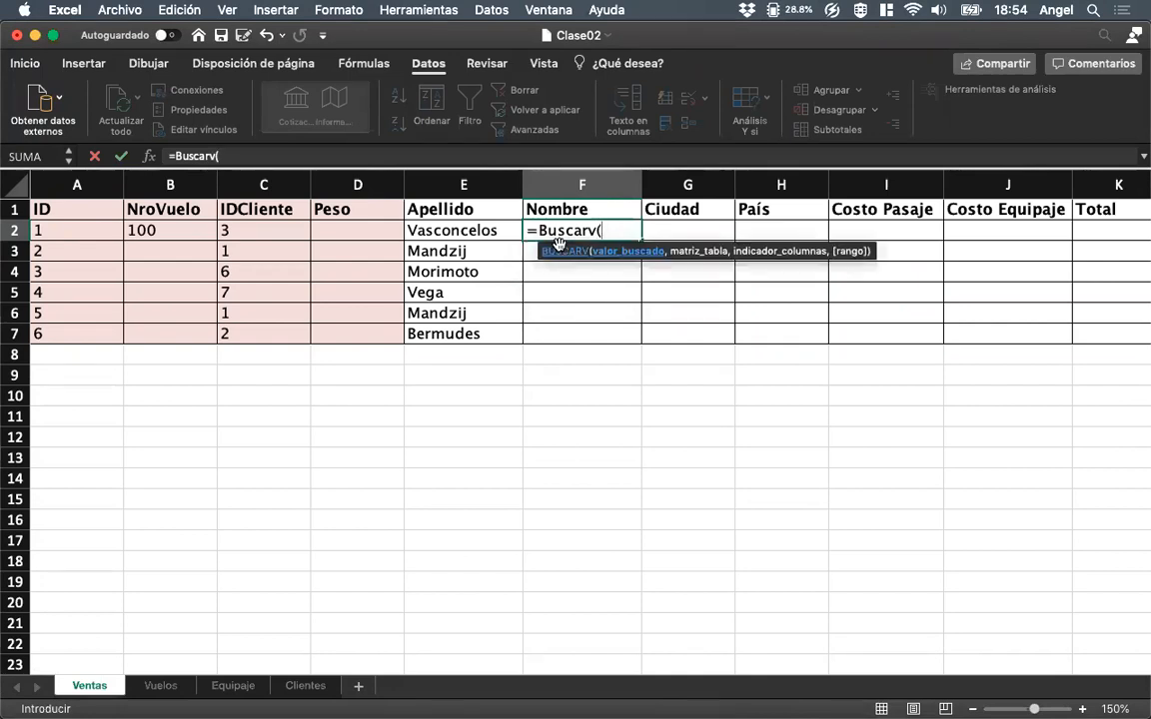
{"action": "left_click", "coordinate": [264, 237]}
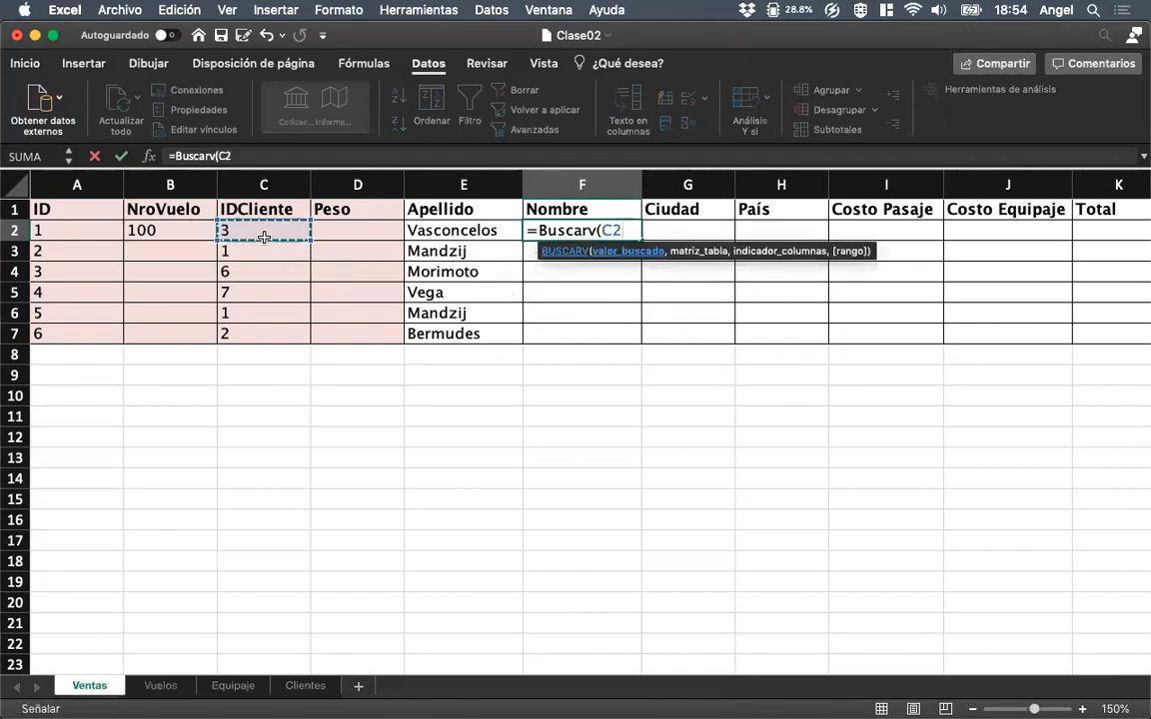
{"action": "type", "text": ","}
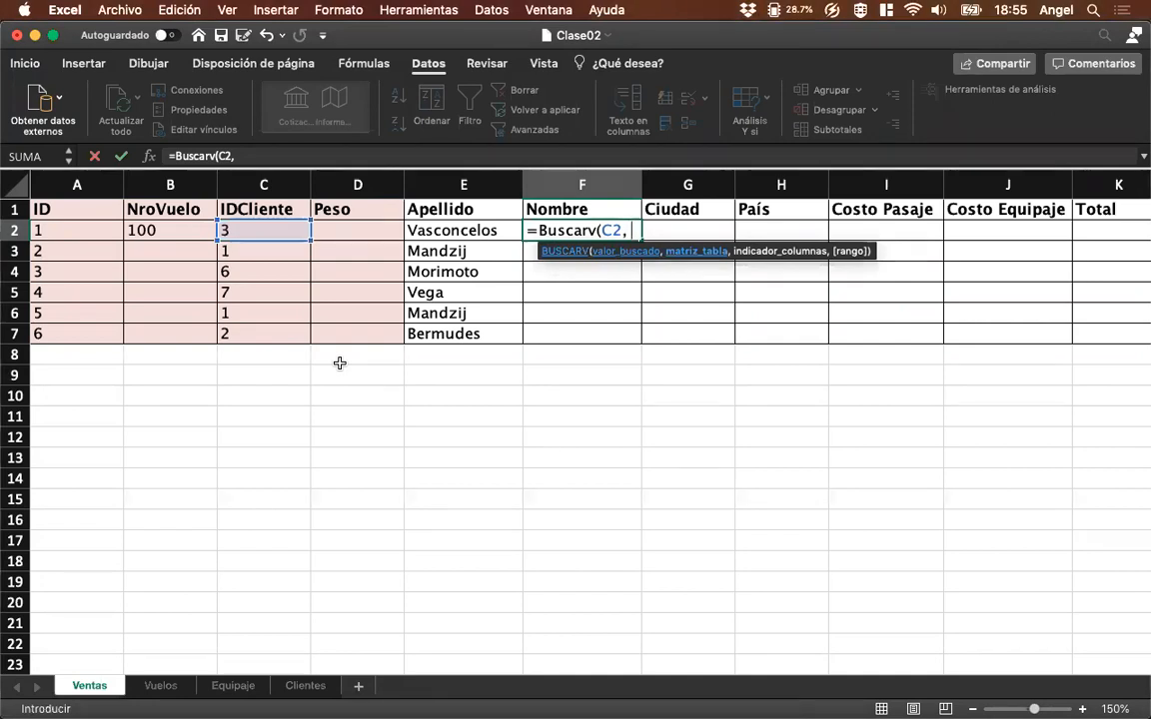
{"action": "type", "text": "DATOS_"}
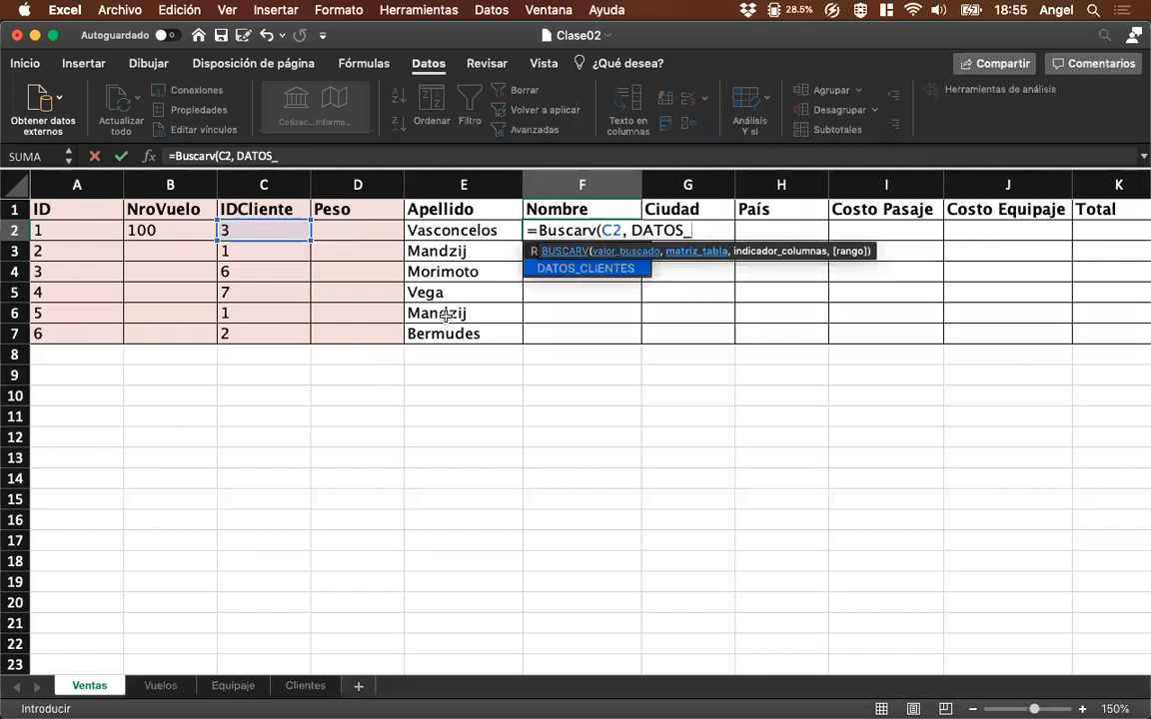
{"action": "double_click", "coordinate": [563, 268]}
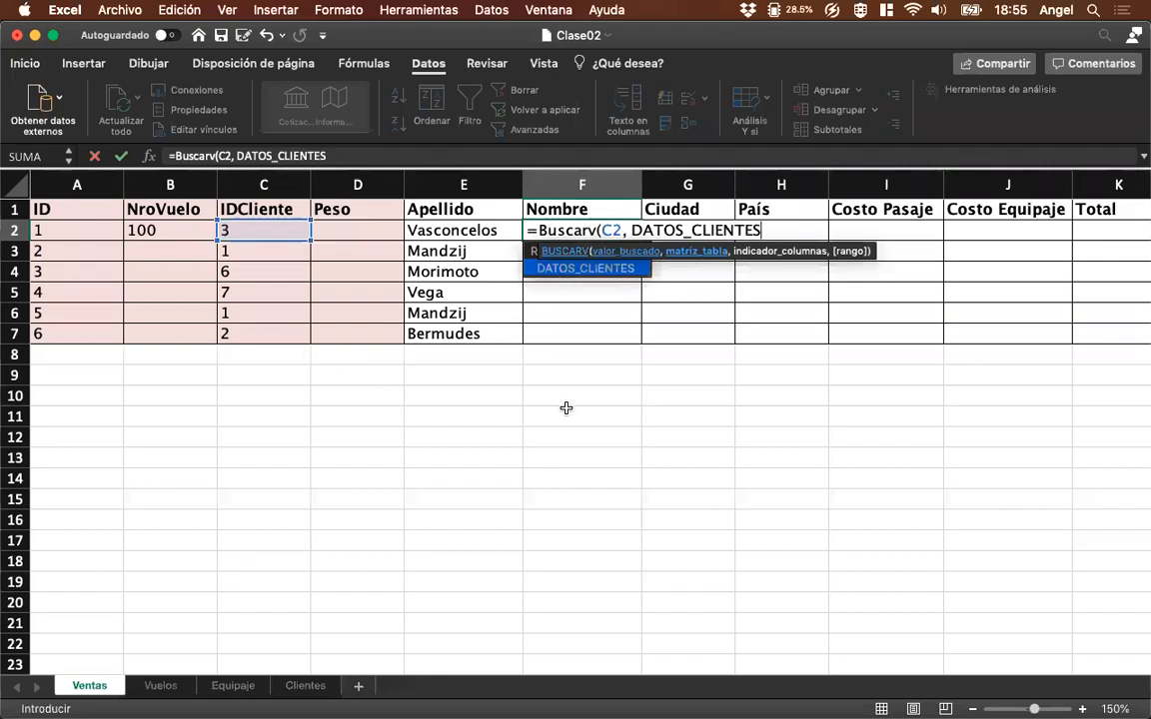
Complete the F2 BUSCARV formula with column index 4 and exact match FALSO.
{"action": "type", "text": ","}
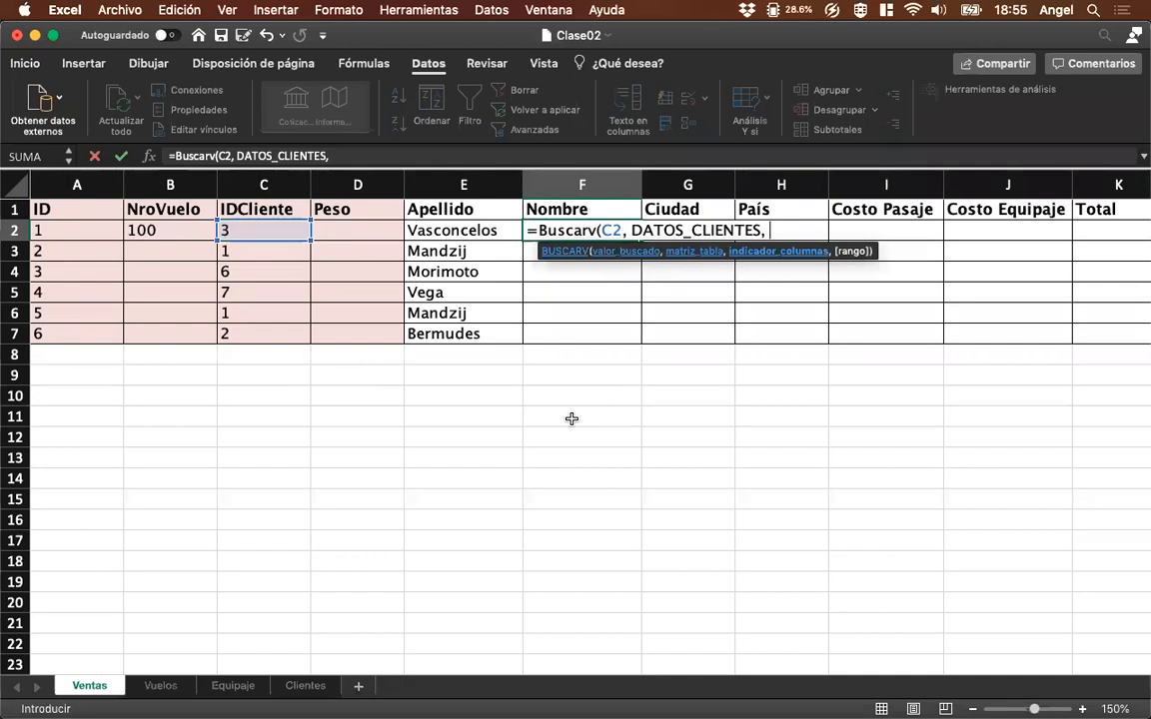
{"action": "type", "text": " 4,"}
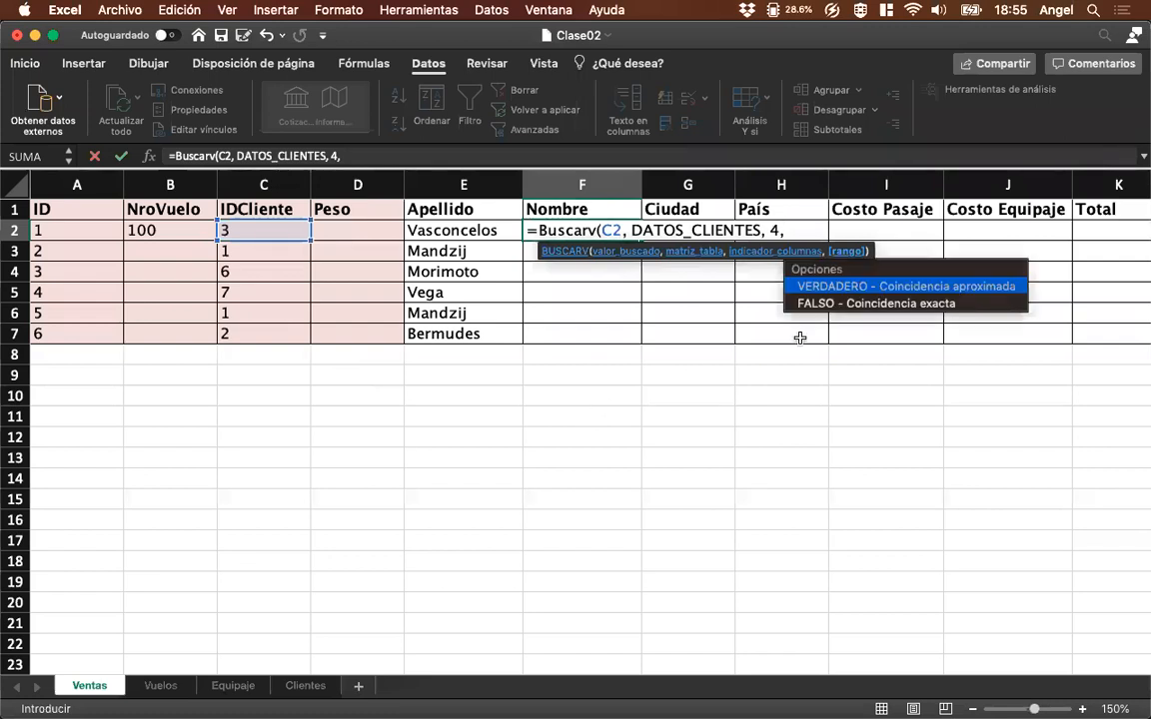
{"action": "double_click", "coordinate": [815, 304]}
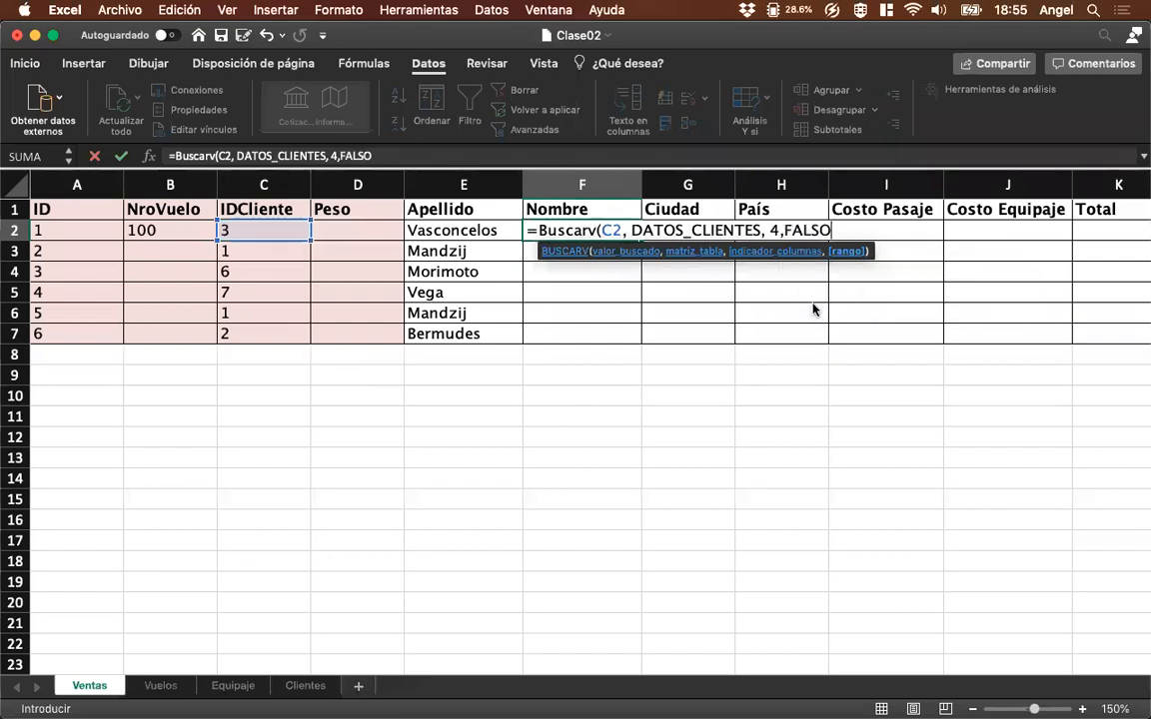
{"action": "left_click", "coordinate": [433, 156]}
{"action": "type", "text": ")"}
{"action": "key", "text": "Return"}
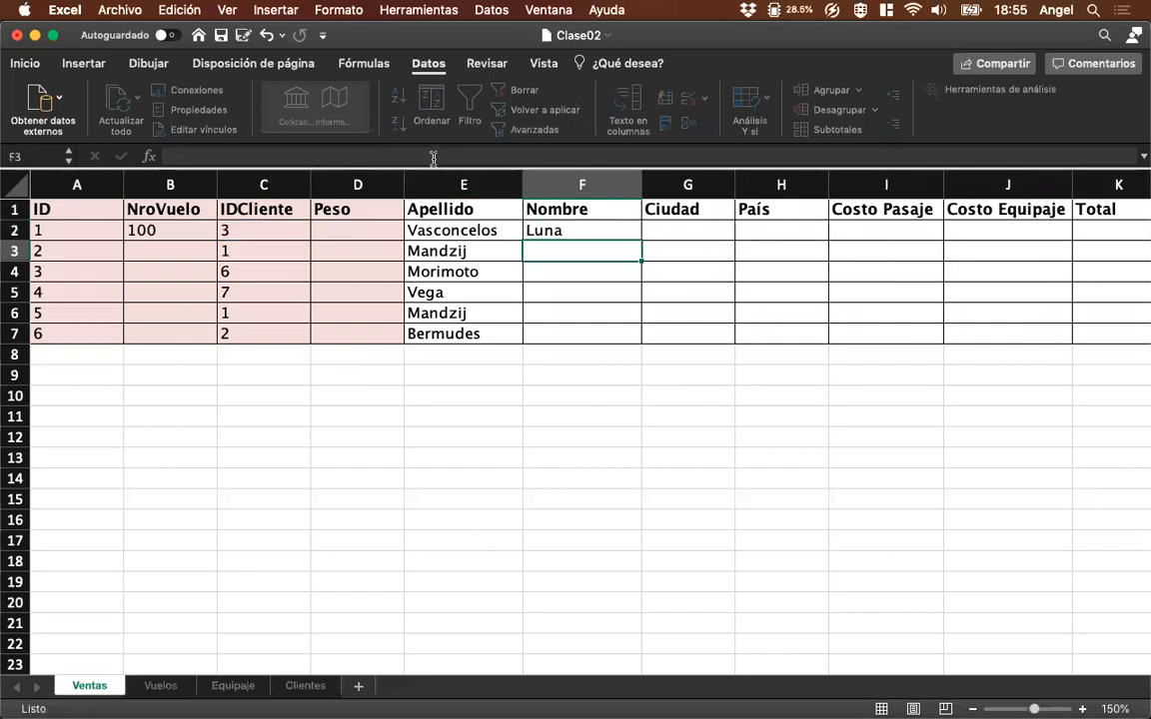
{"action": "key", "text": "Up"}
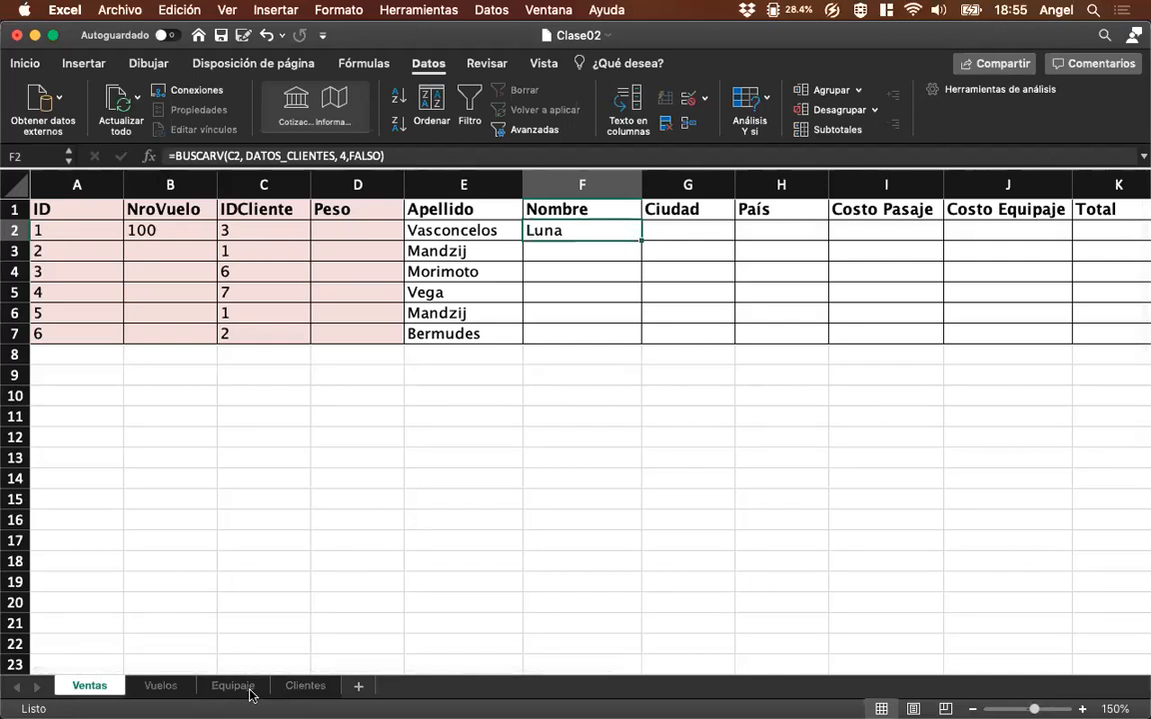
{"action": "left_click", "coordinate": [160, 686]}
{"action": "left_click_drag", "start_coordinate": [88, 231], "coordinate": [486, 322]}
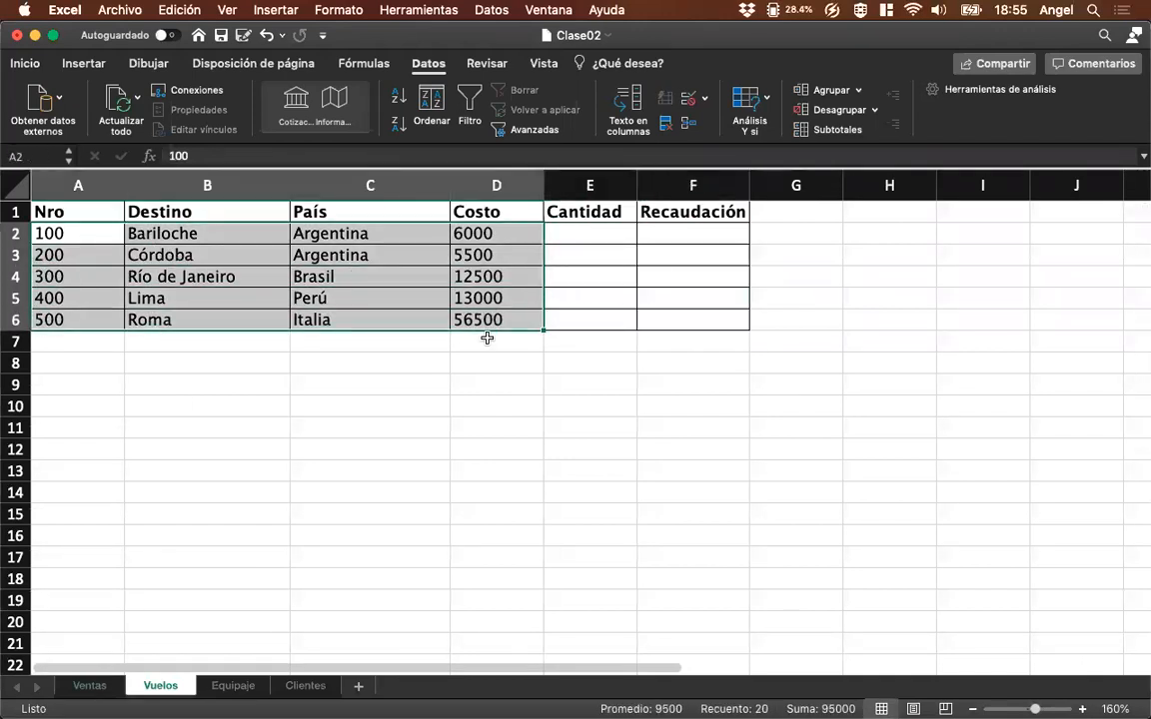
{"action": "left_click", "coordinate": [278, 10]}
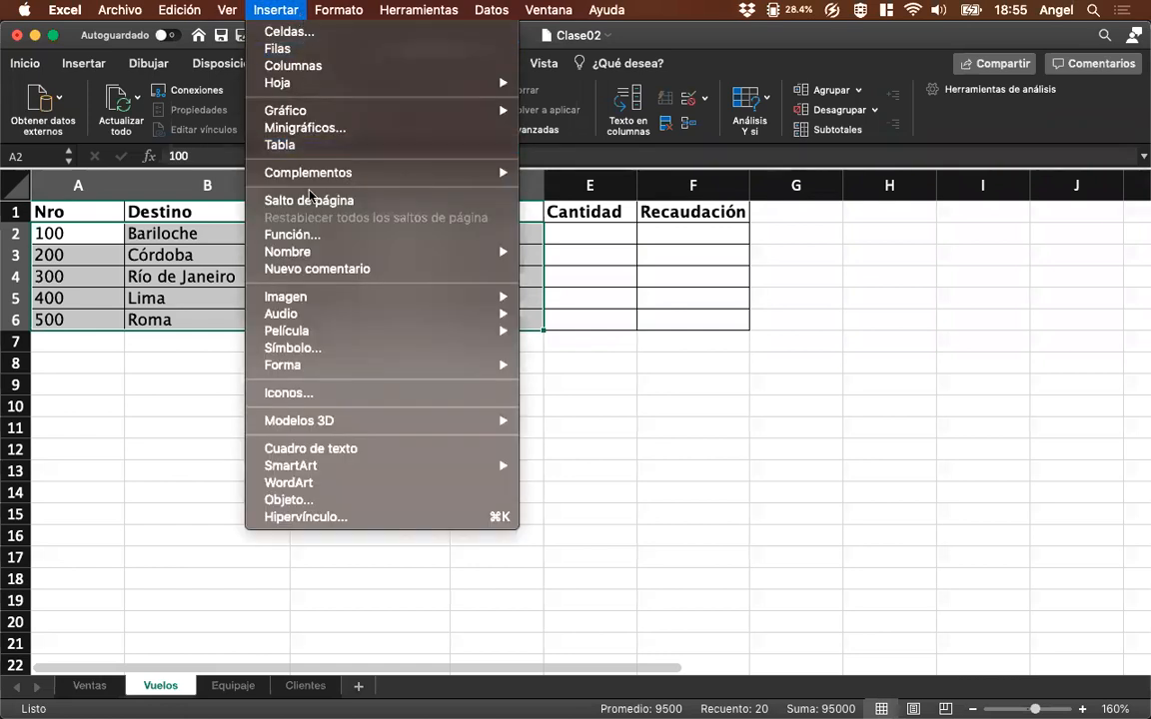
{"action": "mouse_move", "coordinate": [313, 253]}
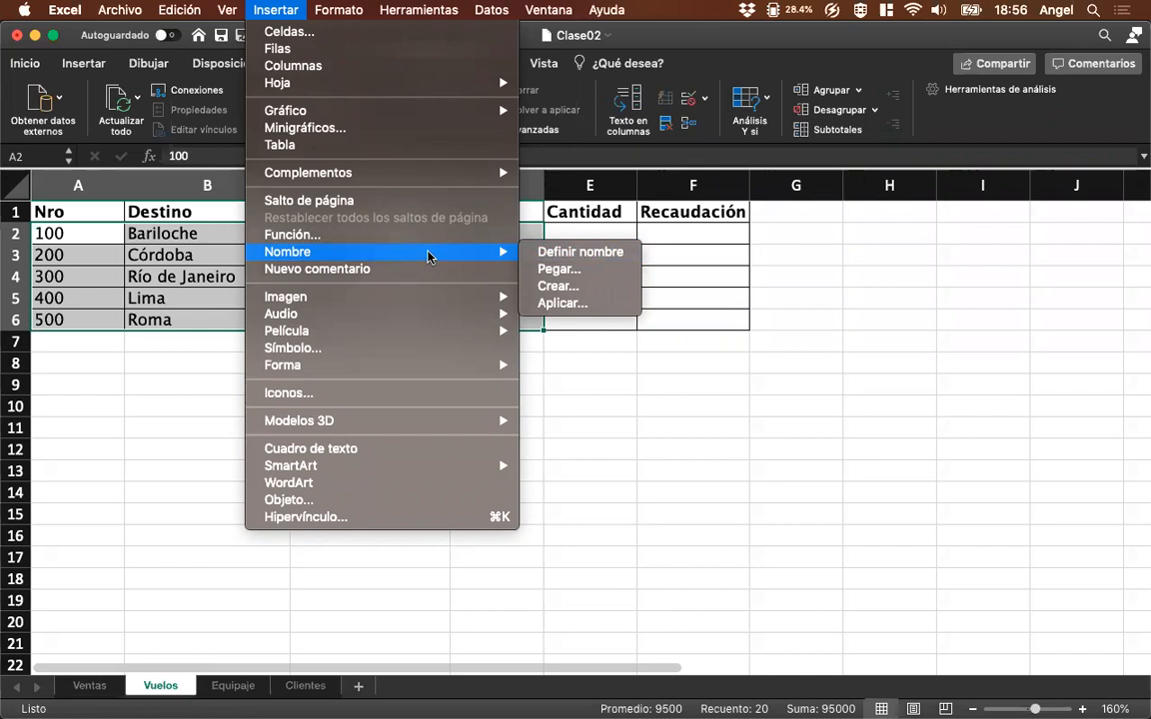
{"action": "mouse_move", "coordinate": [455, 14]}
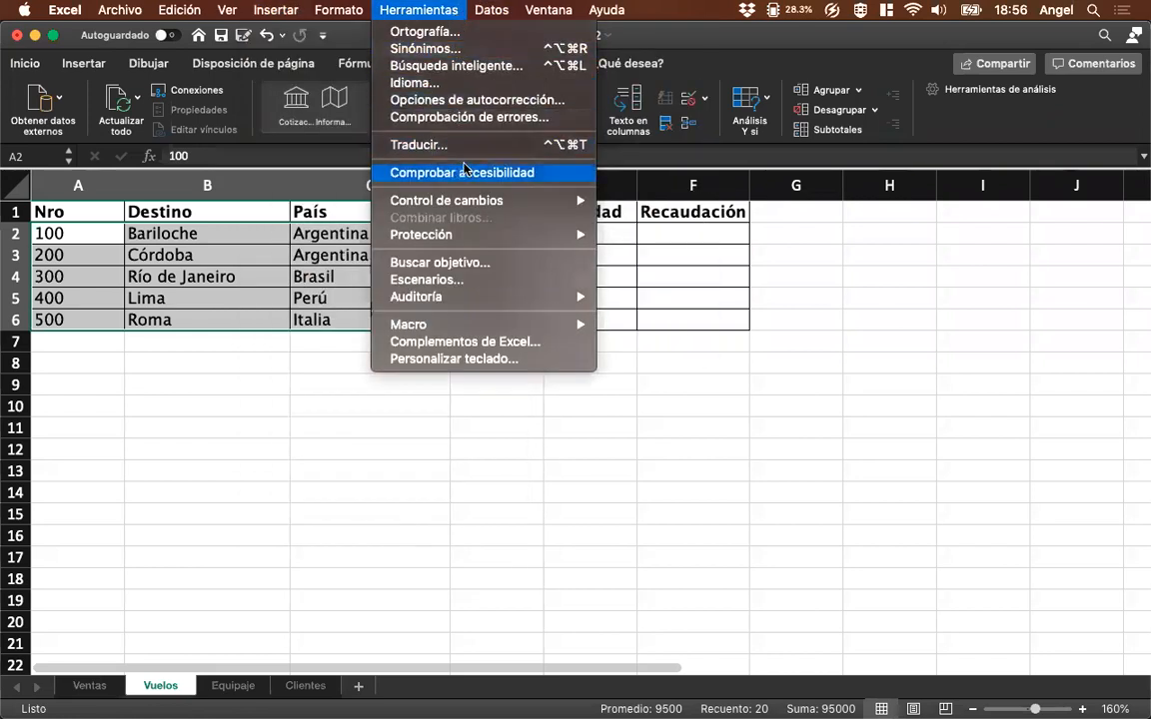
{"action": "left_click", "coordinate": [185, 244]}
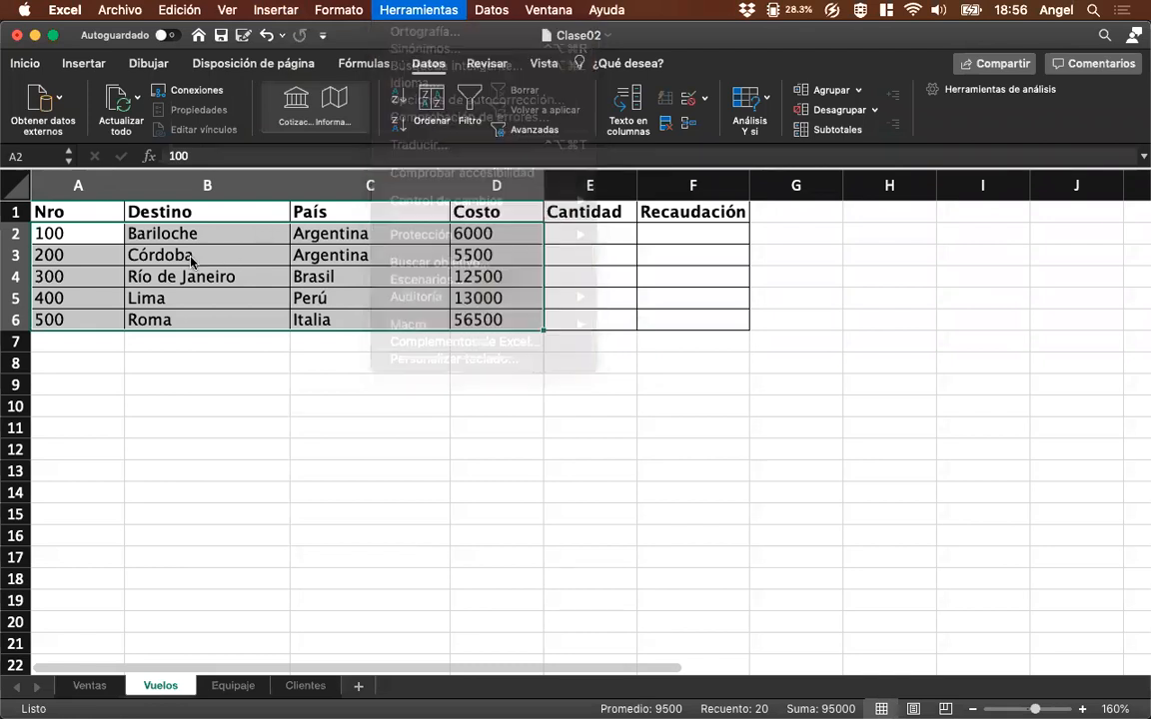
{"action": "left_click", "coordinate": [100, 240]}
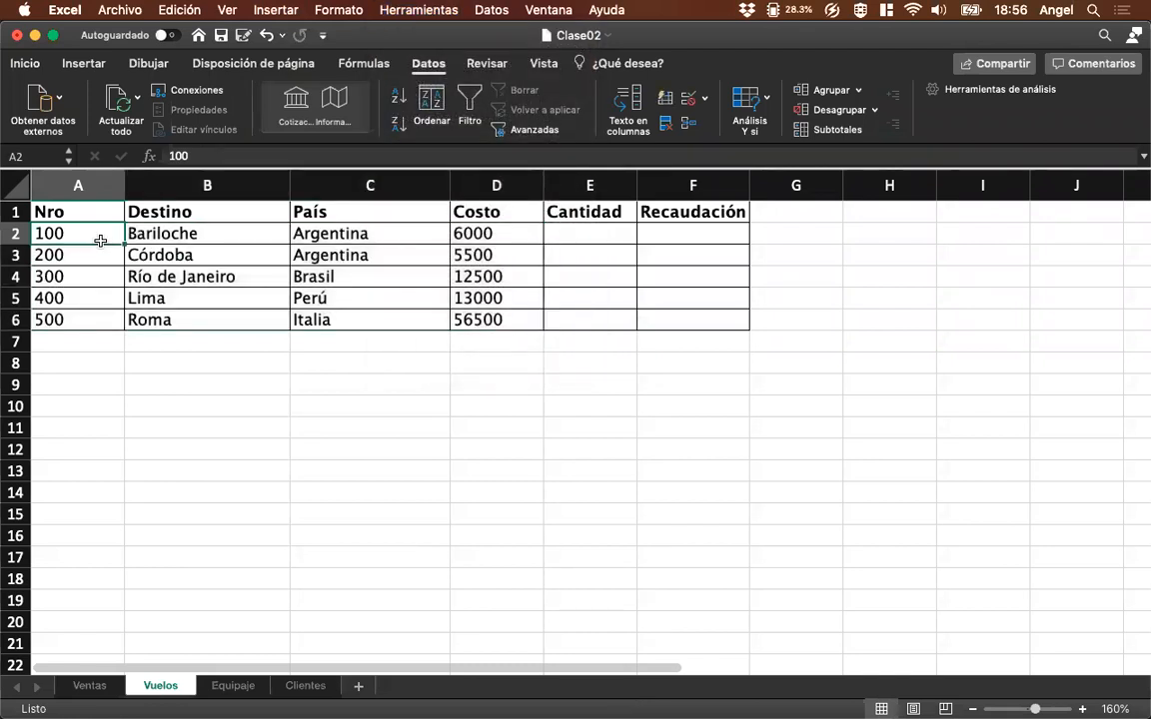
Set the IDCliente in C2 of Ventas to 11 and check the Apellido and Nombre lookups in that row.
{"action": "left_click", "coordinate": [99, 689]}
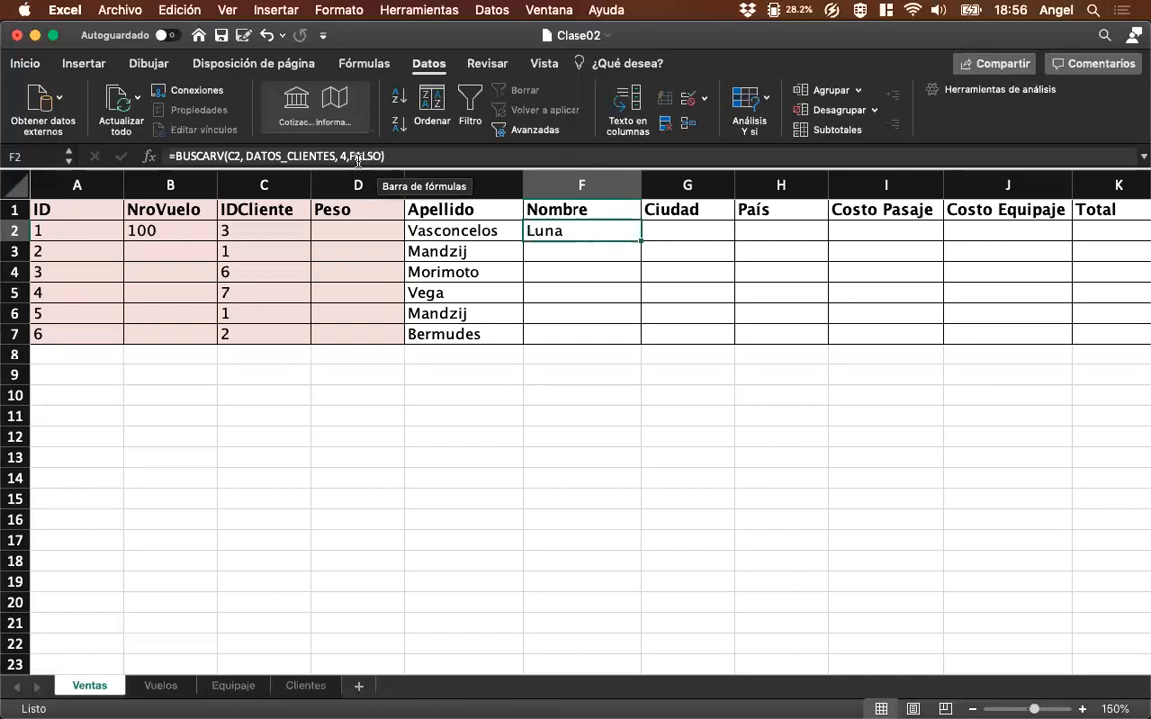
{"action": "left_click", "coordinate": [291, 238]}
{"action": "type", "text": "11"}
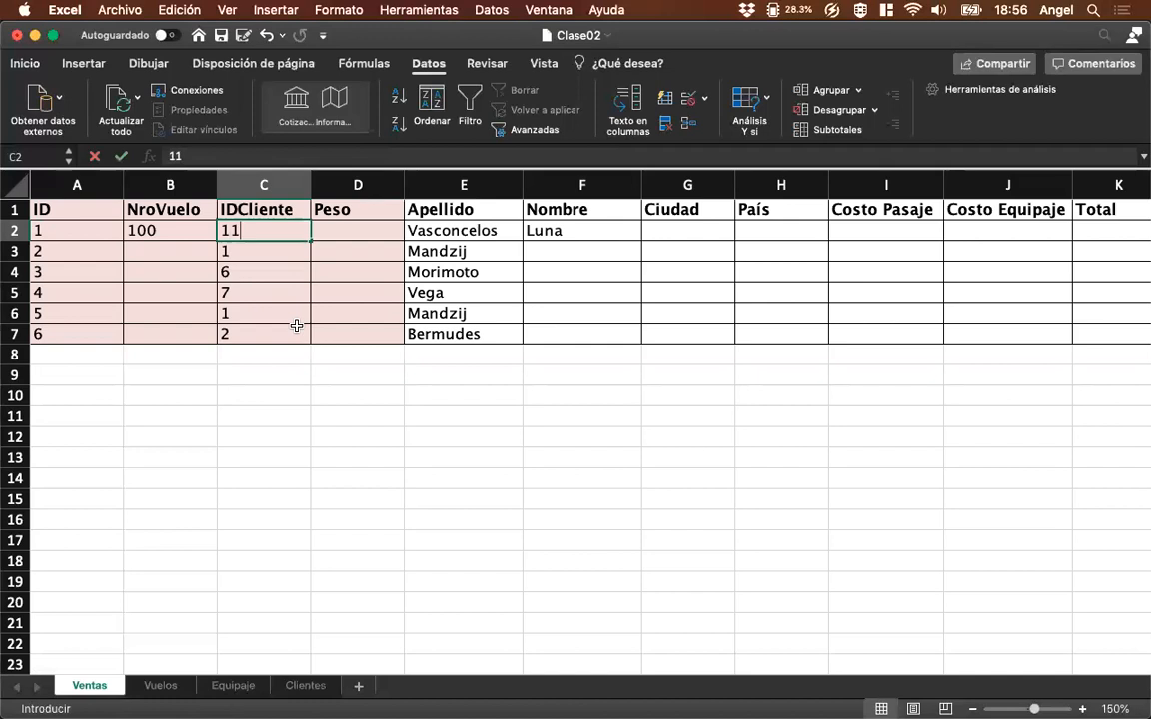
{"action": "key", "text": "Return"}
{"action": "key", "text": "Right"}
{"action": "key", "text": "Right"}
{"action": "key", "text": "Right"}
{"action": "key", "text": "Left"}
{"action": "key", "text": "Left"}
{"action": "key", "text": "Left"}
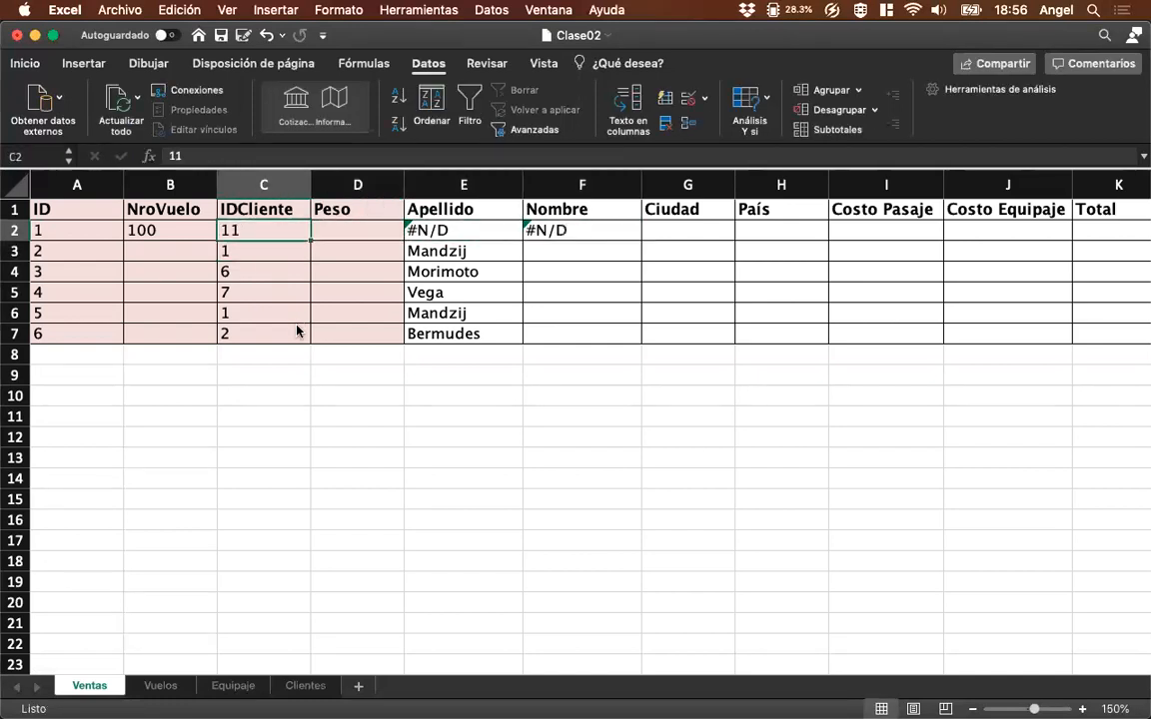
Change the match argument of the F2 Nombre formula to VERDADERO.
{"action": "key", "text": "Right"}
{"action": "key", "text": "Right"}
{"action": "key", "text": "Right"}
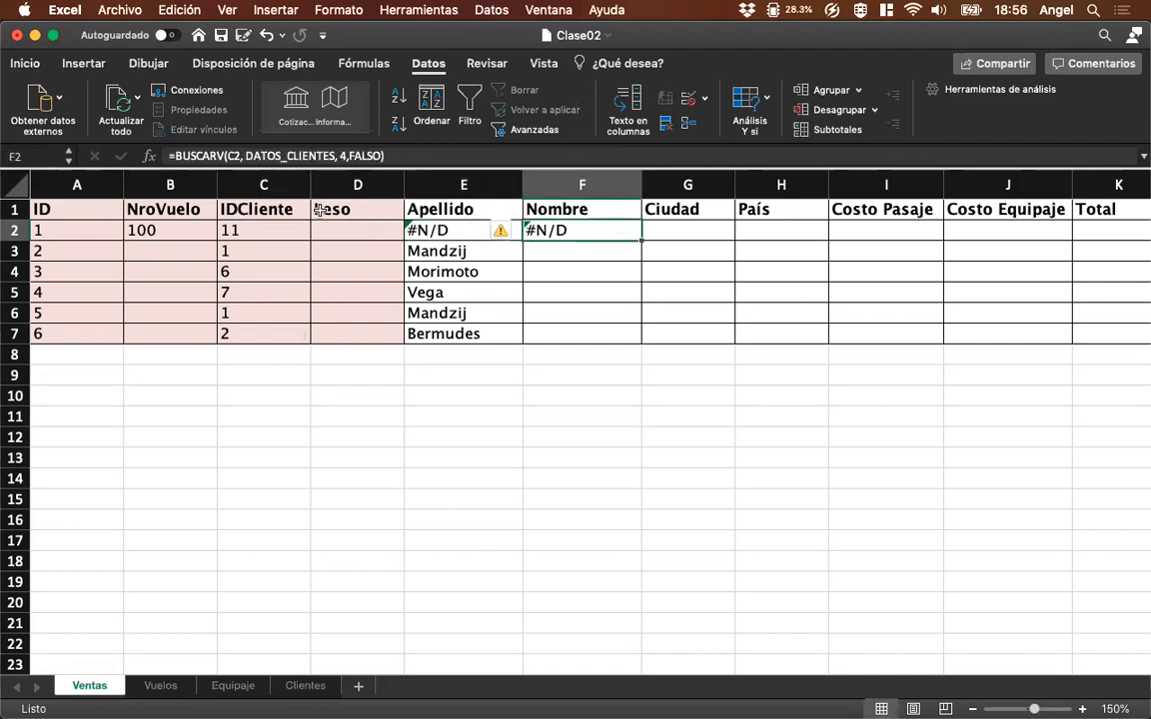
{"action": "key", "text": "F2"}
{"action": "key", "text": "BackSpace"}
{"action": "type", "text": "VERDADERO"}
{"action": "key", "text": "Escape"}
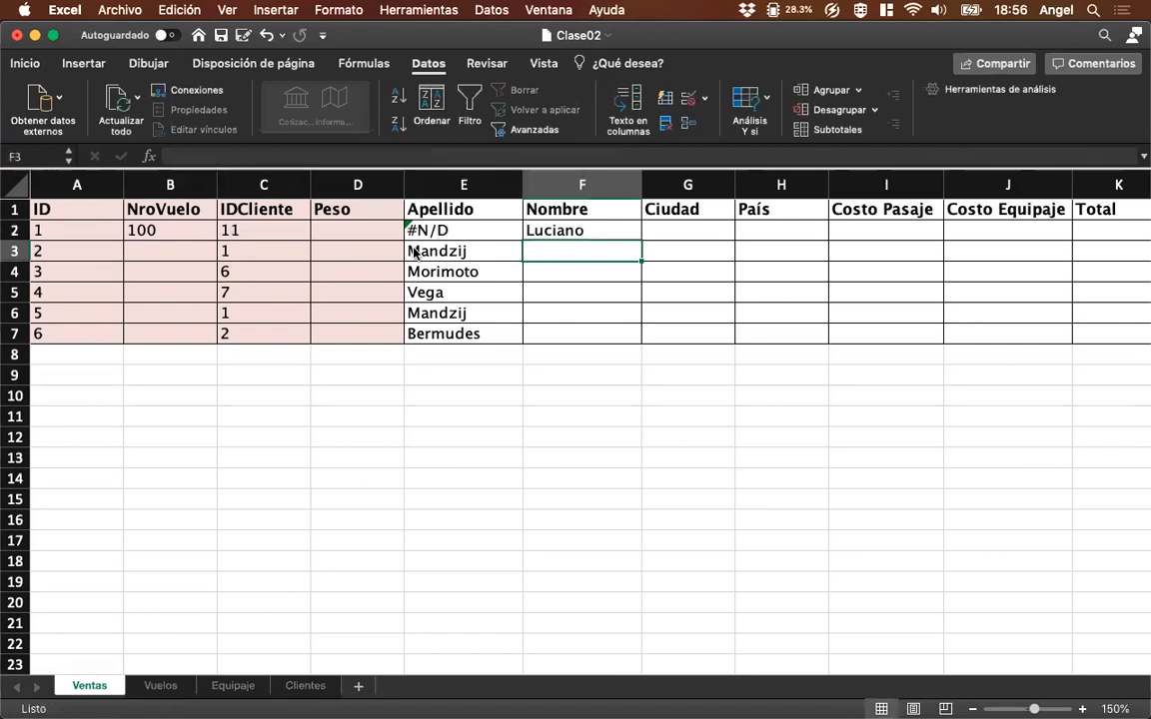
Change the match argument of the E2 Apellido formula in Ventas to VERDADERO.
{"action": "double_click", "coordinate": [380, 157]}
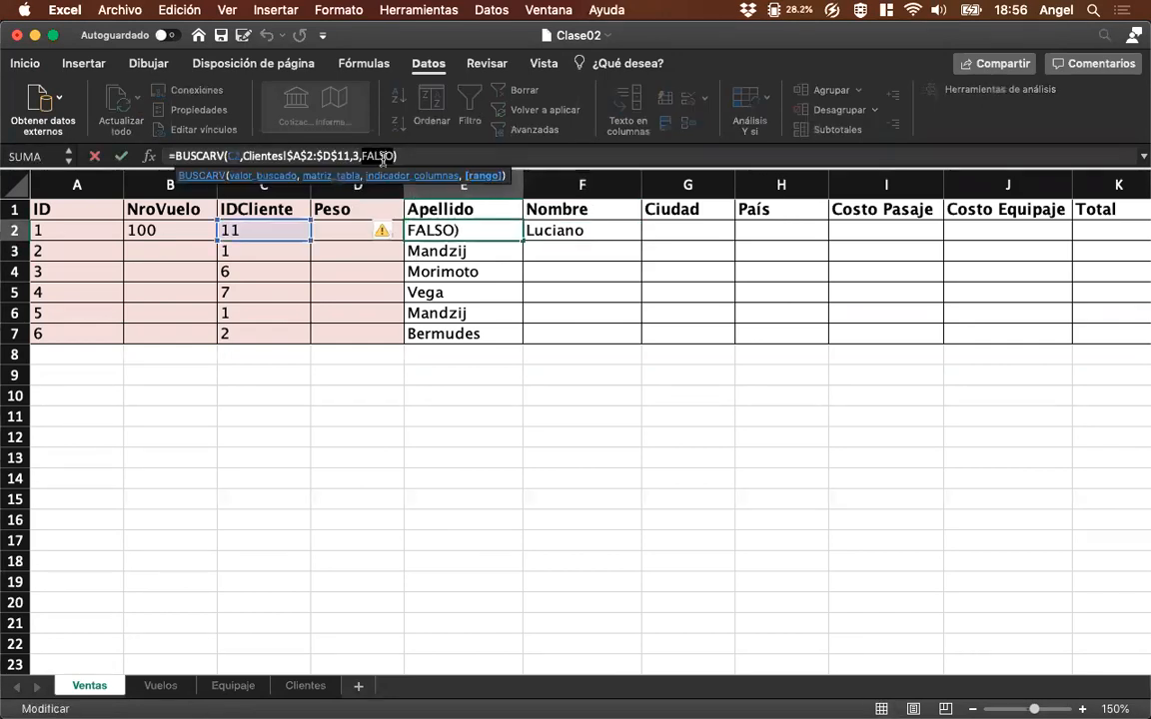
{"action": "type", "text": "VERDADERO"}
{"action": "key", "text": "Return"}
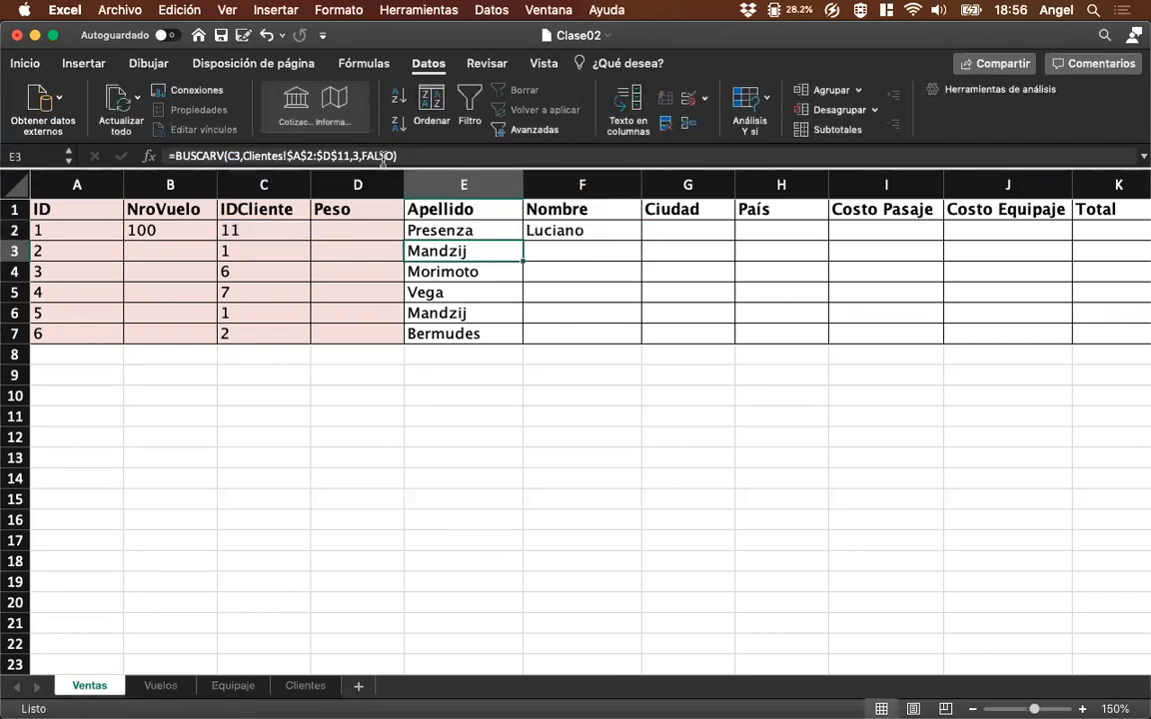
Compare the IDCliente in C2 of Ventas and its lookup results with the last record on the Clientes sheet.
{"action": "key", "text": "Left"}
{"action": "key", "text": "Left"}
{"action": "key", "text": "Left"}
{"action": "key", "text": "Up"}
{"action": "key", "text": "Right"}
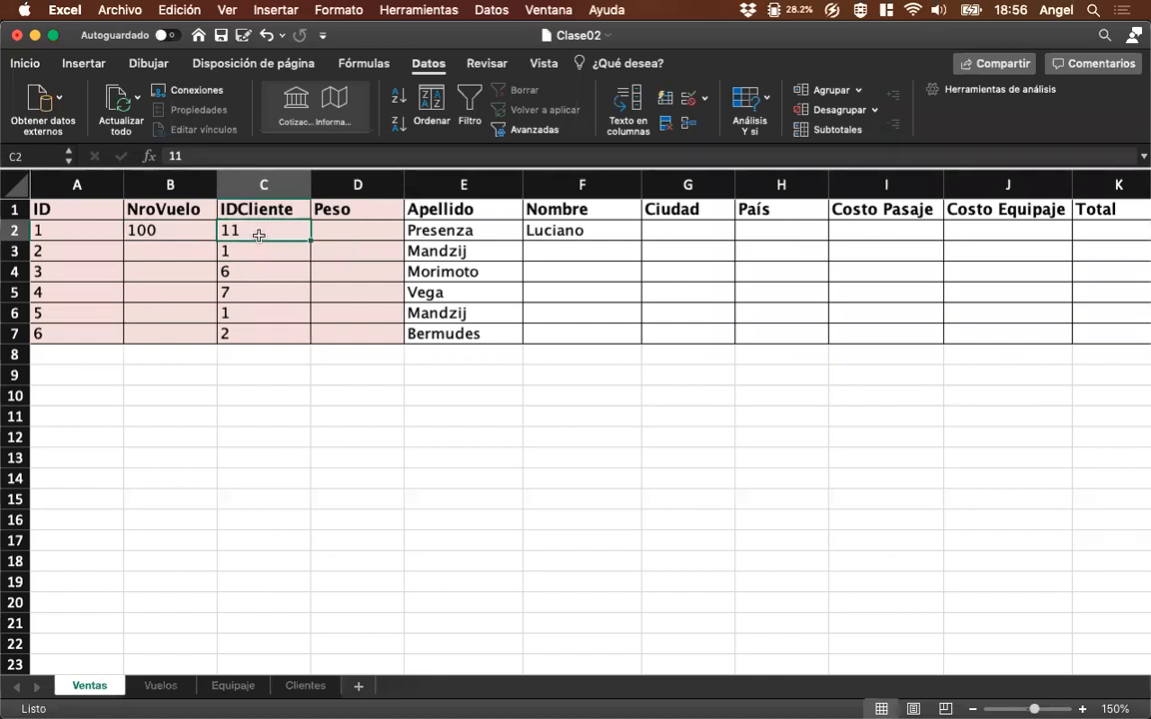
{"action": "left_click", "coordinate": [306, 685]}
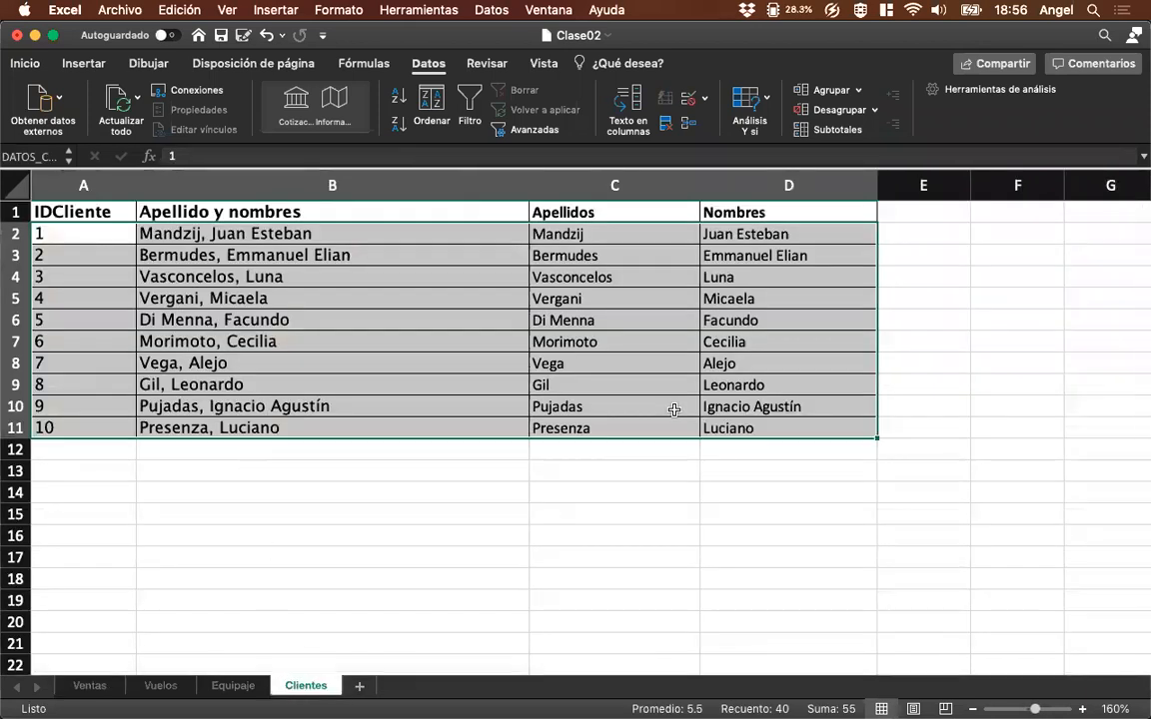
{"action": "left_click", "coordinate": [636, 431]}
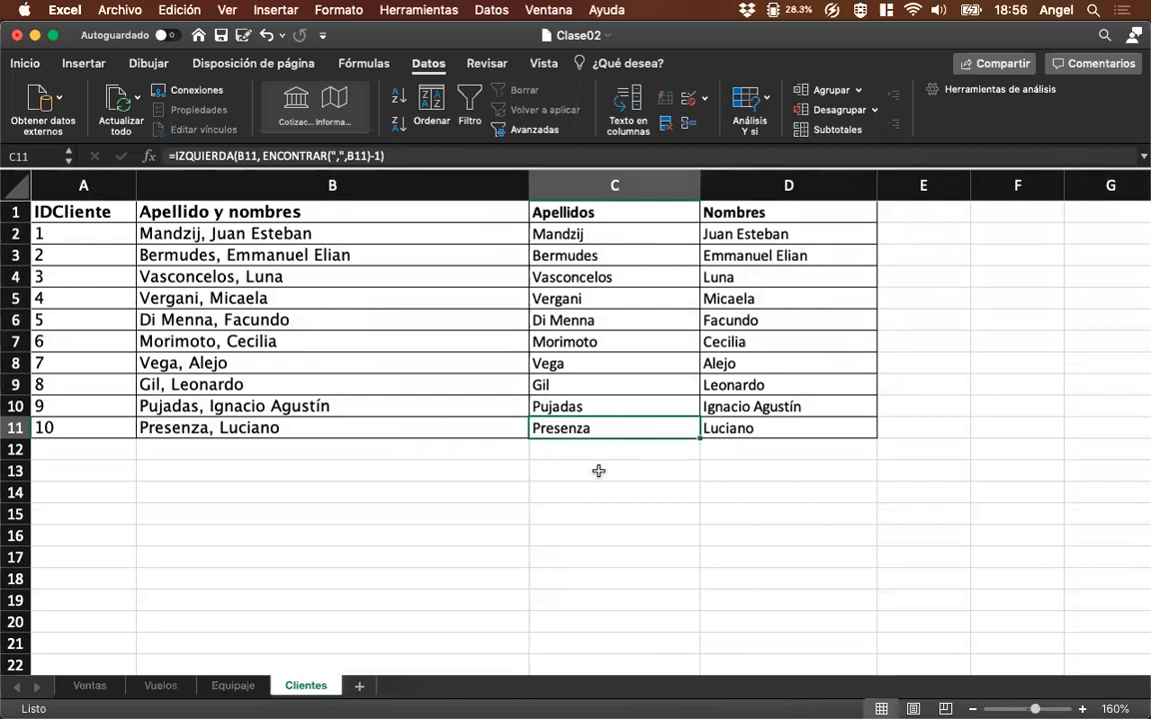
{"action": "left_click", "coordinate": [89, 685]}
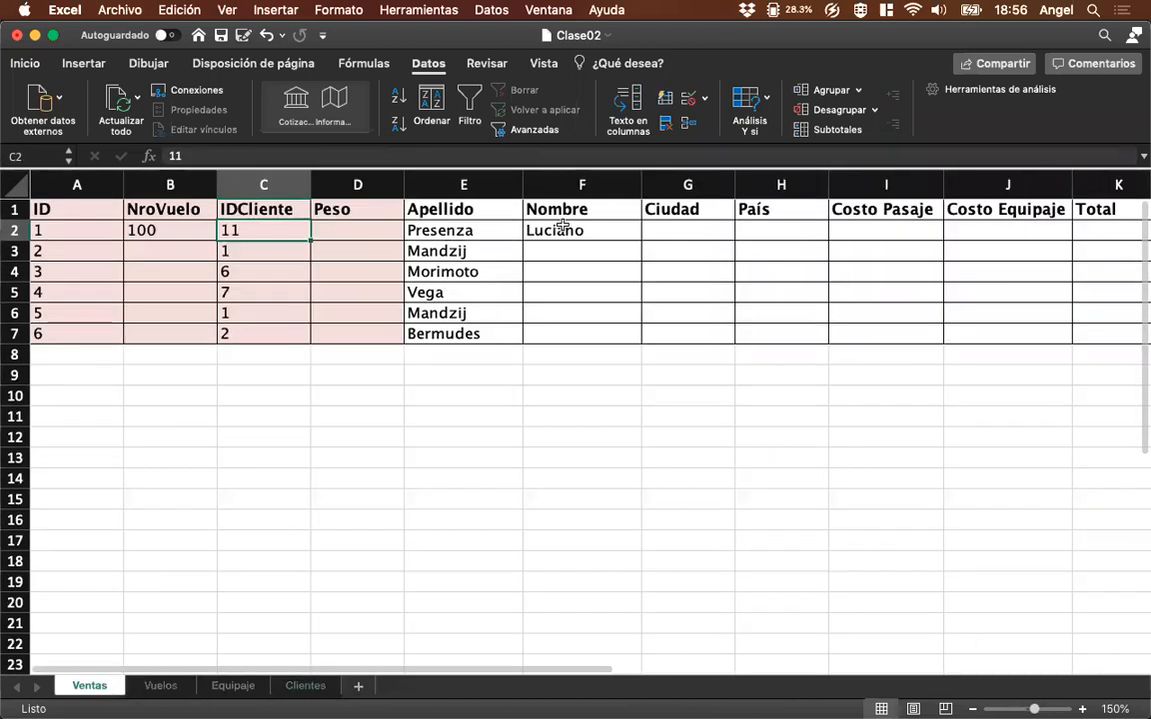
{"action": "left_click", "coordinate": [318, 686]}
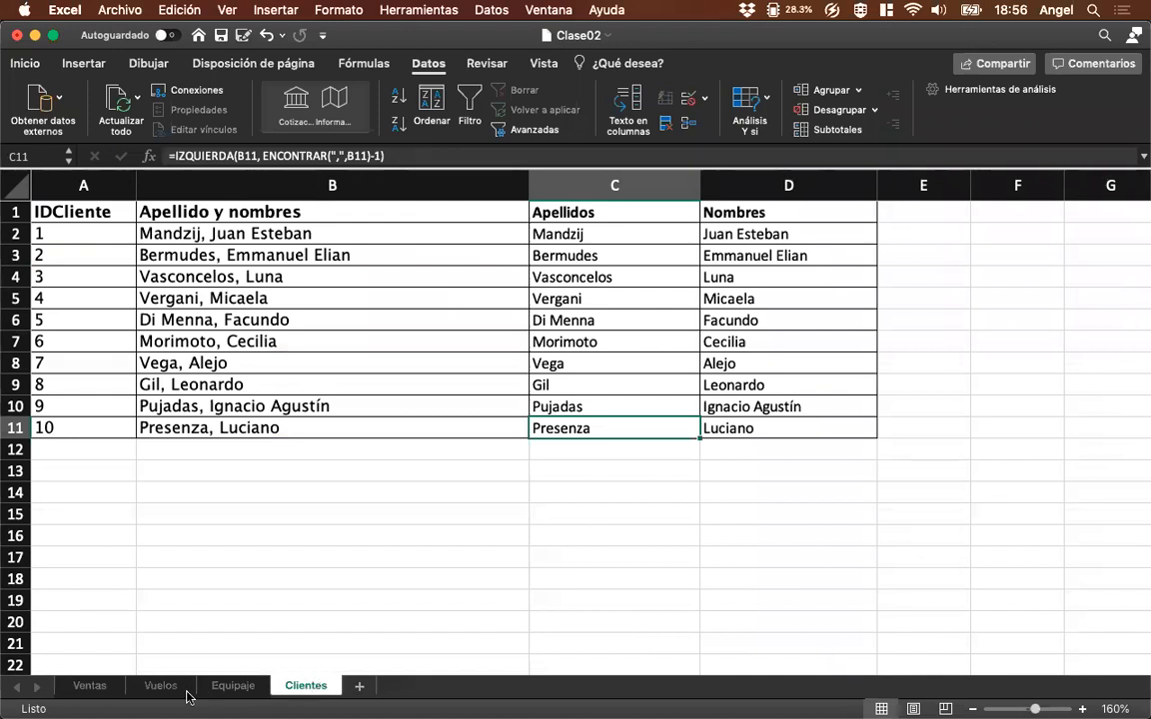
{"action": "left_click", "coordinate": [95, 689]}
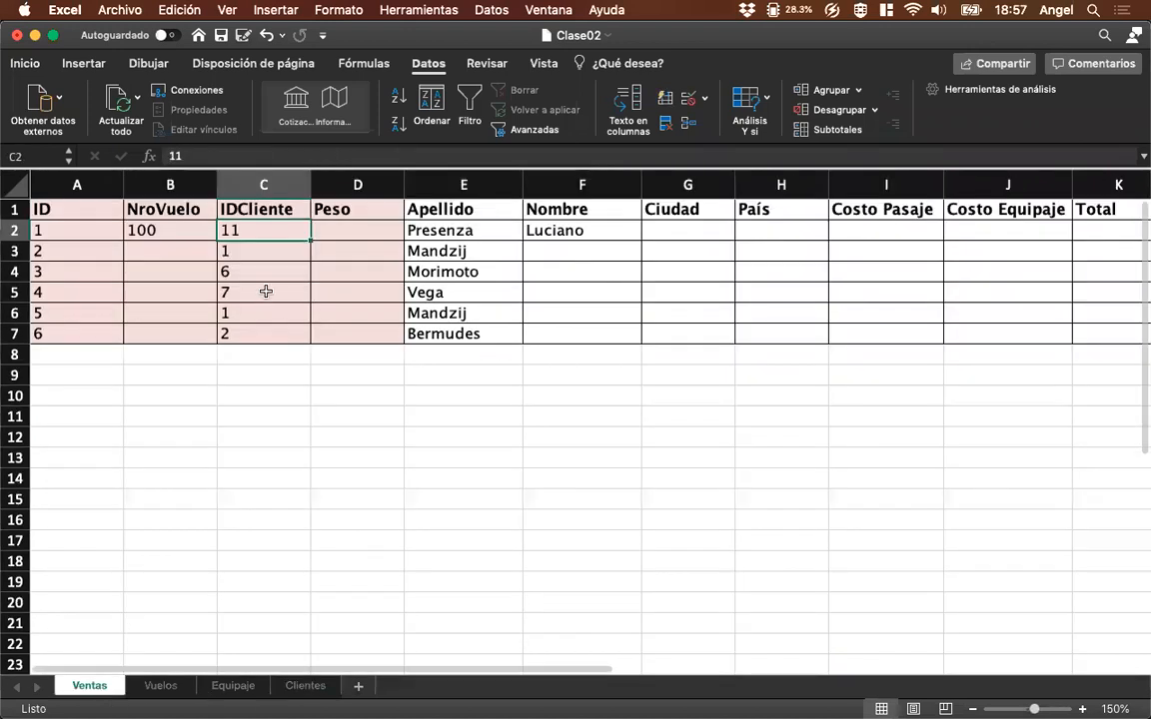
Set the IDCliente in C2 of Ventas to 4.5 and compare the lookups with the Clientes sheet.
{"action": "type", "text": "4.5"}
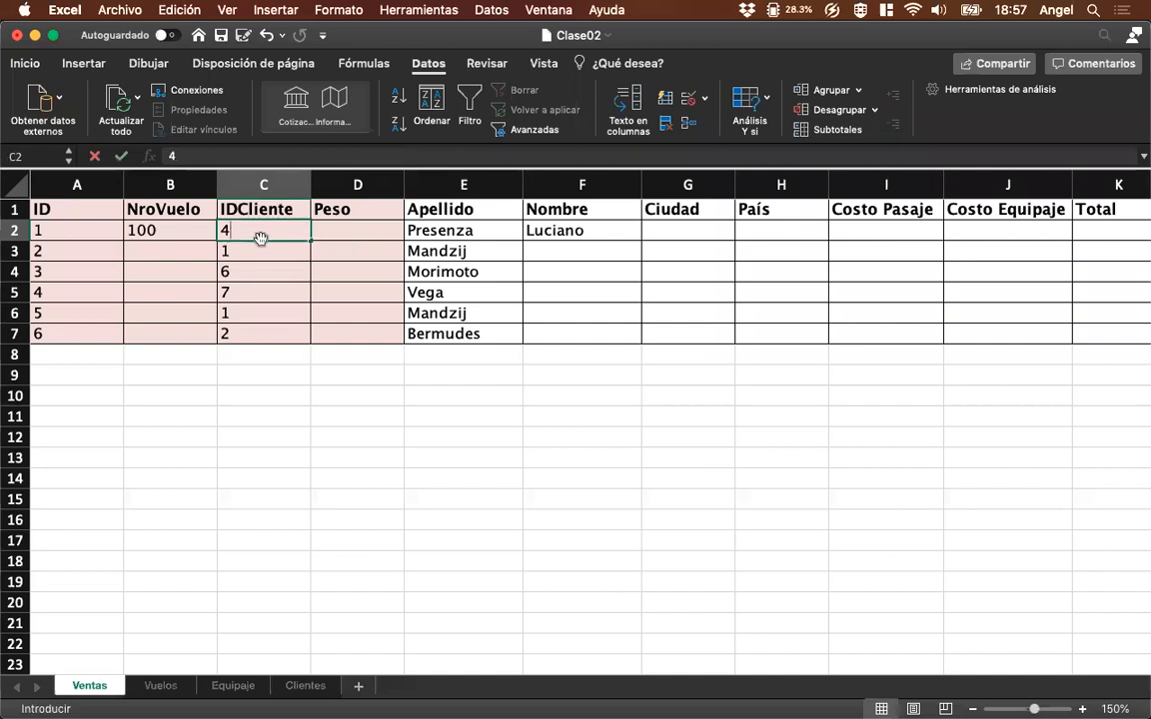
{"action": "key", "text": "Return"}
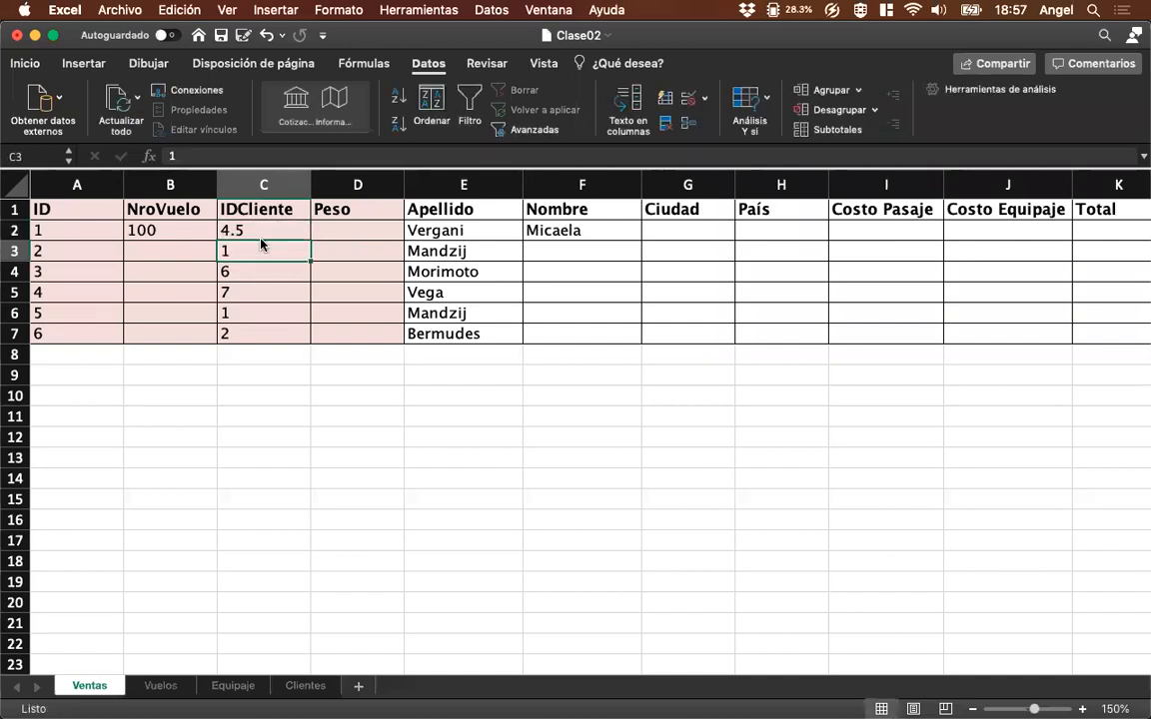
{"action": "left_click", "coordinate": [304, 685]}
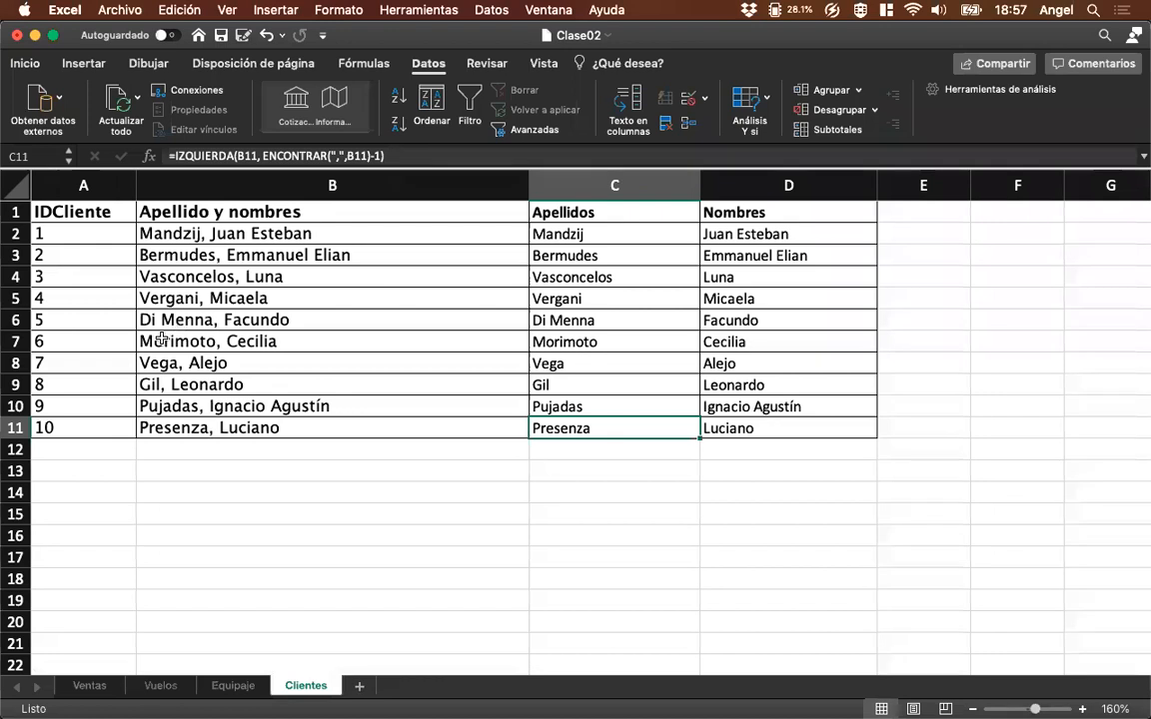
{"action": "left_click", "coordinate": [88, 687]}
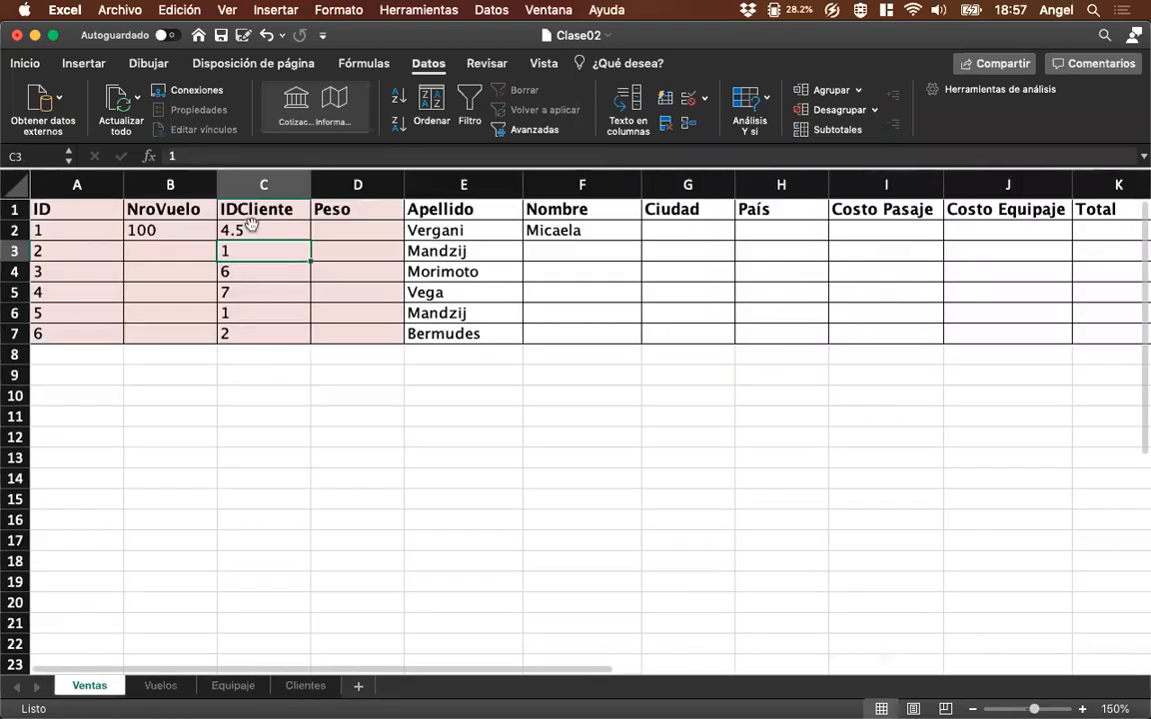
Set the IDCliente in C2 of Ventas to 7.3 to test the approximate match.
{"action": "left_click", "coordinate": [249, 228]}
{"action": "type", "text": "7.3"}
{"action": "key", "text": "Return"}
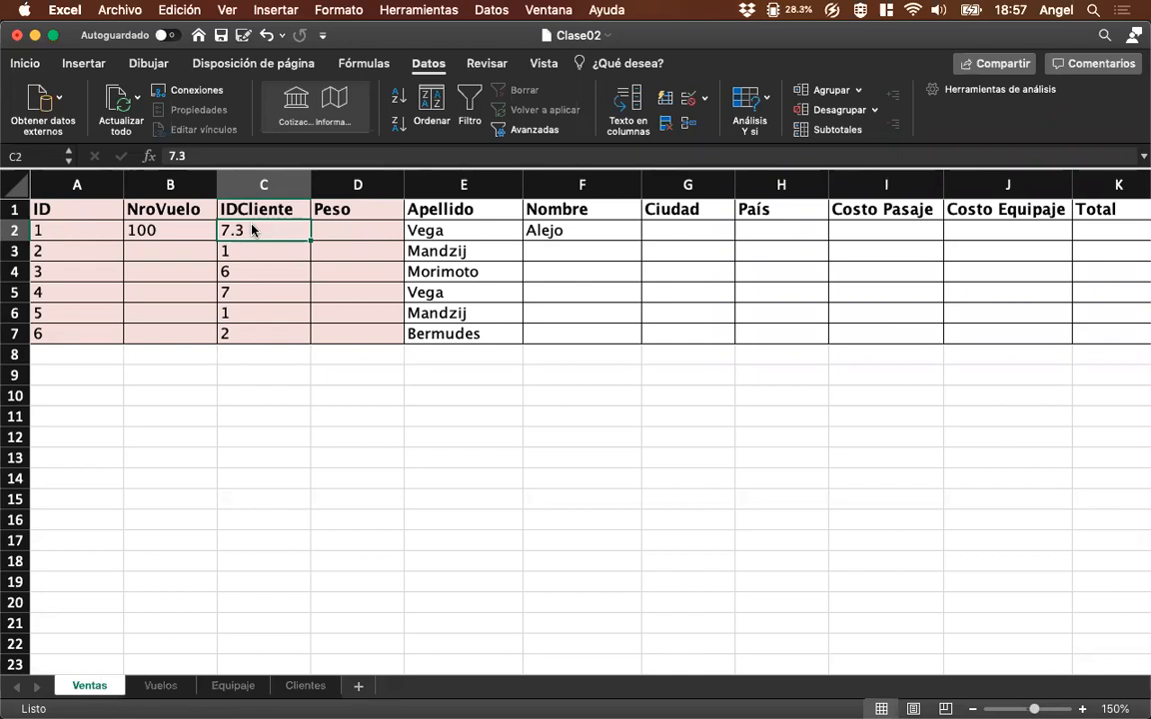
Test the IDCliente in C2 of Ventas with 0 and check it against the IDs on the Clientes sheet.
{"action": "type", "text": "0"}
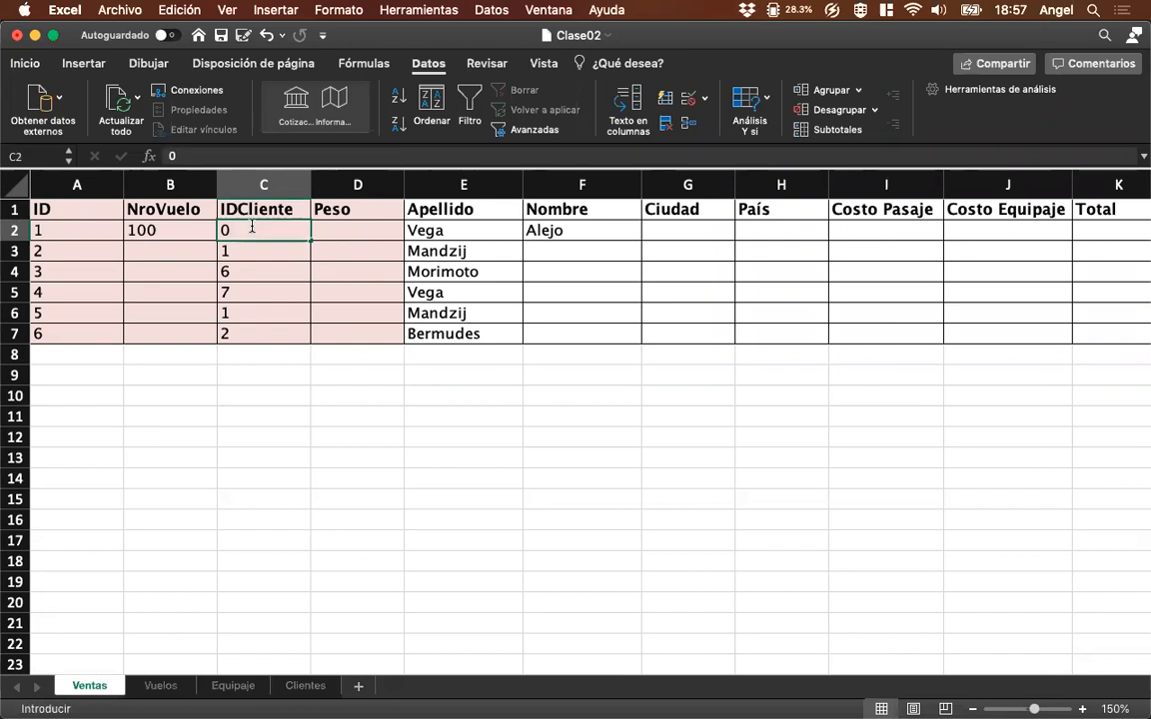
{"action": "key", "text": "Return"}
{"action": "left_click", "coordinate": [251, 231]}
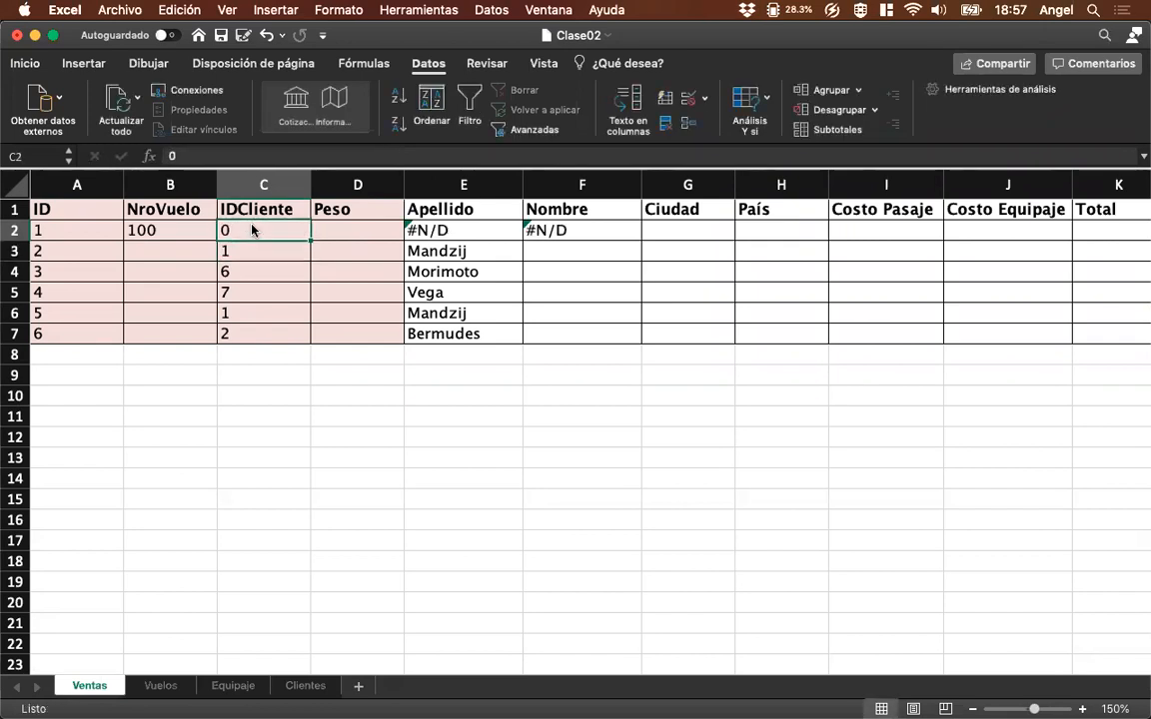
{"action": "left_click", "coordinate": [303, 685]}
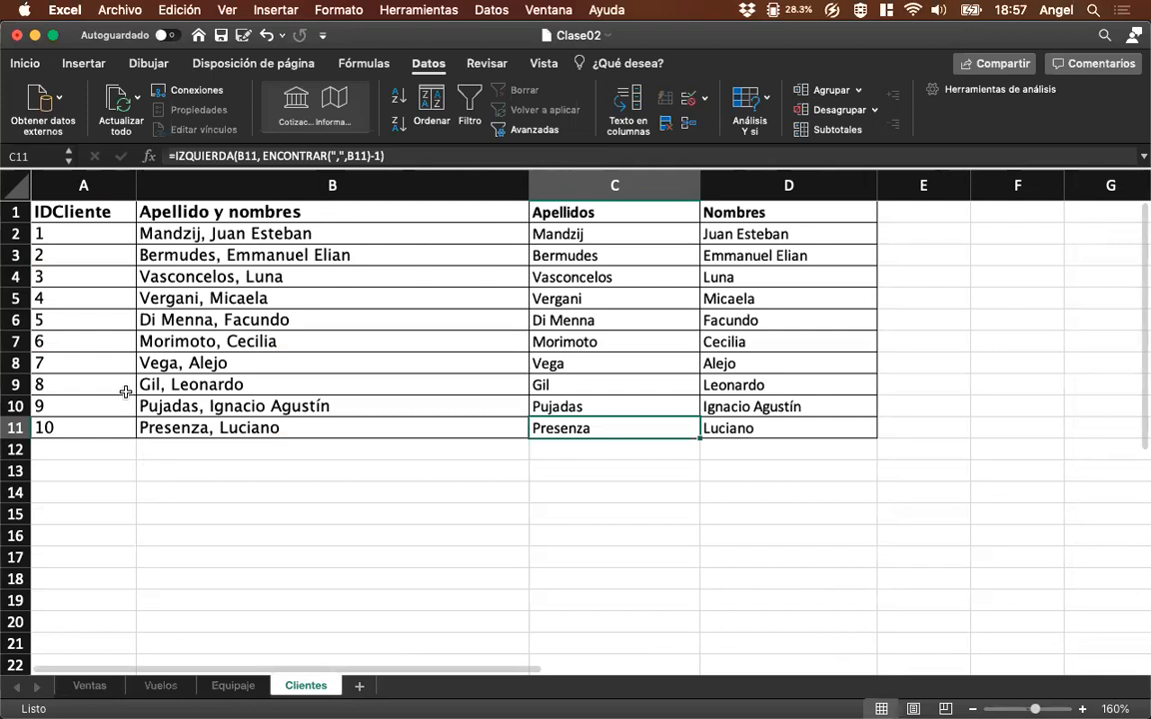
{"action": "left_click", "coordinate": [90, 686]}
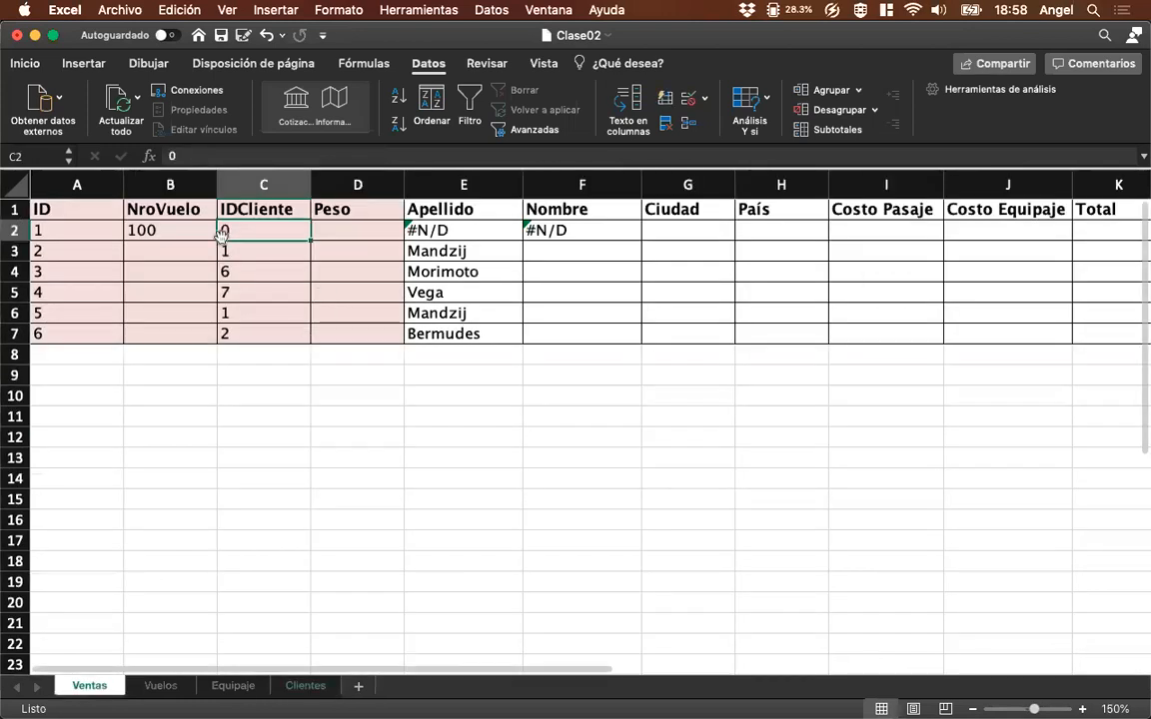
Set the IDCliente in C2 of Ventas to 8.9 and check the matching record on the Clientes sheet.
{"action": "type", "text": "8.9"}
{"action": "key", "text": "Return"}
{"action": "key", "text": "Down"}
{"action": "key", "text": "Up"}
{"action": "key", "text": "Up"}
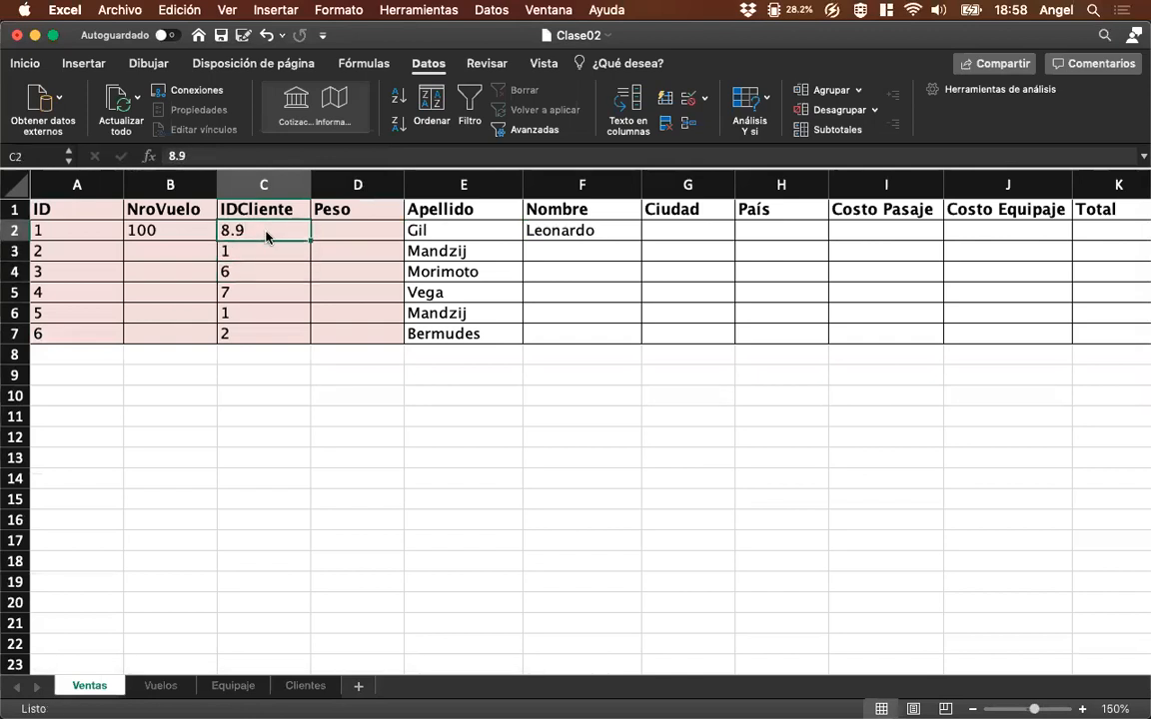
{"action": "left_click", "coordinate": [306, 686]}
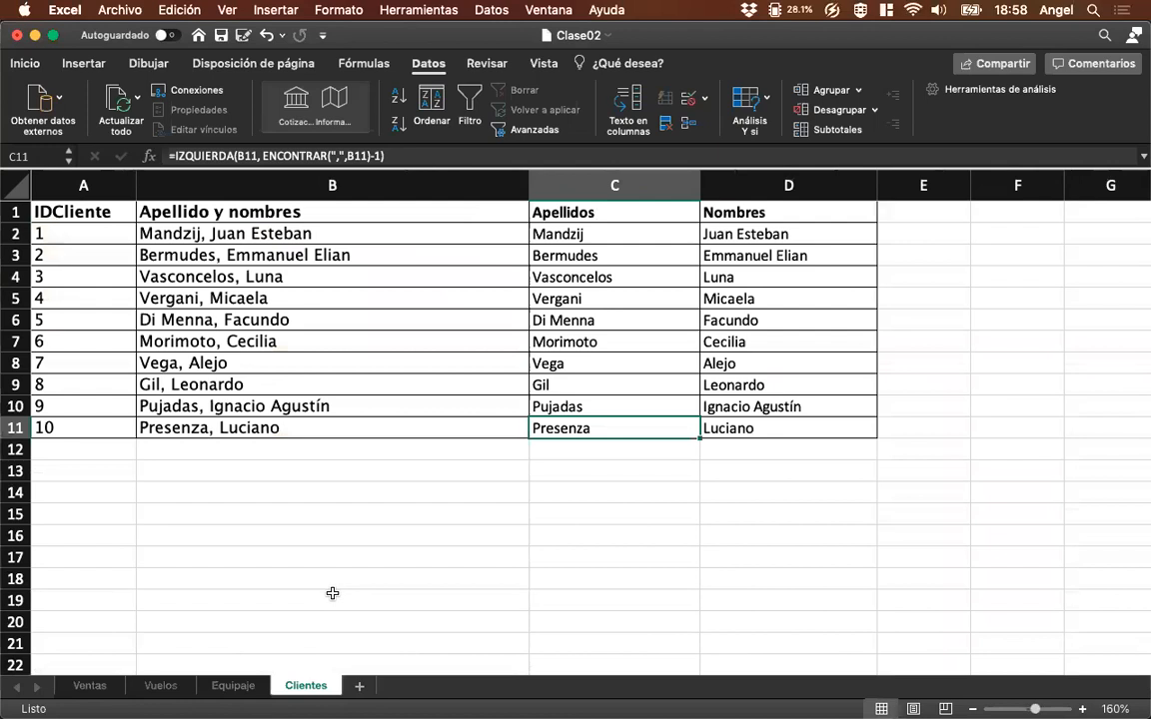
{"action": "key", "text": "Up"}
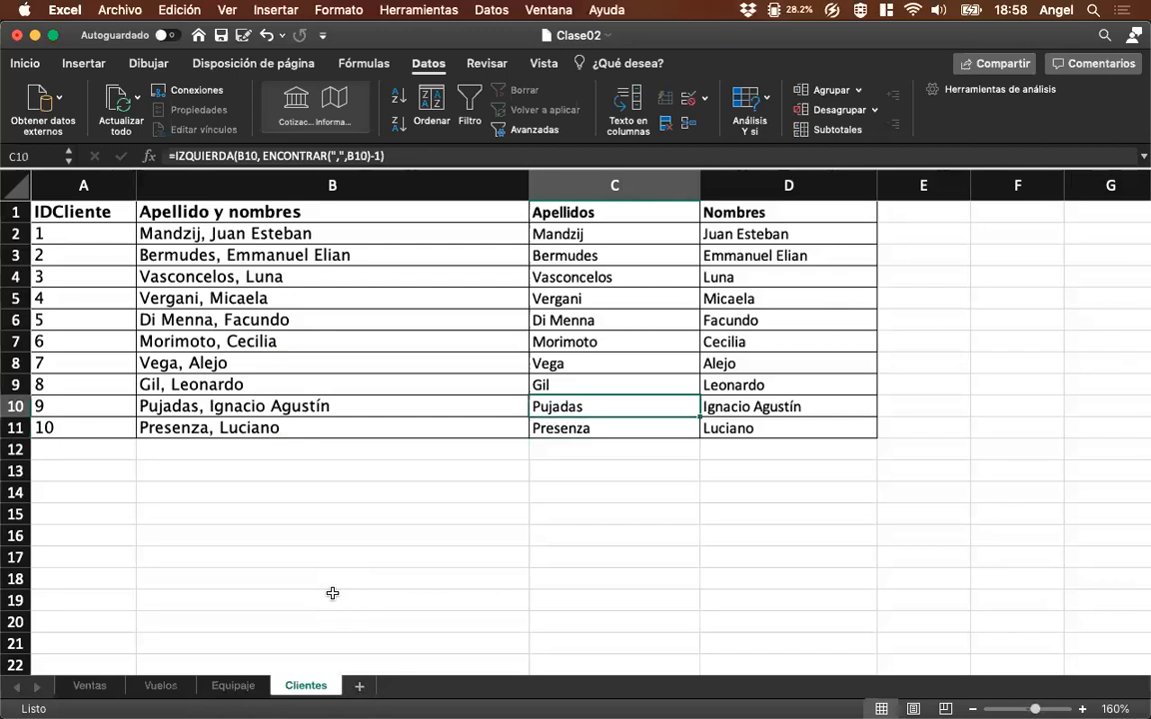
{"action": "left_click", "coordinate": [86, 687]}
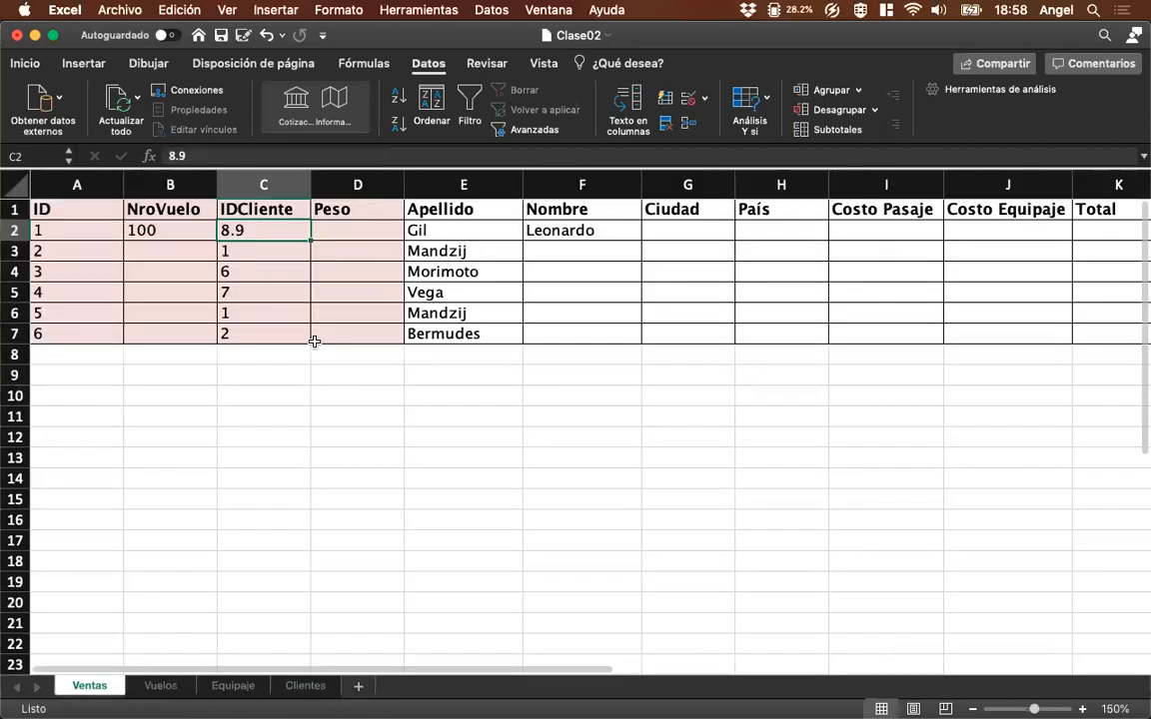
Set the IDCliente in C2 of Ventas to 22 and compare it with the ID column on the Clientes sheet.
{"action": "type", "text": "22"}
{"action": "key", "text": "Return"}
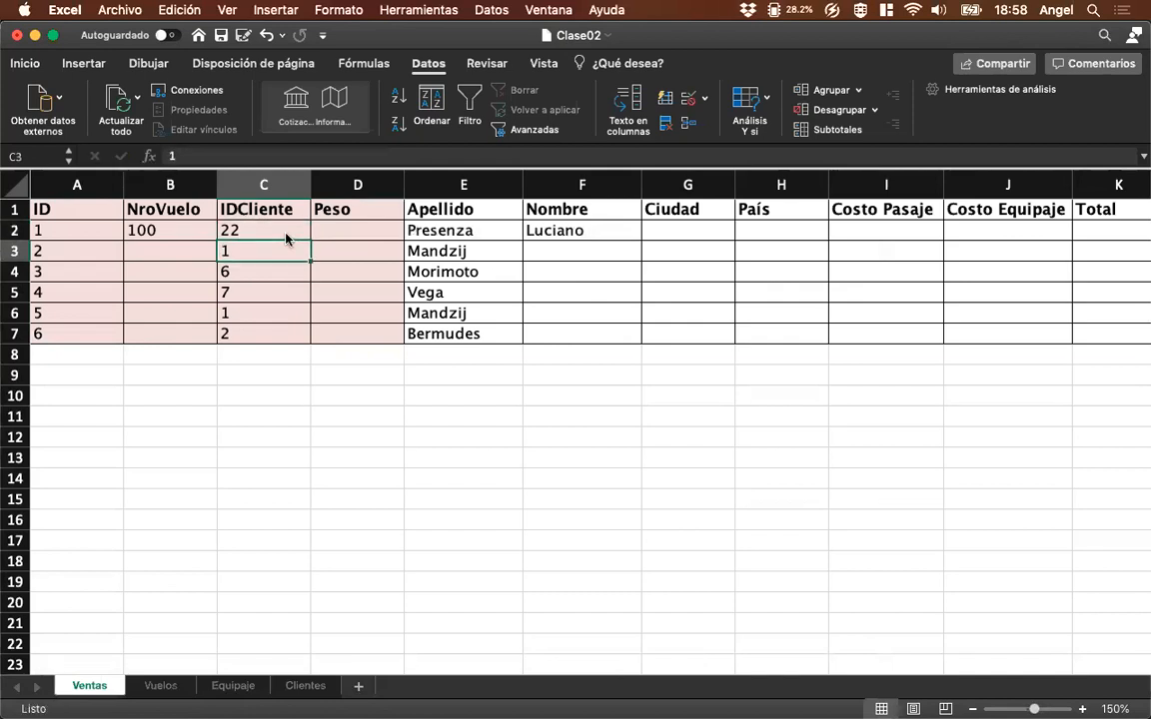
{"action": "left_click", "coordinate": [286, 236]}
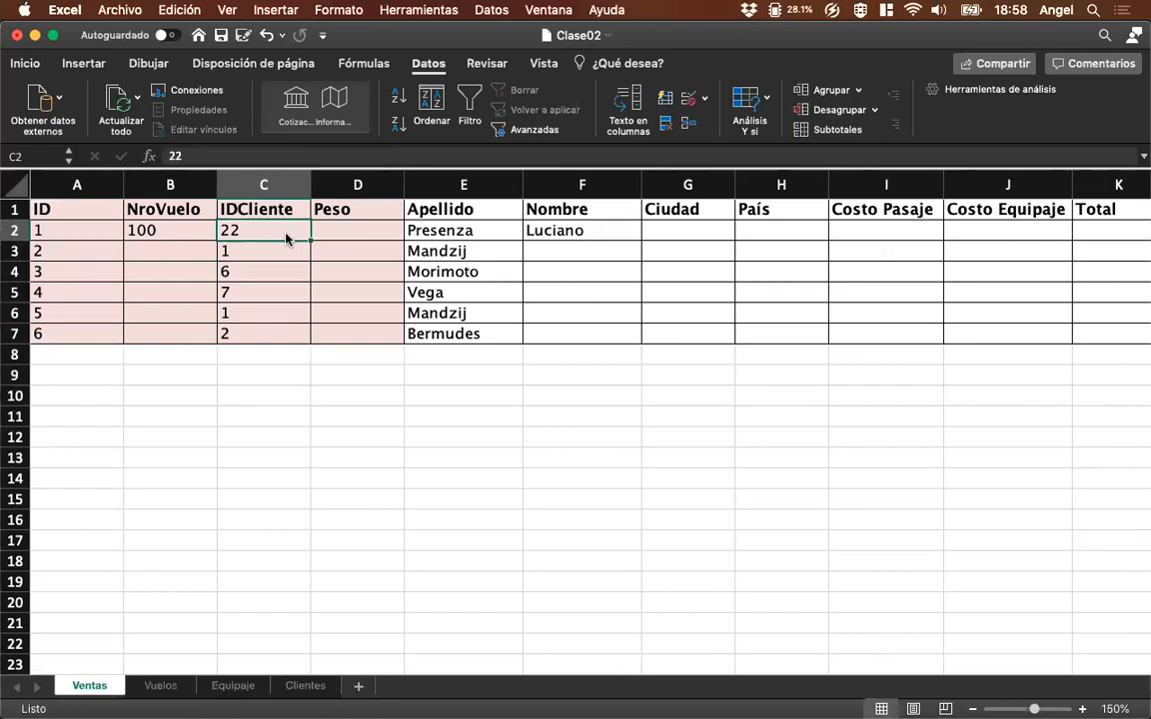
{"action": "left_click", "coordinate": [304, 686]}
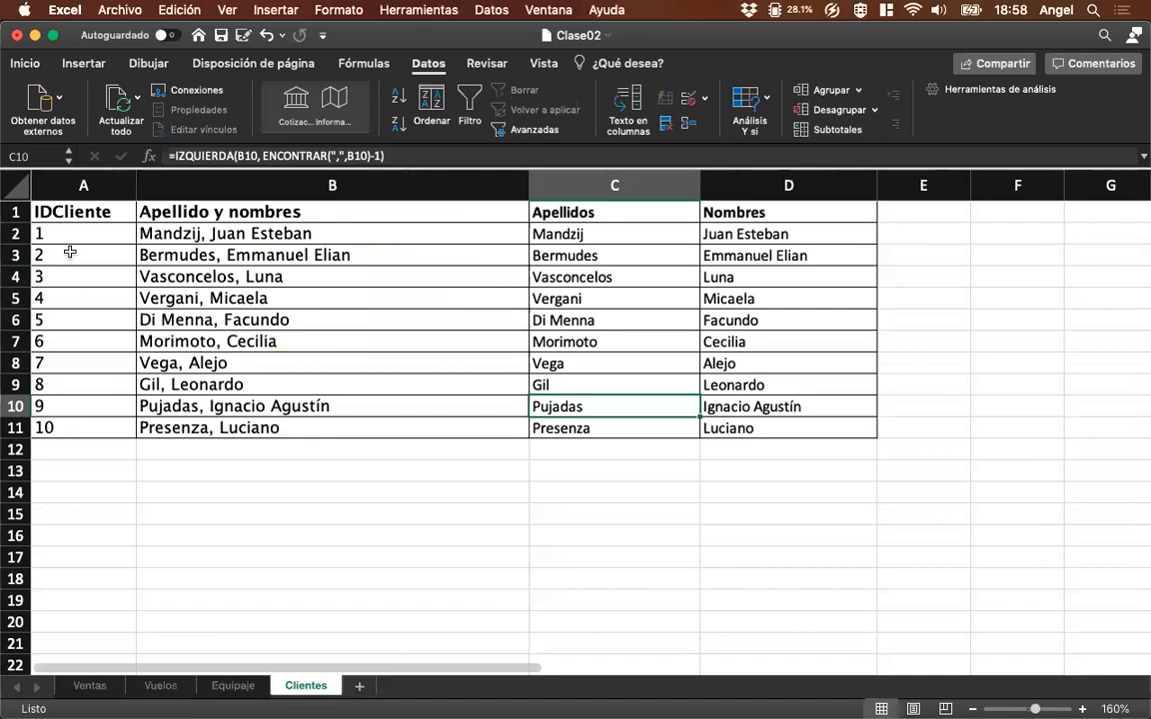
{"action": "left_click", "coordinate": [77, 389]}
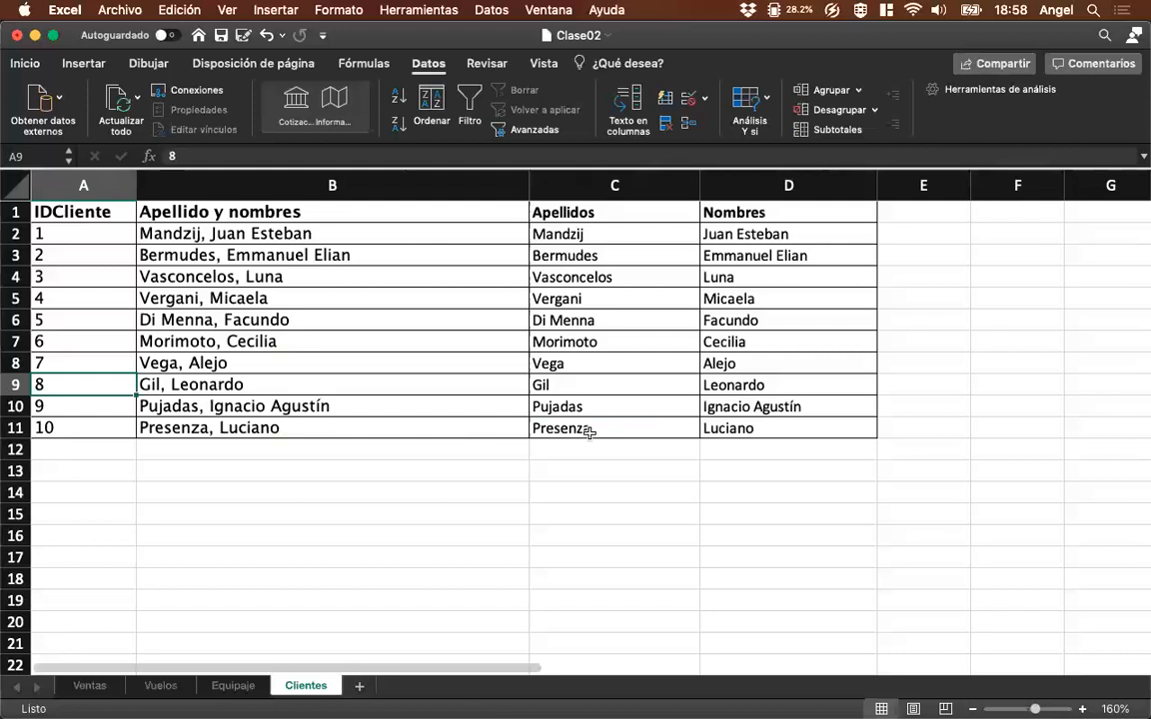
{"action": "left_click", "coordinate": [89, 687]}
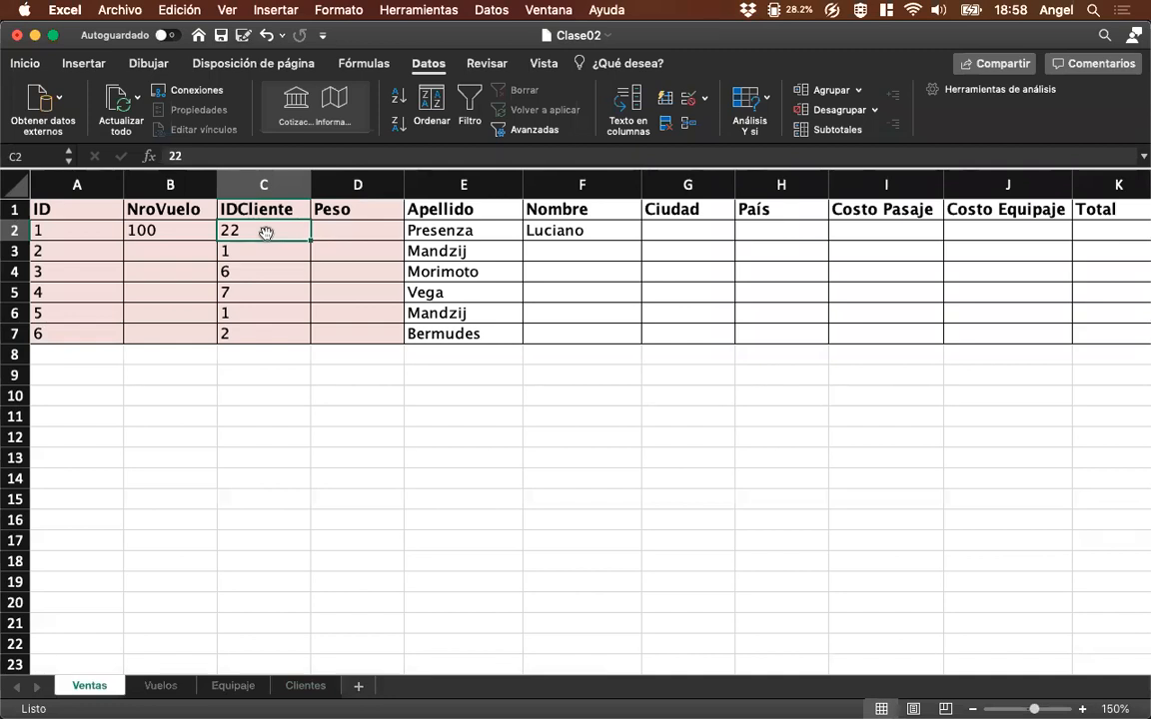
{"action": "left_click", "coordinate": [296, 689]}
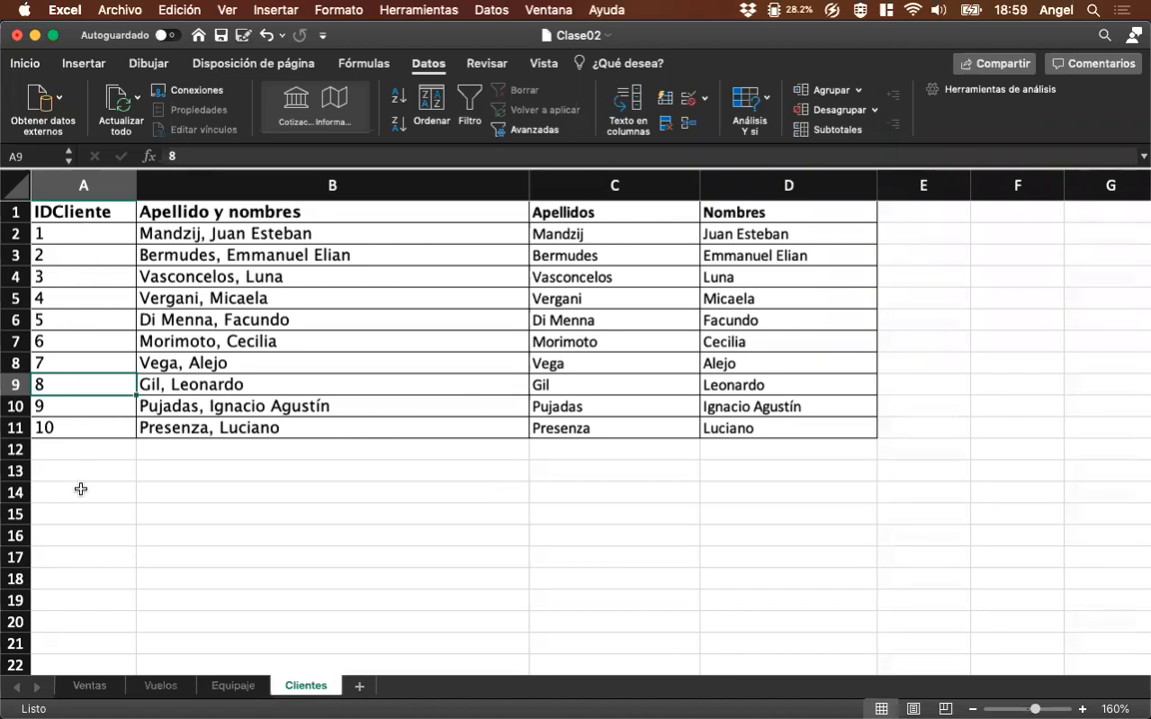
{"action": "left_click", "coordinate": [92, 686]}
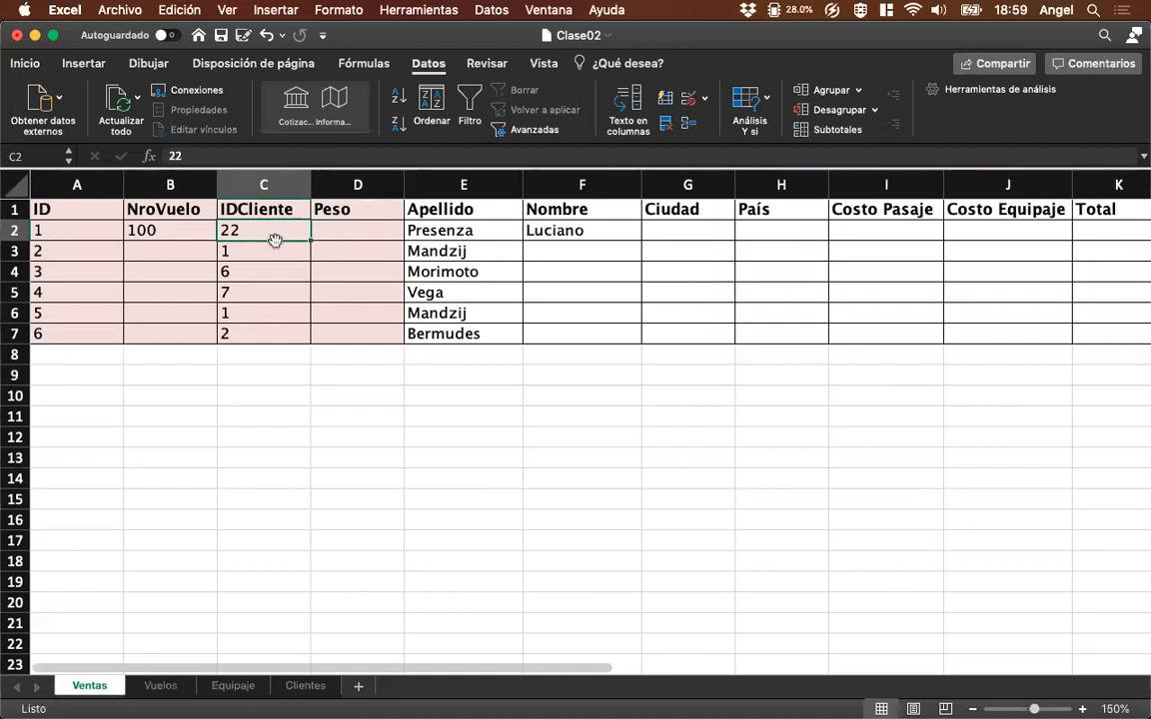
Set the match argument of the E2 Apellido formula in Ventas to FALSO.
{"action": "left_click", "coordinate": [466, 230]}
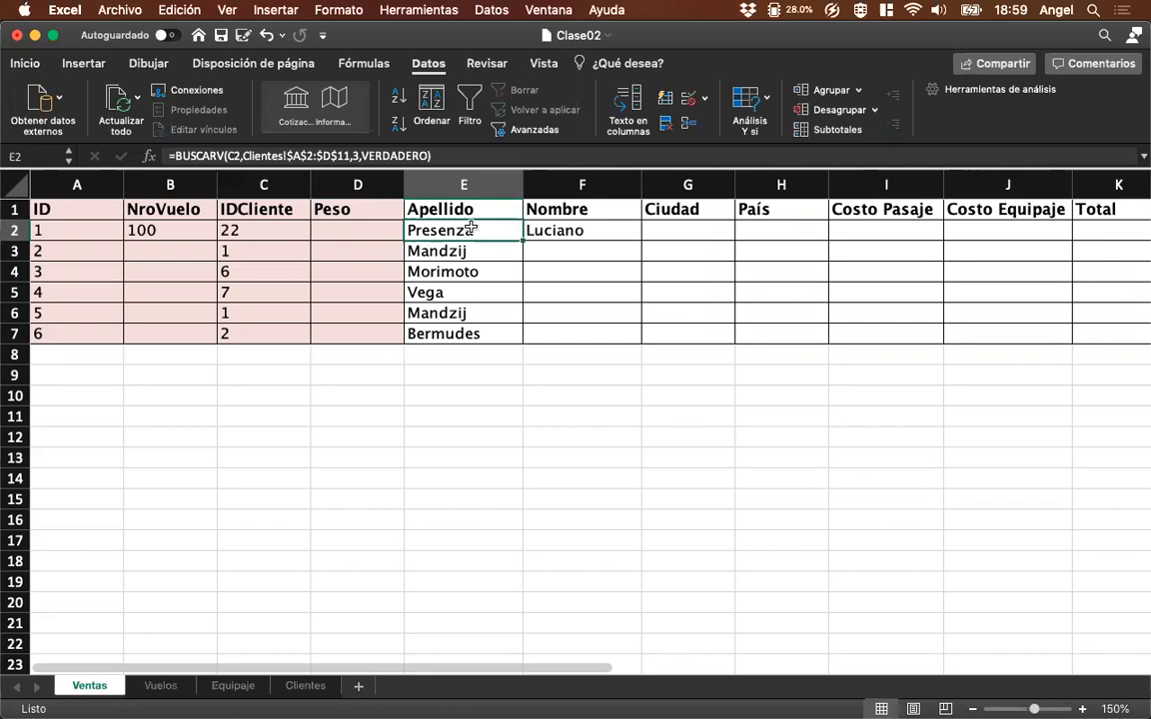
{"action": "left_click", "coordinate": [385, 157]}
{"action": "double_click", "coordinate": [384, 157]}
{"action": "key", "text": "BackSpace"}
{"action": "type", "text": "FALSO"}
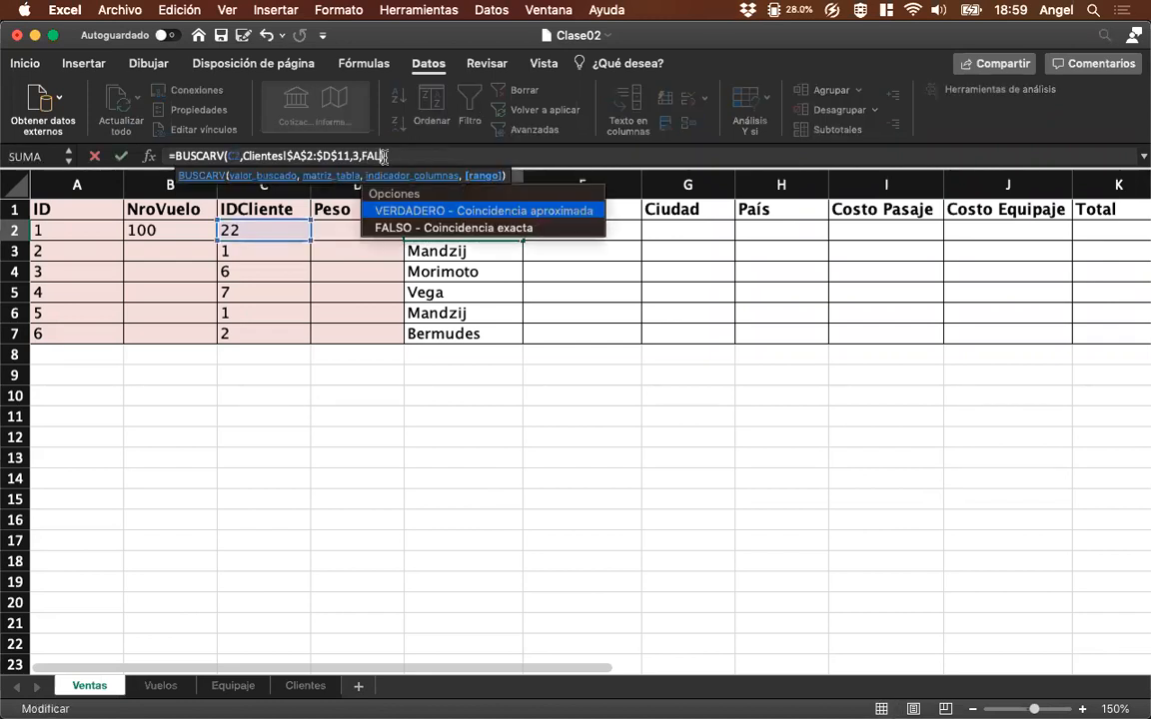
{"action": "key", "text": "Return"}
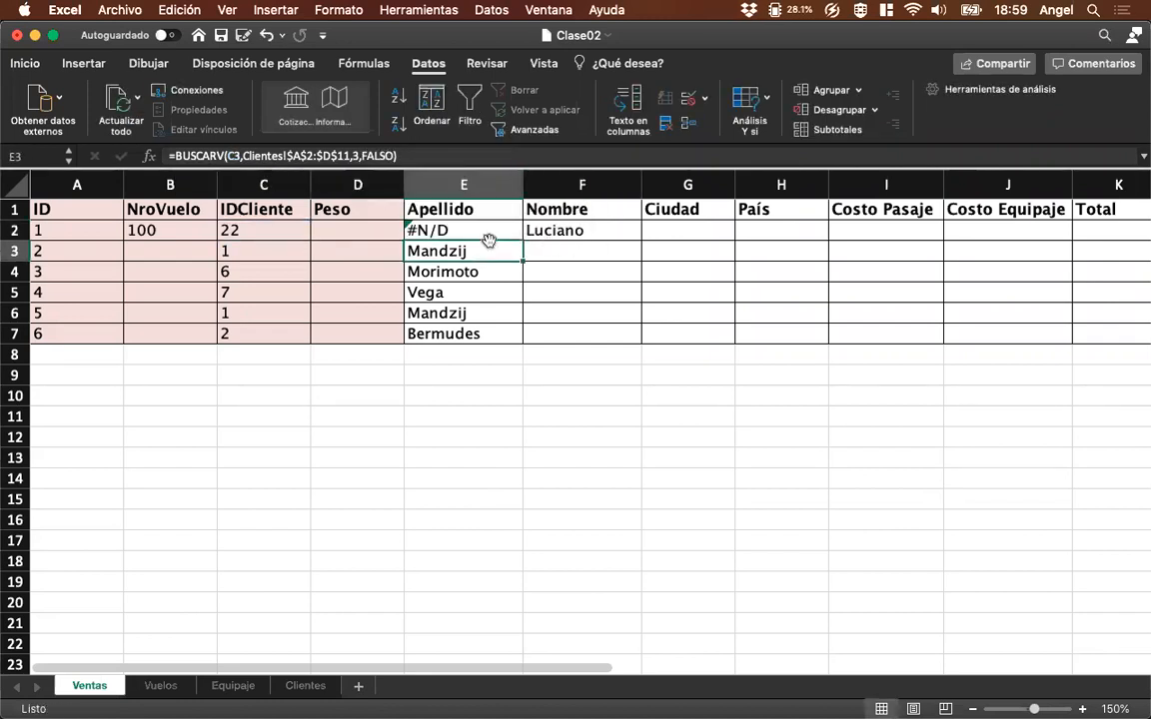
Set the match argument of the F2 Nombre formula to FALSO and review the formulas in E2 and F2.
{"action": "left_click", "coordinate": [485, 231]}
{"action": "key", "text": "Right"}
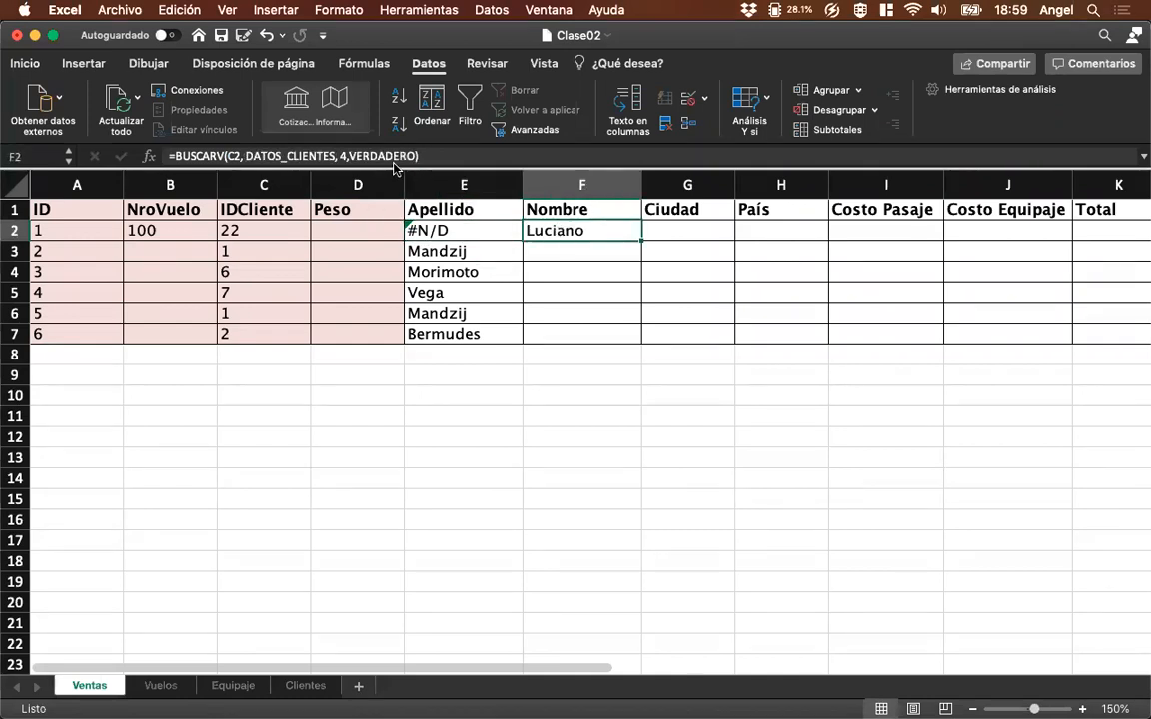
{"action": "double_click", "coordinate": [358, 155]}
{"action": "type", "text": "FALSO"}
{"action": "key", "text": "Return"}
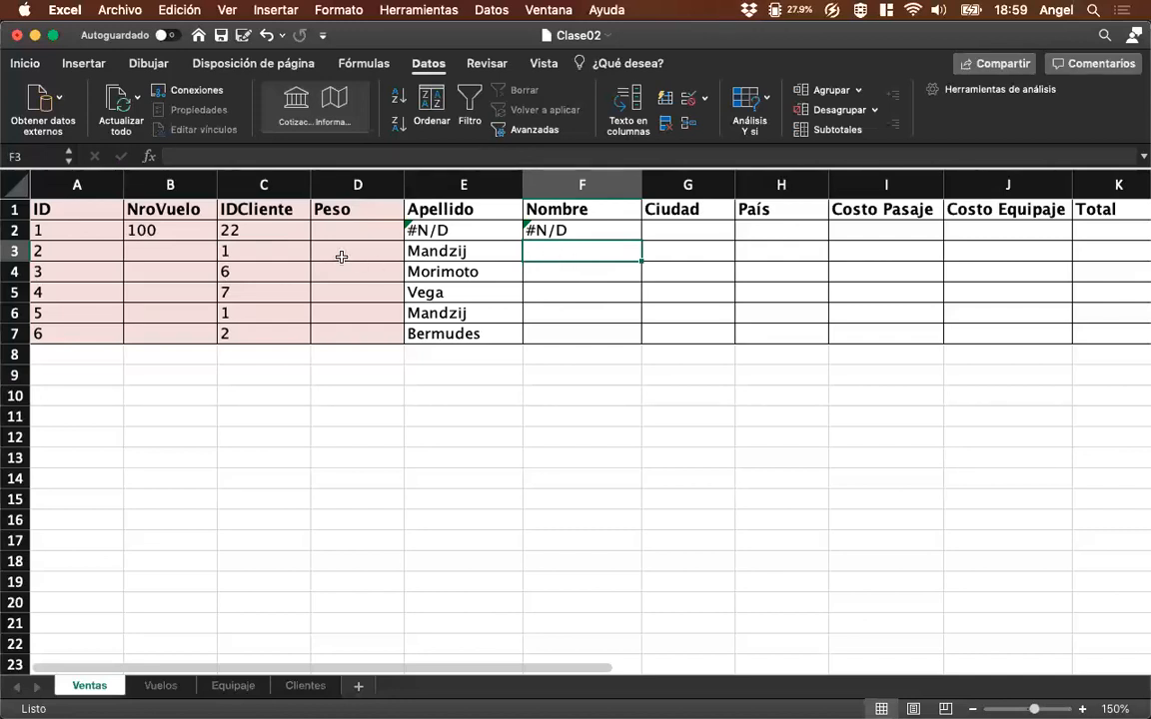
{"action": "left_click", "coordinate": [419, 230]}
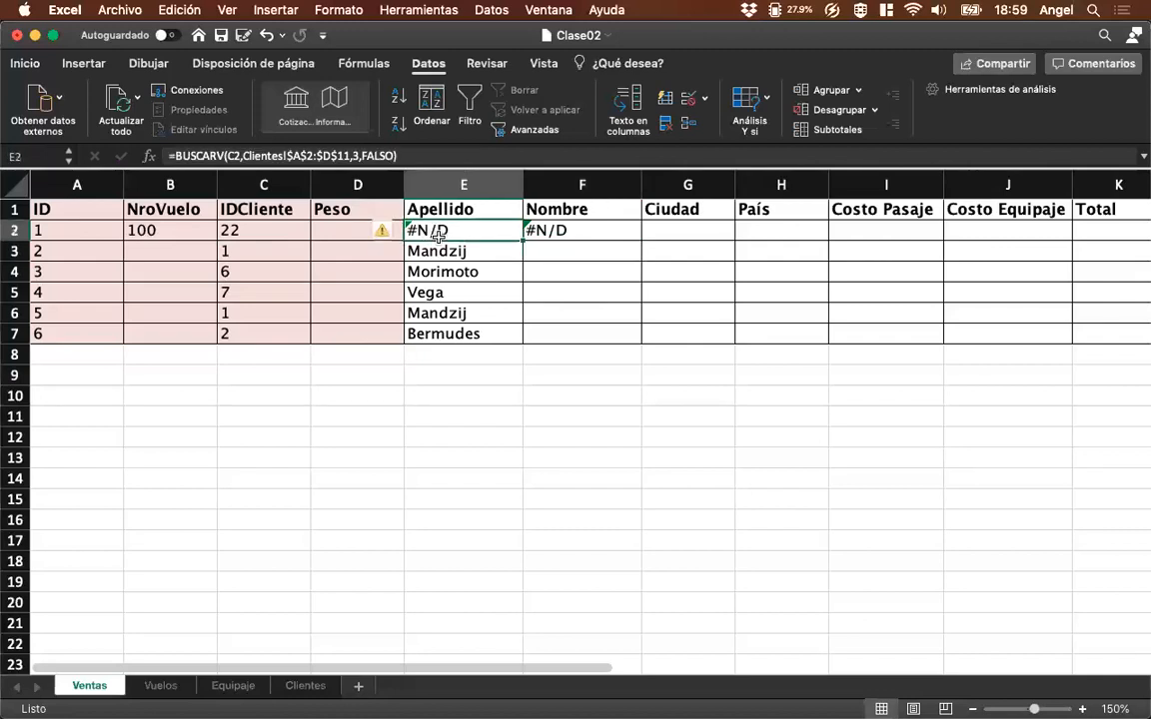
{"action": "left_click", "coordinate": [557, 231]}
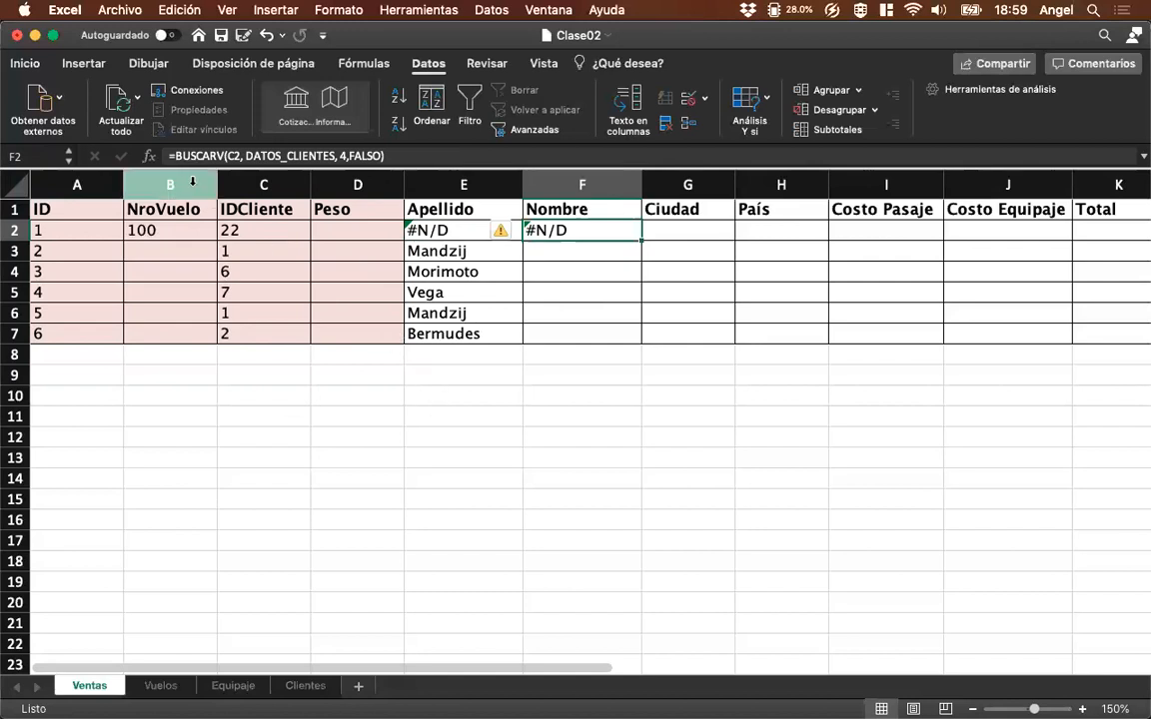
Wrap the F2 Nombre lookup in Ventas with SI.ERROR, returning "No existe cliente" as the error value.
{"action": "left_click", "coordinate": [172, 156]}
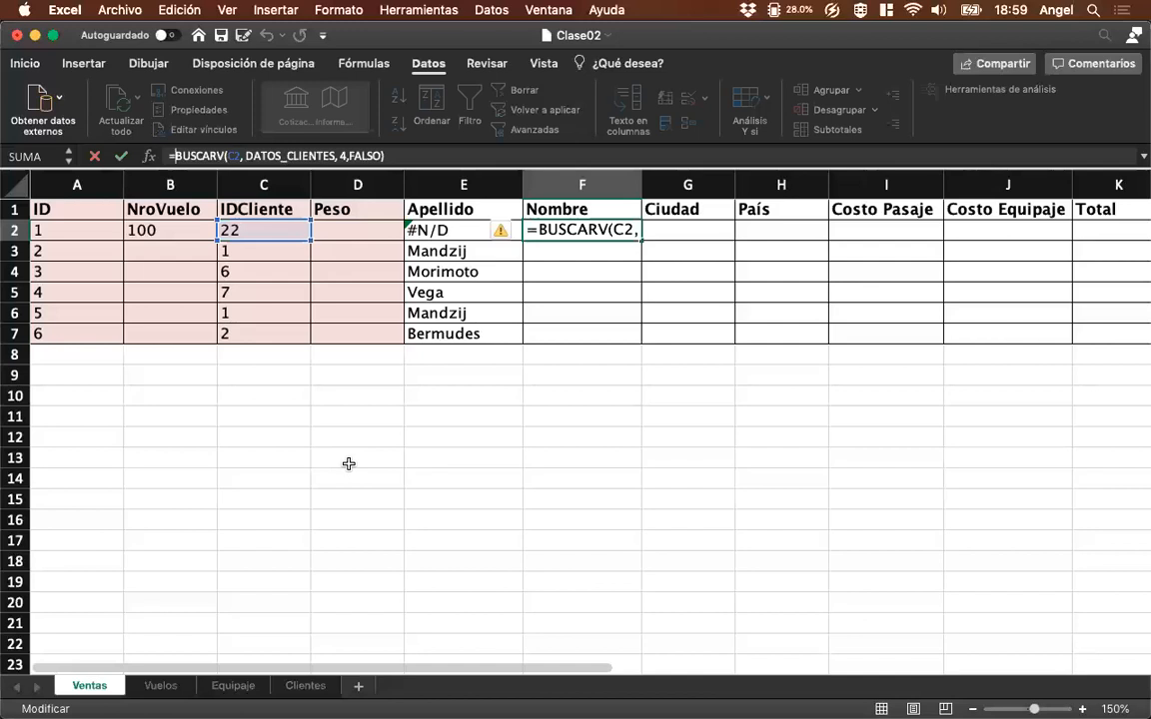
{"action": "type", "text": "SI.ERROR"}
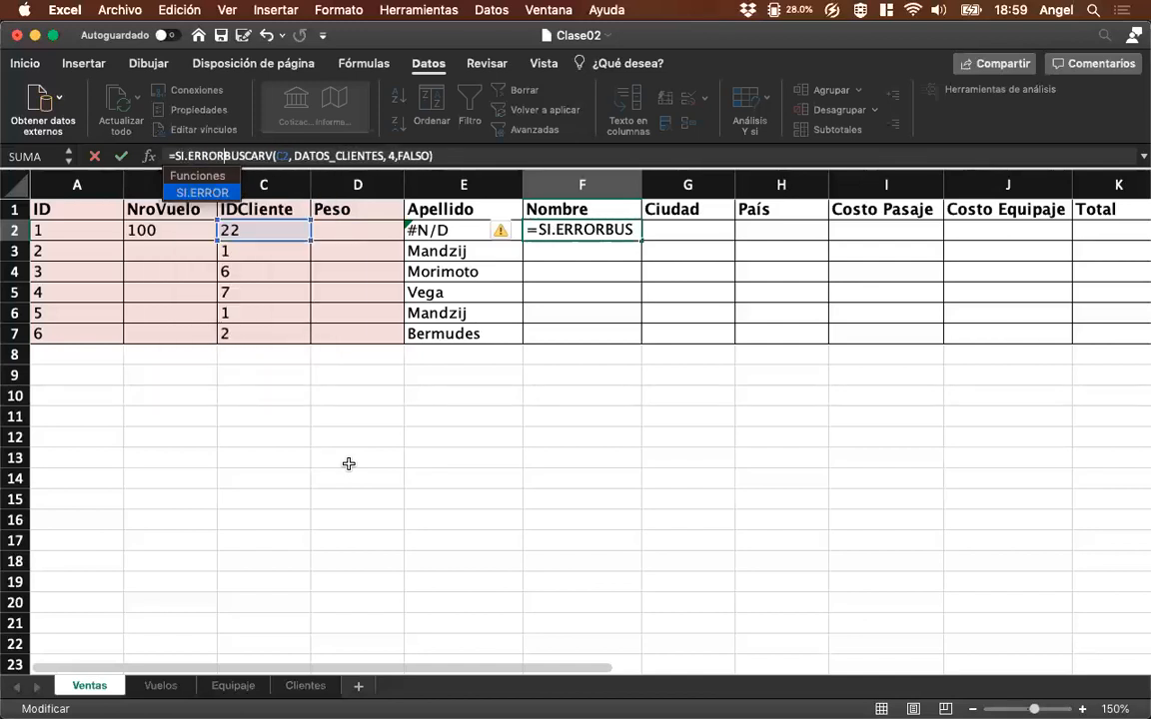
{"action": "type", "text": "("}
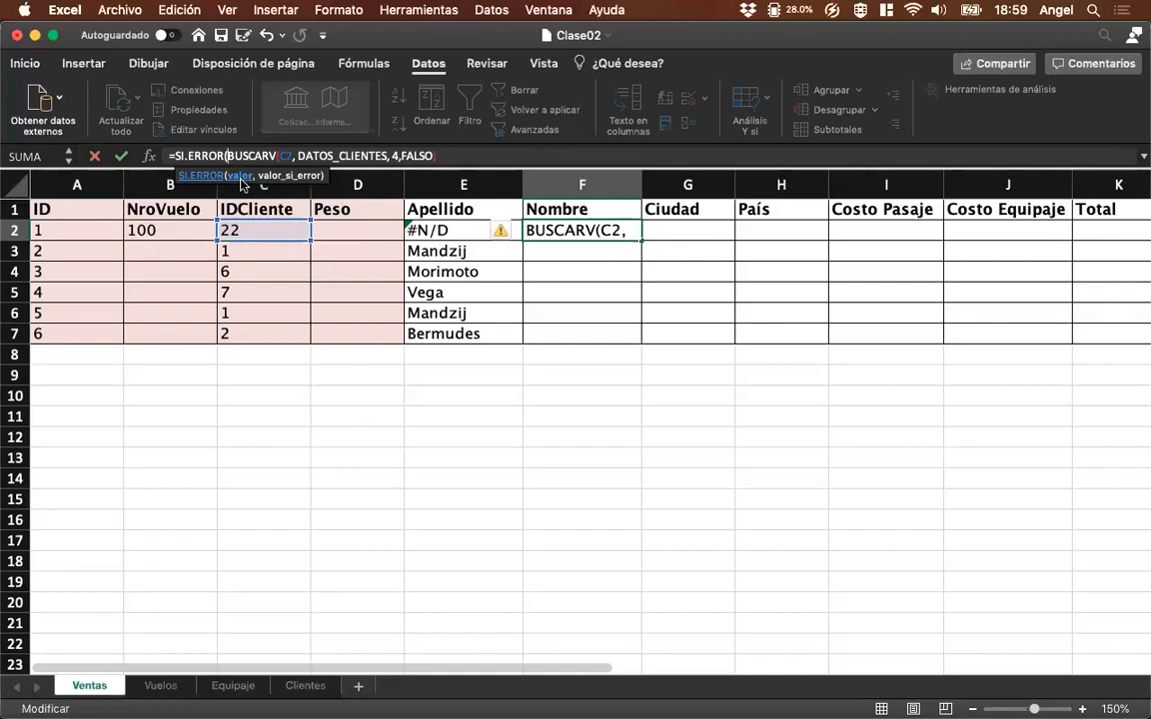
{"action": "left_click", "coordinate": [452, 156]}
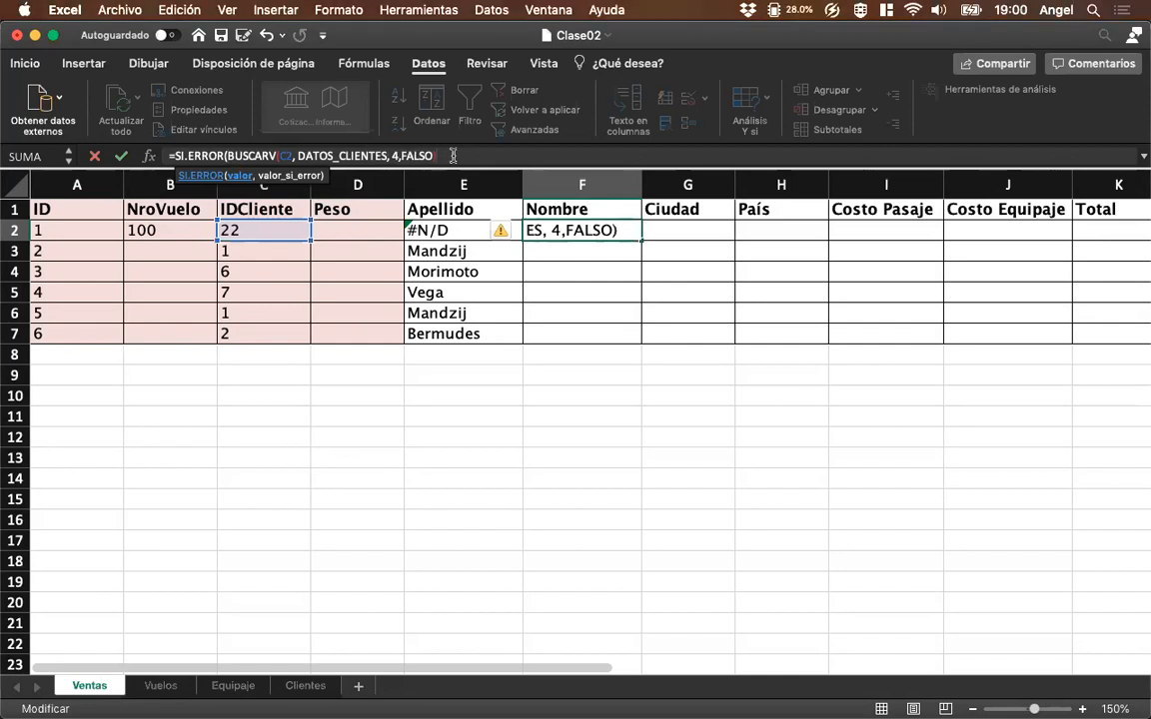
{"action": "type", "text": ","}
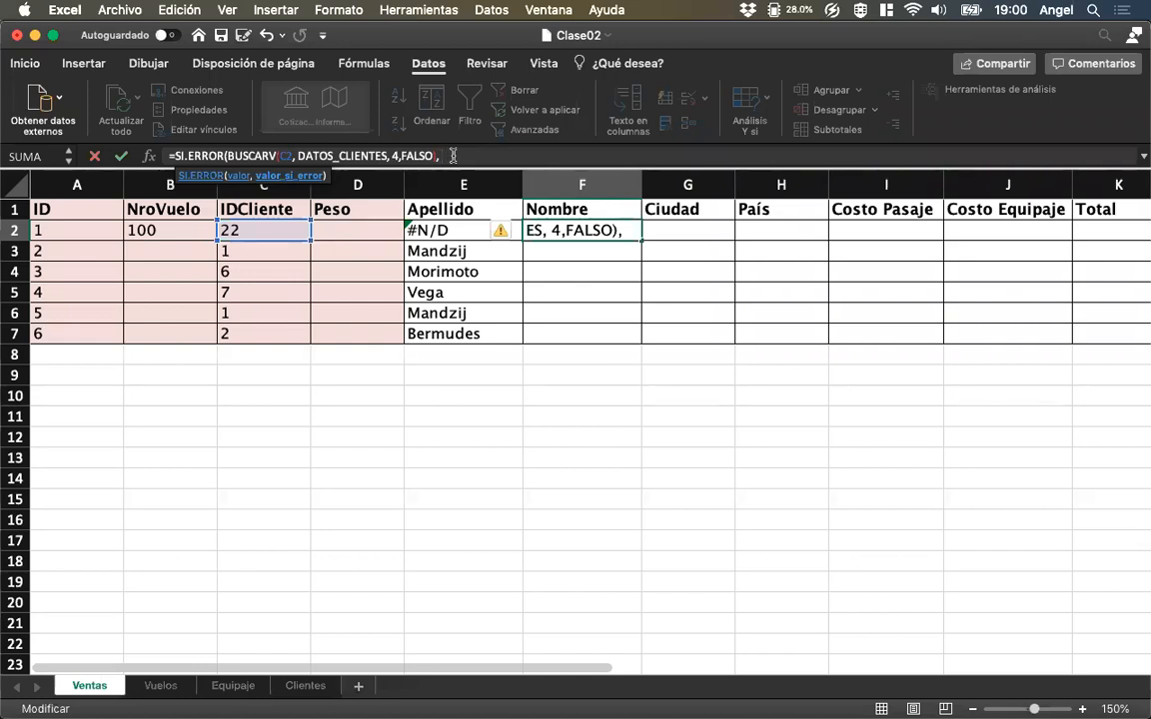
{"action": "type", "text": "\"N"}
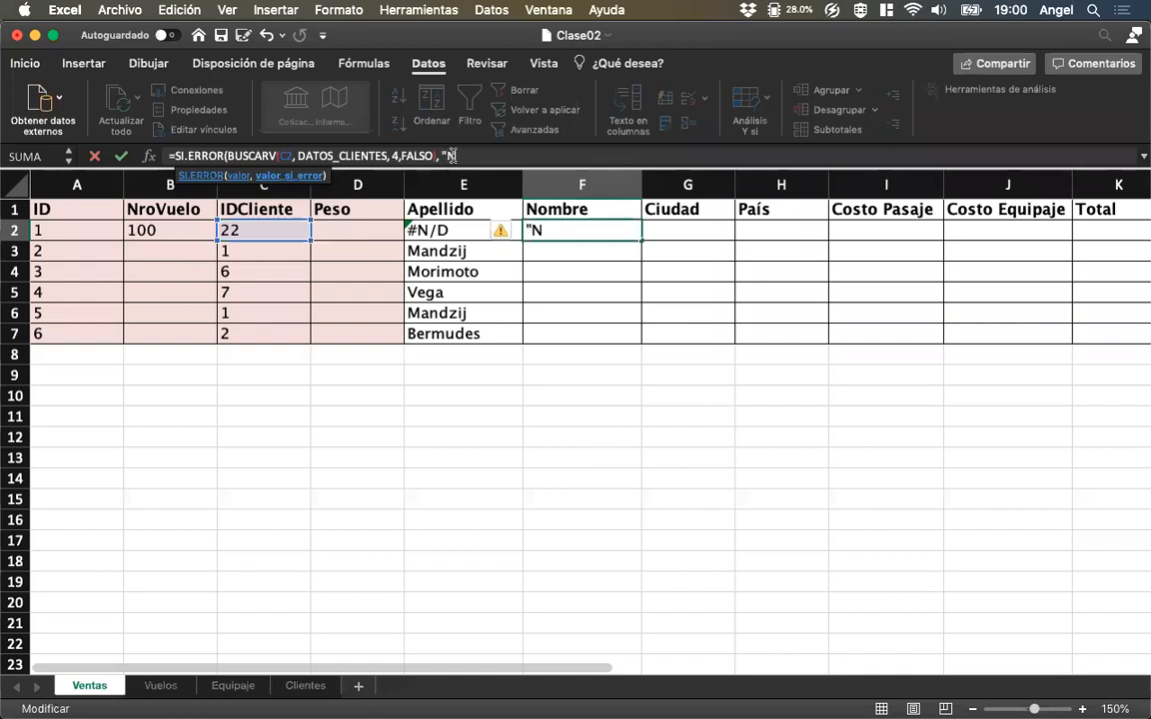
{"action": "type", "text": "o existe cliente\""}
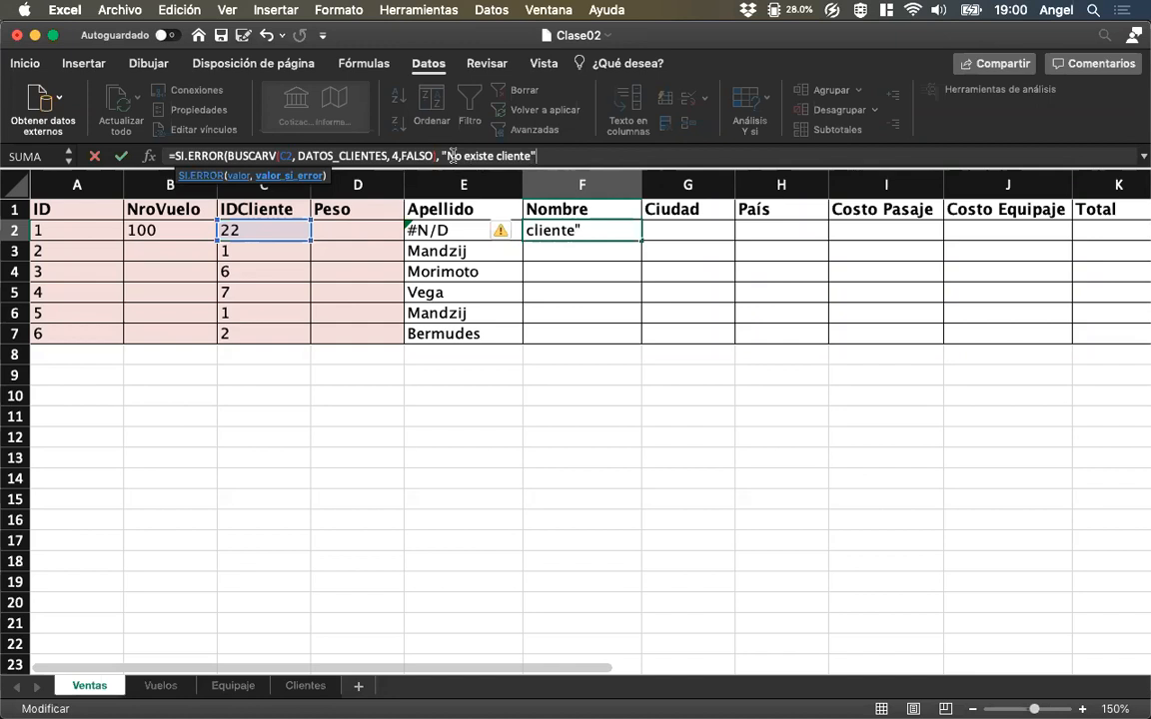
{"action": "type", "text": ")"}
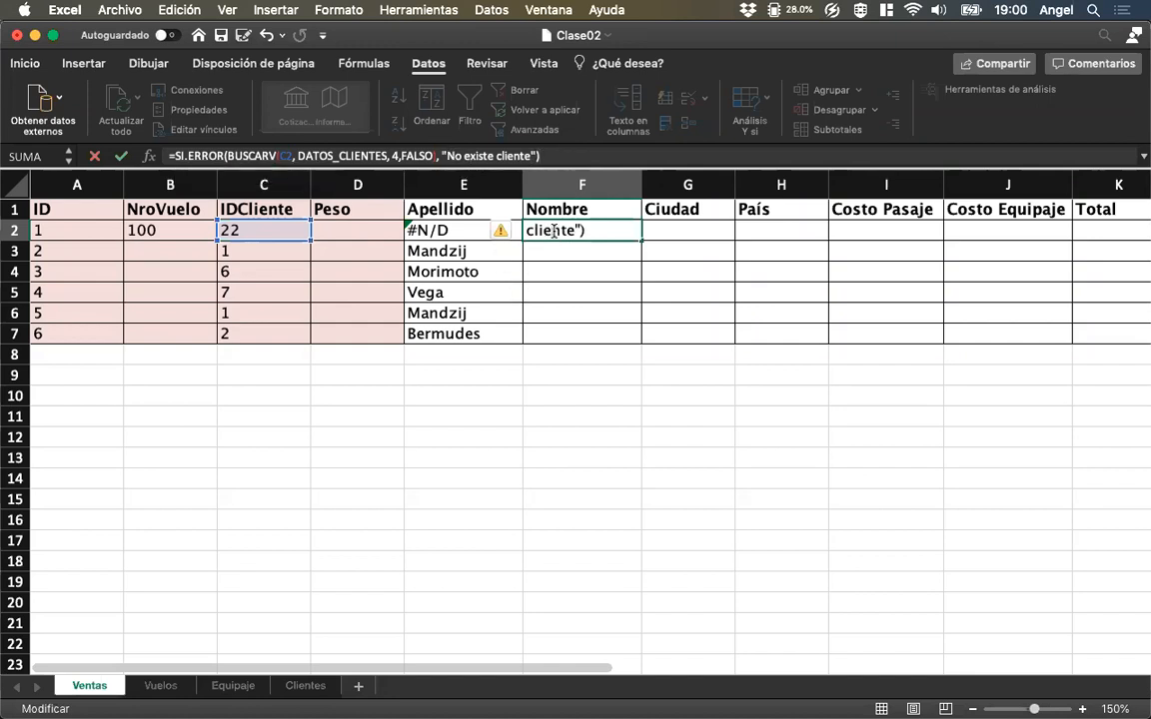
{"action": "key", "text": "Return"}
{"action": "key", "text": "Return"}
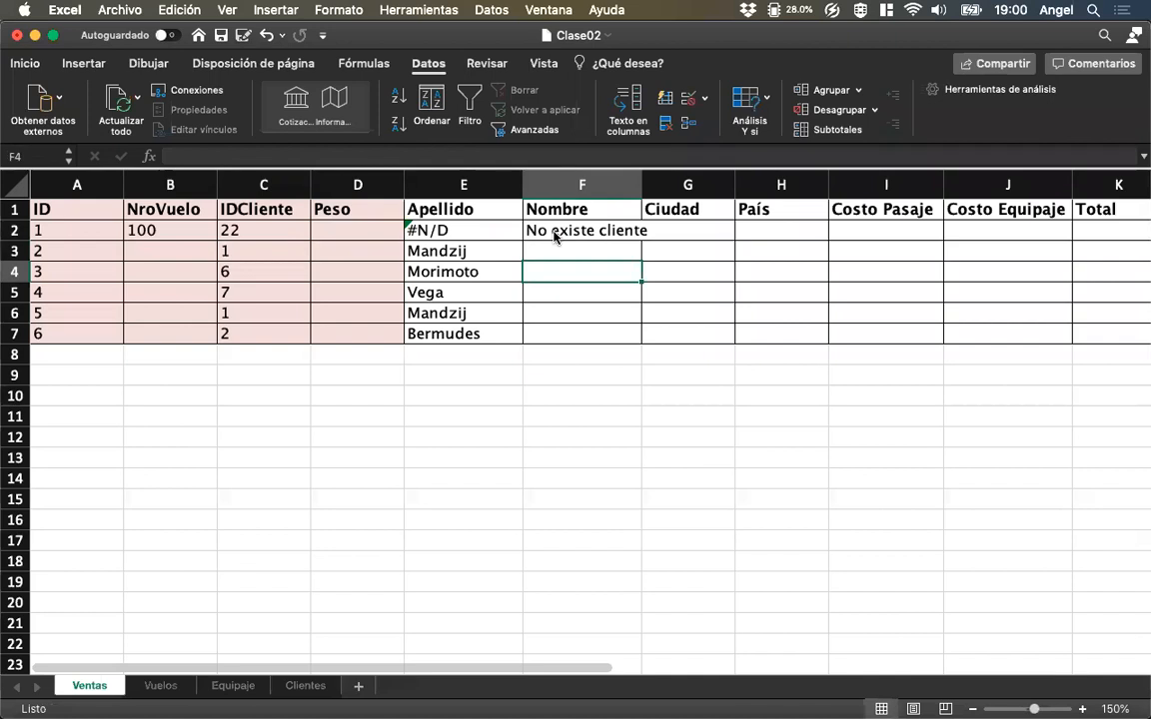
Set the IDCliente in C2 to 3 to test the Nombre formula with an existing client.
{"action": "key", "text": "Up"}
{"action": "key", "text": "Up"}
{"action": "key", "text": "Left"}
{"action": "key", "text": "Left"}
{"action": "key", "text": "Left"}
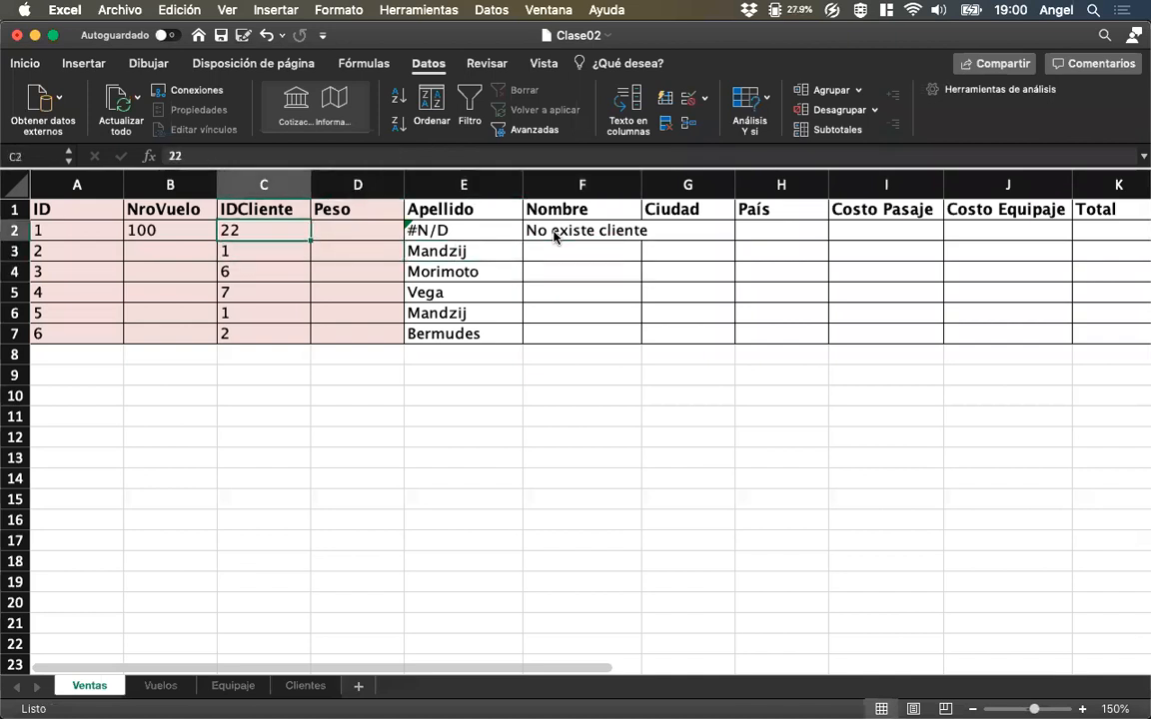
{"action": "type", "text": "3"}
{"action": "key", "text": "Return"}
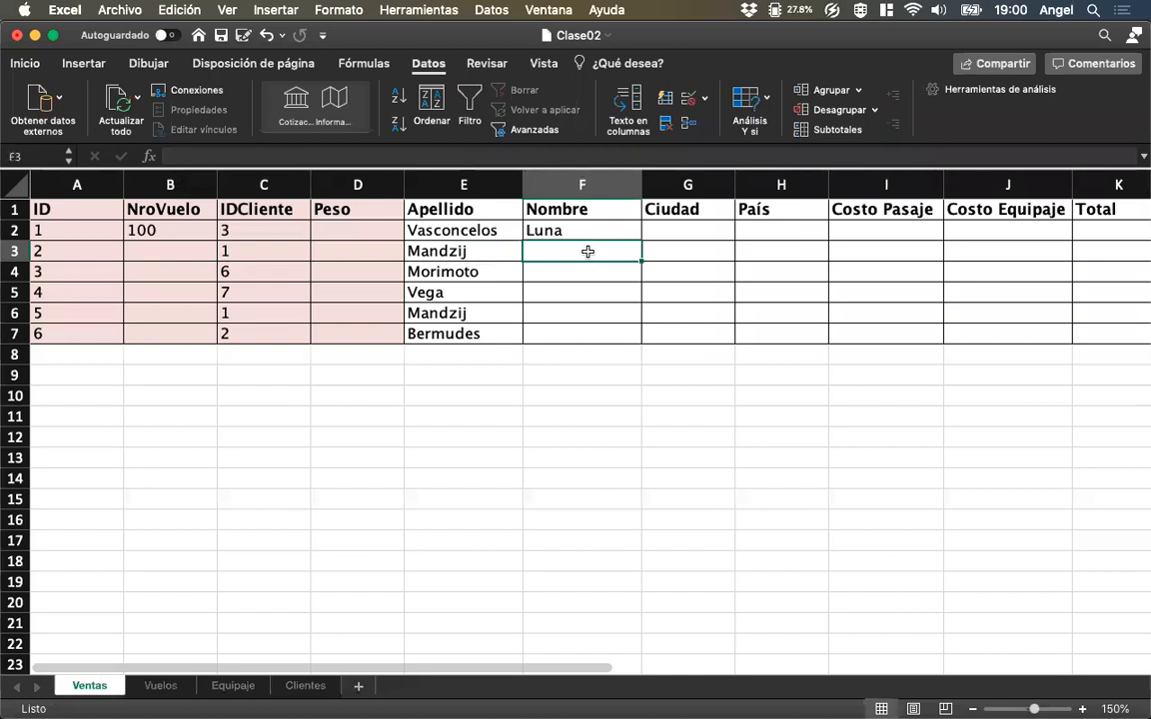
Replace the SI.ERROR message in the F2 Nombre formula with an empty string "".
{"action": "left_click", "coordinate": [590, 229]}
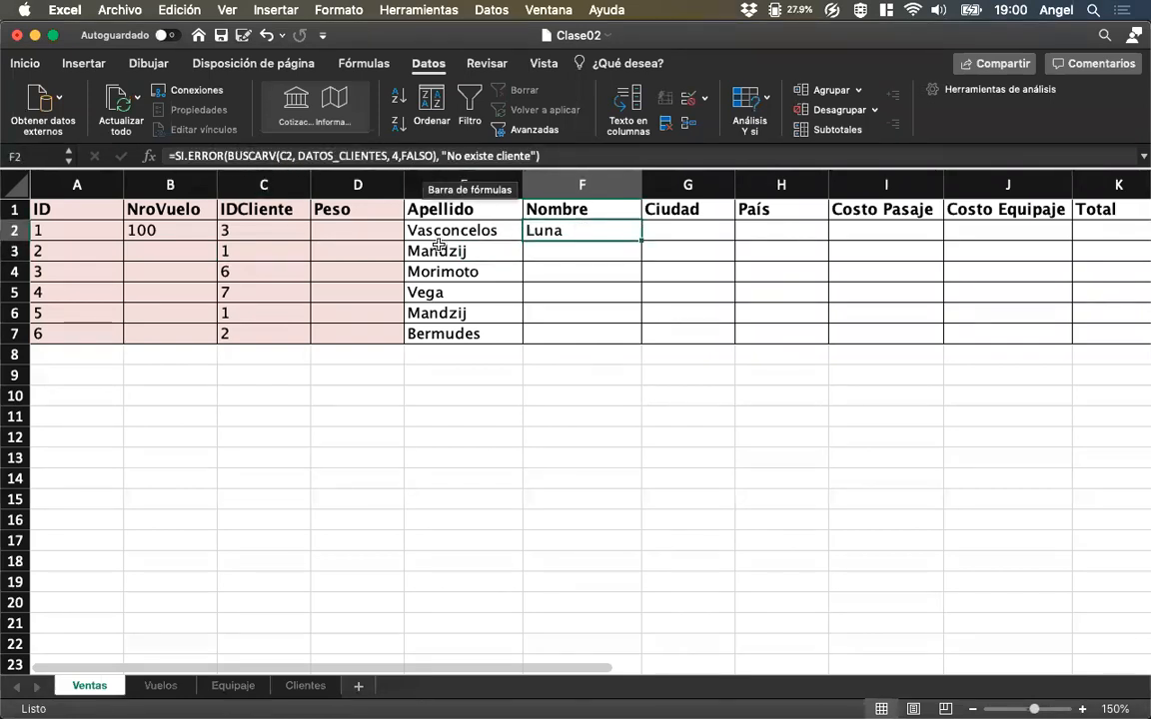
{"action": "left_click", "coordinate": [448, 153]}
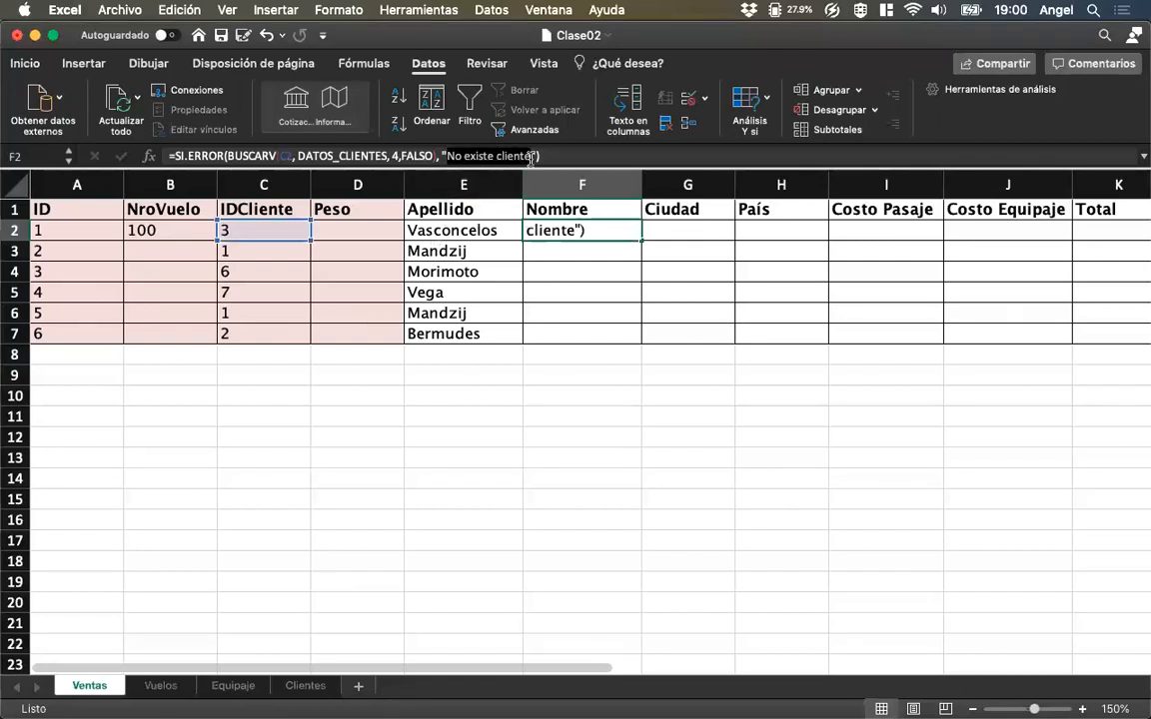
{"action": "key", "text": "BackSpace"}
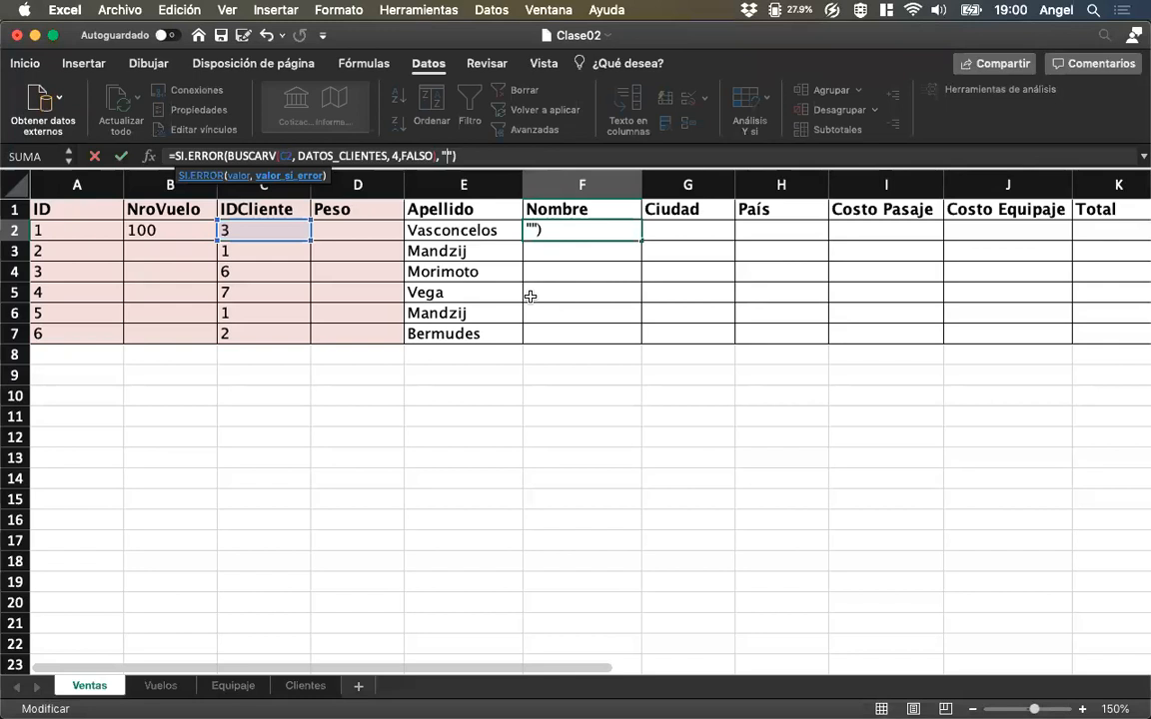
{"action": "key", "text": "Return"}
Set the IDCliente in C2 to 44 and check the Nombre result and formula in F2.
{"action": "key", "text": "Up"}
{"action": "key", "text": "Left"}
{"action": "key", "text": "Left"}
{"action": "key", "text": "Left"}
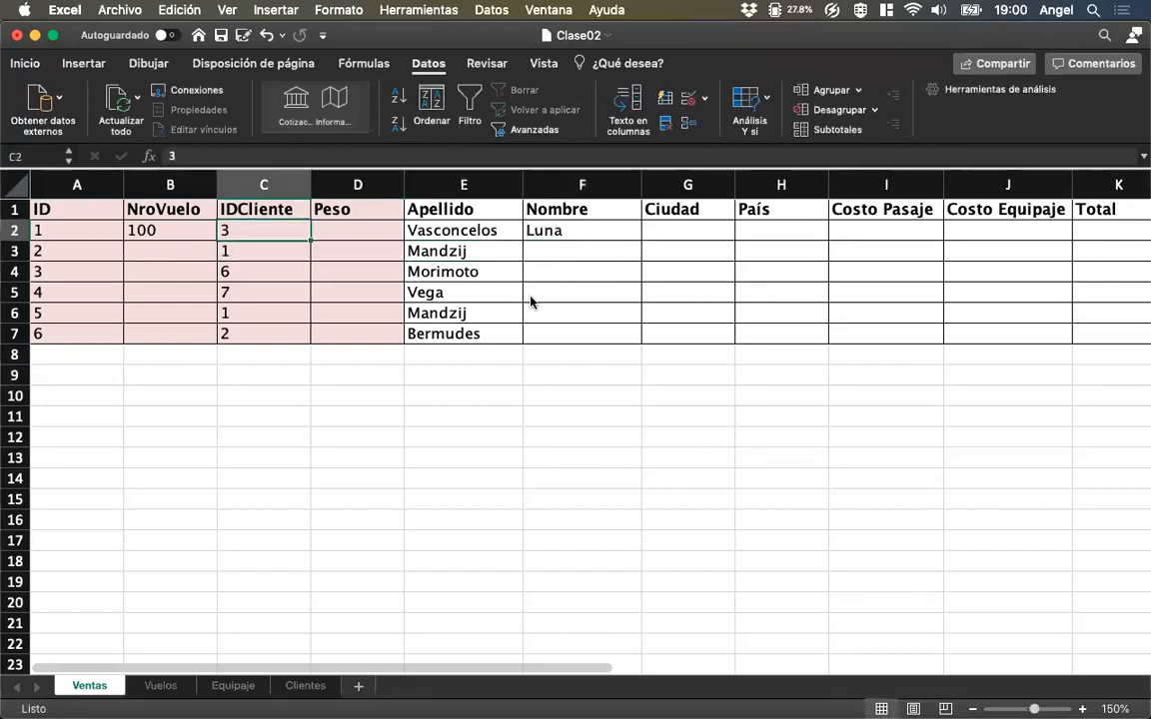
{"action": "type", "text": "44"}
{"action": "key", "text": "Return"}
{"action": "key", "text": "Up"}
{"action": "key", "text": "Right"}
{"action": "key", "text": "Right"}
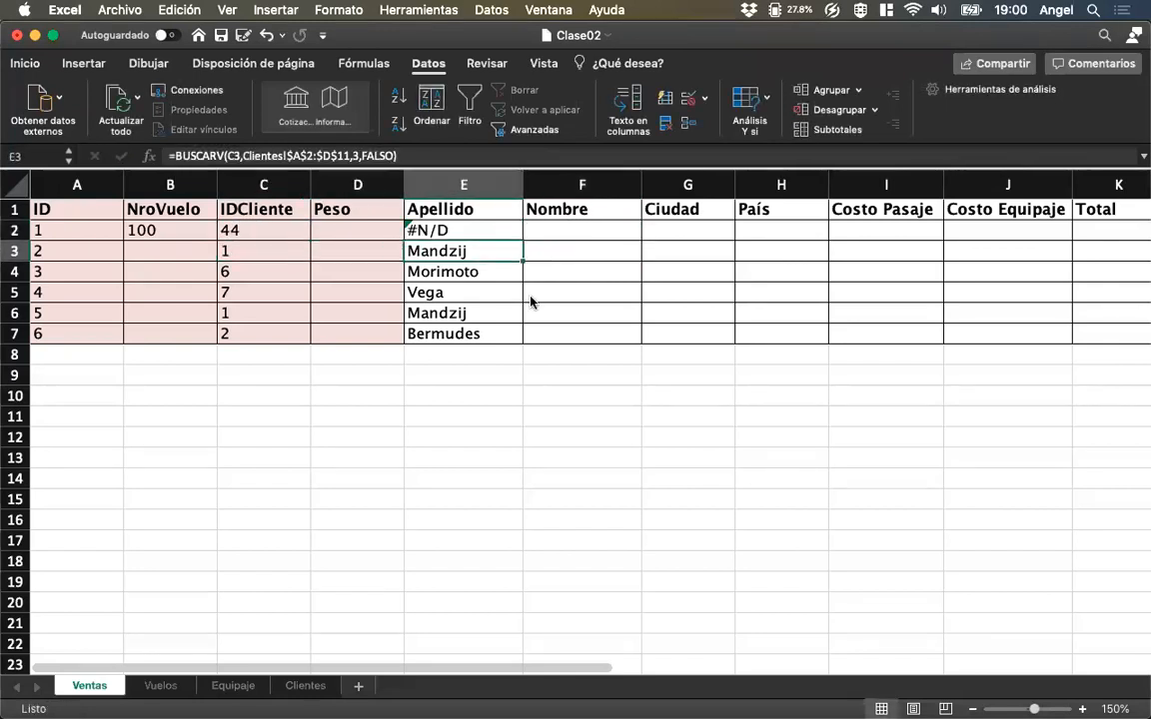
{"action": "key", "text": "Right"}
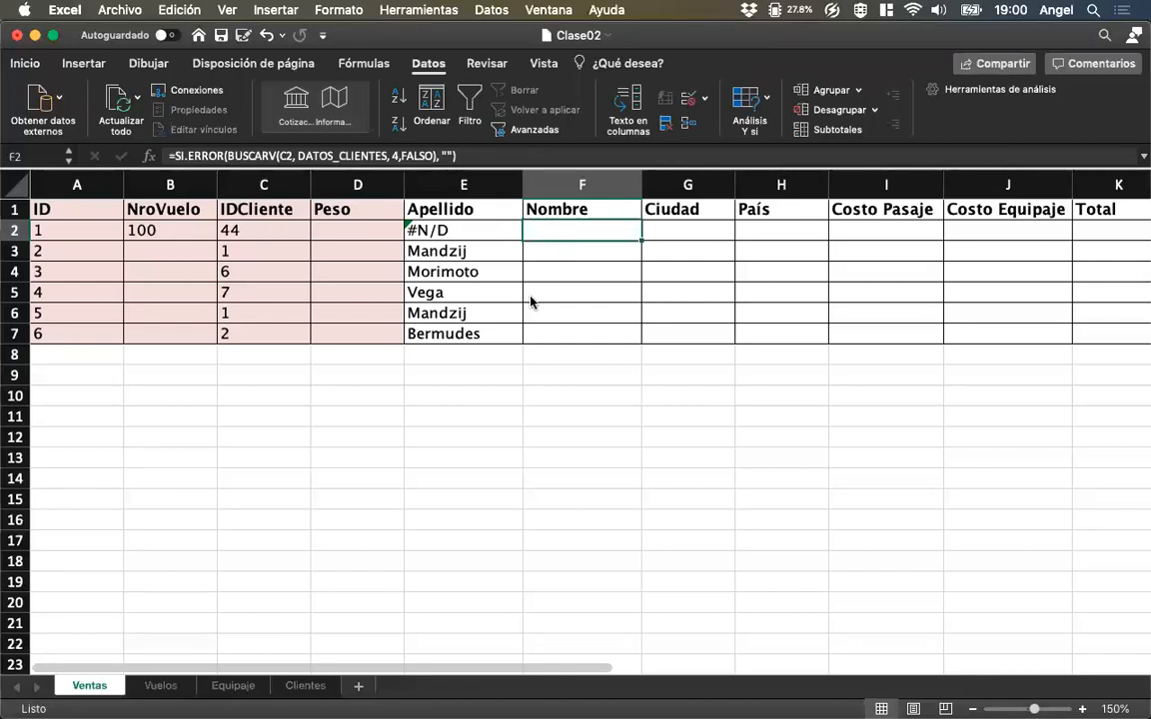
Wrap the E2 Apellido BUSCARV formula with SI.ERROR, returning an empty string "" on error.
{"action": "key", "text": "Left"}
{"action": "key", "text": "F2"}
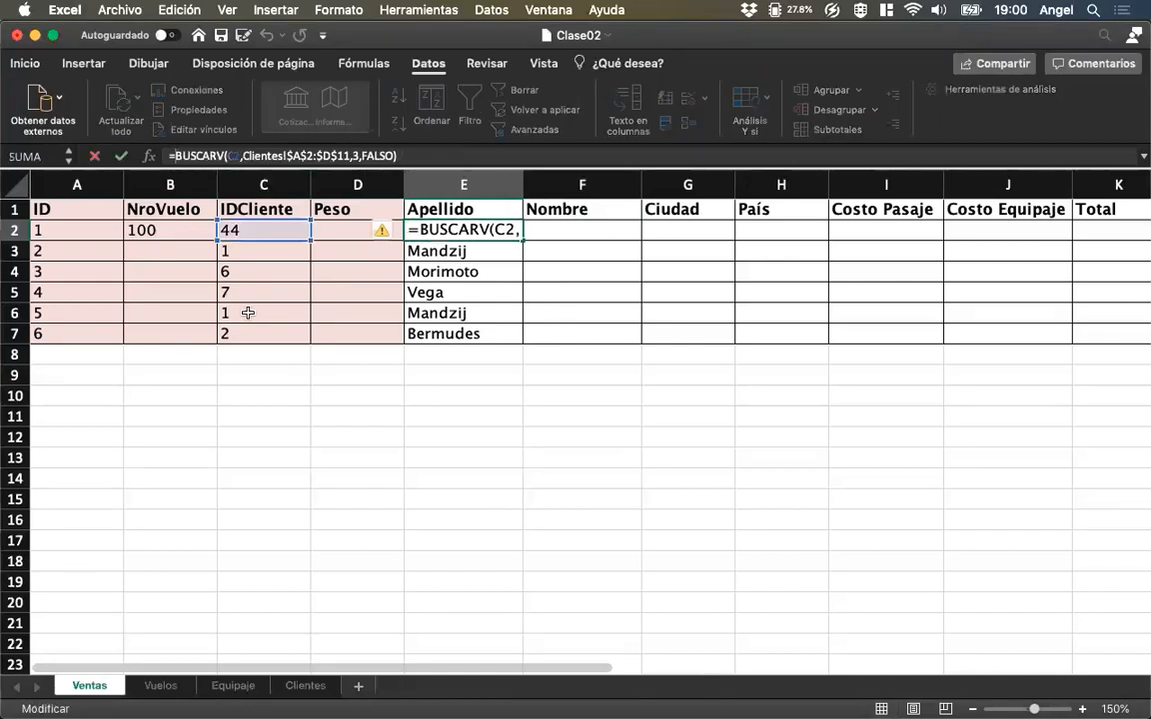
{"action": "type", "text": "SI.ER"}
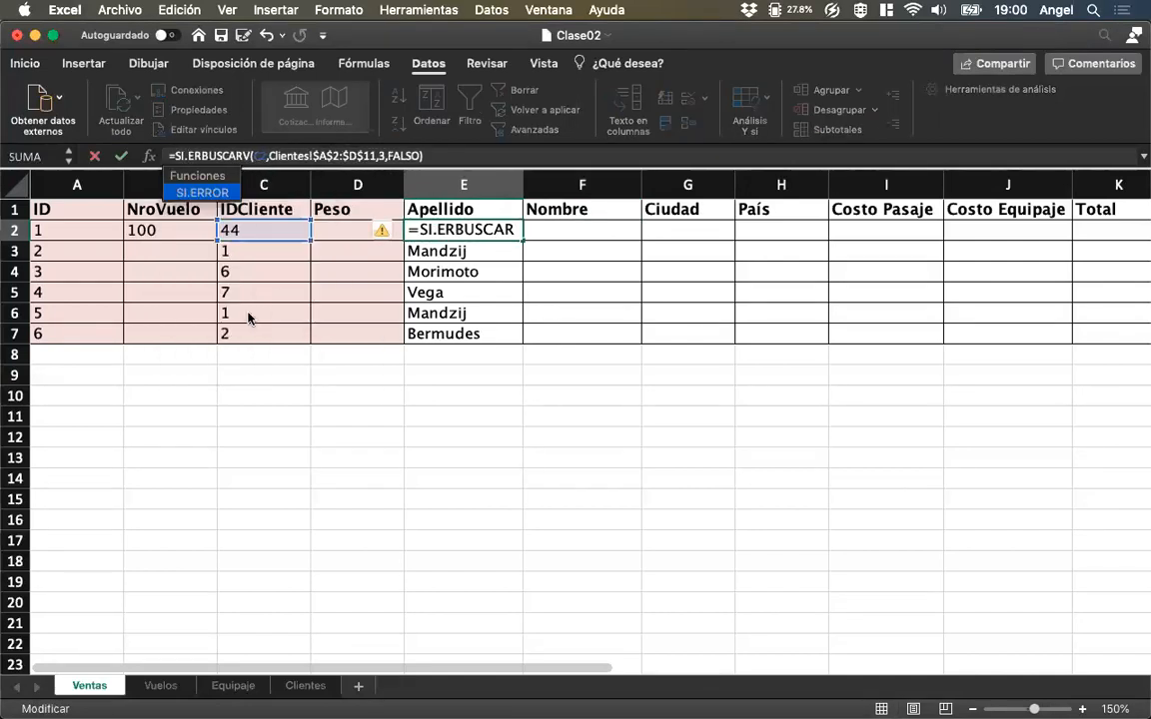
{"action": "key", "text": "Tab"}
{"action": "left_click", "coordinate": [473, 157]}
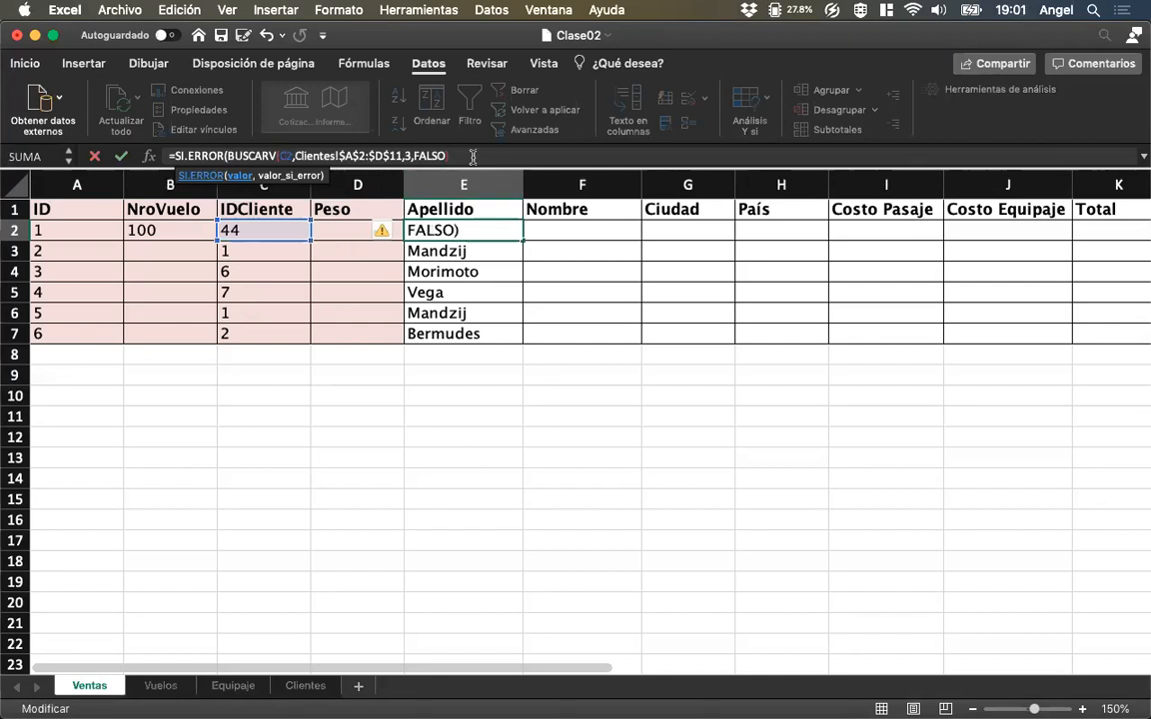
{"action": "type", "text": ", \"\""}
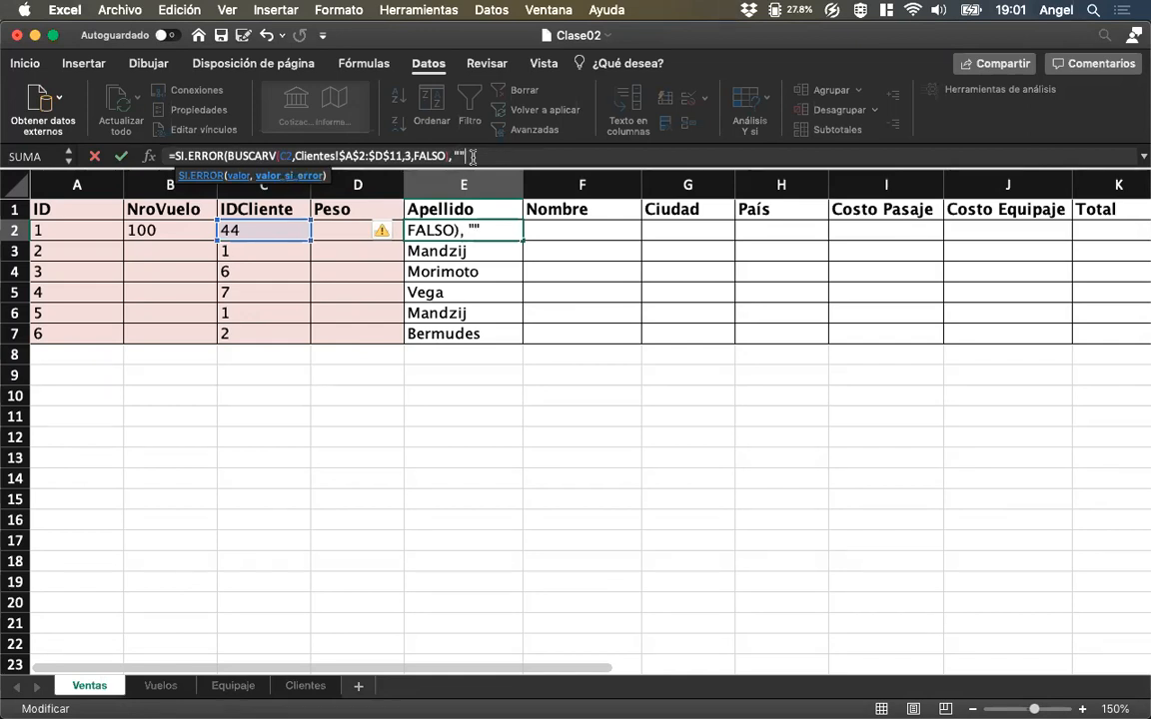
{"action": "type", "text": ")"}
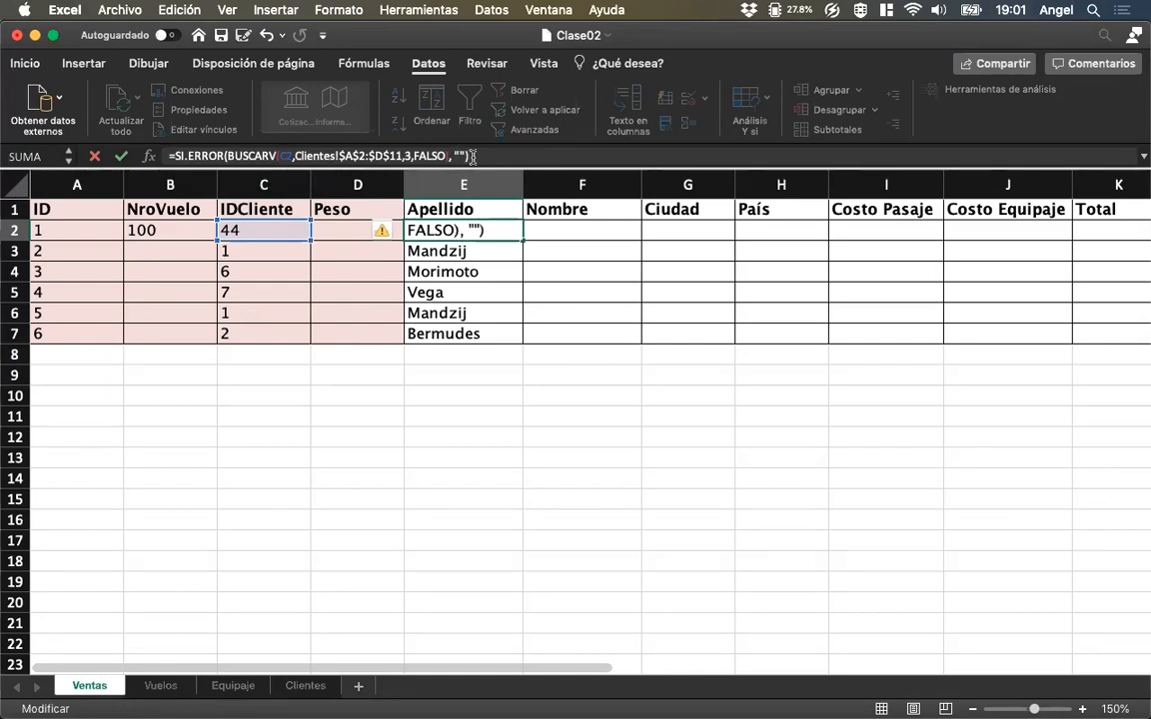
{"action": "key", "text": "Return"}
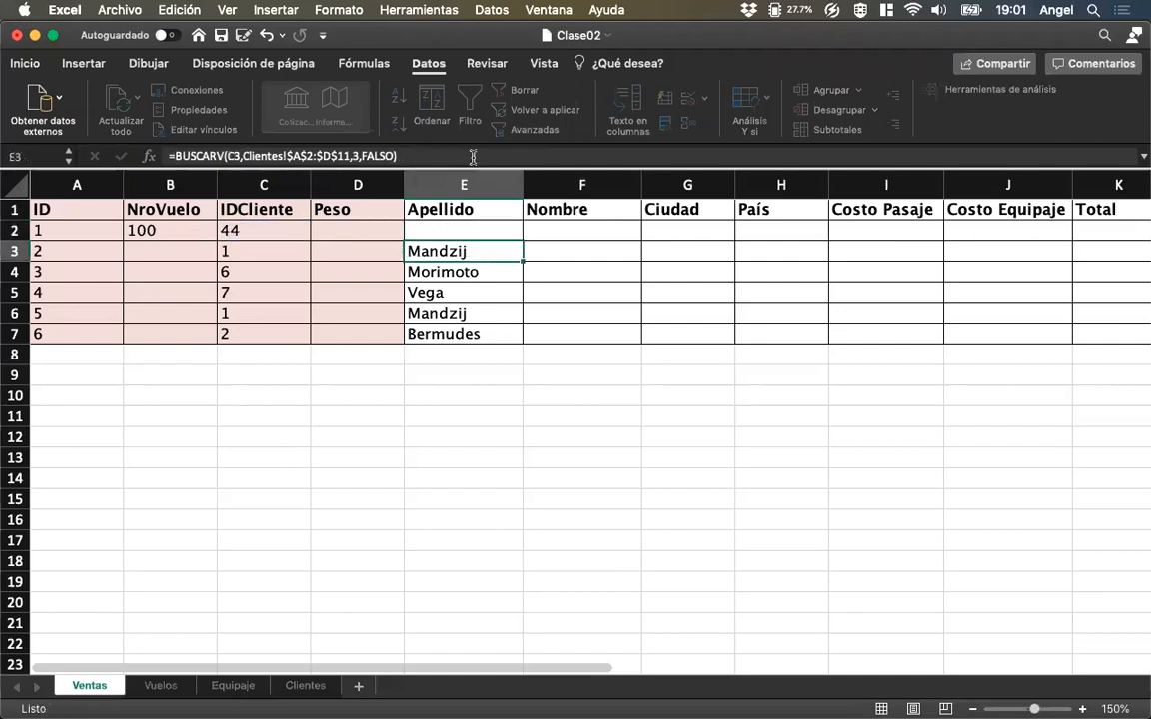
Copy the F2 Nombre formula down through F7.
{"action": "key", "text": "Down"}
{"action": "key", "text": "Up"}
{"action": "key", "text": "Up"}
{"action": "key", "text": "Right"}
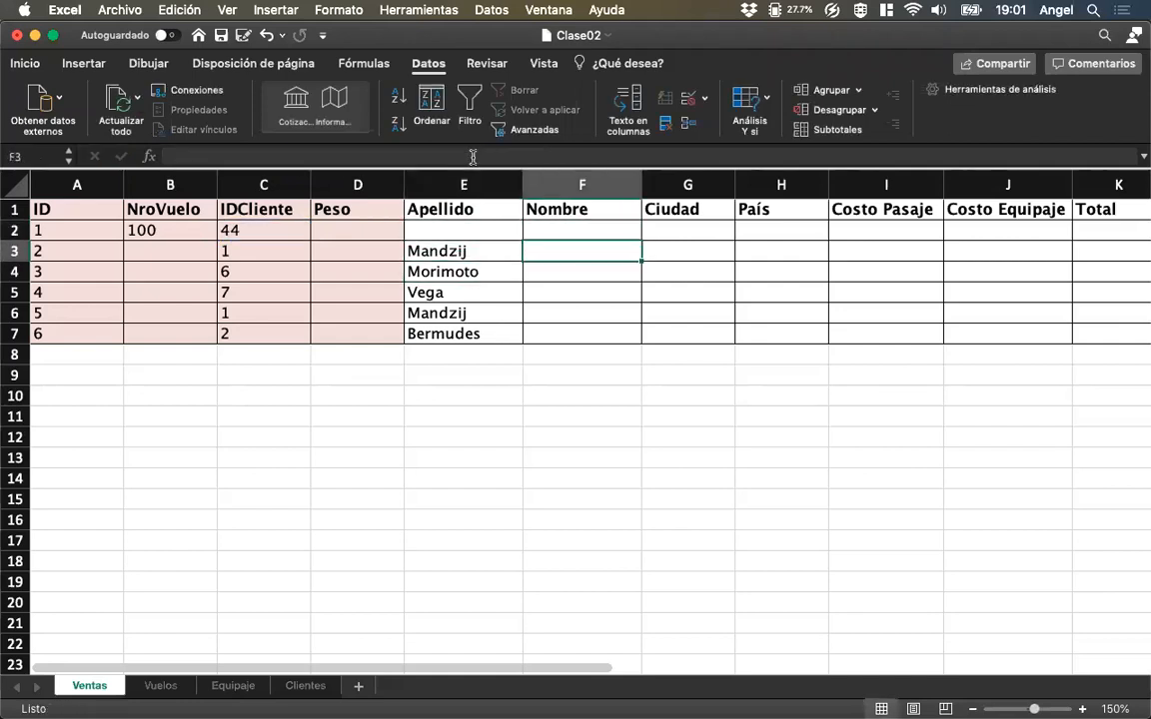
{"action": "left_click_drag", "start_coordinate": [641, 239], "coordinate": [629, 336]}
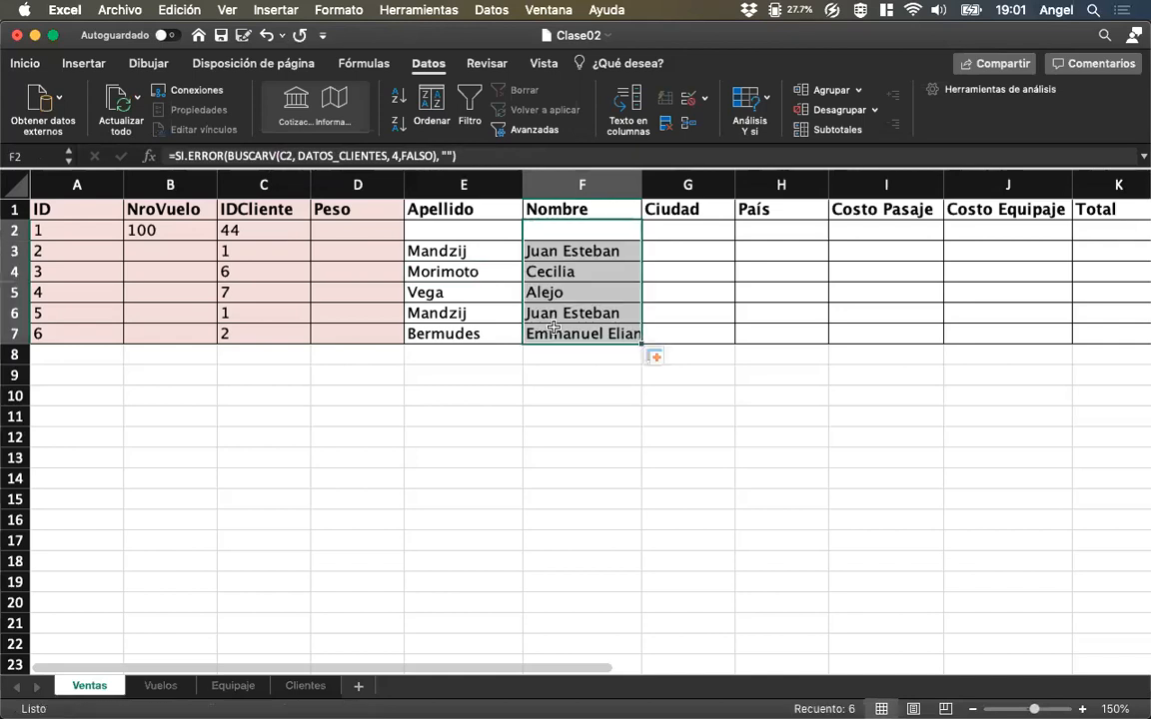
Set the IDCliente in C2 to 3 and widen the Nombre column to fit its longest entry.
{"action": "left_click", "coordinate": [256, 230]}
{"action": "type", "text": "3"}
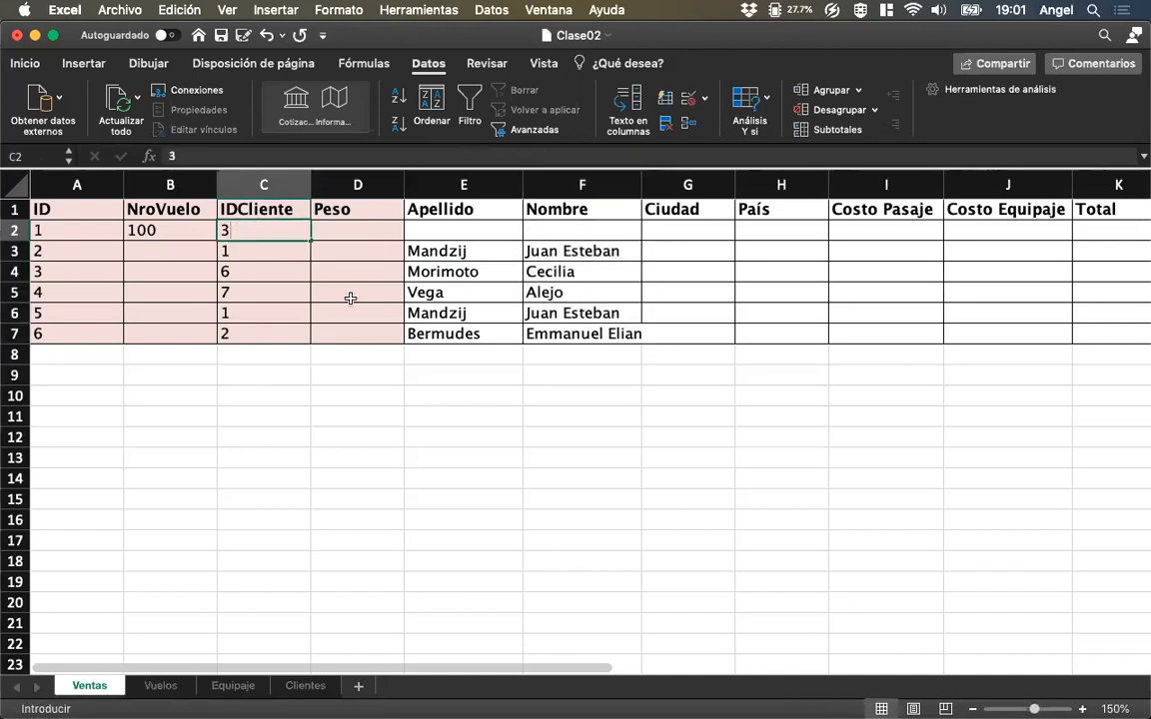
{"action": "key", "text": "Return"}
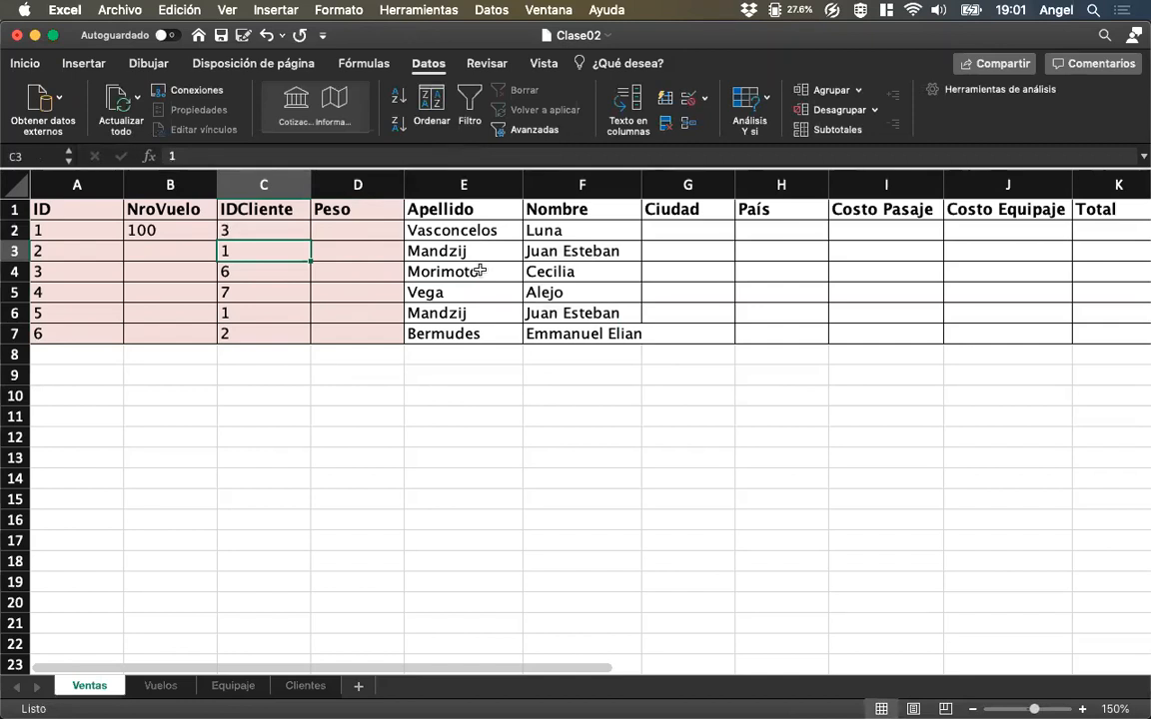
{"action": "left_click_drag", "start_coordinate": [636, 182], "coordinate": [654, 182]}
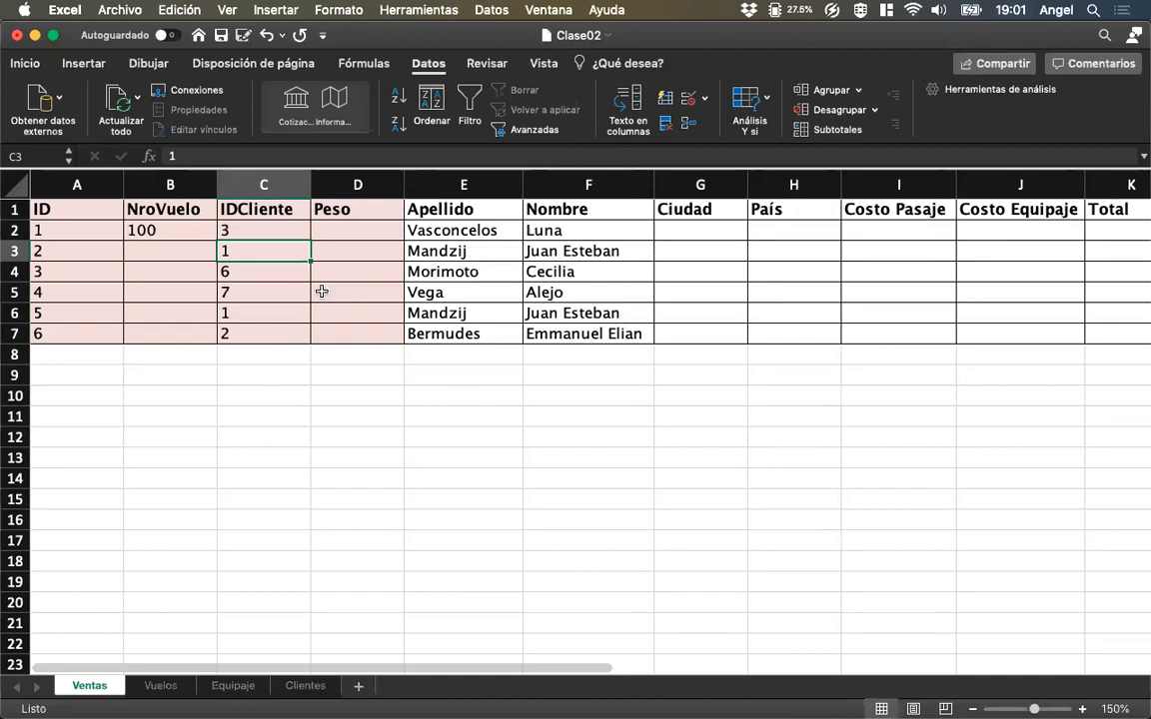
Compare the IDCliente in C2 of Ventas with the IDs in A2:A11 of the Clientes sheet, and return to Ventas.
{"action": "left_click", "coordinate": [284, 231]}
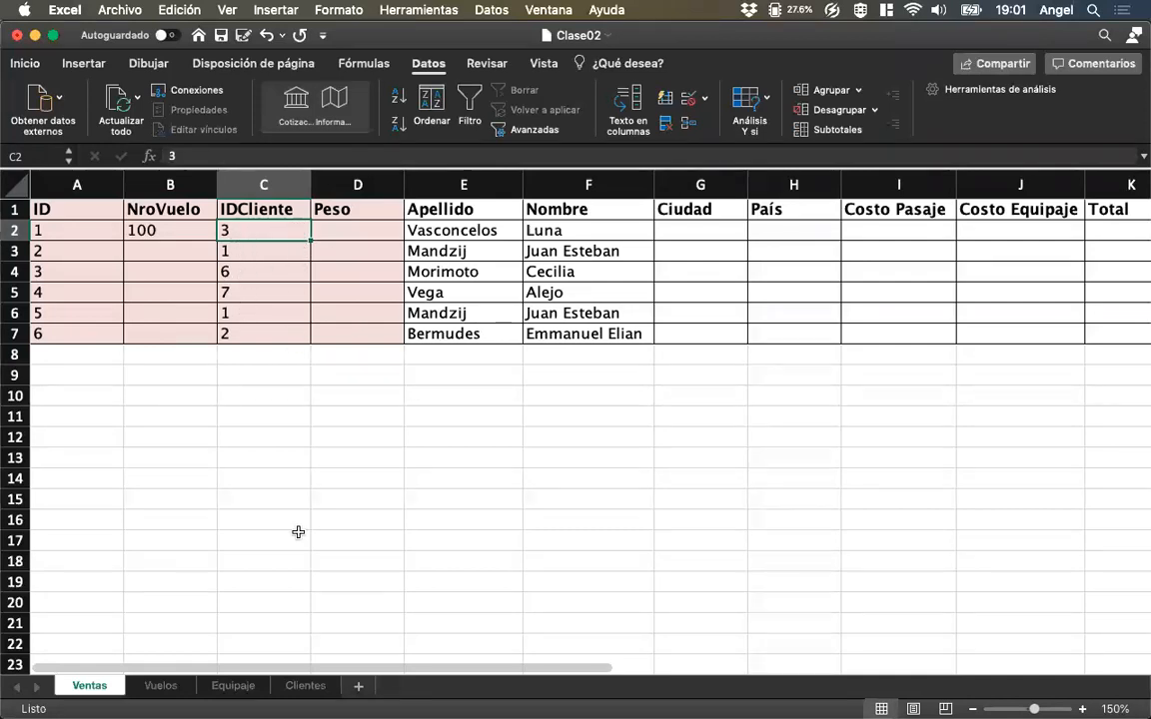
{"action": "left_click", "coordinate": [304, 686]}
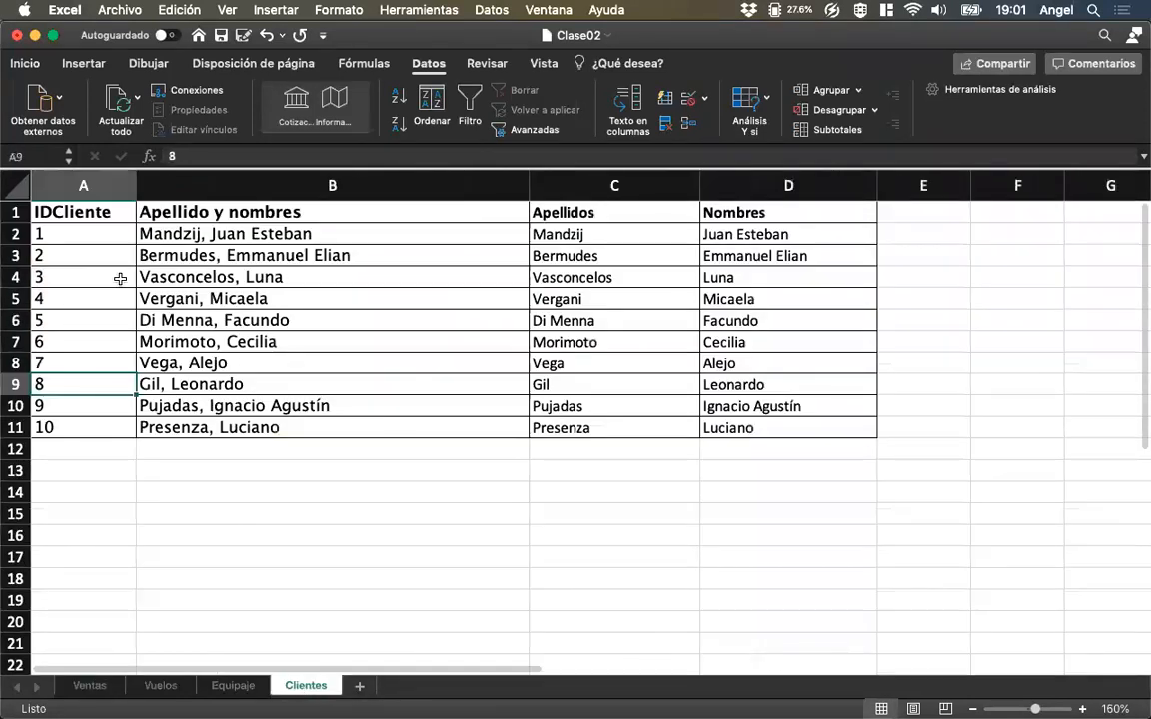
{"action": "left_click_drag", "start_coordinate": [104, 231], "coordinate": [107, 428]}
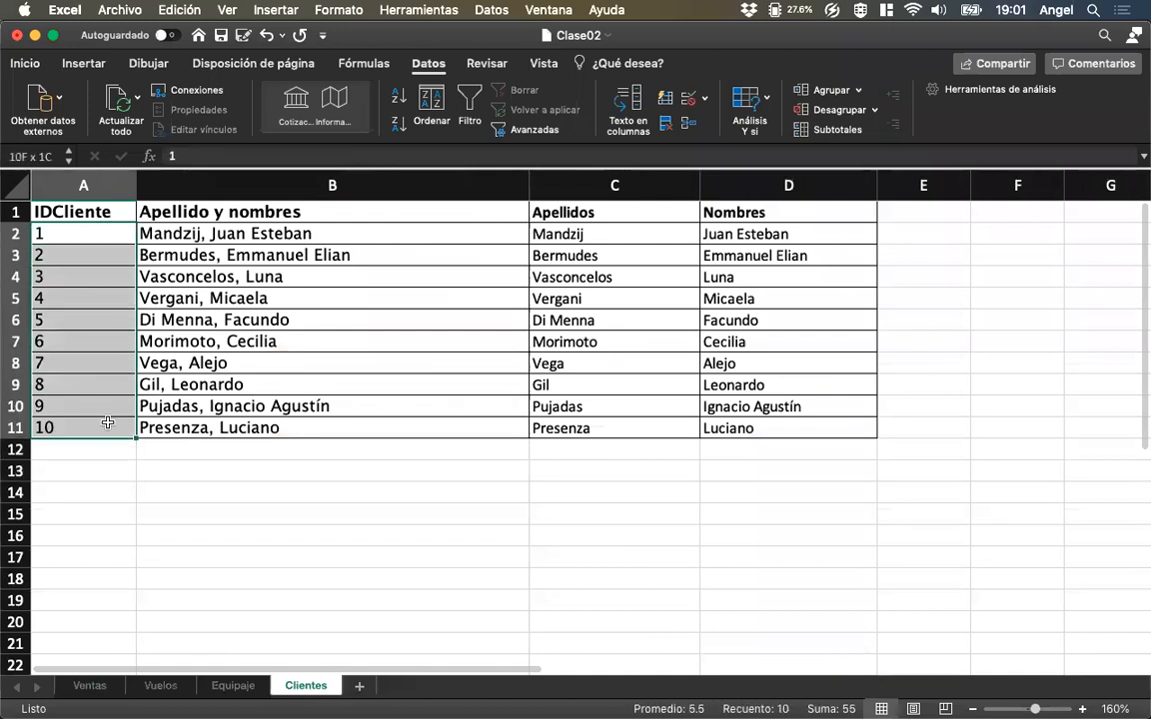
{"action": "left_click", "coordinate": [106, 686]}
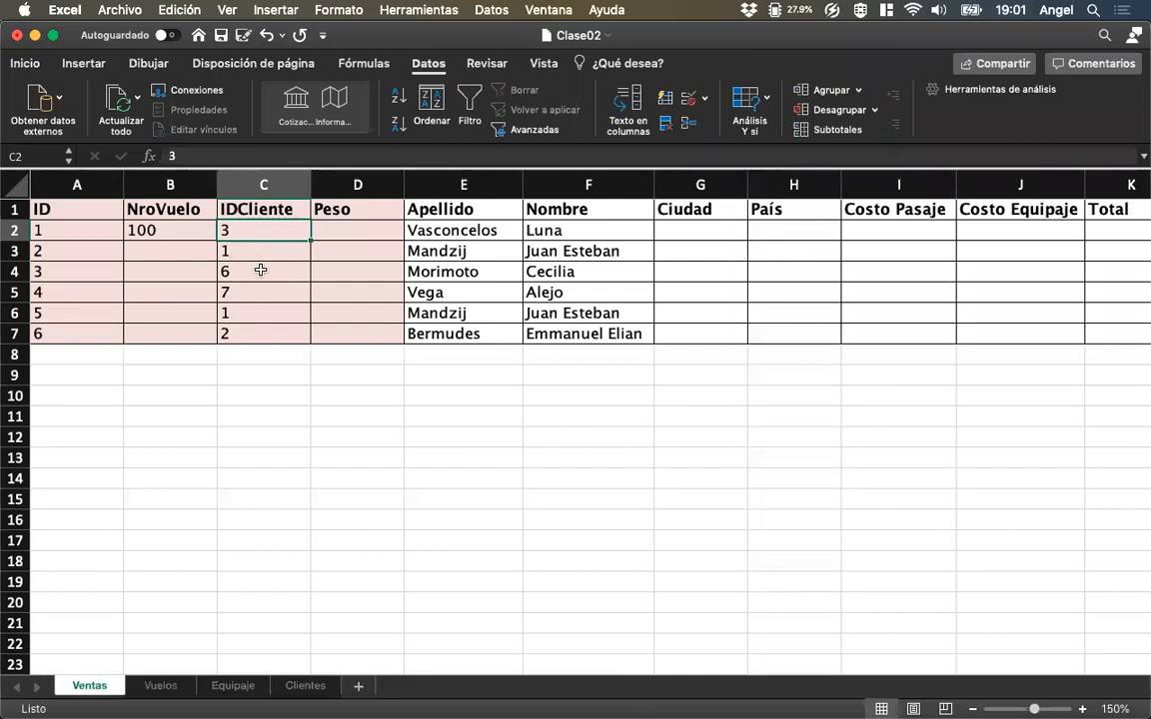
Review the empty Peso cell D2 and select the Ciudad, País and Costo Pasaje cells G2:I7.
{"action": "left_click", "coordinate": [358, 234]}
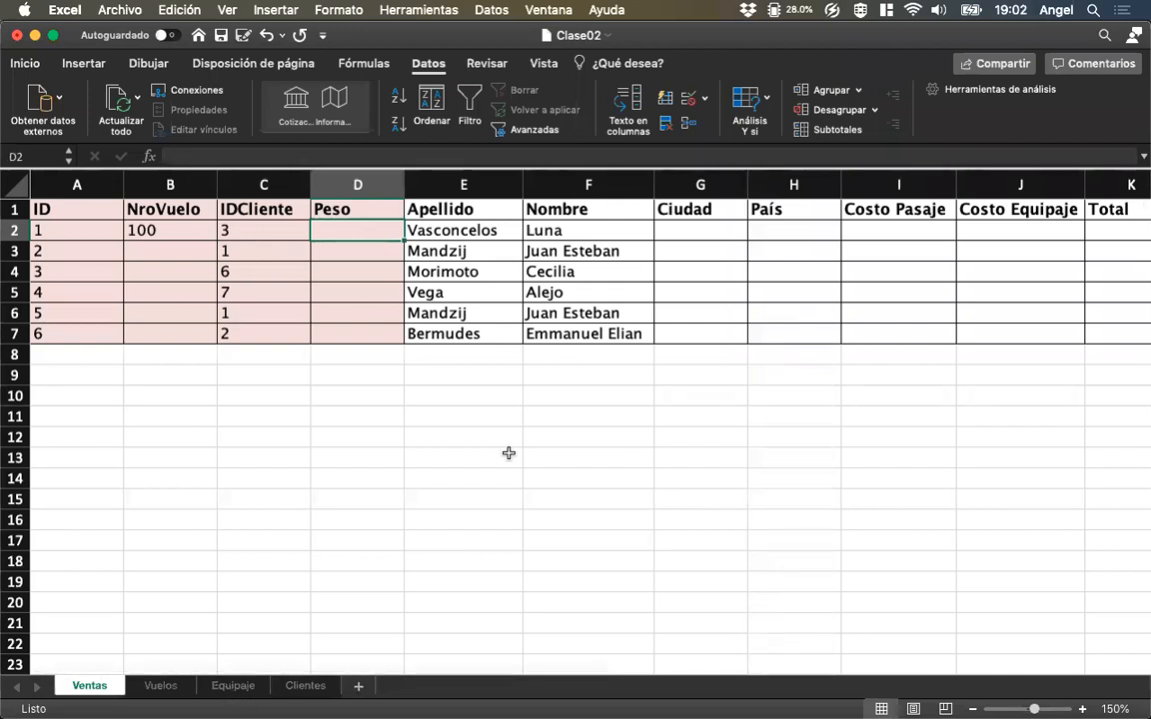
{"action": "left_click", "coordinate": [703, 231]}
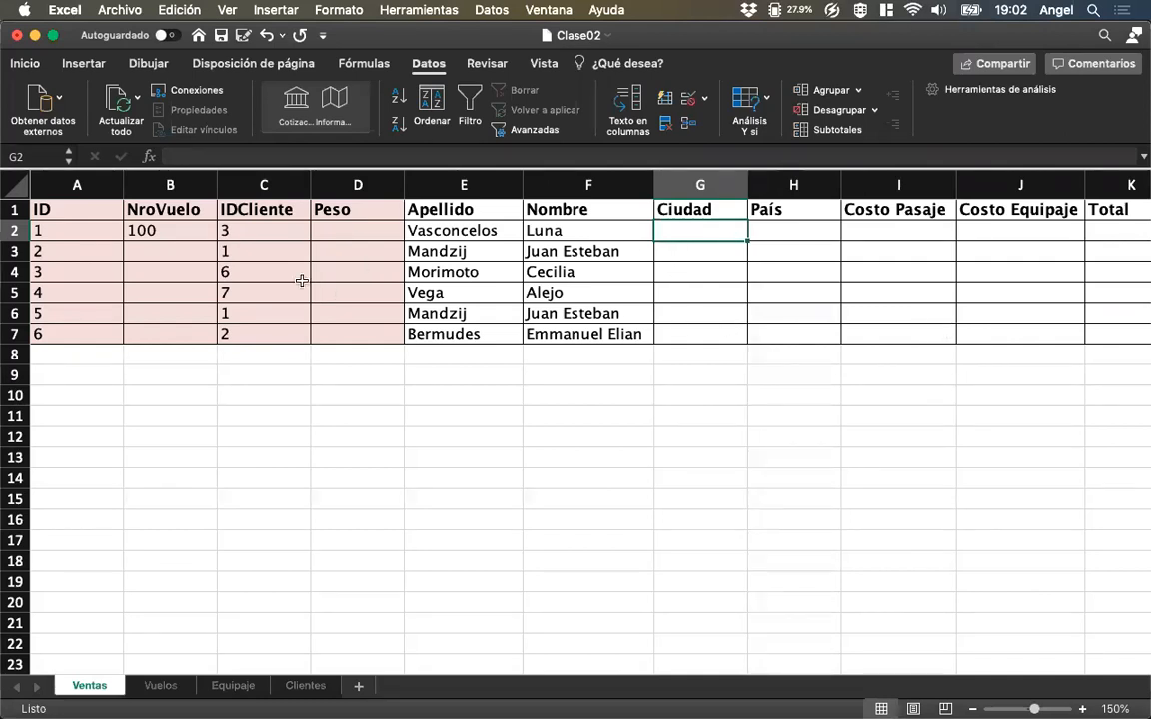
{"action": "left_click_drag", "start_coordinate": [704, 228], "coordinate": [881, 334]}
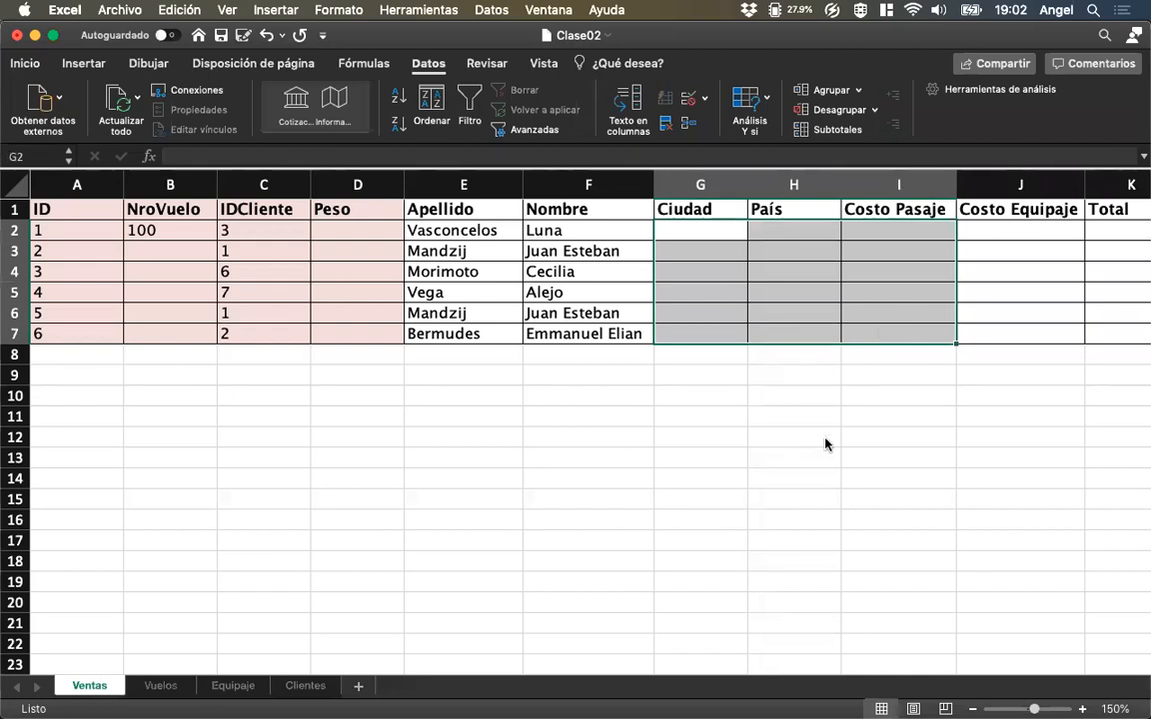
Start a BUSCARX formula in Ciudad cell G2 with B2 as the lookup value and Vuelos!A2:A6 as the lookup array.
{"action": "left_click", "coordinate": [711, 228]}
{"action": "left_click_drag", "start_coordinate": [711, 228], "coordinate": [881, 231]}
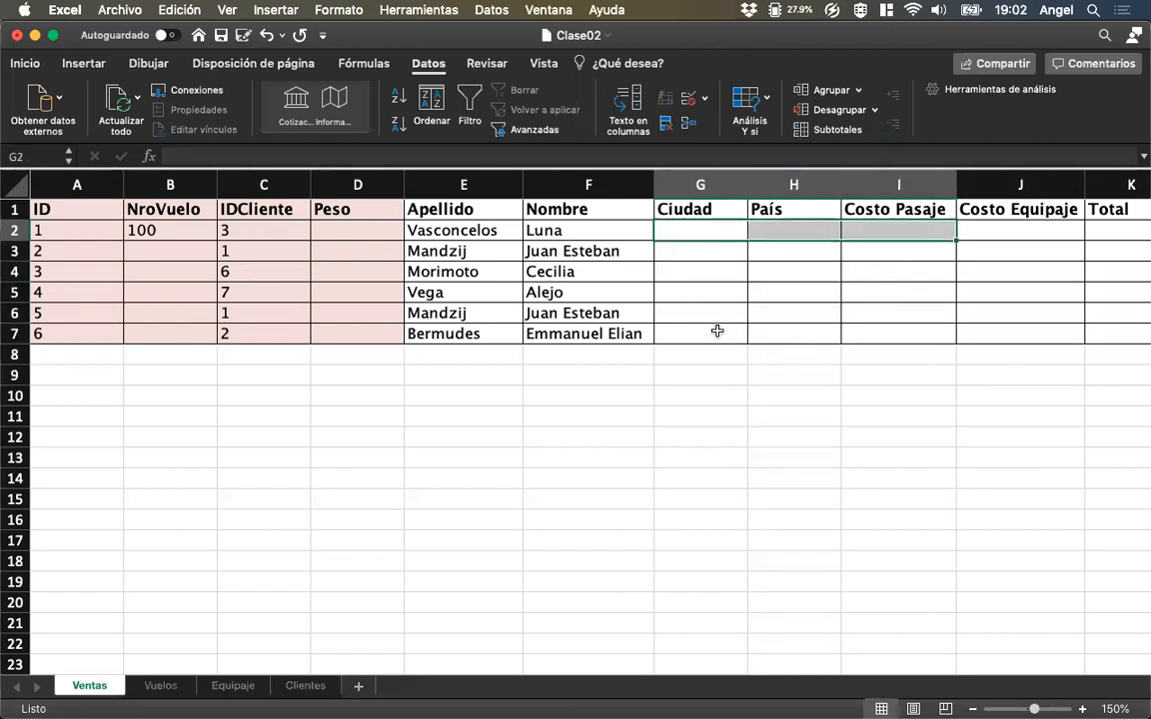
{"action": "left_click", "coordinate": [688, 230]}
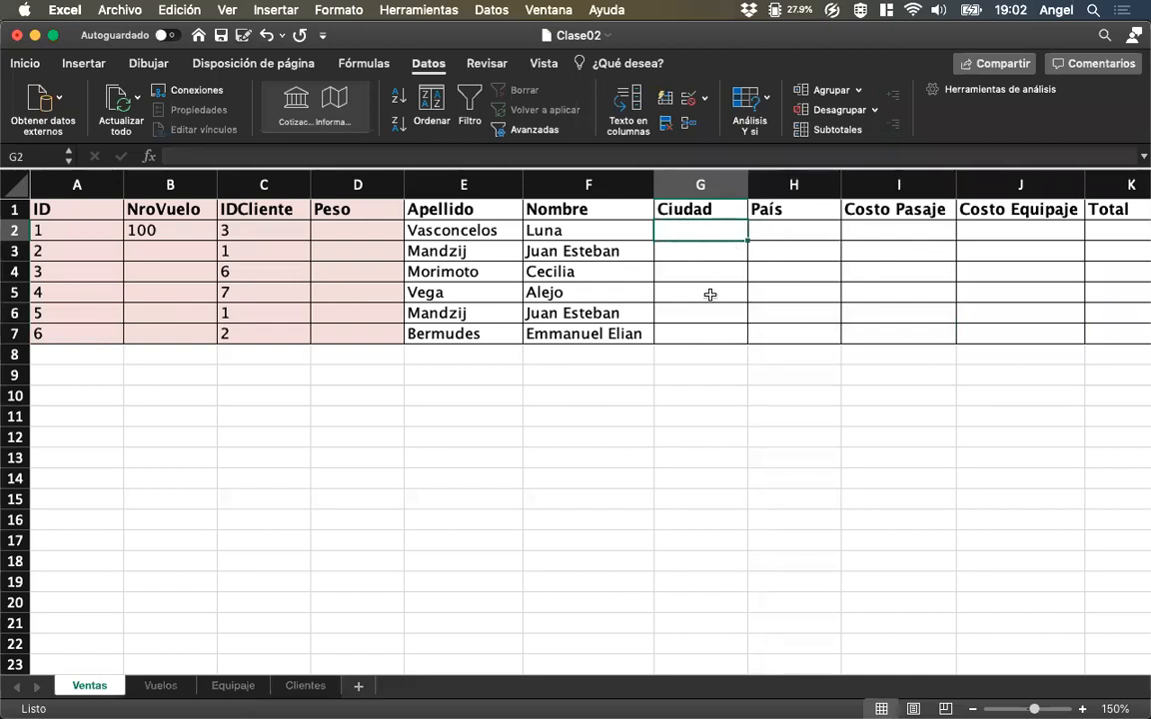
{"action": "type", "text": "=Bus"}
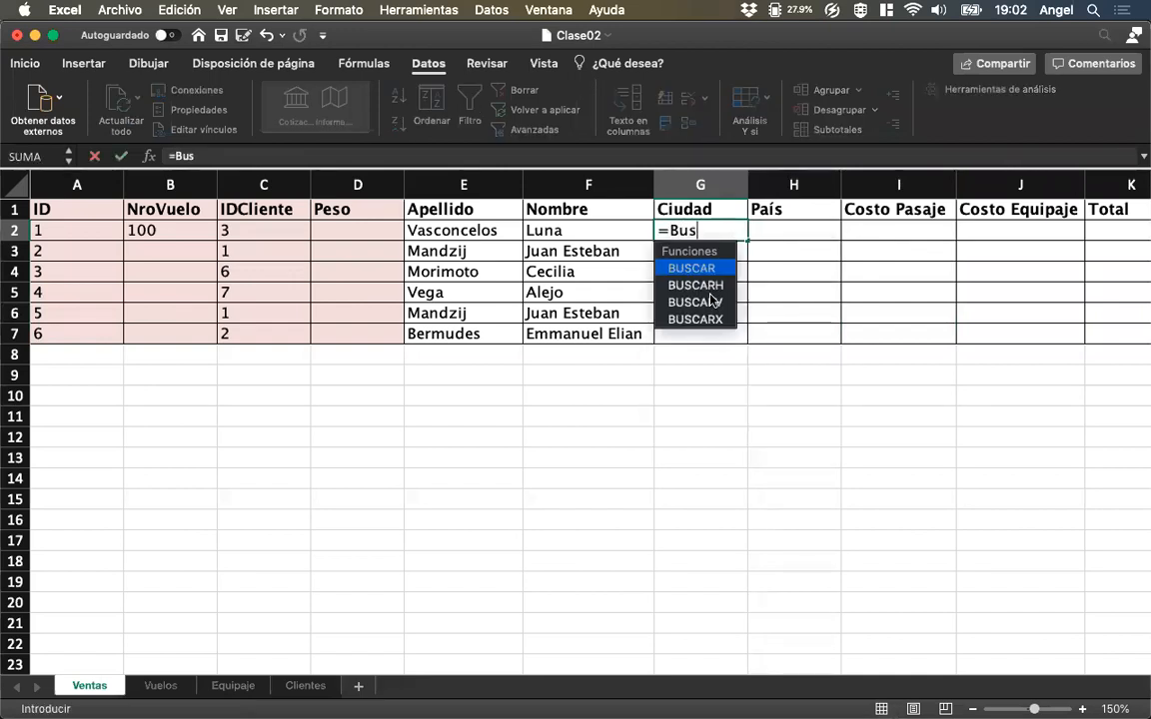
{"action": "type", "text": "carx("}
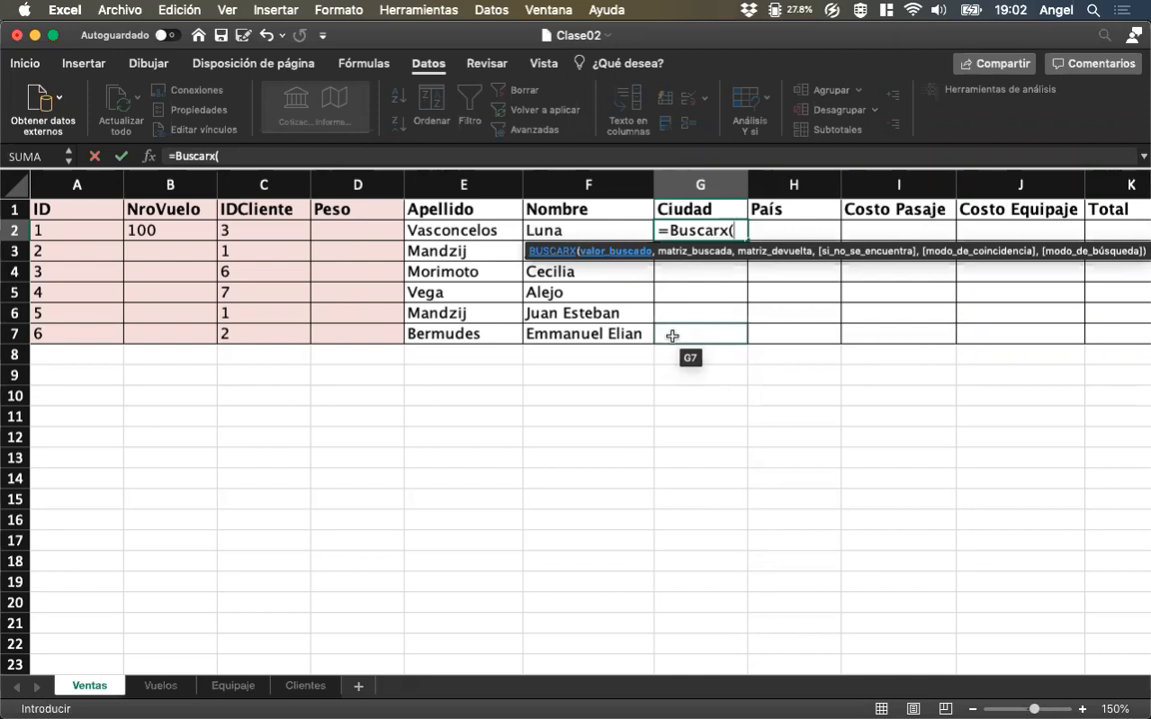
{"action": "left_click", "coordinate": [162, 230]}
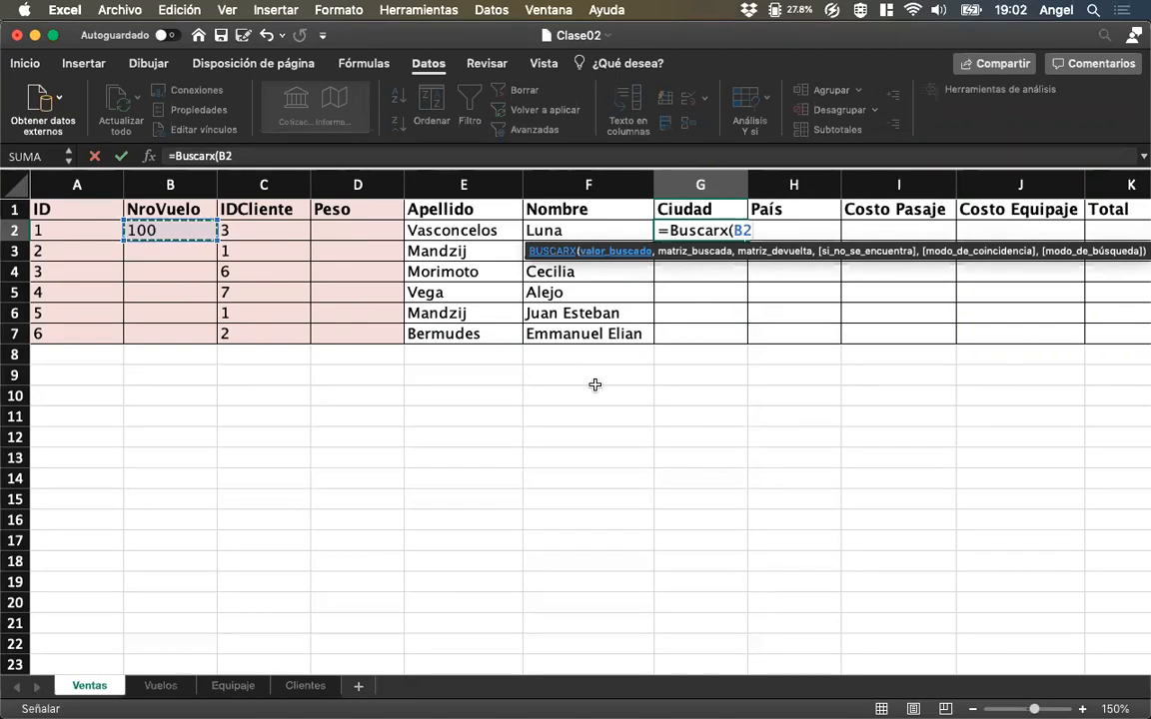
{"action": "type", "text": ","}
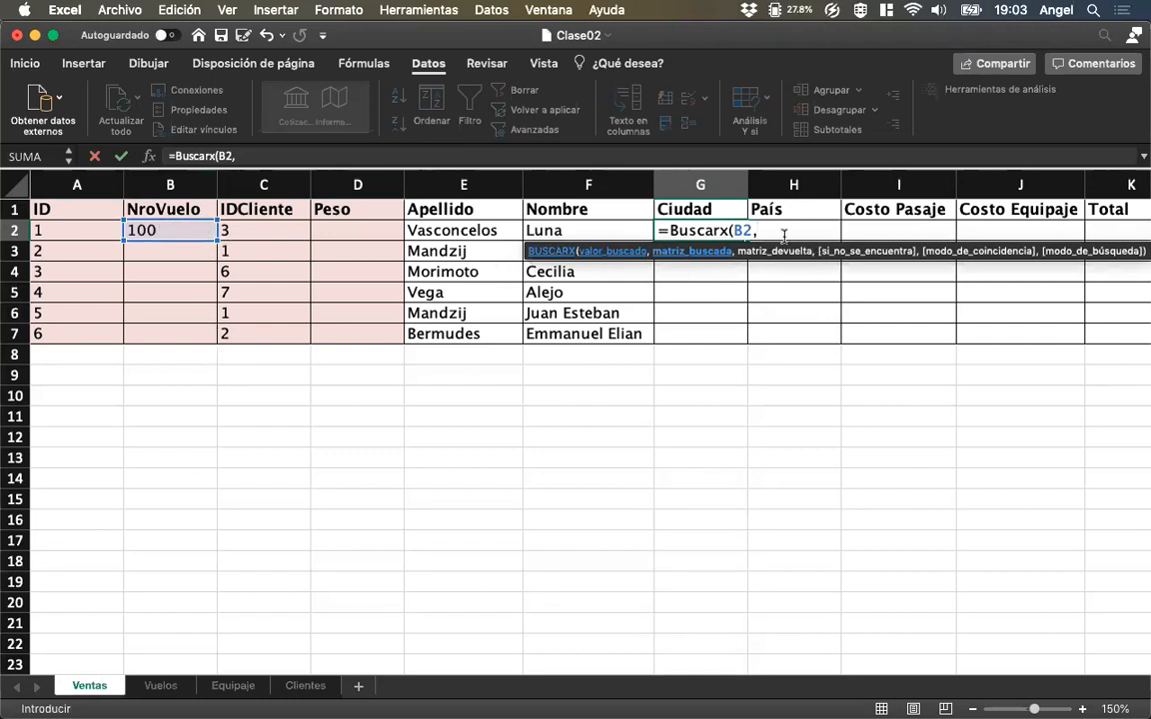
{"action": "left_click", "coordinate": [161, 690]}
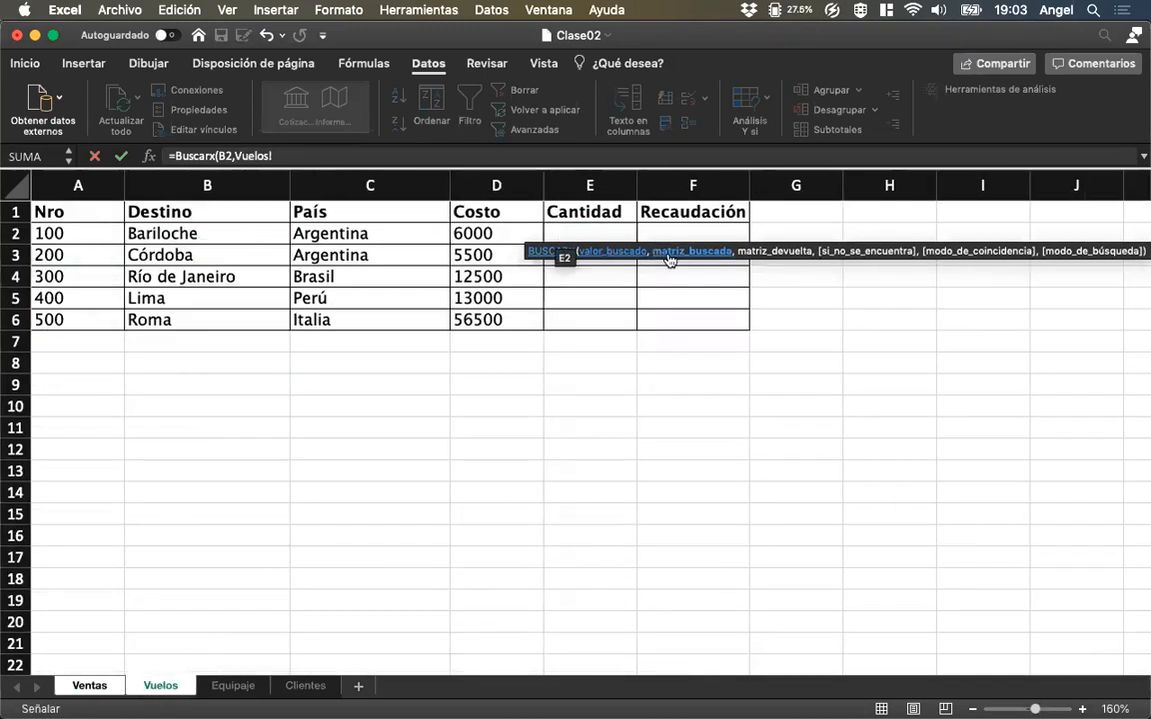
{"action": "left_click_drag", "start_coordinate": [80, 233], "coordinate": [75, 313]}
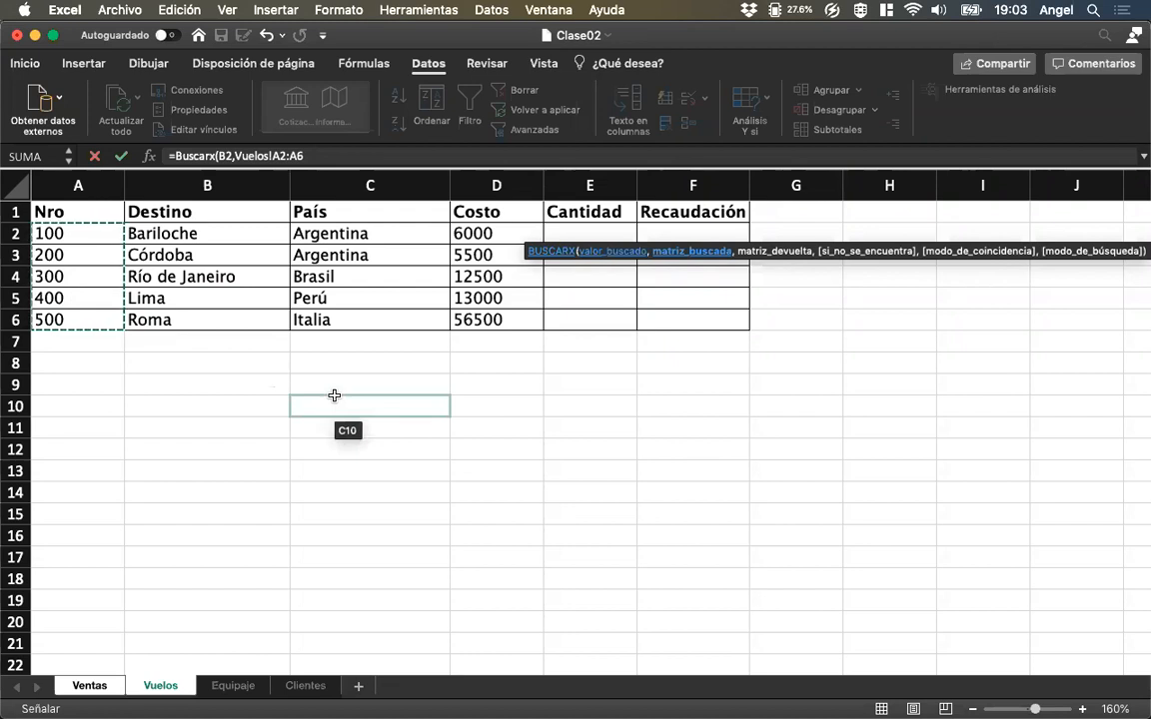
Complete the G2 formula with return array Vuelos!B2:D6, "" if not found, exact match 0 and first-to-last search 1.
{"action": "type", "text": ","}
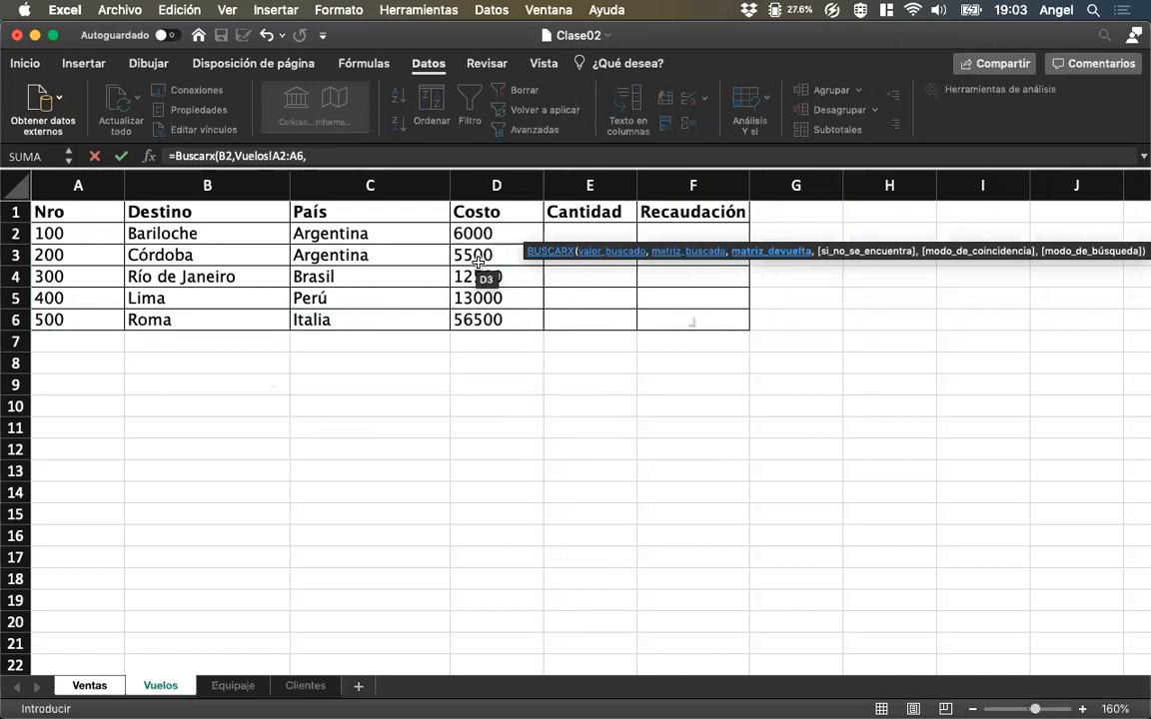
{"action": "left_click", "coordinate": [220, 234]}
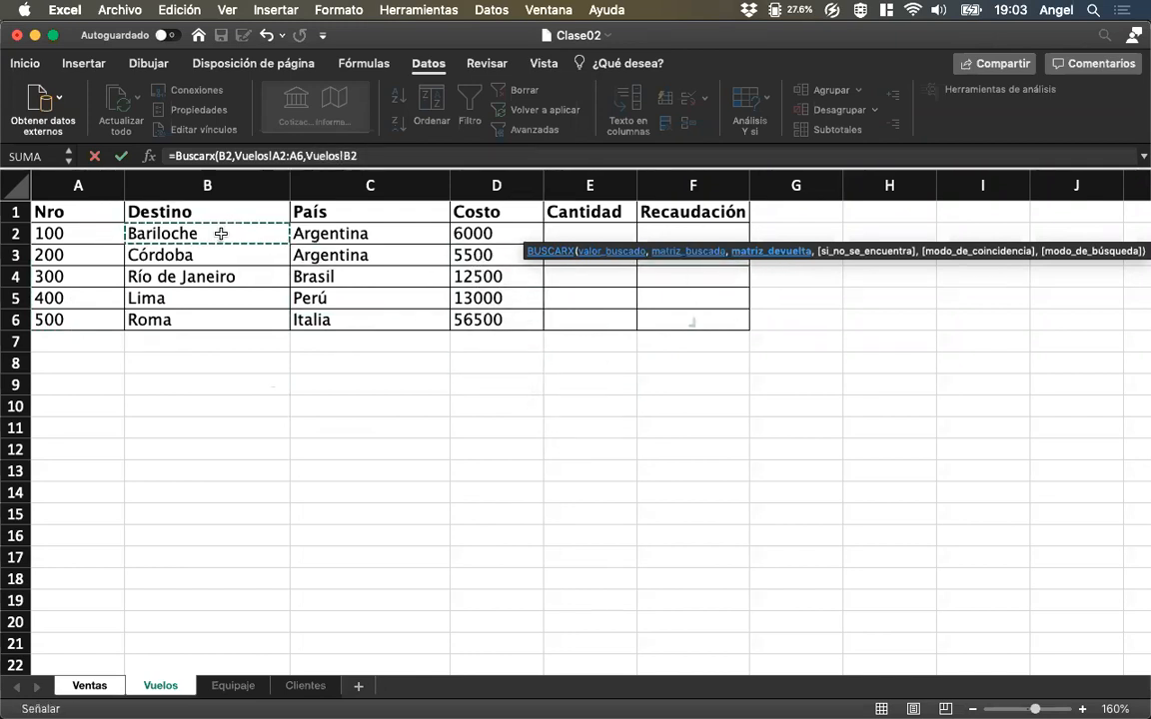
{"action": "left_click_drag", "start_coordinate": [222, 234], "coordinate": [492, 321]}
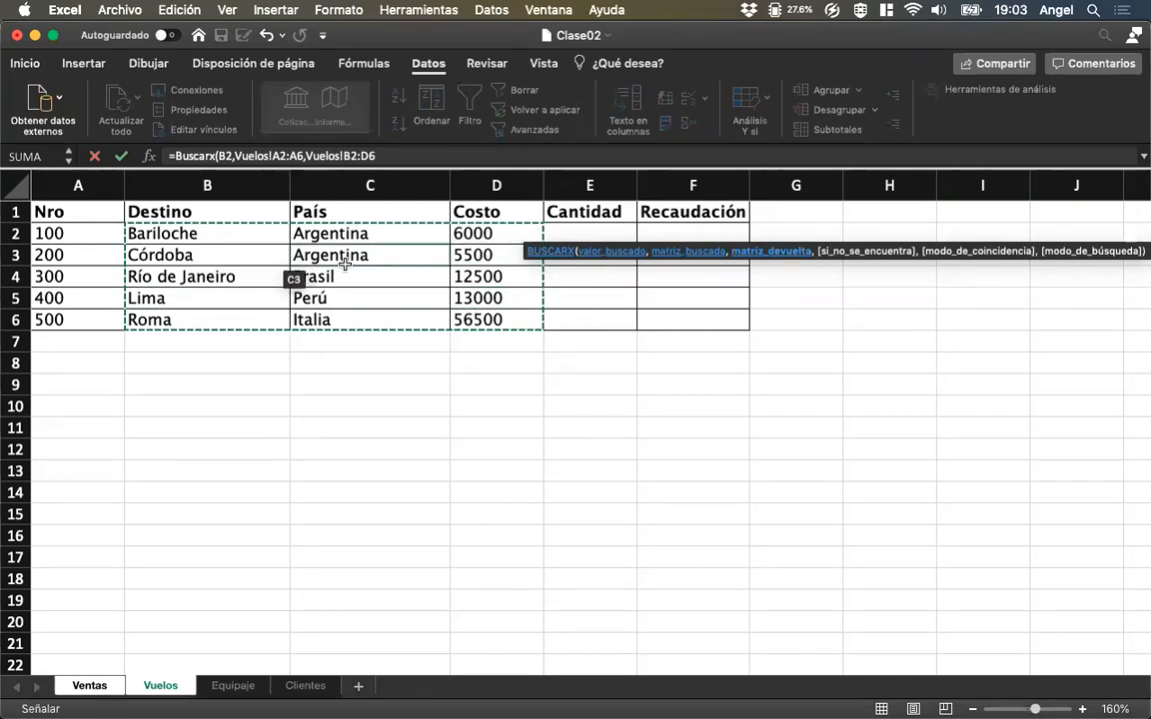
{"action": "type", "text": ","}
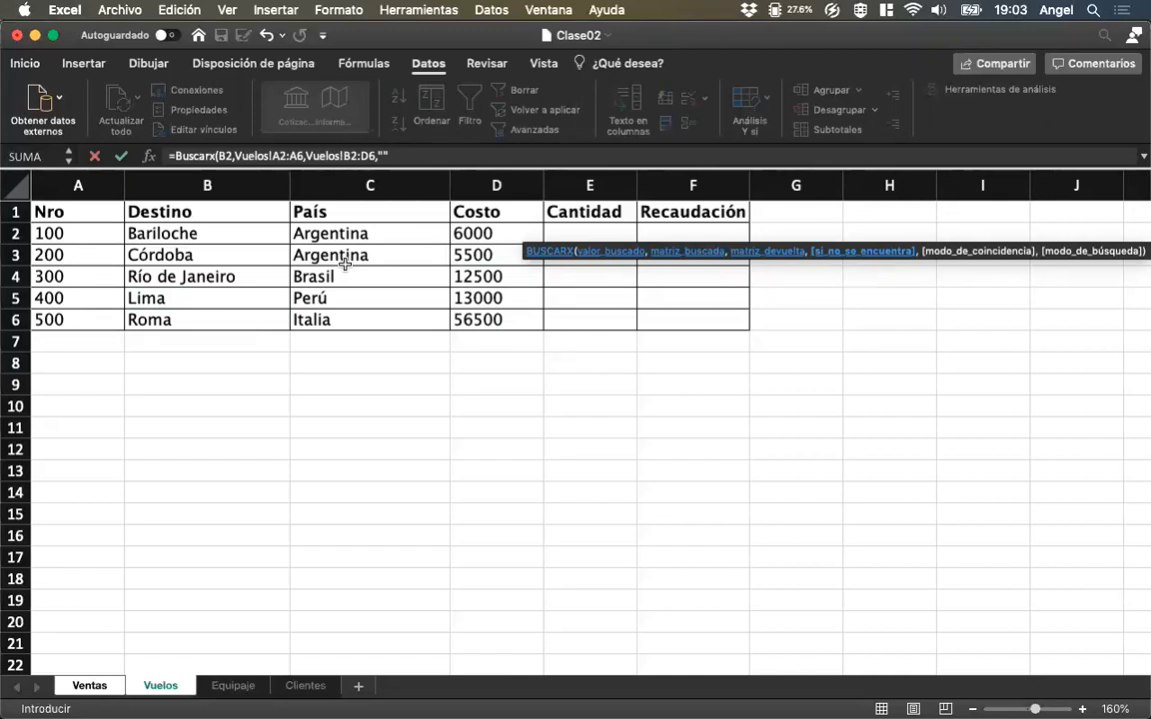
{"action": "type", "text": ","}
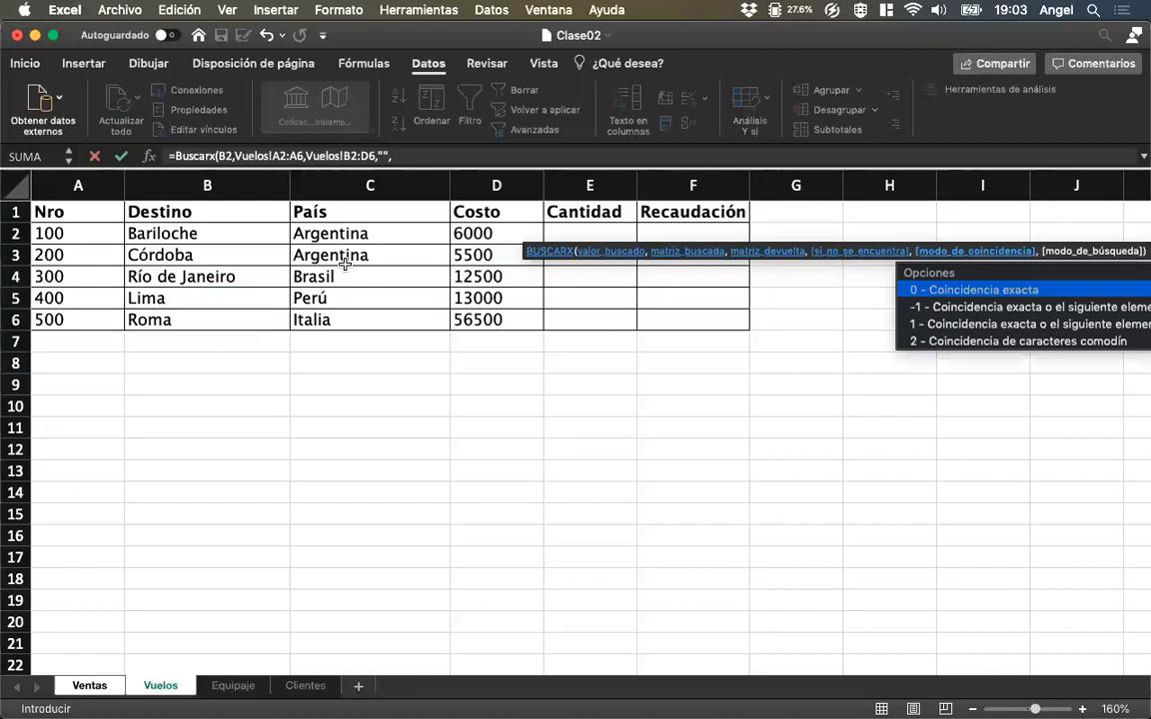
{"action": "double_click", "coordinate": [968, 290]}
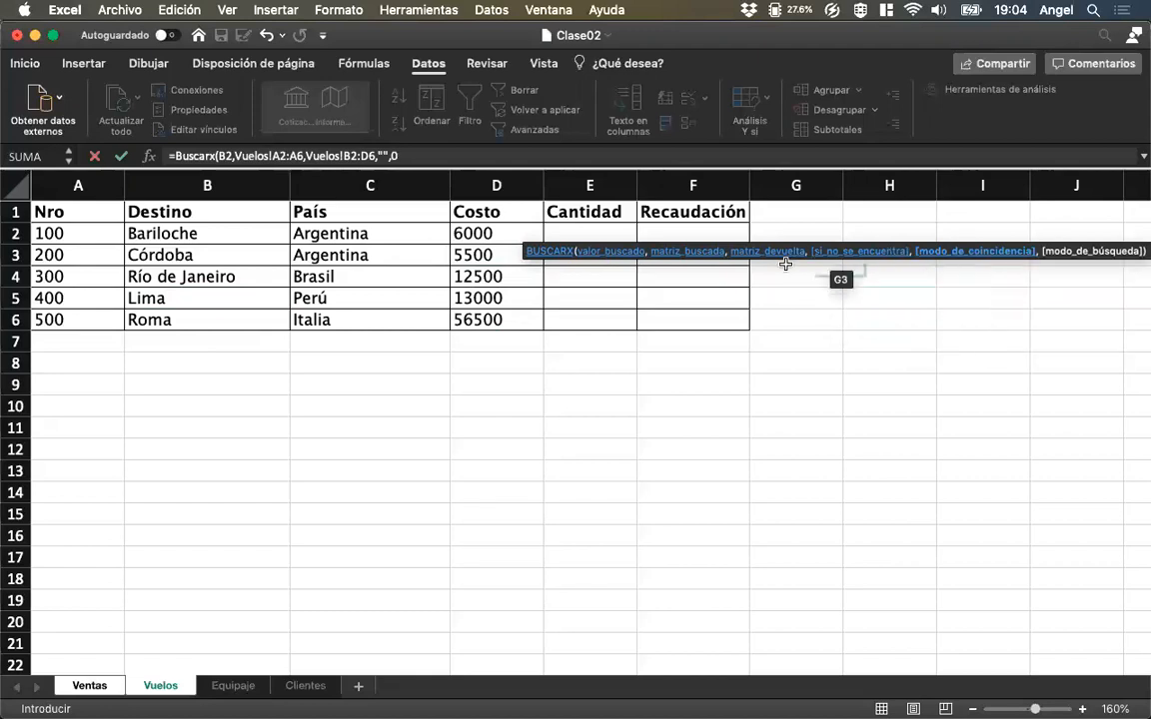
{"action": "type", "text": ","}
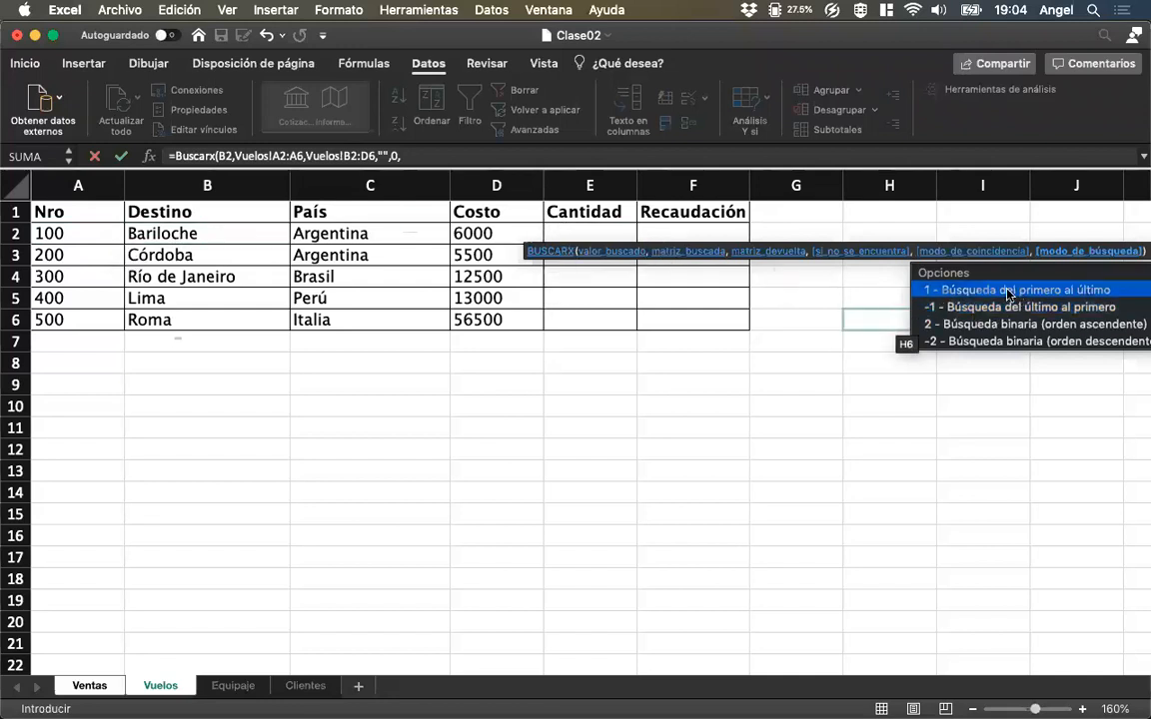
{"action": "double_click", "coordinate": [952, 296]}
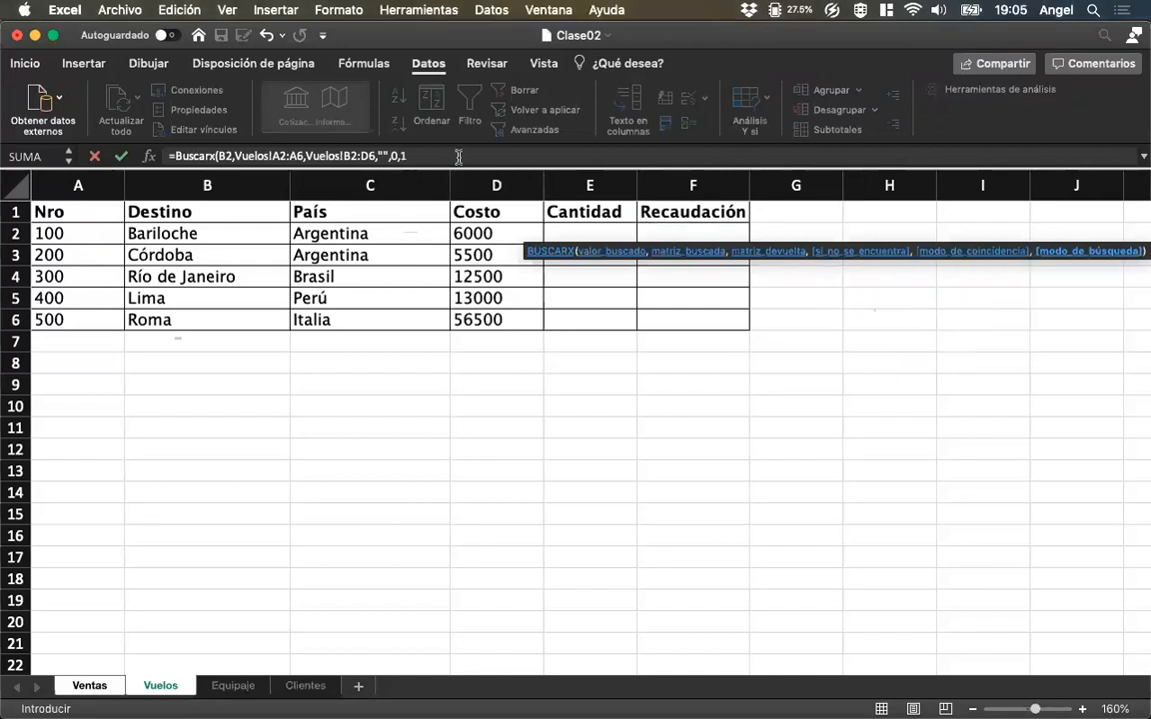
{"action": "left_click", "coordinate": [457, 157]}
{"action": "type", "text": ")"}
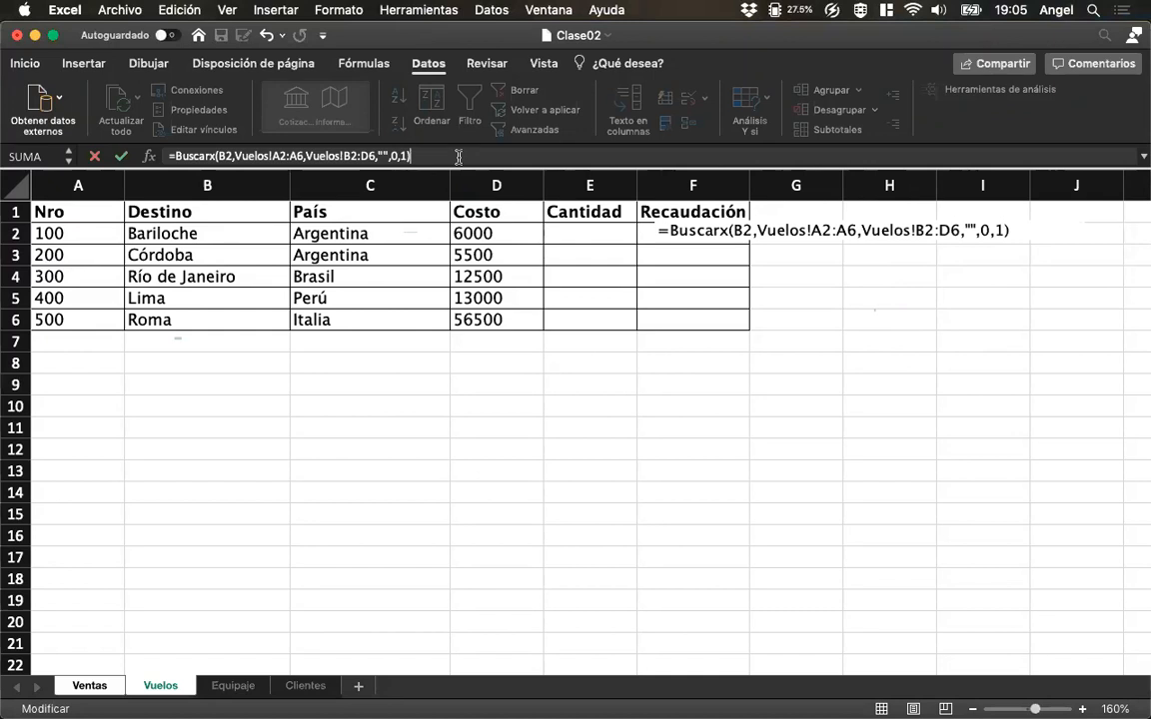
{"action": "key", "text": "Return"}
Examine the NroVuelo in B2 and the formula behind the Ciudad, País and Costo Pasaje cells G2:I2.
{"action": "key", "text": "Left"}
{"action": "key", "text": "Left"}
{"action": "key", "text": "Left"}
{"action": "key", "text": "Left"}
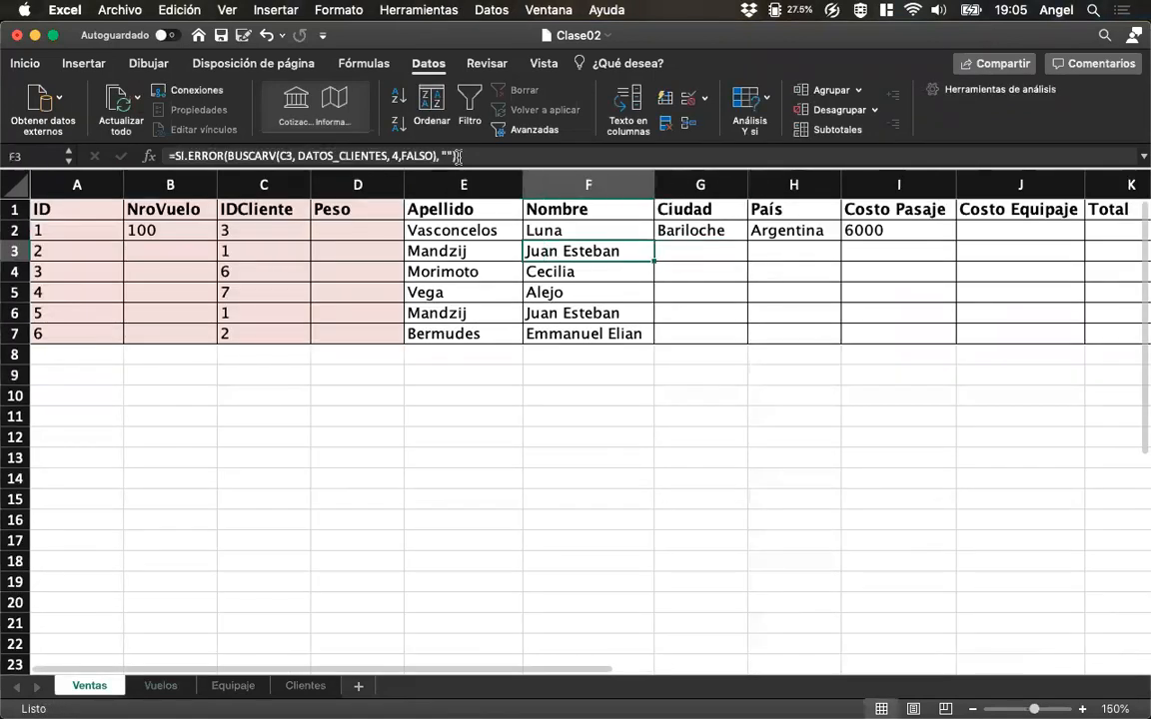
{"action": "key", "text": "Up"}
{"action": "key", "text": "Left"}
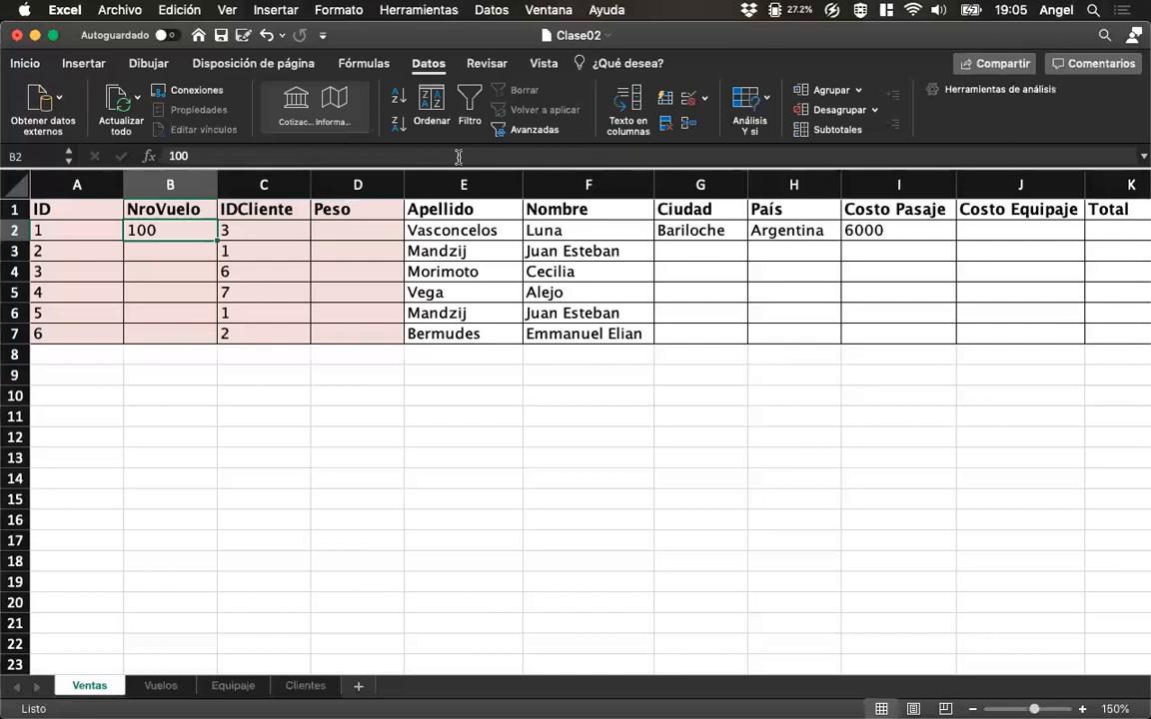
{"action": "key", "text": "Right"}
{"action": "key", "text": "Right"}
{"action": "key", "text": "Right"}
{"action": "key", "text": "Right"}
{"action": "key", "text": "Right"}
{"action": "key", "text": "Right"}
{"action": "key", "text": "Left"}
{"action": "key", "text": "Right"}
{"action": "key", "text": "Right"}
{"action": "key", "text": "Left"}
Test the flight lookup by setting the NroVuelo in B2 first to 400 and after that to 900.
{"action": "key", "text": "Left"}
{"action": "key", "text": "Right"}
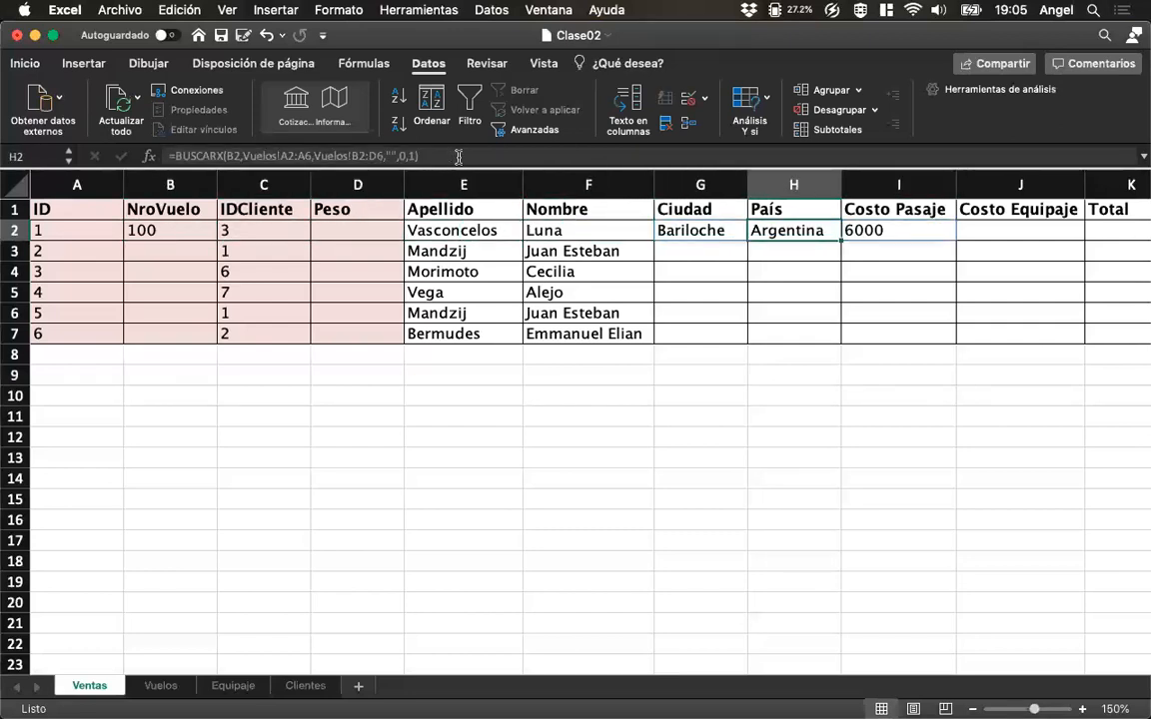
{"action": "key", "text": "Right"}
{"action": "key", "text": "Left"}
{"action": "key", "text": "Left"}
{"action": "key", "text": "Left"}
{"action": "key", "text": "Left"}
{"action": "key", "text": "Left"}
{"action": "key", "text": "Left"}
{"action": "key", "text": "Left"}
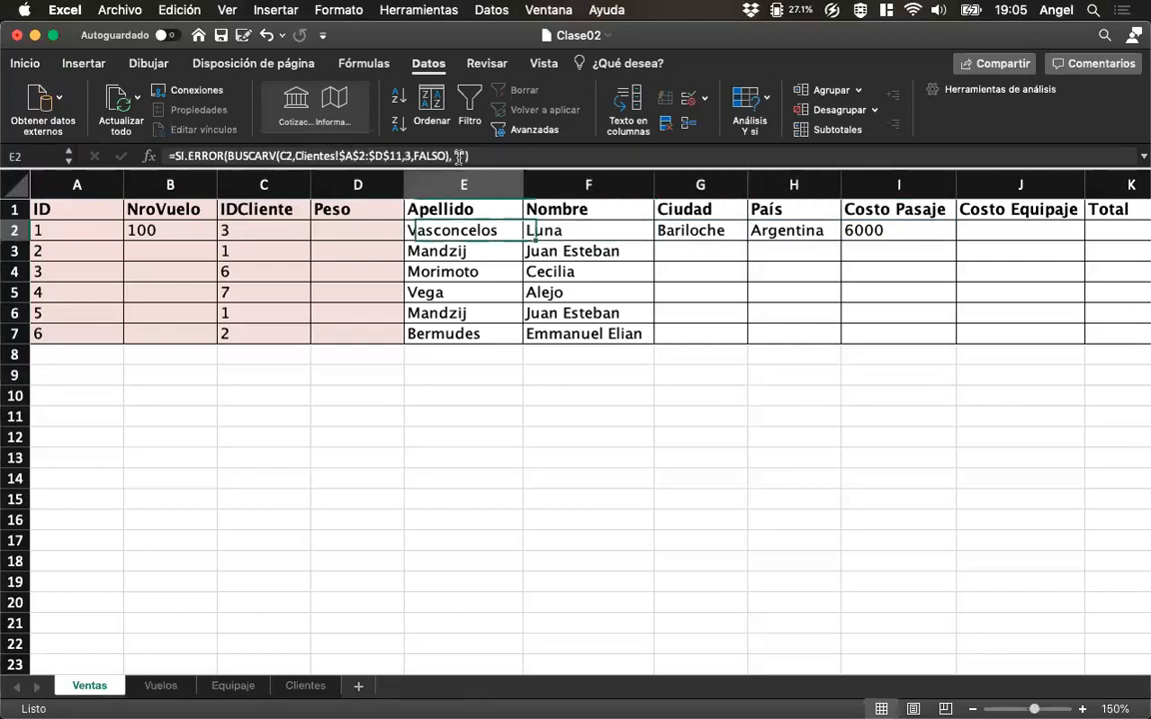
{"action": "type", "text": "400"}
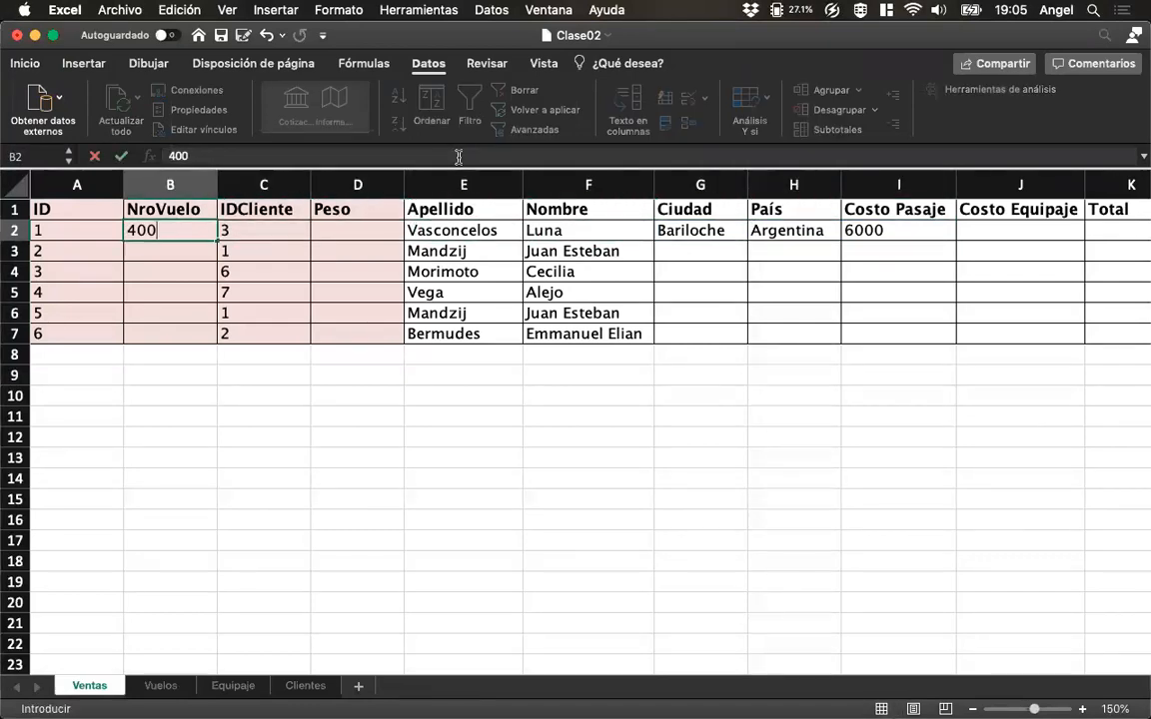
{"action": "key", "text": "Return"}
{"action": "key", "text": "Up"}
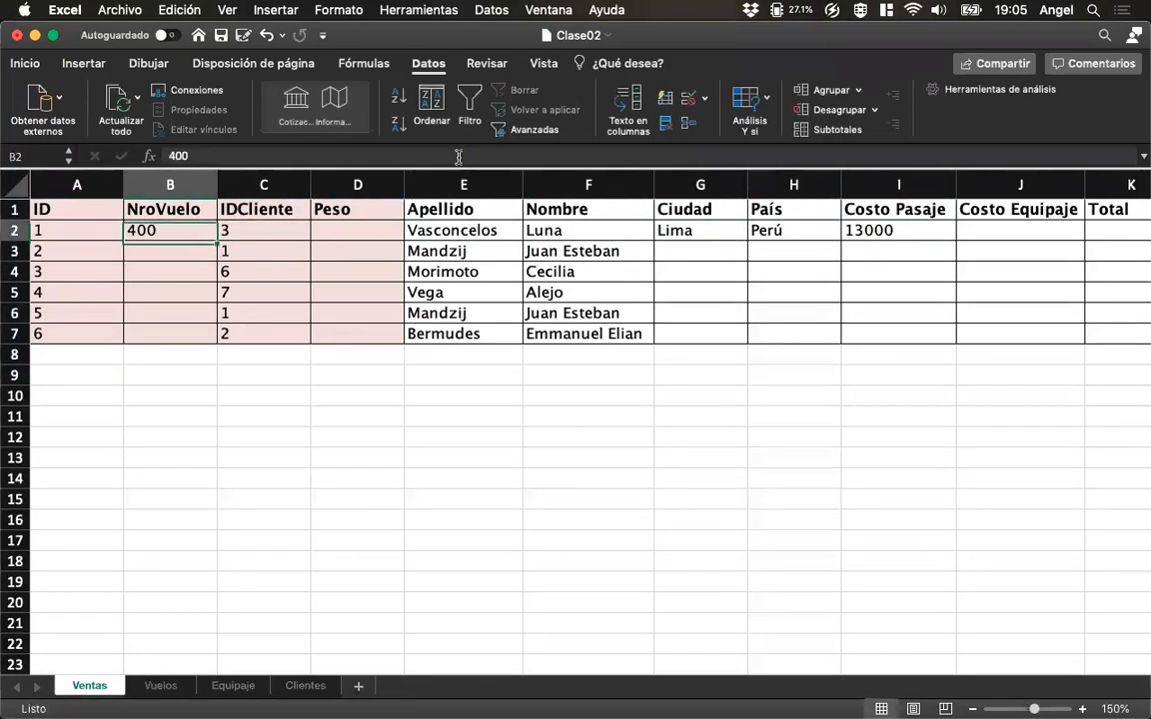
{"action": "type", "text": "900"}
{"action": "key", "text": "Return"}
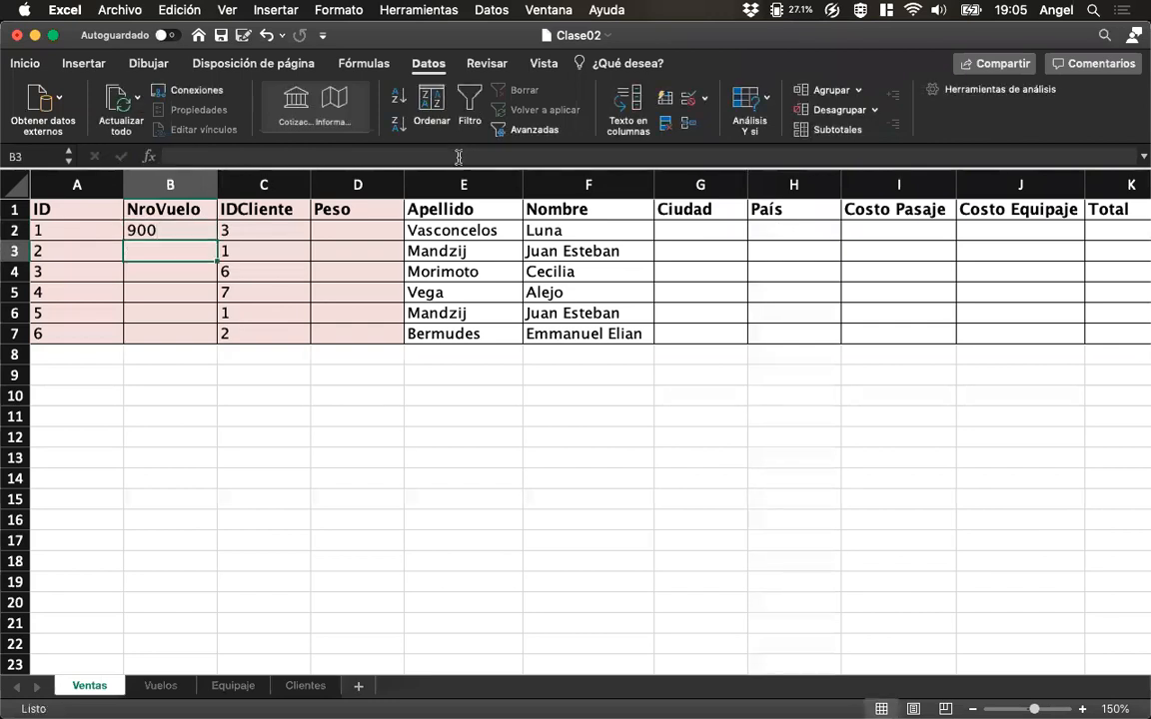
{"action": "key", "text": "Up"}
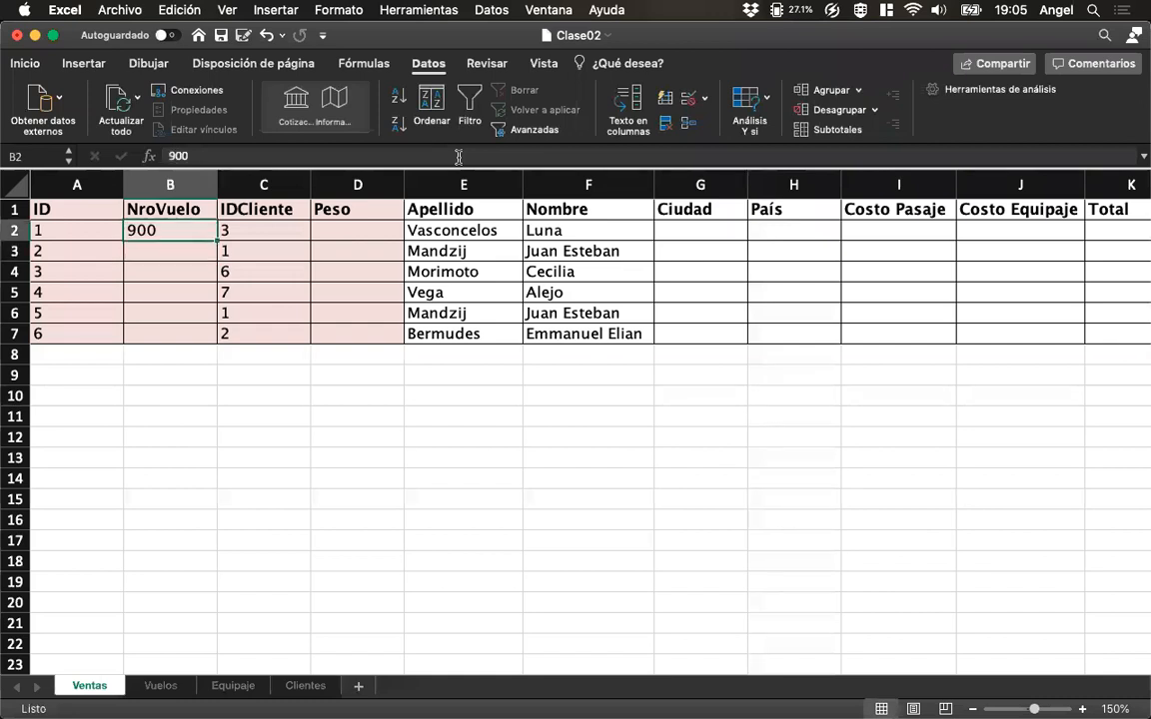
Examine how row 2 handles flight number 900, from IDCliente to the flight lookup cells, ending on the Ciudad formula in G2.
{"action": "key", "text": "Right"}
{"action": "key", "text": "Right"}
{"action": "key", "text": "Right"}
{"action": "key", "text": "Right"}
{"action": "key", "text": "Right"}
{"action": "key", "text": "Left"}
{"action": "key", "text": "Left"}
{"action": "key", "text": "Left"}
{"action": "key", "text": "Right"}
{"action": "key", "text": "Right"}
{"action": "key", "text": "Right"}
{"action": "key", "text": "Right"}
{"action": "key", "text": "Left"}
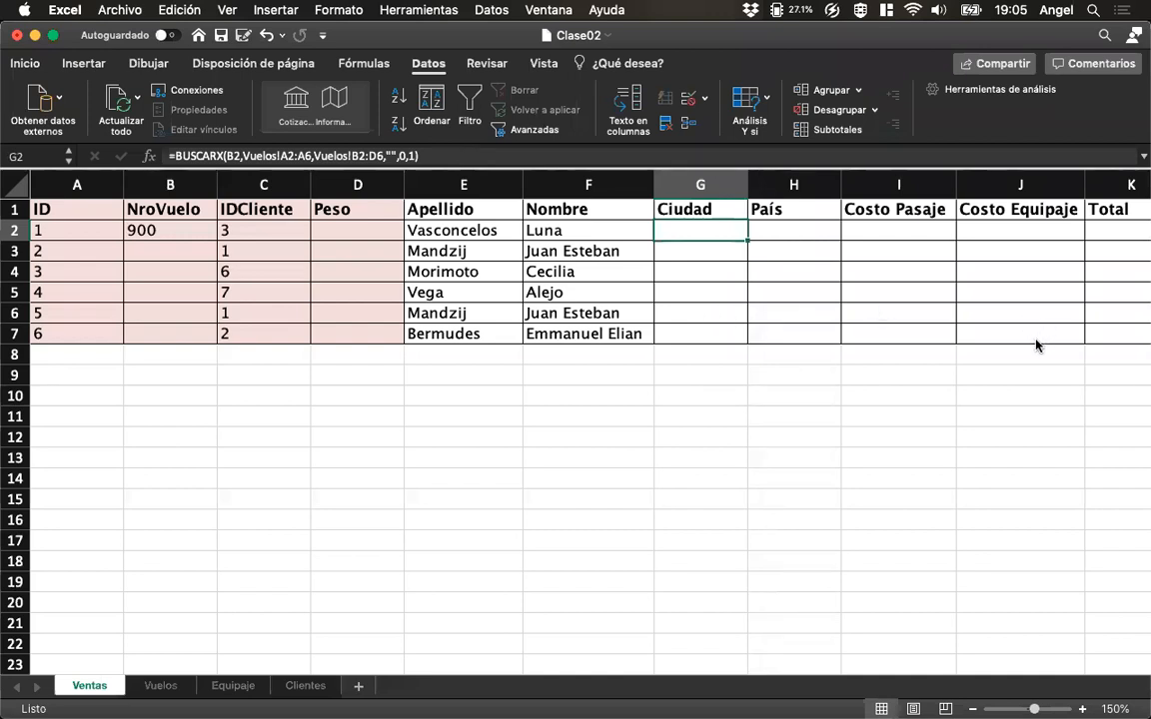
Make the lookup array in the G2 formula absolute as Vuelos!$A$2:$A$6.
{"action": "left_click", "coordinate": [257, 155]}
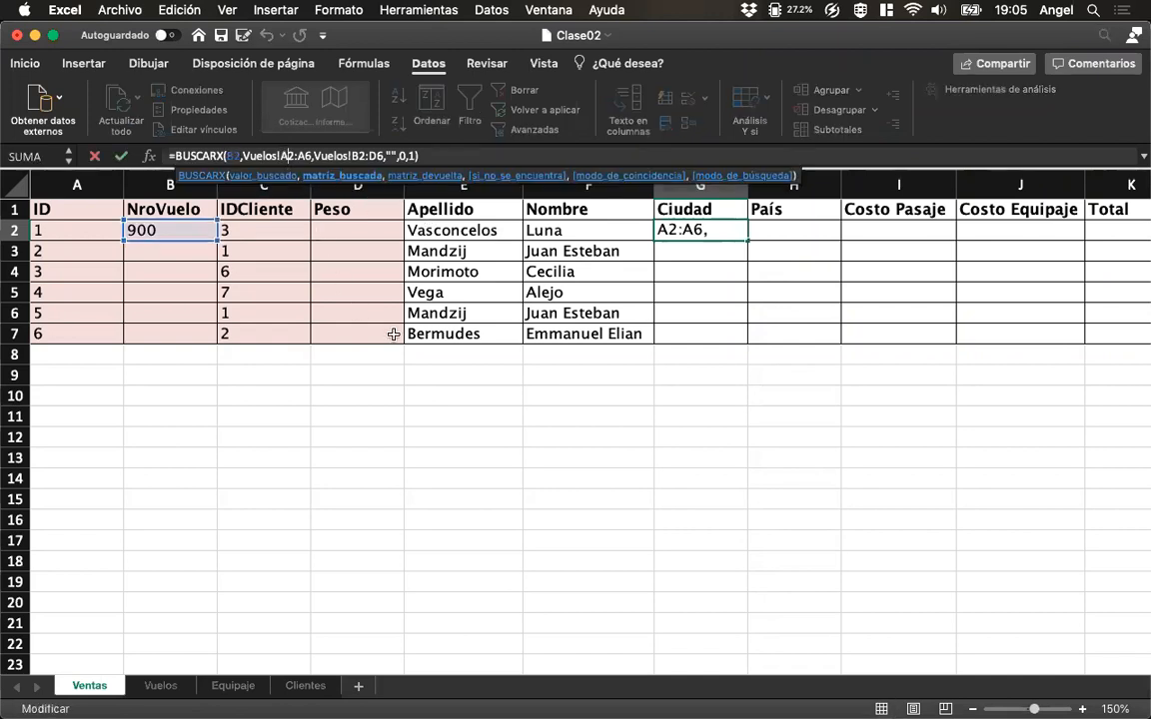
{"action": "key", "text": "F4"}
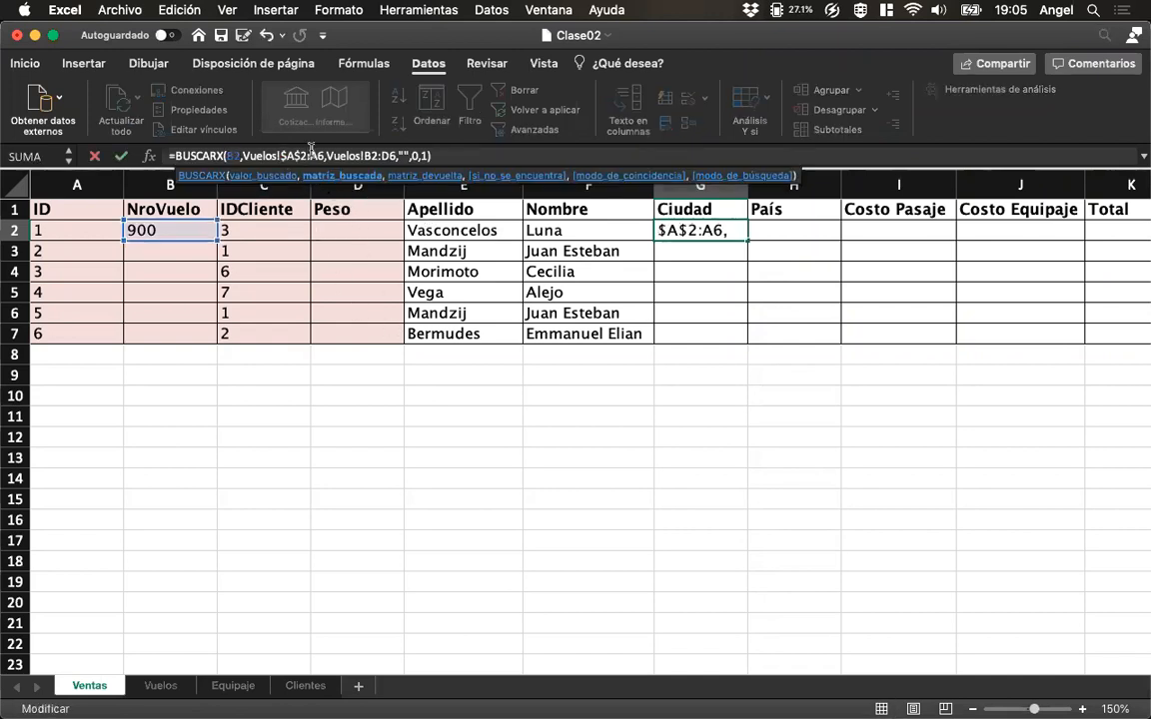
{"action": "key", "text": "F4"}
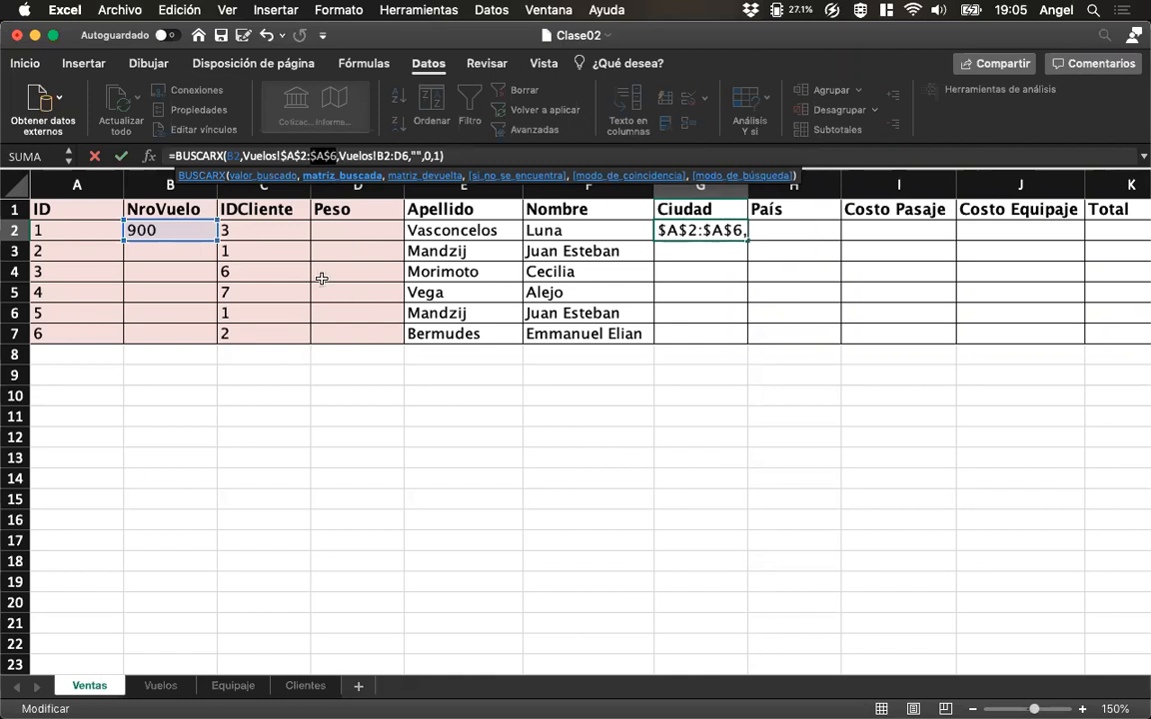
{"action": "key", "text": "Return"}
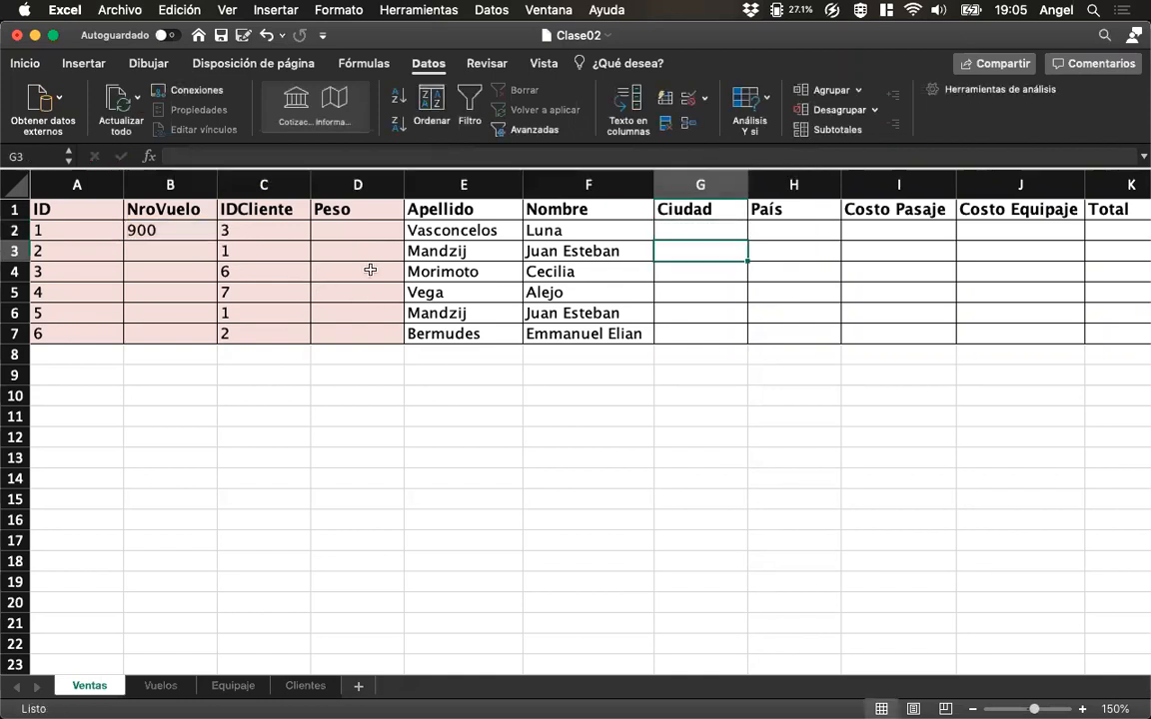
Fill the NroVuelo cells B2:B7 with 100, 100, 200, 300, 300 and 500.
{"action": "left_click", "coordinate": [172, 230]}
{"action": "type", "text": "100"}
{"action": "key", "text": "Return"}
{"action": "type", "text": "100"}
{"action": "key", "text": "Return"}
{"action": "type", "text": "200"}
{"action": "key", "text": "Return"}
{"action": "type", "text": "300"}
{"action": "key", "text": "Return"}
{"action": "type", "text": "300"}
{"action": "key", "text": "Return"}
{"action": "type", "text": "500"}
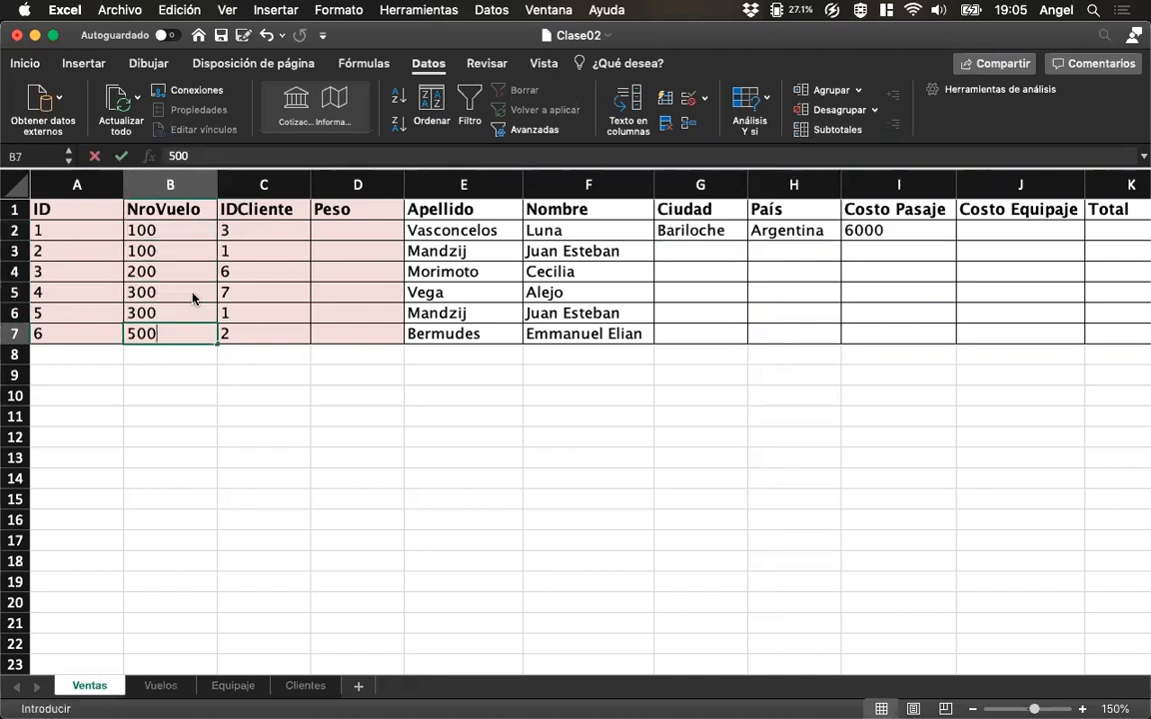
{"action": "key", "text": "Return"}
Copy the G2 BUSCARX formula down through G7 and check the references in the first copied rows.
{"action": "left_click", "coordinate": [667, 229]}
{"action": "left_click_drag", "start_coordinate": [747, 241], "coordinate": [744, 334]}
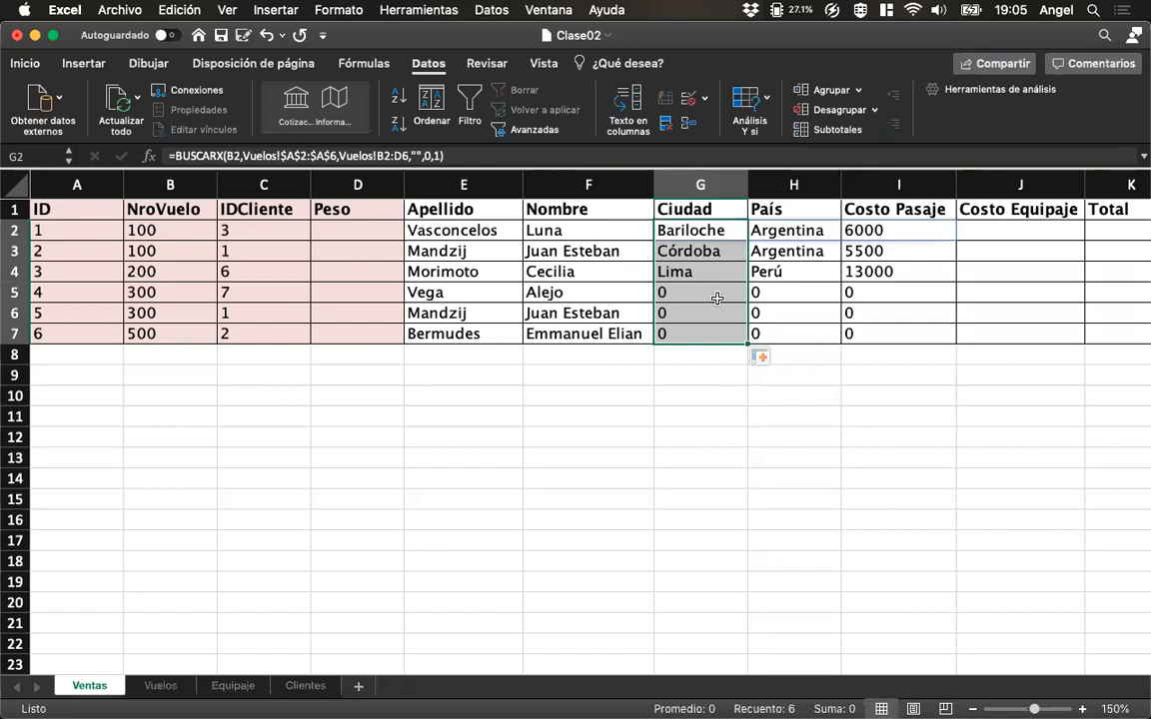
{"action": "left_click", "coordinate": [710, 254]}
{"action": "key", "text": "Up"}
{"action": "key", "text": "Down"}
{"action": "key", "text": "Down"}
{"action": "key", "text": "Up"}
{"action": "key", "text": "Up"}
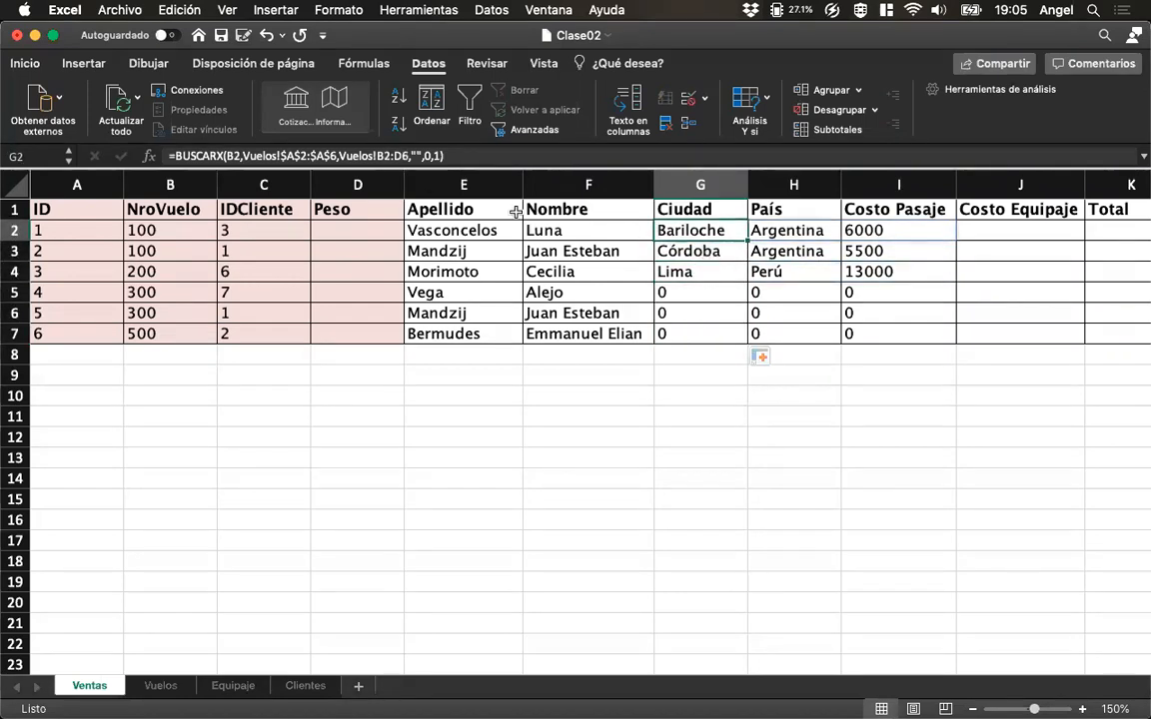
Make the return array in the G2 BUSCARX formula absolute as Vuelos!$B$2:$D$6 and copy the formula down through G7.
{"action": "left_click", "coordinate": [385, 154]}
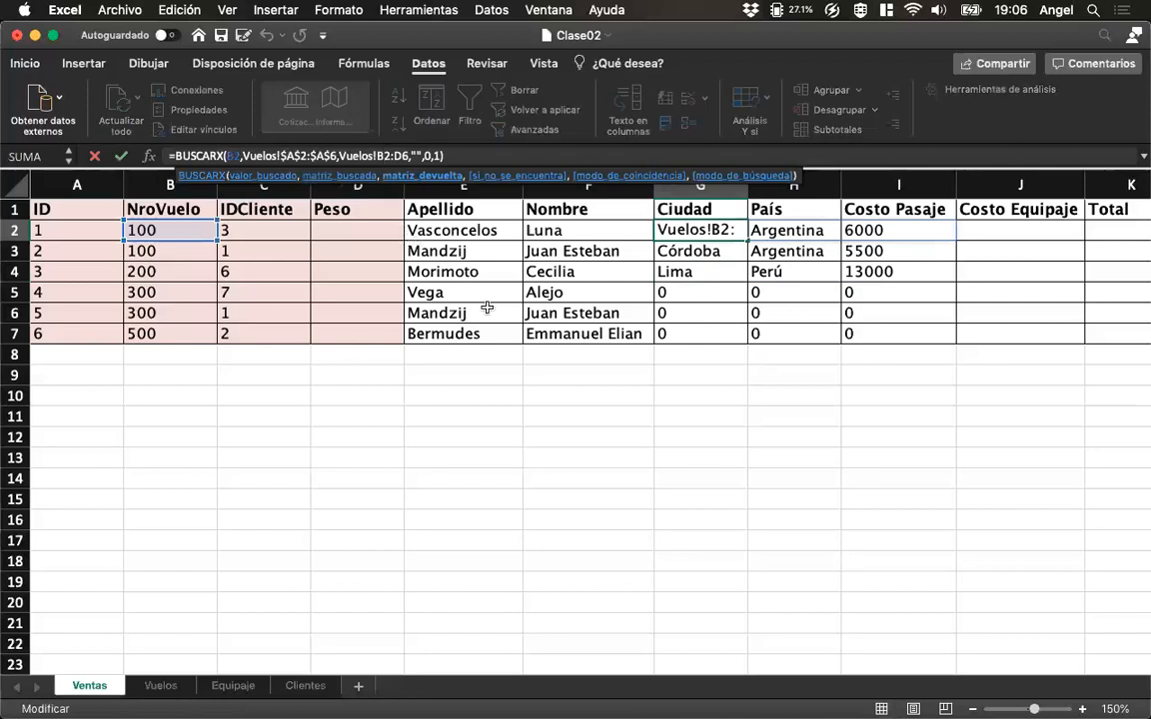
{"action": "key", "text": "F4"}
{"action": "key", "text": "Right"}
{"action": "key", "text": "Right"}
{"action": "key", "text": "F4"}
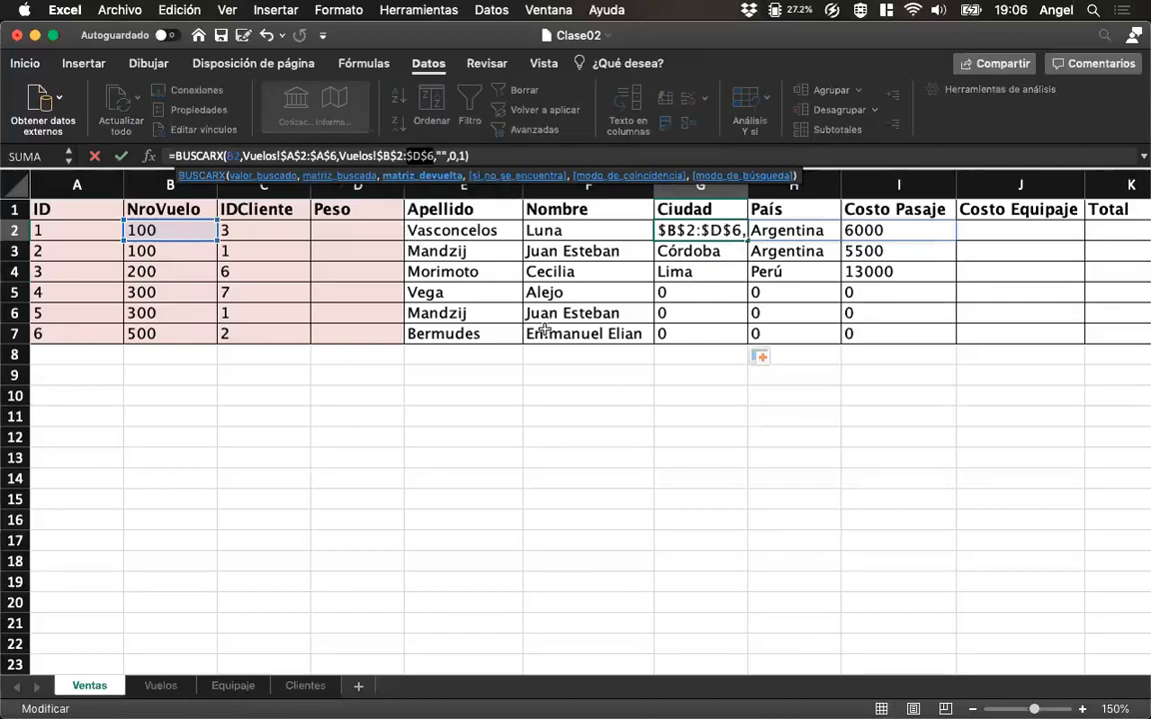
{"action": "key", "text": "Return"}
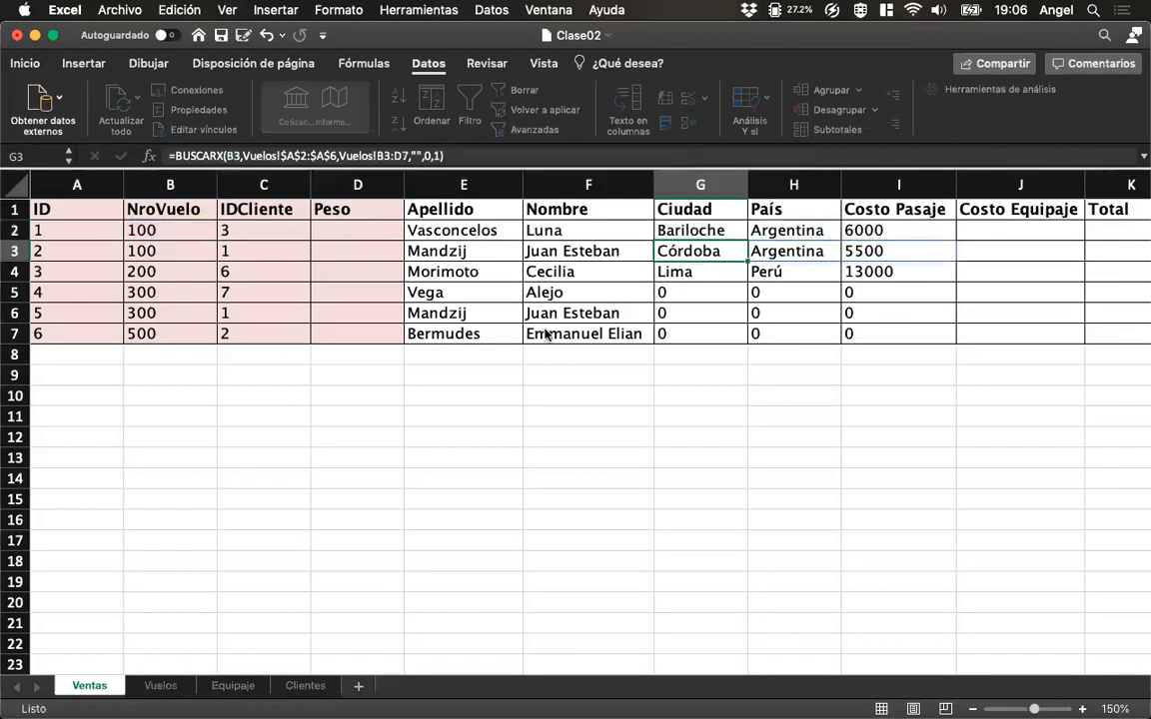
{"action": "left_click_drag", "start_coordinate": [750, 242], "coordinate": [745, 340]}
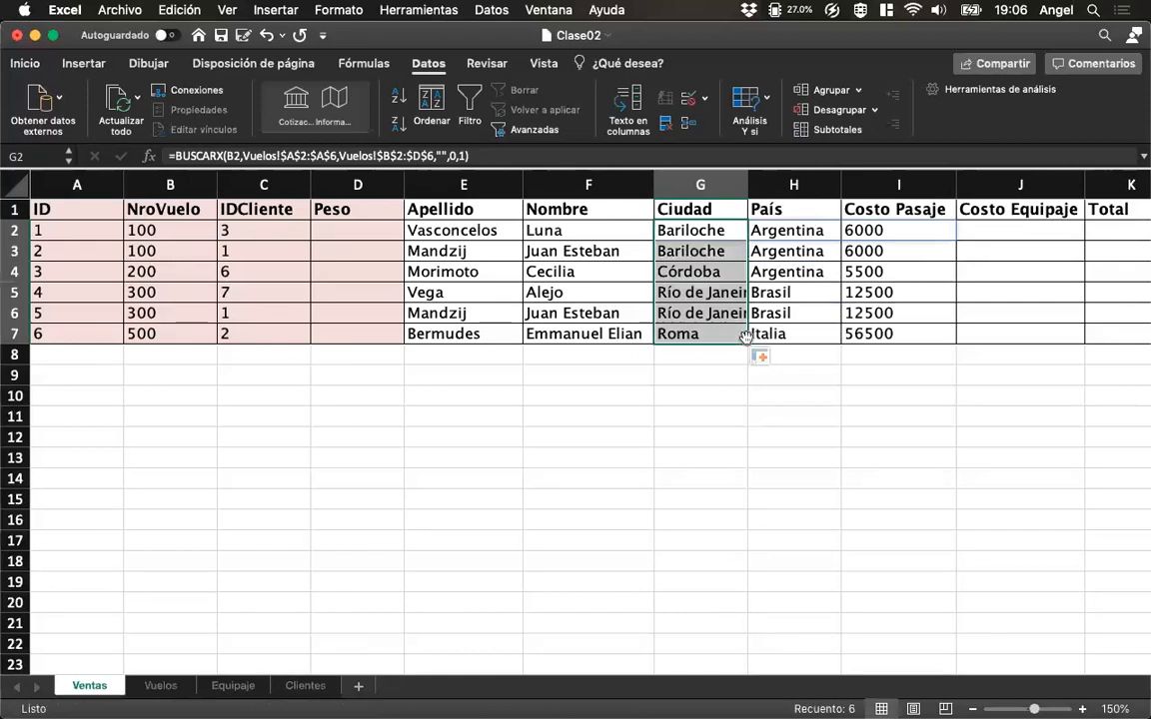
{"action": "left_click", "coordinate": [719, 391]}
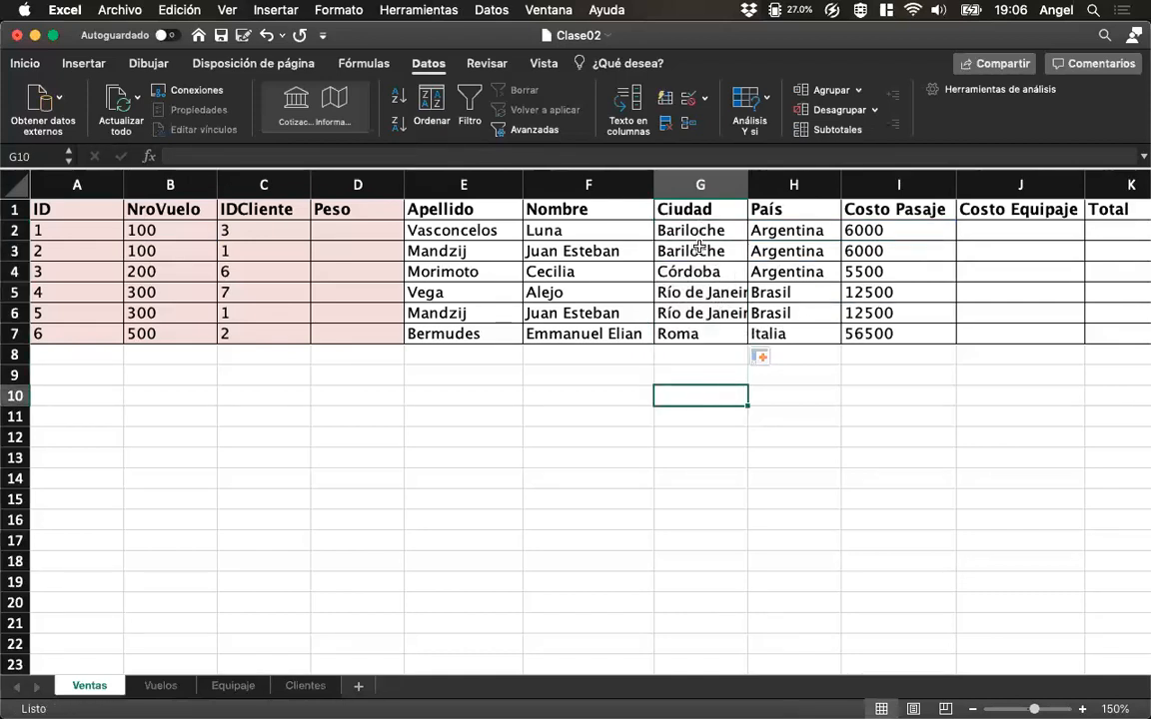
Check the flight numbers against their lookup results through row 7 and widen the Ciudad column to fit the longest city name.
{"action": "left_click", "coordinate": [157, 271]}
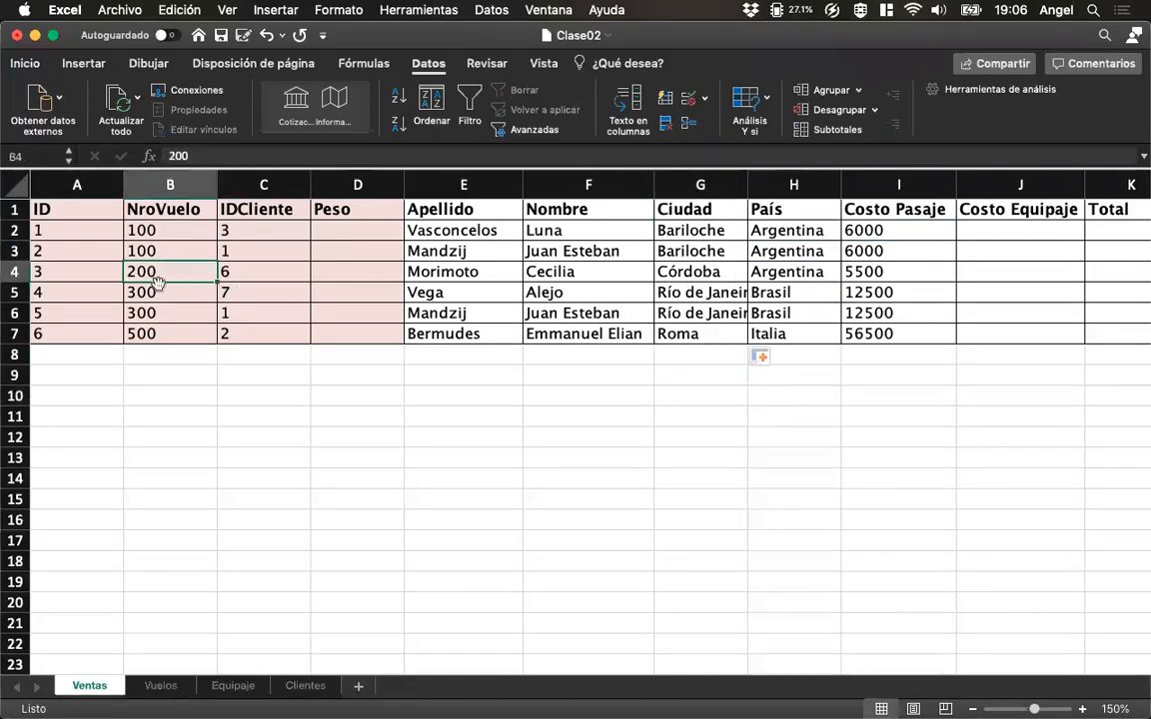
{"action": "left_click_drag", "start_coordinate": [154, 291], "coordinate": [157, 311]}
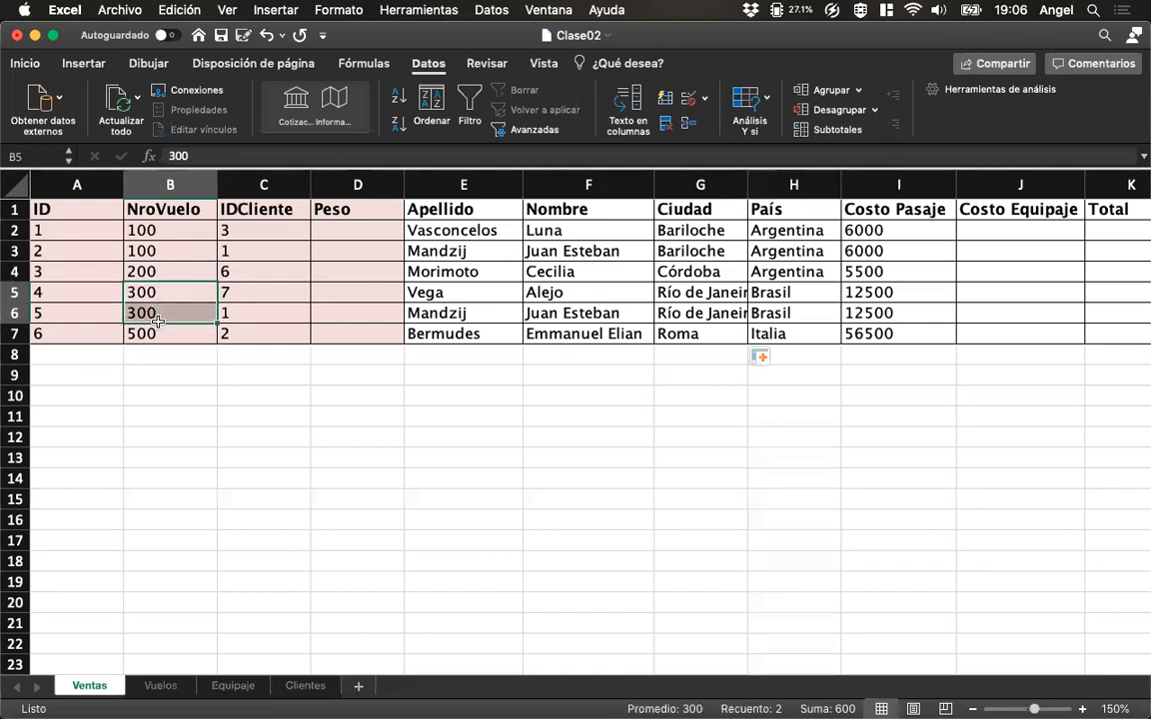
{"action": "left_click", "coordinate": [165, 333]}
{"action": "left_click", "coordinate": [689, 334]}
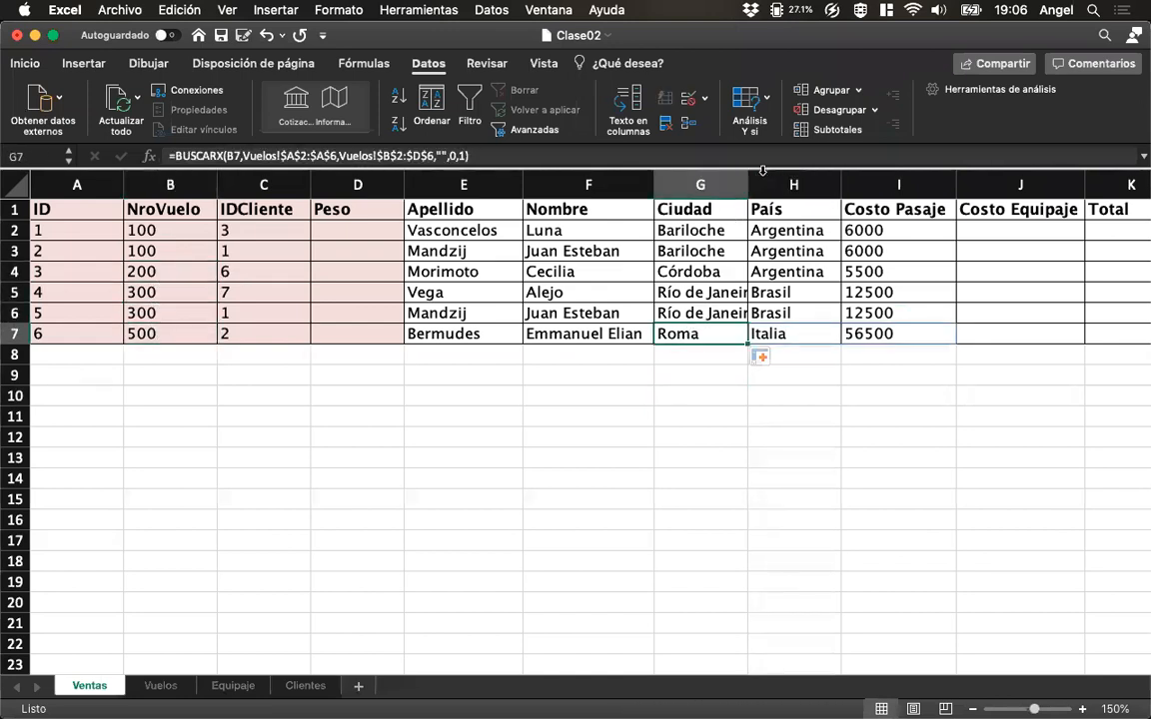
{"action": "left_click_drag", "start_coordinate": [749, 186], "coordinate": [787, 183]}
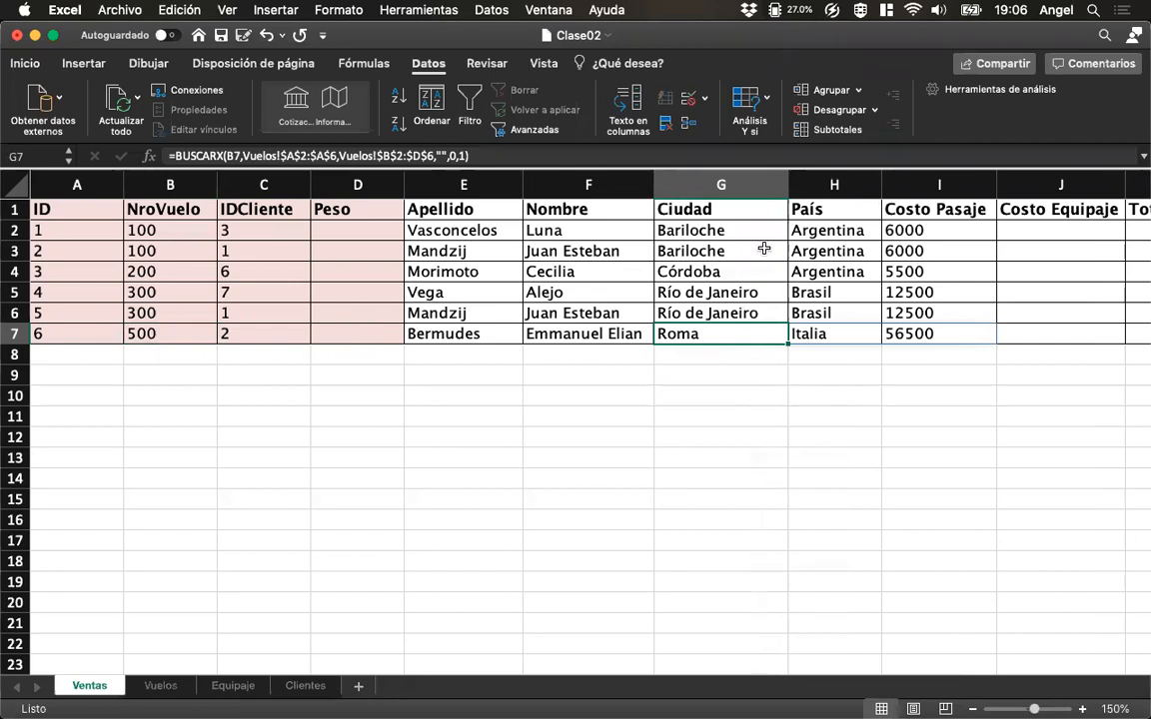
Review the Vuelos table, and compare the BUSCARX formula in Ventas G2 with the BUSCARV formula in E2.
{"action": "left_click", "coordinate": [171, 688]}
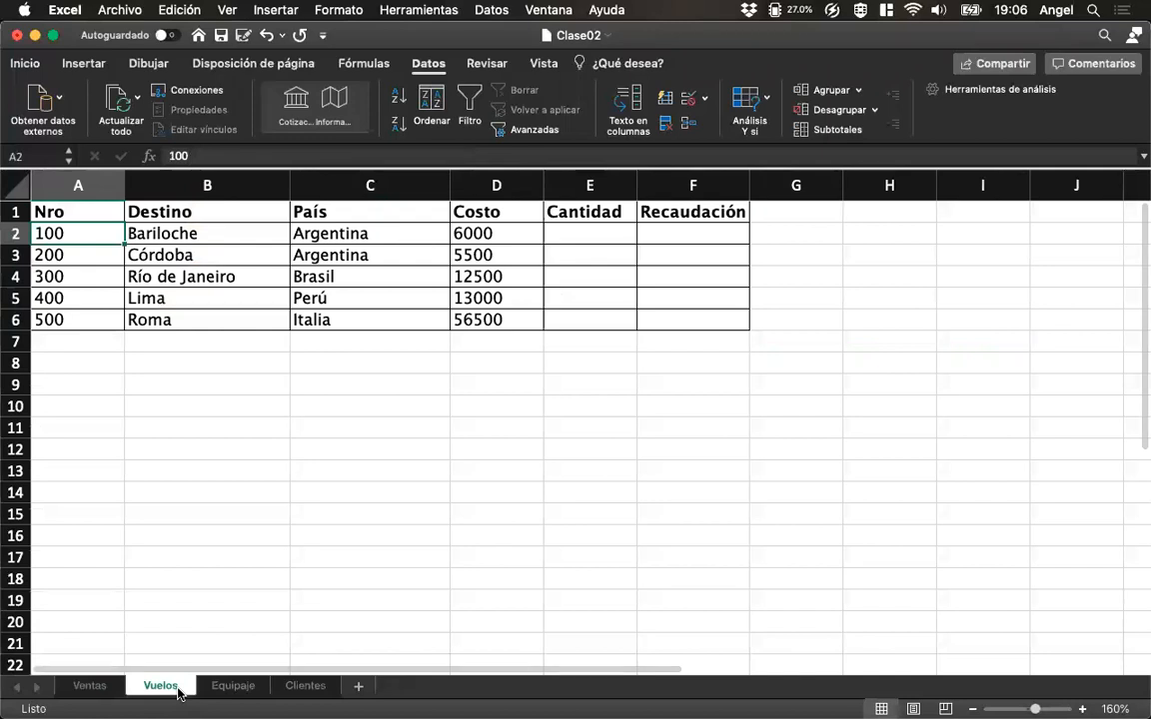
{"action": "left_click", "coordinate": [225, 687]}
{"action": "left_click", "coordinate": [160, 687]}
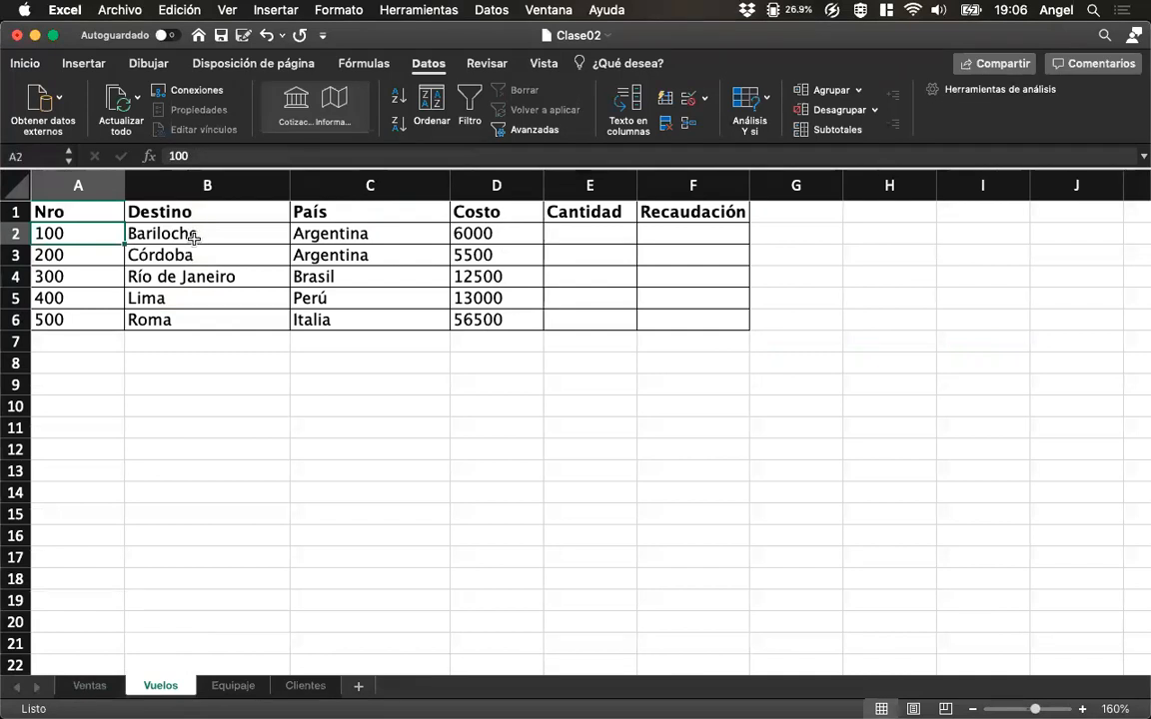
{"action": "left_click", "coordinate": [100, 687]}
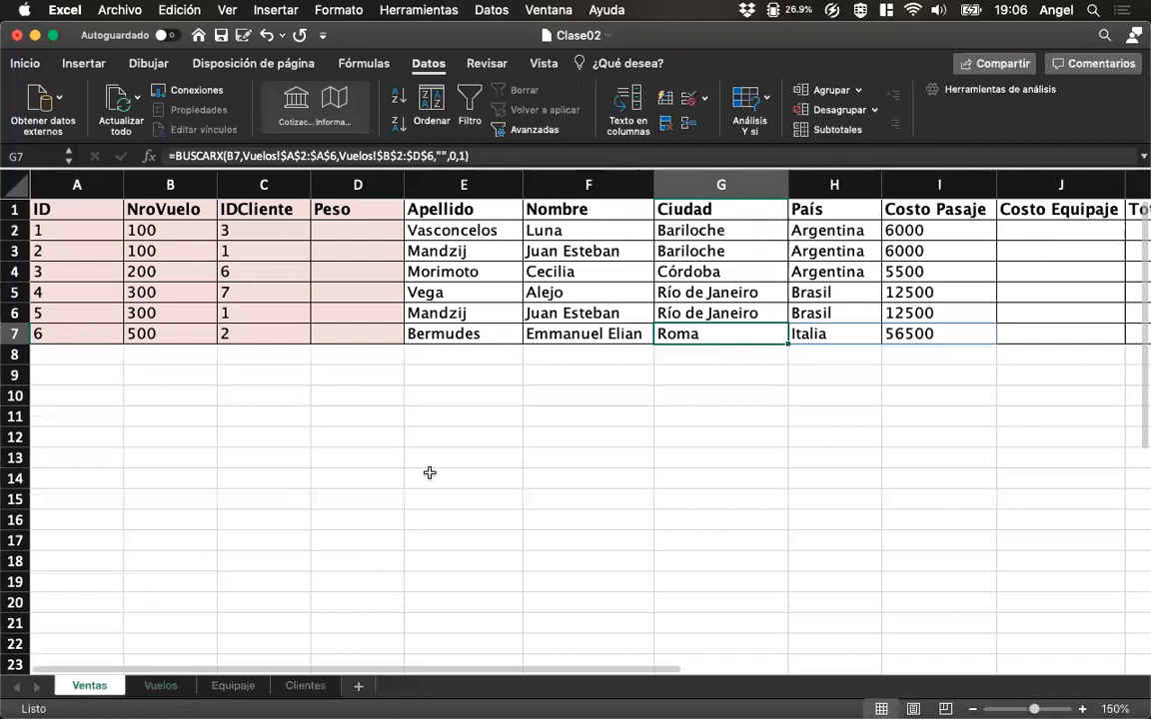
{"action": "left_click", "coordinate": [689, 231]}
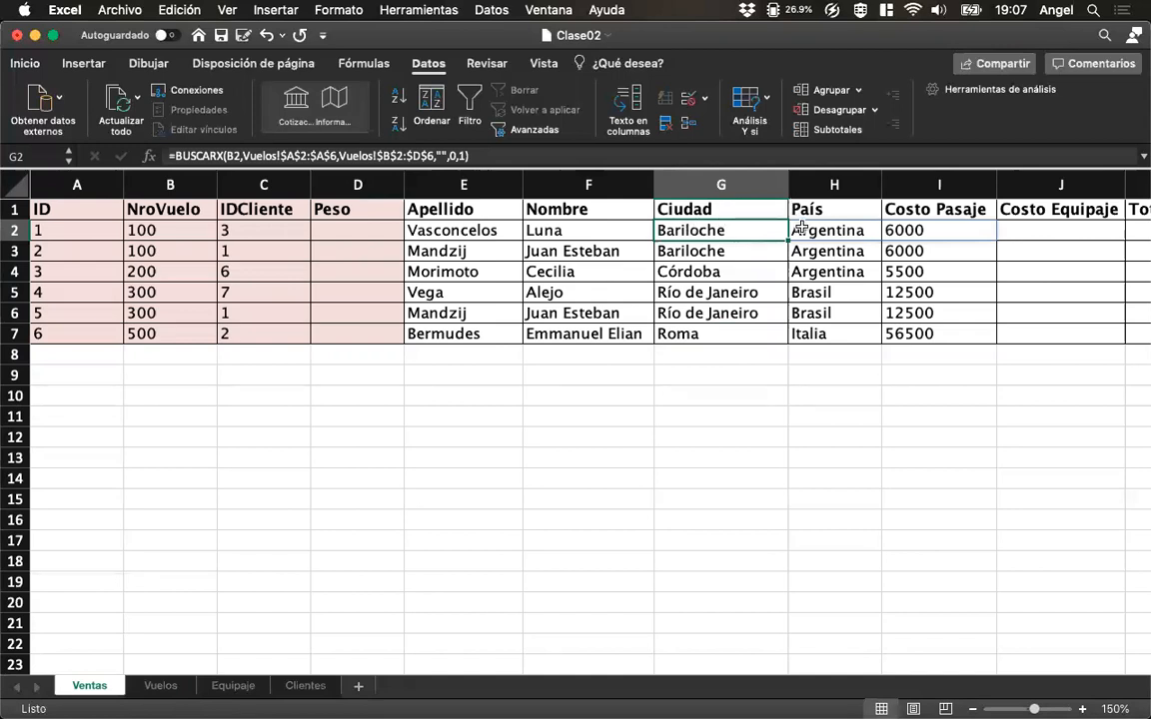
{"action": "left_click", "coordinate": [508, 236]}
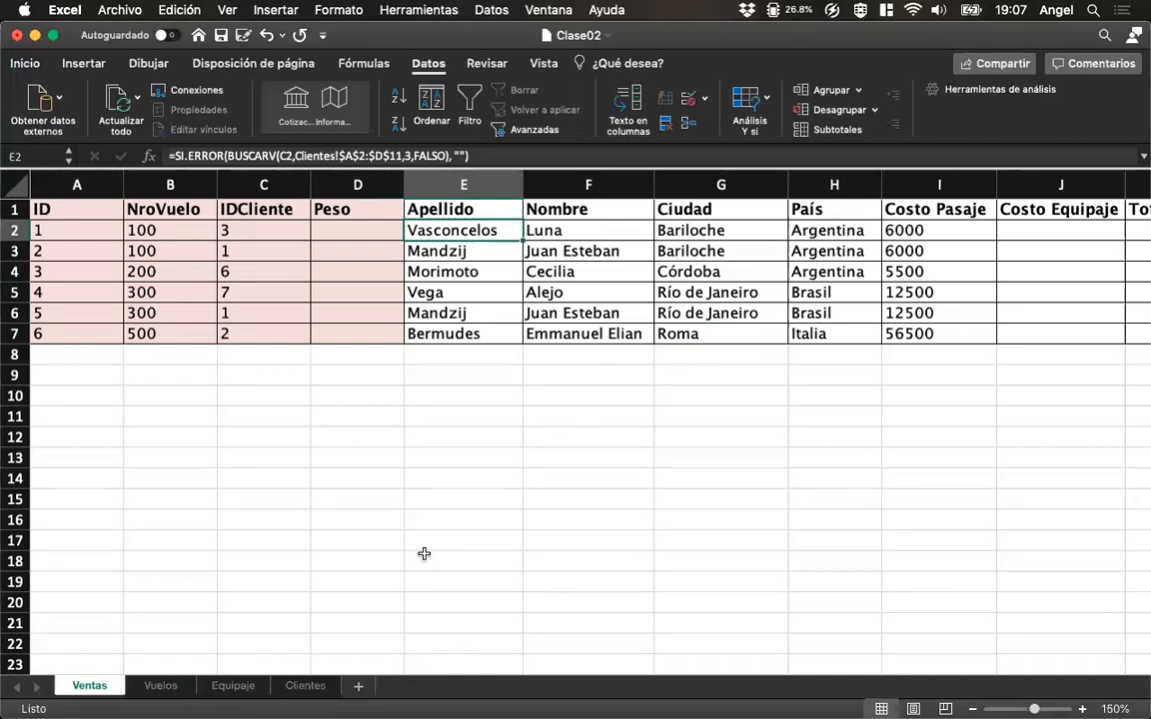
On the Vuelos sheet, link helper cell G2 to the first flight number with =A2.
{"action": "left_click", "coordinate": [160, 685]}
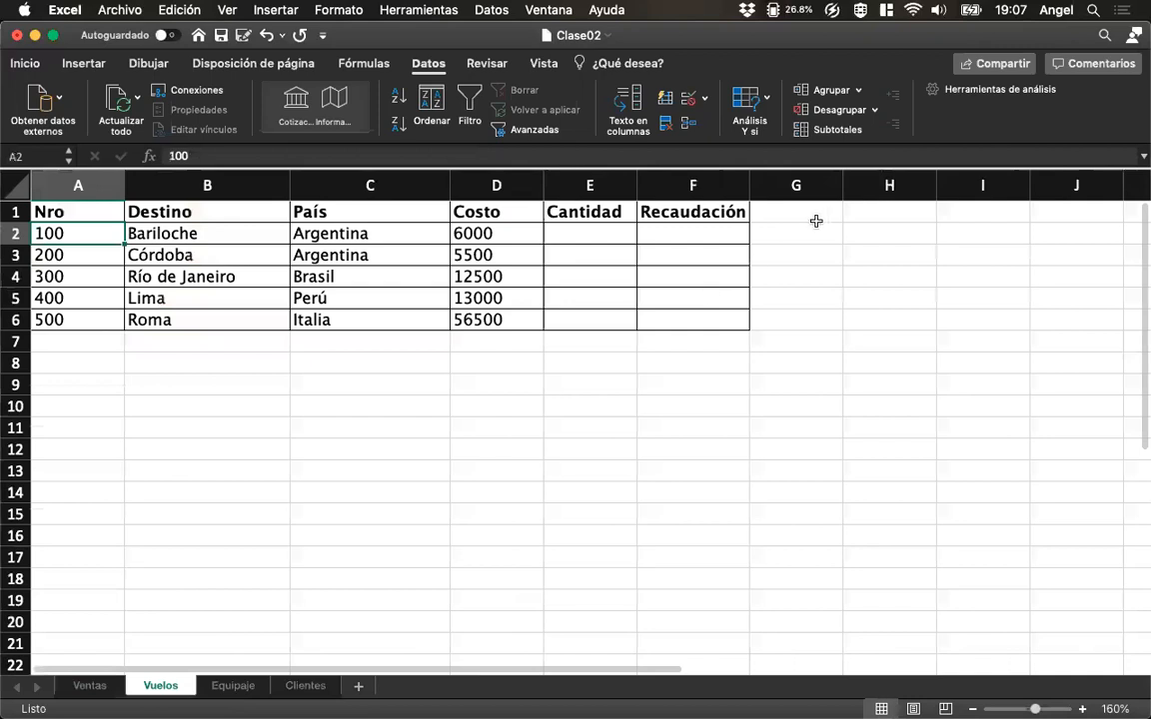
{"action": "left_click_drag", "start_coordinate": [811, 221], "coordinate": [955, 315]}
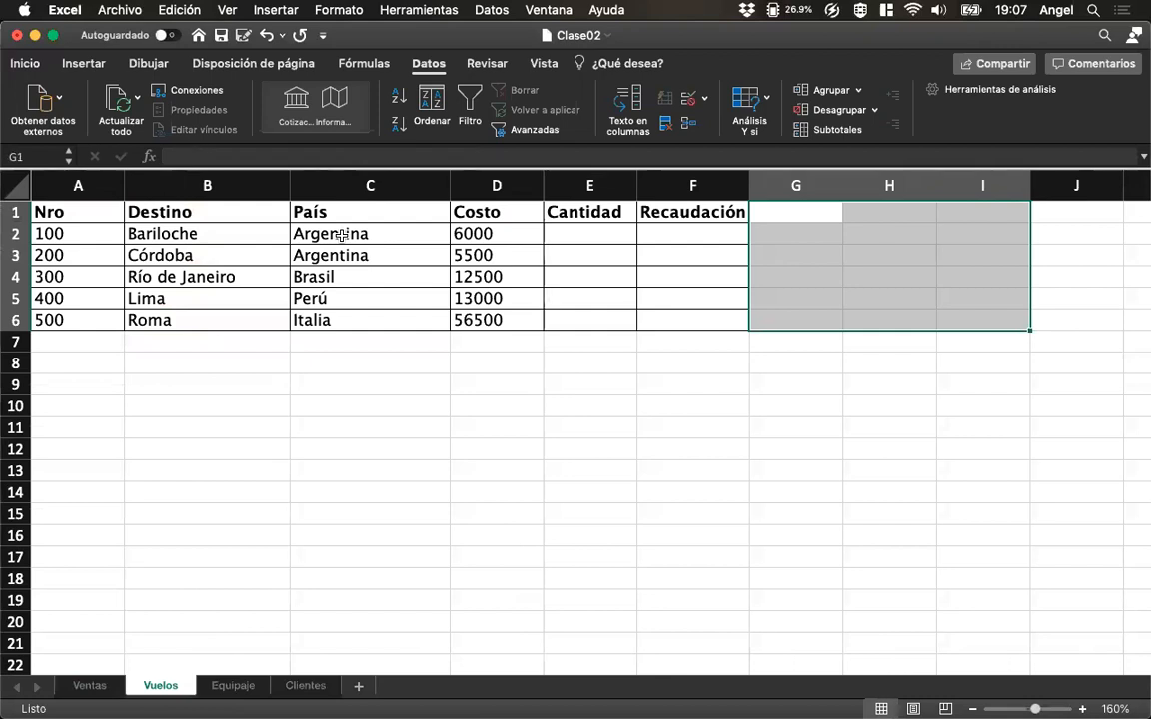
{"action": "left_click", "coordinate": [797, 237]}
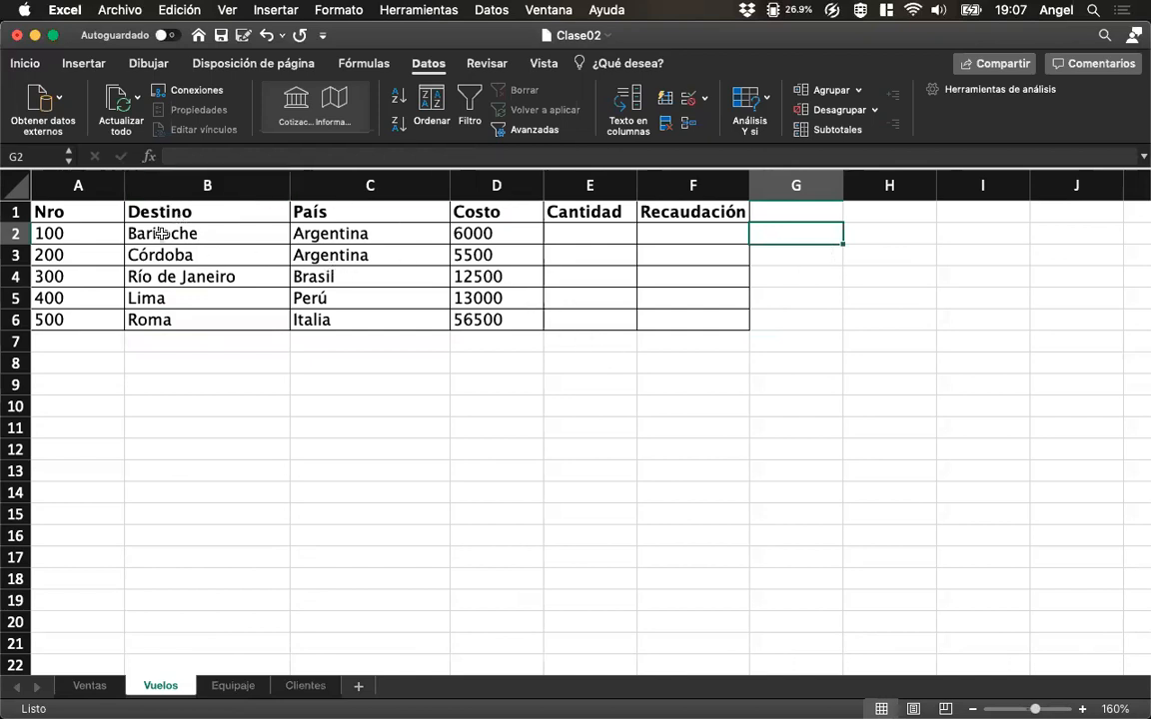
{"action": "type", "text": "="}
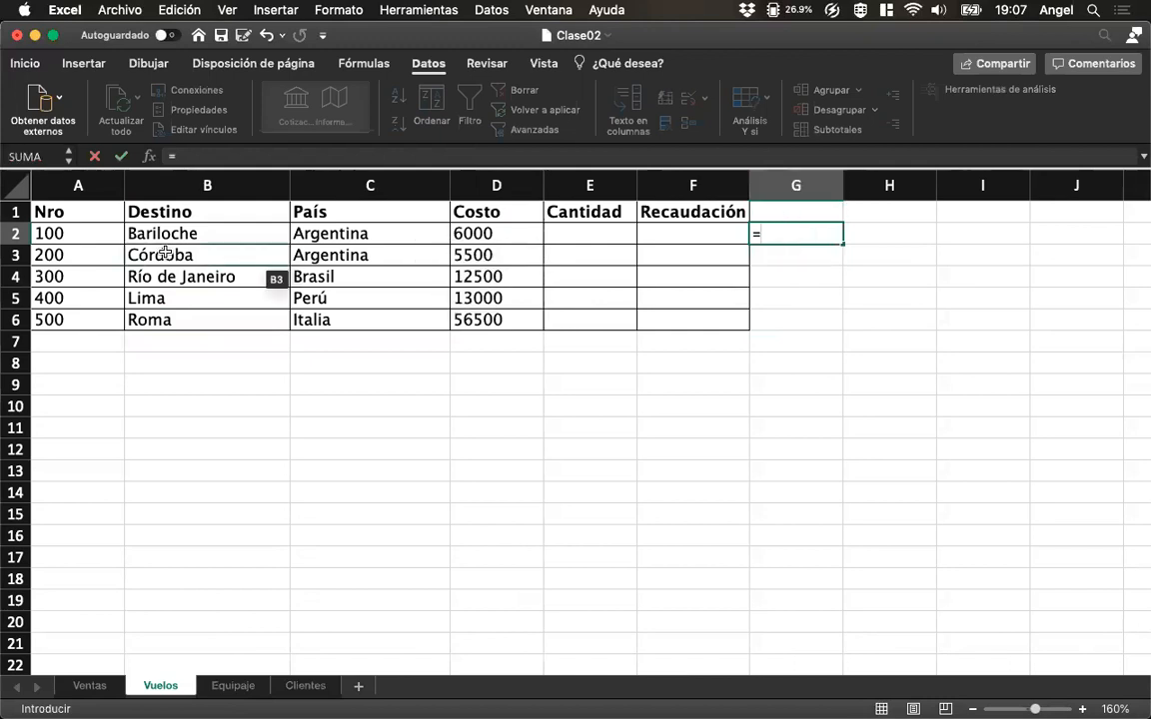
{"action": "left_click", "coordinate": [82, 231]}
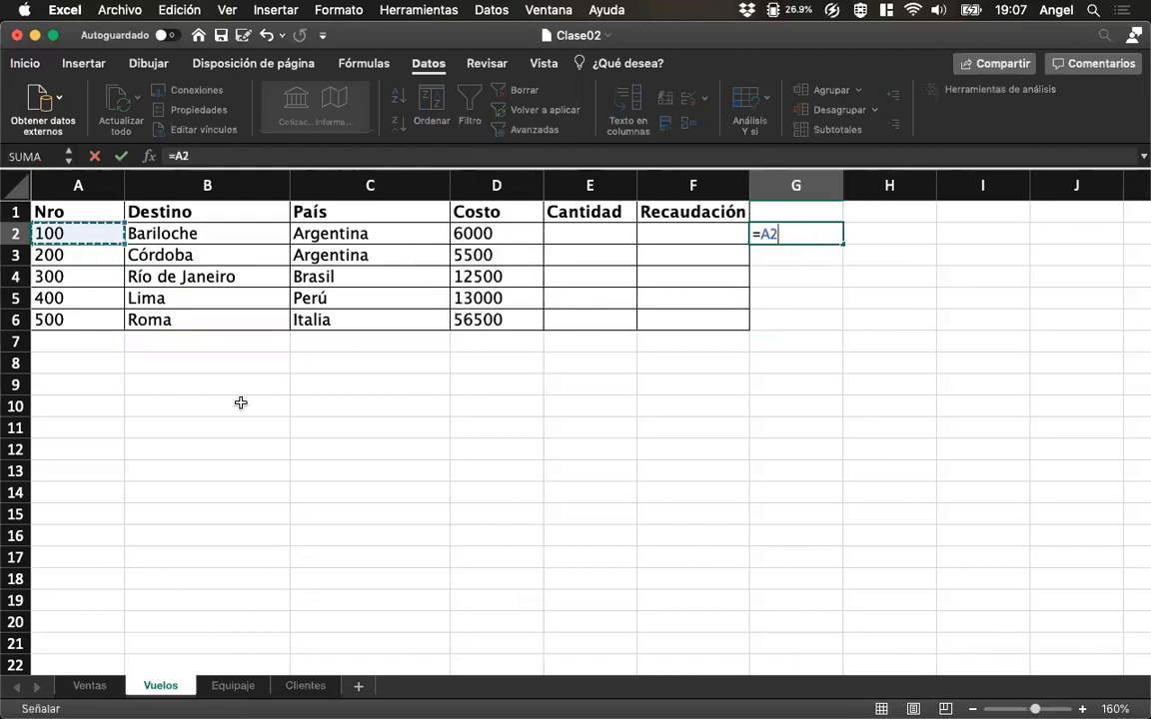
{"action": "key", "text": "Return"}
Link helper cell H2 to the country with =C2 and I2 to the destination with =B2.
{"action": "key", "text": "Up"}
{"action": "key", "text": "Right"}
{"action": "type", "text": "="}
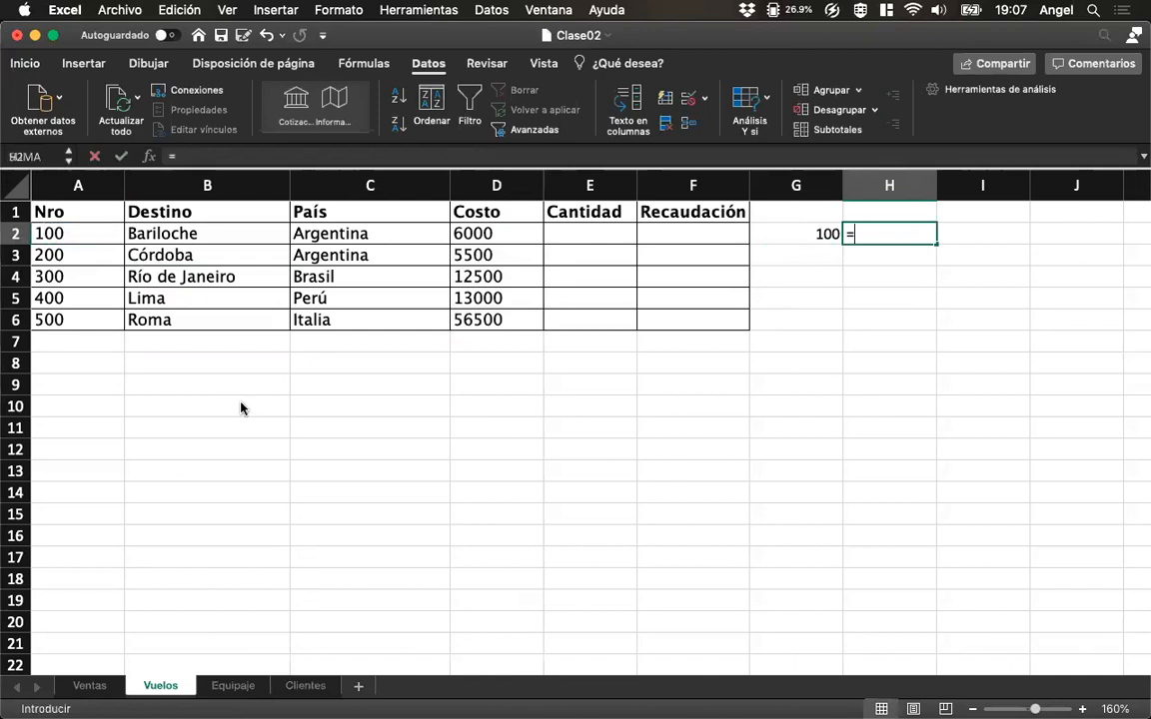
{"action": "left_click", "coordinate": [348, 233]}
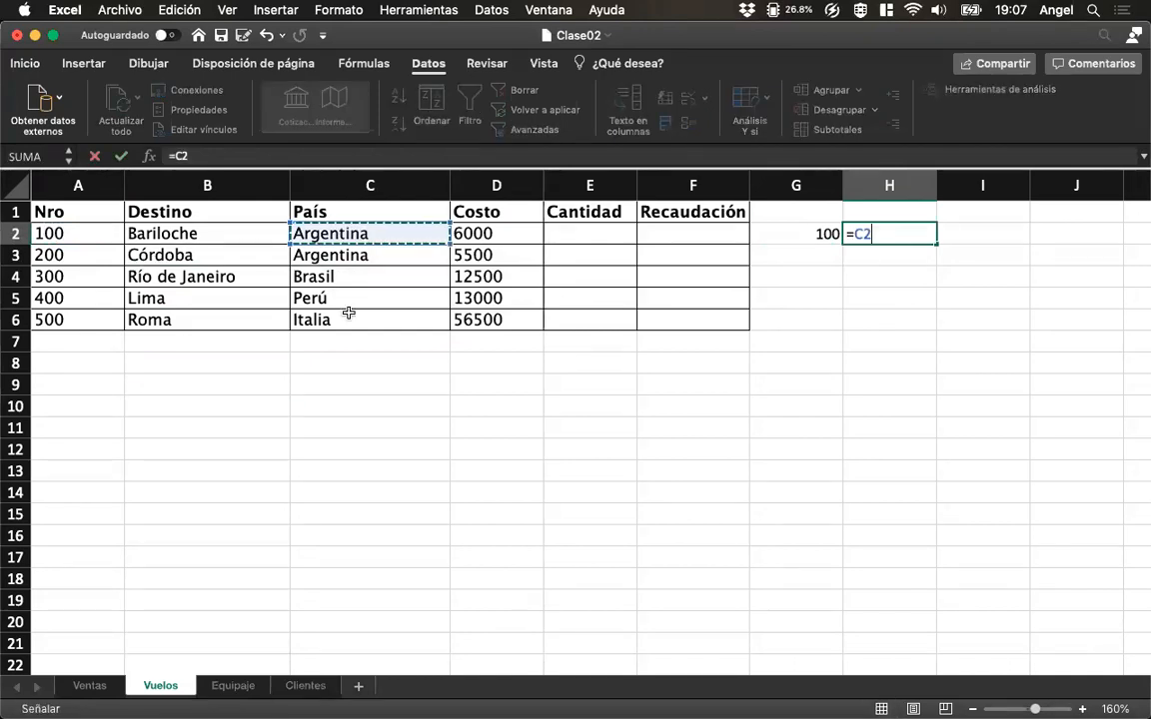
{"action": "key", "text": "Return"}
{"action": "key", "text": "Up"}
{"action": "key", "text": "Right"}
{"action": "type", "text": "="}
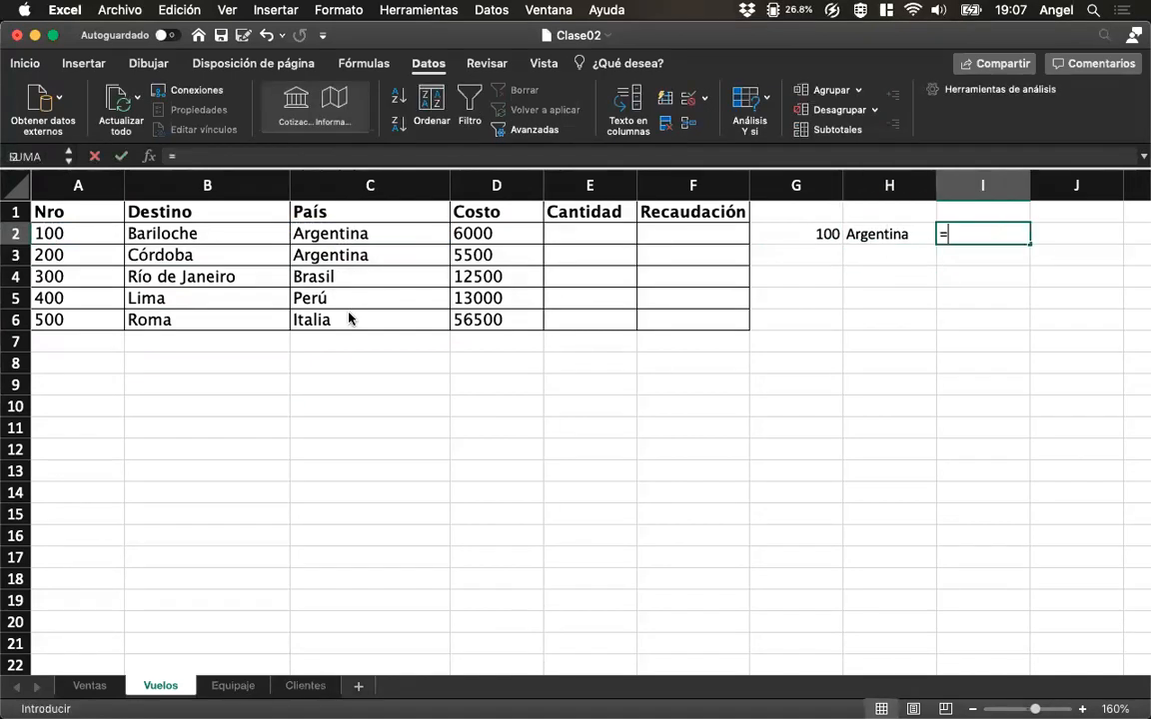
{"action": "left_click", "coordinate": [217, 233]}
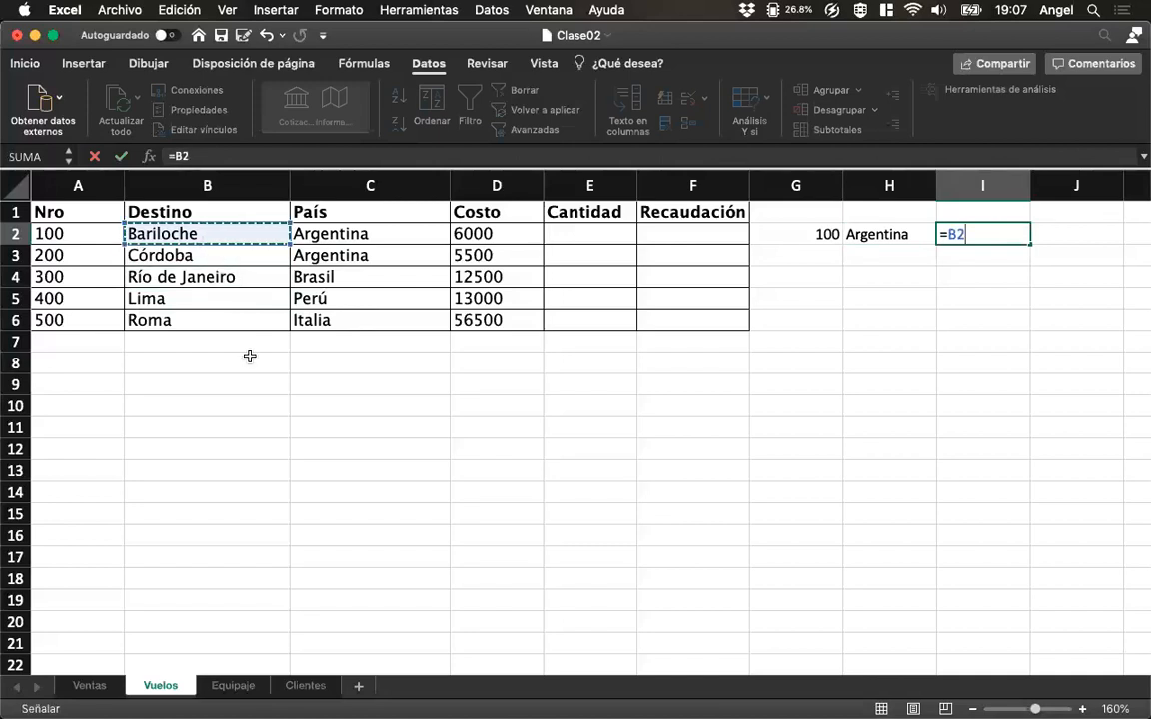
{"action": "key", "text": "Return"}
Copy the helper formulas in G2:I2 down through row 6 of Vuelos.
{"action": "key", "text": "Up"}
{"action": "key", "text": "Left"}
{"action": "key", "text": "Left"}
{"action": "key", "text": "shift+Right"}
{"action": "key", "text": "shift+Right"}
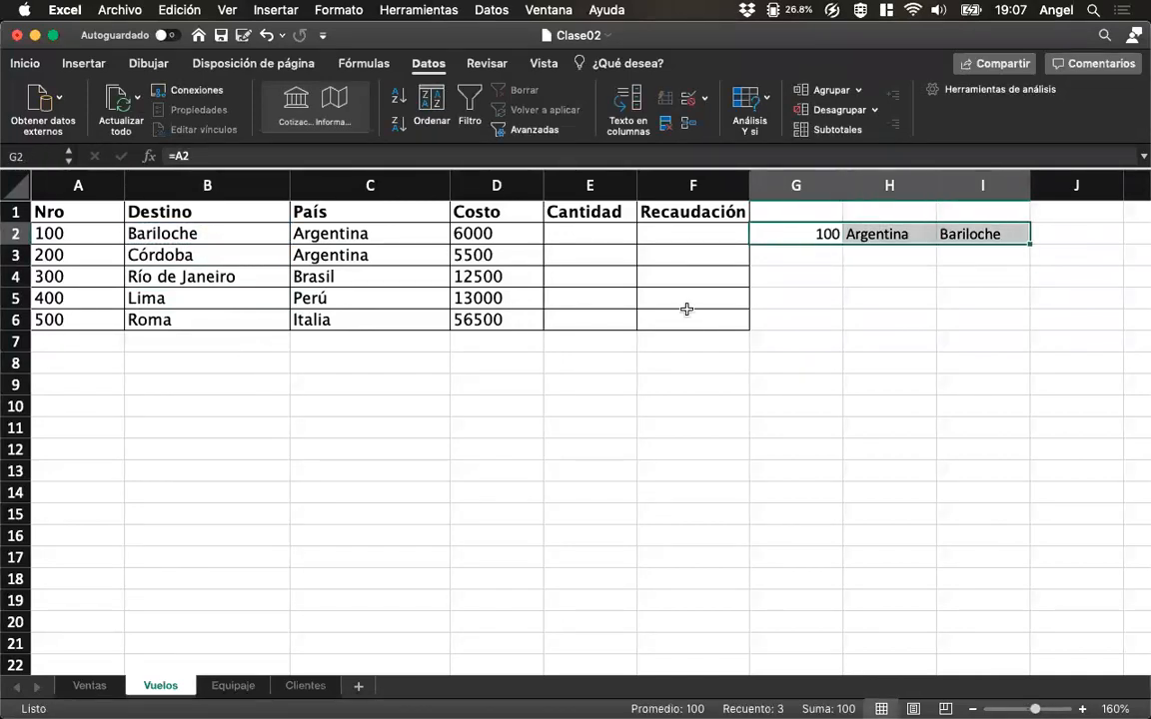
{"action": "left_click_drag", "start_coordinate": [1029, 243], "coordinate": [1028, 323]}
Clear the contents of helper columns G to I on the Vuelos sheet.
{"action": "left_click", "coordinate": [879, 255]}
{"action": "left_click_drag", "start_coordinate": [795, 185], "coordinate": [876, 200]}
{"action": "left_click_drag", "start_coordinate": [994, 201], "coordinate": [994, 200]}
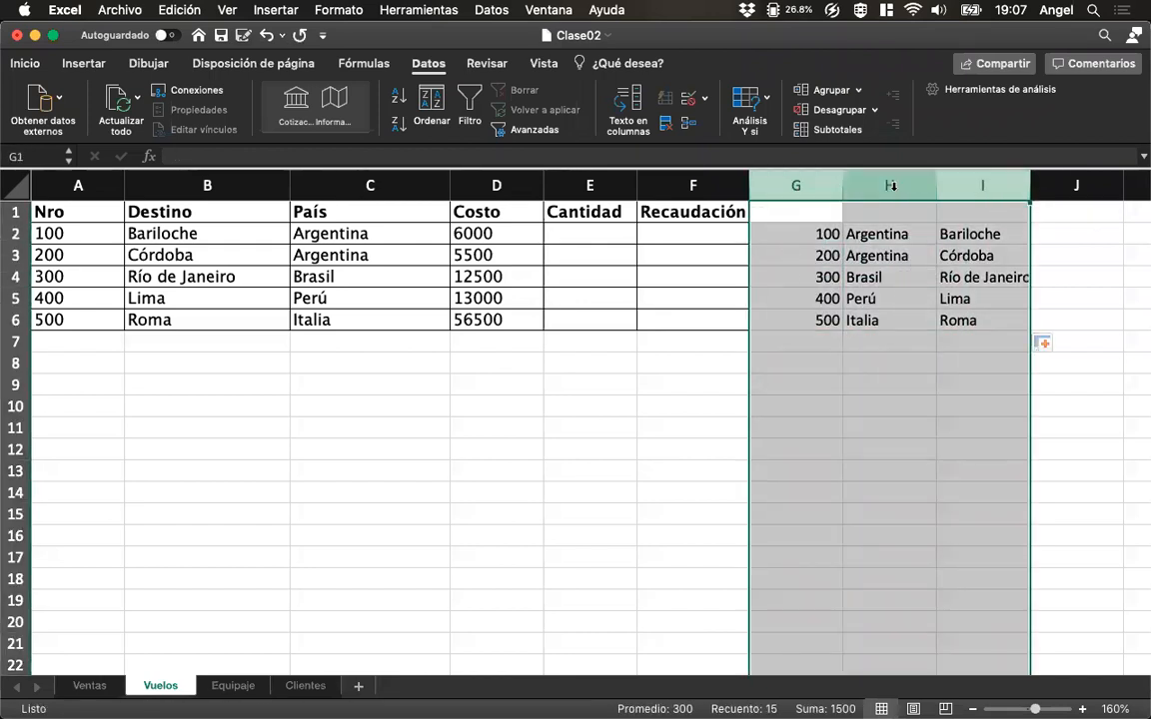
{"action": "right_click", "coordinate": [896, 187]}
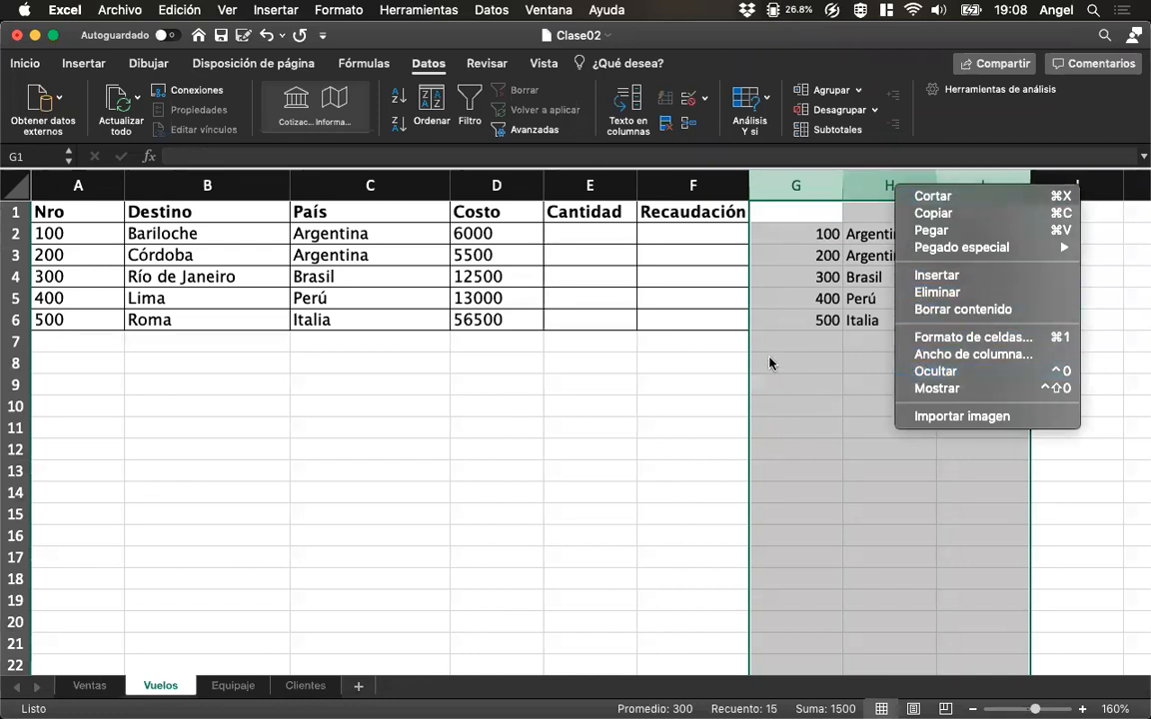
{"action": "left_click", "coordinate": [789, 237]}
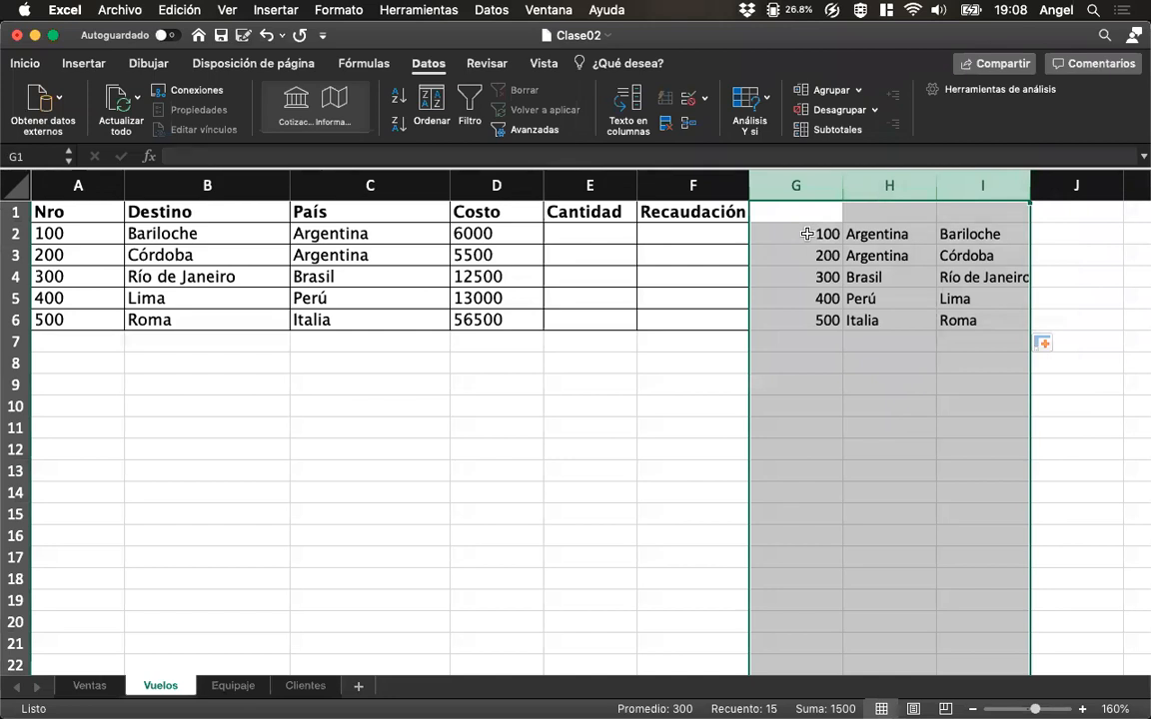
{"action": "key", "text": "Delete"}
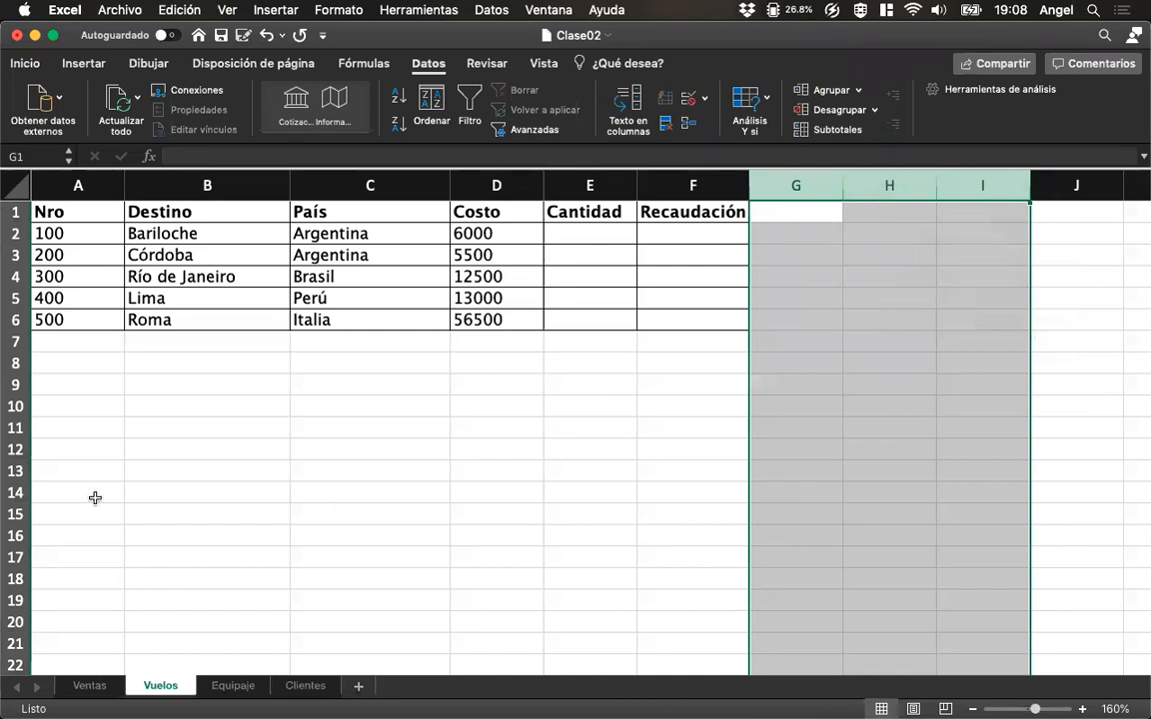
{"action": "left_click", "coordinate": [76, 243]}
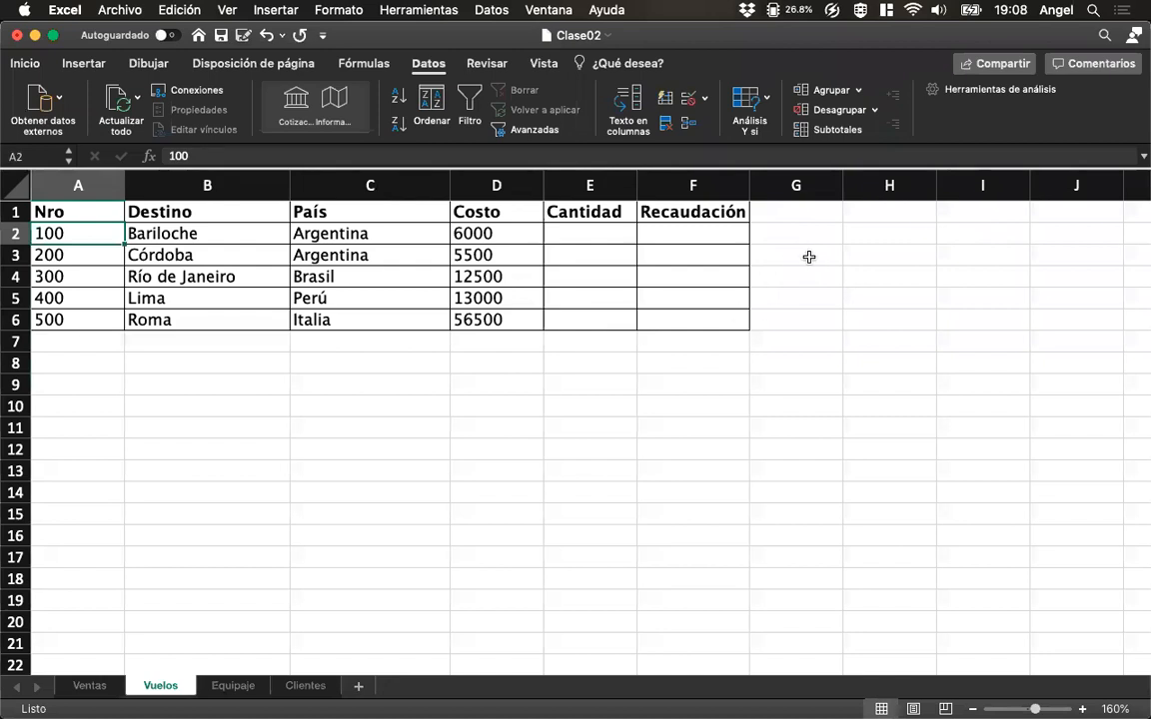
Open the Equipaje sheet, then switch to Vista Previa and examine the Adicional amount for each weight range in the assignment PDF.
{"action": "left_click", "coordinate": [212, 684]}
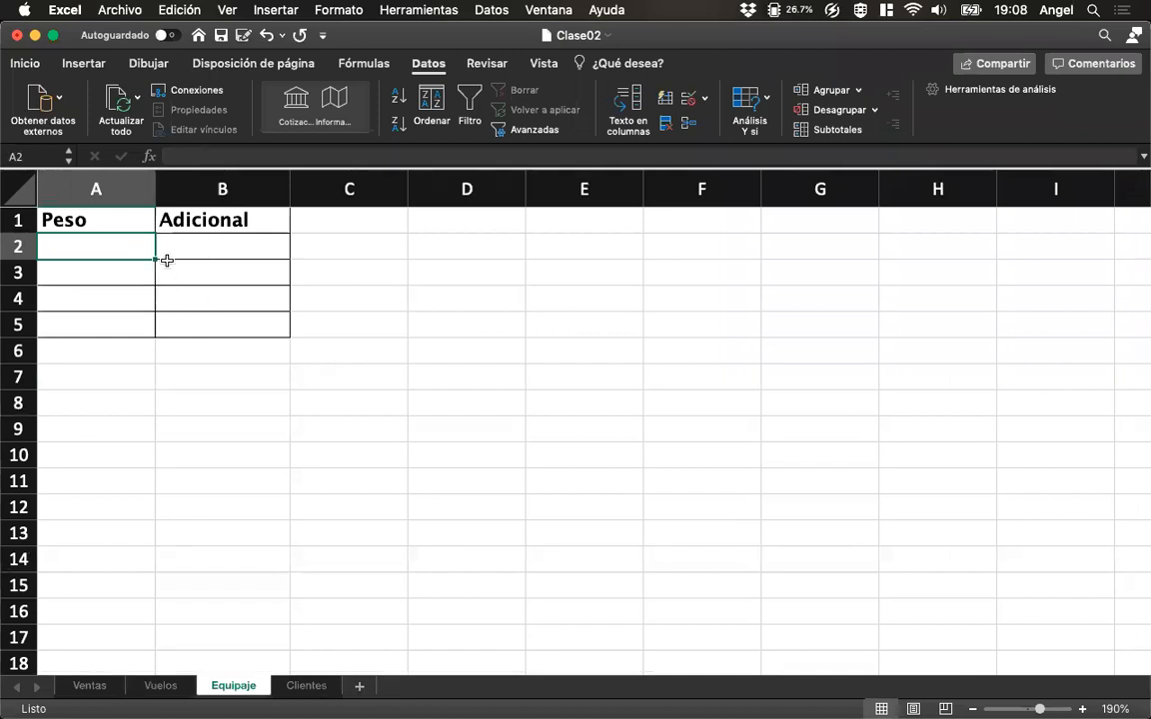
{"action": "mouse_move", "coordinate": [25, 340]}
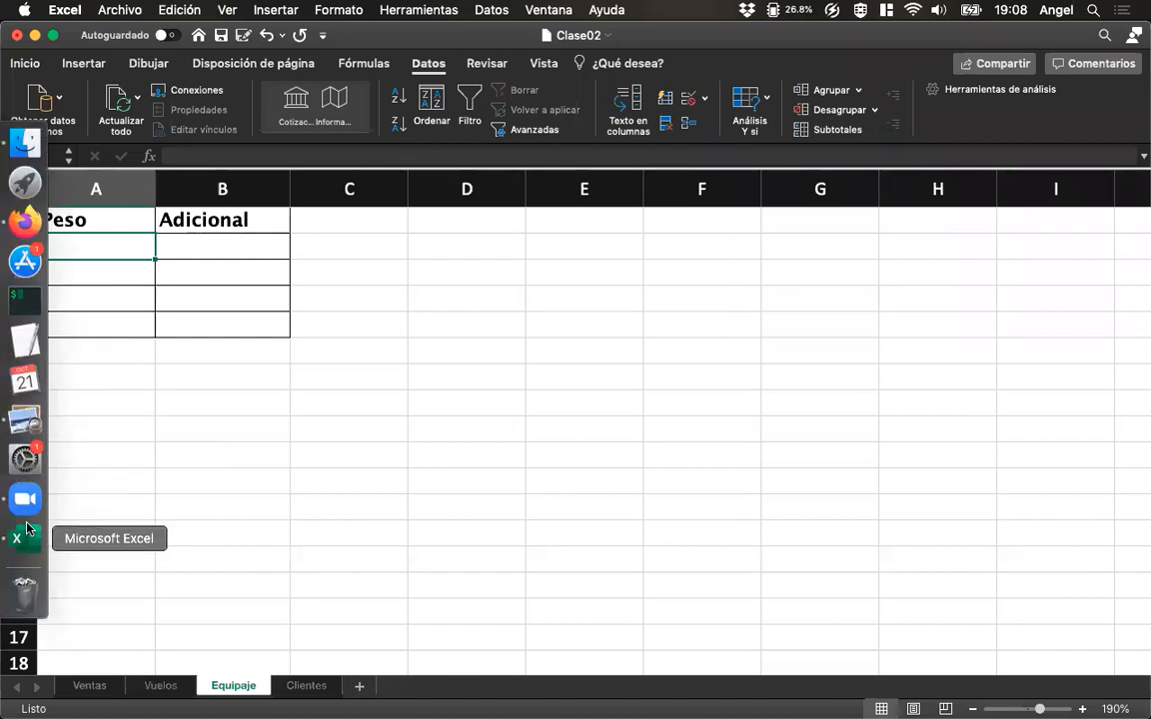
{"action": "left_click", "coordinate": [23, 424]}
{"action": "scroll", "coordinate": [427, 394], "scroll_direction": "up", "scroll_amount": 6}
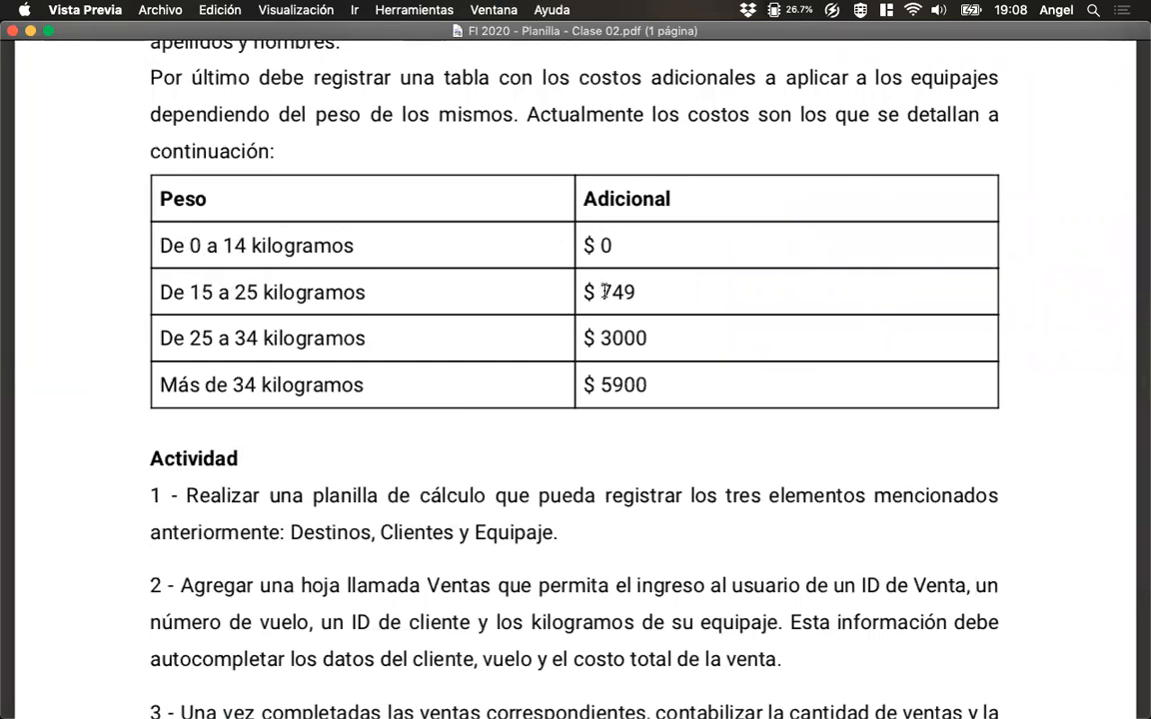
{"action": "left_click_drag", "start_coordinate": [645, 290], "coordinate": [582, 291]}
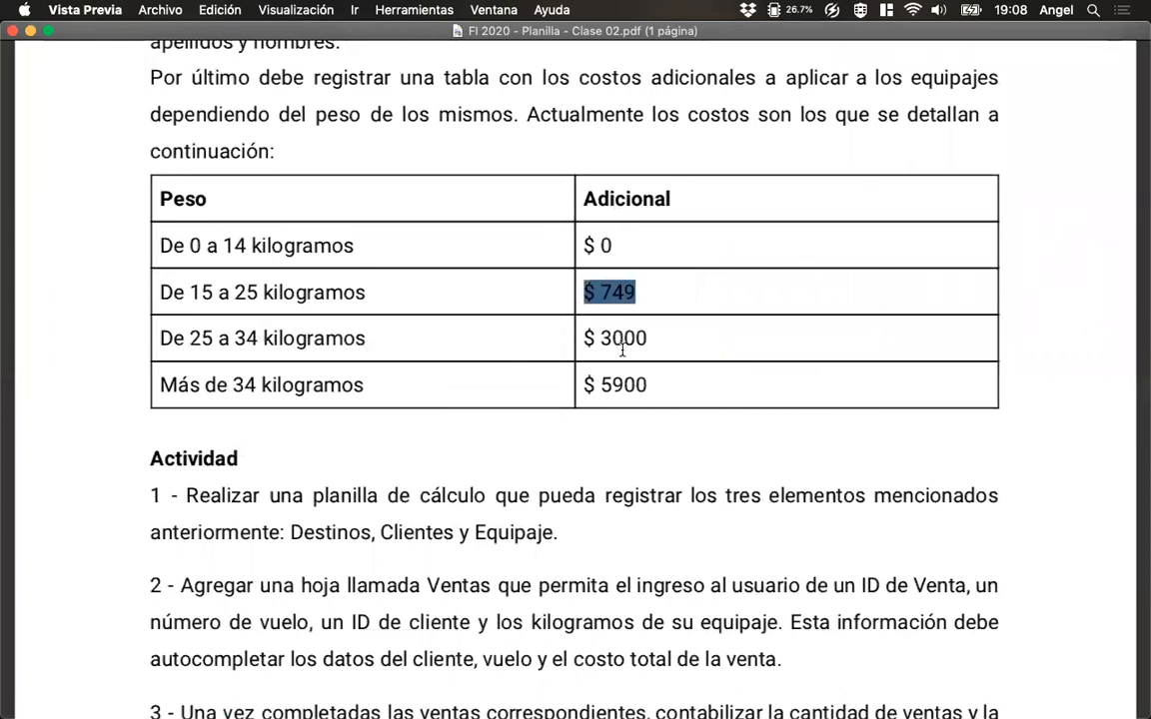
{"action": "left_click_drag", "start_coordinate": [659, 340], "coordinate": [581, 333]}
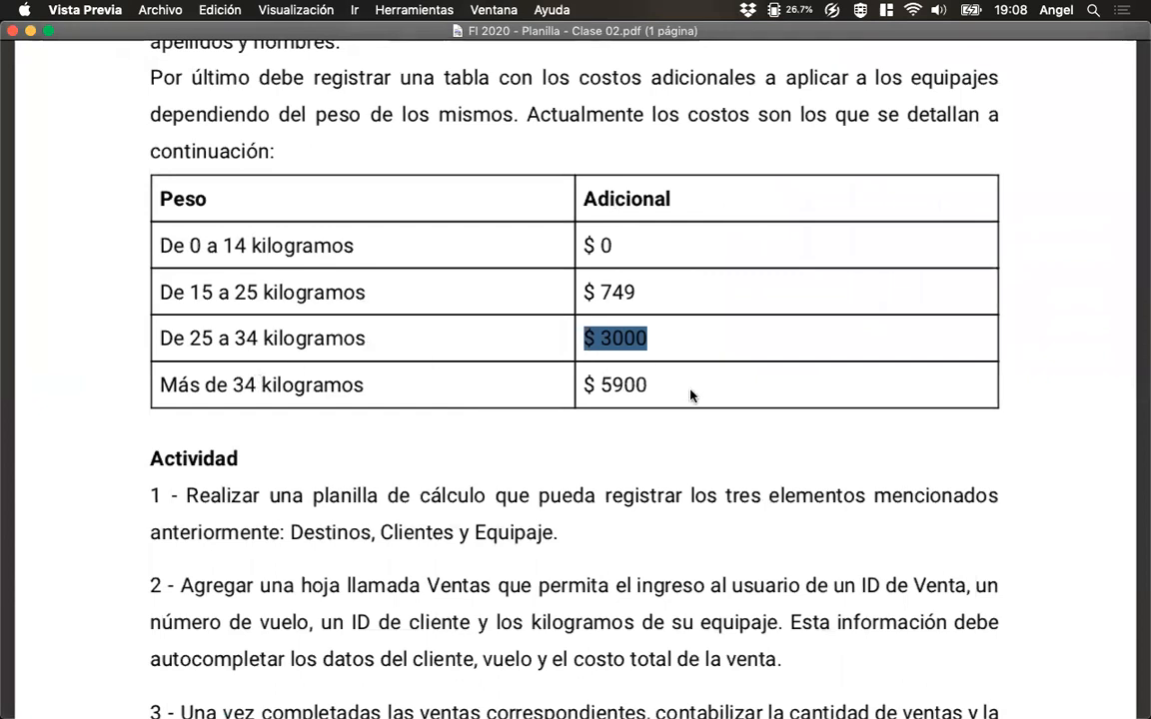
{"action": "left_click_drag", "start_coordinate": [674, 380], "coordinate": [576, 380]}
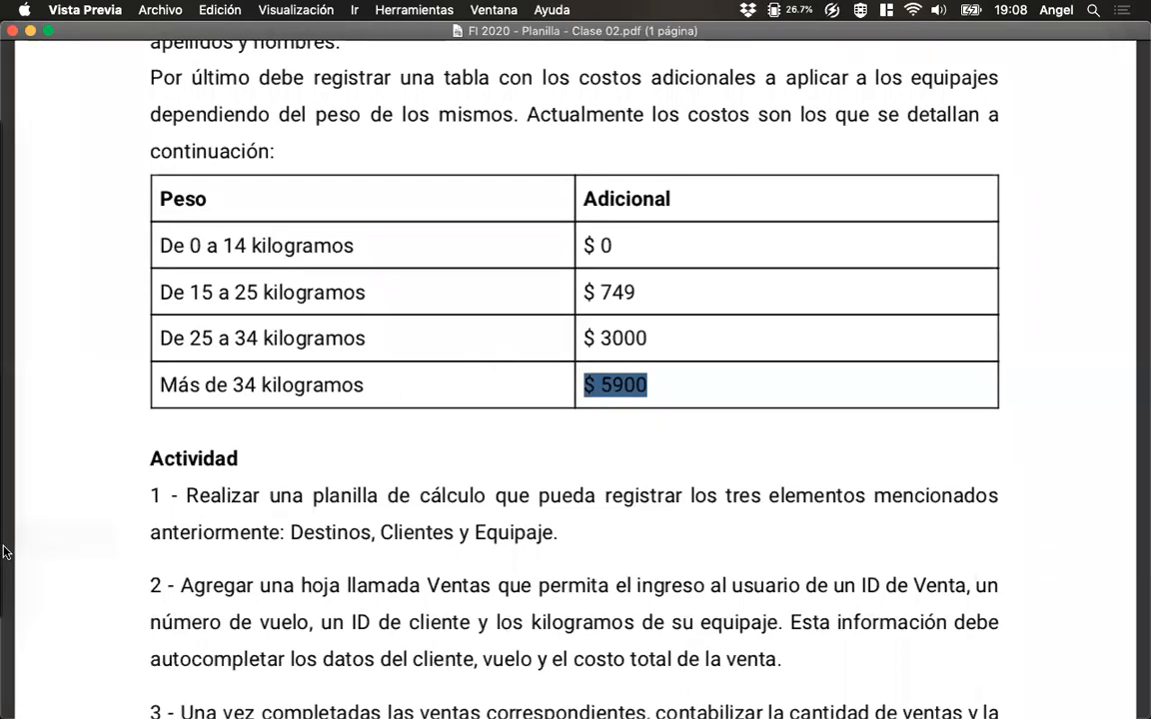
Switch back to Excel, open the Ventas sheet and examine the Peso and Costo Equipaje cells of the first sale.
{"action": "mouse_move", "coordinate": [30, 543]}
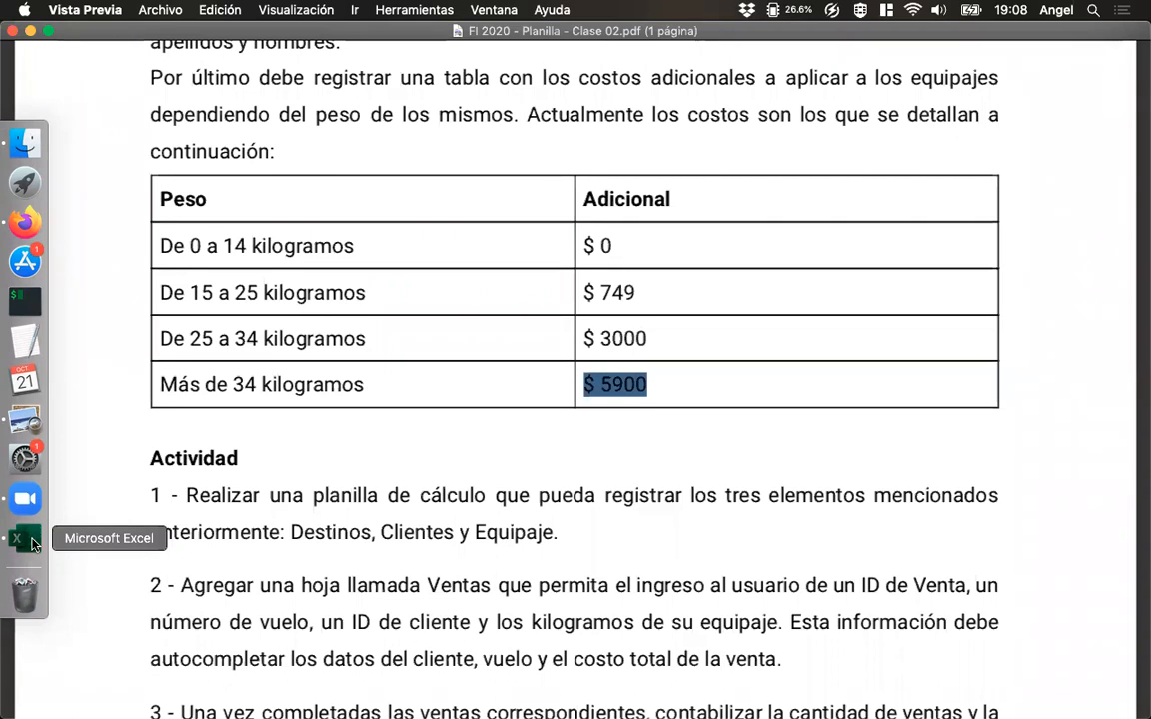
{"action": "left_click", "coordinate": [30, 540]}
{"action": "left_click", "coordinate": [102, 689]}
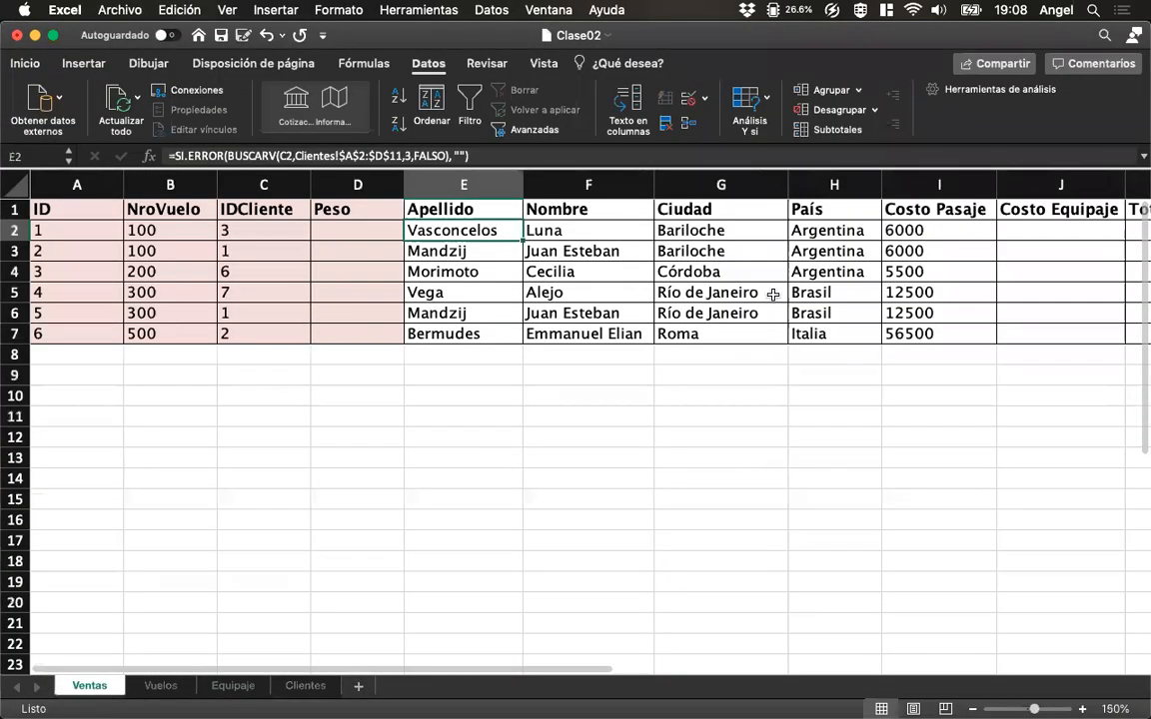
{"action": "left_click", "coordinate": [1027, 250]}
{"action": "left_click", "coordinate": [1029, 224]}
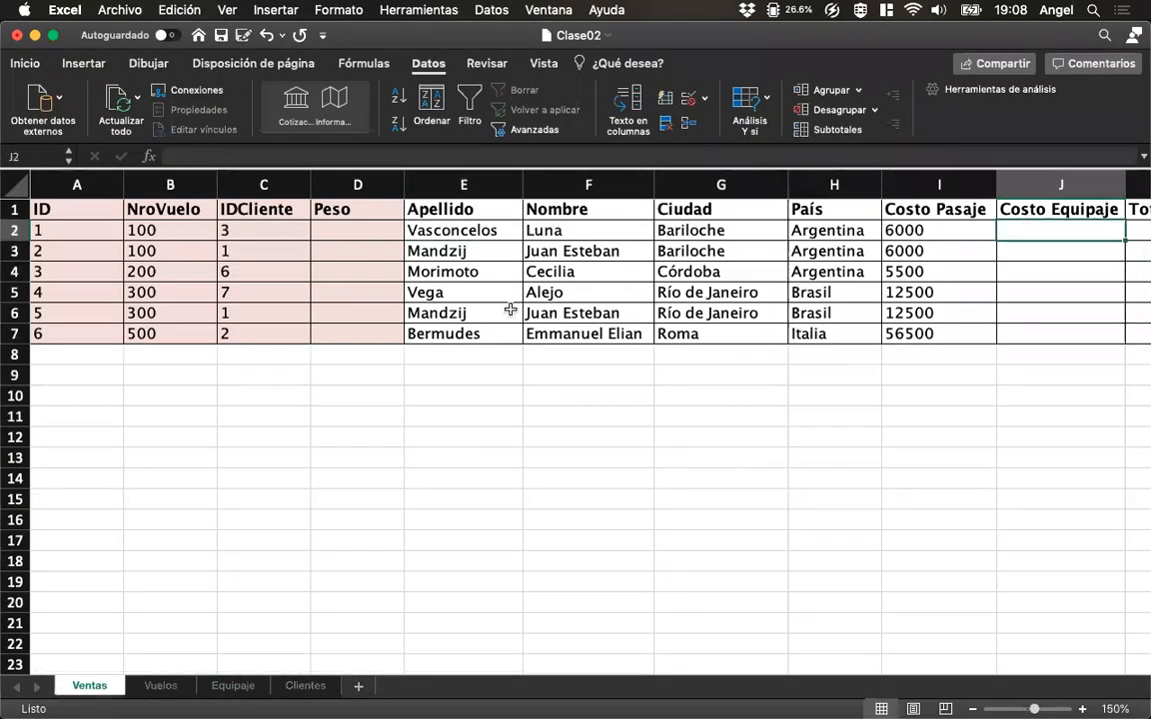
{"action": "left_click", "coordinate": [378, 222]}
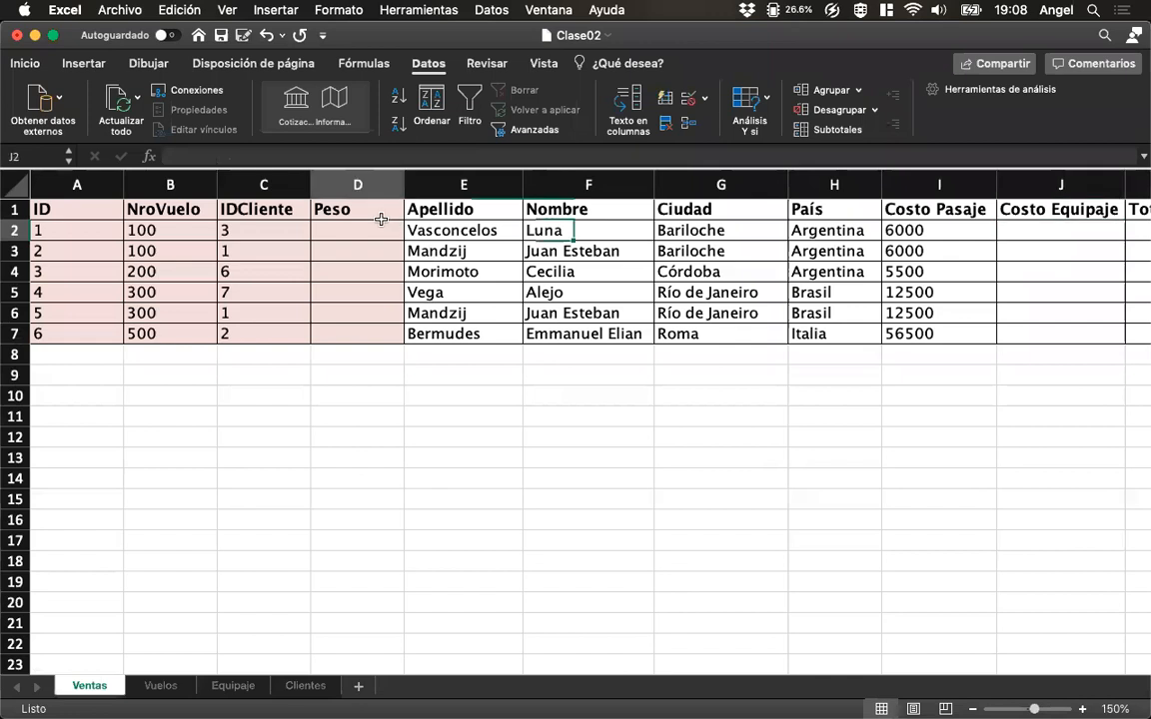
{"action": "left_click", "coordinate": [1023, 233]}
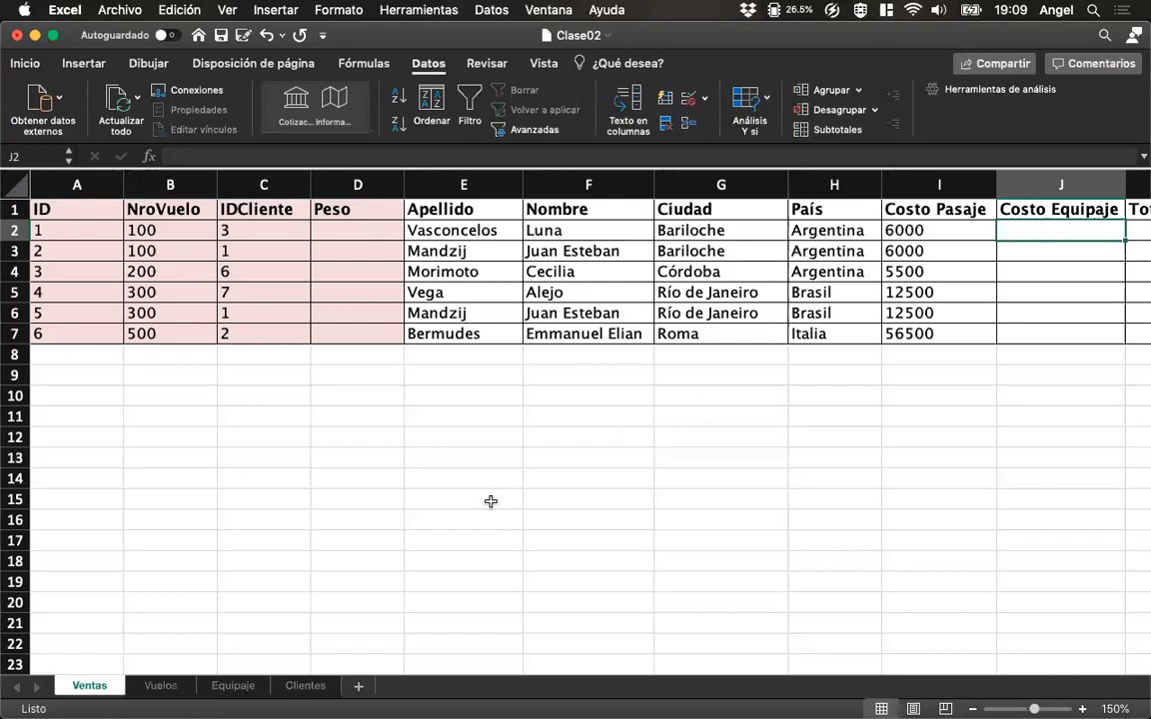
Check the first weight range in the assignment PDF, then enter Peso 0 and Adicional 0 in row 2 of Excel's Equipaje sheet.
{"action": "mouse_move", "coordinate": [8, 480]}
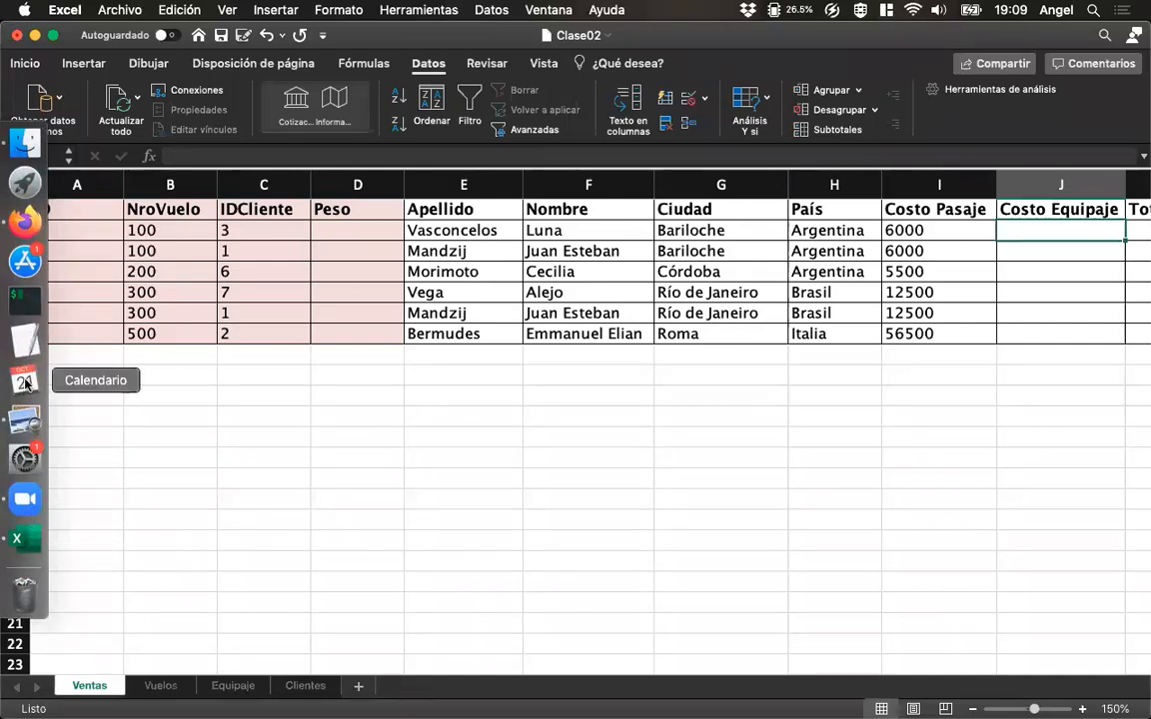
{"action": "left_click", "coordinate": [25, 419]}
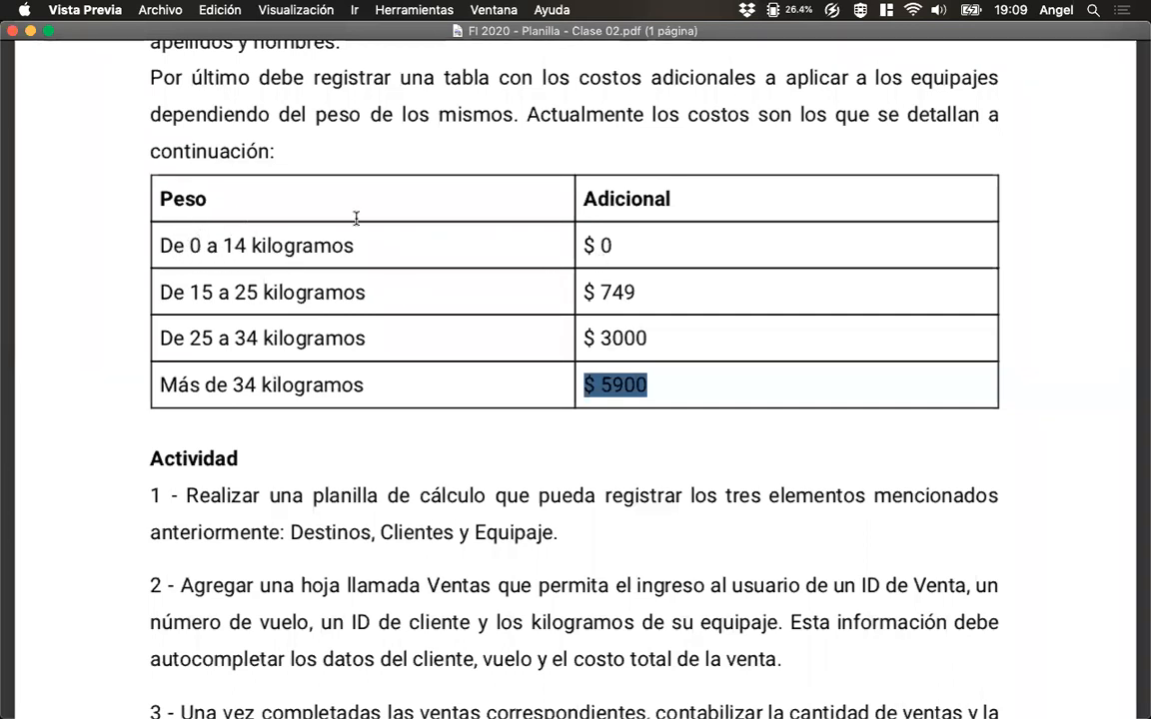
{"action": "left_click_drag", "start_coordinate": [611, 245], "coordinate": [587, 245]}
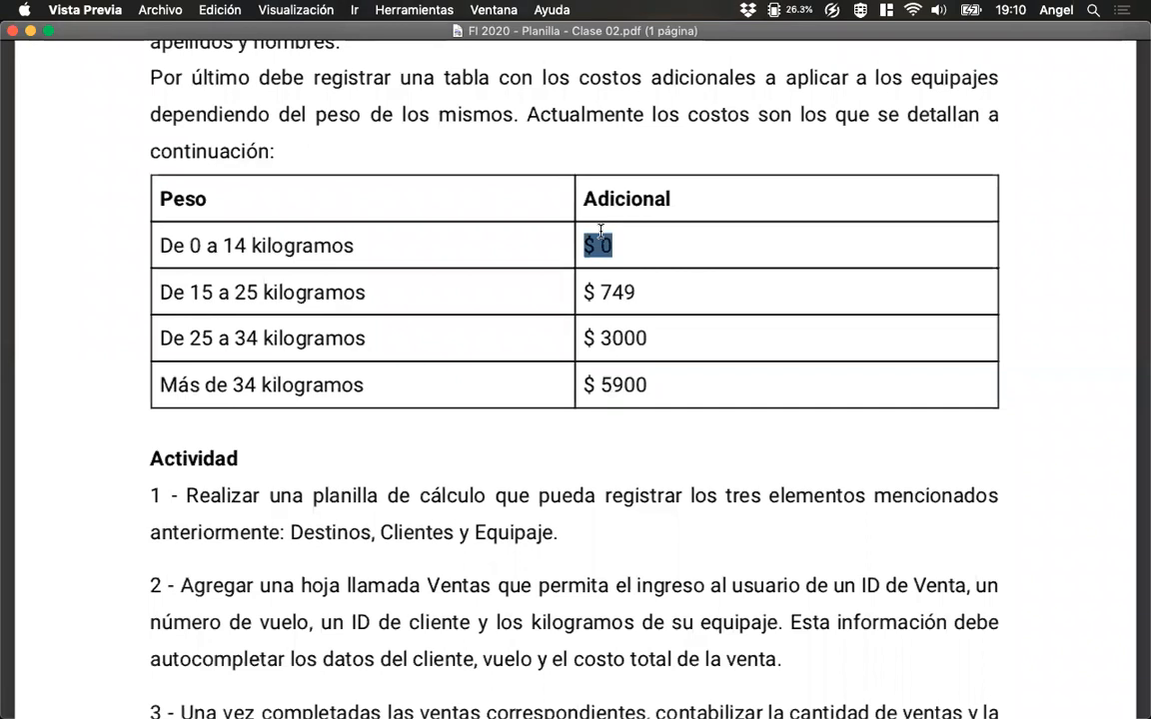
{"action": "left_click", "coordinate": [26, 536]}
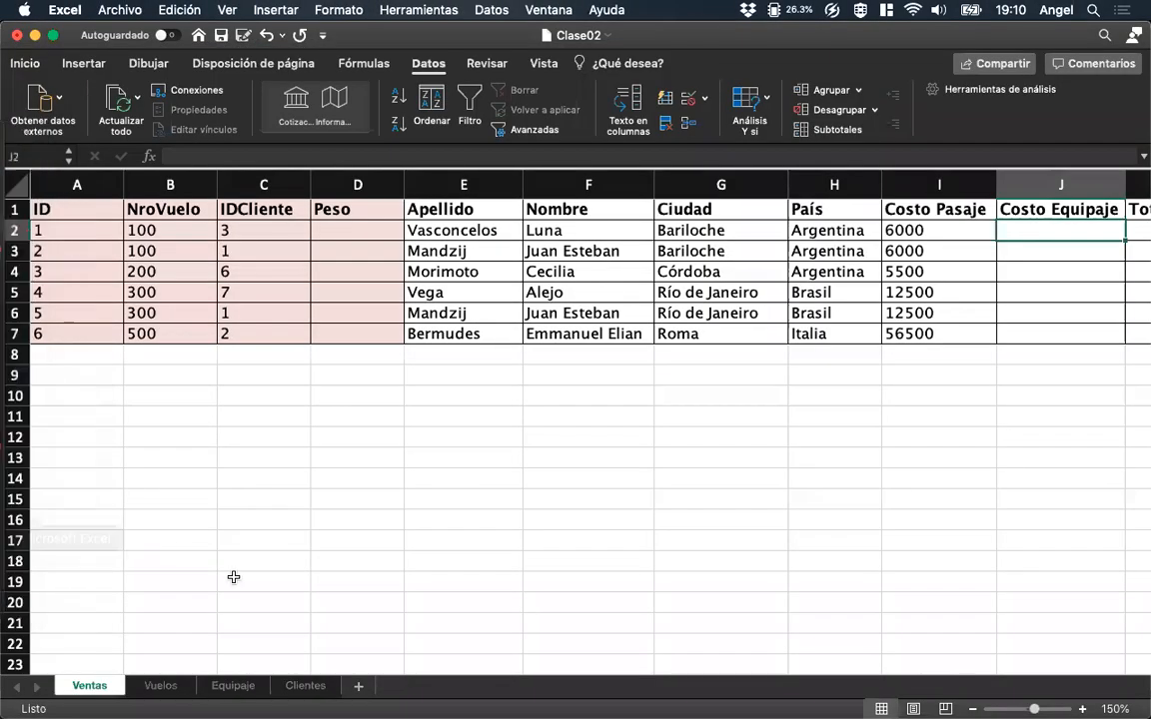
{"action": "left_click", "coordinate": [212, 691]}
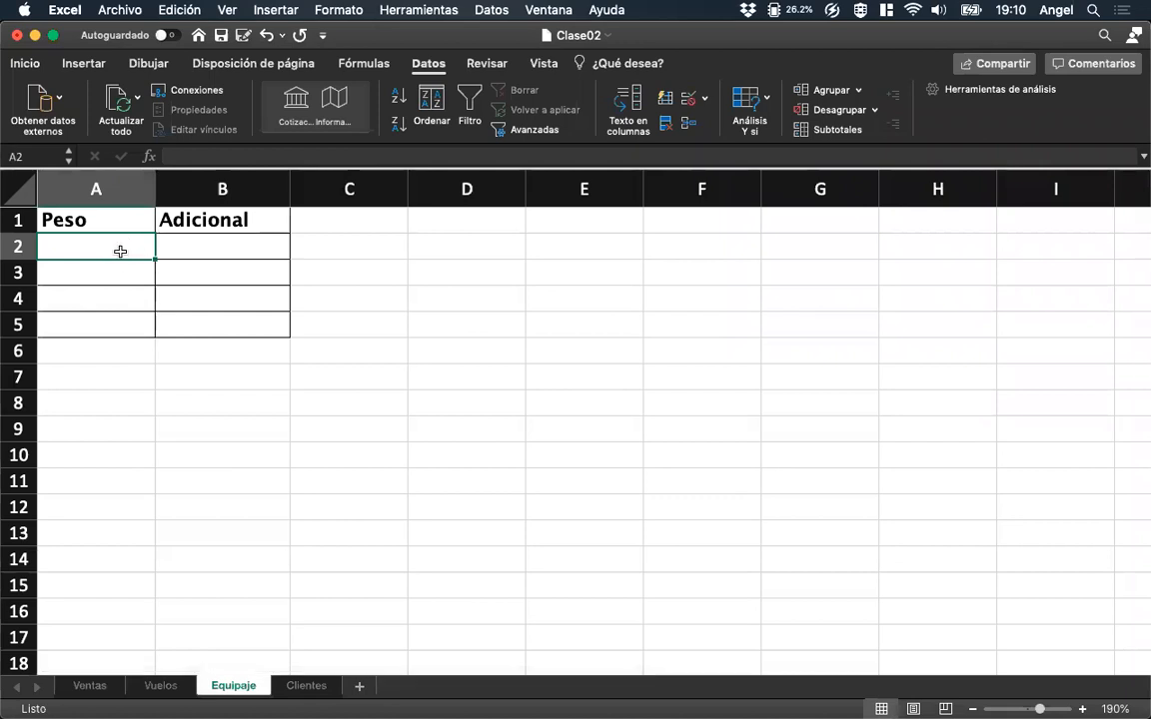
{"action": "type", "text": "0"}
{"action": "key", "text": "Tab"}
{"action": "type", "text": "0"}
{"action": "key", "text": "Return"}
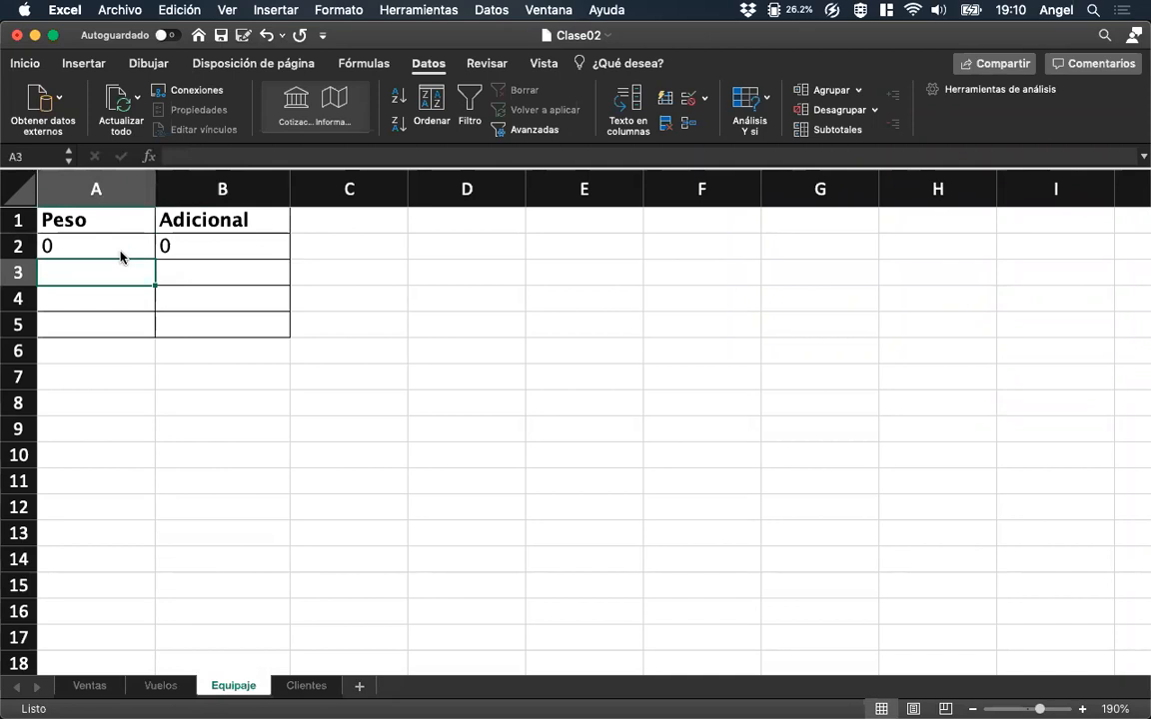
{"action": "left_click", "coordinate": [120, 257]}
{"action": "key", "text": "Tab"}
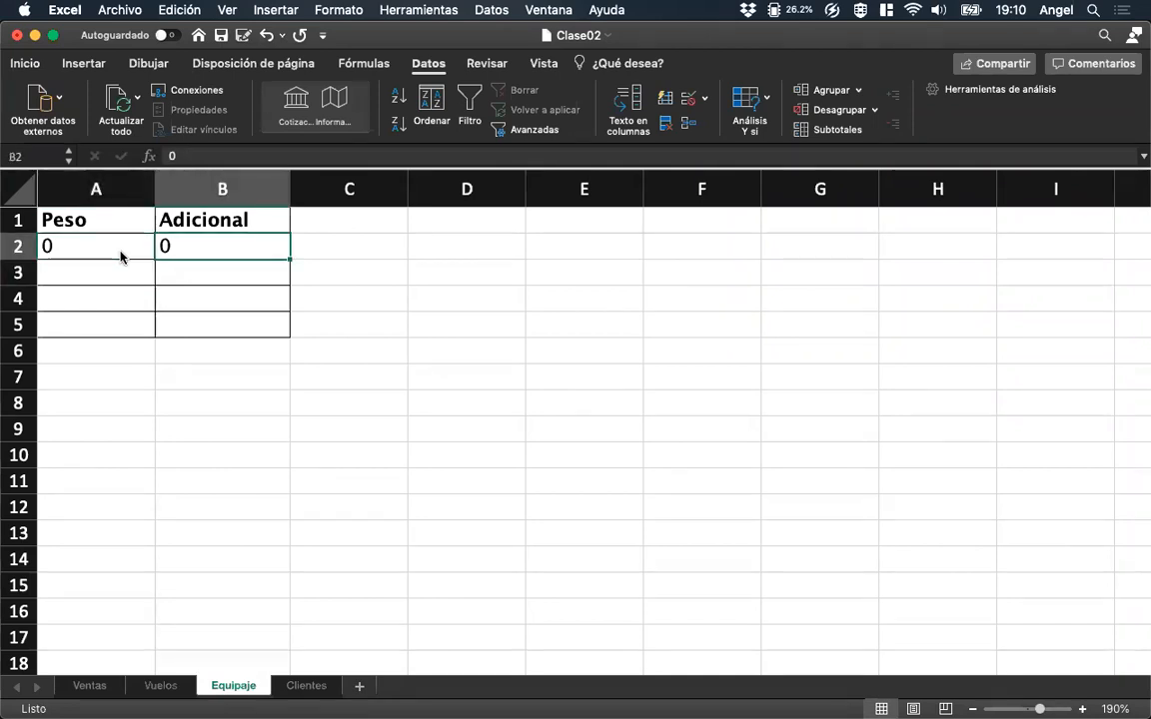
{"action": "key", "text": "Return"}
Look up the second weight range in the PDF in Vista Previa, then enter Peso 15 and Adicional 749 in row 3 of Equipaje.
{"action": "mouse_move", "coordinate": [25, 457]}
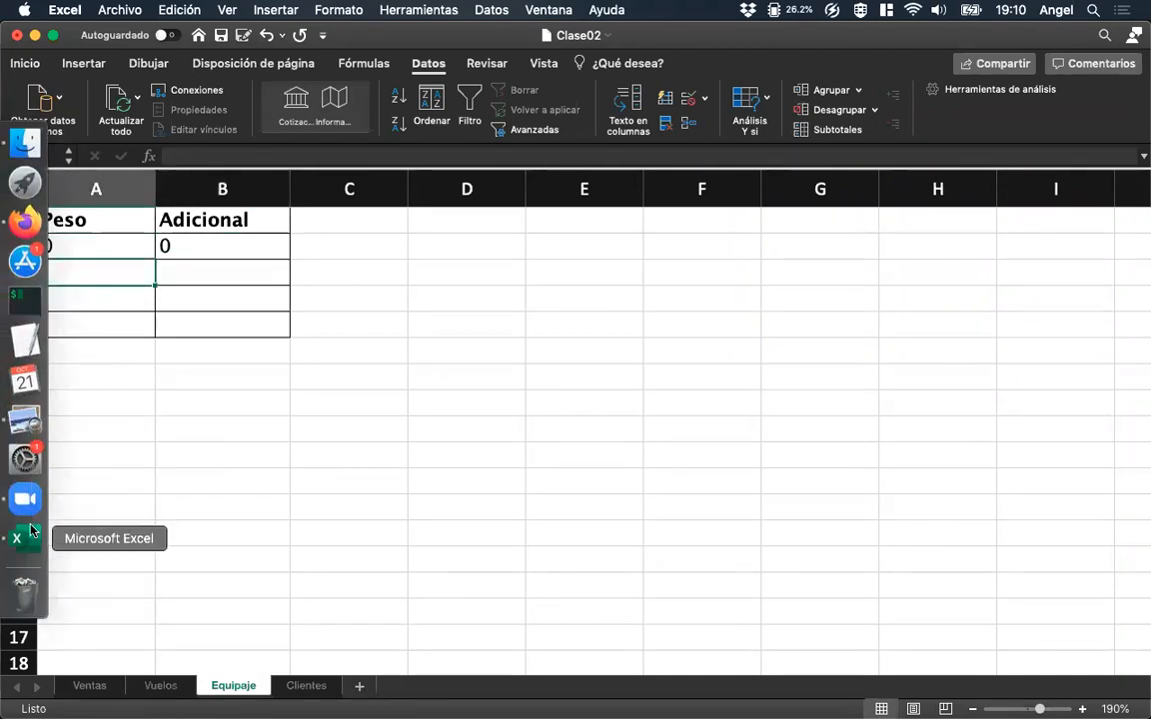
{"action": "left_click", "coordinate": [25, 420]}
{"action": "left_click_drag", "start_coordinate": [600, 292], "coordinate": [637, 292]}
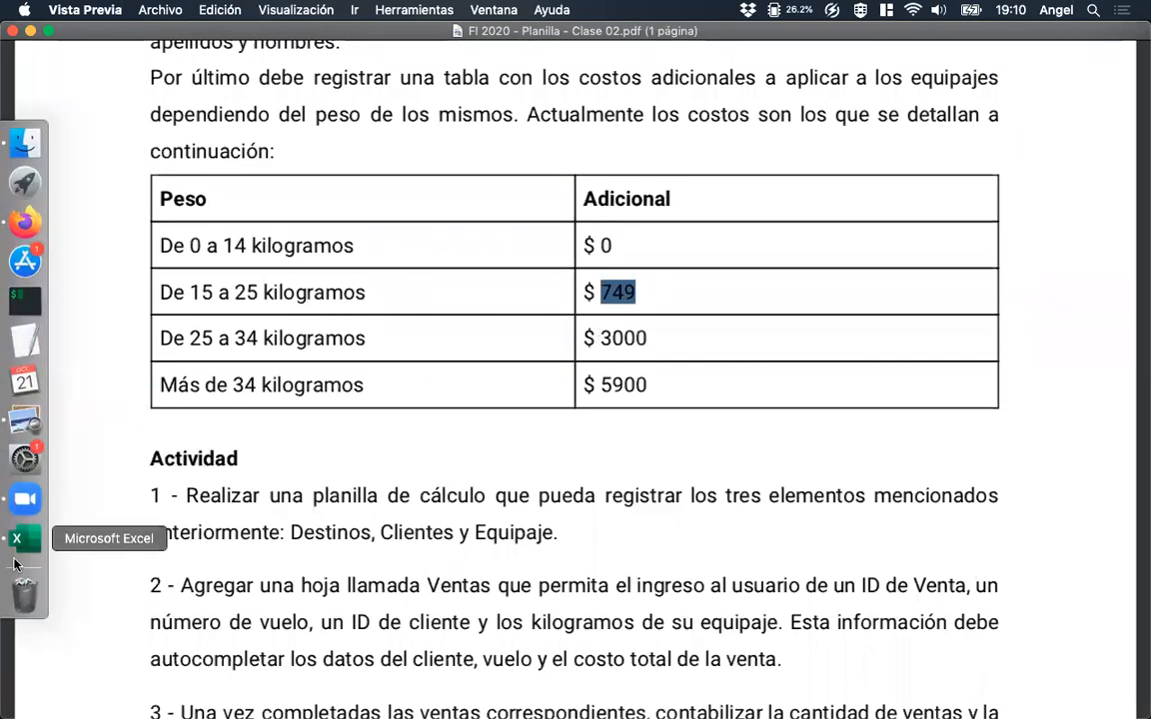
{"action": "left_click", "coordinate": [18, 560]}
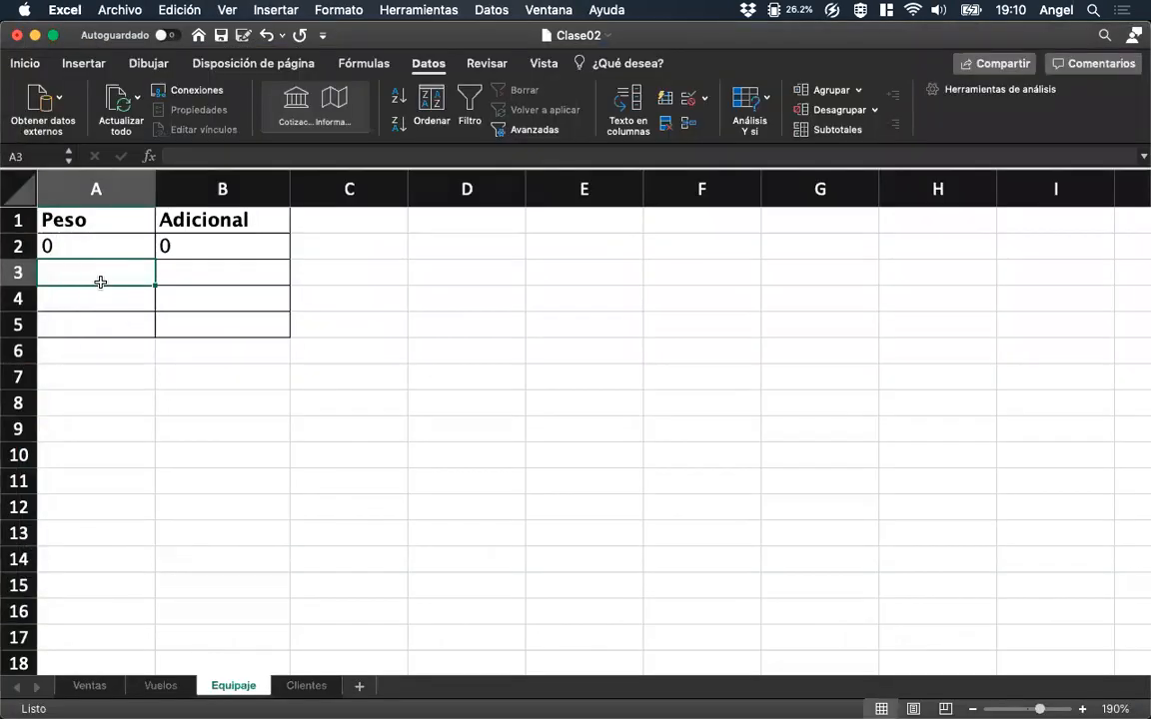
{"action": "type", "text": "15"}
{"action": "left_click", "coordinate": [257, 280]}
{"action": "type", "text": "749"}
{"action": "key", "text": "Return"}
{"action": "key", "text": "Up"}
{"action": "key", "text": "Left"}
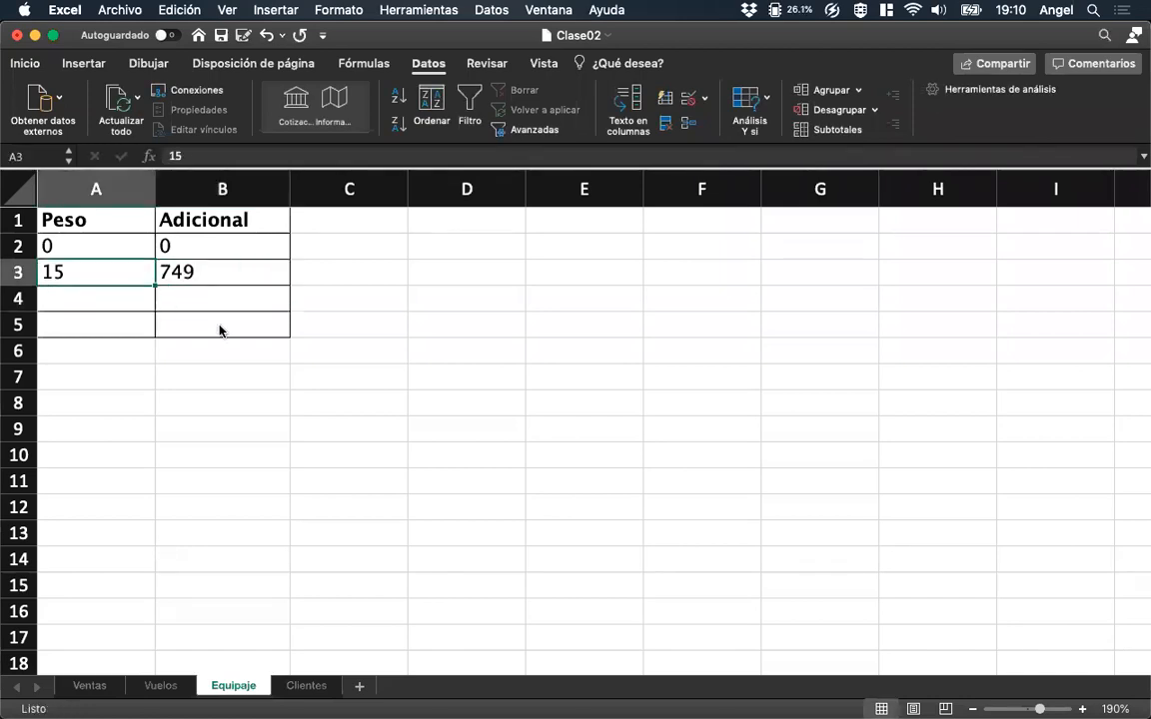
{"action": "key", "text": "Up"}
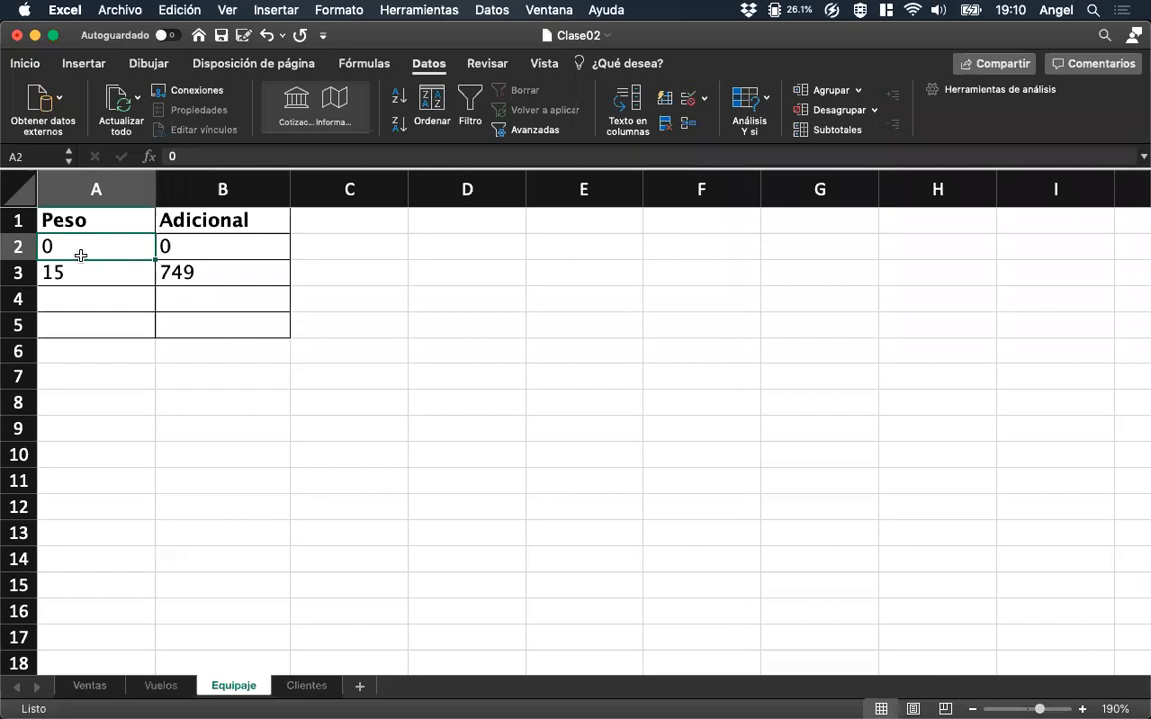
{"action": "left_click", "coordinate": [188, 245]}
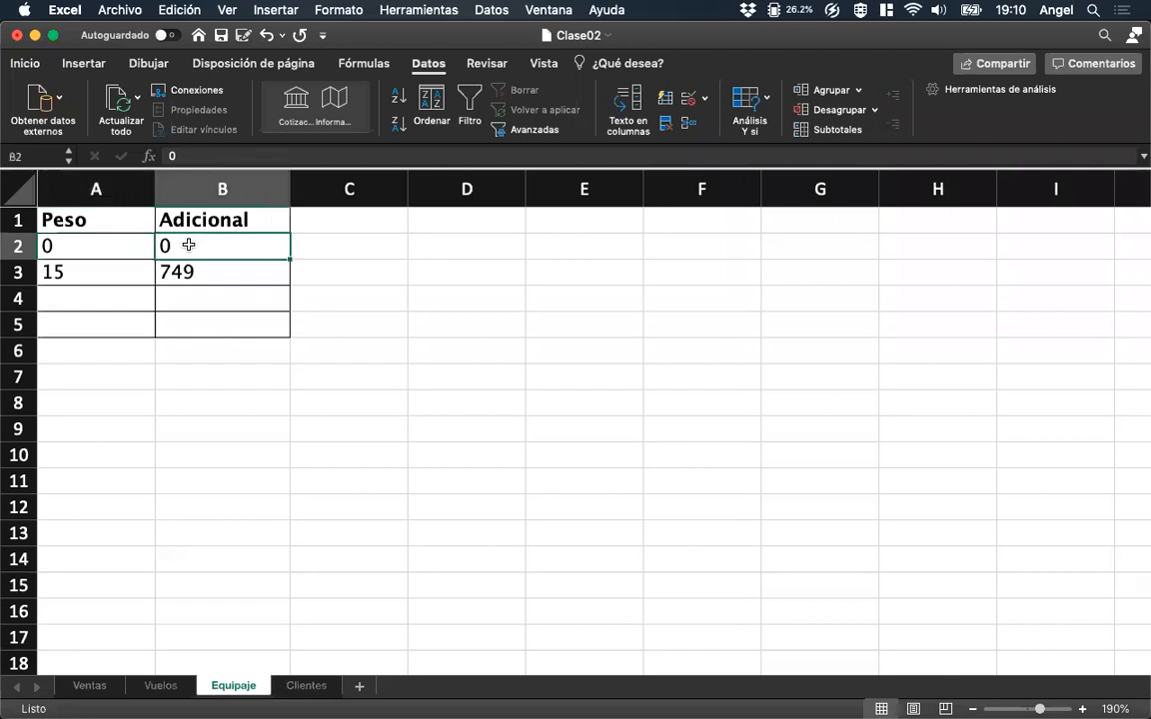
{"action": "left_click", "coordinate": [102, 265]}
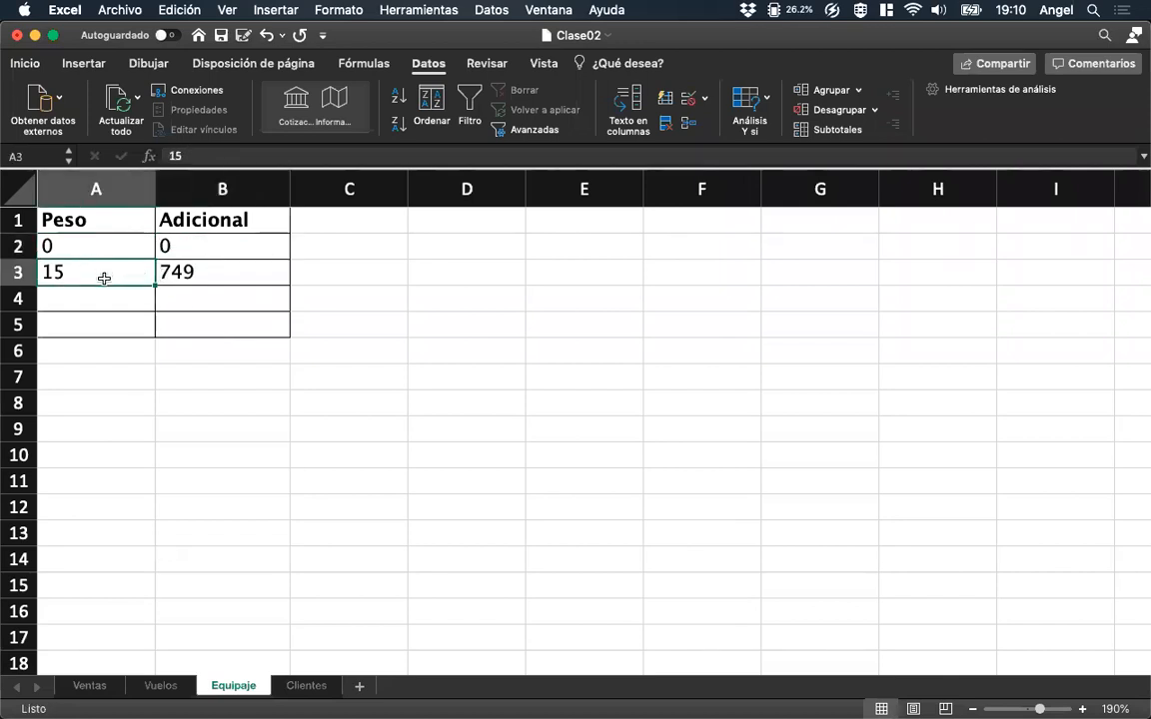
{"action": "left_click", "coordinate": [185, 270]}
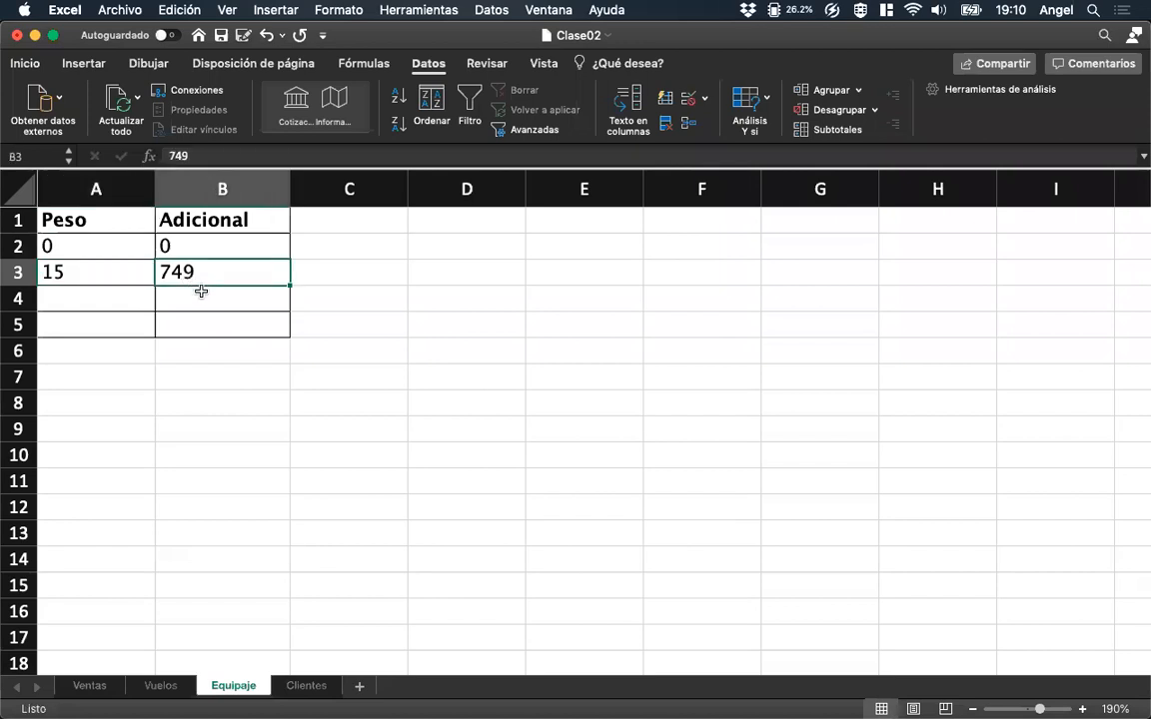
Check the third weight range in the PDF in Vista Previa, then enter 25 as its Peso in A4 of Equipaje.
{"action": "left_click", "coordinate": [121, 296]}
{"action": "mouse_move", "coordinate": [25, 417]}
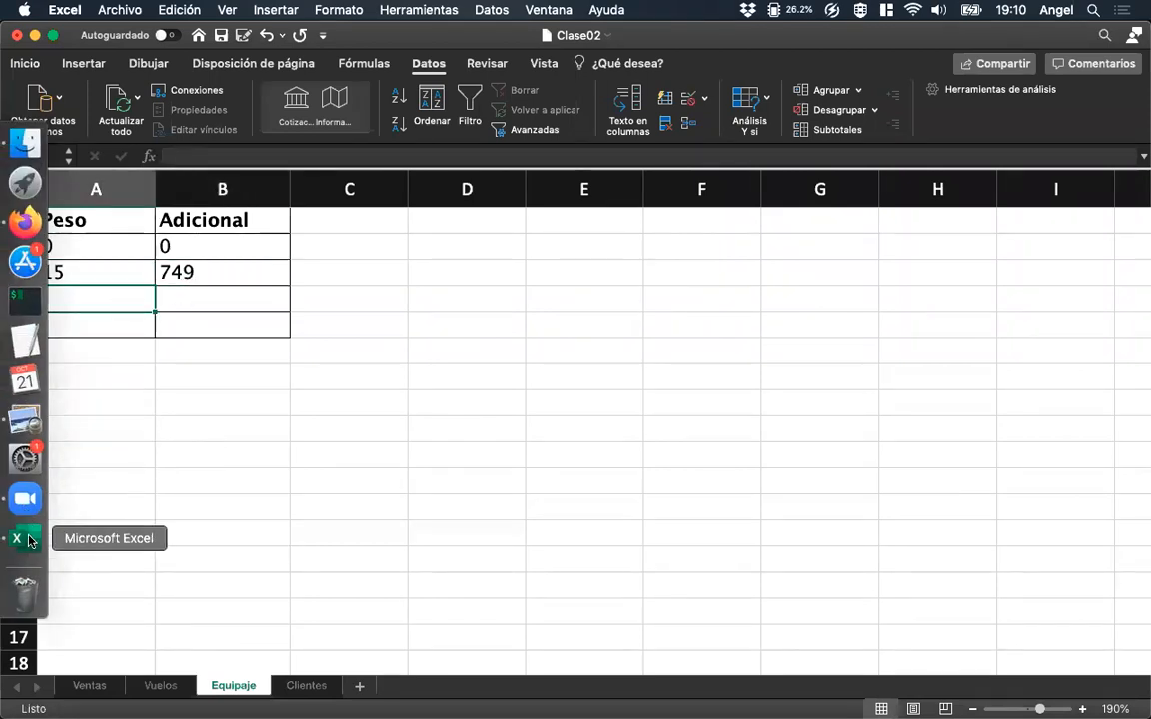
{"action": "left_click", "coordinate": [25, 418]}
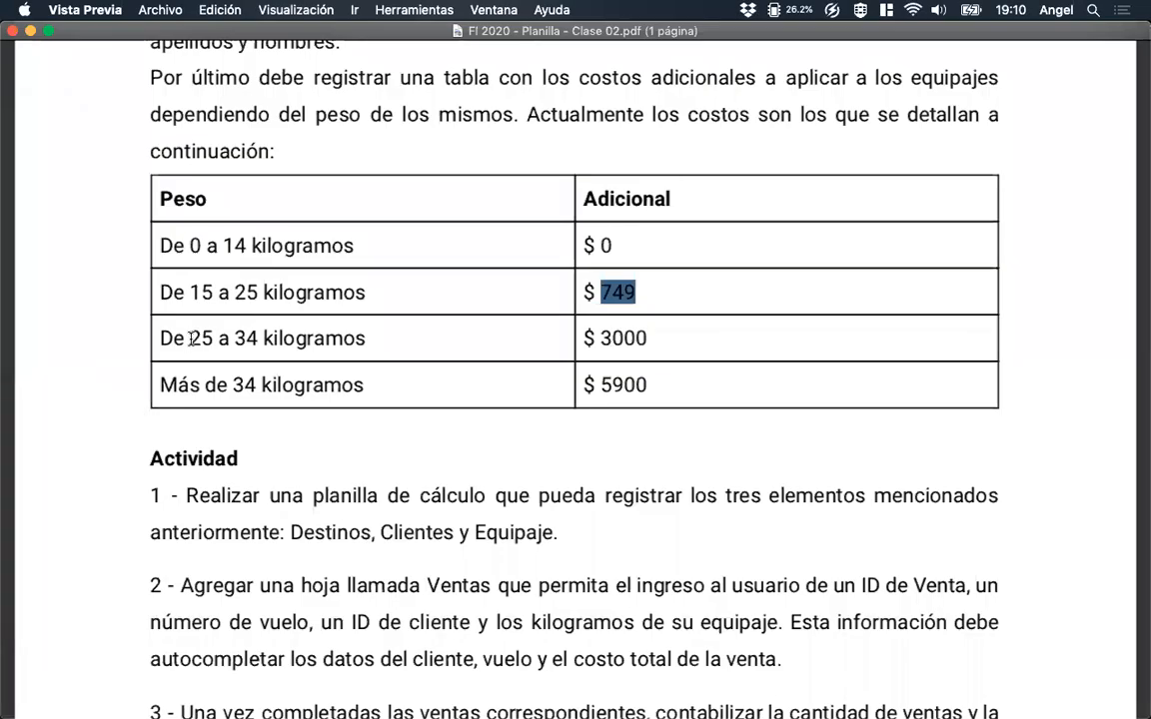
{"action": "mouse_move", "coordinate": [6, 473]}
{"action": "left_click", "coordinate": [20, 536]}
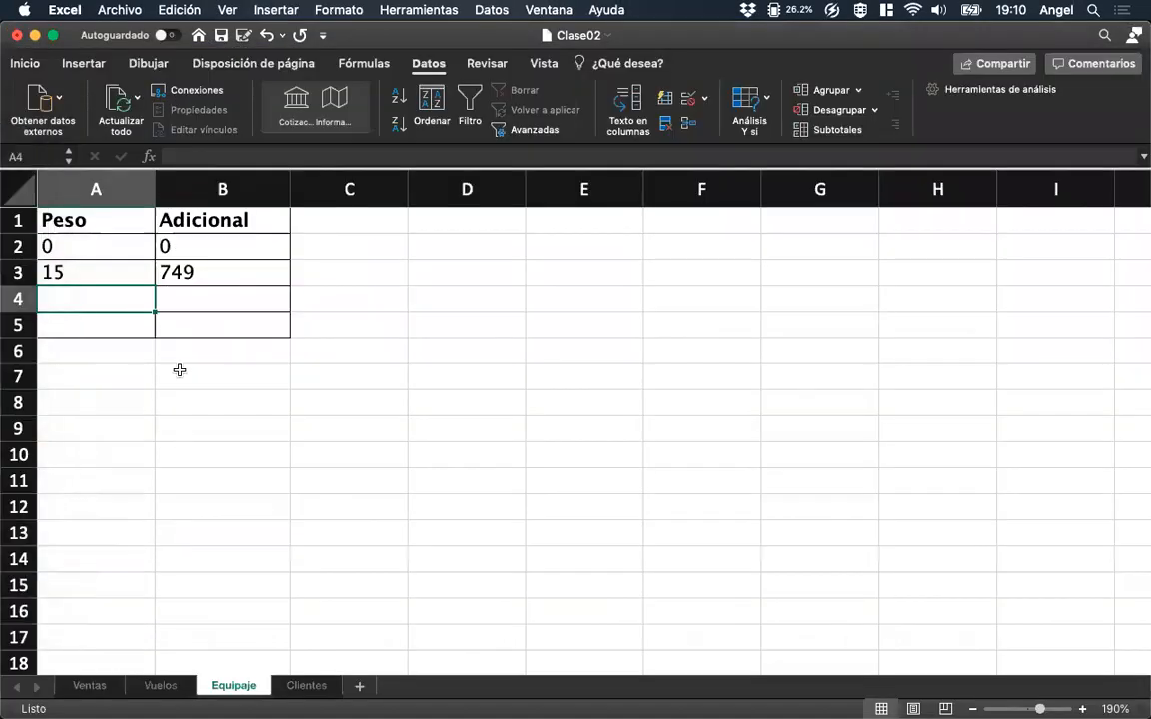
{"action": "type", "text": "25"}
{"action": "key", "text": "Tab"}
Check the last weight range in the PDF in Vista Previa, then enter 25 as Peso in A5 of Equipaje.
{"action": "mouse_move", "coordinate": [5, 482]}
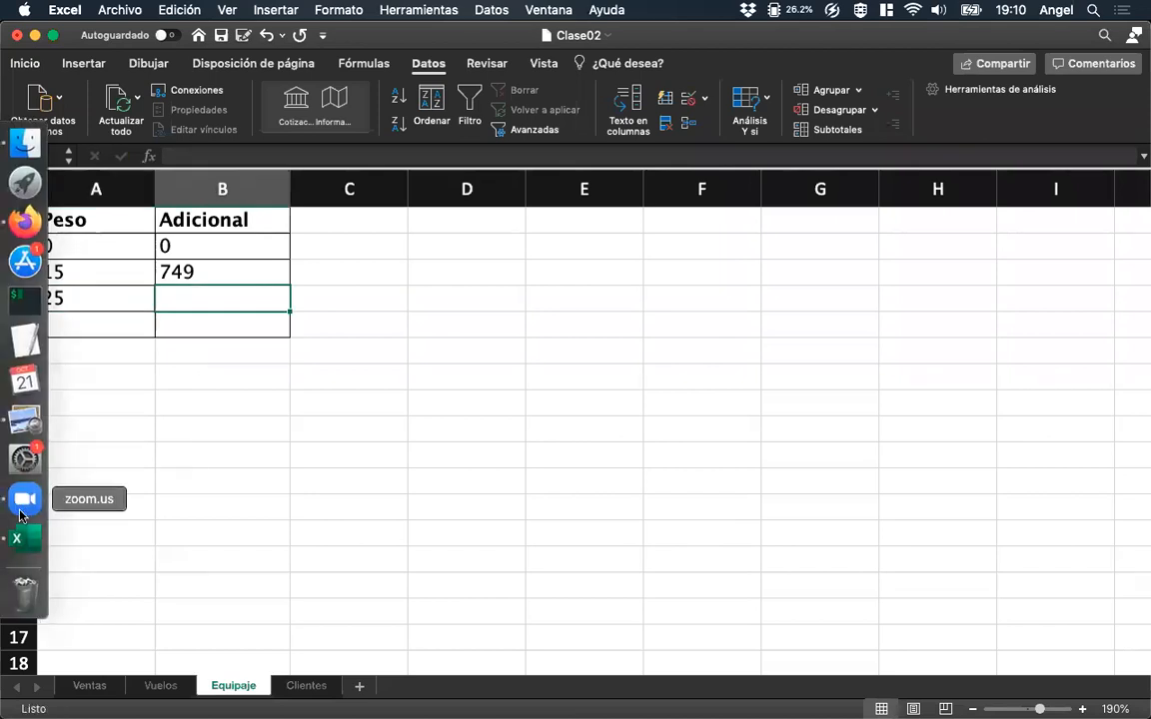
{"action": "left_click", "coordinate": [27, 412]}
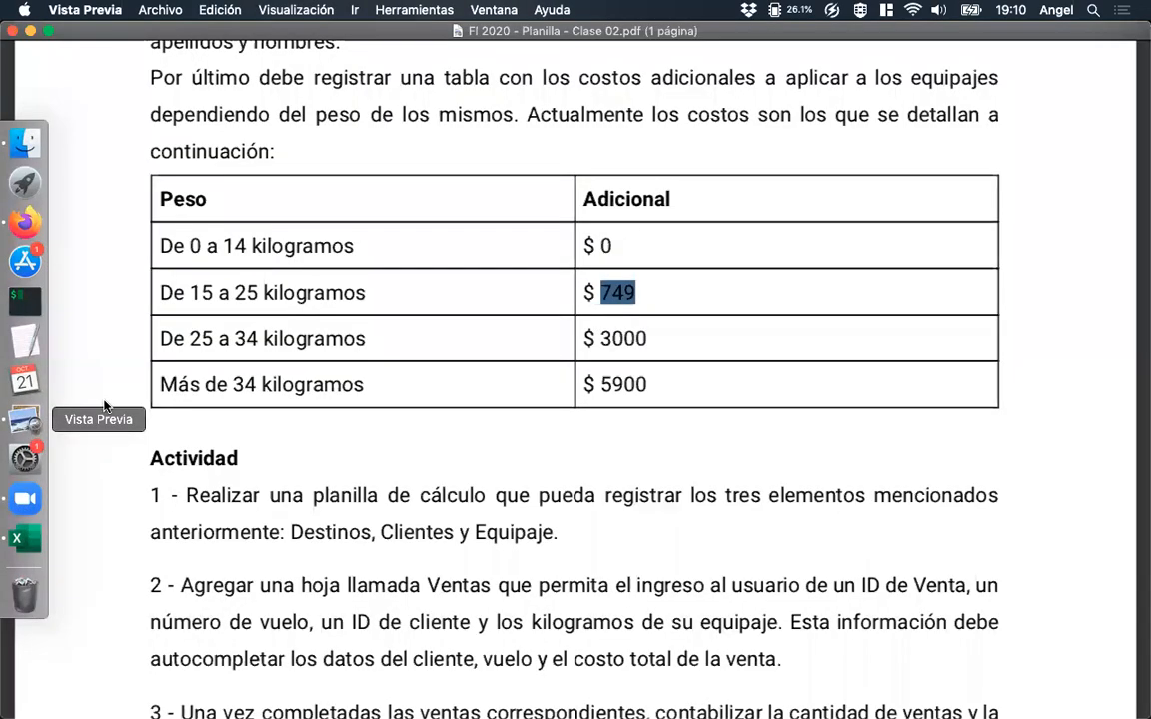
{"action": "left_click", "coordinate": [231, 385]}
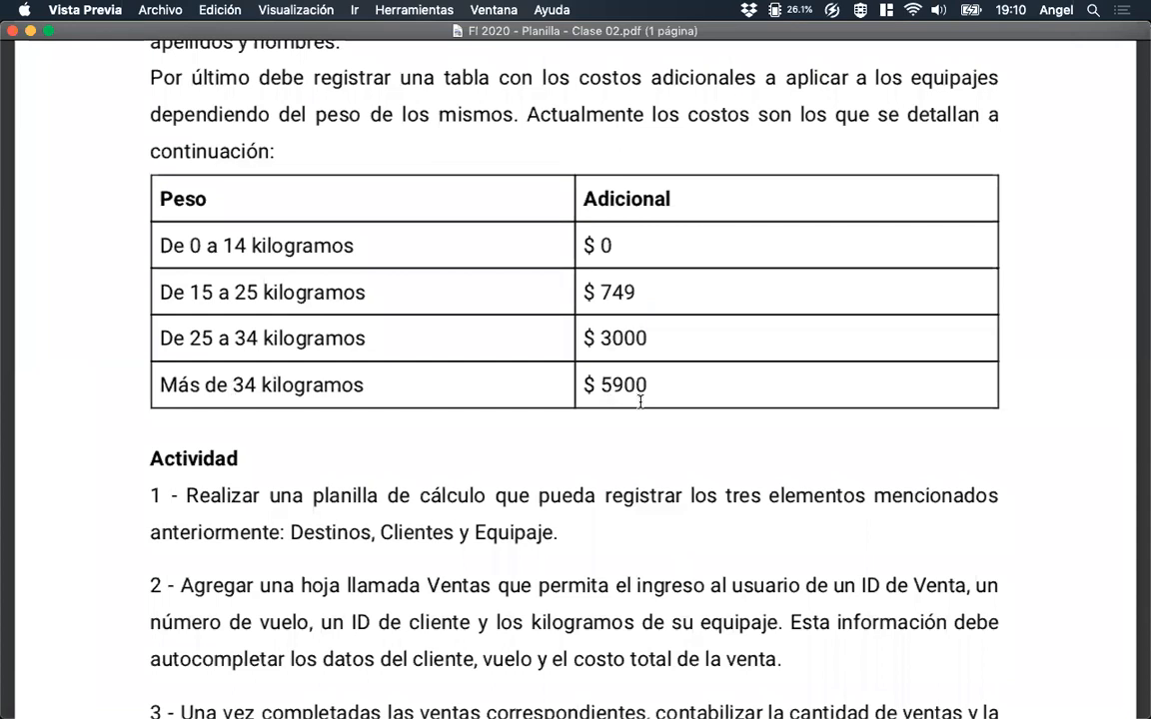
{"action": "mouse_move", "coordinate": [4, 589]}
{"action": "left_click", "coordinate": [25, 540]}
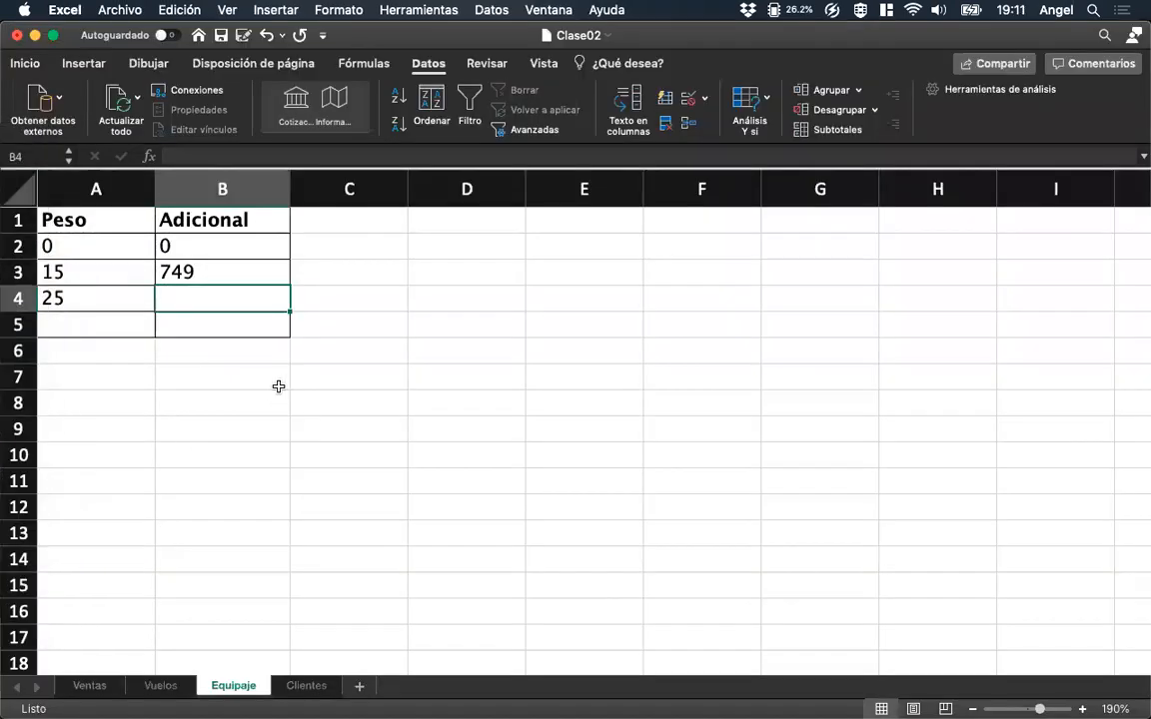
{"action": "left_click", "coordinate": [121, 321]}
{"action": "type", "text": "25"}
{"action": "key", "text": "Tab"}
Enter the Adicional amounts 5900 in B5 and 3000 in B4 of the Equipaje table.
{"action": "key", "text": "Up"}
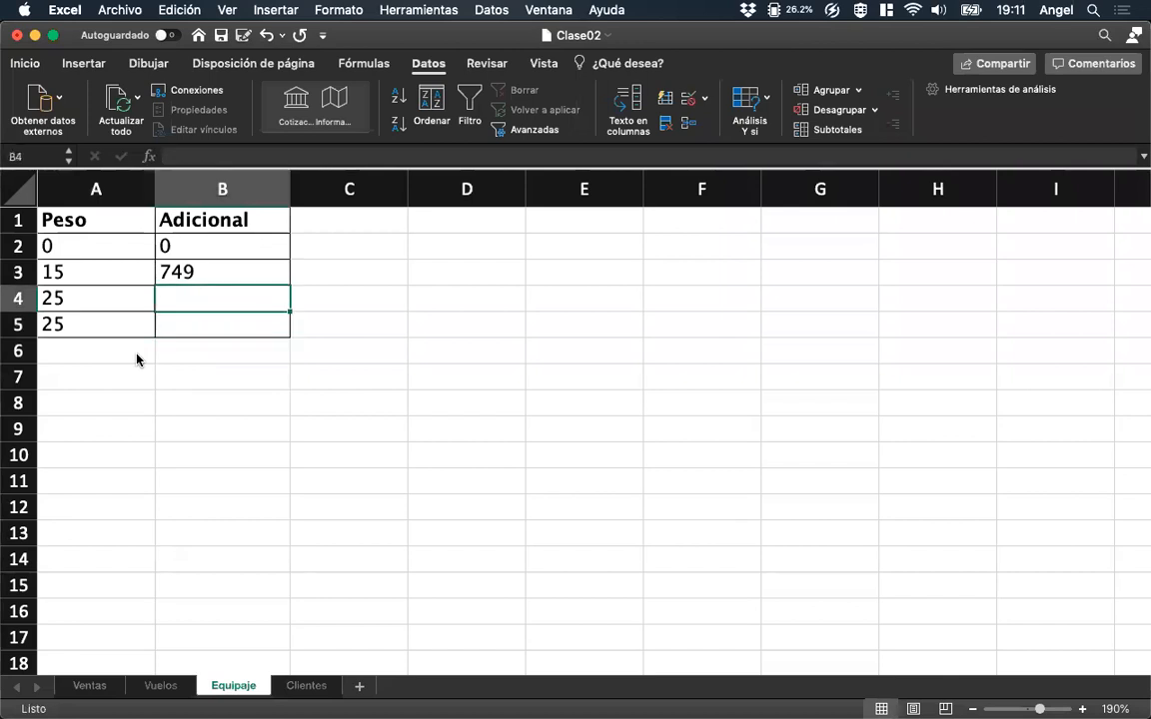
{"action": "key", "text": "Down"}
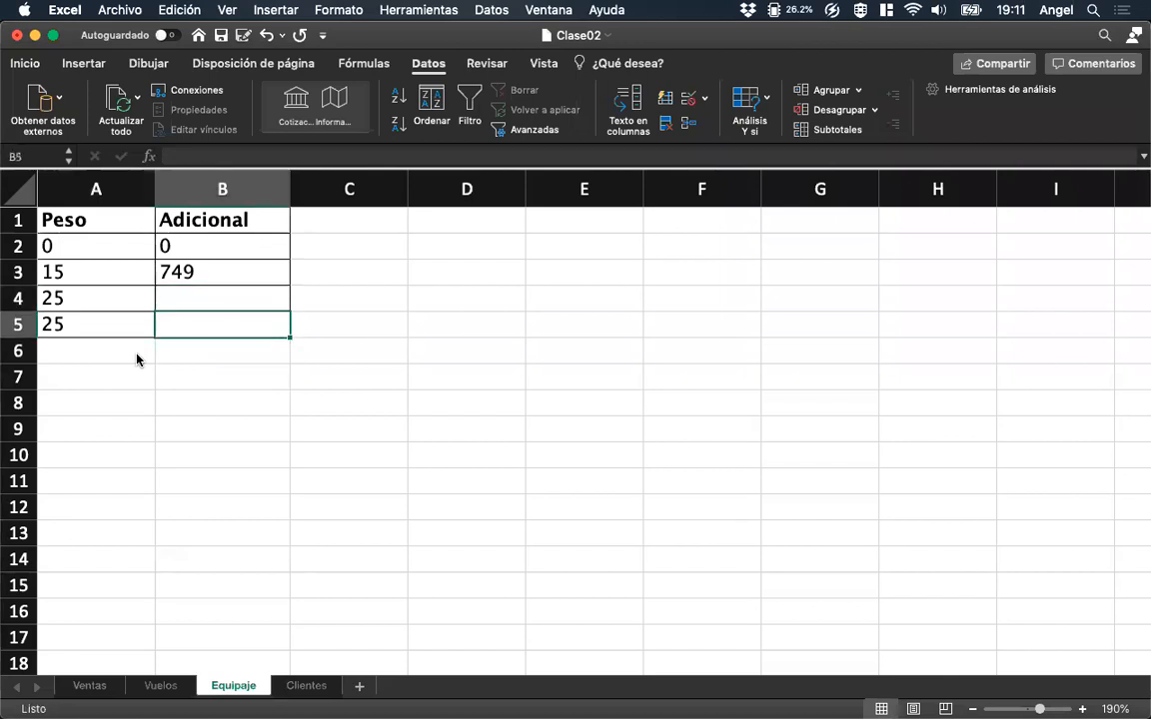
{"action": "type", "text": "5900"}
{"action": "key", "text": "Up"}
{"action": "type", "text": "3000"}
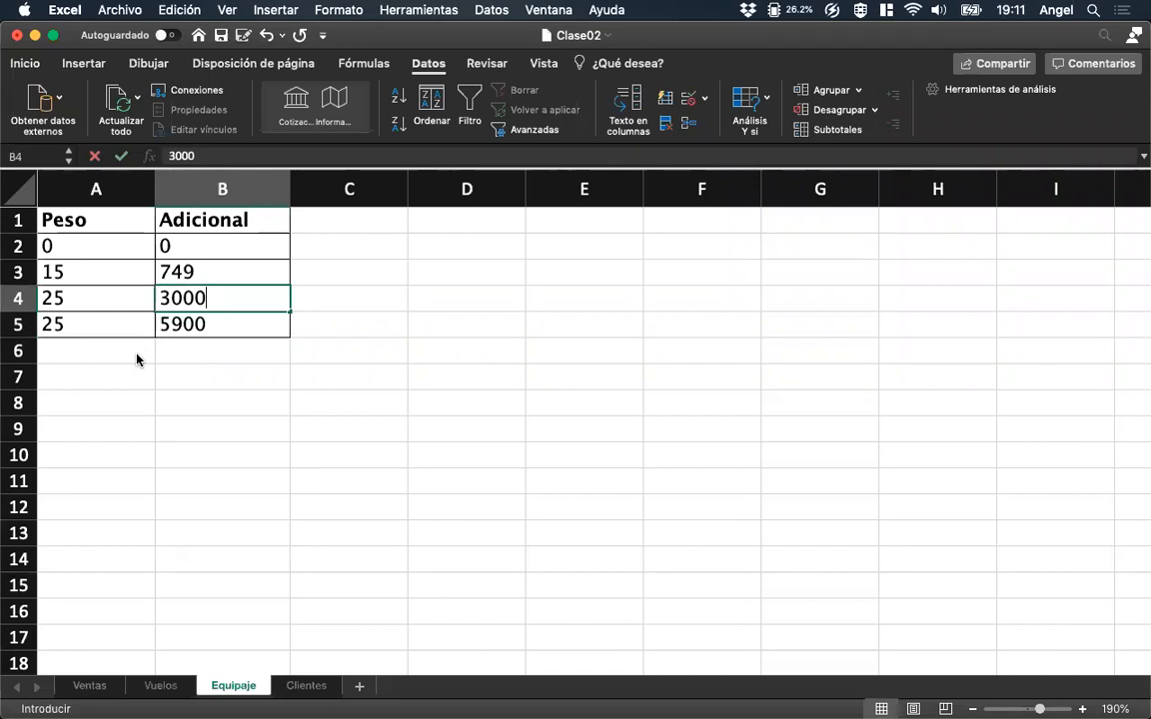
{"action": "key", "text": "Up"}
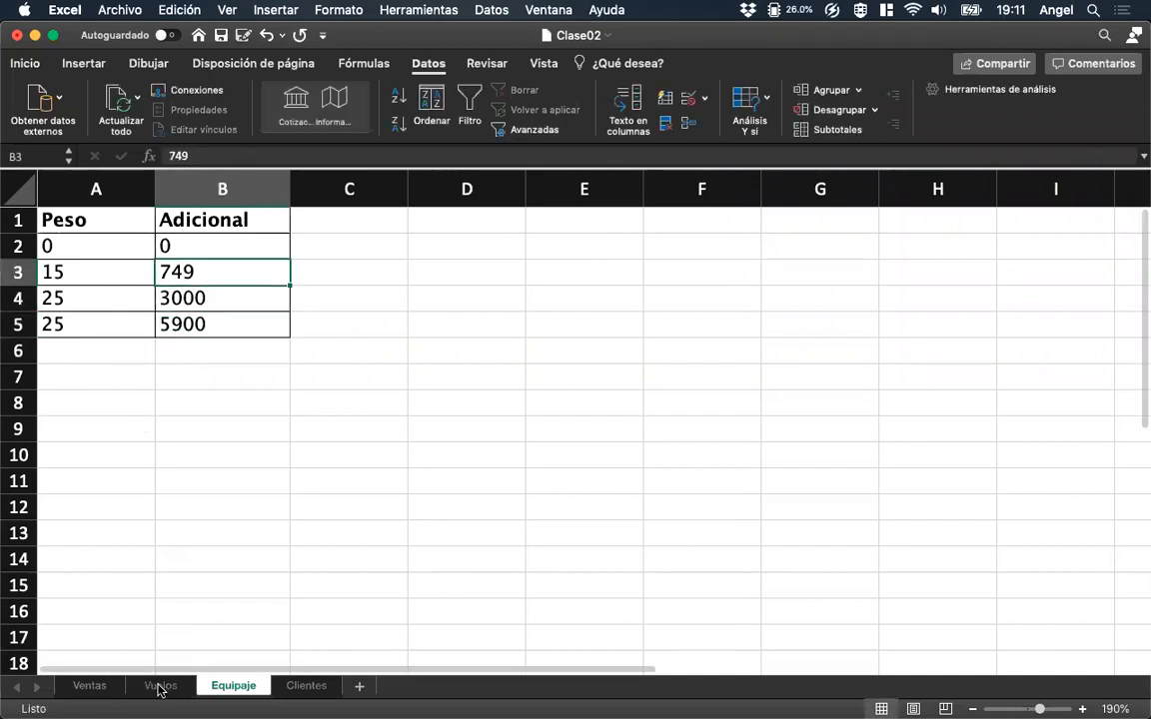
Set the last Peso threshold in A5 of the Equipaje sheet to 35.
{"action": "left_click", "coordinate": [90, 686]}
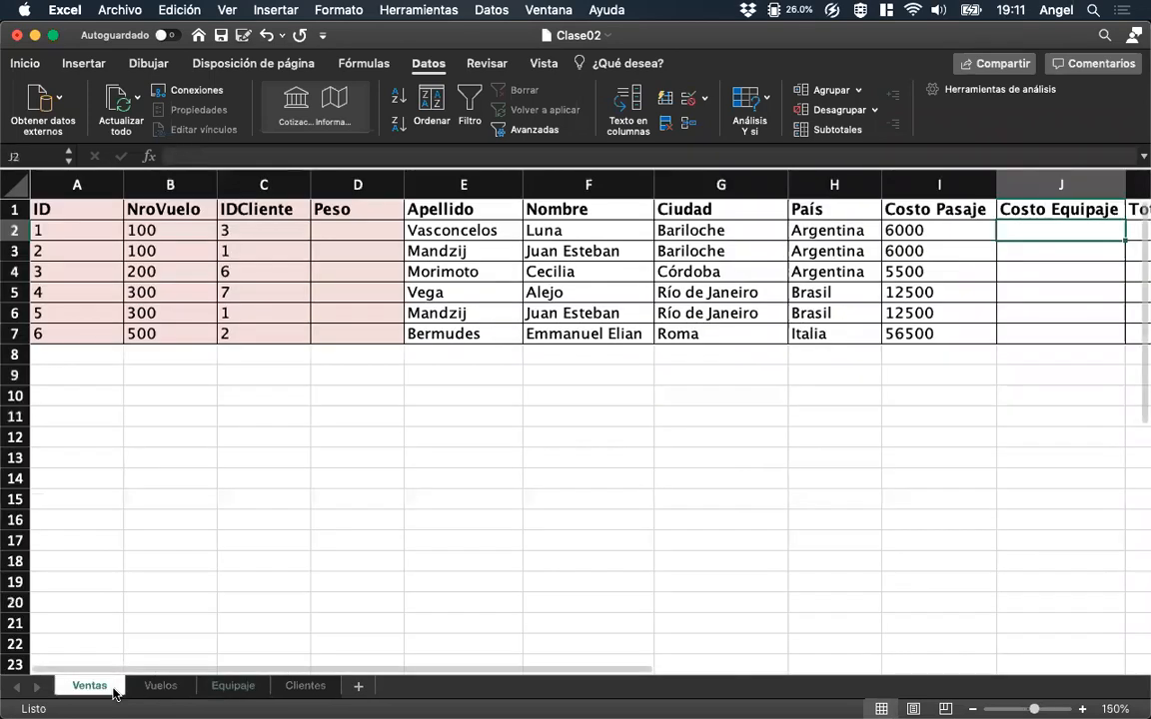
{"action": "left_click", "coordinate": [226, 687]}
{"action": "type", "text": "35"}
{"action": "key", "text": "Return"}
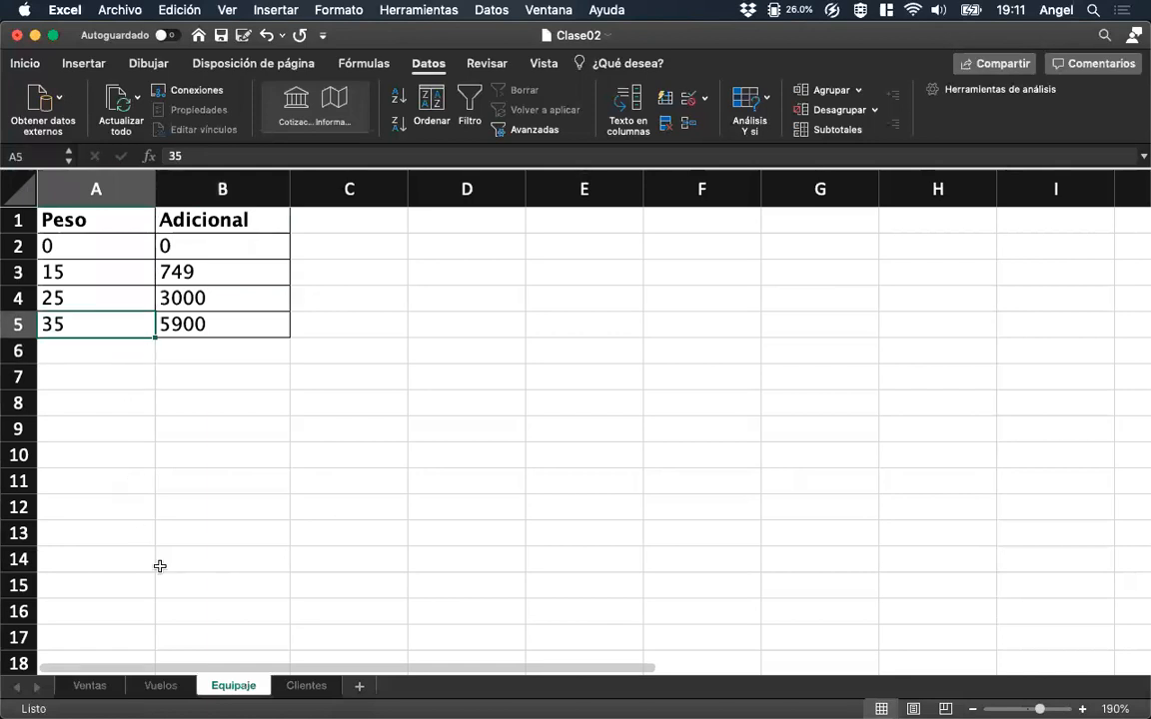
On the Ventas sheet, enter 12 as the Peso of the first sale and select its Costo Equipaje cell.
{"action": "left_click", "coordinate": [88, 687]}
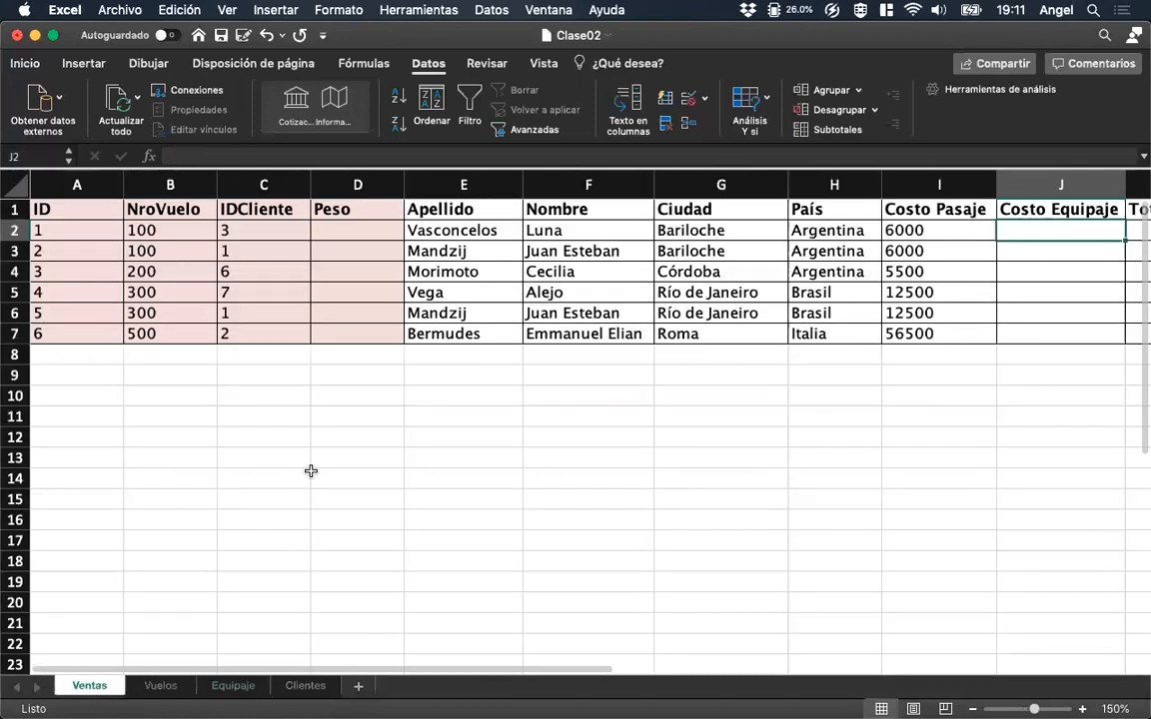
{"action": "left_click", "coordinate": [373, 237]}
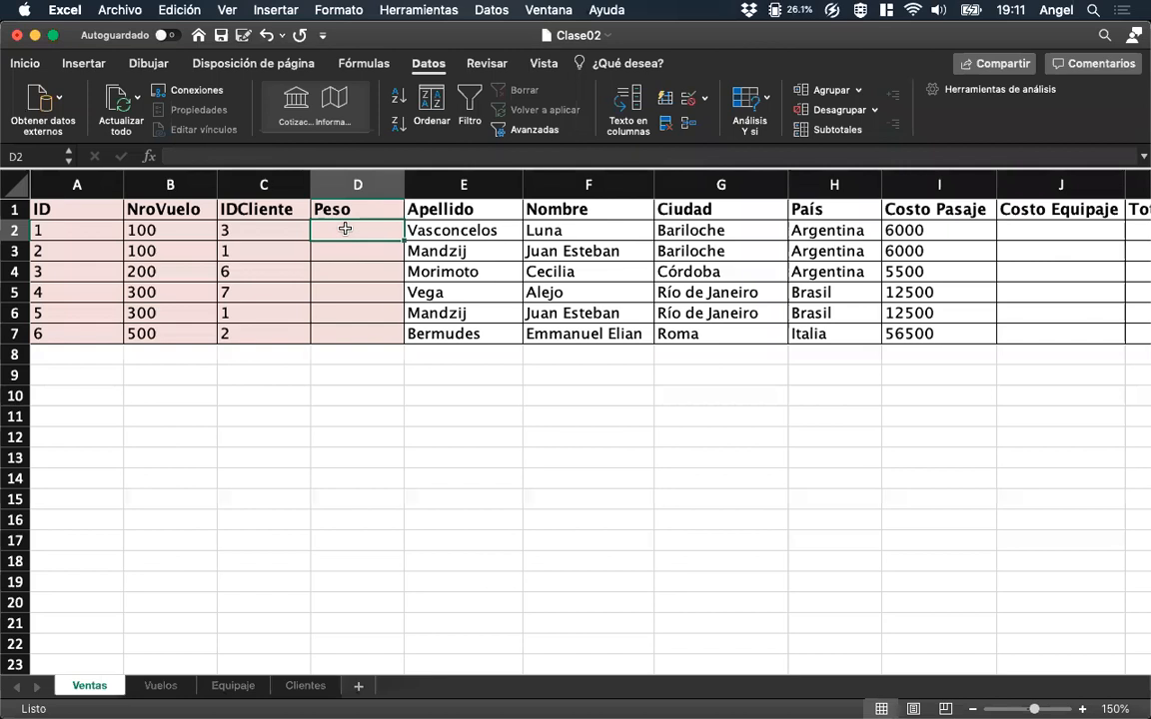
{"action": "type", "text": "12"}
{"action": "left_click", "coordinate": [1029, 233]}
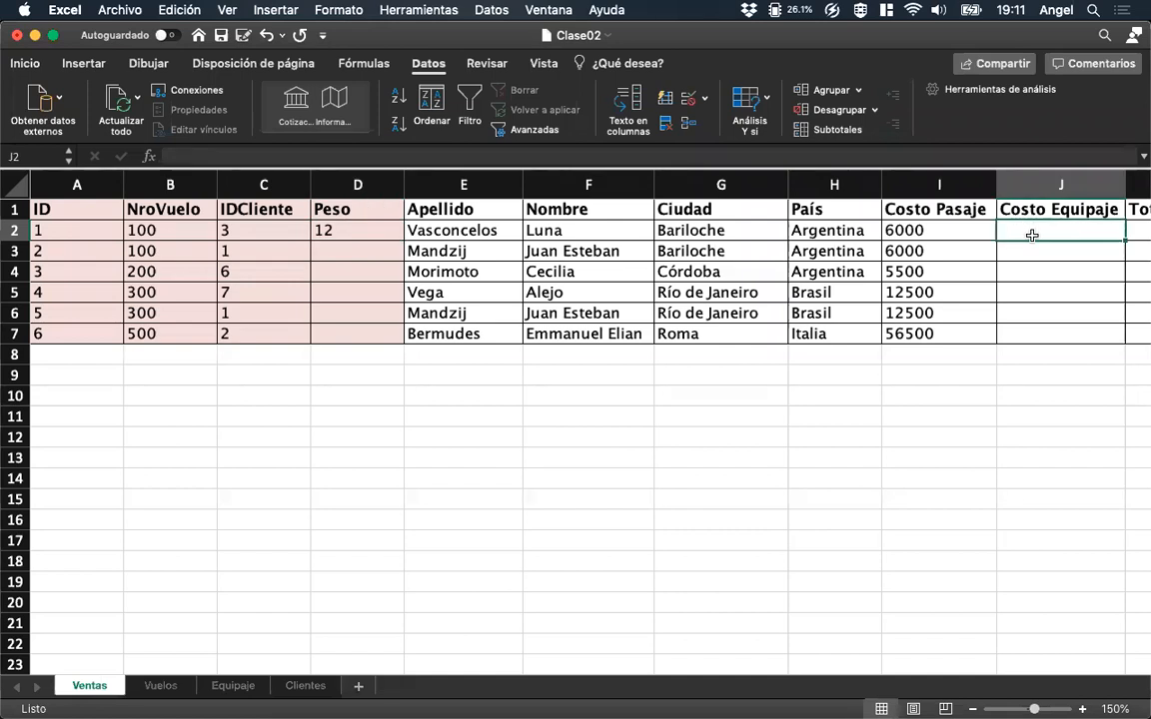
{"action": "type", "text": "="}
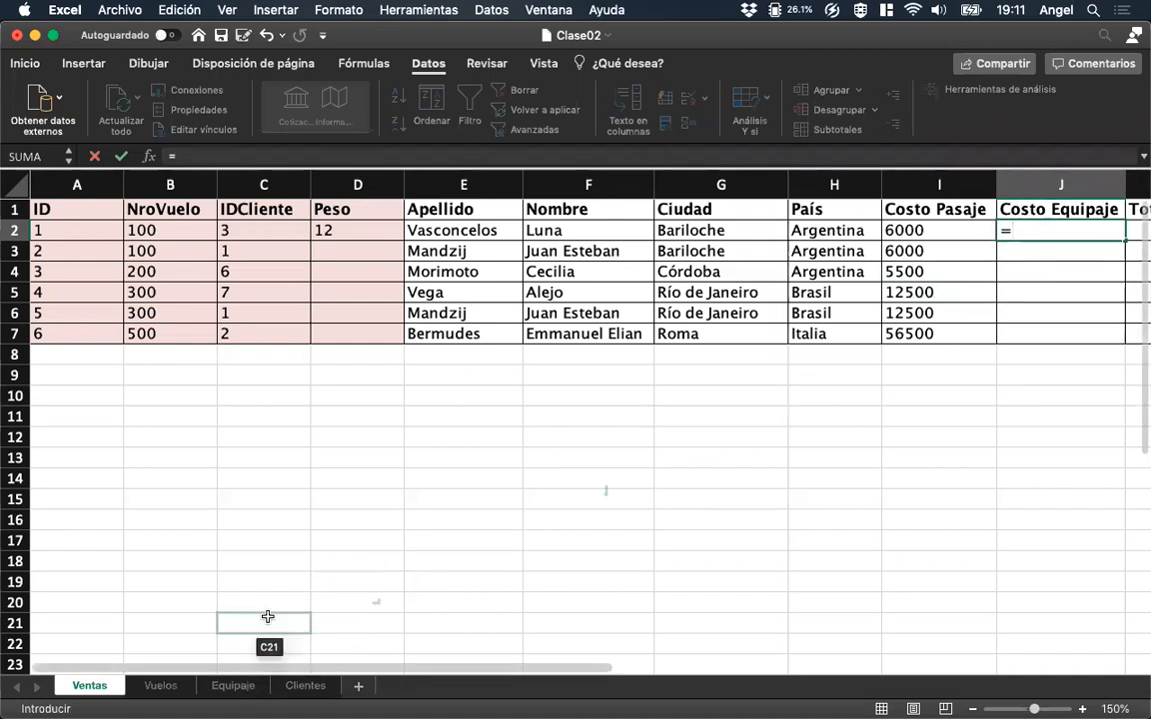
{"action": "left_click", "coordinate": [1042, 216]}
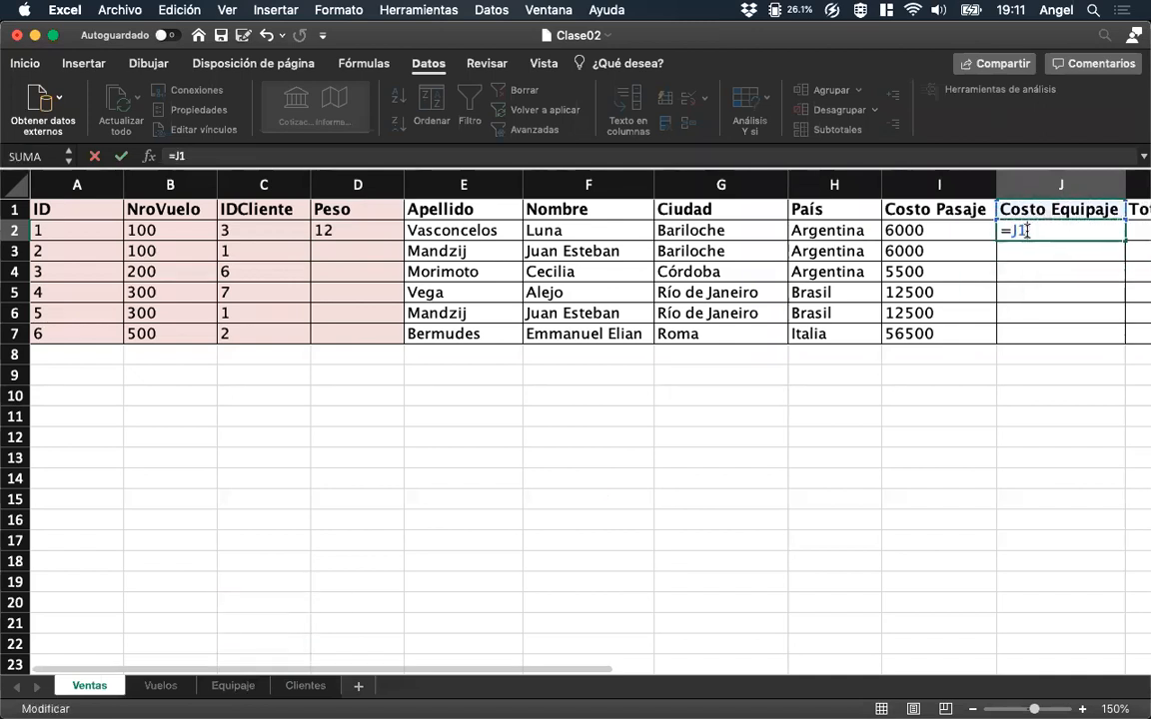
{"action": "key", "text": "BackSpace"}
{"action": "key", "text": "BackSpace"}
{"action": "key", "text": "BackSpace"}
{"action": "key", "text": "Escape"}
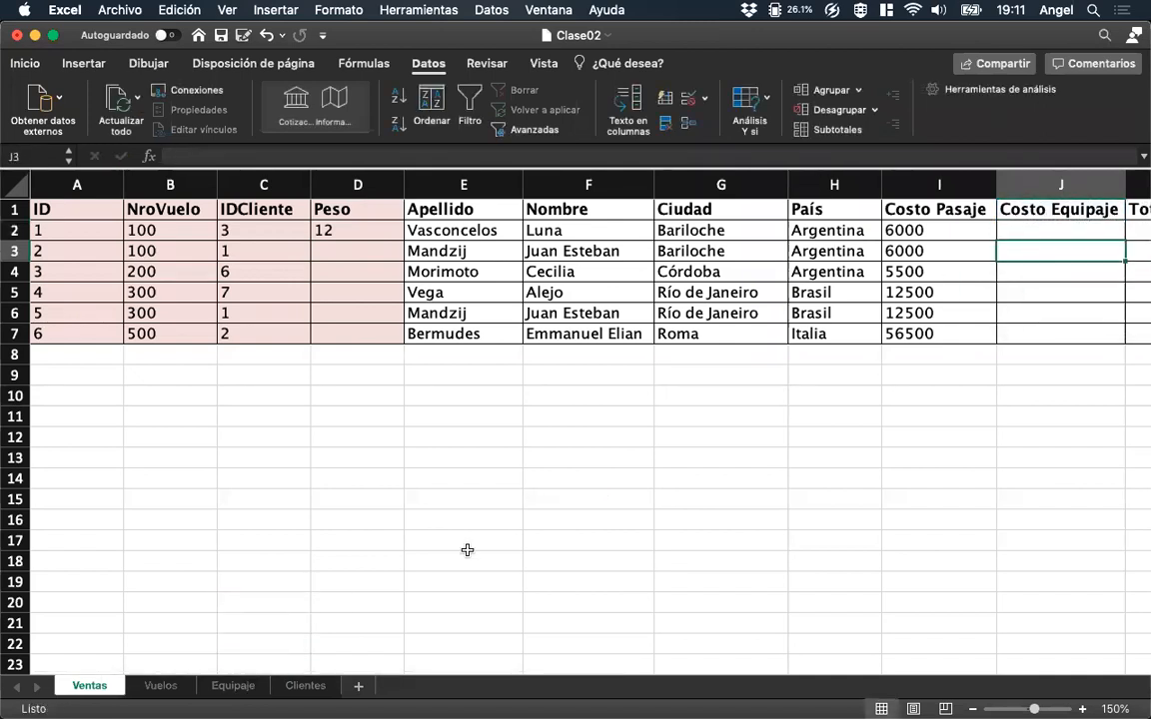
On the Equipaje sheet, name the range A1:B5 TABLA_PESOS.
{"action": "left_click", "coordinate": [229, 687]}
{"action": "left_click_drag", "start_coordinate": [84, 222], "coordinate": [187, 342]}
{"action": "left_click_drag", "start_coordinate": [90, 222], "coordinate": [210, 326]}
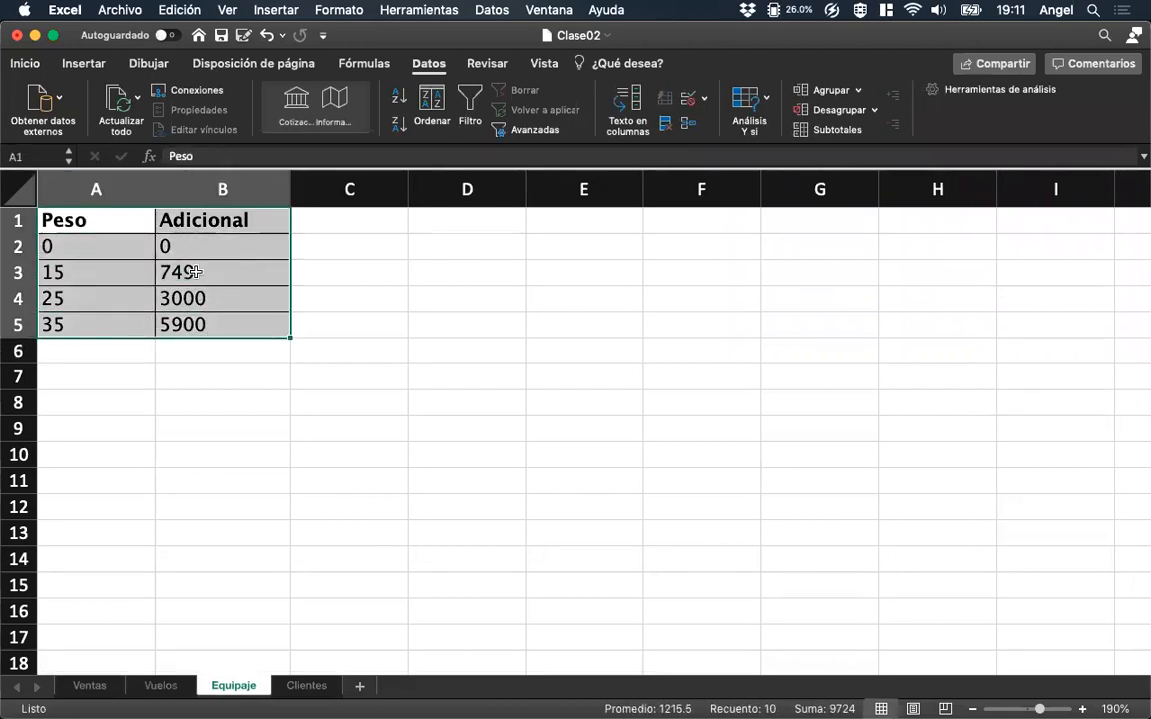
{"action": "left_click", "coordinate": [278, 12]}
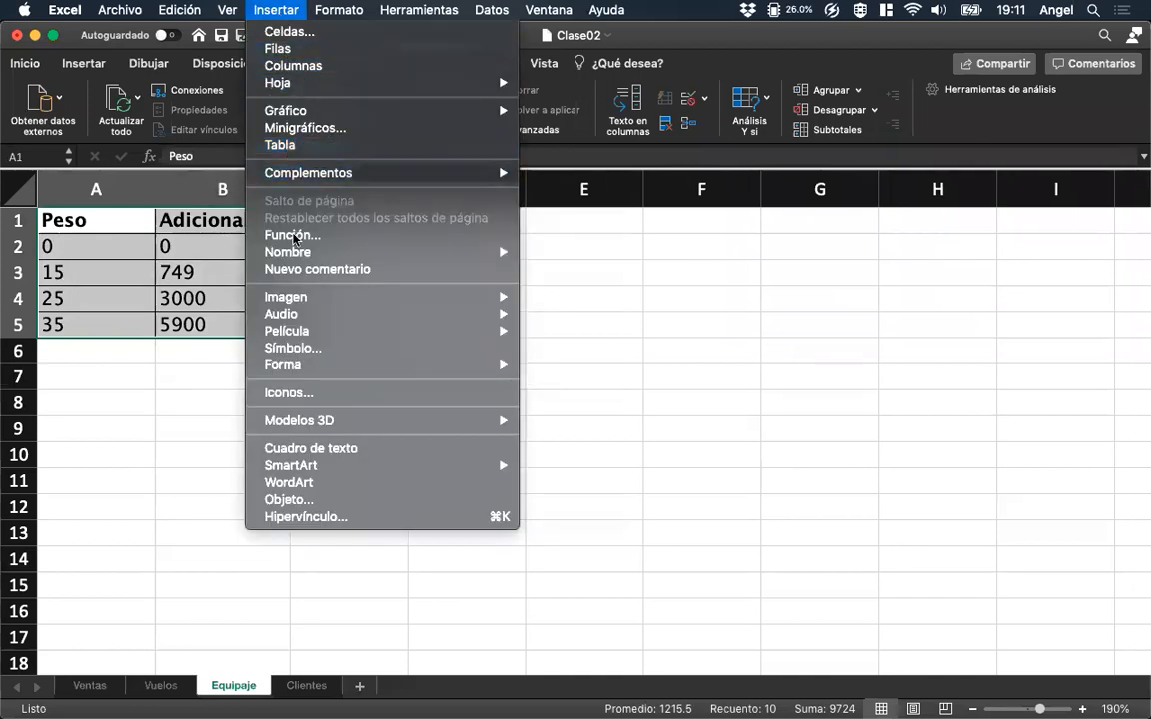
{"action": "mouse_move", "coordinate": [479, 252]}
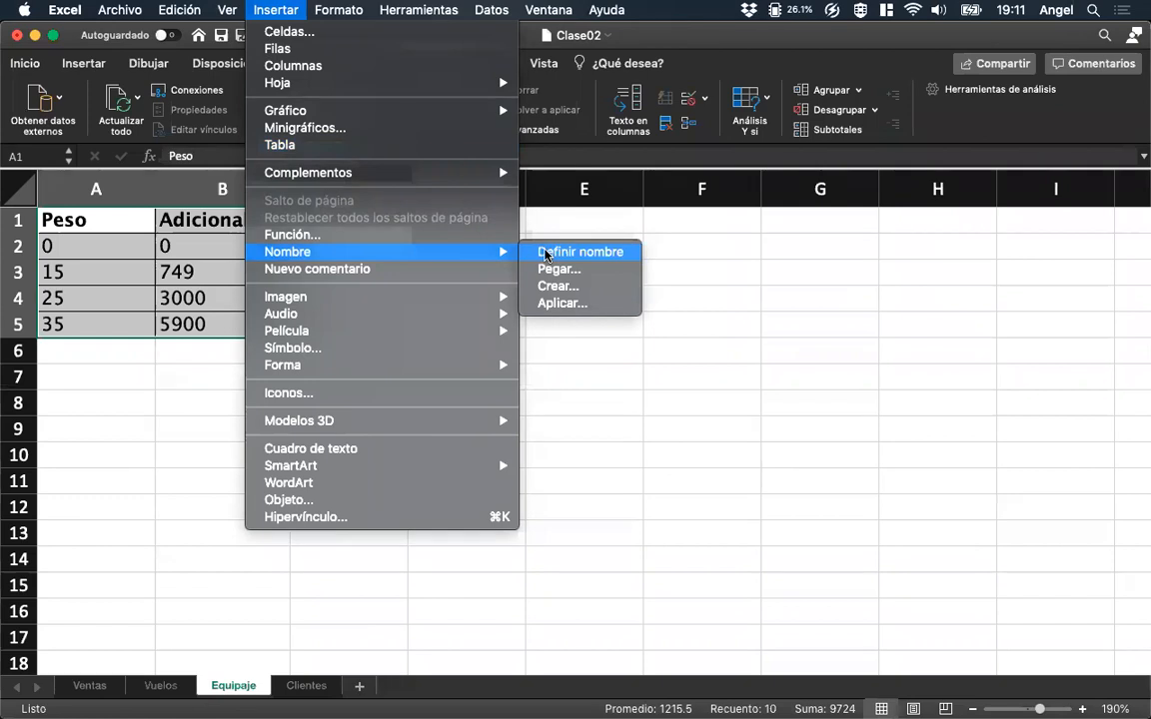
{"action": "left_click", "coordinate": [27, 157]}
{"action": "left_click", "coordinate": [37, 157]}
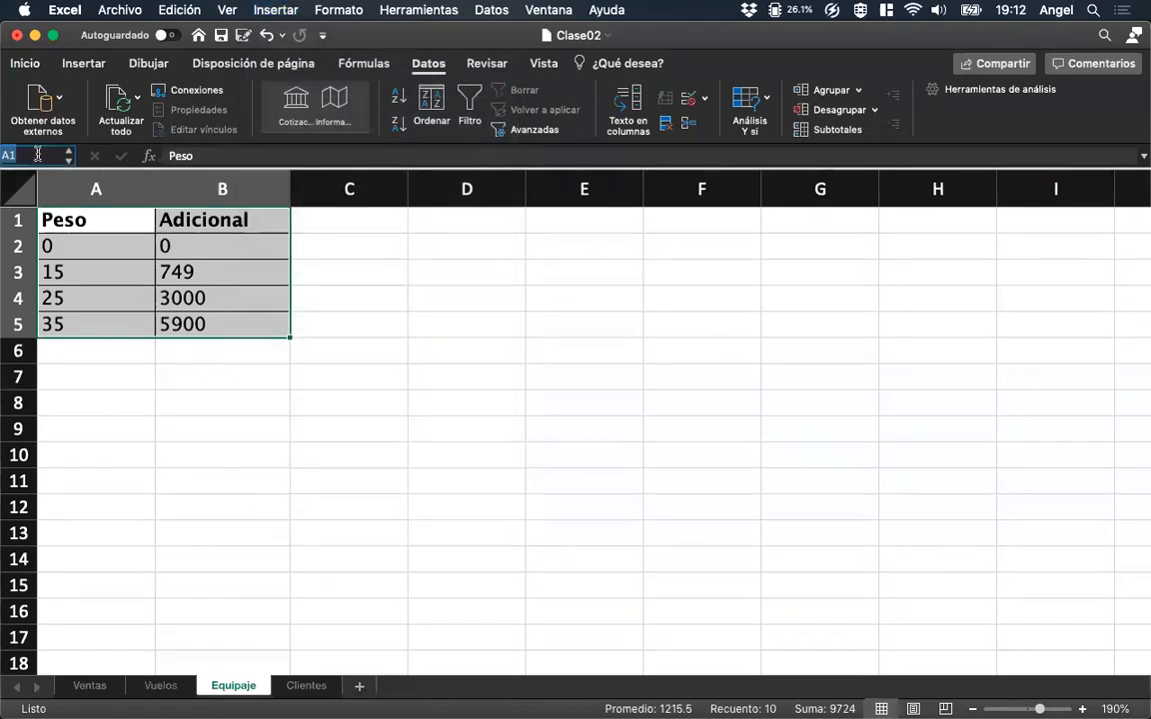
{"action": "type", "text": "TA"}
{"action": "type", "text": "BLA_PESOS"}
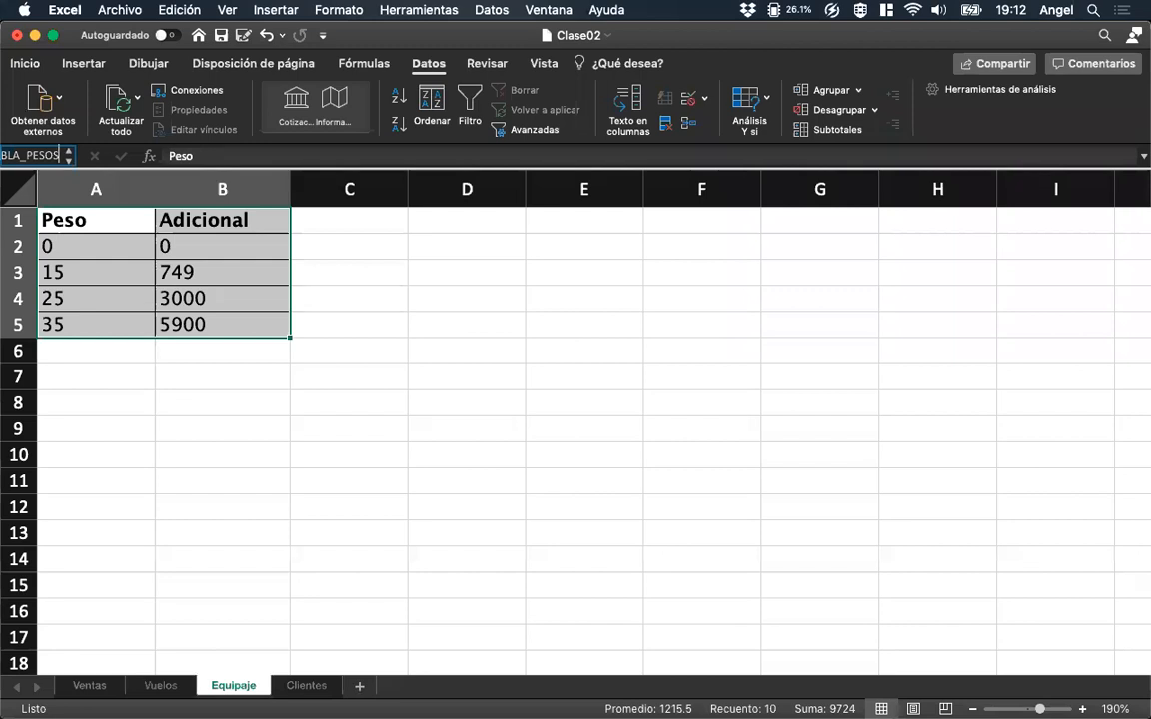
{"action": "key", "text": "Return"}
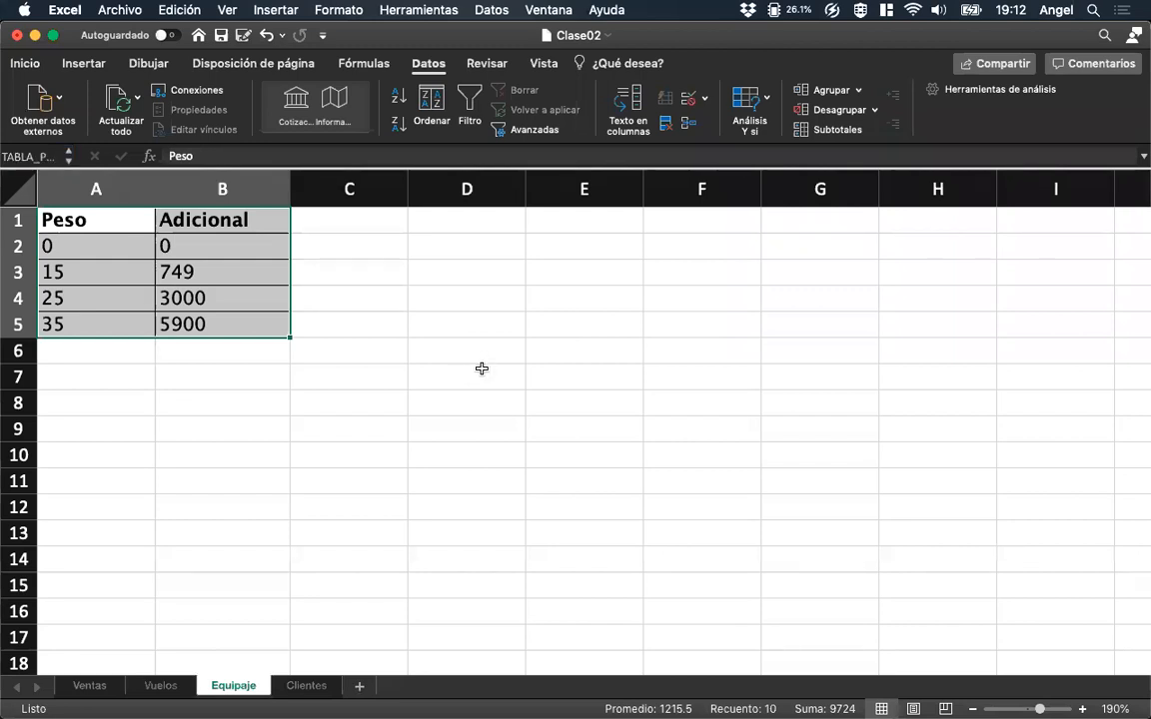
Check the workbook's list of defined names from the Equipaje sheet for the weight table's name.
{"action": "left_click", "coordinate": [240, 398]}
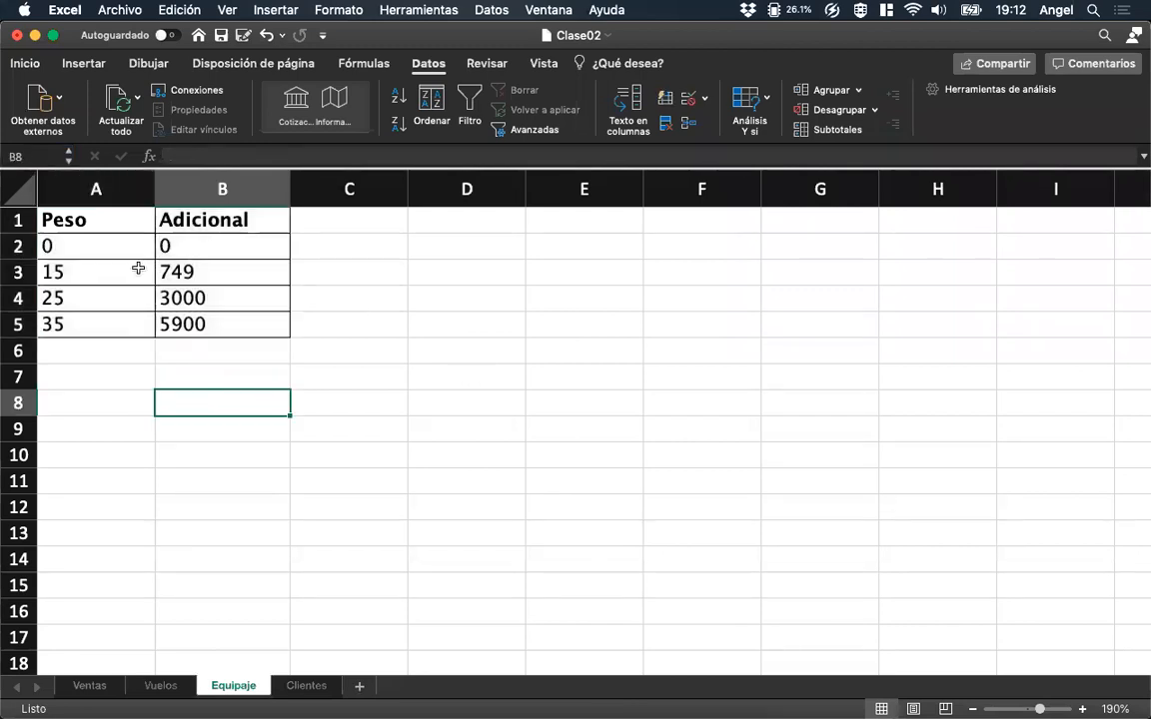
{"action": "left_click", "coordinate": [95, 351]}
{"action": "left_click_drag", "start_coordinate": [90, 222], "coordinate": [235, 362]}
{"action": "left_click", "coordinate": [287, 14]}
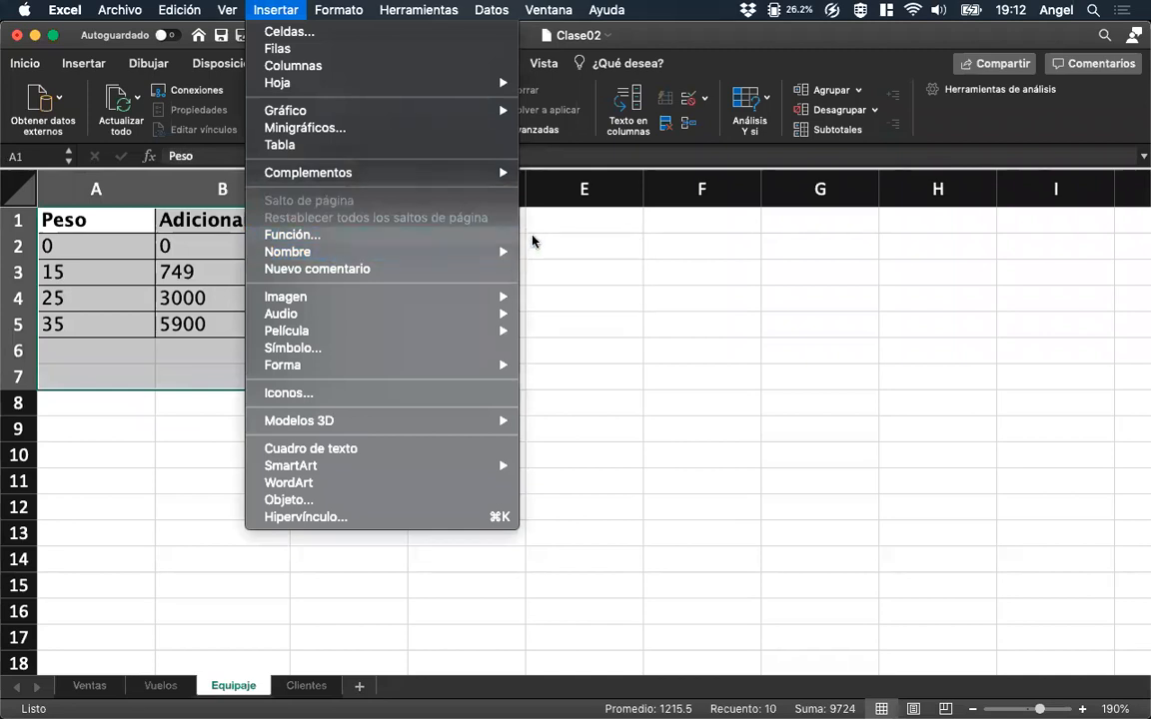
{"action": "left_click", "coordinate": [135, 225]}
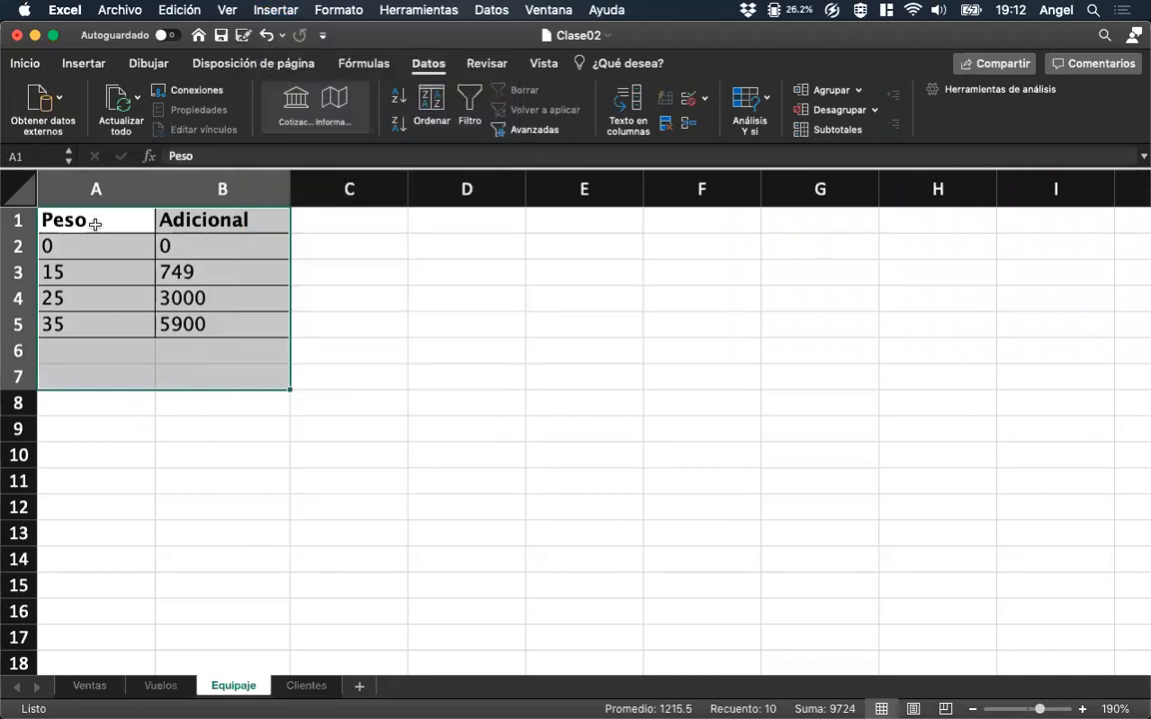
{"action": "left_click", "coordinate": [92, 221]}
{"action": "left_click", "coordinate": [68, 157]}
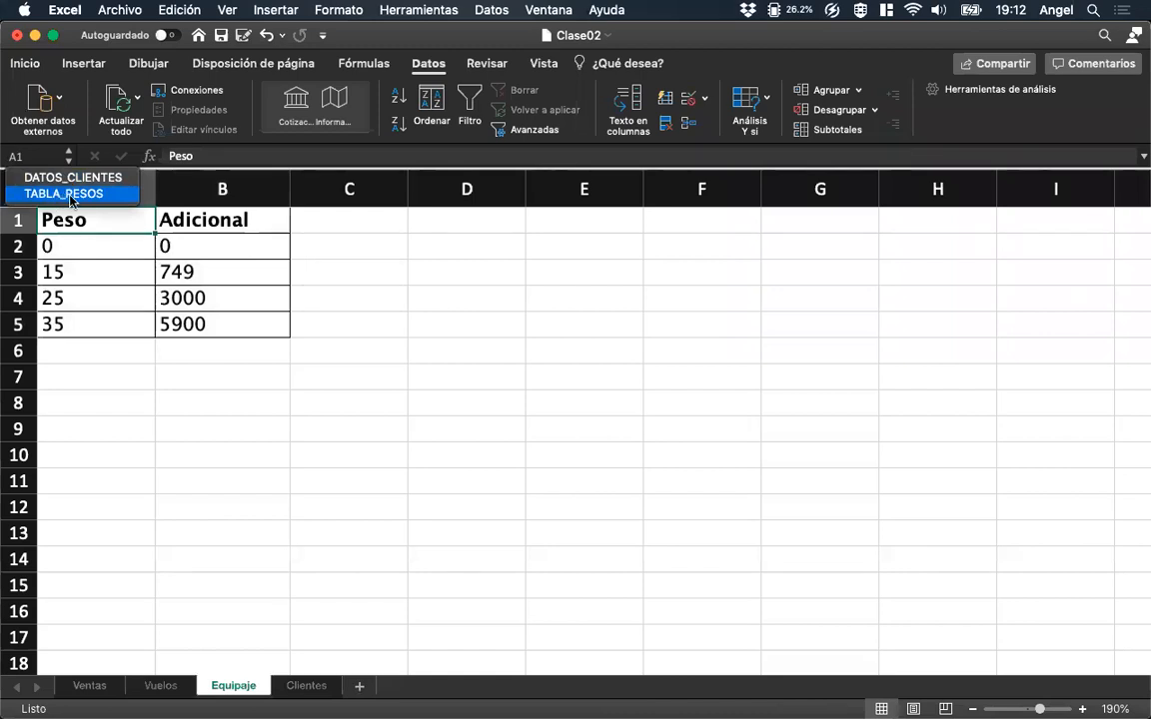
{"action": "left_click", "coordinate": [103, 687]}
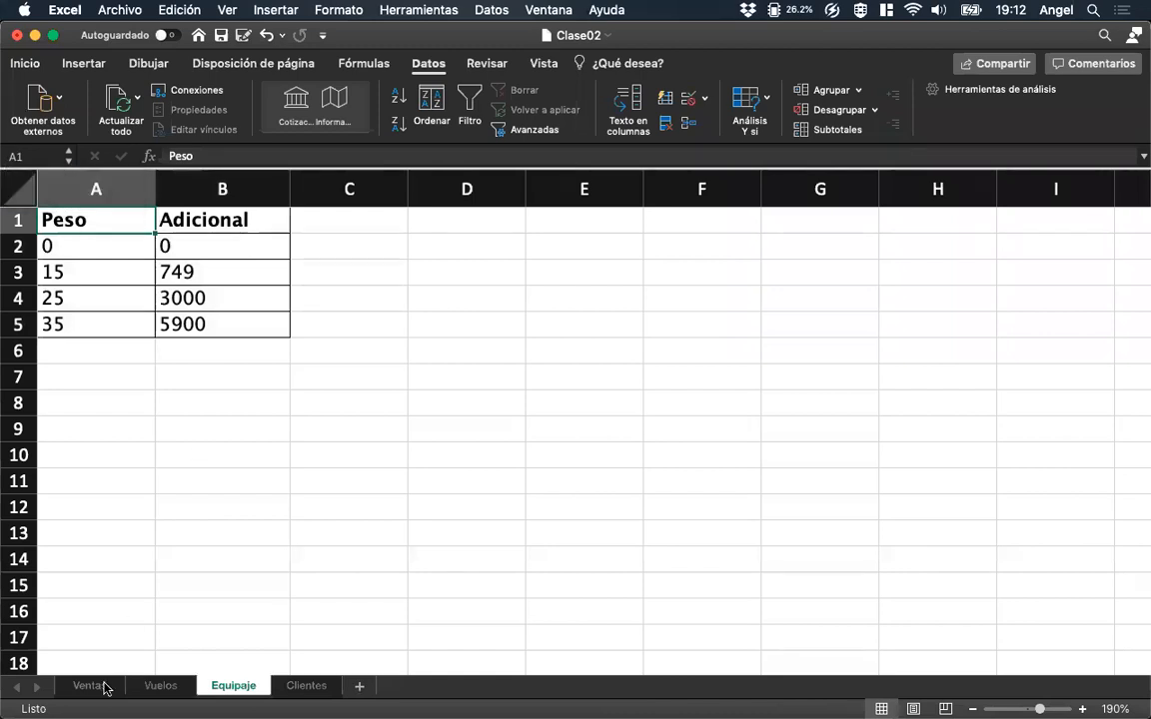
On the Ventas sheet, start a BUSCARV formula in J2 with lookup value D2, table TABLA_PESOS and column index 2.
{"action": "left_click", "coordinate": [103, 687]}
{"action": "left_click", "coordinate": [1004, 230]}
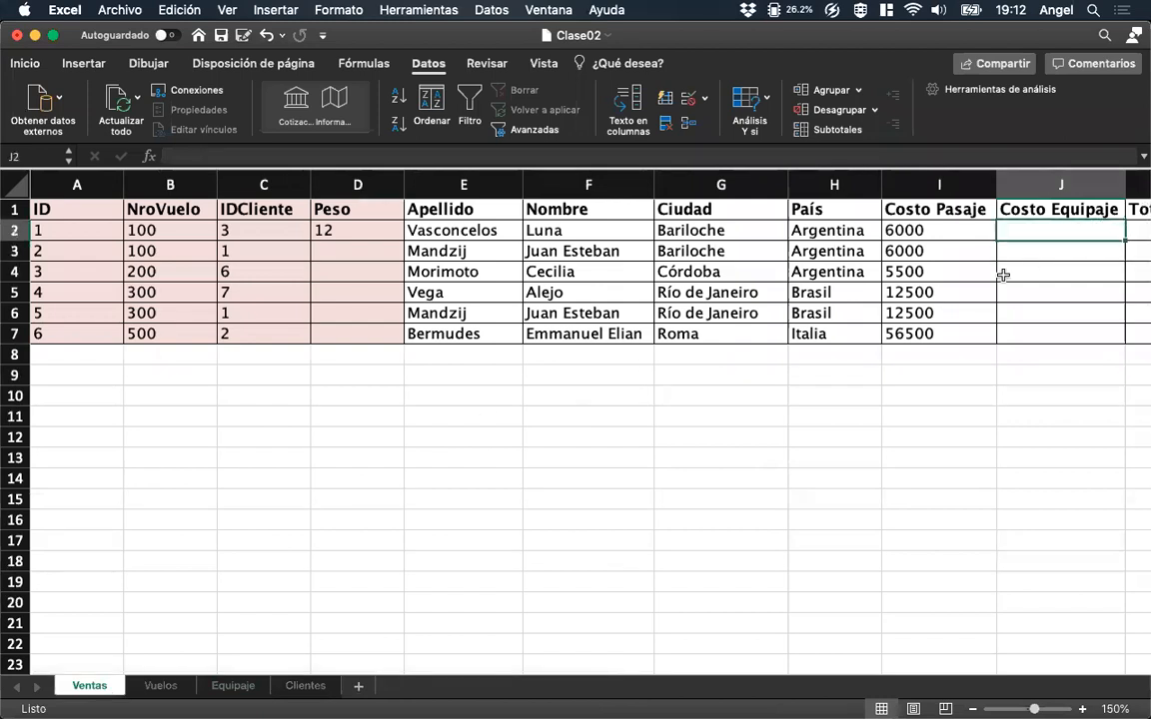
{"action": "type", "text": "=bus"}
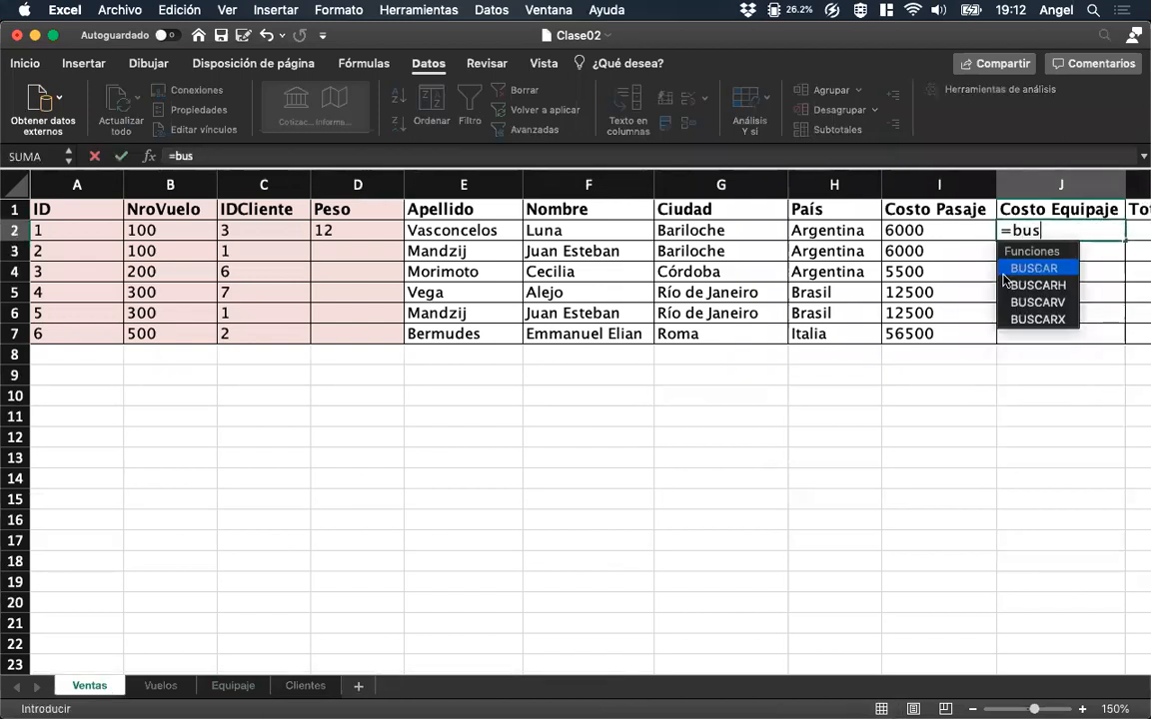
{"action": "type", "text": "carv("}
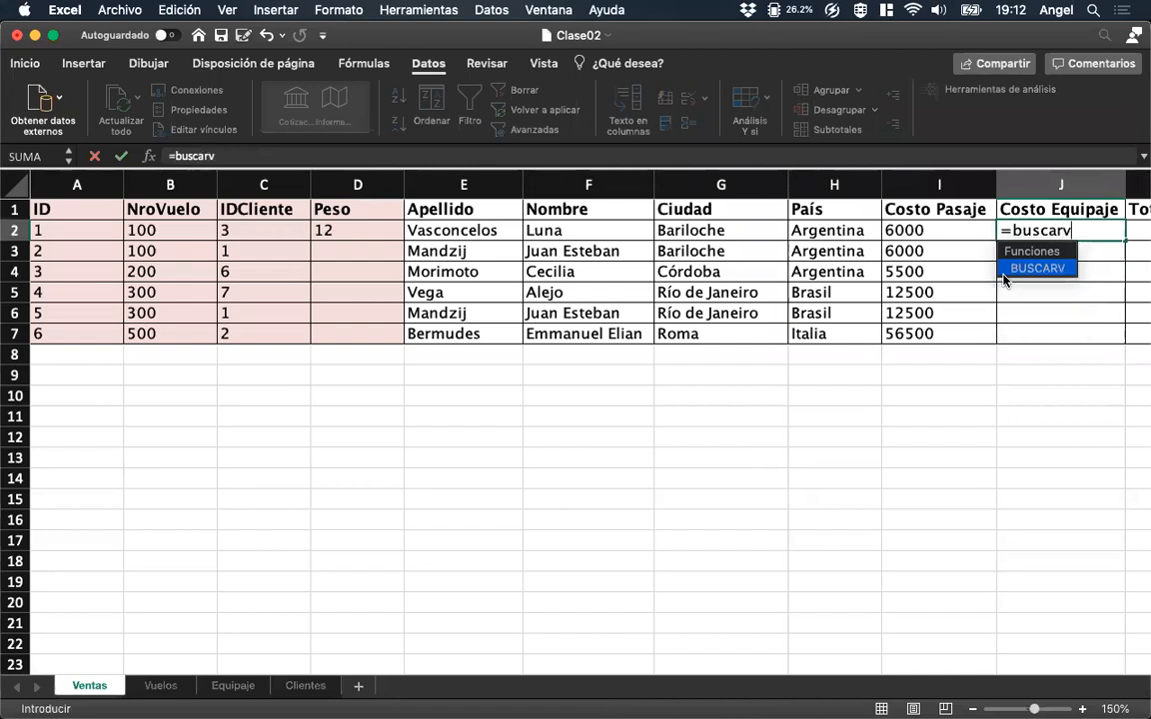
{"action": "left_click", "coordinate": [342, 228]}
{"action": "type", "text": ", TABLA_P"}
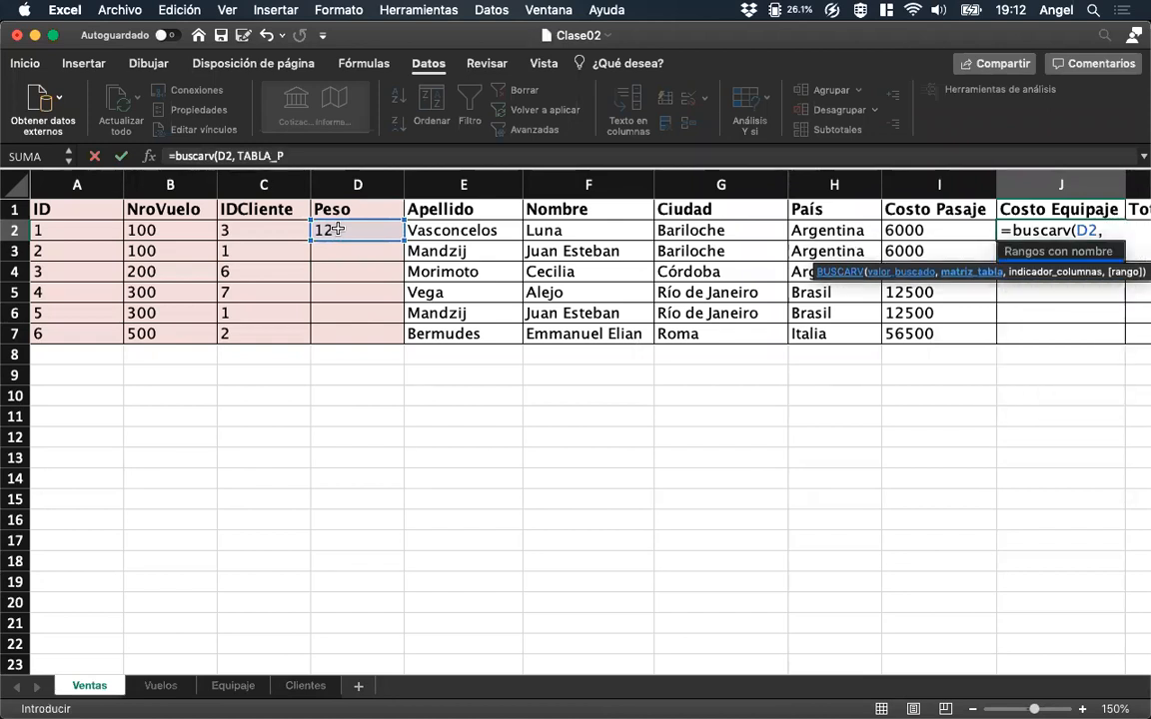
{"action": "type", "text": "ESOS,"}
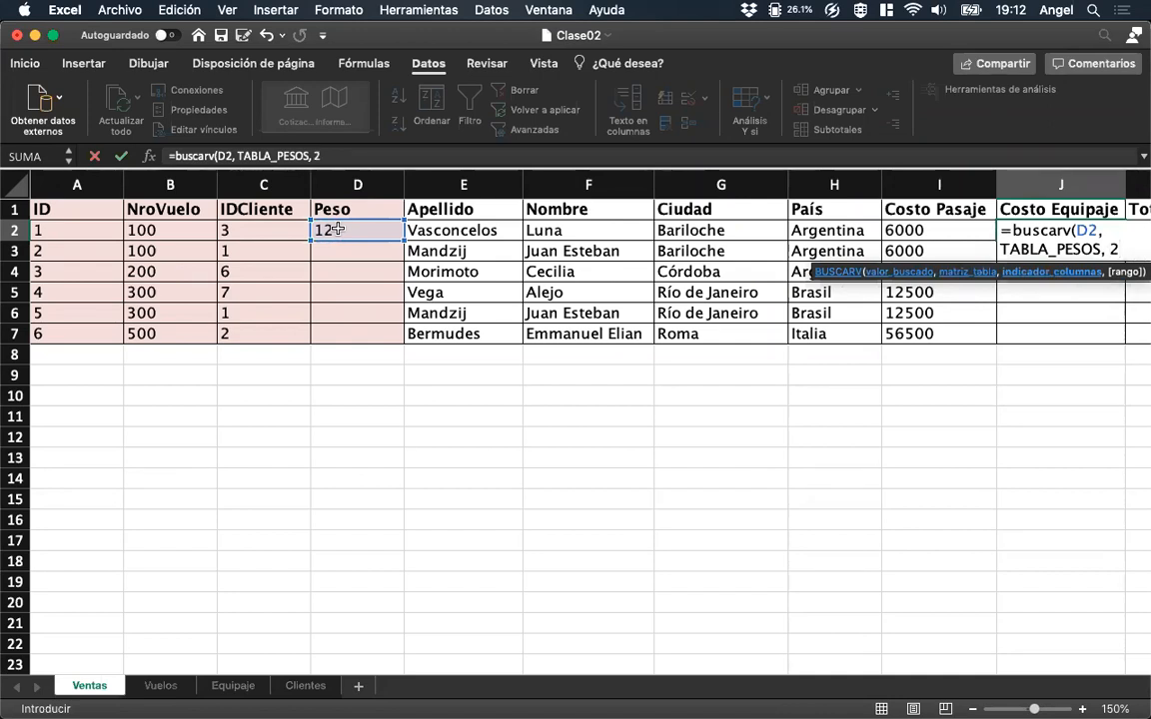
{"action": "type", "text": " 2, "}
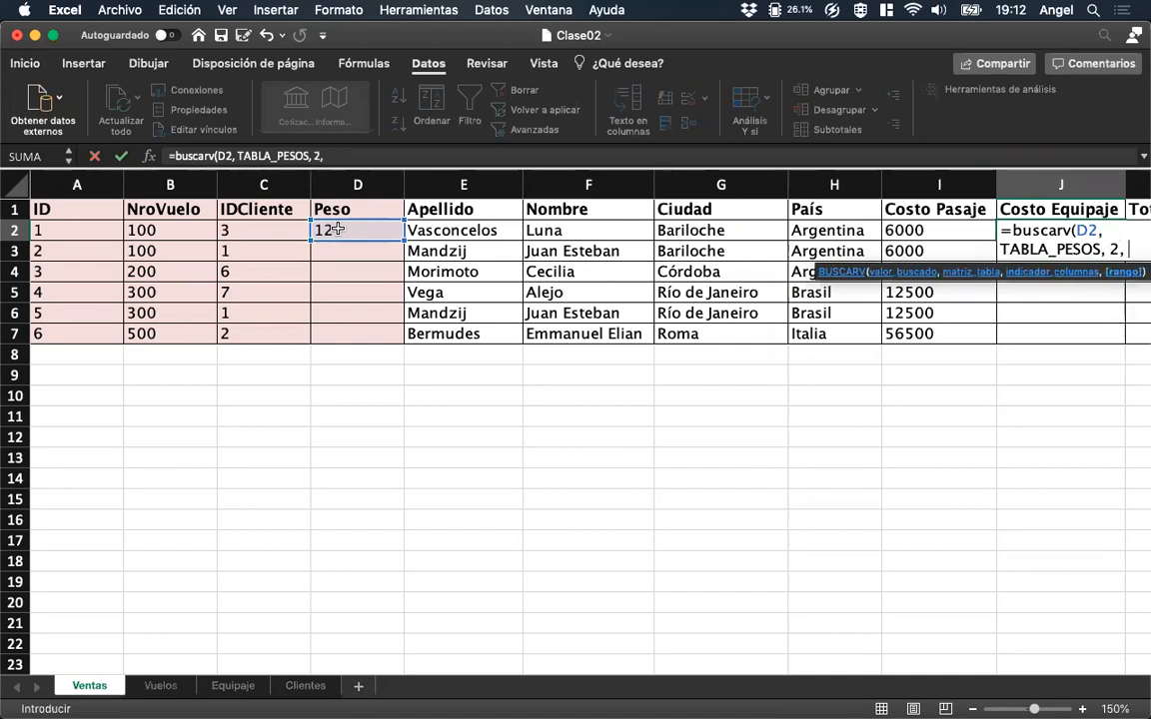
{"action": "type", "text": "FAL"}
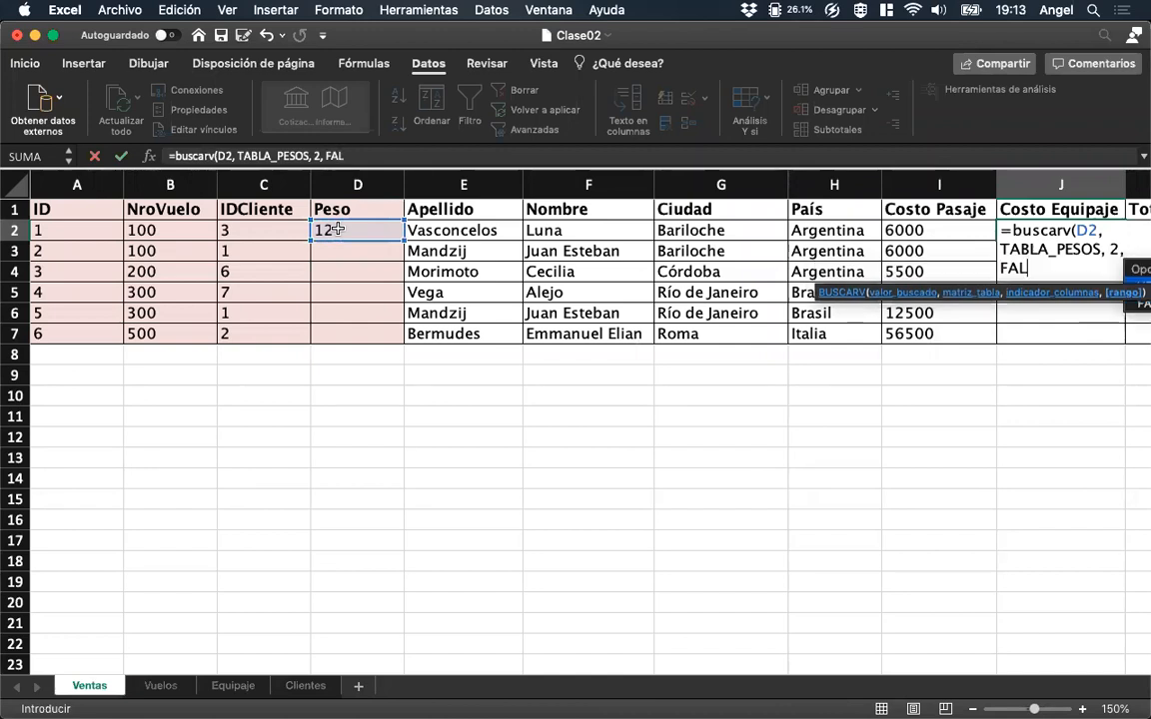
{"action": "type", "text": "SO"}
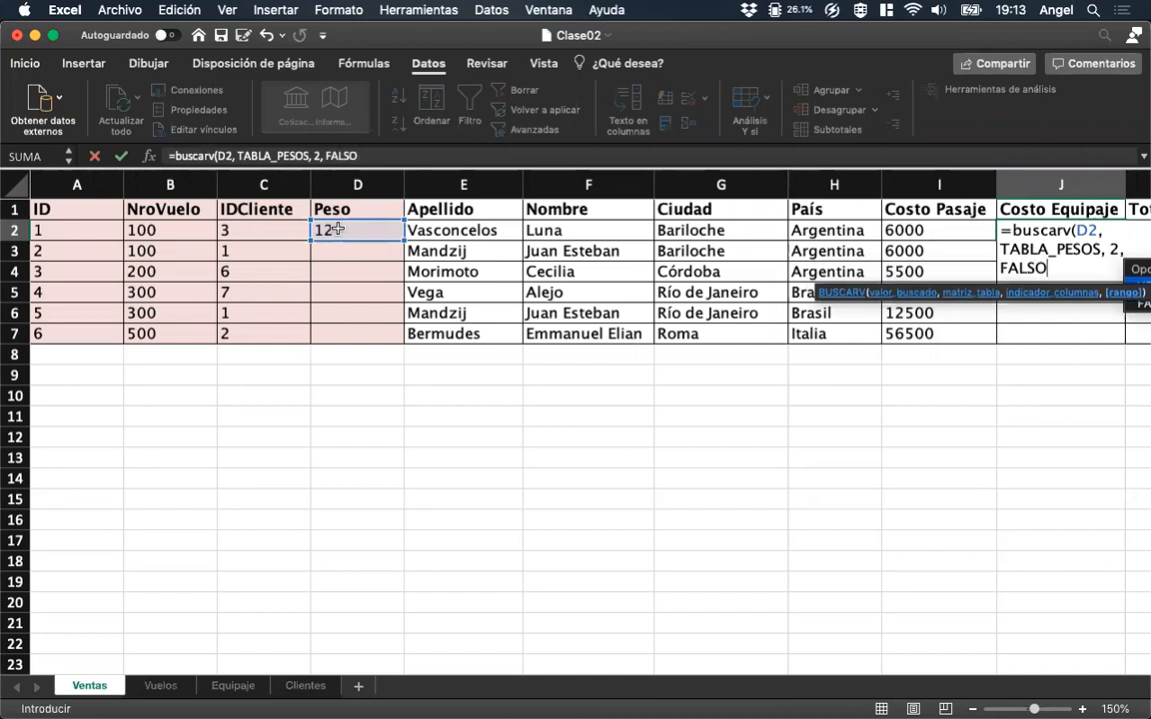
Complete the BUSCARV formula in J2 with VERDADERO as its range argument for approximate matching.
{"action": "double_click", "coordinate": [1136, 281]}
{"action": "left_click", "coordinate": [463, 157]}
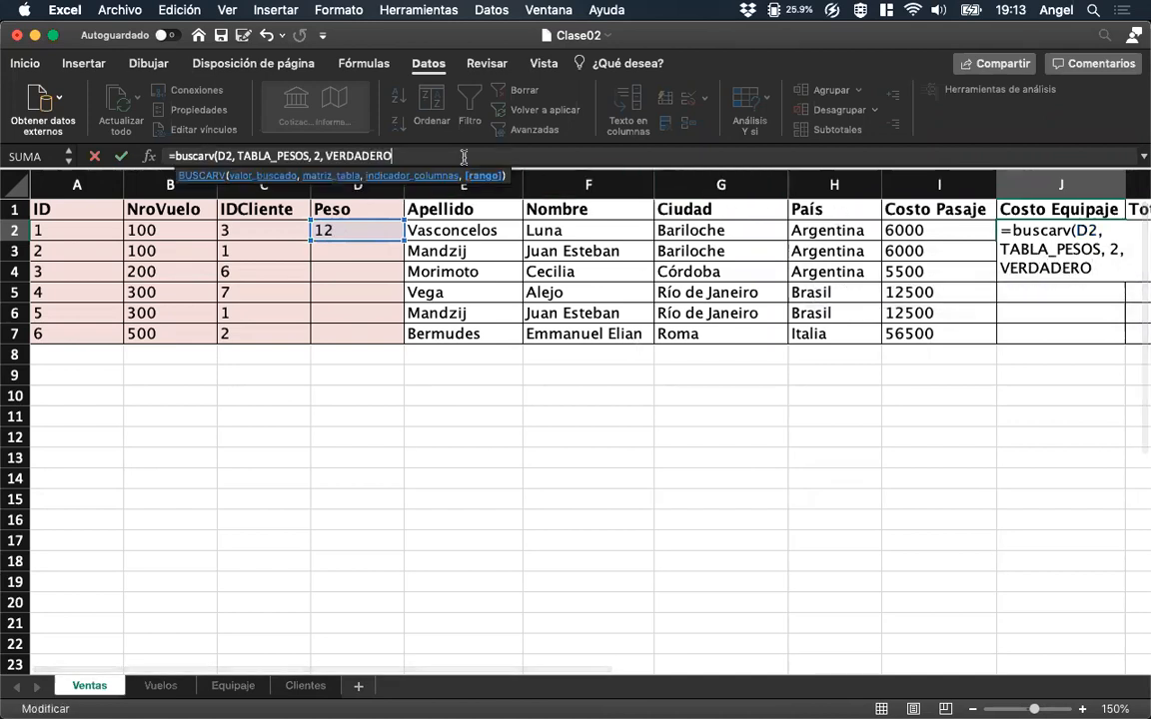
{"action": "type", "text": ")"}
{"action": "key", "text": "Return"}
{"action": "key", "text": "Up"}
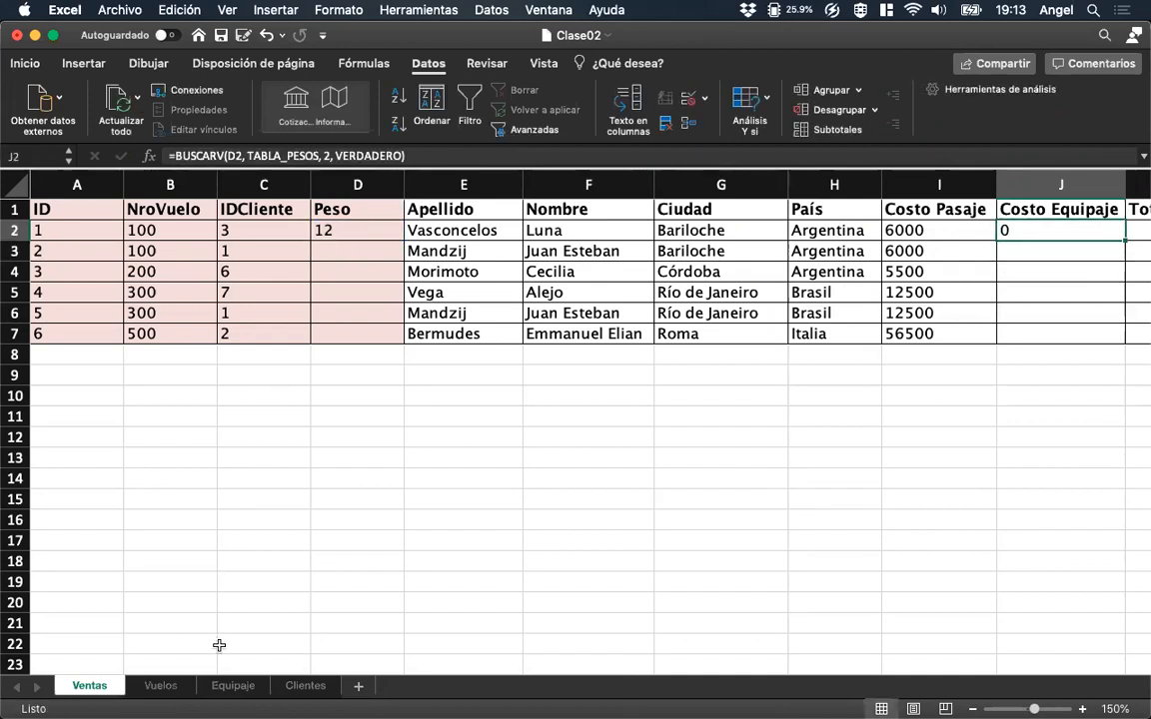
Review the Equipaje table and test the Costo Equipaje formula with 16 and 15 as the first sale's Peso.
{"action": "left_click", "coordinate": [229, 688]}
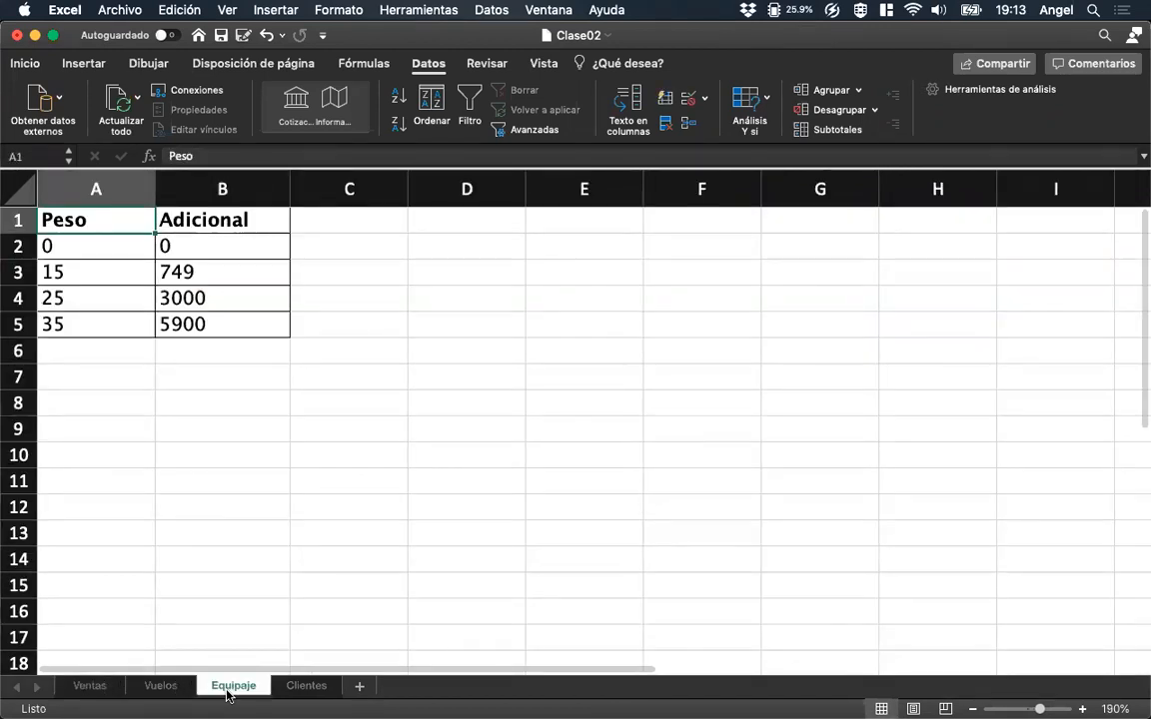
{"action": "left_click", "coordinate": [100, 687]}
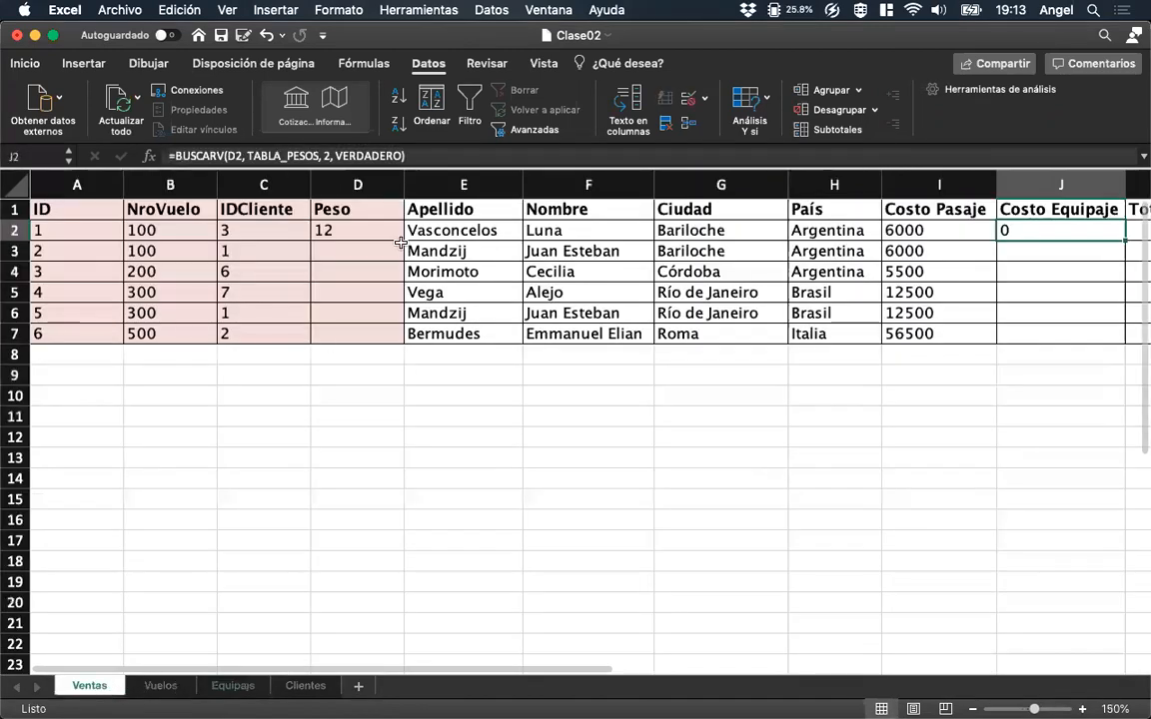
{"action": "left_click", "coordinate": [369, 232]}
{"action": "type", "text": "16"}
{"action": "key", "text": "Return"}
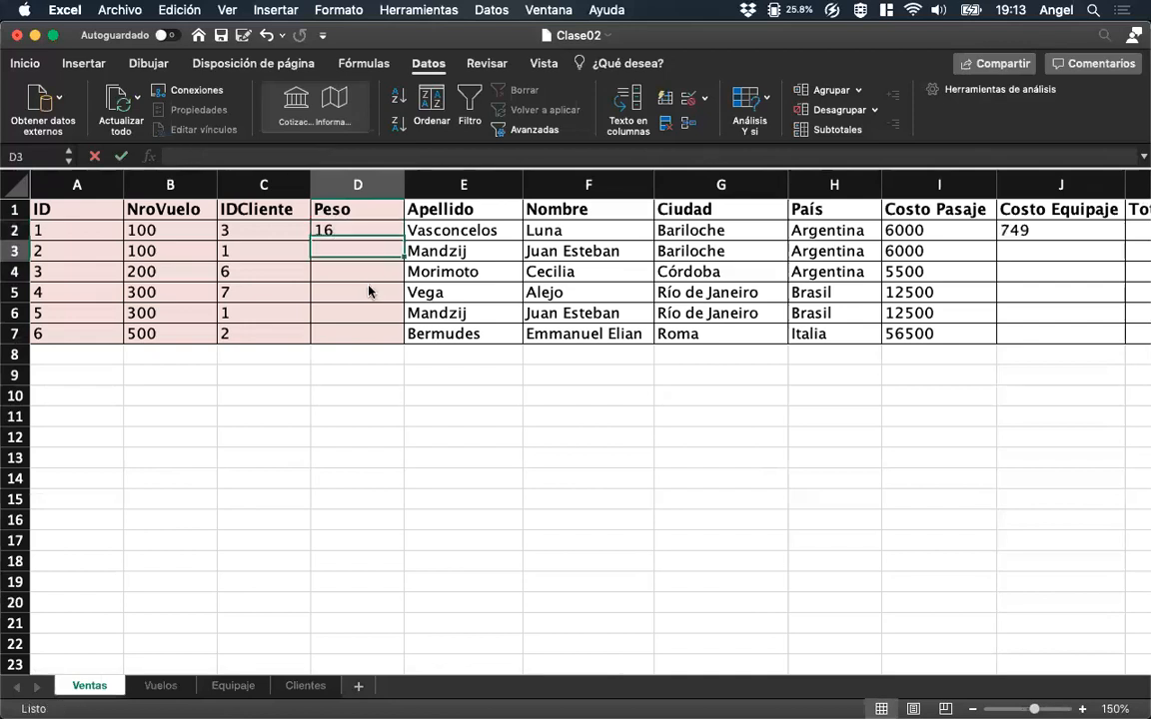
{"action": "key", "text": "Up"}
{"action": "type", "text": "15"}
{"action": "key", "text": "ctrl+Return"}
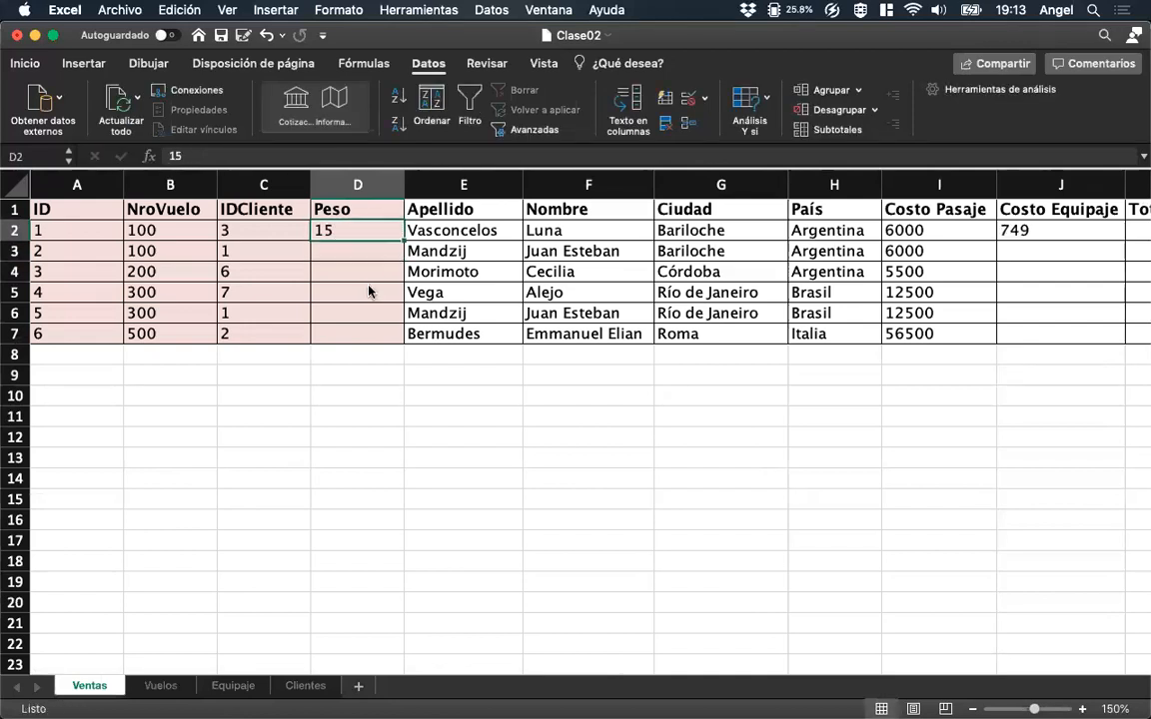
Test values below the 15 threshold in D2, using 14 and 14.9, and inspect the Costo Equipaje cell.
{"action": "type", "text": "14"}
{"action": "key", "text": "Return"}
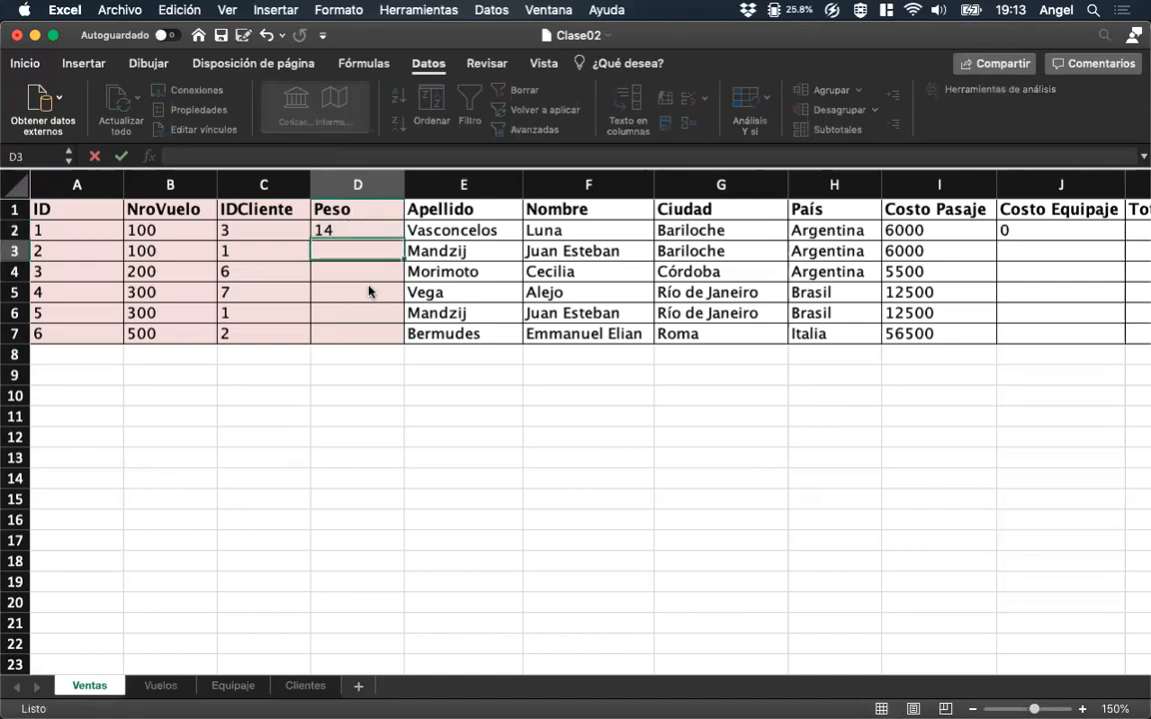
{"action": "key", "text": "Up"}
{"action": "type", "text": "14.0"}
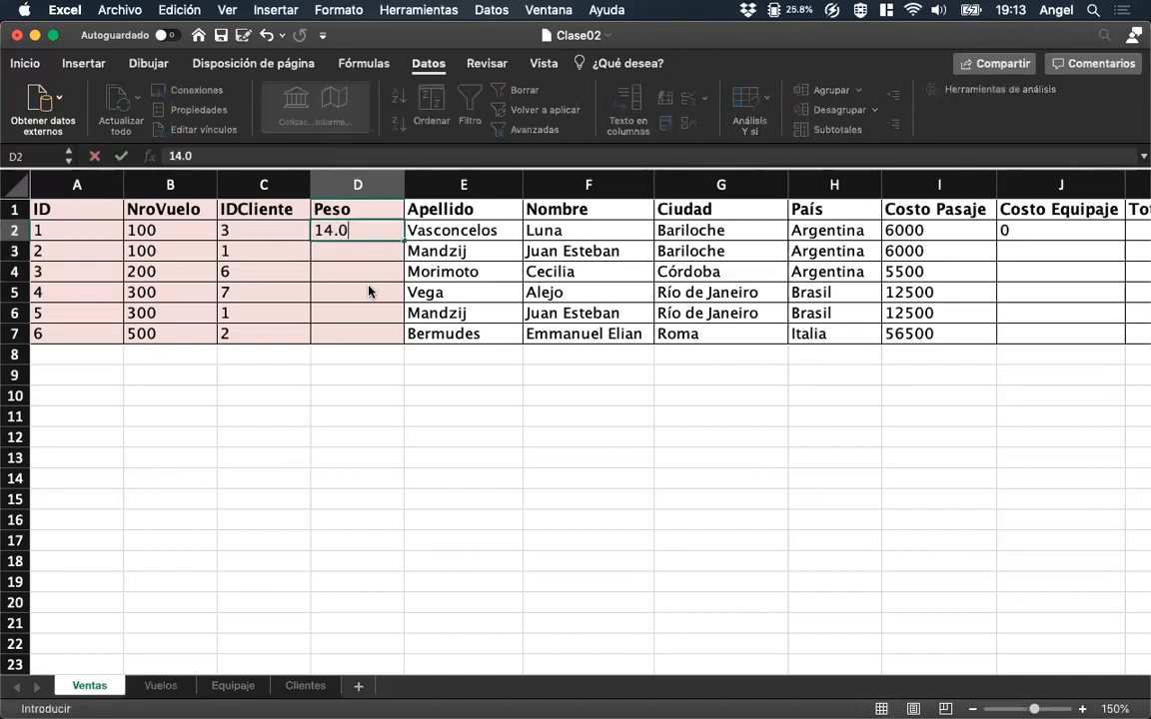
{"action": "key", "text": "BackSpace"}
{"action": "type", "text": "9"}
{"action": "key", "text": "ctrl+Return"}
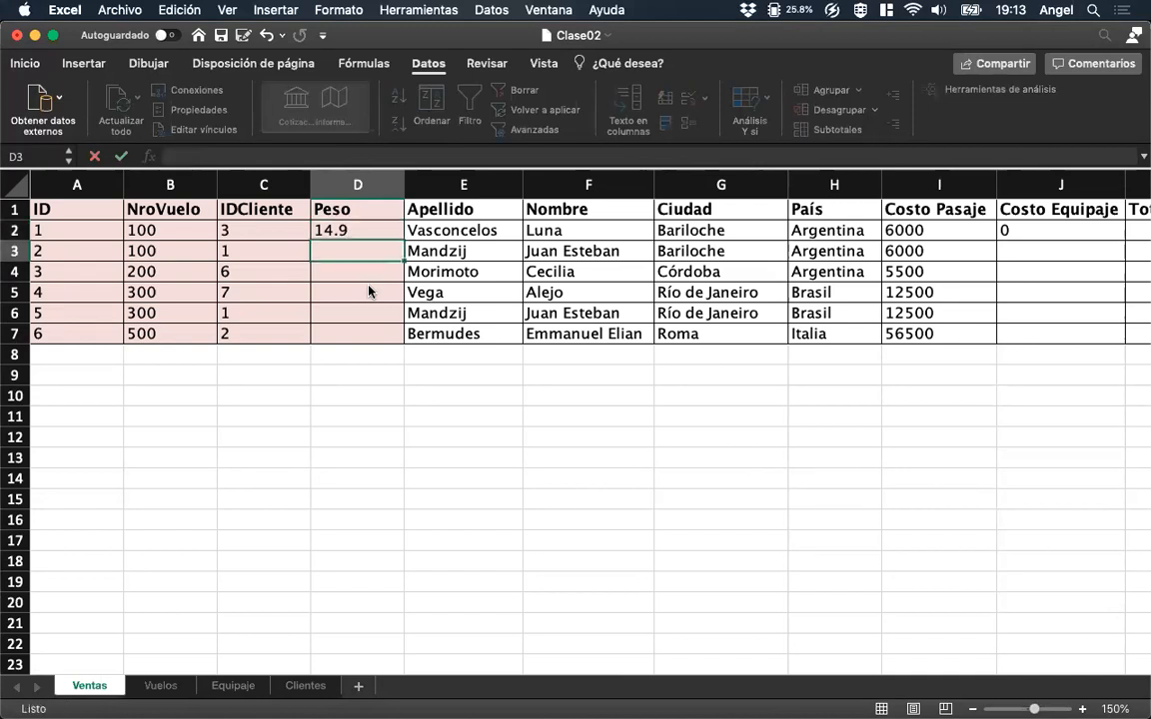
{"action": "key", "text": "Right"}
{"action": "key", "text": "Right"}
{"action": "key", "text": "Right"}
{"action": "key", "text": "Right"}
{"action": "key", "text": "Right"}
{"action": "key", "text": "Right"}
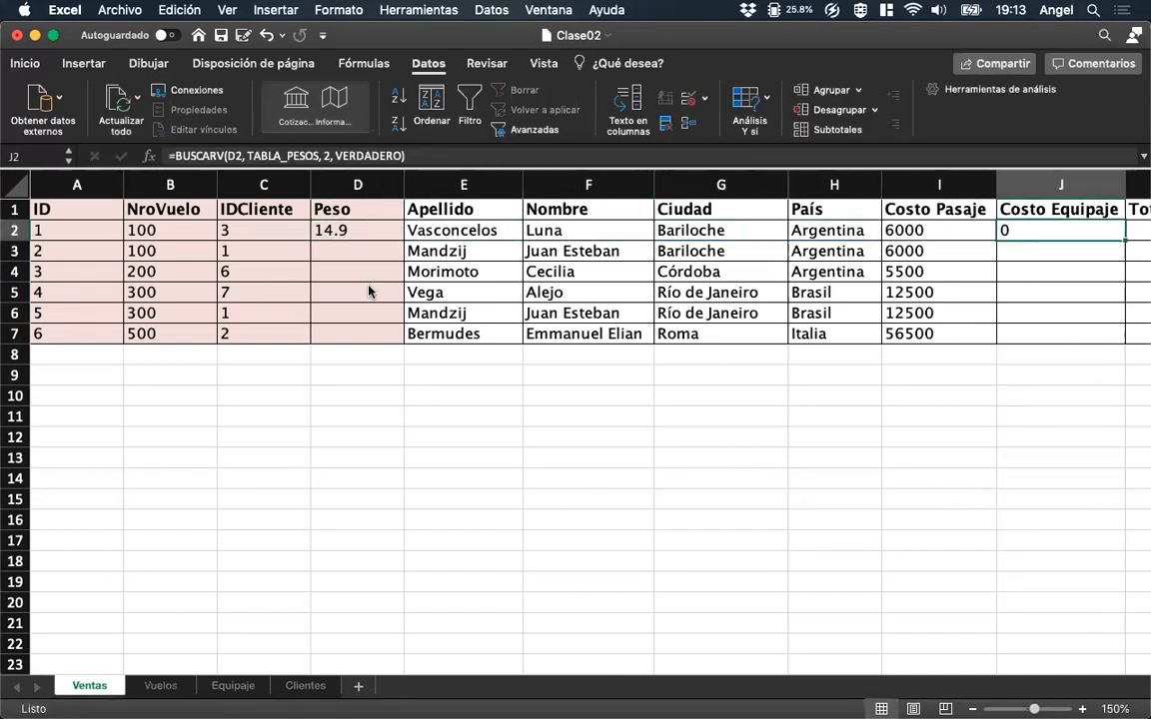
{"action": "key", "text": "Left"}
{"action": "key", "text": "Left"}
{"action": "key", "text": "Left"}
{"action": "key", "text": "Left"}
{"action": "key", "text": "Left"}
{"action": "key", "text": "Left"}
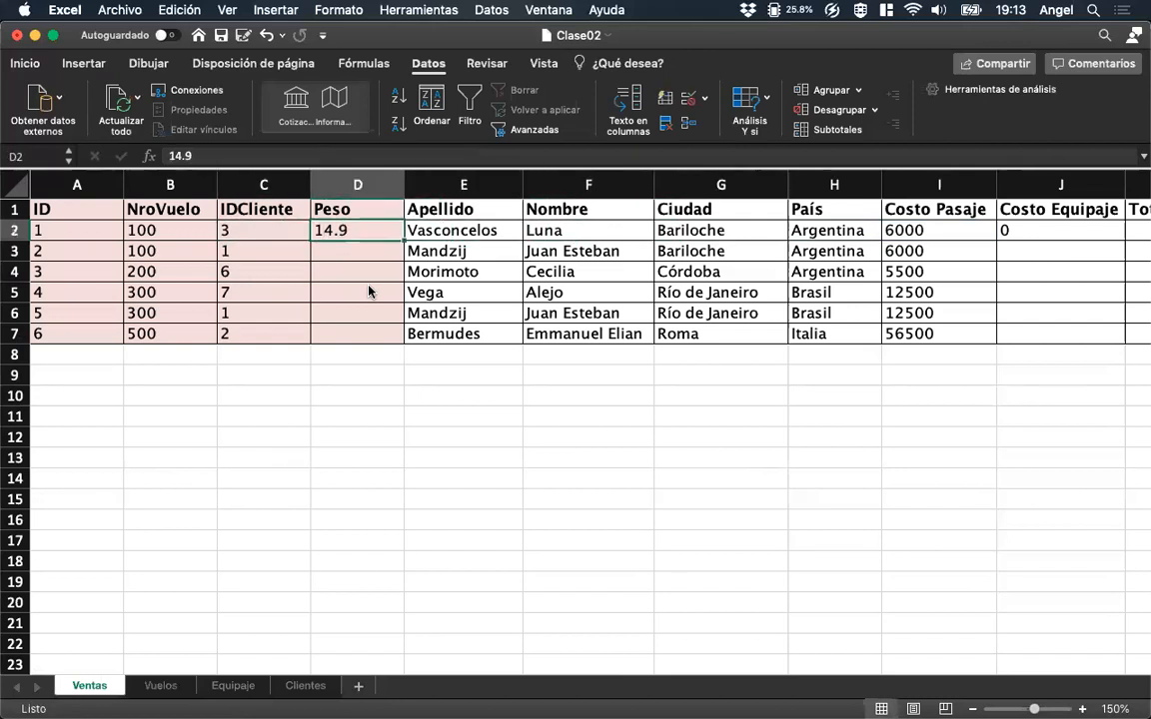
Enter the Peso values 14, 13.5, 20, 27, 40 and 3 for the six sales in D2:D7.
{"action": "type", "text": "14"}
{"action": "key", "text": "Return"}
{"action": "type", "text": "13.5"}
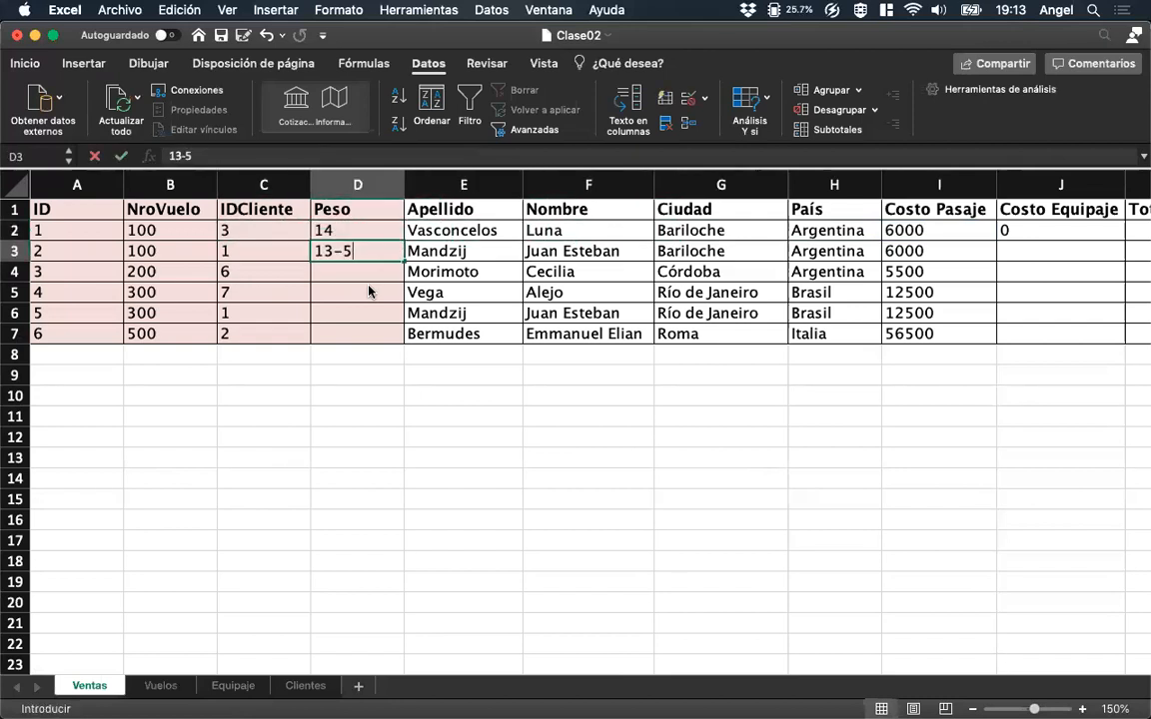
{"action": "key", "text": "BackSpace"}
{"action": "key", "text": "BackSpace"}
{"action": "key", "text": "BackSpace"}
{"action": "type", "text": "3.5"}
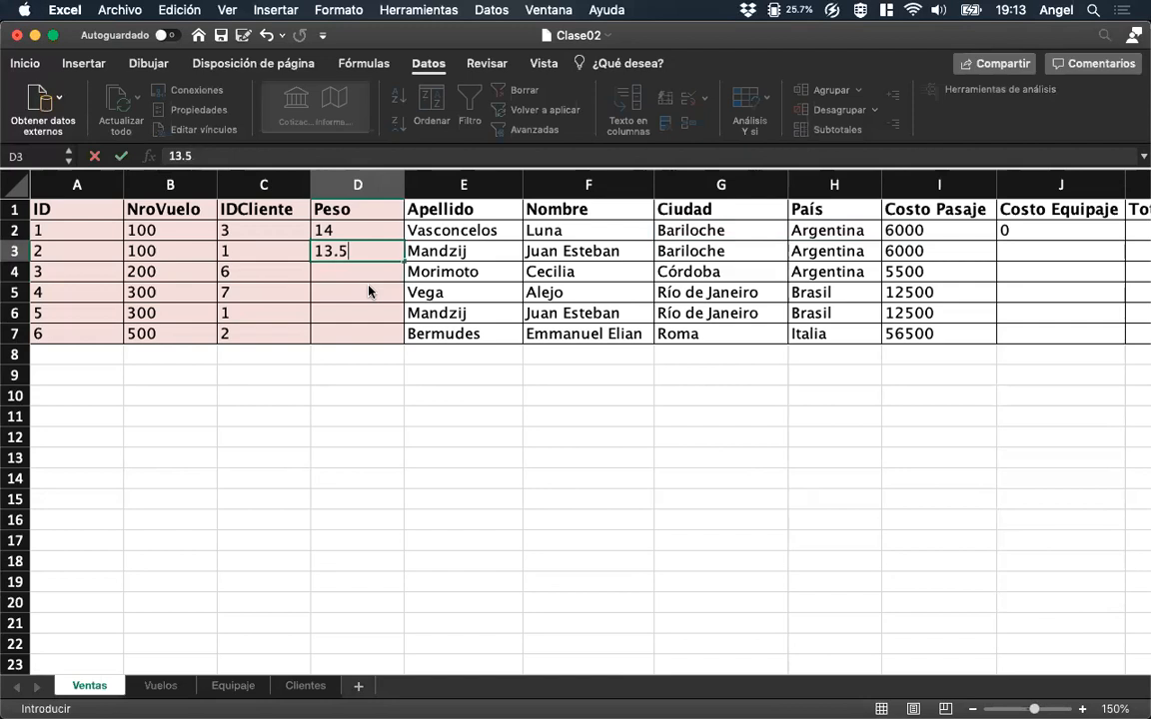
{"action": "key", "text": "Return"}
{"action": "type", "text": "20"}
{"action": "key", "text": "Return"}
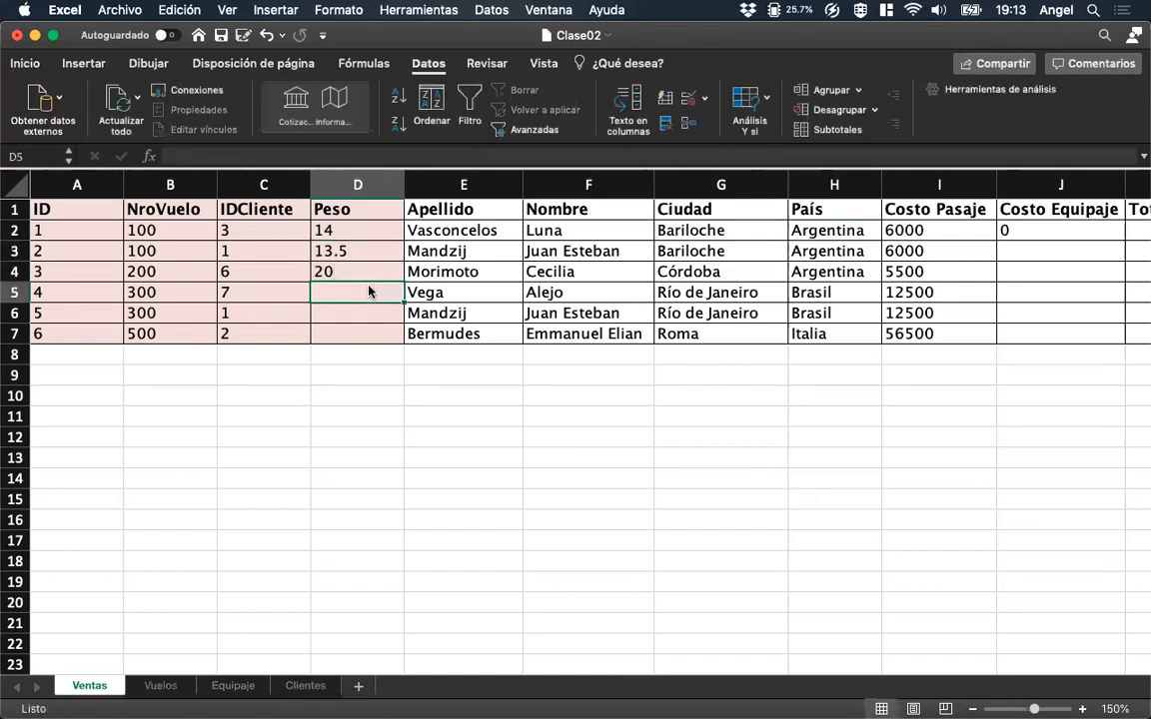
{"action": "type", "text": "27"}
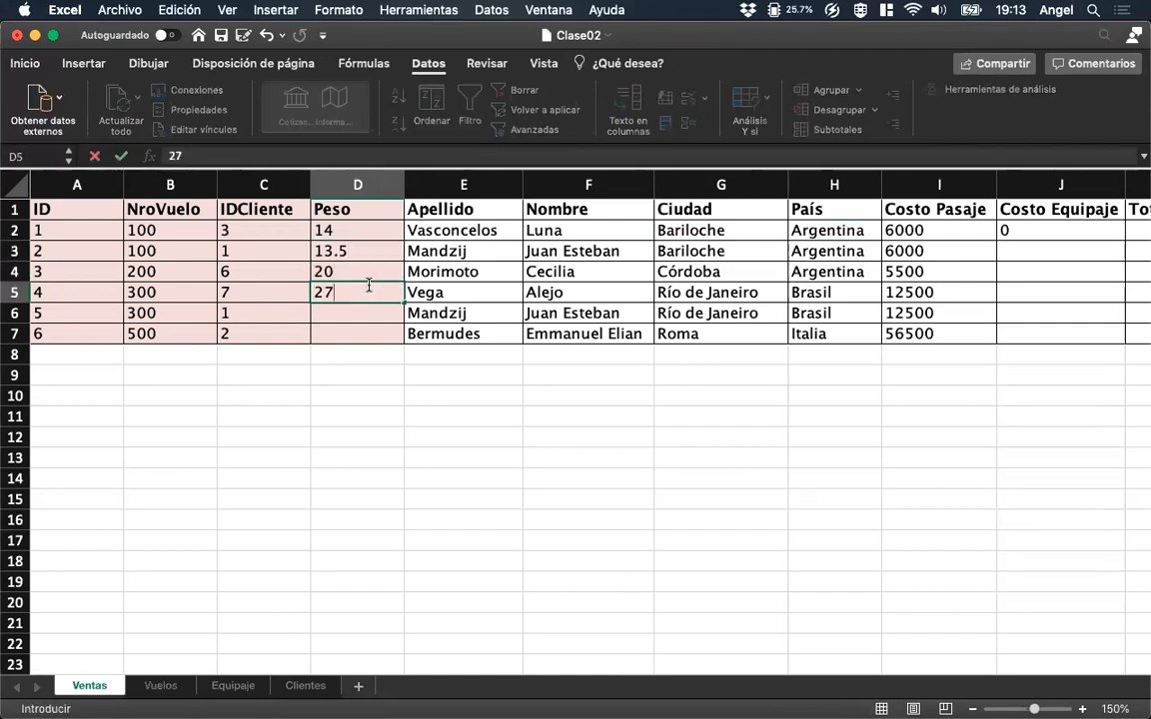
{"action": "key", "text": "Return"}
{"action": "type", "text": "40"}
{"action": "key", "text": "Return"}
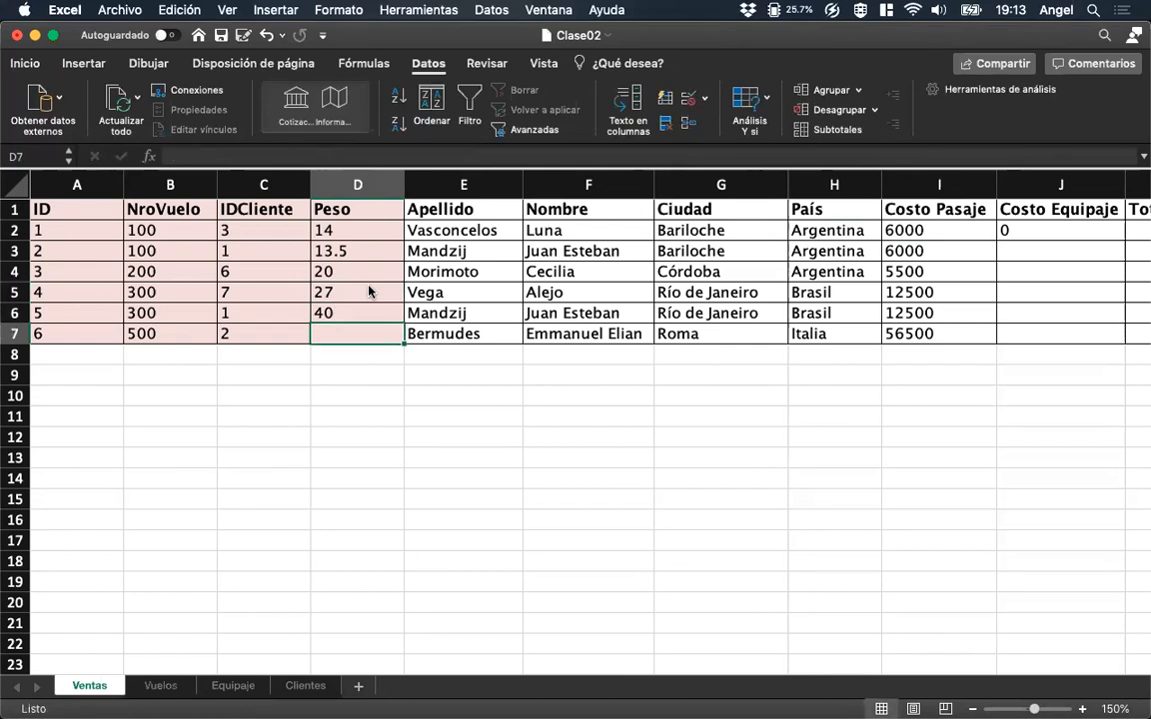
{"action": "type", "text": "3"}
{"action": "key", "text": "Right"}
Fill the Costo Equipaje formula from J2 down to J7 for all the sales.
{"action": "key", "text": "Right"}
{"action": "key", "text": "Right"}
{"action": "key", "text": "Right"}
{"action": "key", "text": "Up"}
{"action": "key", "text": "Up"}
{"action": "key", "text": "Right"}
{"action": "key", "text": "Up"}
{"action": "key", "text": "Right"}
{"action": "key", "text": "Up"}
{"action": "key", "text": "Up"}
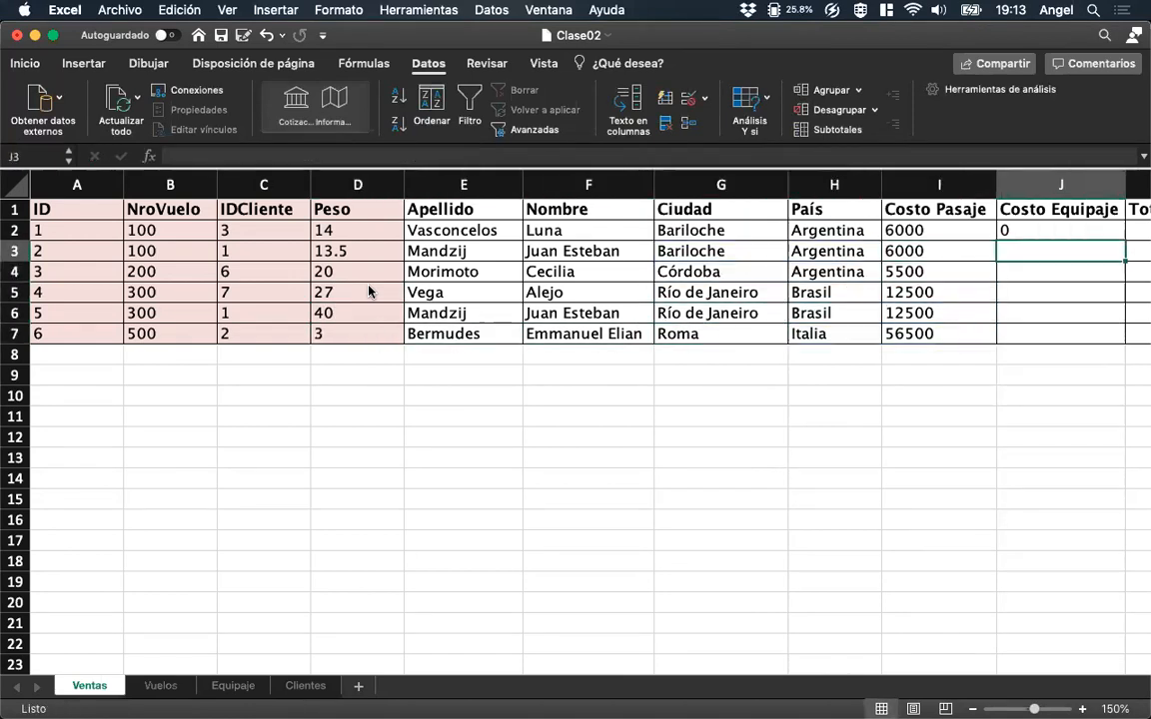
{"action": "left_click_drag", "start_coordinate": [1127, 241], "coordinate": [1091, 339]}
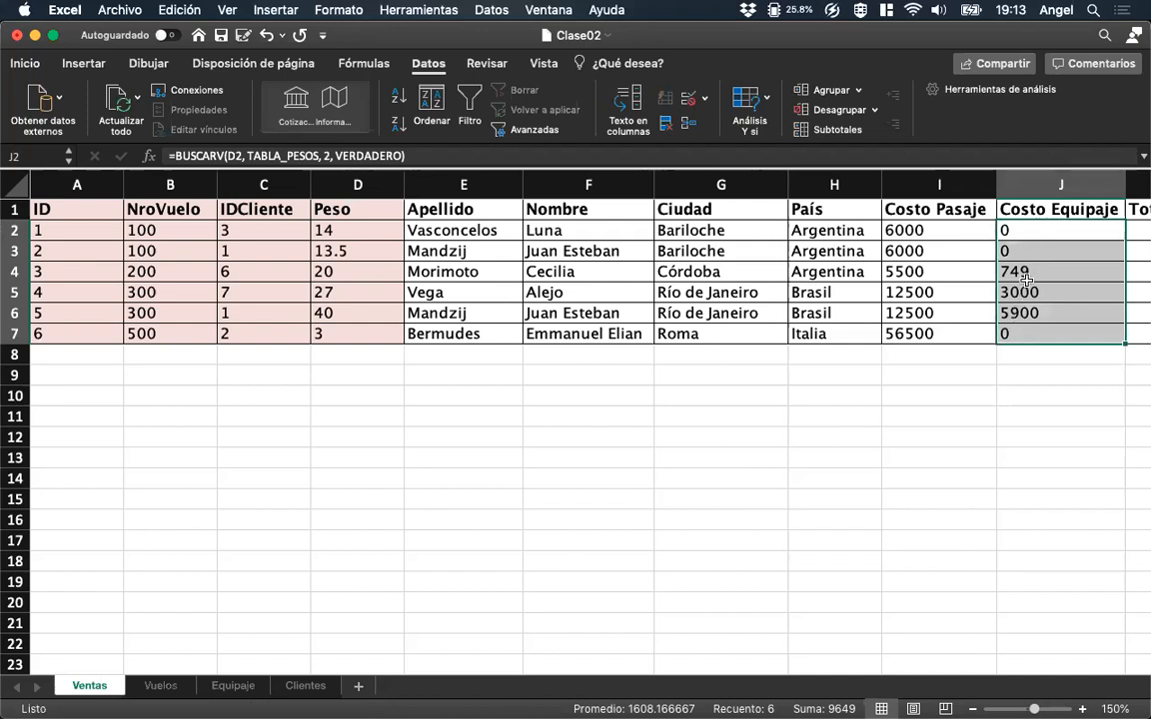
Calculate Total in K2 with =I2+J2 and fill the formula down to K7.
{"action": "left_click", "coordinate": [1027, 249]}
{"action": "key", "text": "Up"}
{"action": "key", "text": "Right"}
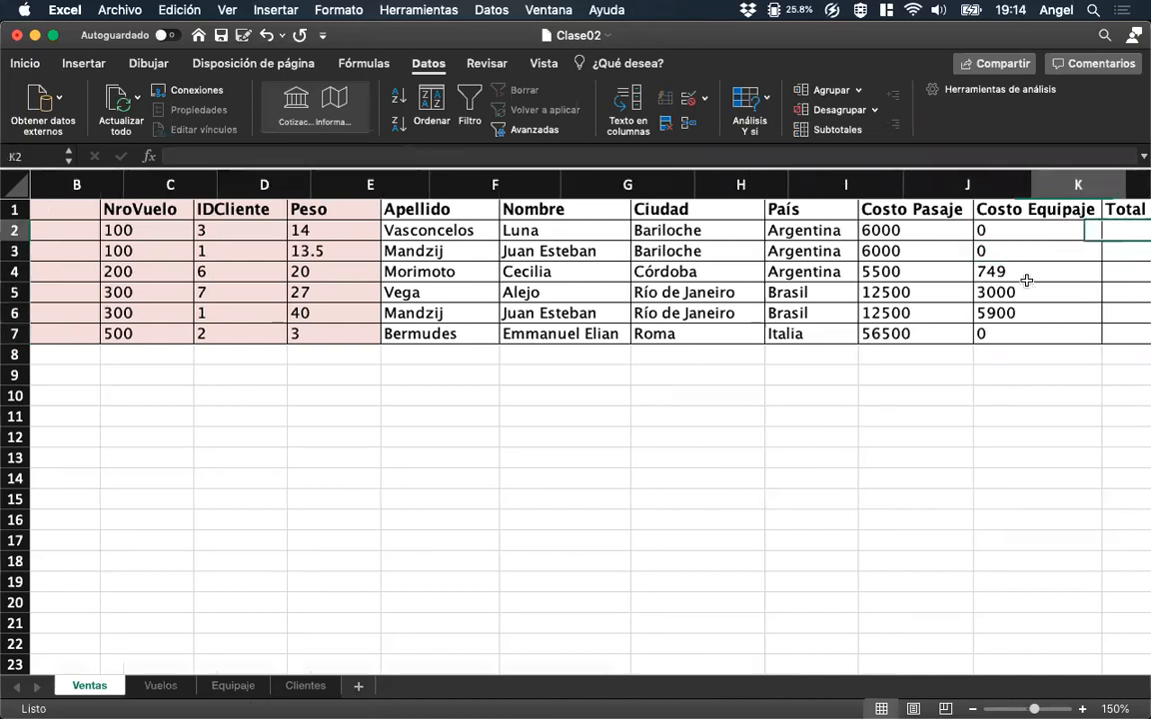
{"action": "type", "text": "="}
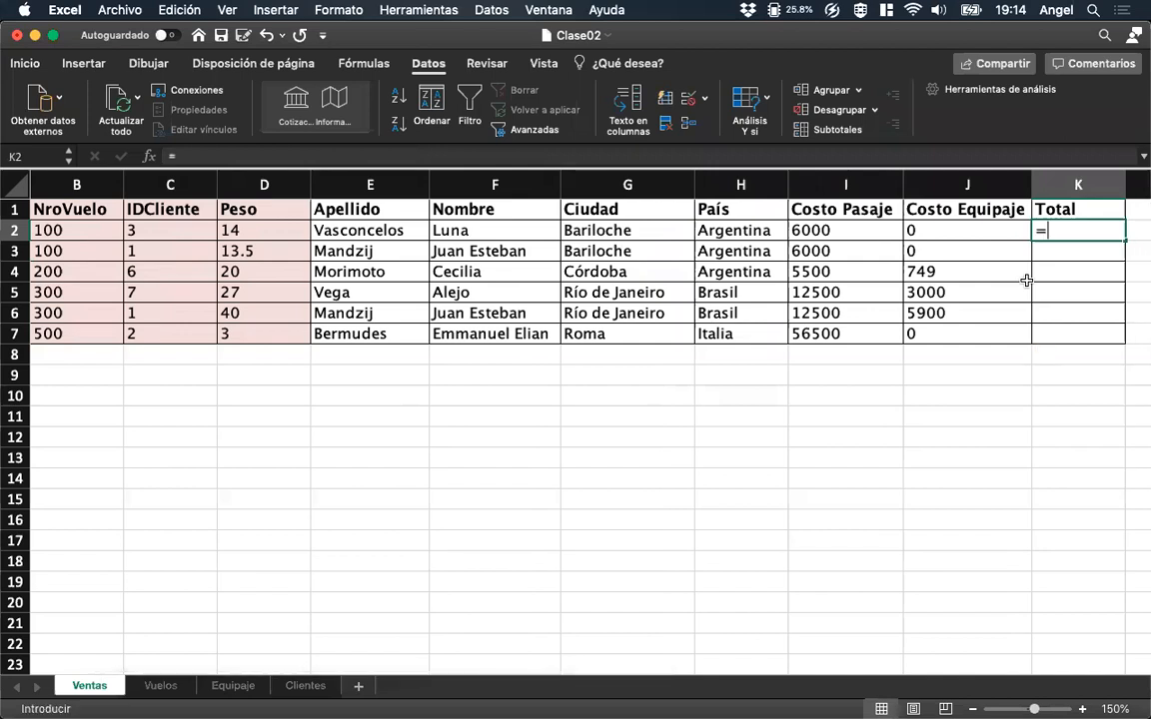
{"action": "left_click", "coordinate": [864, 231]}
{"action": "type", "text": "+"}
{"action": "left_click", "coordinate": [947, 238]}
{"action": "key", "text": "Return"}
{"action": "key", "text": "Up"}
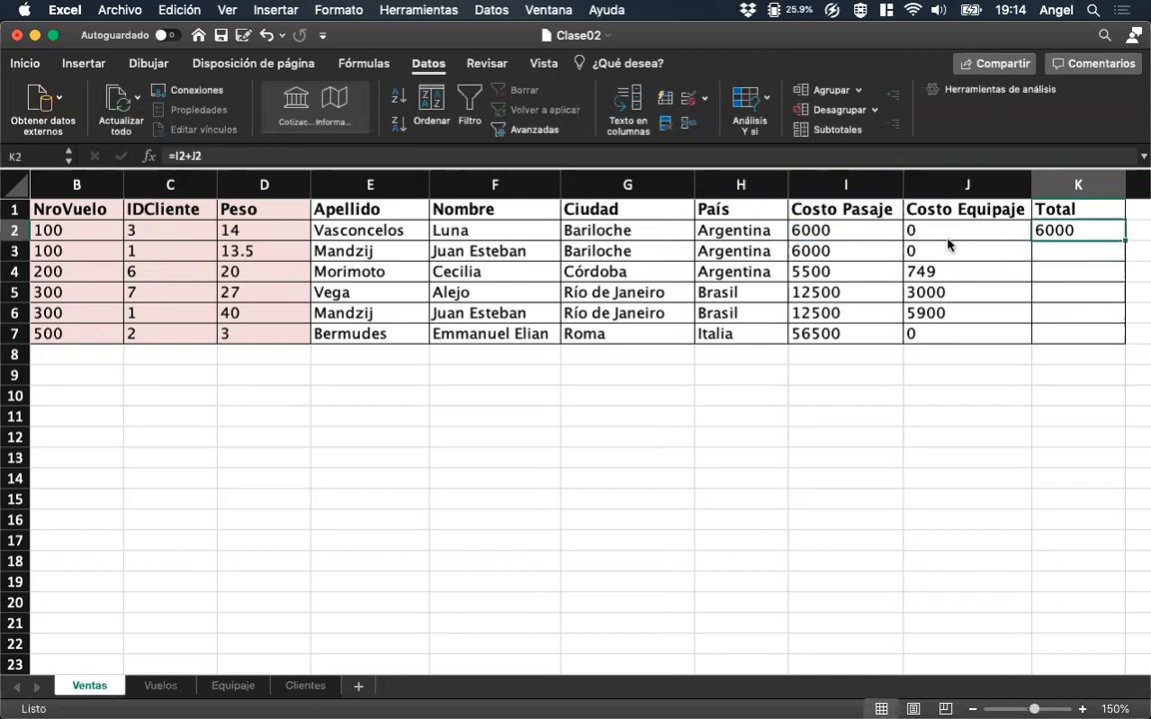
{"action": "left_click_drag", "start_coordinate": [1124, 242], "coordinate": [1112, 342]}
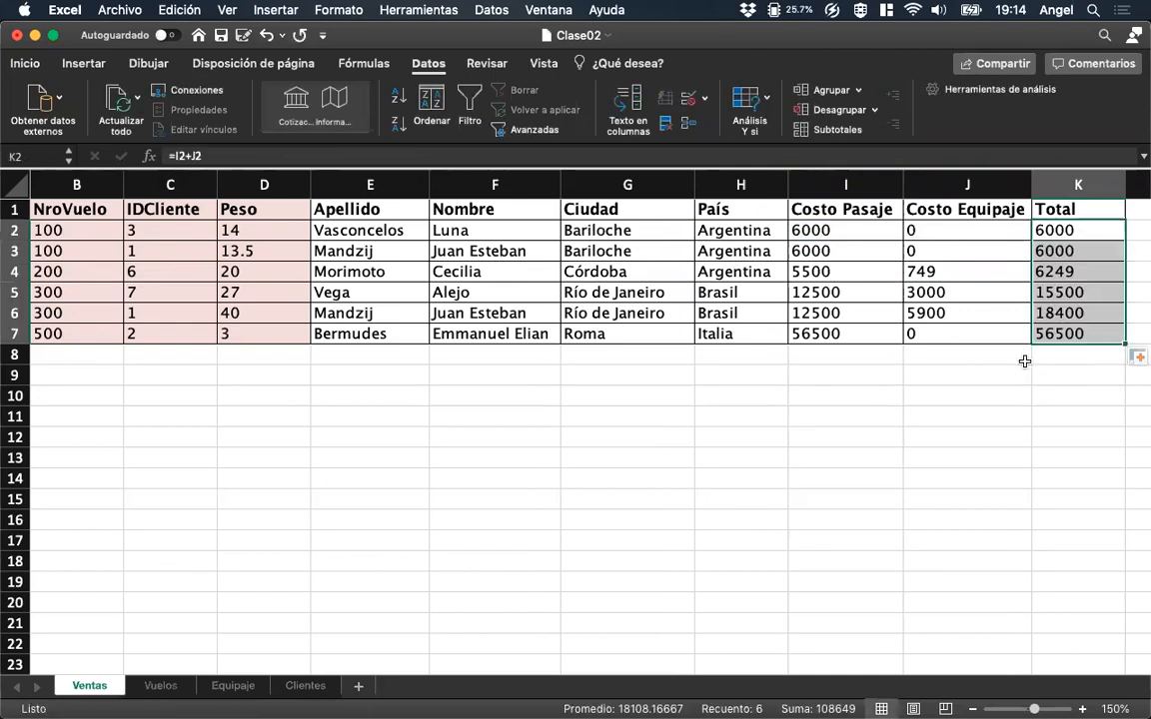
{"action": "left_click", "coordinate": [929, 355]}
Return to the first sale's ID cell and switch to Vista Previa to consult the assignment PDF.
{"action": "scroll", "coordinate": [526, 317], "scroll_direction": "left", "scroll_amount": 2}
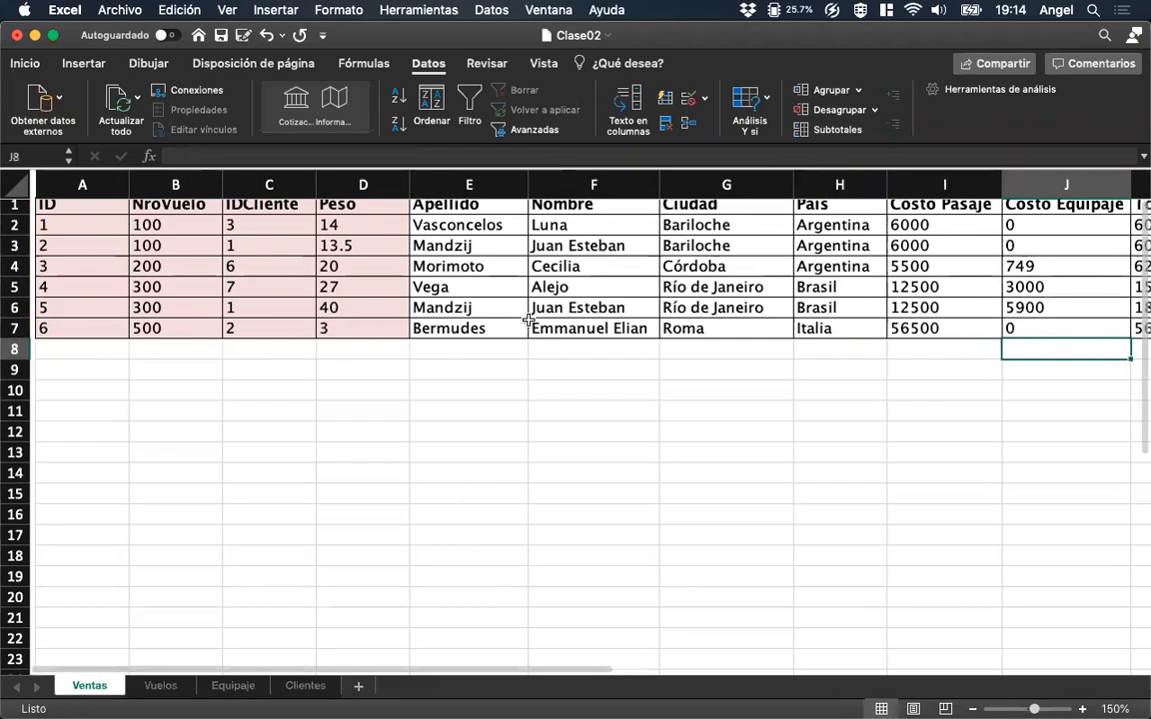
{"action": "left_click", "coordinate": [66, 233]}
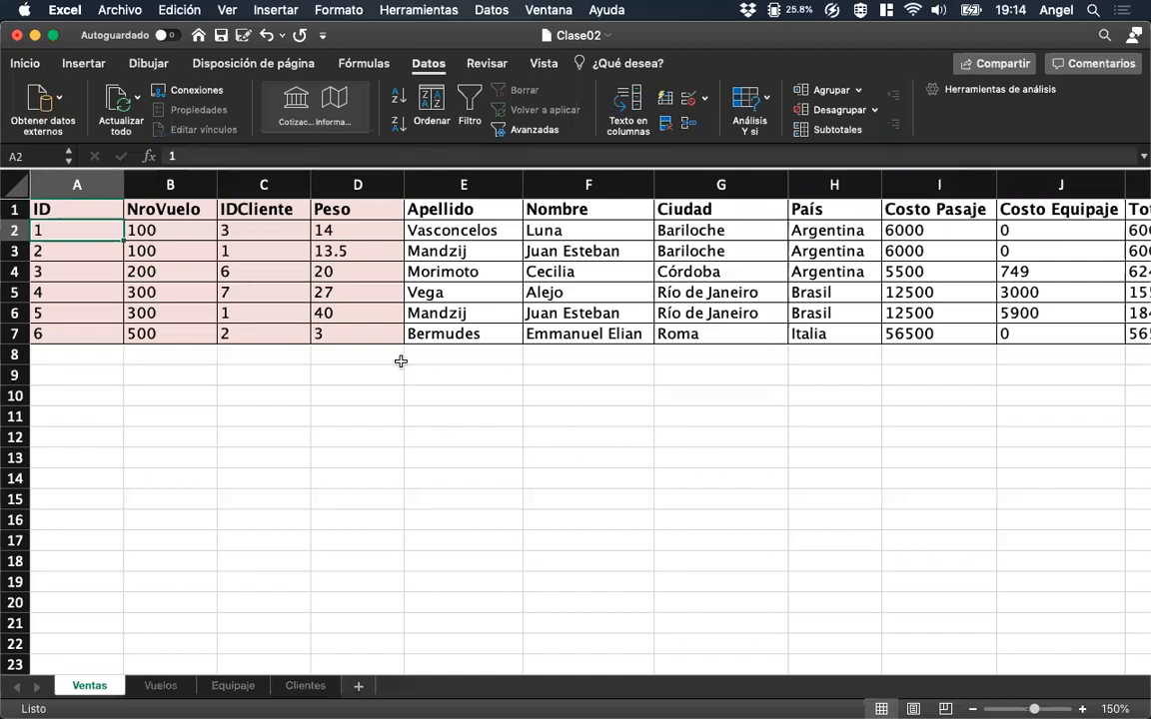
{"action": "mouse_move", "coordinate": [27, 463]}
{"action": "left_click", "coordinate": [27, 542]}
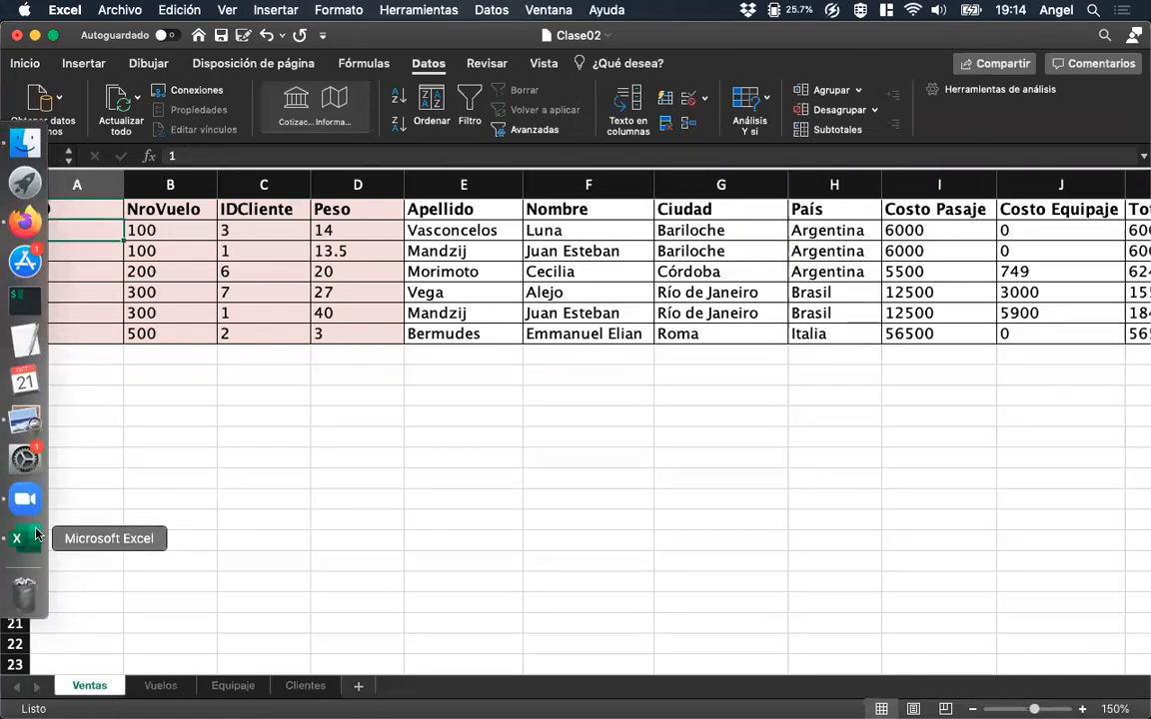
{"action": "left_click", "coordinate": [25, 420]}
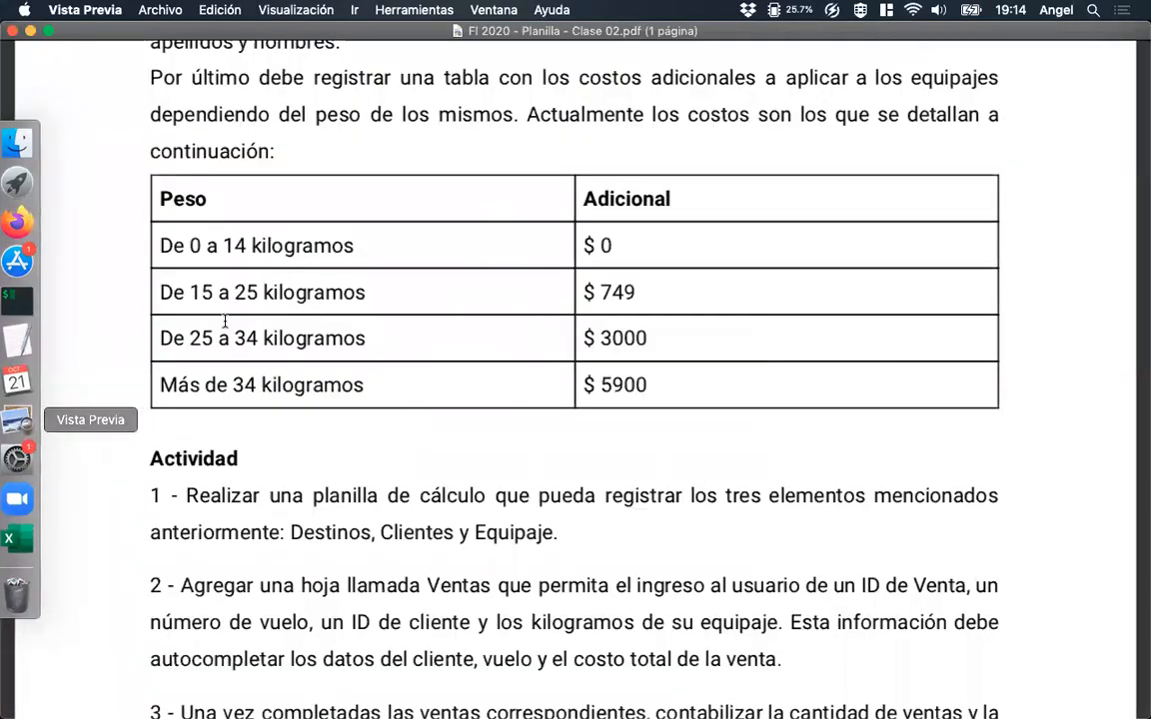
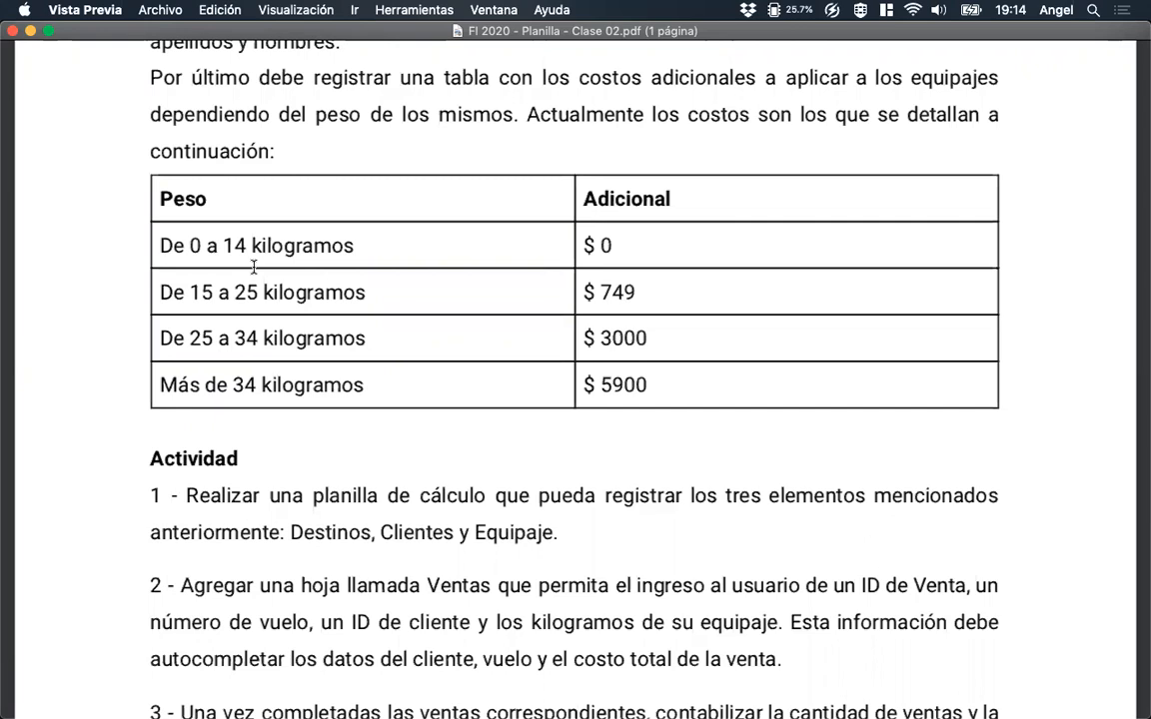
Examine the weight ranges and additional costs in the assignment's baggage table and switch back to Excel.
{"action": "left_click_drag", "start_coordinate": [220, 245], "coordinate": [248, 244]}
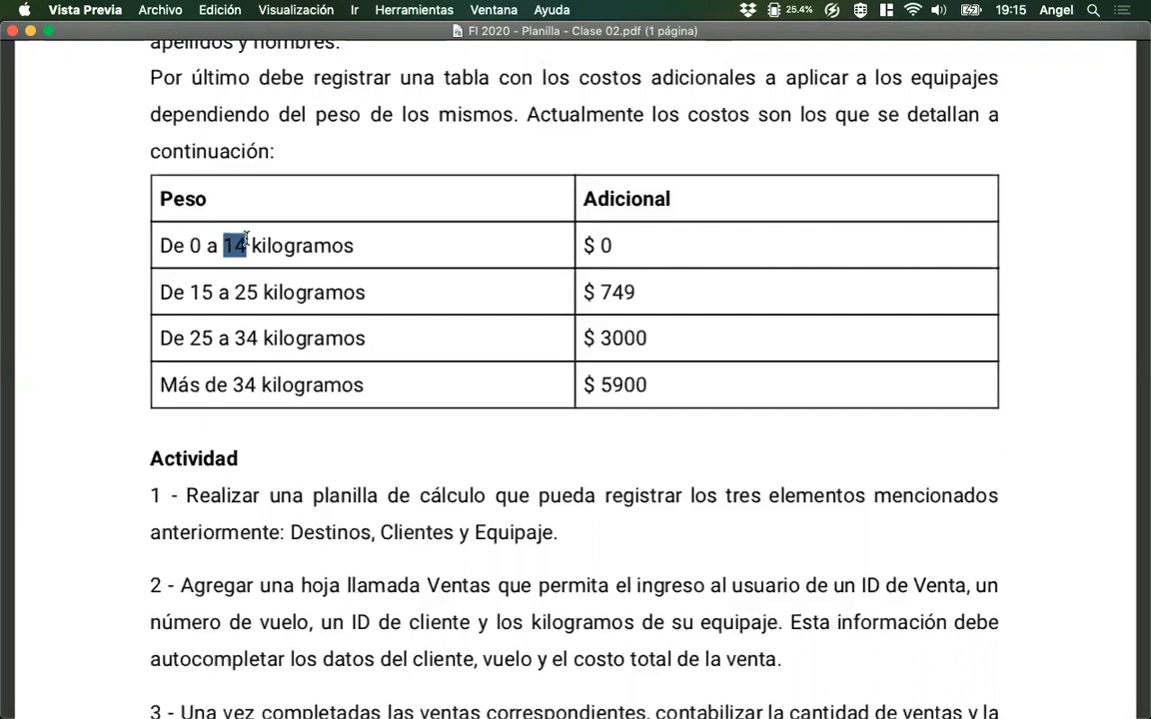
{"action": "left_click_drag", "start_coordinate": [624, 247], "coordinate": [599, 247]}
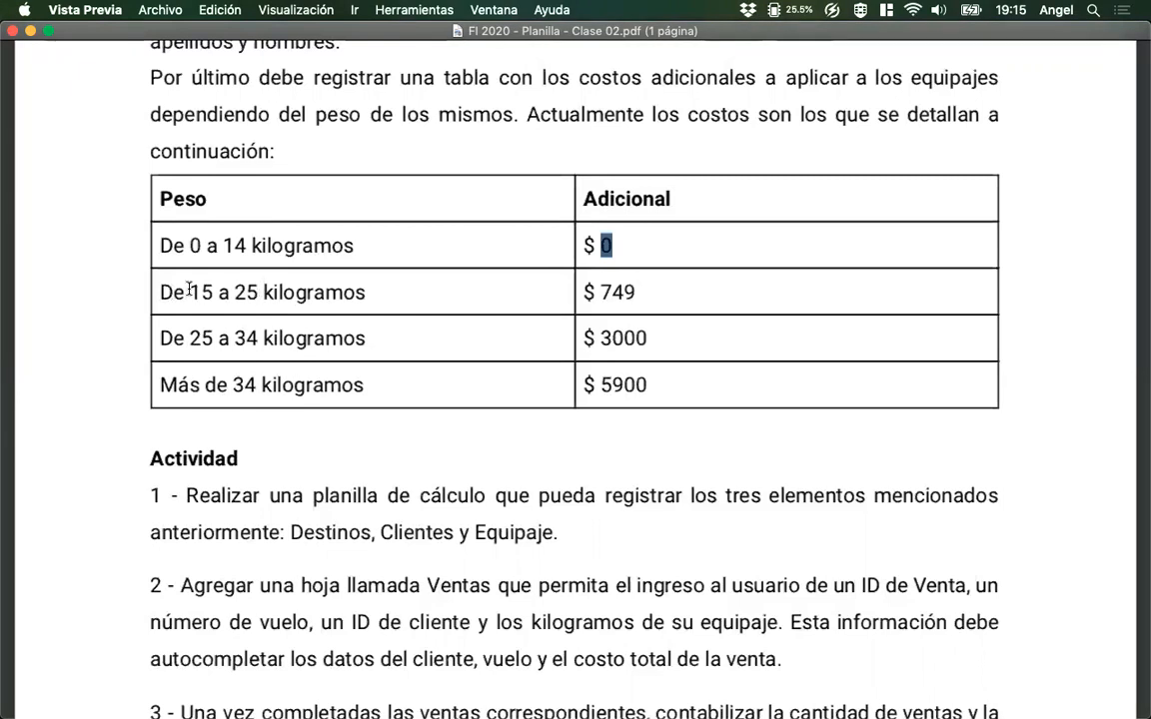
{"action": "left_click_drag", "start_coordinate": [189, 292], "coordinate": [258, 289]}
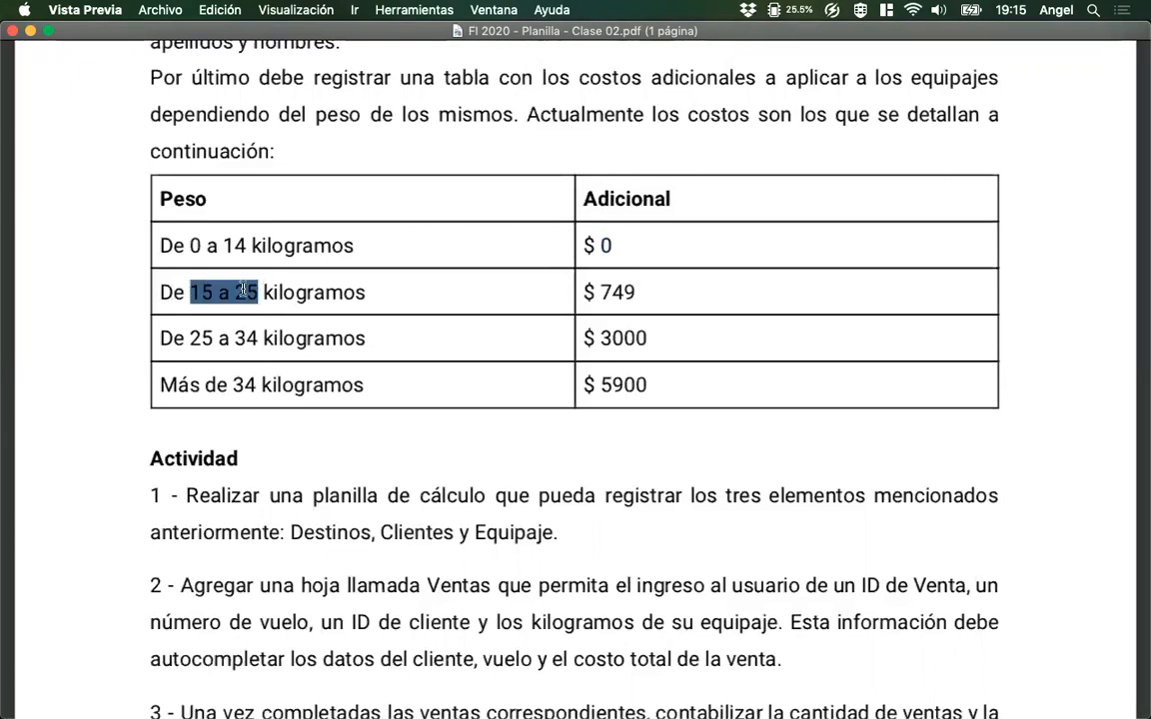
{"action": "double_click", "coordinate": [246, 292]}
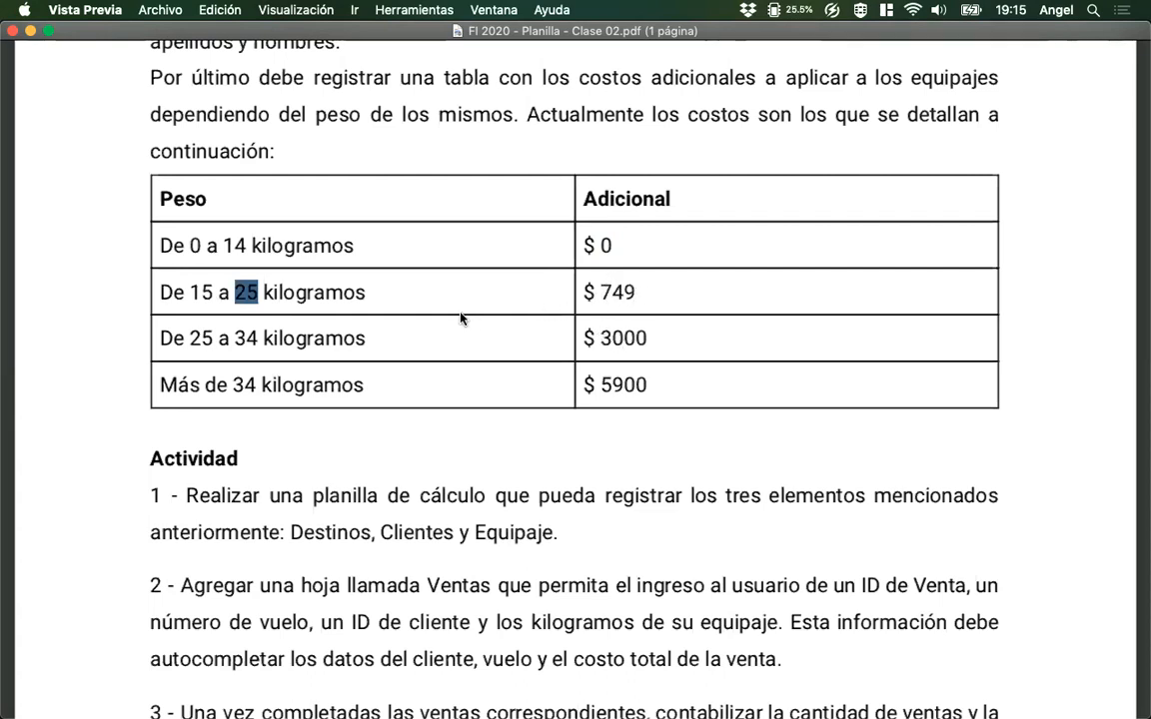
{"action": "left_click", "coordinate": [450, 340]}
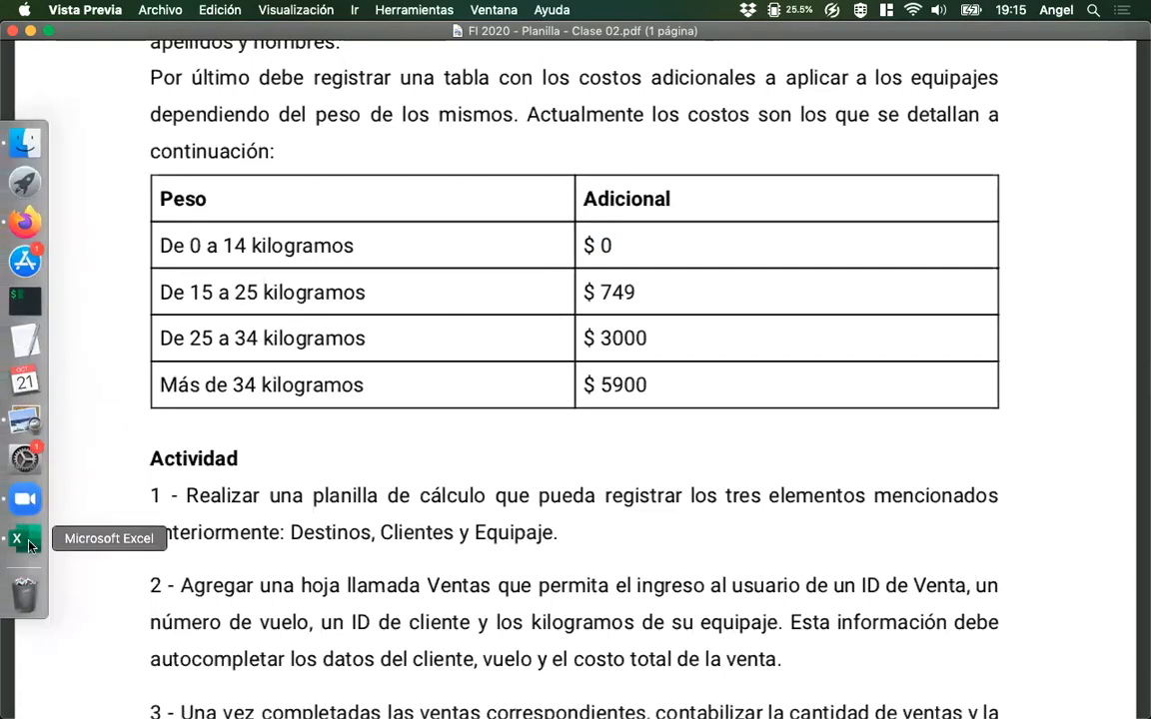
{"action": "left_click", "coordinate": [22, 537]}
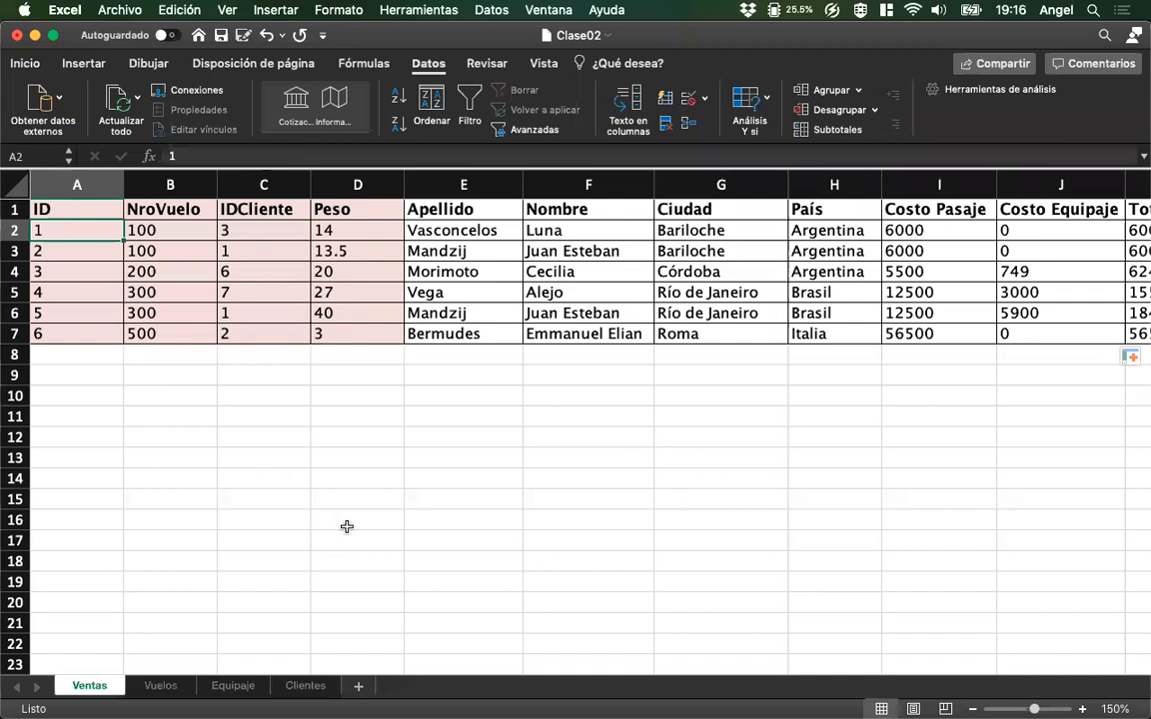
Review the first sale's entered data, autocompleted fields and Total formula across row 2 of Ventas.
{"action": "left_click", "coordinate": [317, 231]}
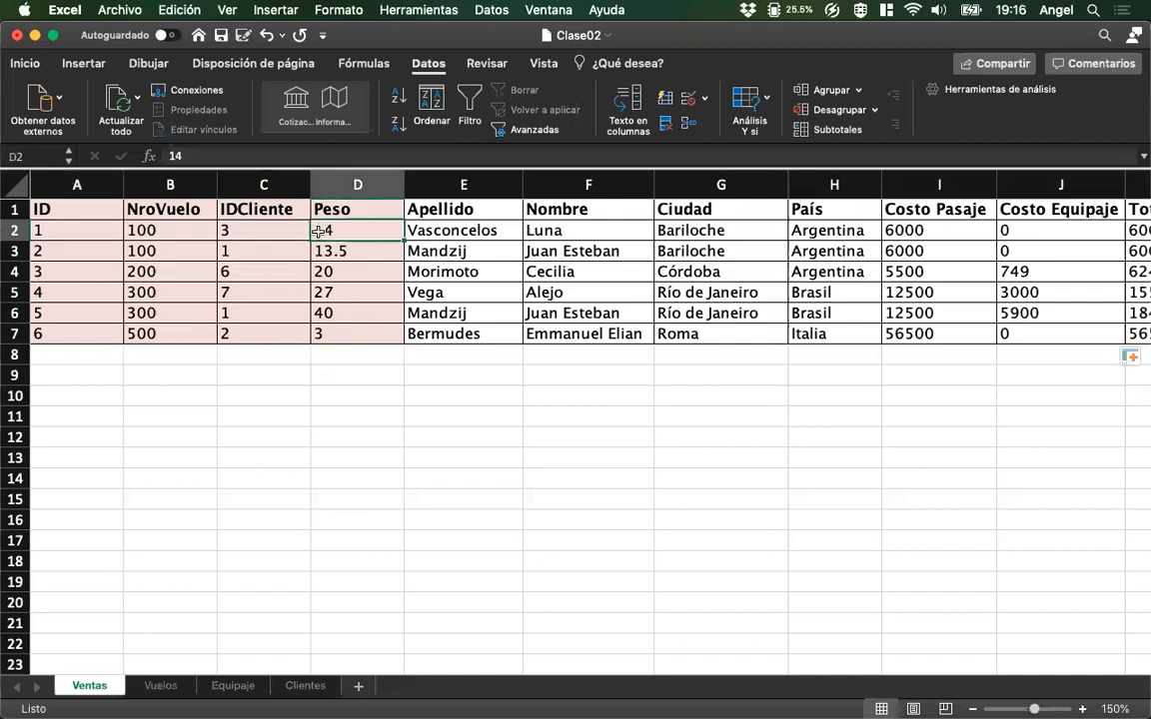
{"action": "key", "text": "Right"}
{"action": "key", "text": "Left"}
{"action": "key", "text": "Left"}
{"action": "key", "text": "Left"}
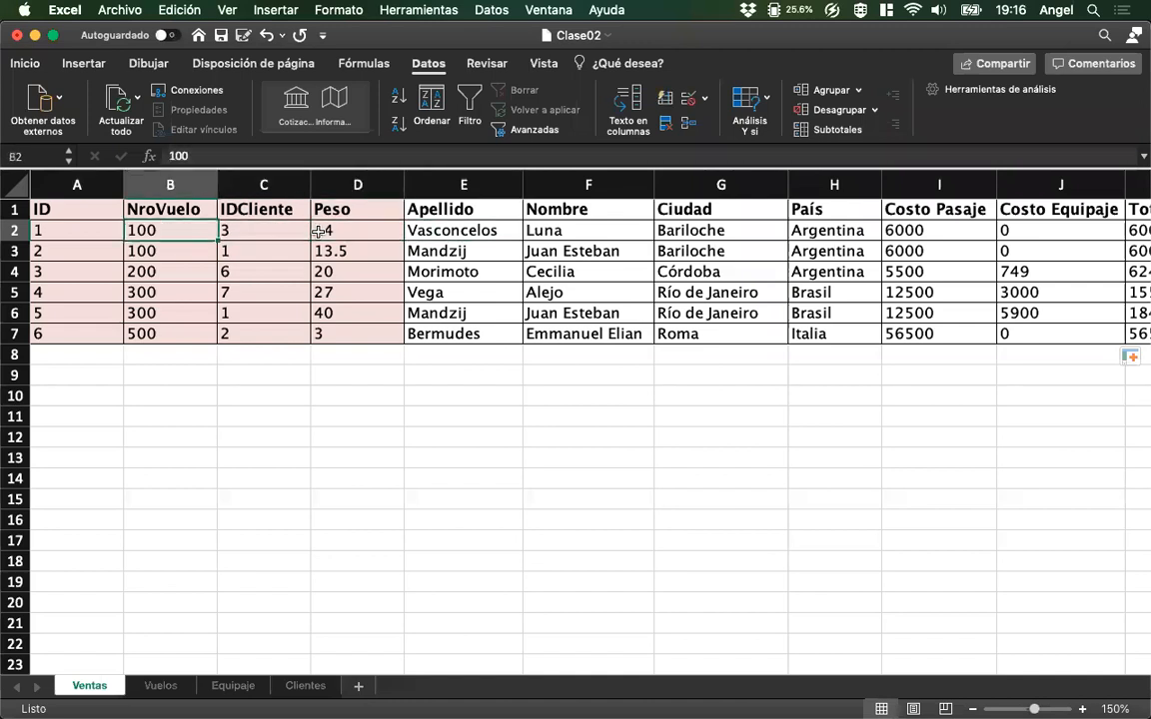
{"action": "key", "text": "Left"}
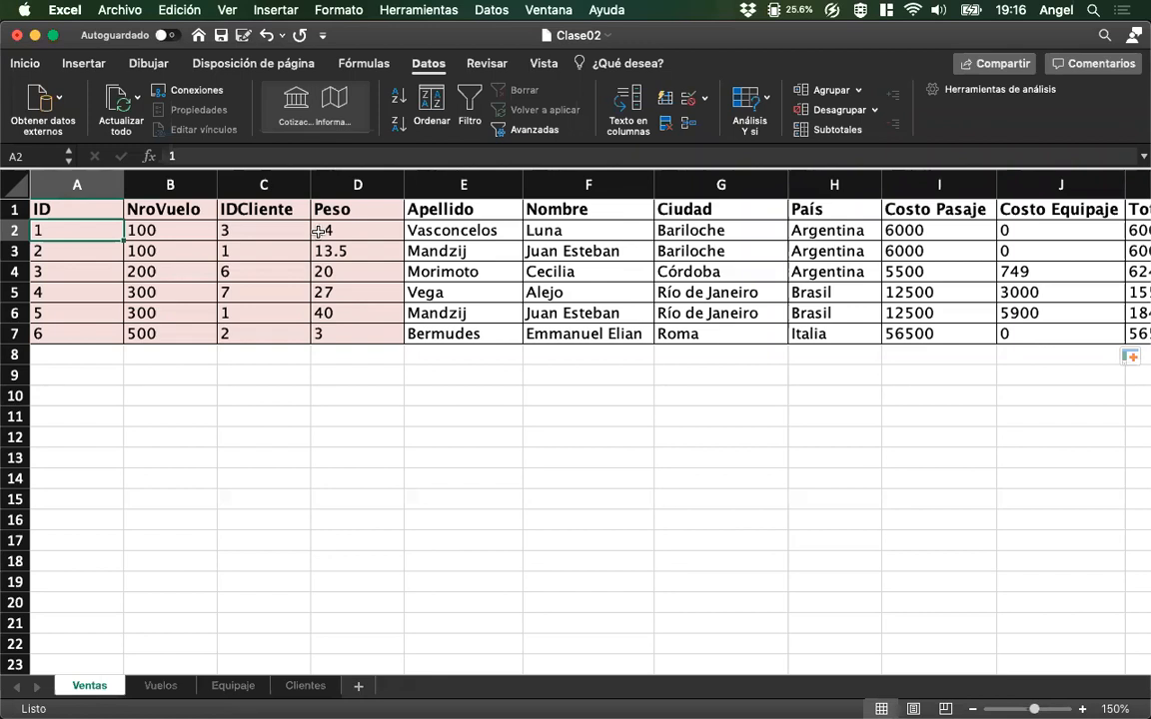
{"action": "key", "text": "Right"}
{"action": "key", "text": "Right"}
{"action": "key", "text": "Right"}
{"action": "key", "text": "Right"}
{"action": "key", "text": "Right"}
{"action": "key", "text": "Right"}
{"action": "key", "text": "Right"}
{"action": "key", "text": "Right"}
{"action": "key", "text": "Right"}
{"action": "key", "text": "Right"}
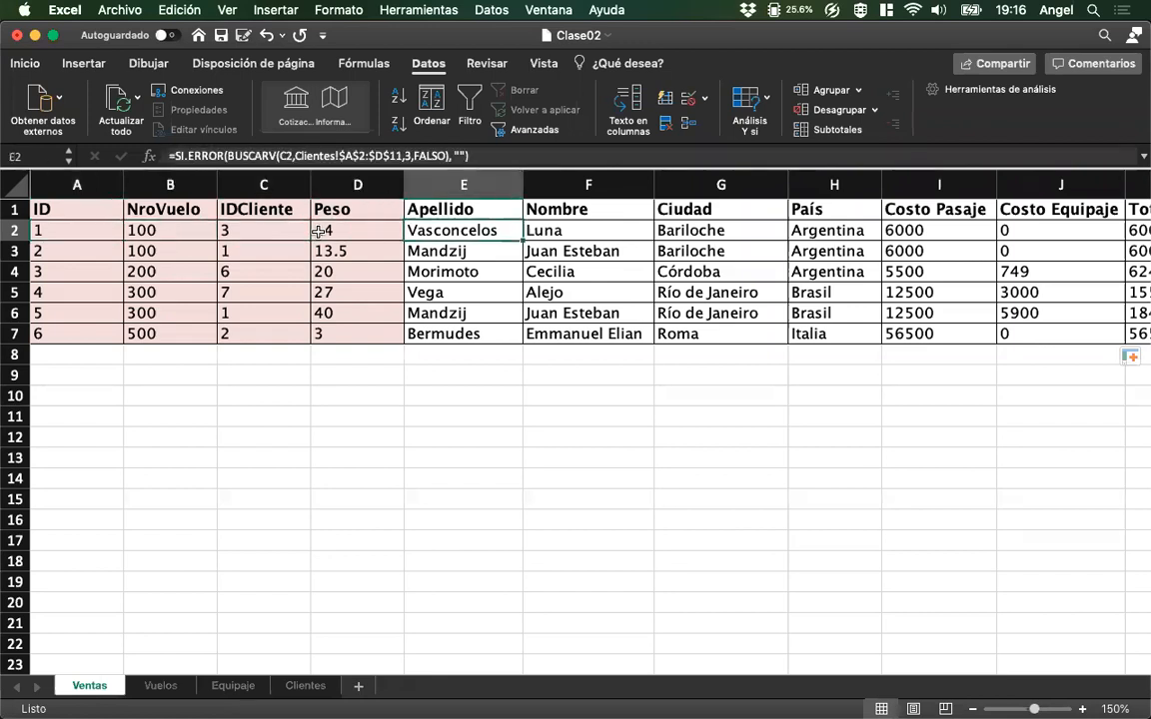
{"action": "key", "text": "Right"}
{"action": "key", "text": "Left"}
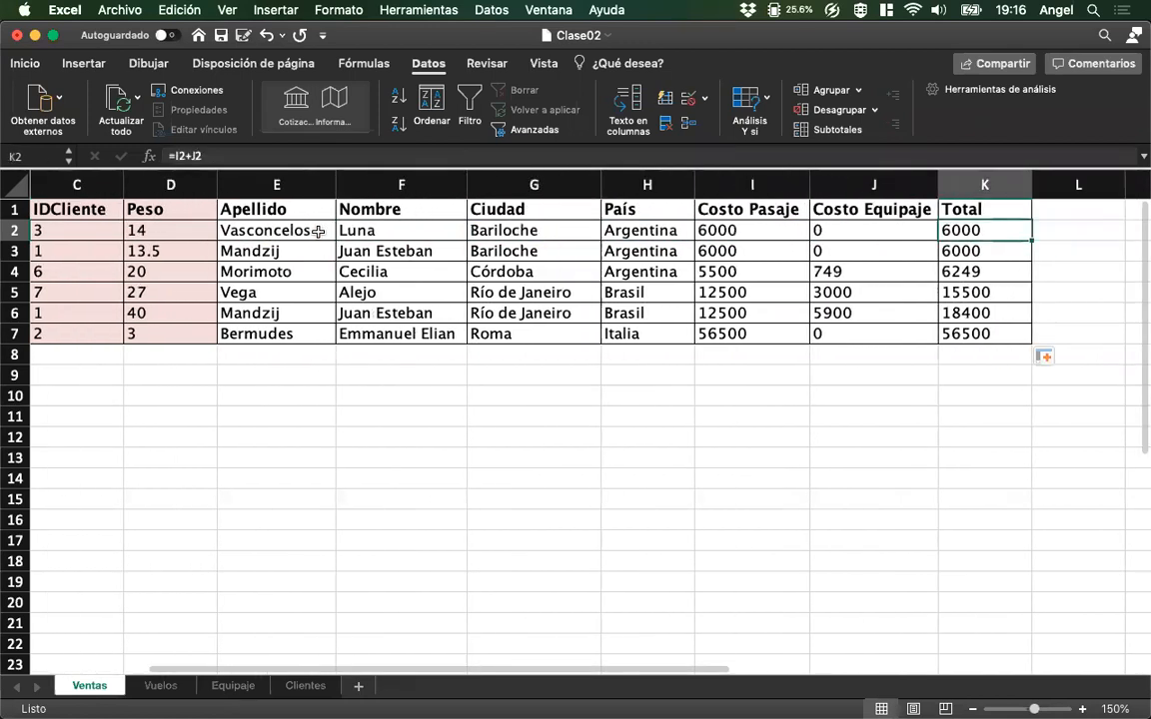
Format the Costo Pasaje, Costo Equipaje and Total values in I2:K7 as Moneda and widen column K to fit them.
{"action": "key", "text": "Left"}
{"action": "key", "text": "Left"}
{"action": "key", "text": "shift+Right"}
{"action": "key", "text": "shift+Right"}
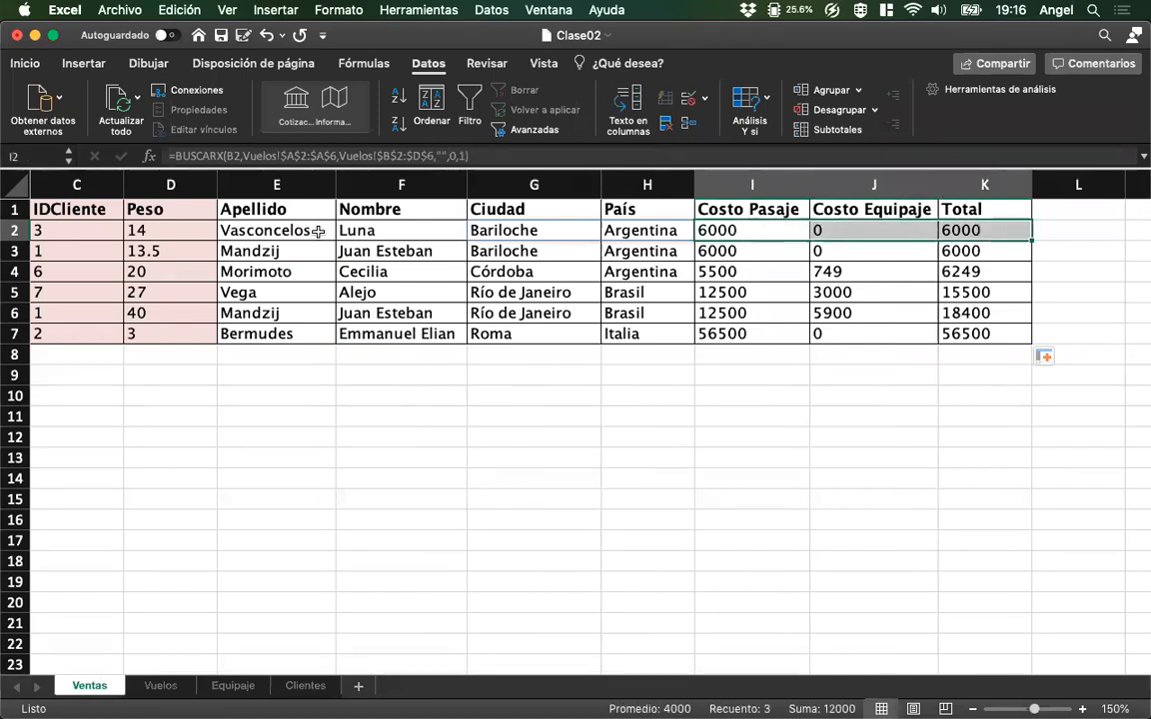
{"action": "key", "text": "shift+Down"}
{"action": "key", "text": "shift+Down"}
{"action": "key", "text": "shift+Down"}
{"action": "key", "text": "shift+Down"}
{"action": "key", "text": "shift+Down"}
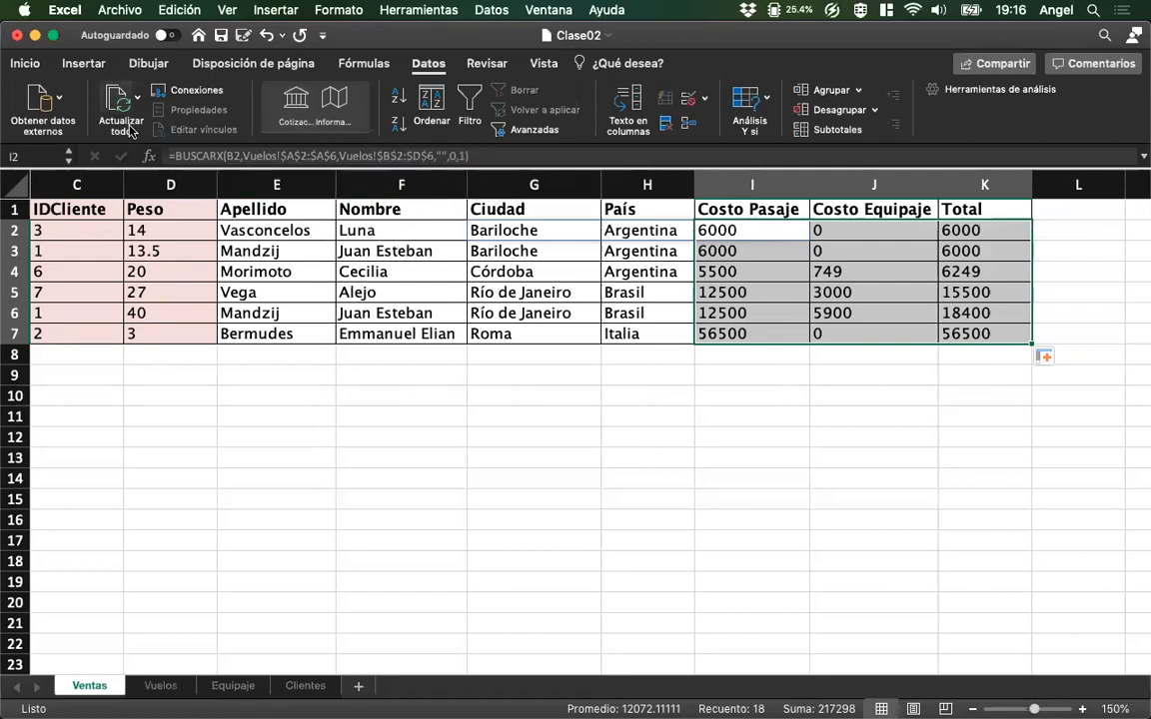
{"action": "left_click", "coordinate": [28, 64]}
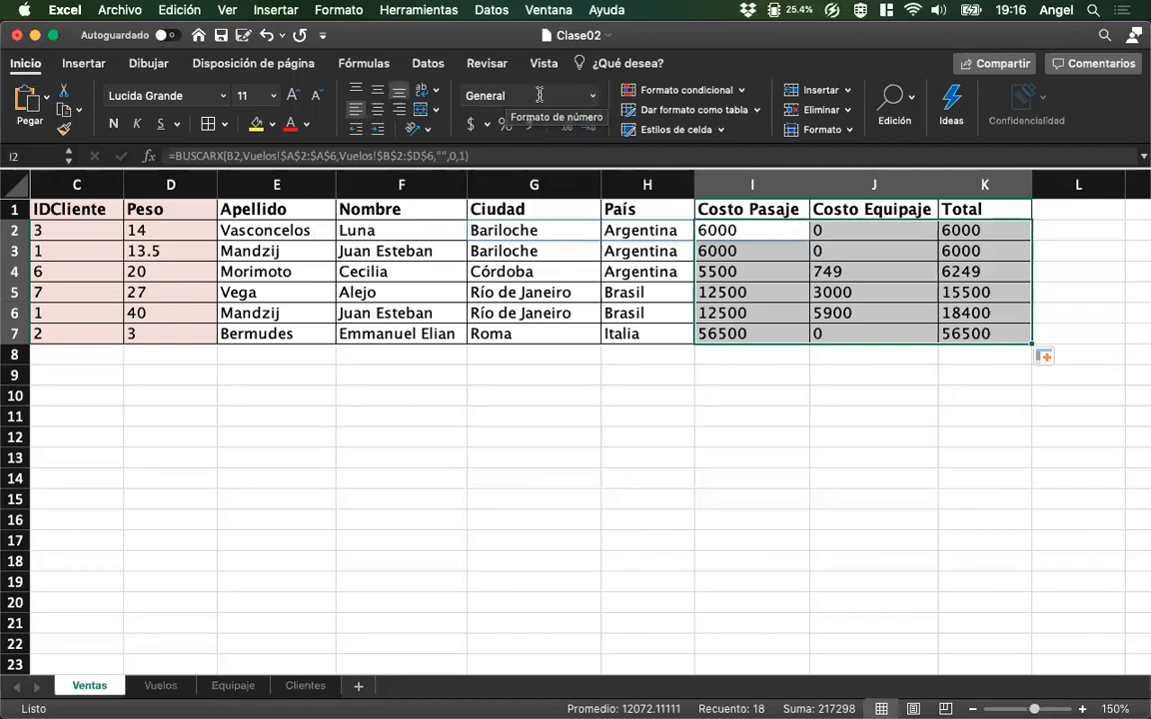
{"action": "left_click", "coordinate": [593, 100]}
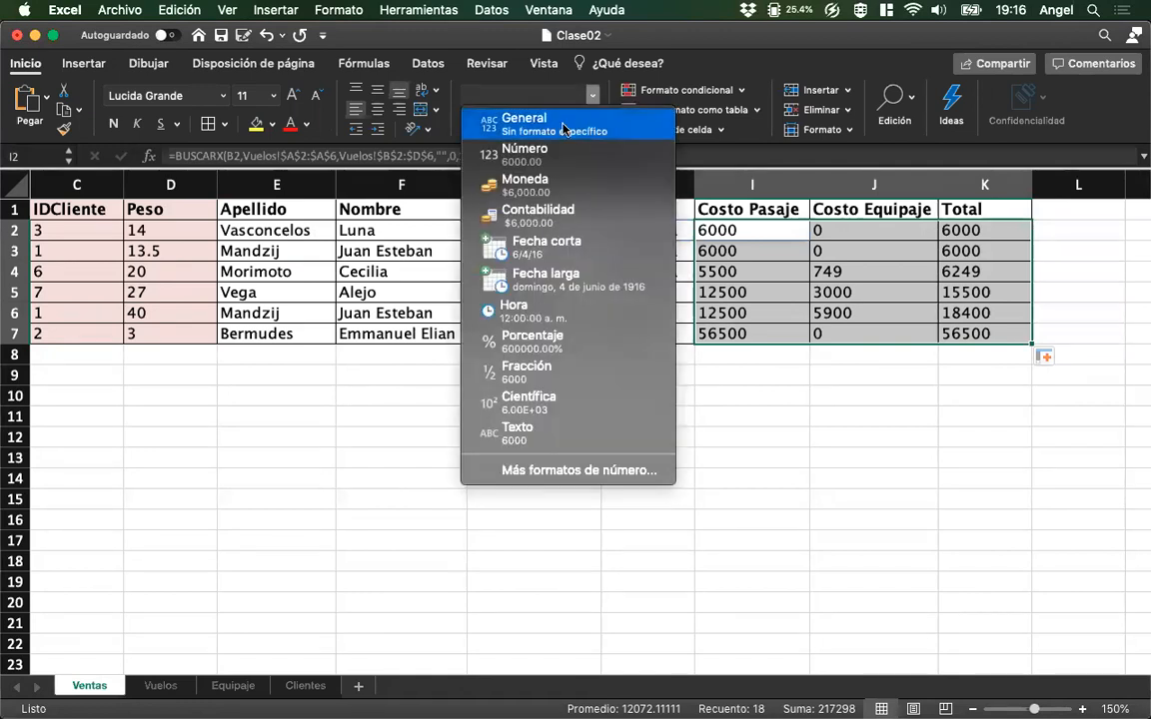
{"action": "left_click", "coordinate": [556, 193]}
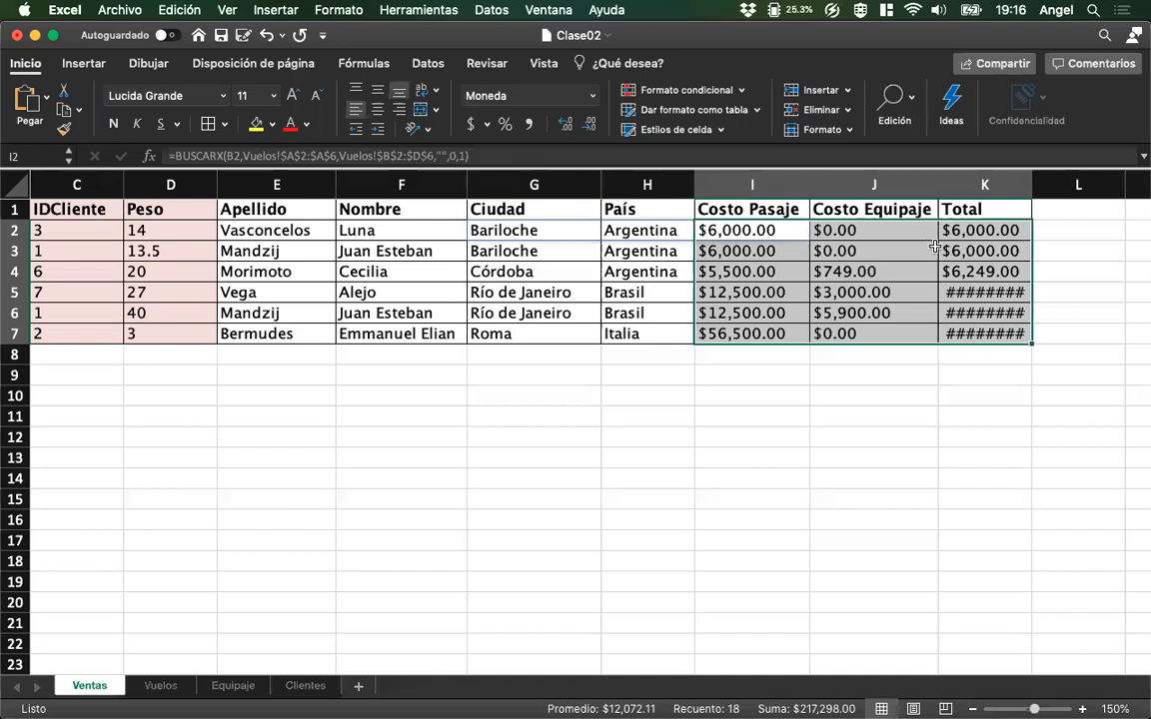
{"action": "left_click", "coordinate": [960, 294]}
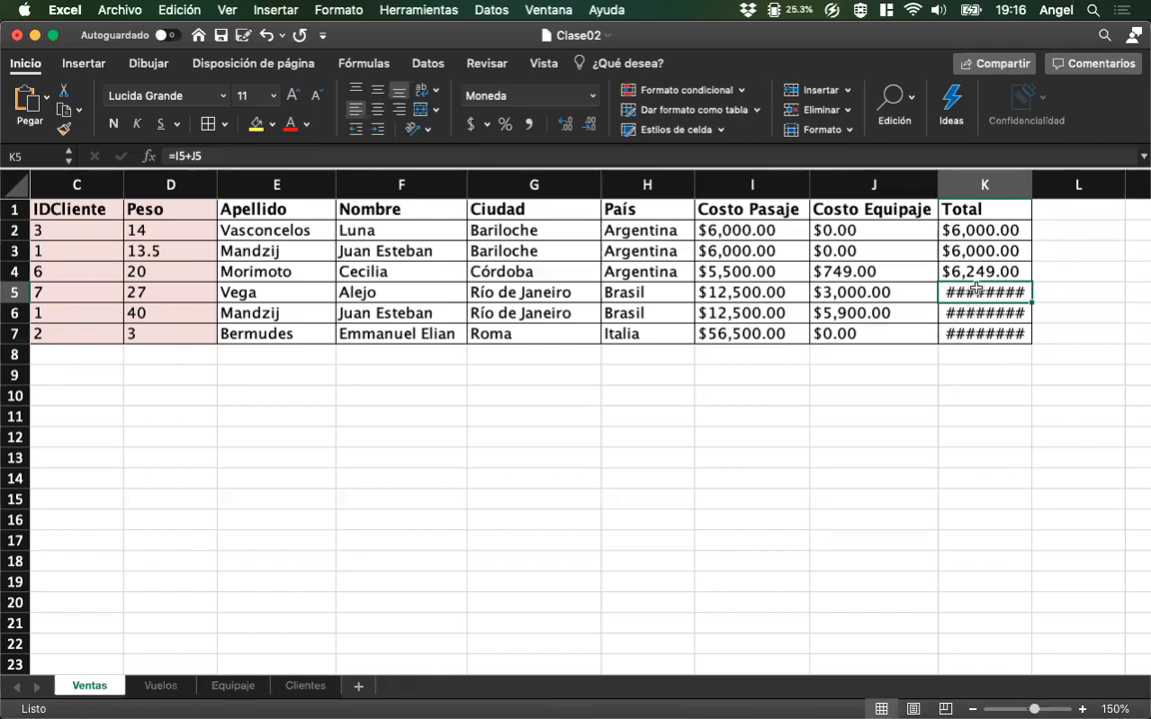
{"action": "left_click_drag", "start_coordinate": [1031, 190], "coordinate": [1032, 187]}
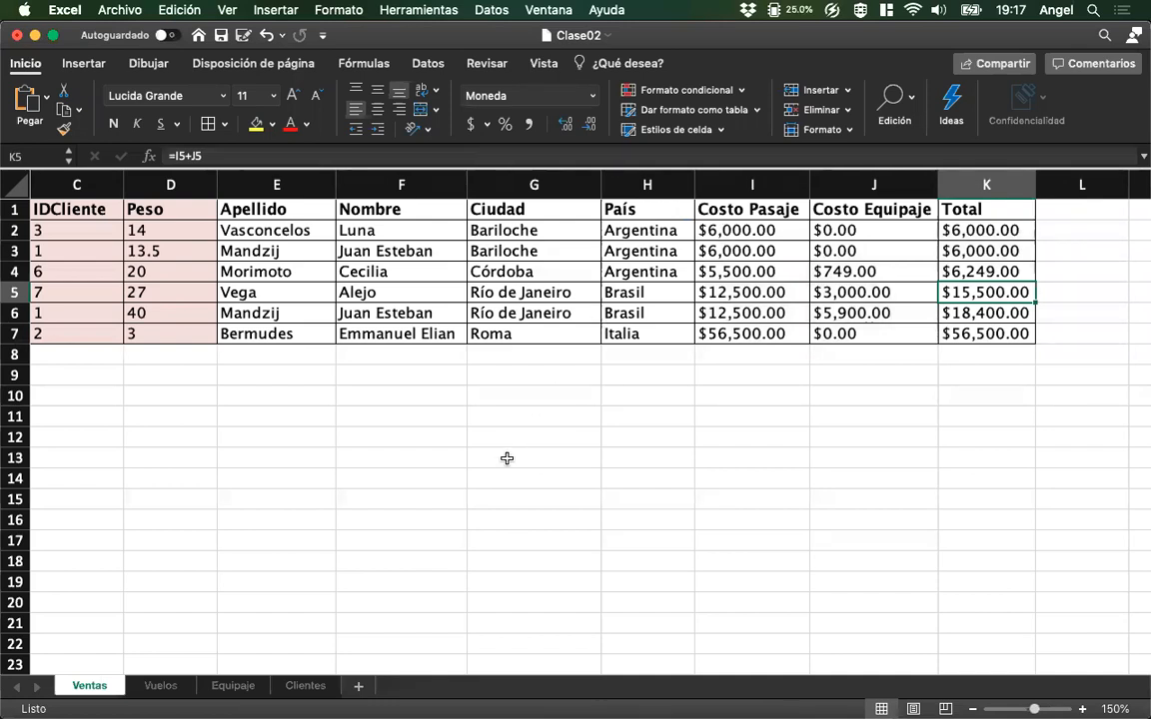
Add the heading "Apellidos y Nombres" in cell E1 of the Clientes sheet.
{"action": "left_click", "coordinate": [295, 687]}
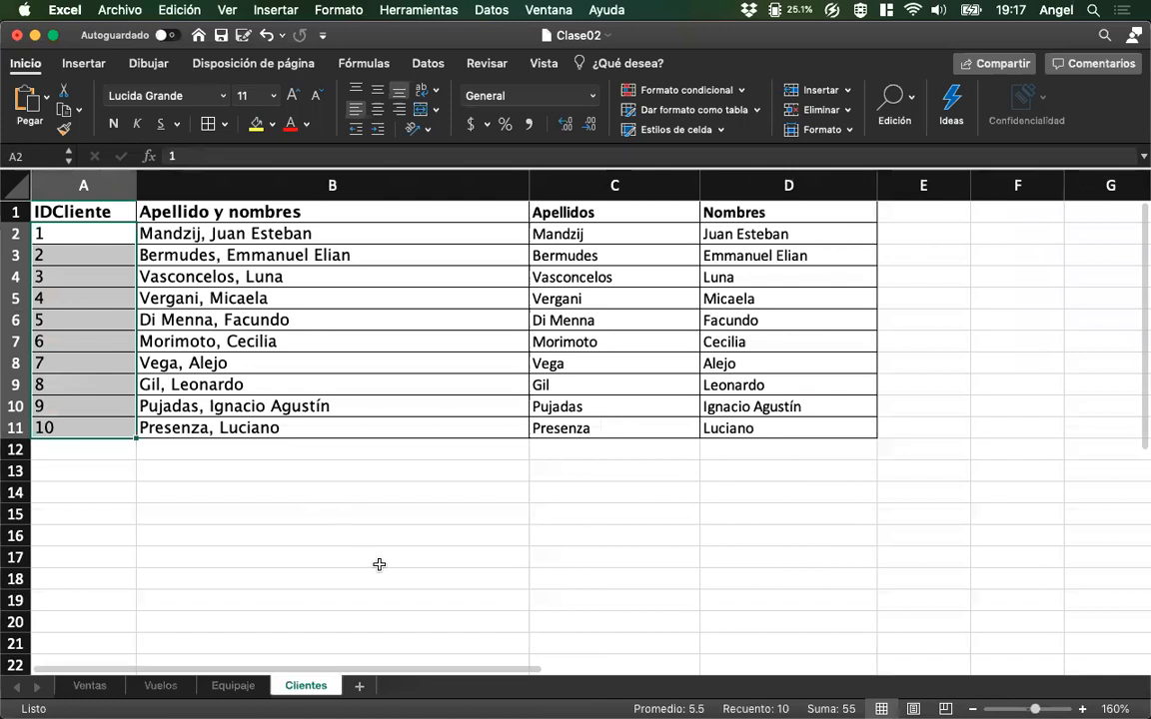
{"action": "left_click", "coordinate": [913, 217]}
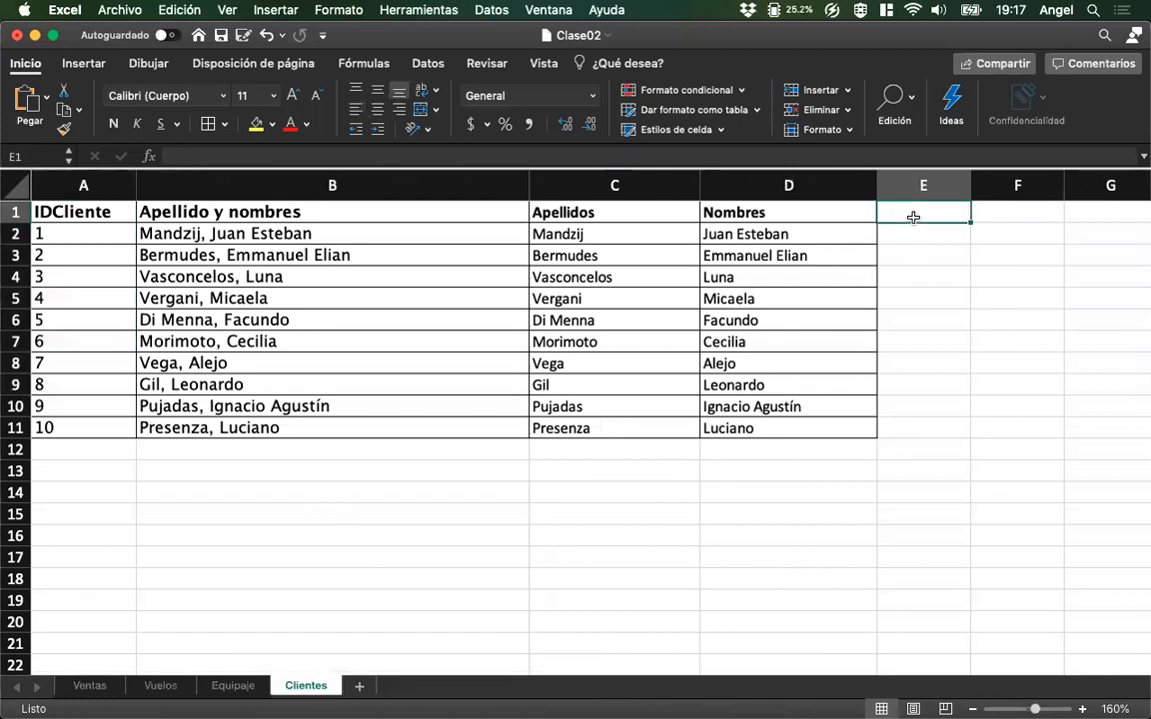
{"action": "key", "text": "shift+space"}
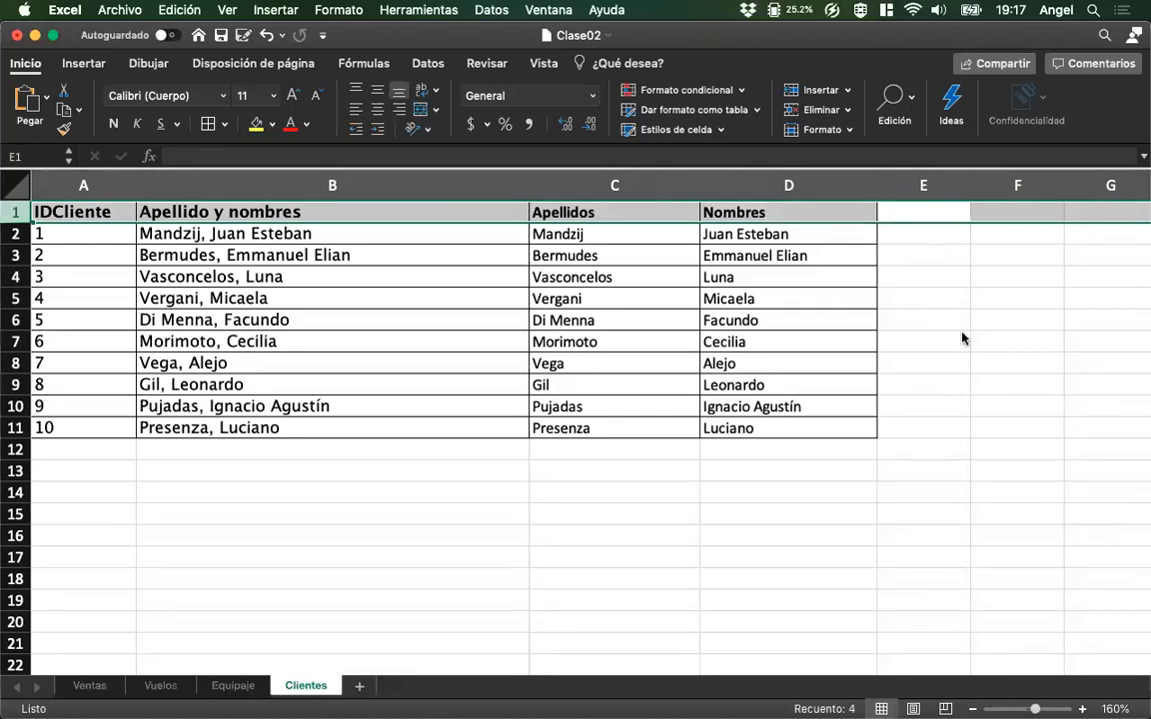
{"action": "left_click", "coordinate": [956, 211]}
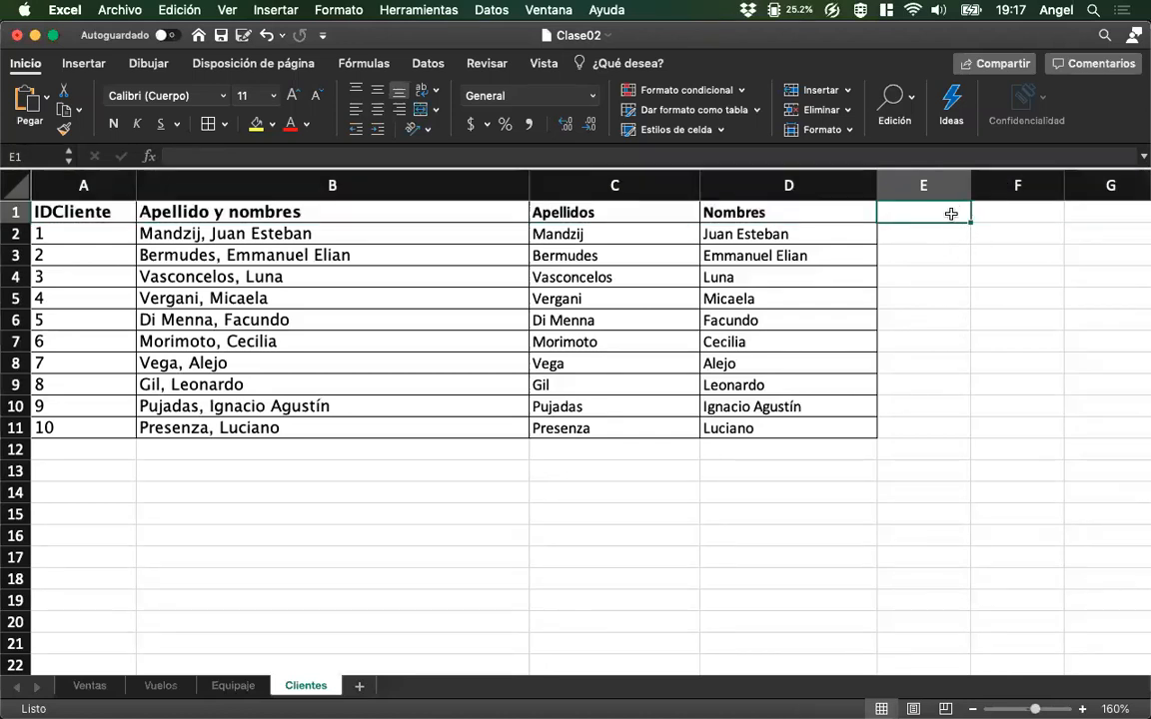
{"action": "type", "text": "Apellidos"}
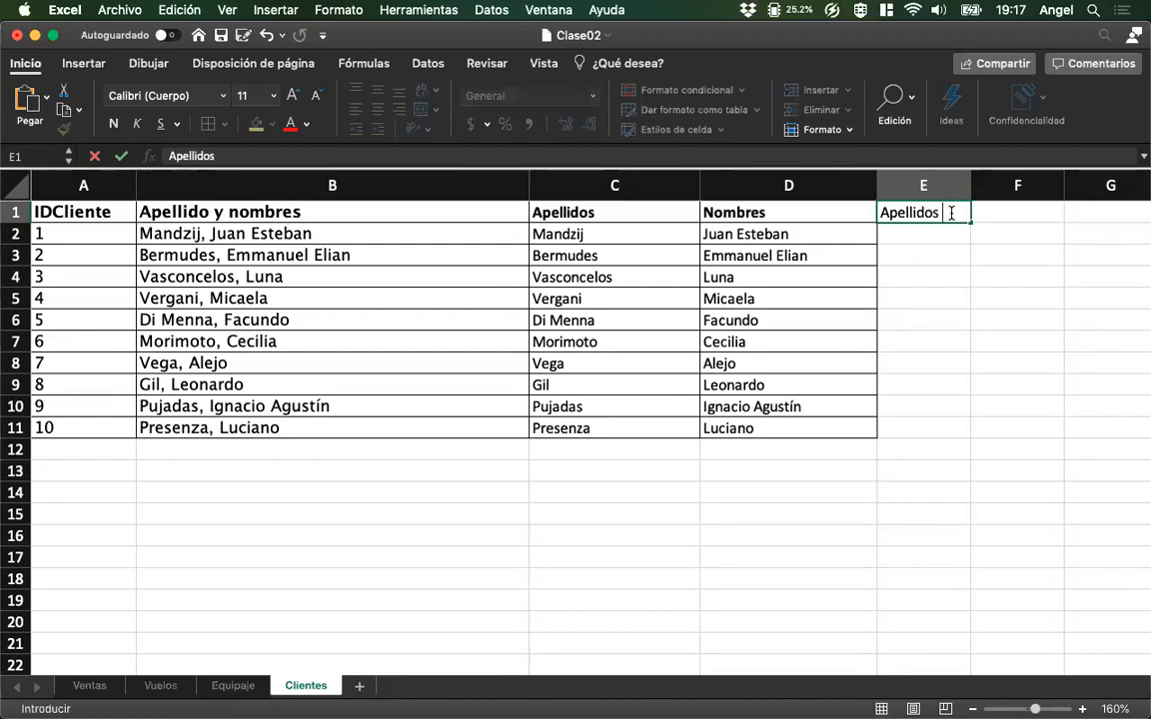
{"action": "type", "text": " y Nombres"}
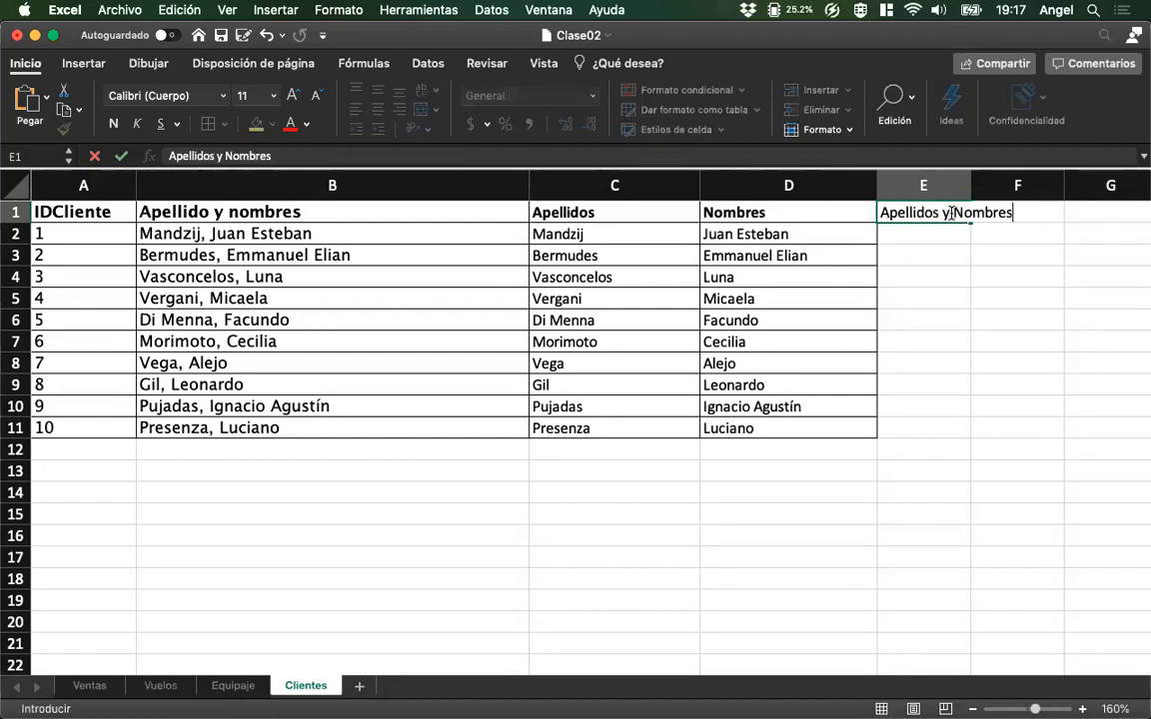
{"action": "key", "text": "Return"}
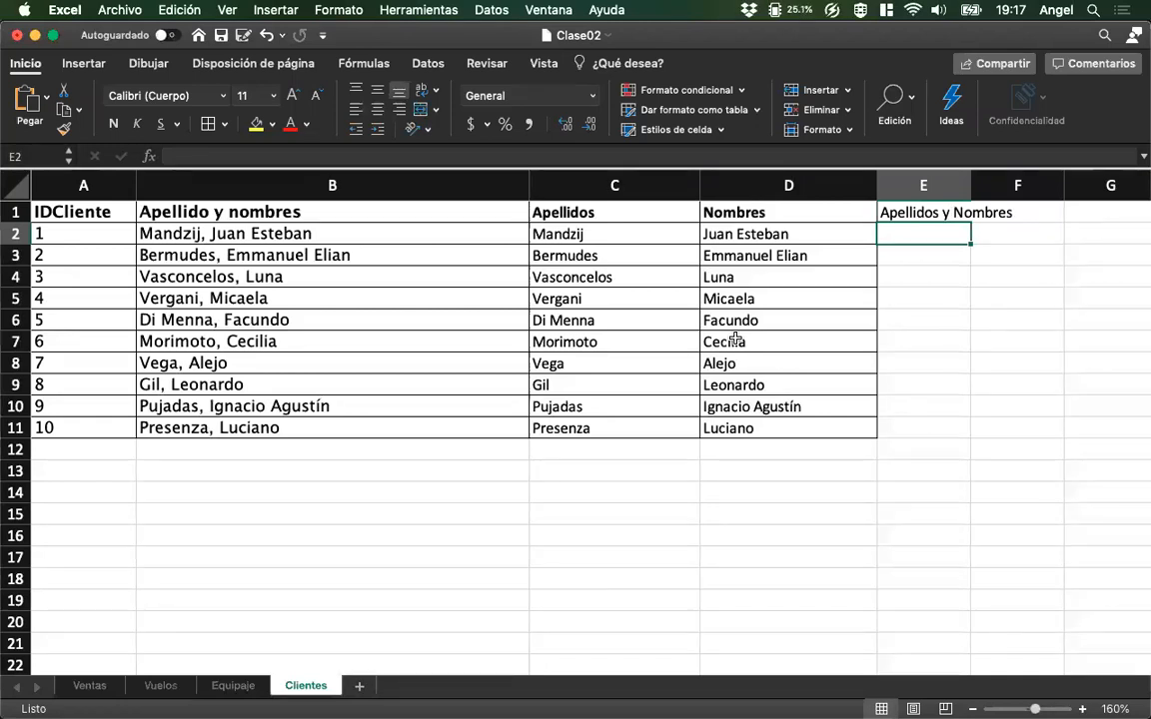
Change the heading in E1 to "Apellidos - Nombres".
{"action": "double_click", "coordinate": [949, 212]}
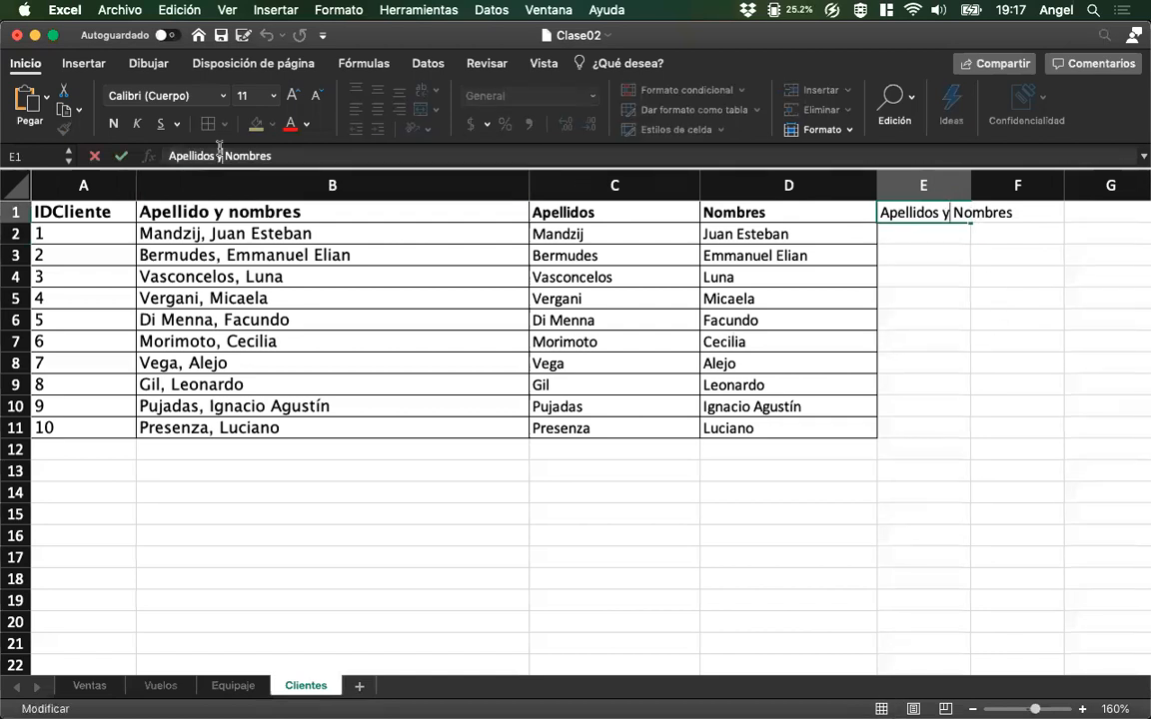
{"action": "key", "text": "BackSpace"}
{"action": "type", "text": "-"}
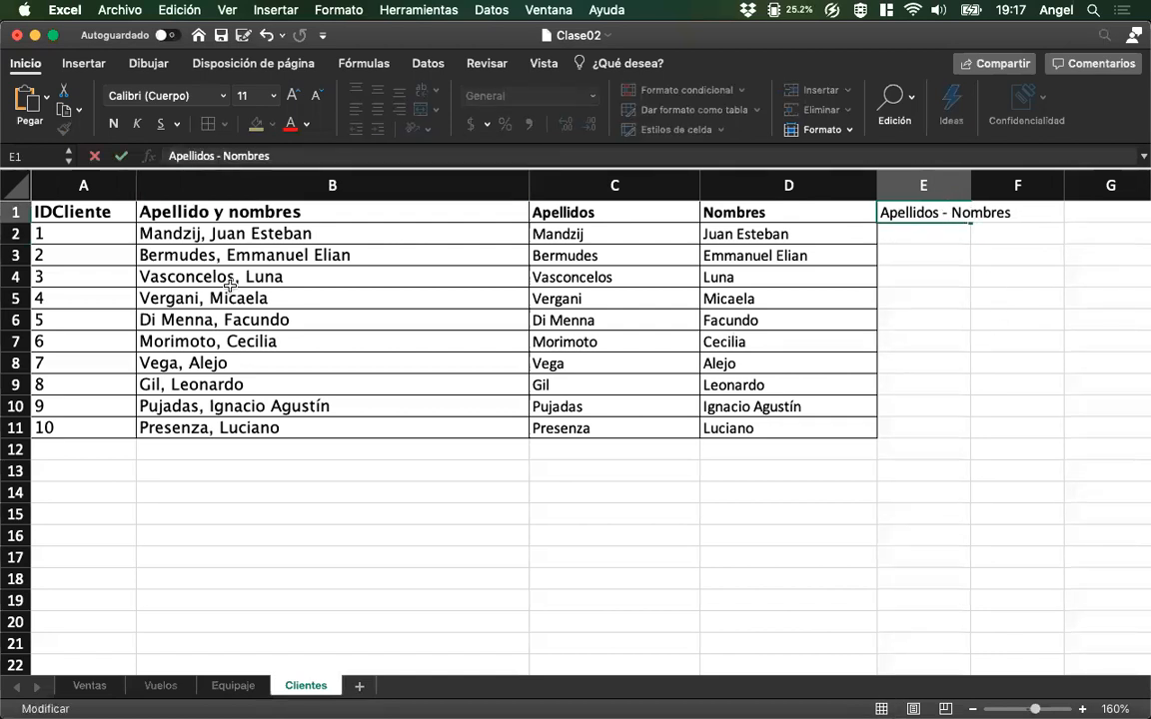
{"action": "key", "text": "Return"}
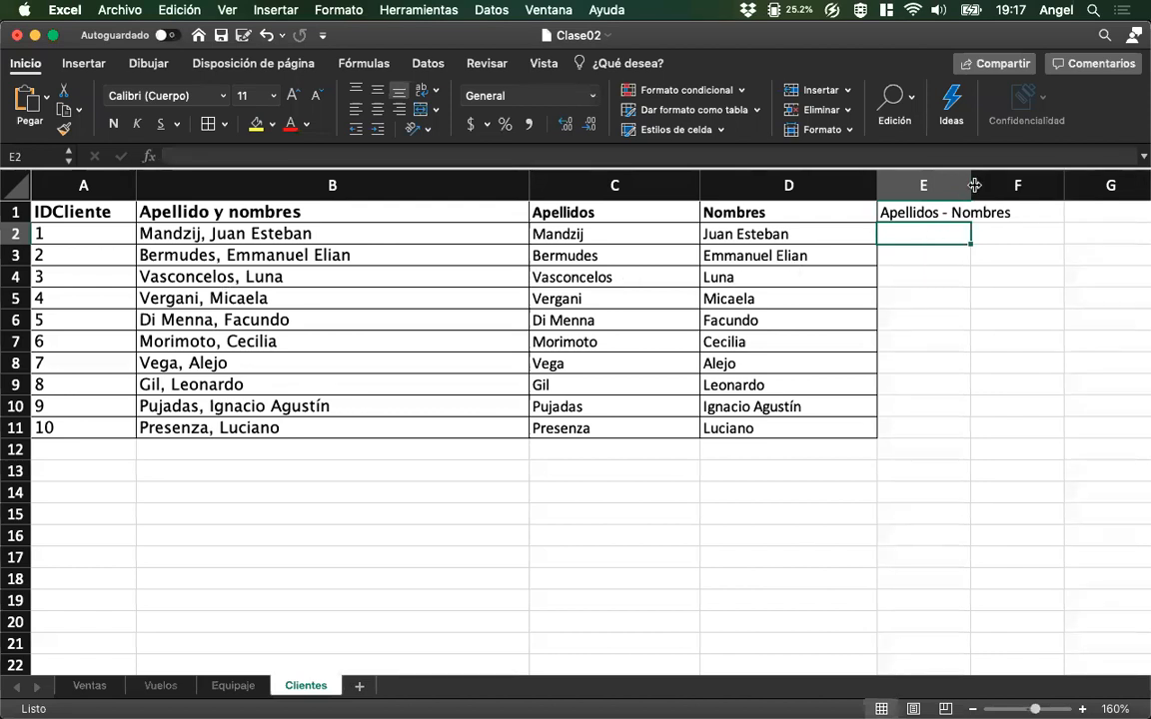
Widen column E to fit the full names and make its E1 heading bold.
{"action": "left_click_drag", "start_coordinate": [974, 185], "coordinate": [1147, 184]}
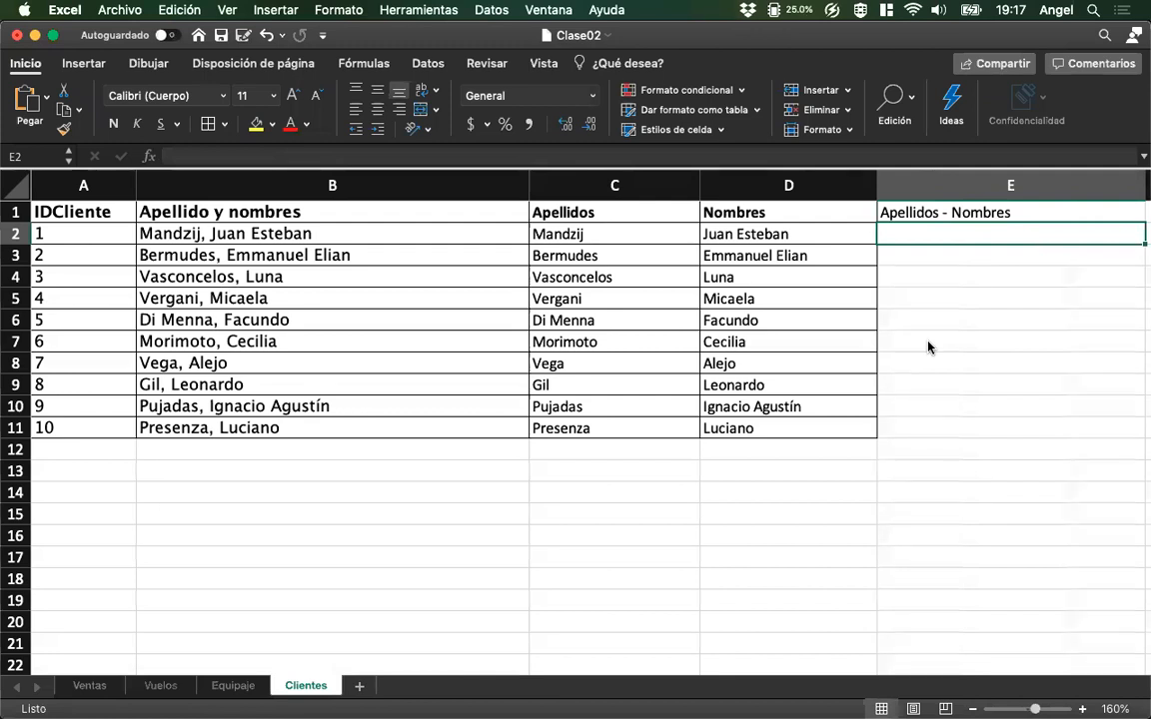
{"action": "key", "text": "Up"}
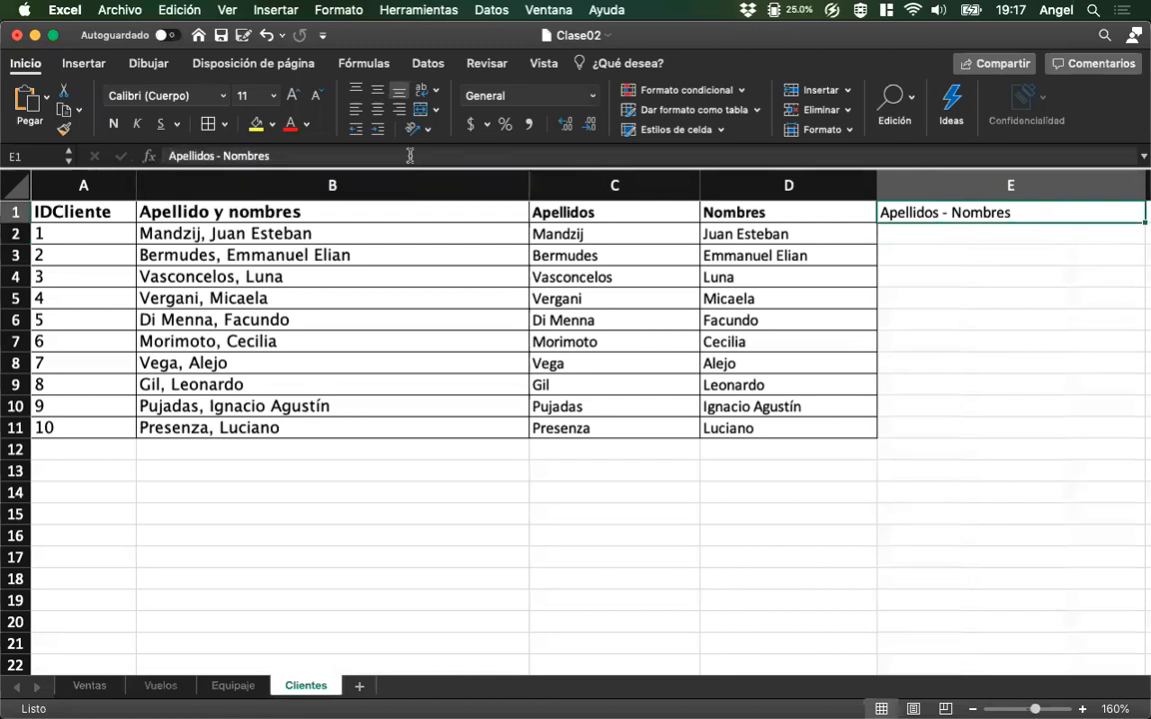
{"action": "left_click", "coordinate": [113, 123]}
{"action": "key", "text": "Down"}
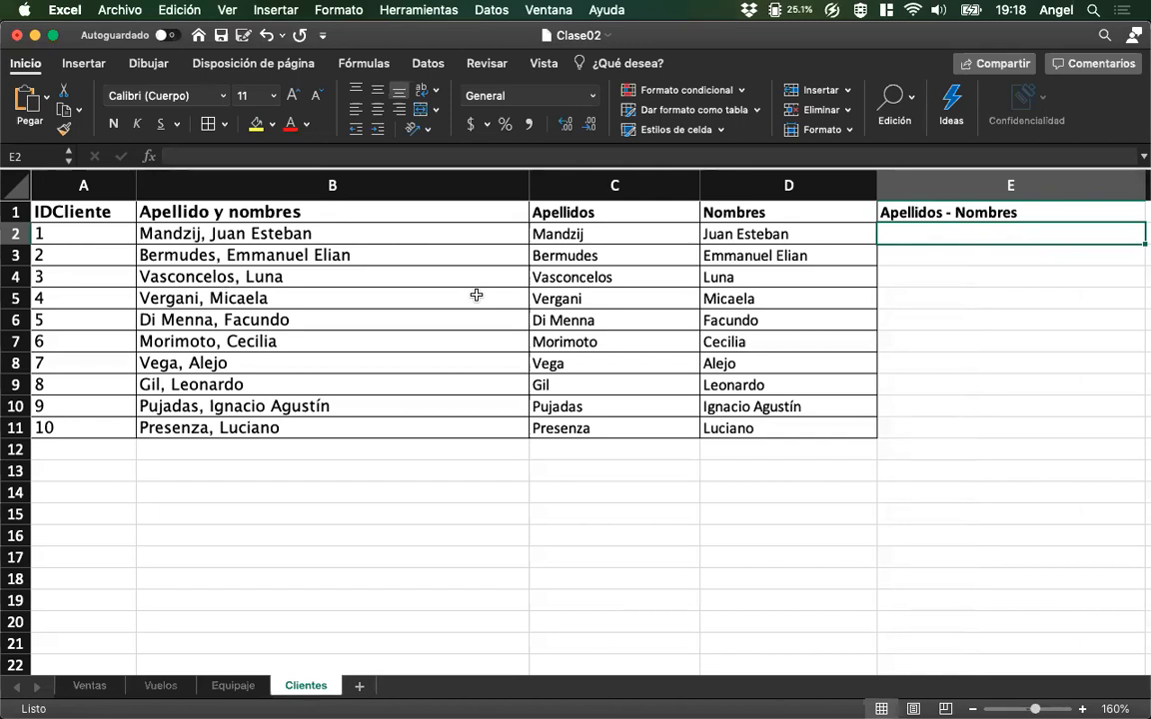
Enter the formula =C2 & "-" & D2 in cell E2 of the Clientes sheet to join surname and first names.
{"action": "type", "text": "="}
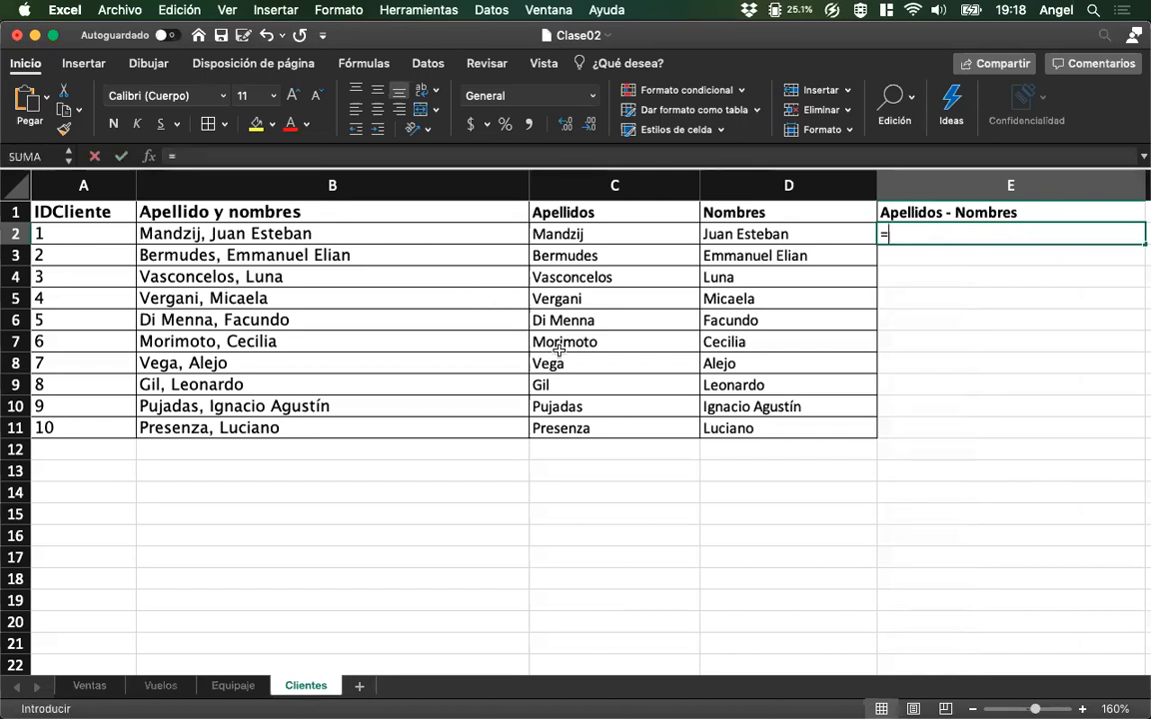
{"action": "left_click", "coordinate": [560, 234]}
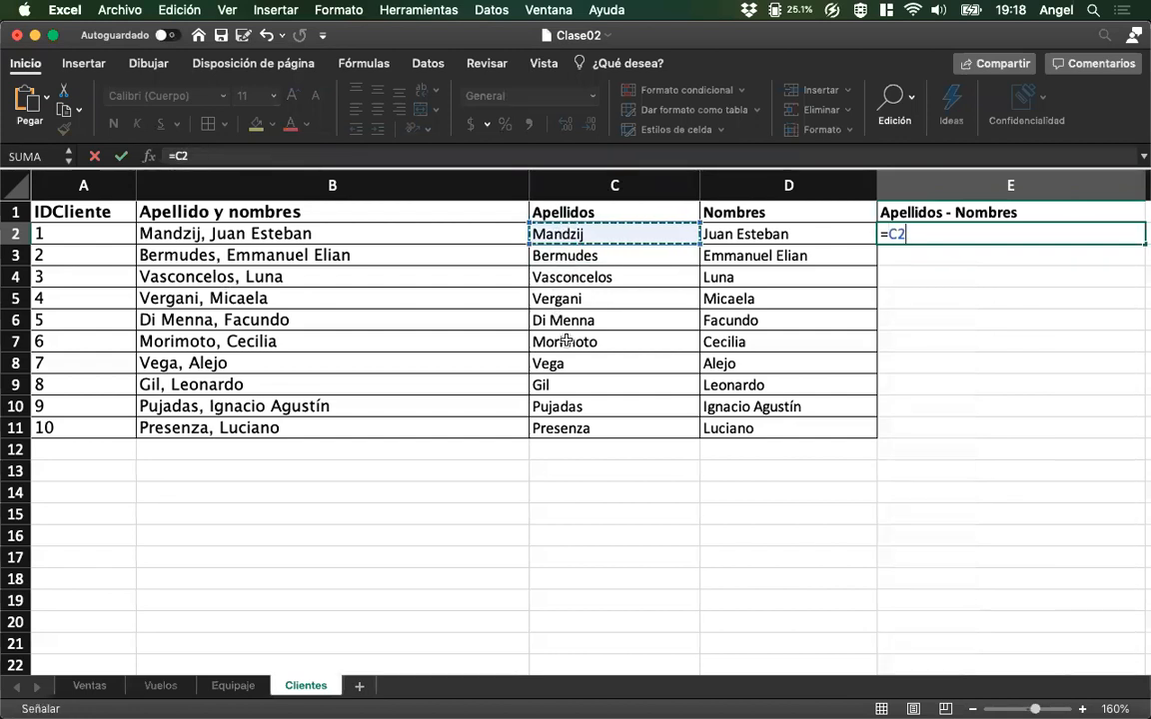
{"action": "type", "text": "&"}
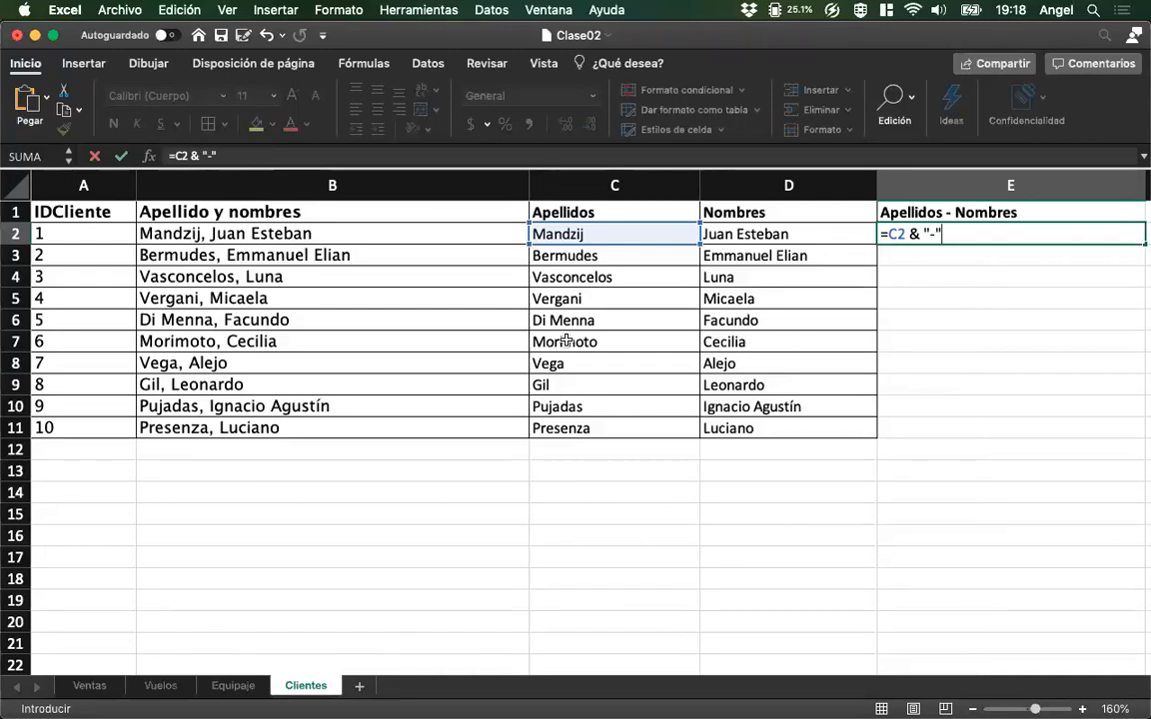
{"action": "type", "text": "\"-\" &"}
{"action": "left_click", "coordinate": [731, 235]}
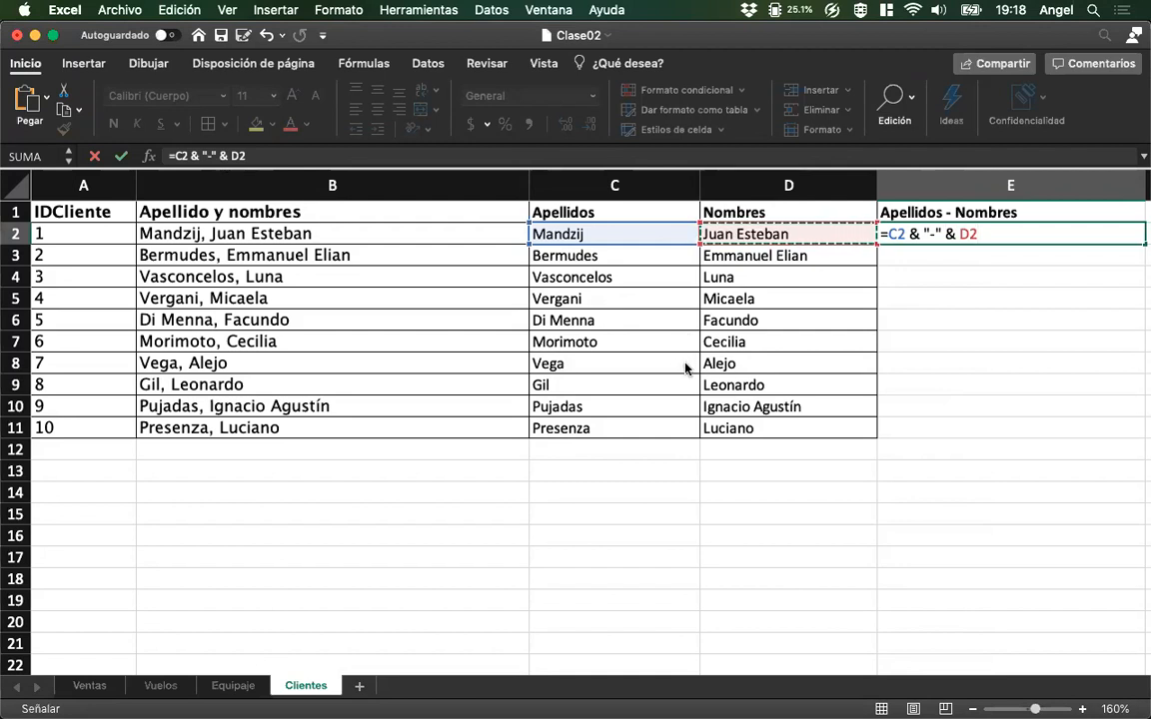
{"action": "key", "text": "Return"}
{"action": "key", "text": "Up"}
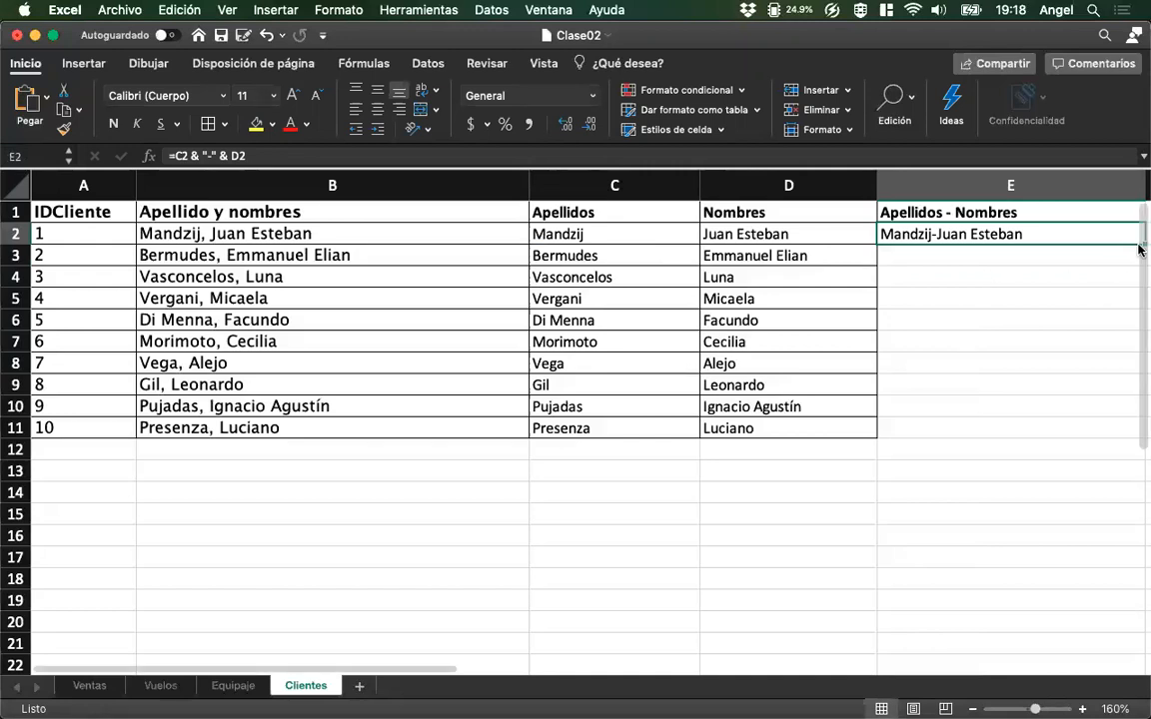
Fill the name-joining formula from E2 down through E11 for all clients.
{"action": "scroll", "coordinate": [1025, 284], "scroll_direction": "right", "scroll_amount": 3}
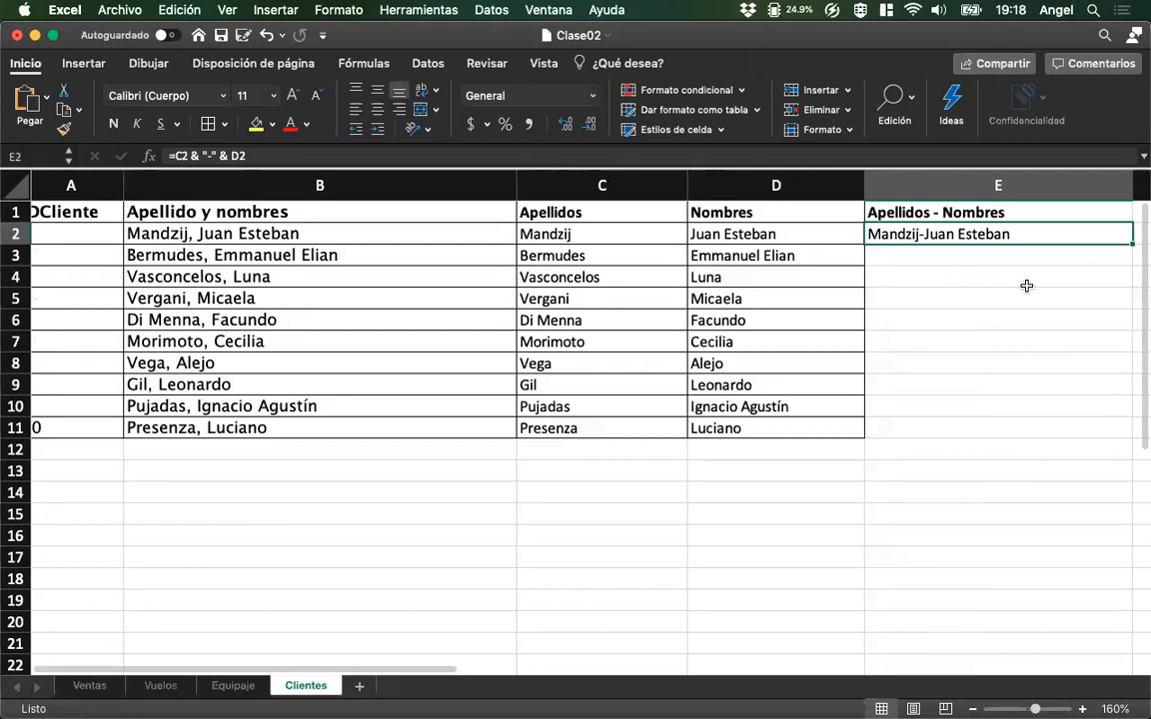
{"action": "double_click", "coordinate": [1048, 245]}
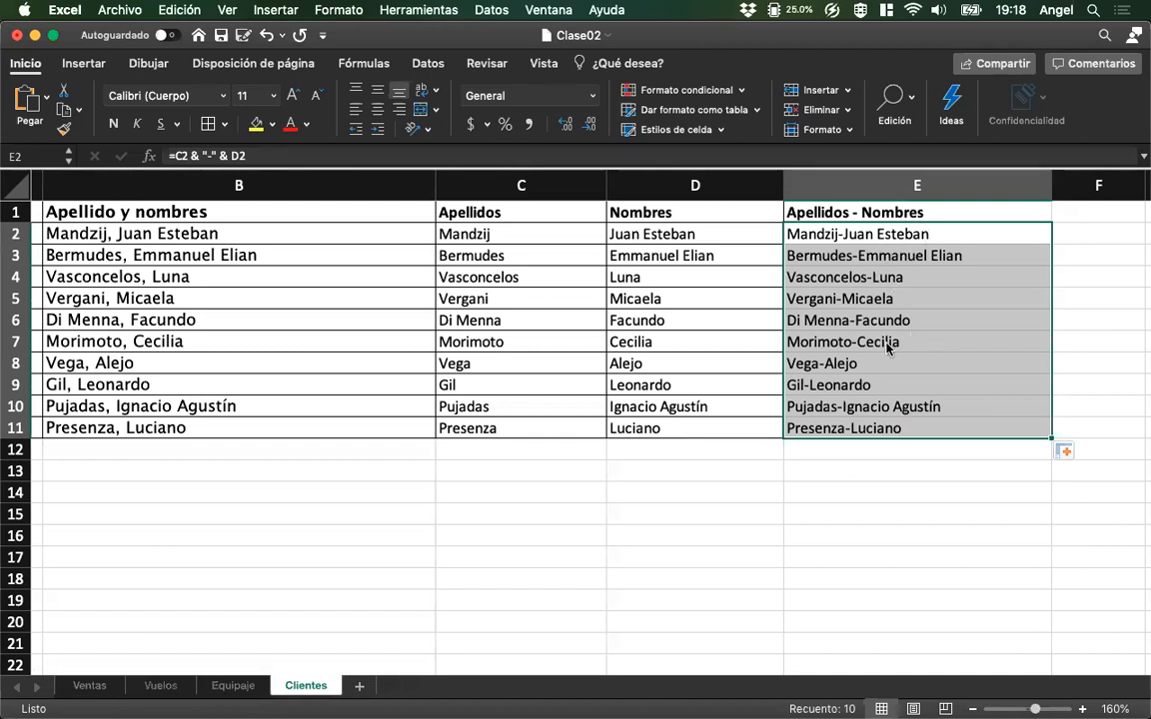
{"action": "left_click", "coordinate": [889, 232]}
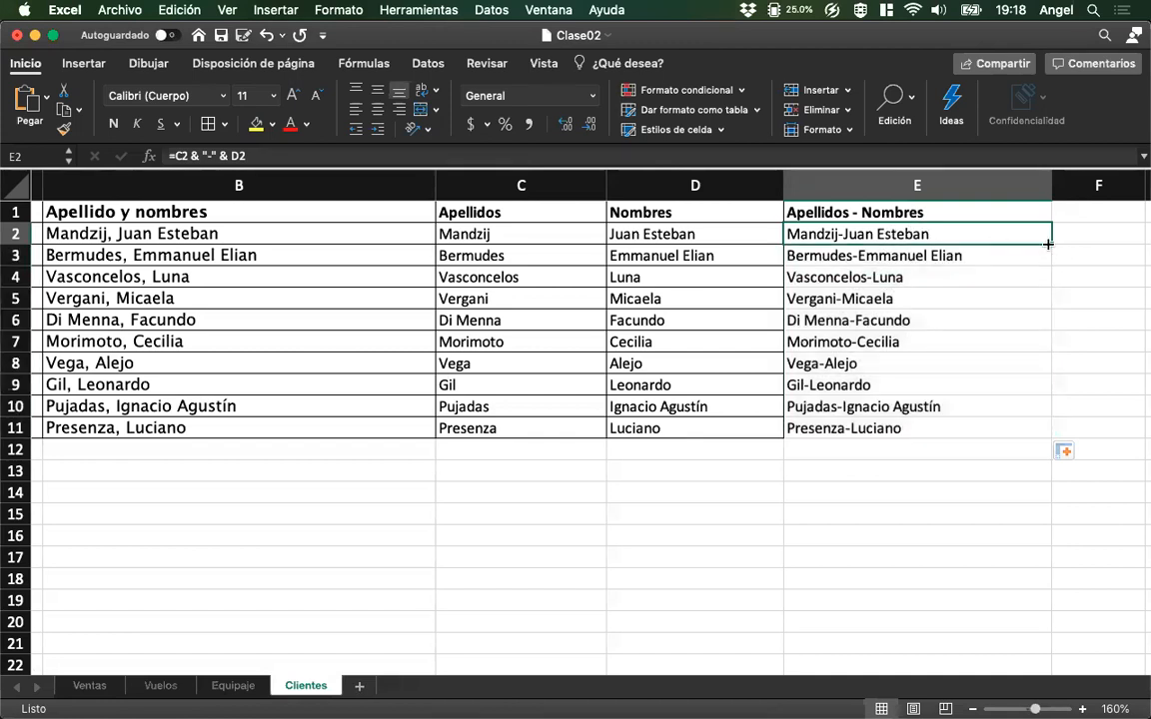
{"action": "double_click", "coordinate": [1051, 243]}
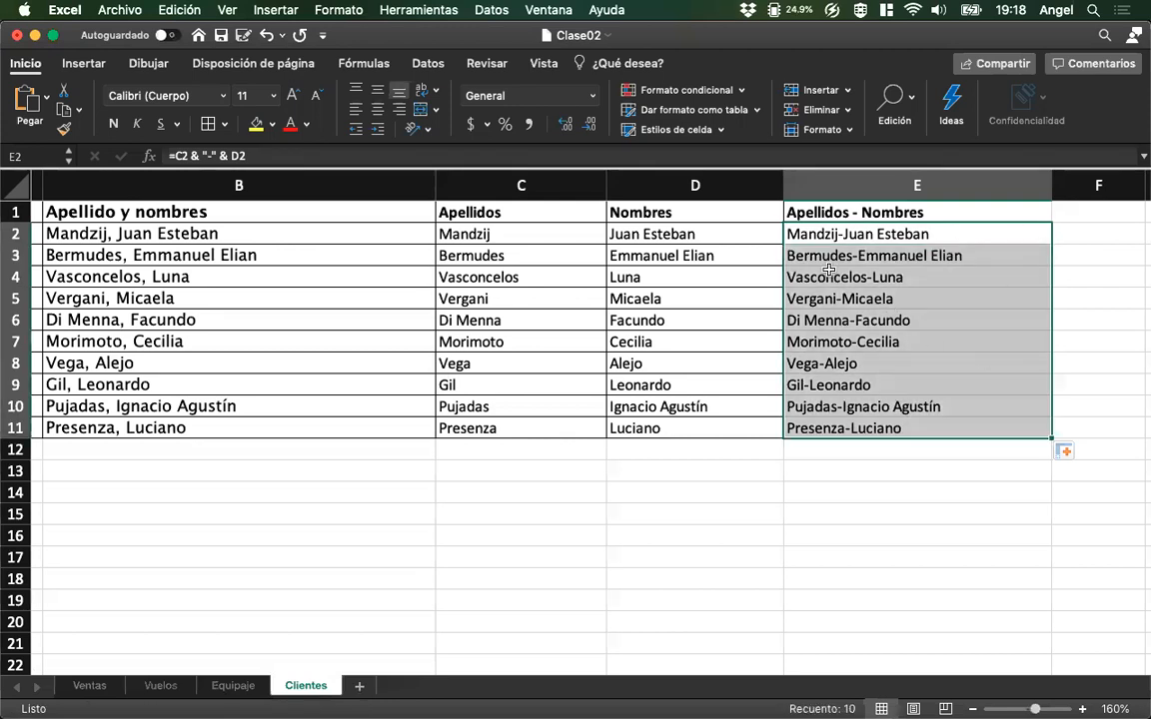
{"action": "scroll", "coordinate": [820, 260], "scroll_direction": "left", "scroll_amount": 1}
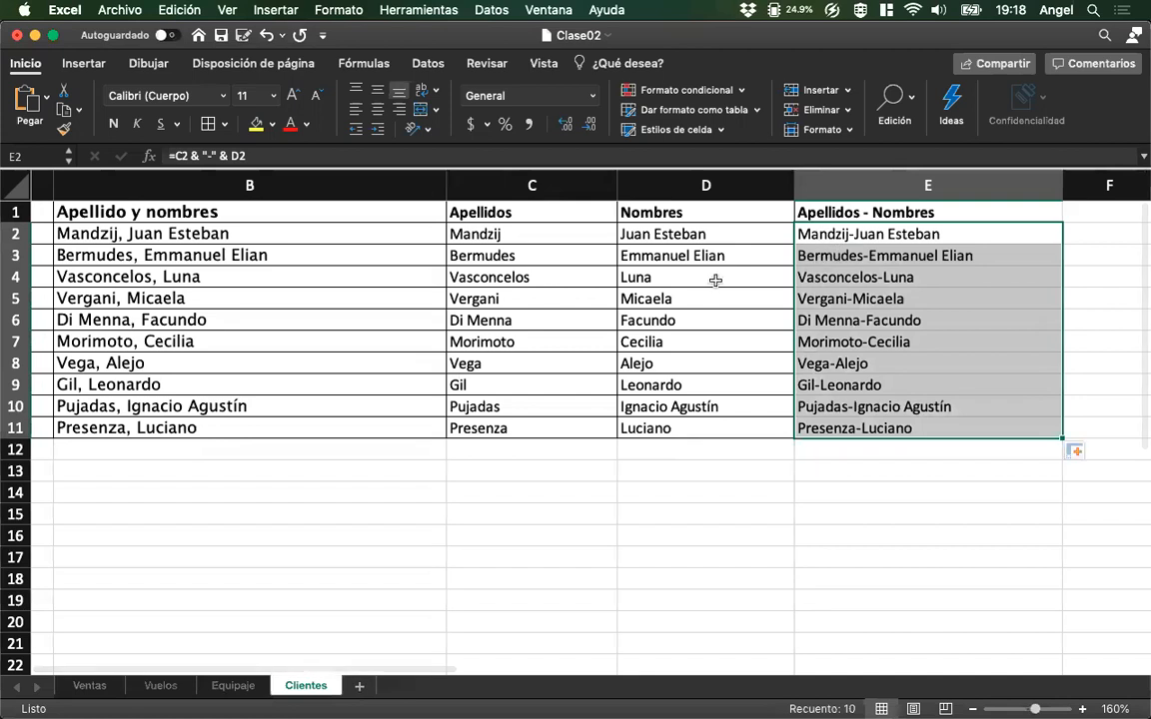
{"action": "scroll", "coordinate": [699, 288], "scroll_direction": "left", "scroll_amount": 2}
{"action": "scroll", "coordinate": [662, 290], "scroll_direction": "left", "scroll_amount": 3}
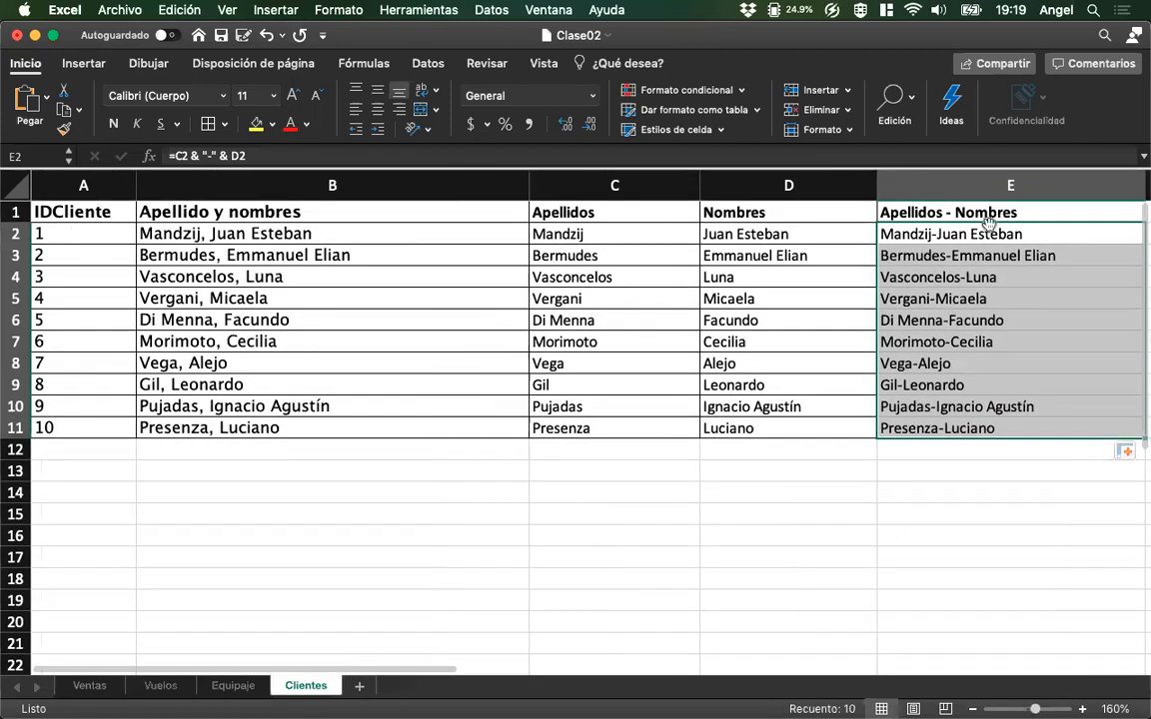
{"action": "left_click", "coordinate": [986, 235]}
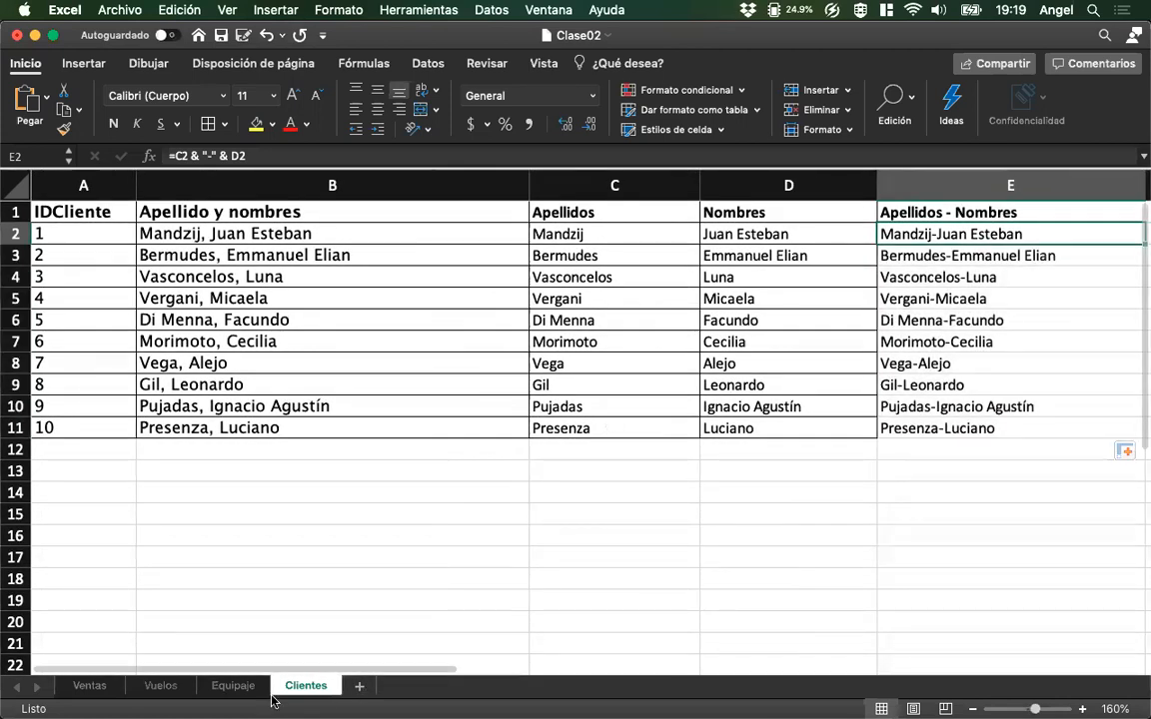
On the Vuelos sheet, widen the Cantidad and Recaudación columns.
{"action": "left_click", "coordinate": [162, 686]}
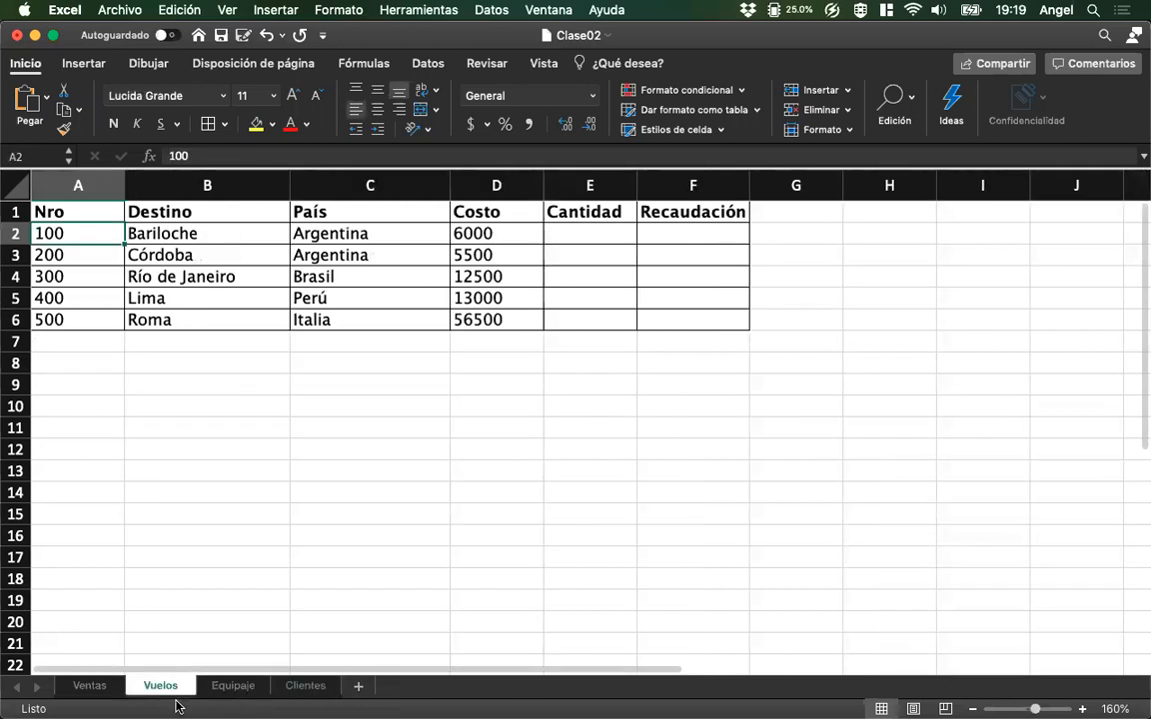
{"action": "left_click", "coordinate": [605, 234]}
{"action": "left_click_drag", "start_coordinate": [639, 177], "coordinate": [677, 176]}
{"action": "left_click_drag", "start_coordinate": [790, 186], "coordinate": [838, 186]}
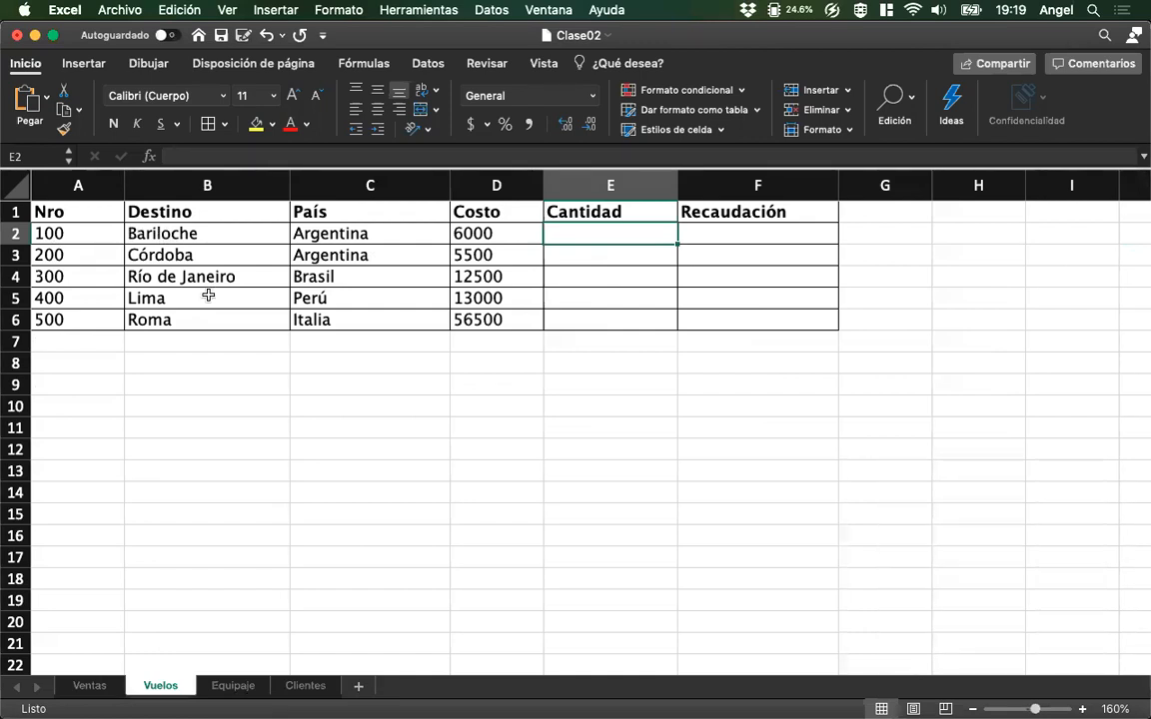
Enter =CONTAR.SI(Ventas!B2:B7, "=100") in cell E2 of Vuelos to count the sales of flight 100.
{"action": "type", "text": "=C"}
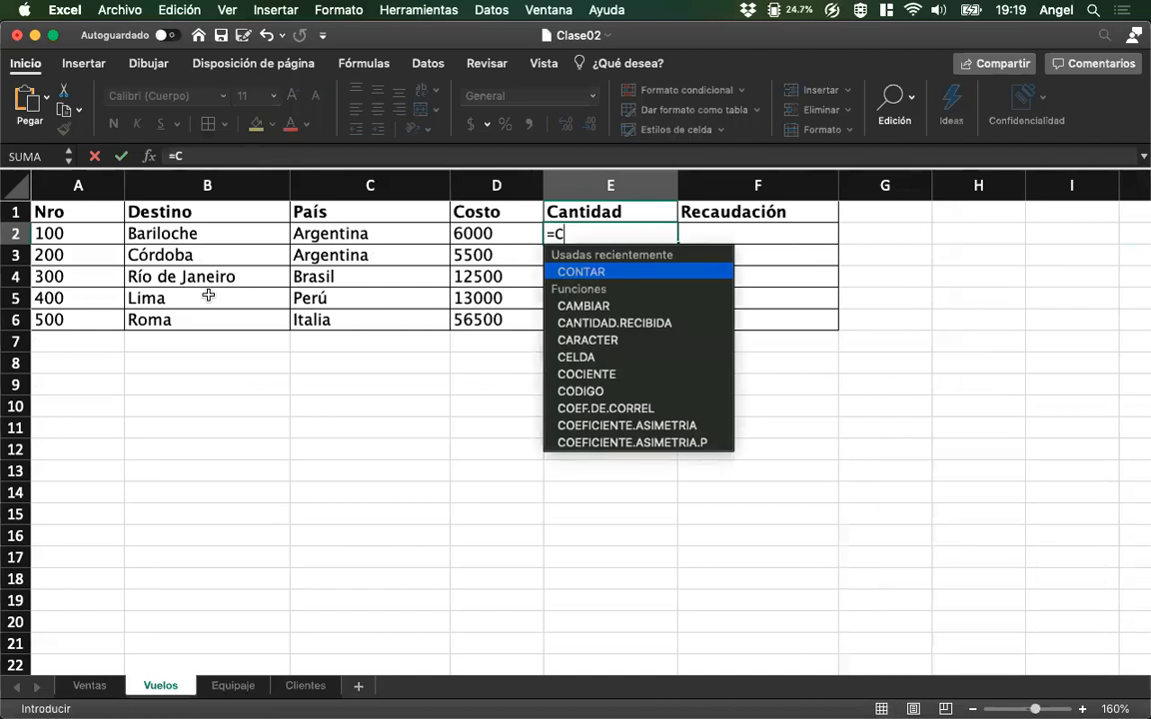
{"action": "type", "text": "ont"}
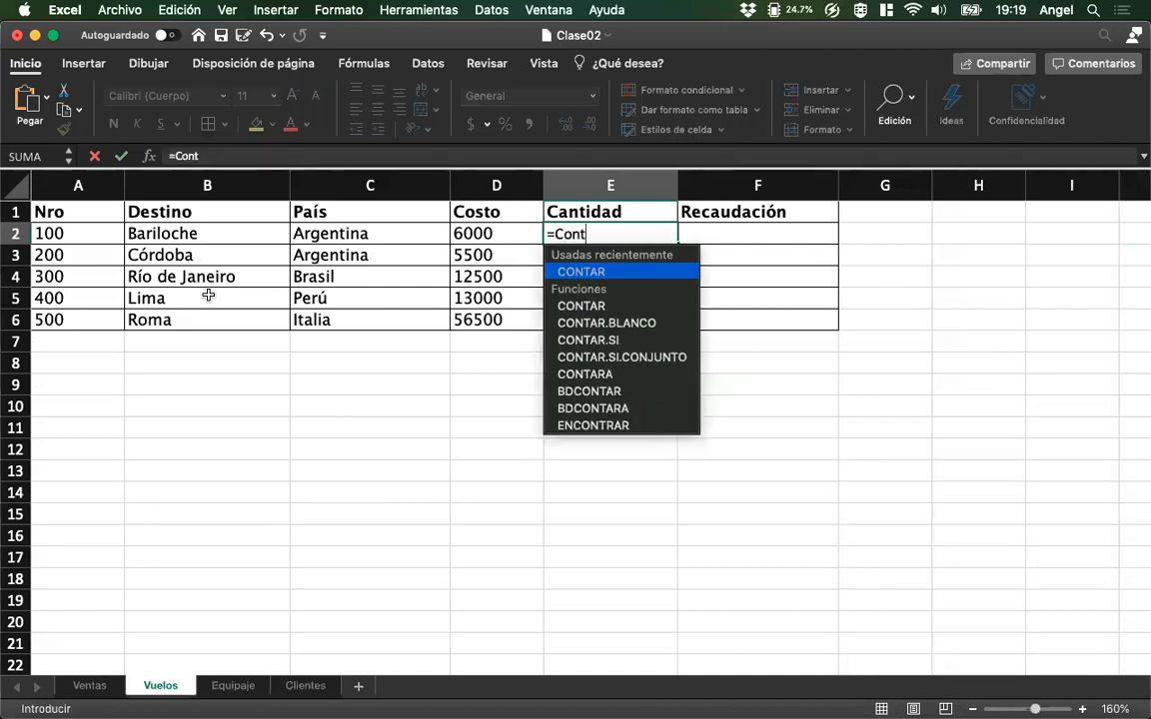
{"action": "type", "text": "ar.si("}
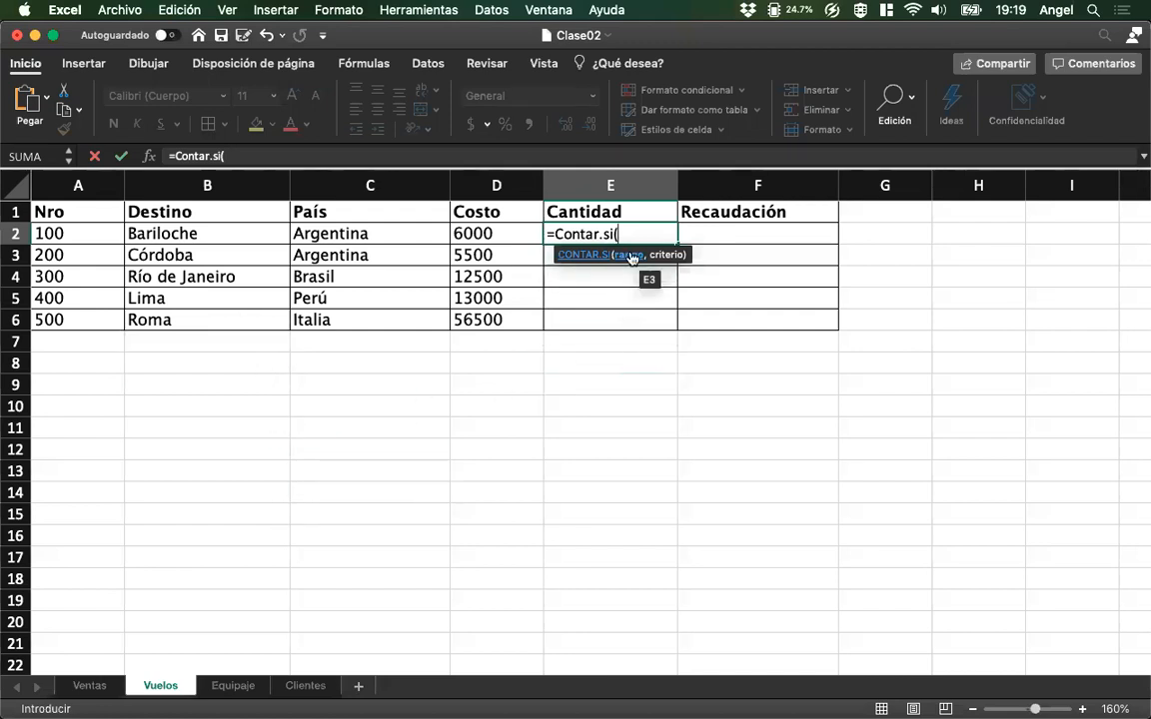
{"action": "left_click", "coordinate": [88, 686]}
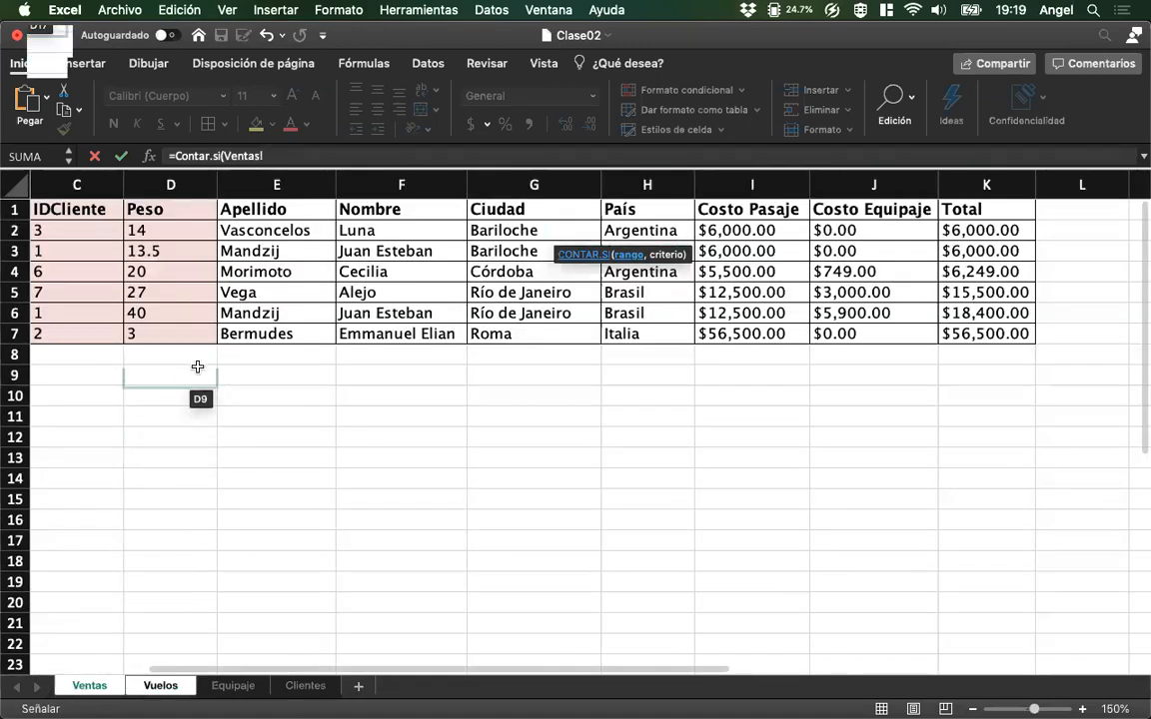
{"action": "scroll", "coordinate": [201, 366], "scroll_direction": "left", "scroll_amount": 2}
{"action": "left_click", "coordinate": [177, 228]}
{"action": "left_click_drag", "start_coordinate": [177, 229], "coordinate": [165, 333]}
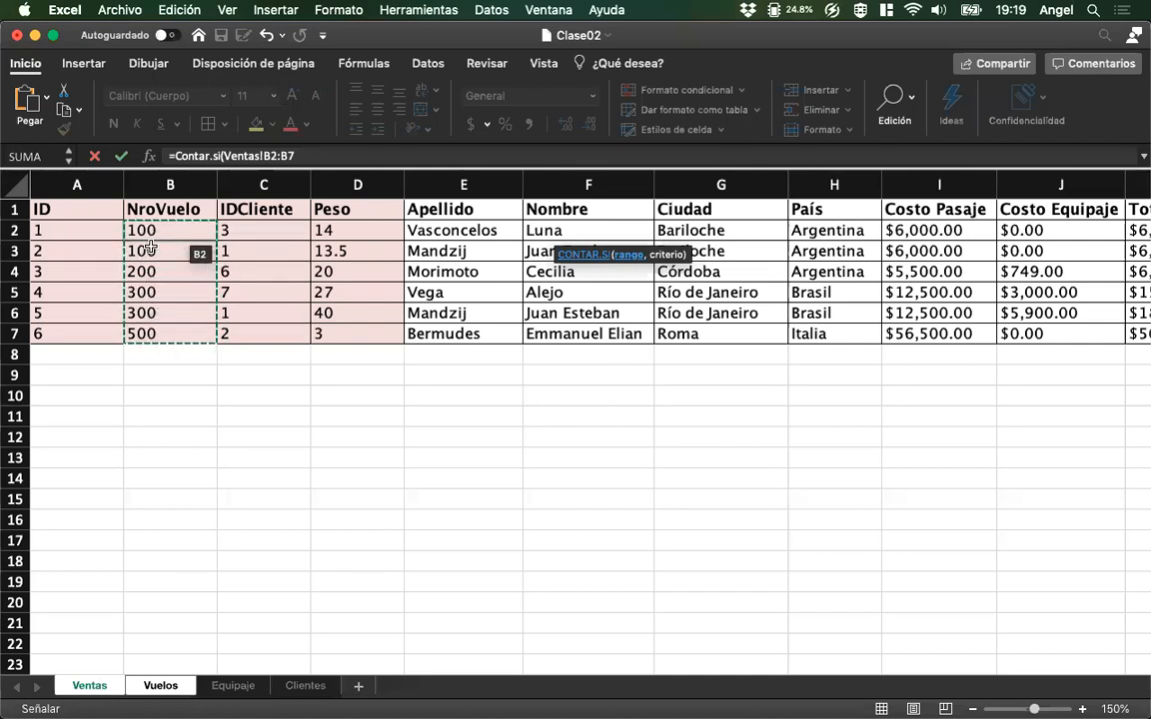
{"action": "type", "text": ","}
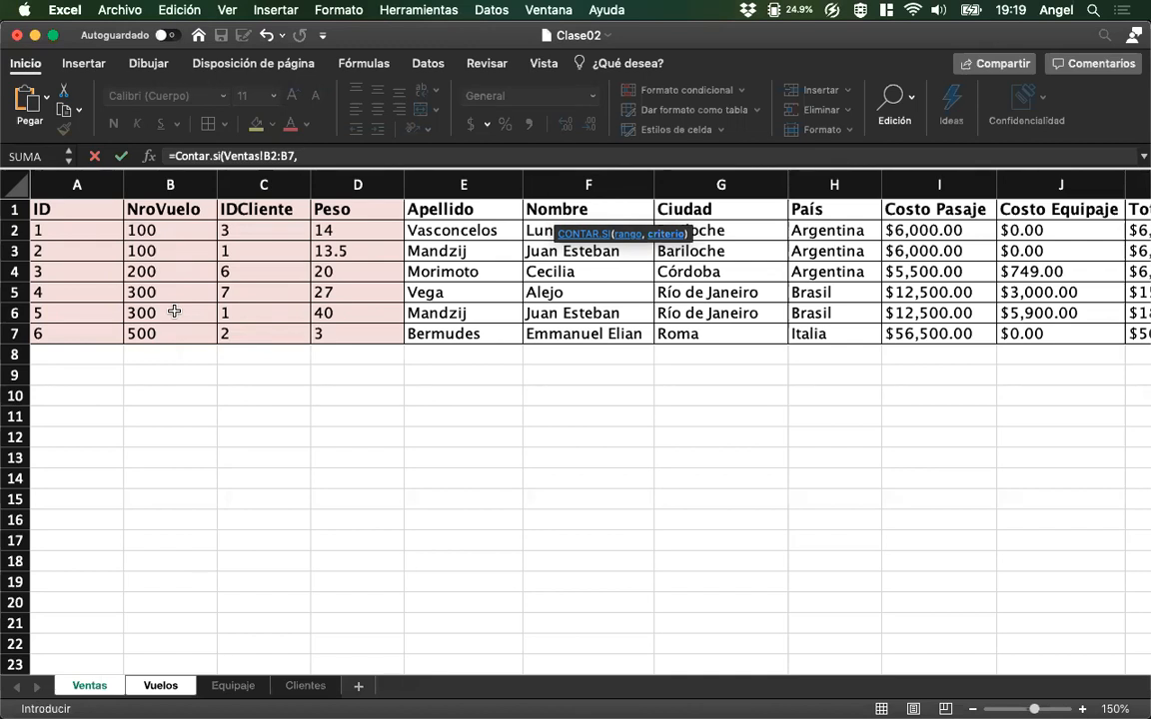
{"action": "type", "text": "\"=100"}
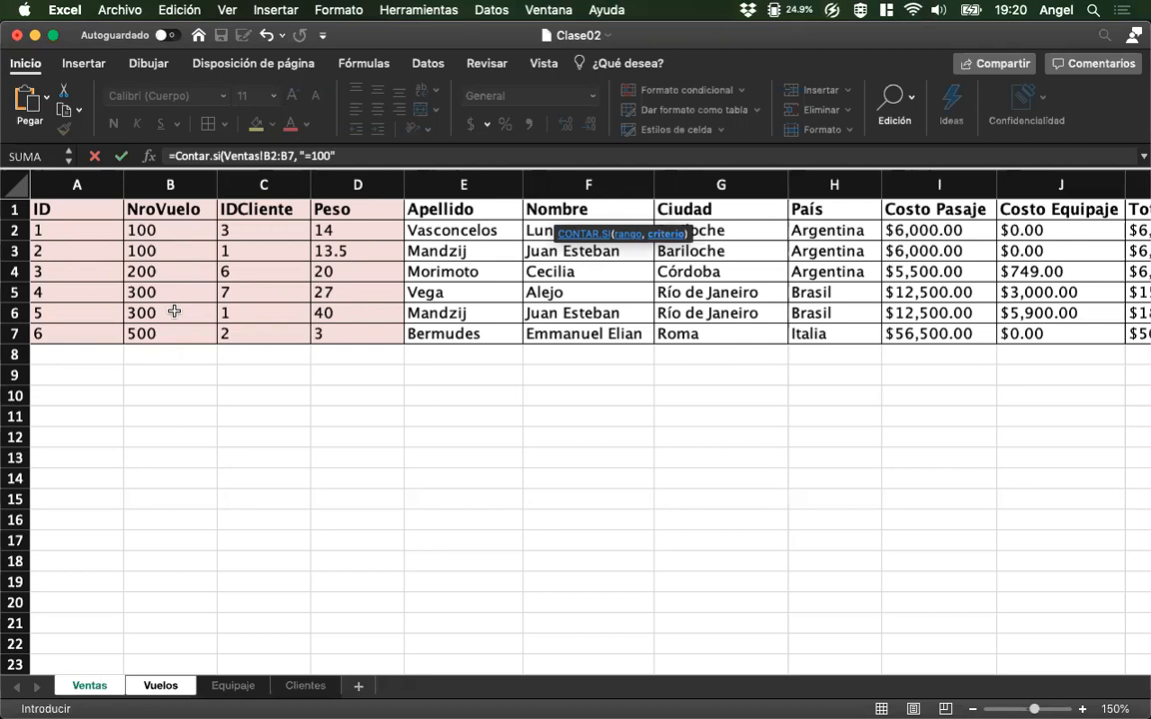
{"action": "type", "text": ")"}
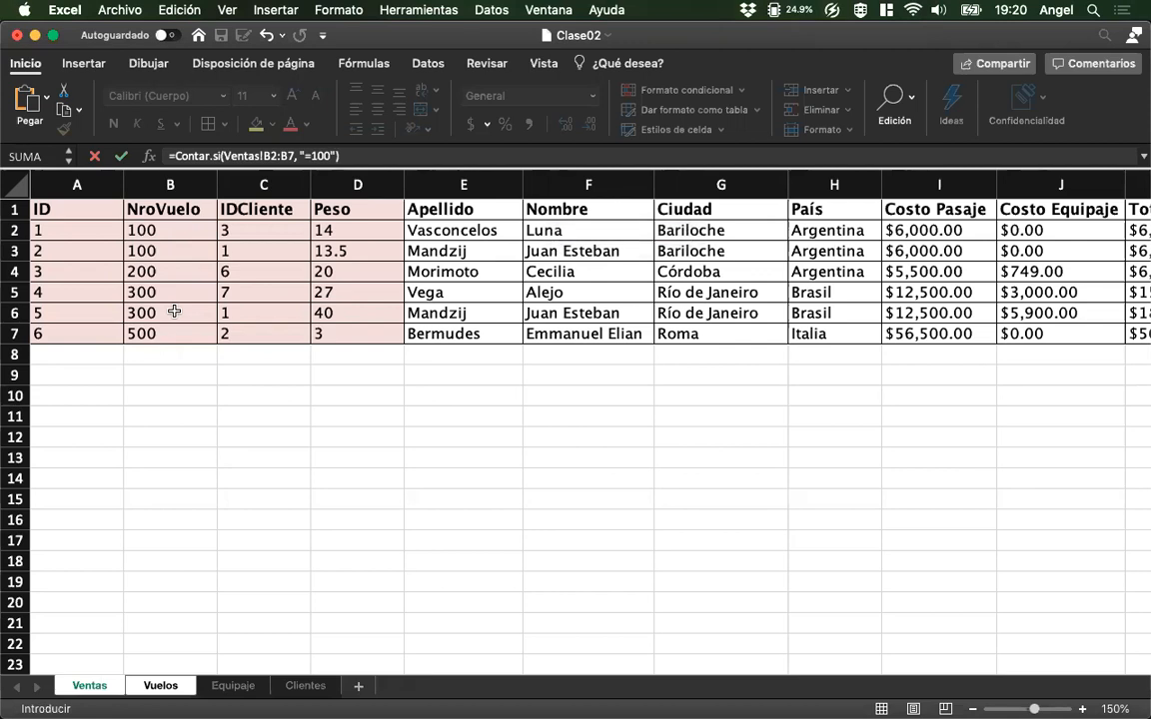
{"action": "key", "text": "Return"}
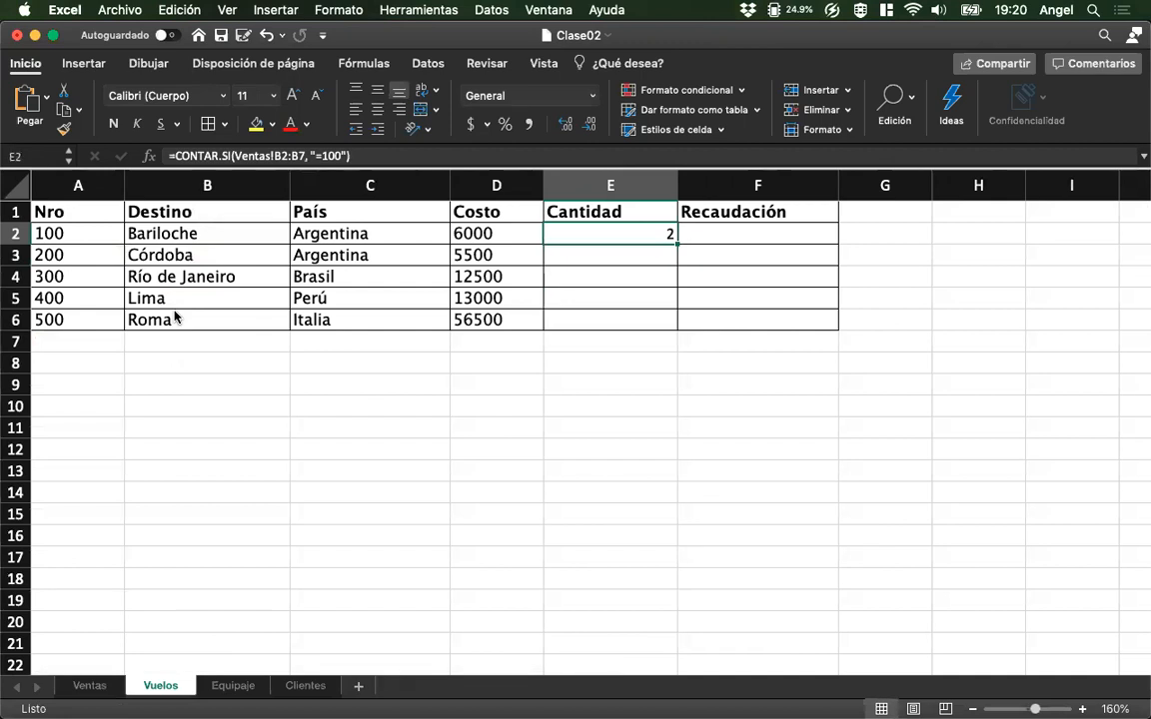
Replace the fixed flight number in E2's CONTAR.SI criterion with a reference to the Nro cell, making it "="&A2.
{"action": "key", "text": "Left"}
{"action": "key", "text": "Left"}
{"action": "key", "text": "Left"}
{"action": "key", "text": "Left"}
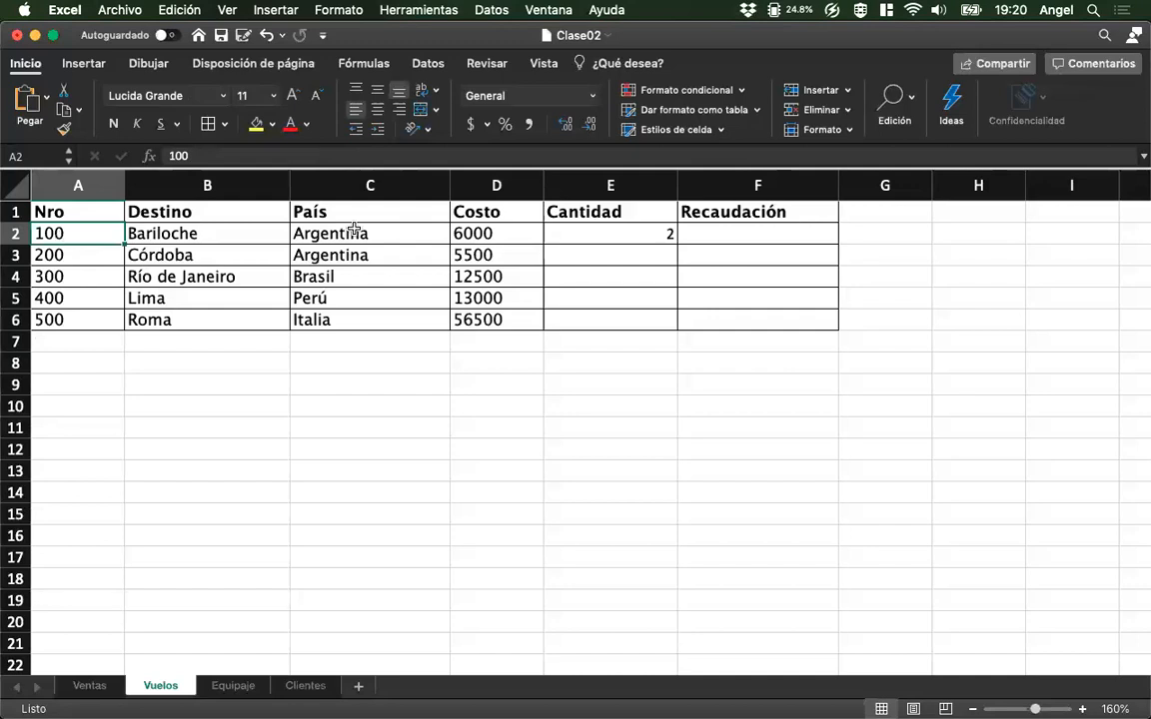
{"action": "left_click", "coordinate": [610, 236]}
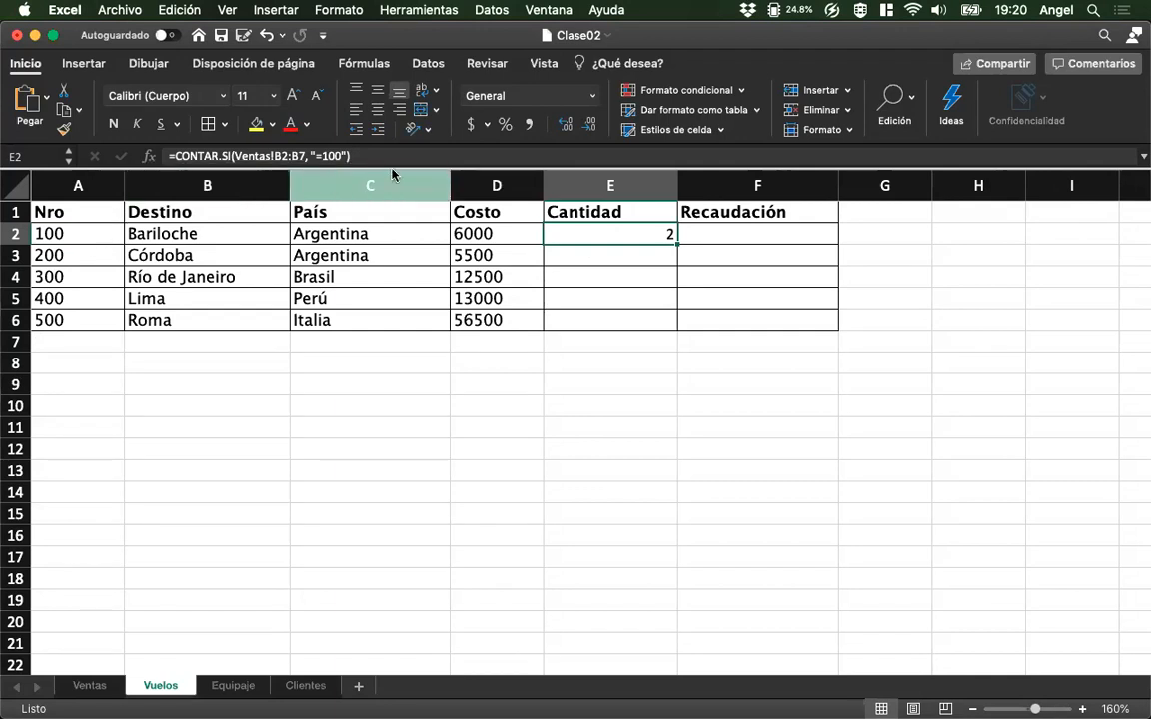
{"action": "left_click", "coordinate": [343, 156]}
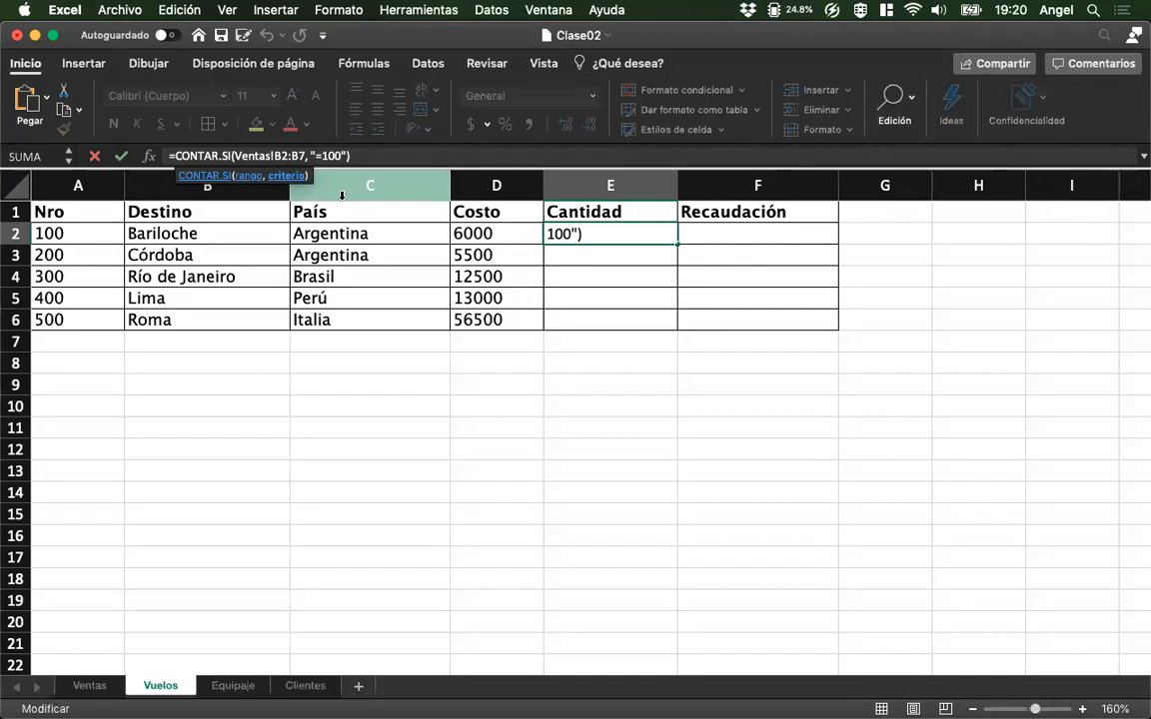
{"action": "key", "text": "BackSpace"}
{"action": "key", "text": "BackSpace"}
{"action": "key", "text": "BackSpace"}
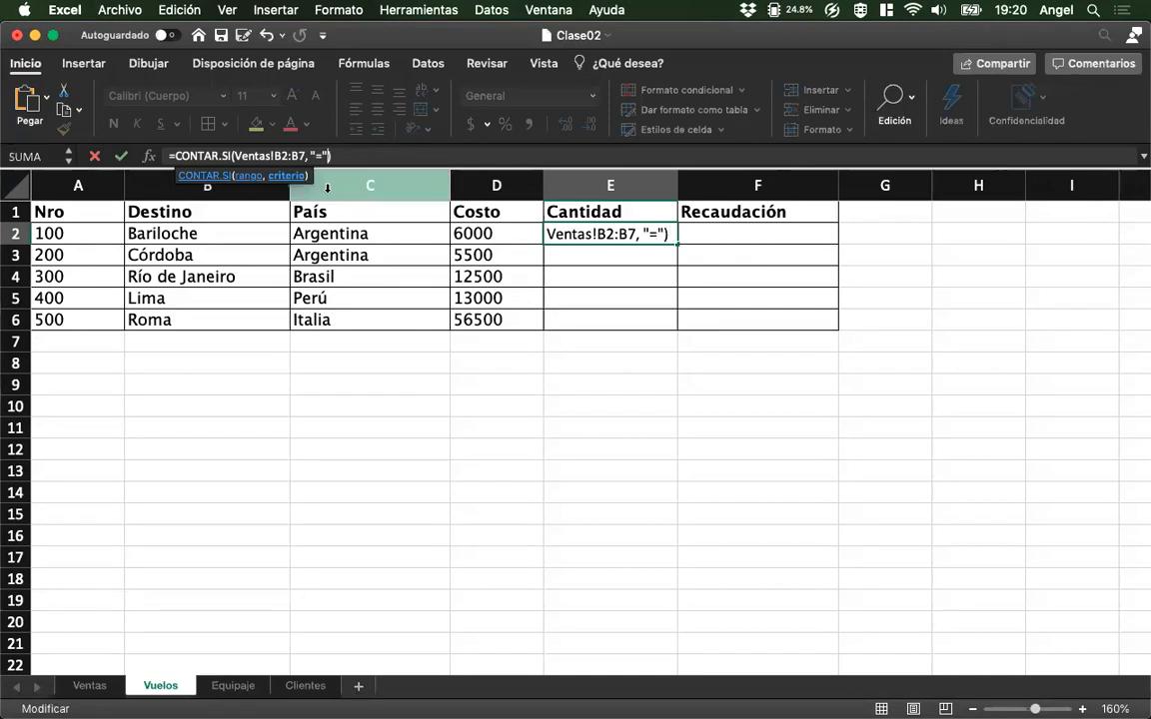
{"action": "key", "text": "Right"}
{"action": "type", "text": "&"}
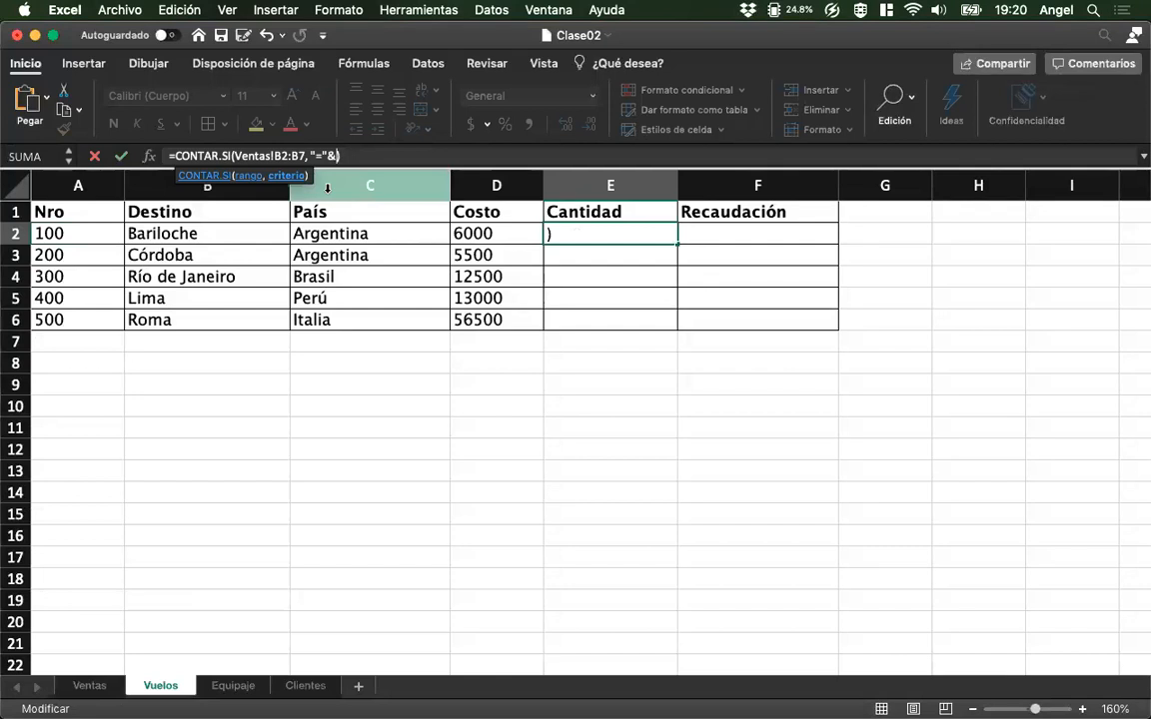
{"action": "left_click", "coordinate": [82, 234]}
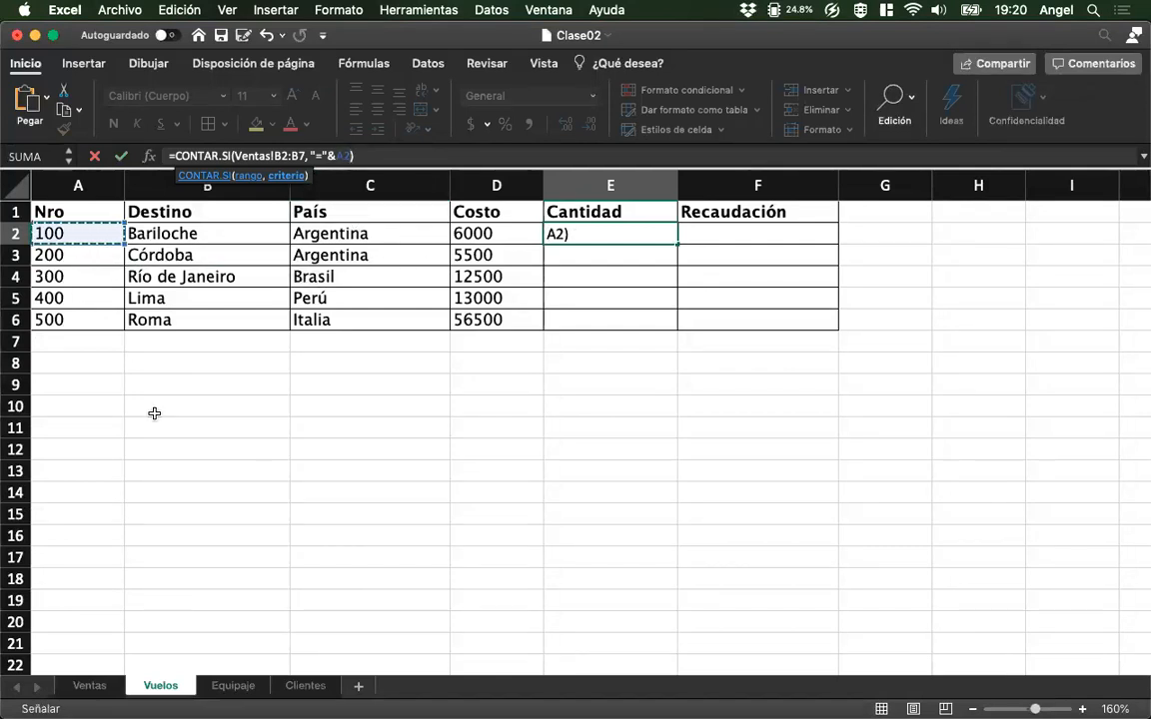
{"action": "key", "text": "Return"}
{"action": "key", "text": "Up"}
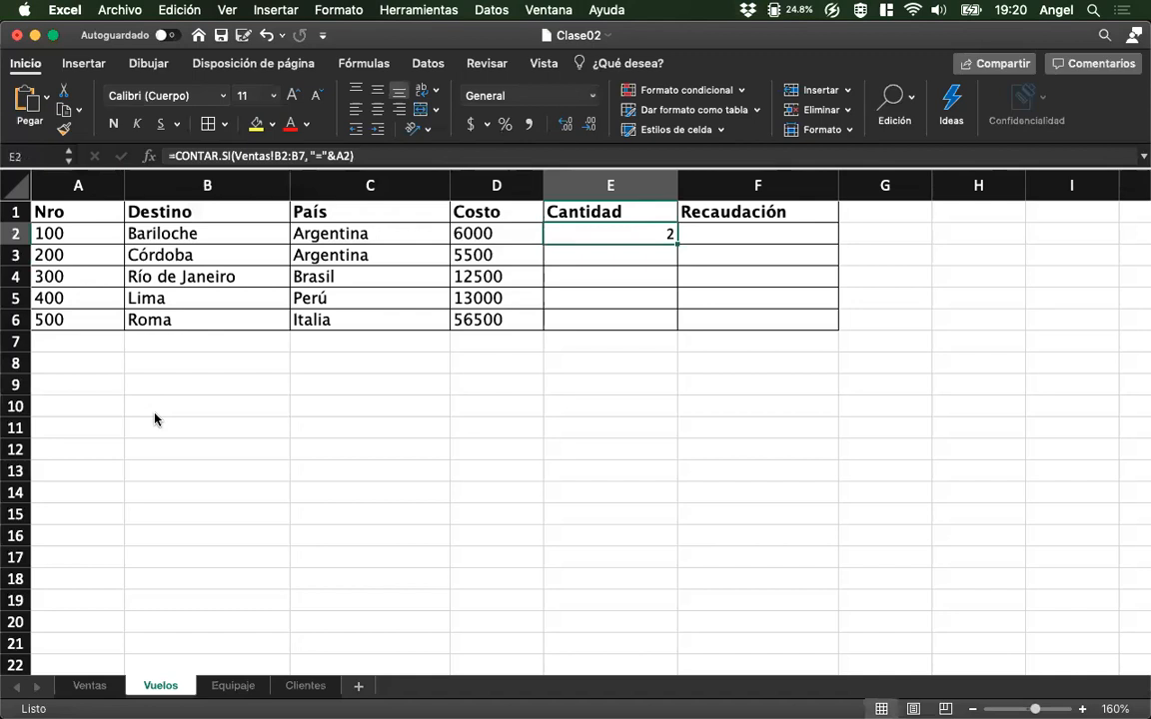
Change the Nro of the Bariloche flight in cell A2 to 150.
{"action": "key", "text": "Left"}
{"action": "key", "text": "Left"}
{"action": "key", "text": "Left"}
{"action": "key", "text": "Left"}
{"action": "type", "text": "150"}
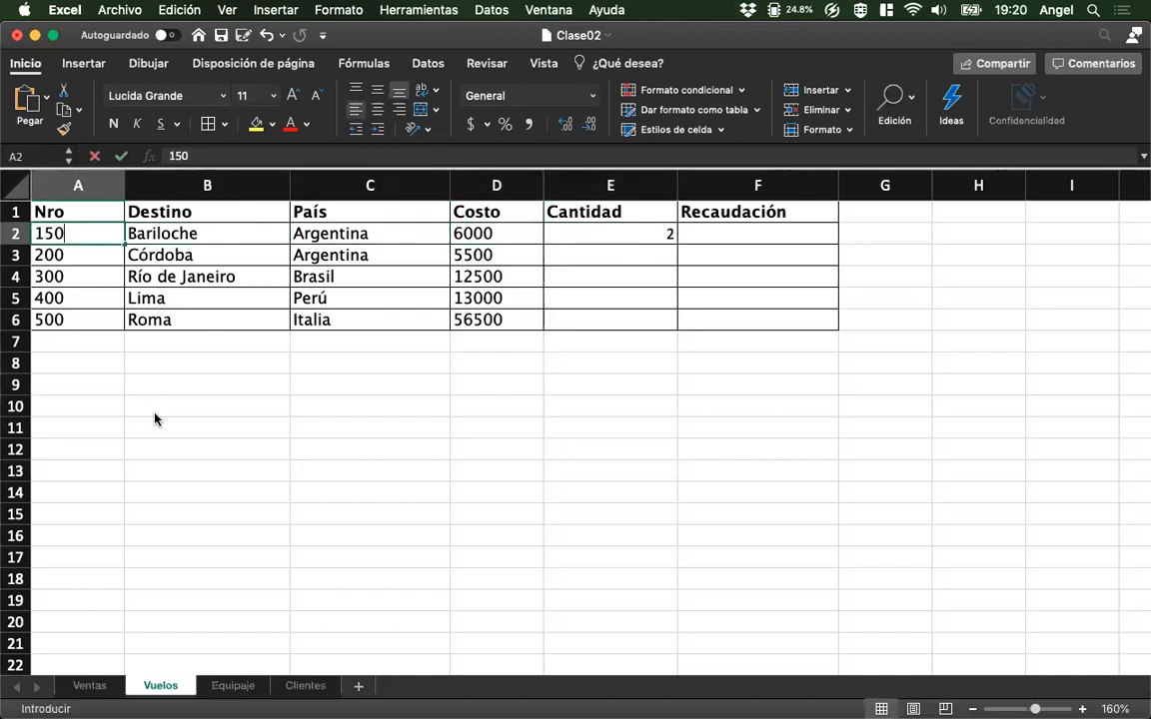
{"action": "key", "text": "Return"}
{"action": "key", "text": "Up"}
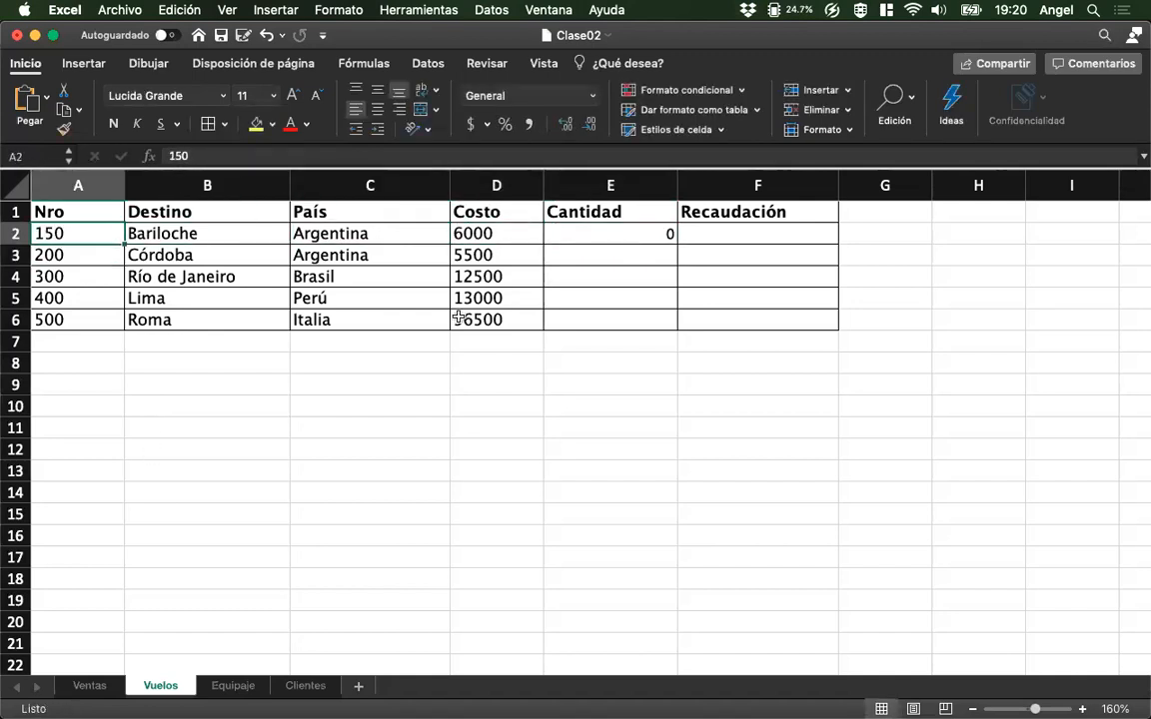
On the Ventas sheet, change the NroVuelo of the first sale in cell B2 to 150.
{"action": "left_click", "coordinate": [95, 687]}
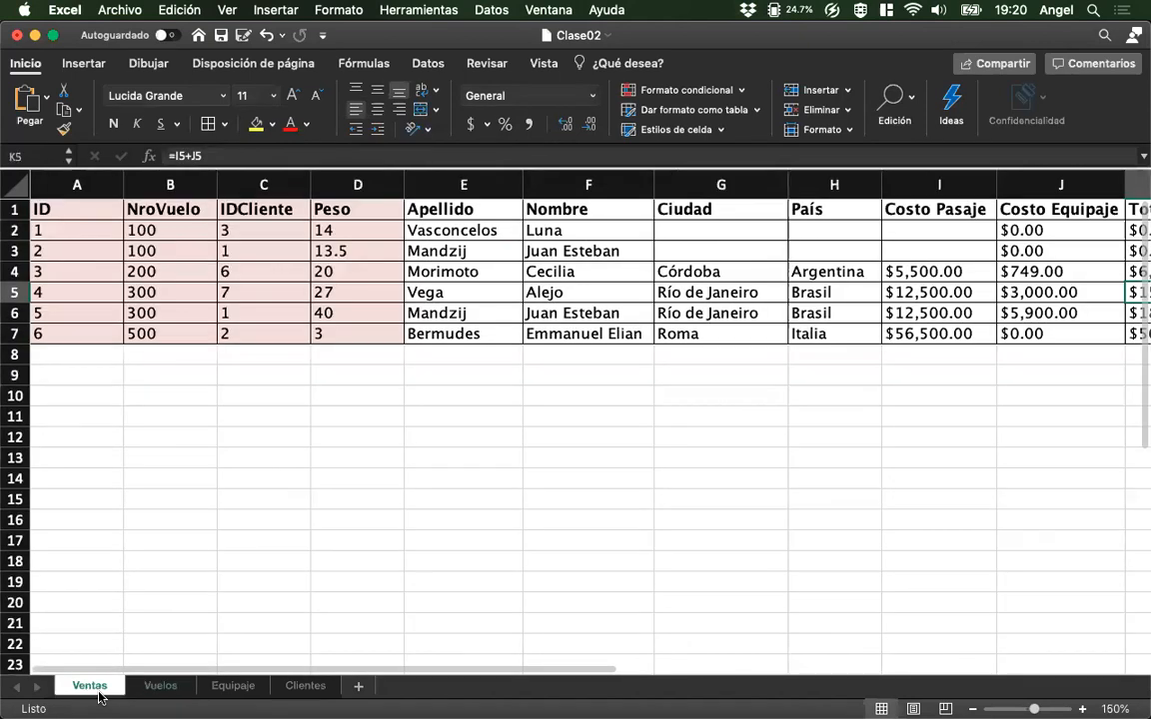
{"action": "left_click", "coordinate": [187, 232]}
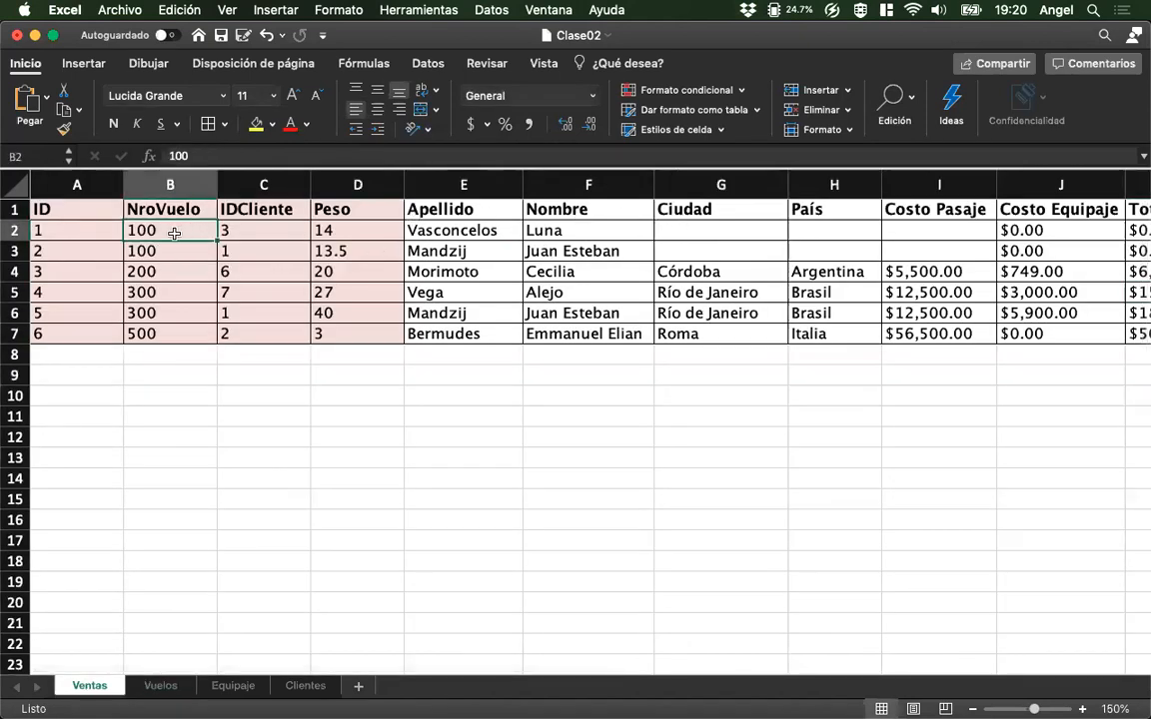
{"action": "type", "text": "150"}
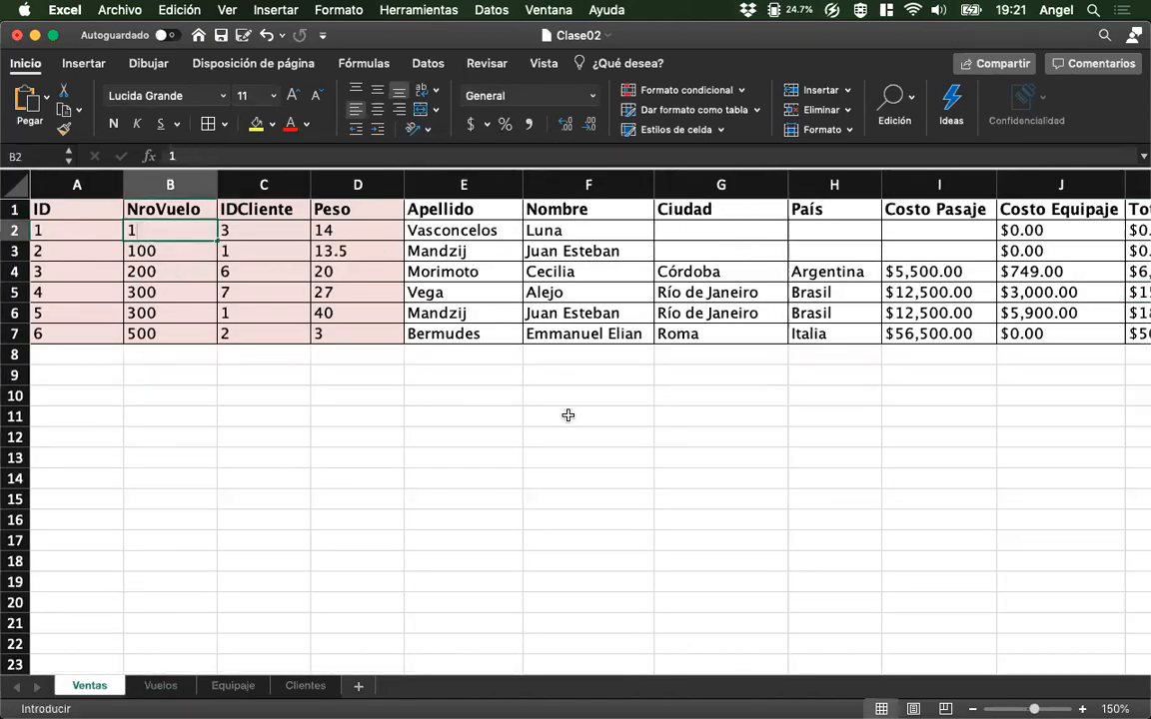
{"action": "key", "text": "Return"}
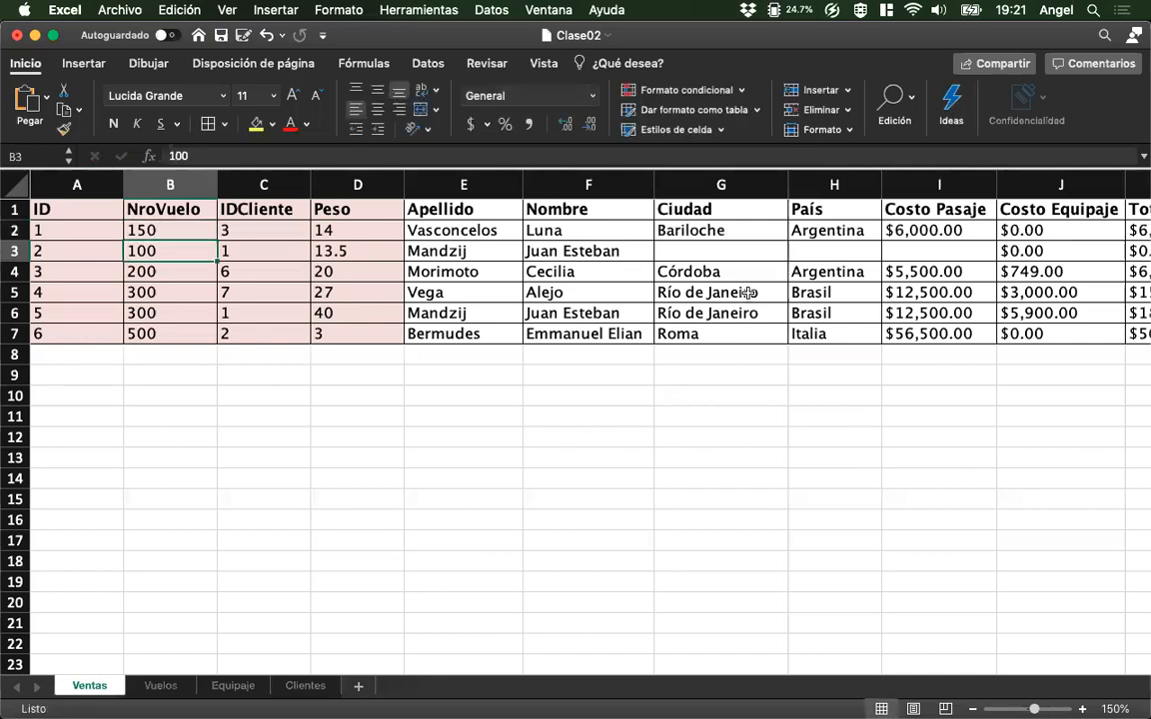
On the Vuelos sheet, fill the CONTAR.SI formula from E2 down through E6.
{"action": "left_click", "coordinate": [160, 686]}
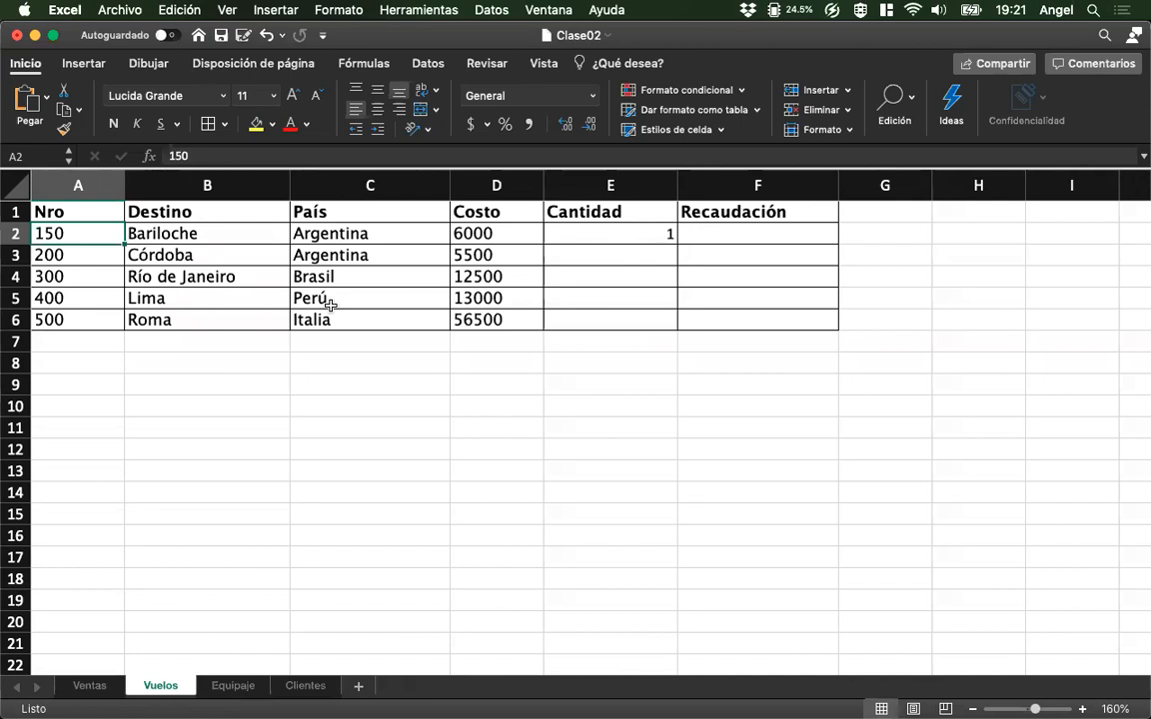
{"action": "left_click", "coordinate": [632, 237]}
{"action": "left_click", "coordinate": [677, 248]}
{"action": "left_click_drag", "start_coordinate": [675, 248], "coordinate": [672, 332]}
{"action": "left_click", "coordinate": [642, 234]}
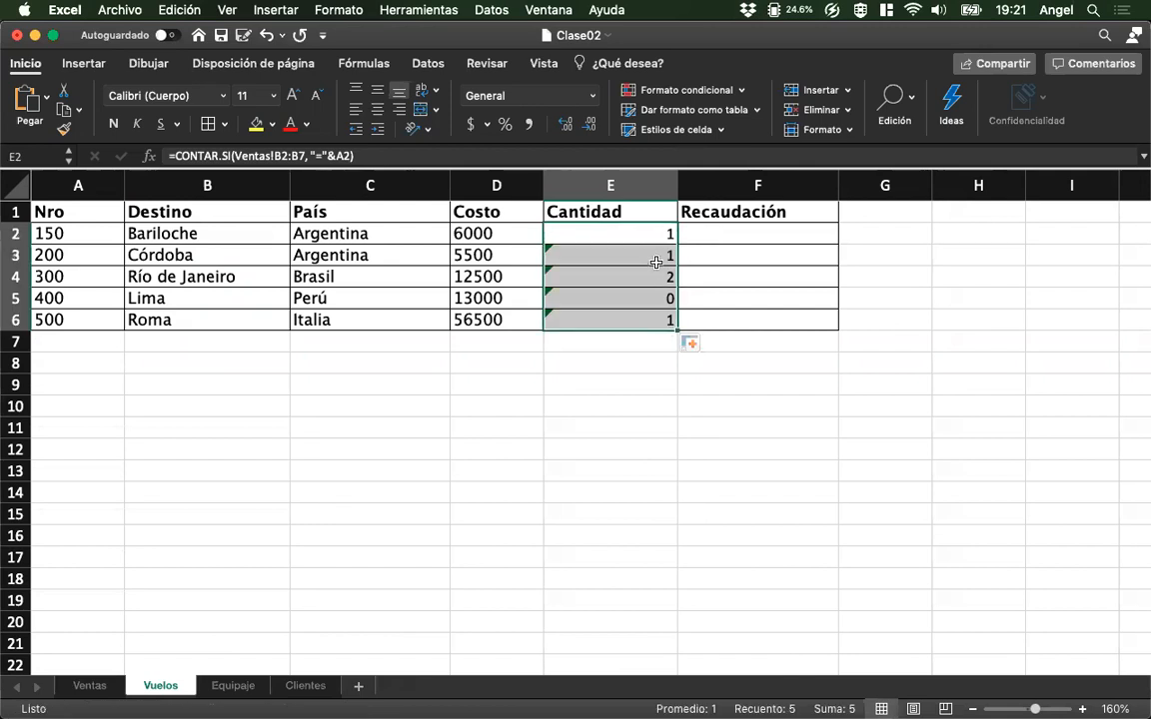
Make the counted range in E2's CONTAR.SI formula absolute, as Ventas!$B$2:$B$7.
{"action": "left_click", "coordinate": [583, 231]}
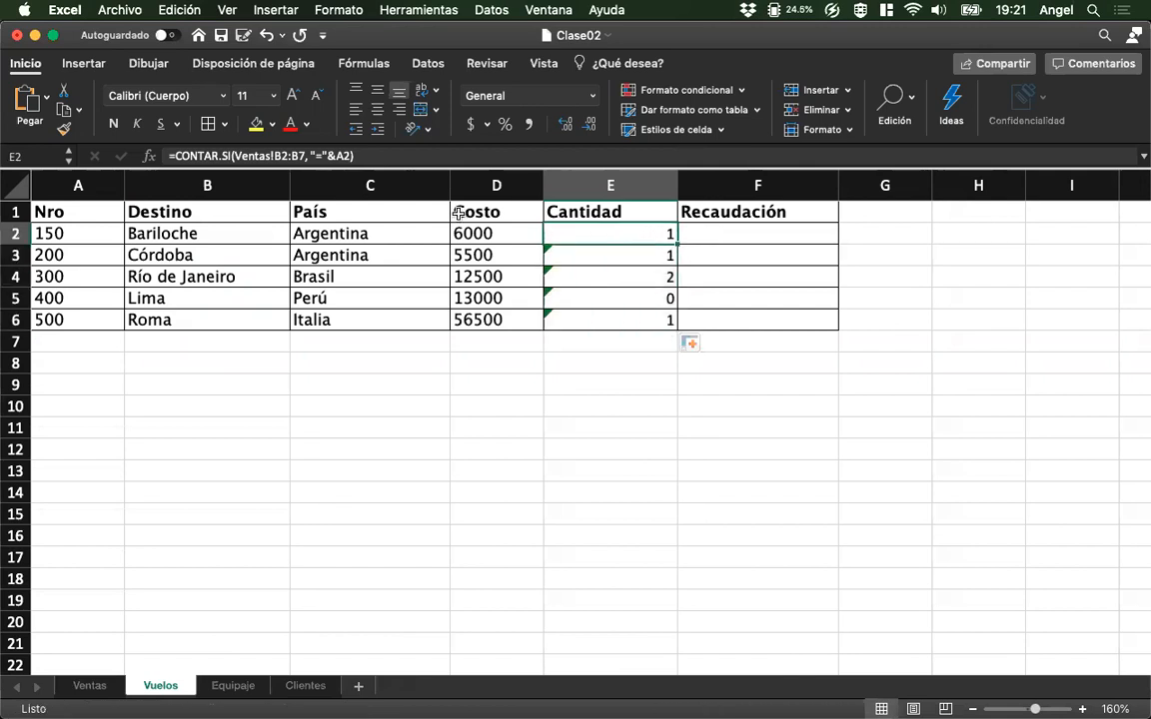
{"action": "left_click", "coordinate": [282, 154]}
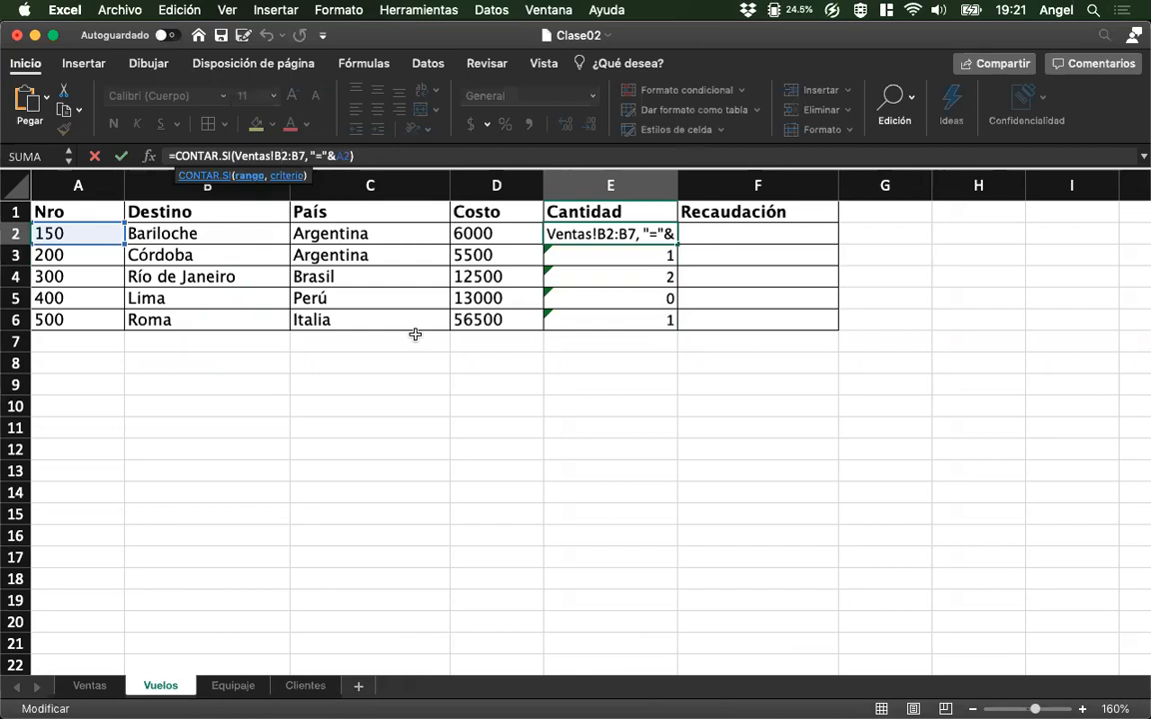
{"action": "key", "text": "F4"}
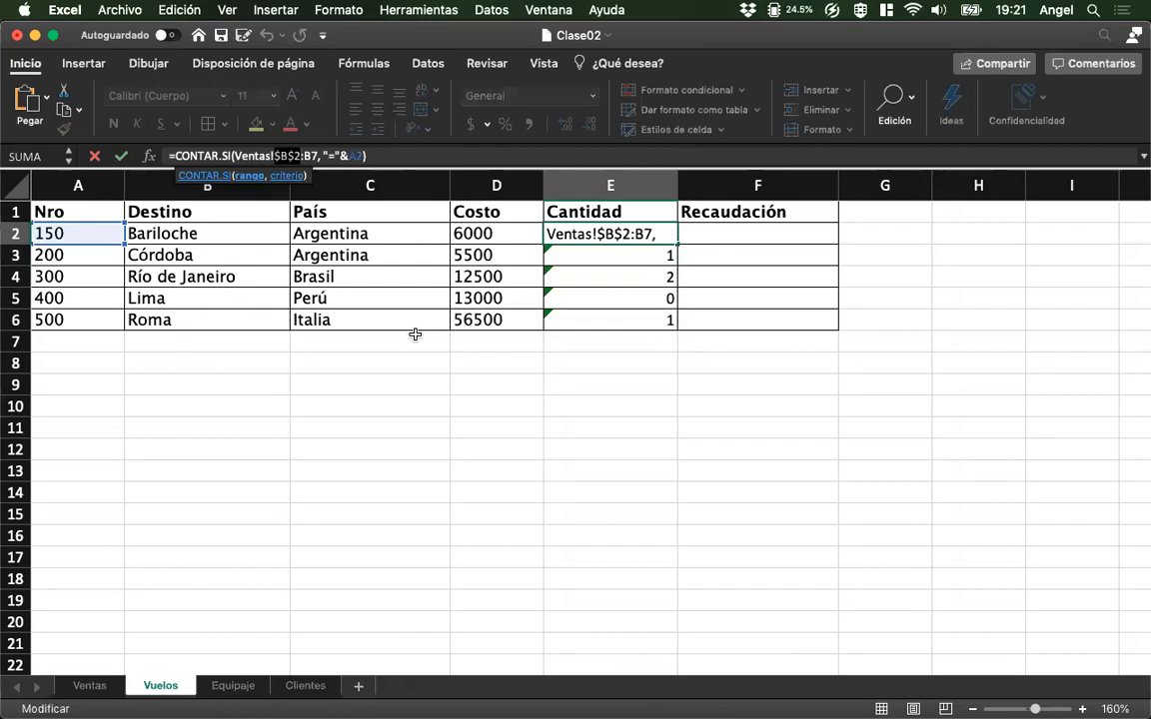
{"action": "key", "text": "Right"}
{"action": "key", "text": "Right"}
{"action": "key", "text": "Right"}
{"action": "key", "text": "Right"}
{"action": "key", "text": "F4"}
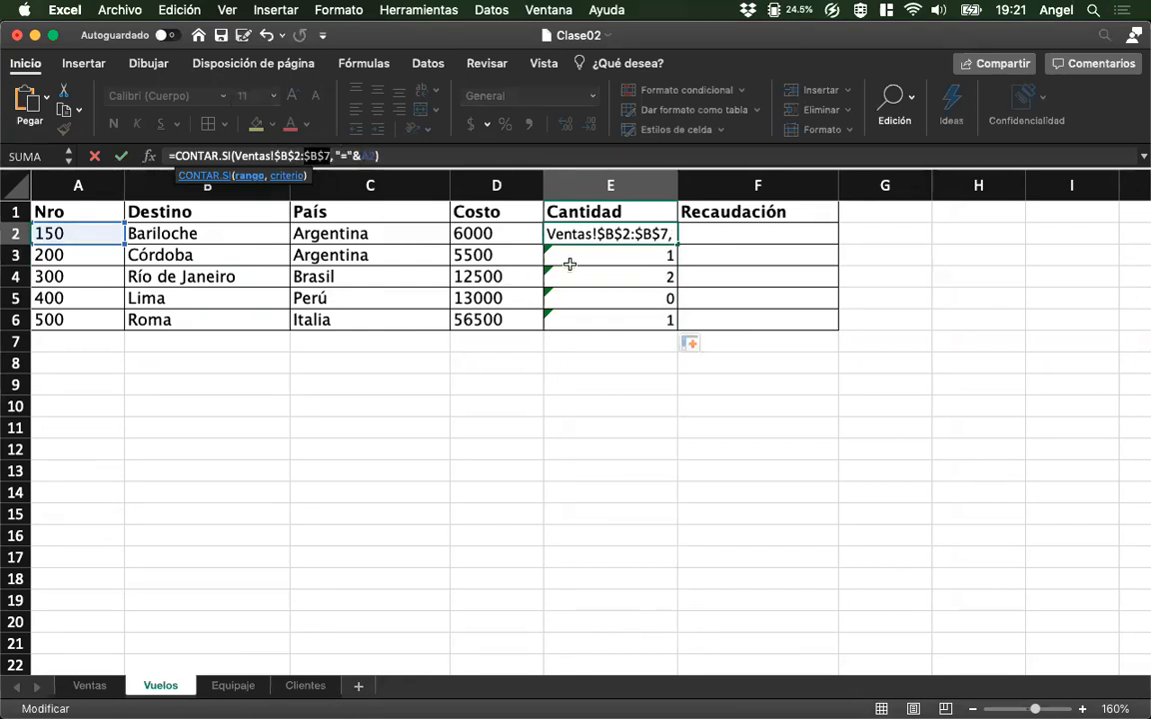
{"action": "left_click", "coordinate": [428, 158]}
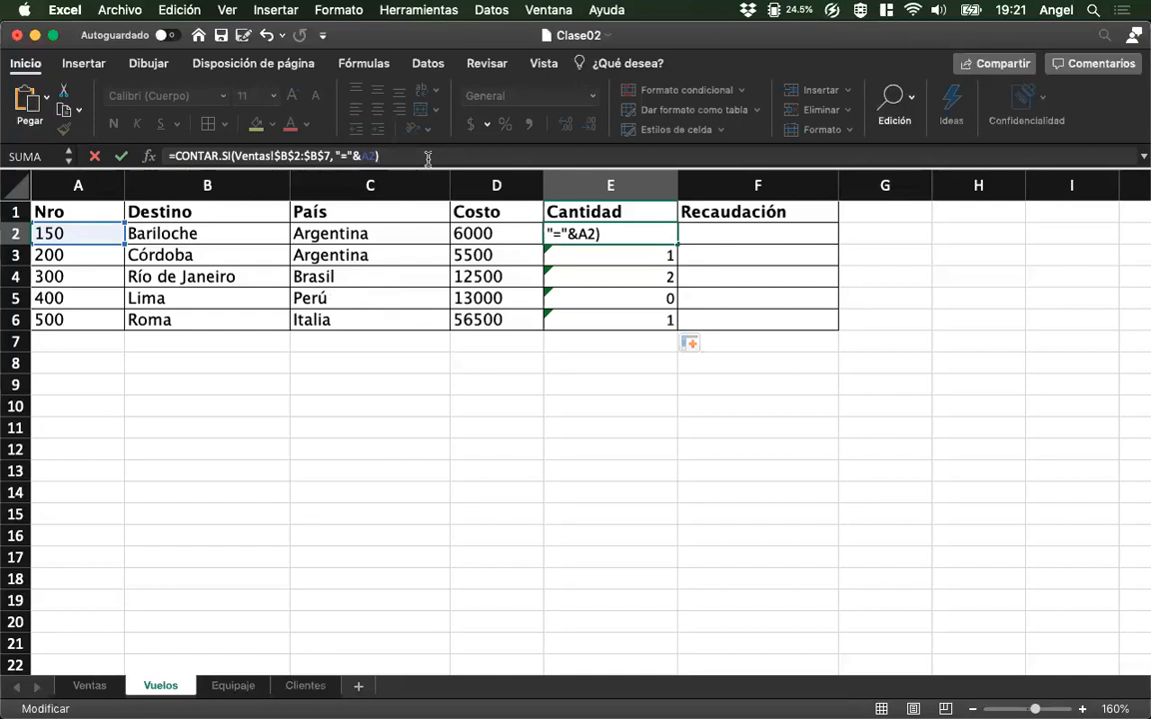
{"action": "key", "text": "Return"}
{"action": "key", "text": "Up"}
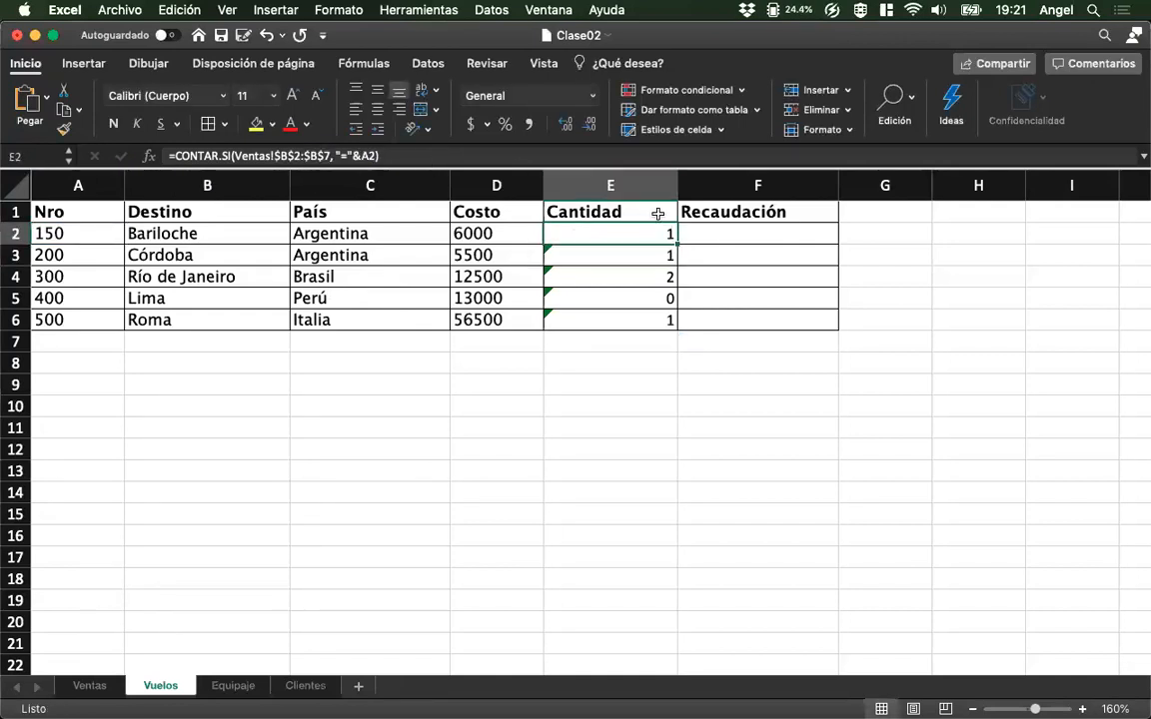
Fill E2's formula down to E6, and undo both the fill and the change to an absolute range.
{"action": "left_click_drag", "start_coordinate": [676, 243], "coordinate": [677, 330]}
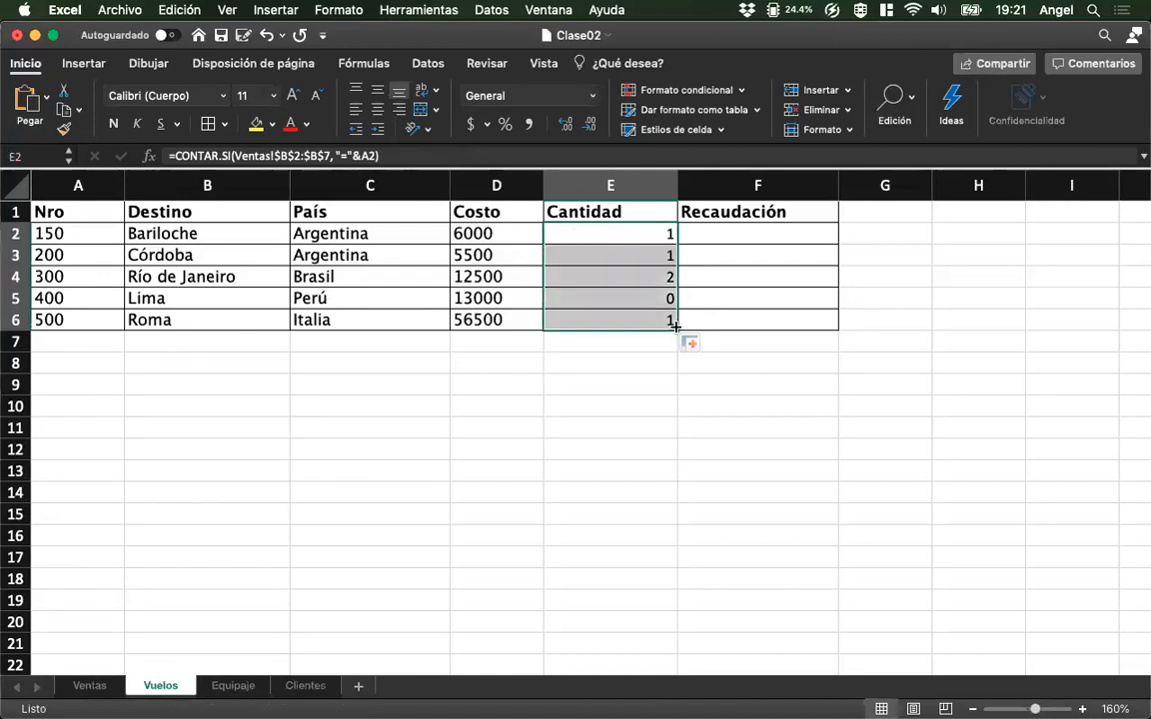
{"action": "left_click", "coordinate": [640, 231]}
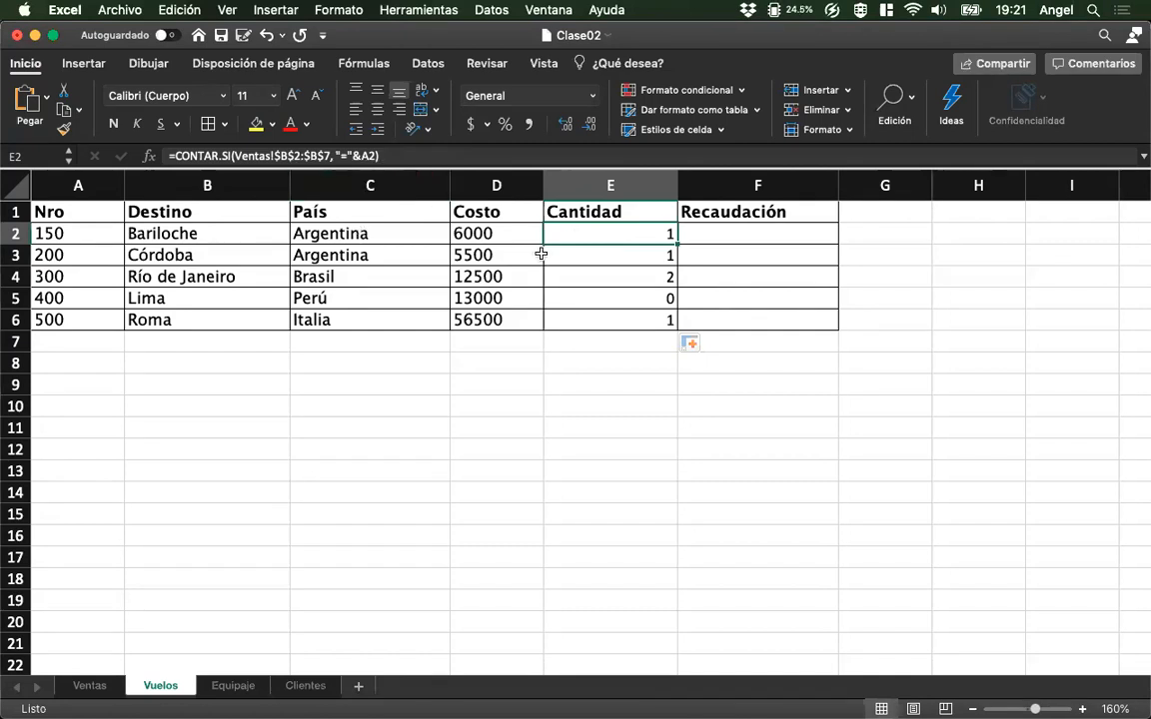
{"action": "key", "text": "super+z"}
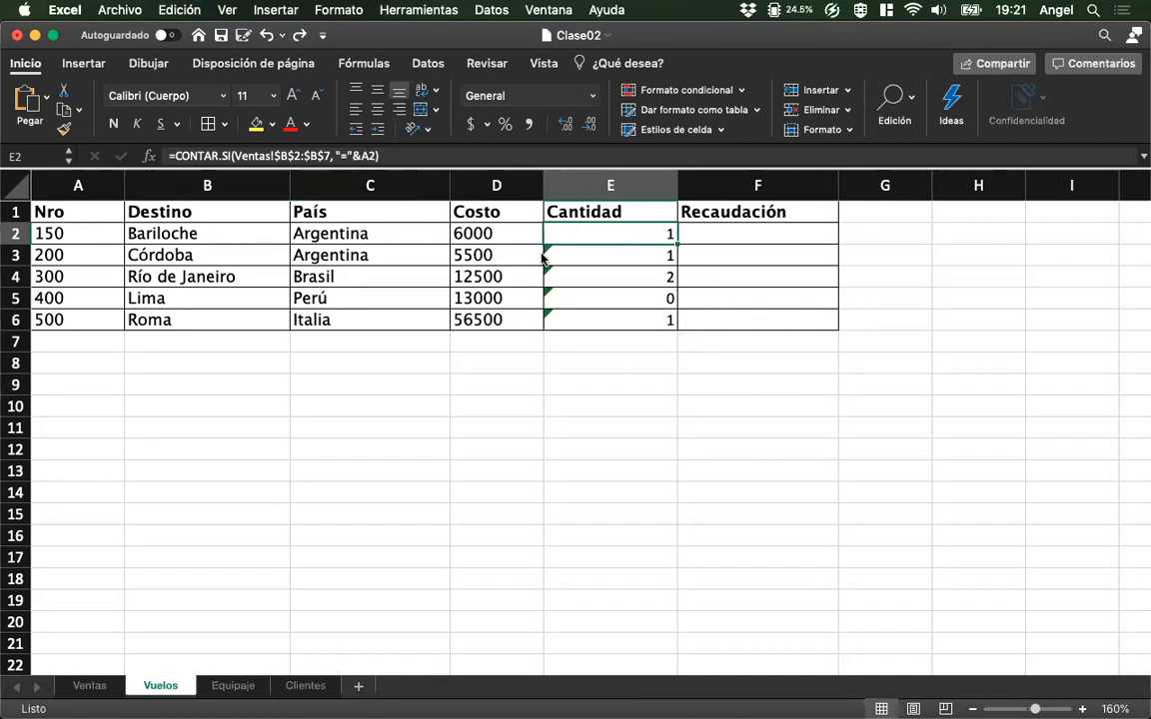
{"action": "key", "text": "super+z"}
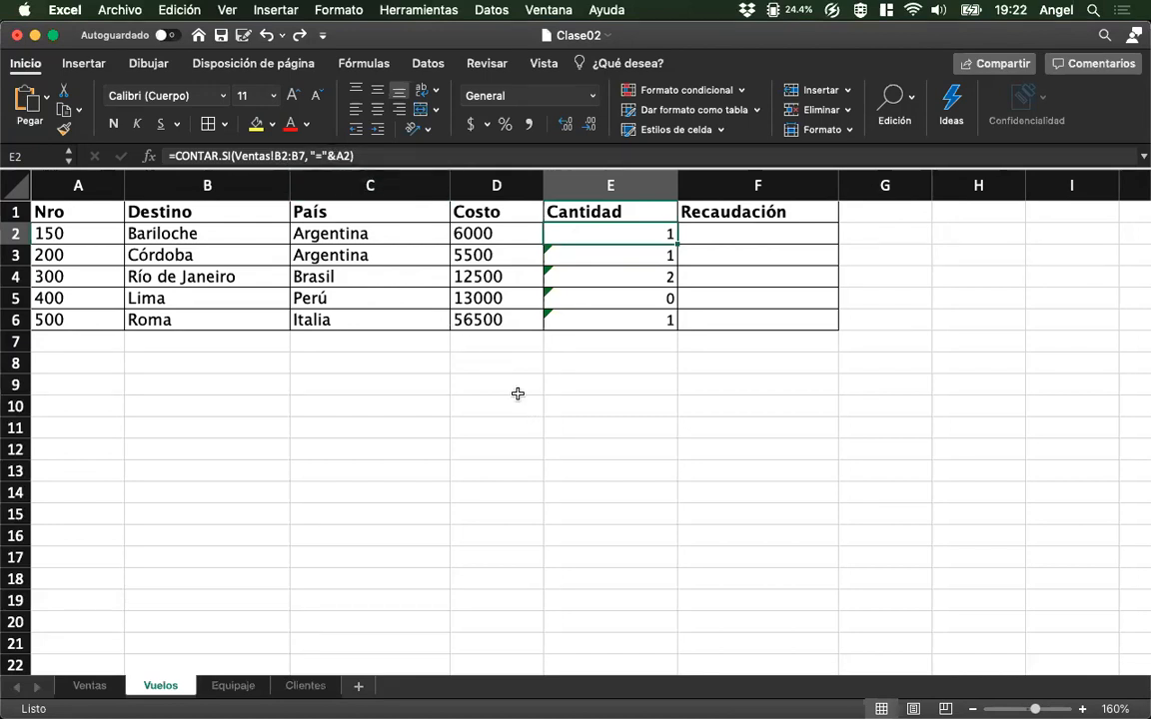
Fix the range in E2's CONTAR.SI formula with absolute references, making it Ventas!$B$2:$B$7.
{"action": "left_click", "coordinate": [258, 157]}
{"action": "key", "text": "F4"}
{"action": "key", "text": "Right"}
{"action": "key", "text": "Right"}
{"action": "key", "text": "Right"}
{"action": "key", "text": "F4"}
{"action": "key", "text": "Return"}
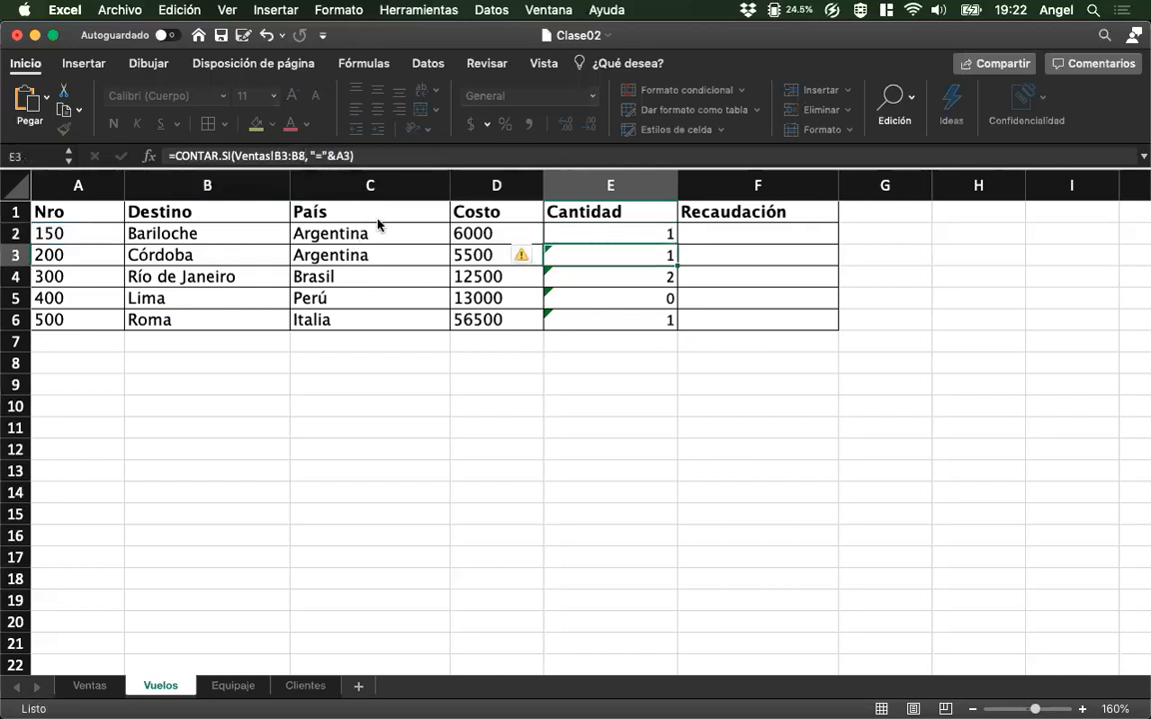
Copy E2's formula with the absolute range down the Cantidad column to E6.
{"action": "key", "text": "Up"}
{"action": "left_click_drag", "start_coordinate": [677, 244], "coordinate": [678, 334]}
{"action": "left_click", "coordinate": [637, 225]}
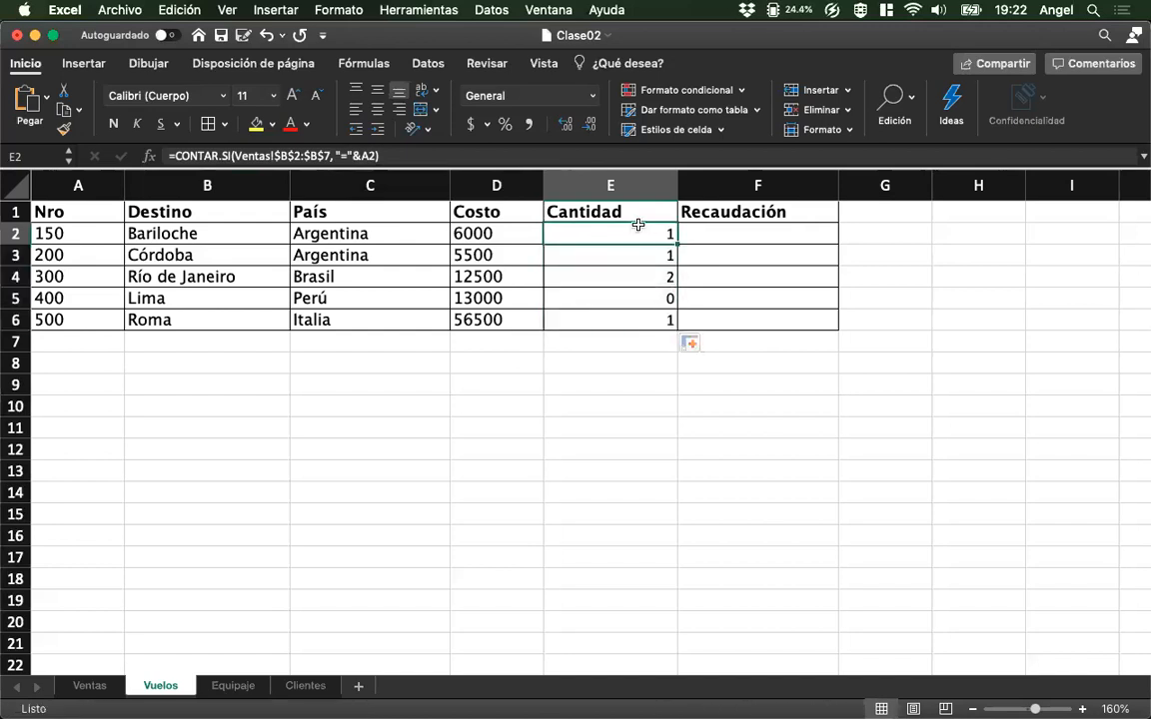
Replace the cell reference in E3's CONTAR.SI criterion with the fixed flight number, making it "=200".
{"action": "left_click", "coordinate": [631, 256]}
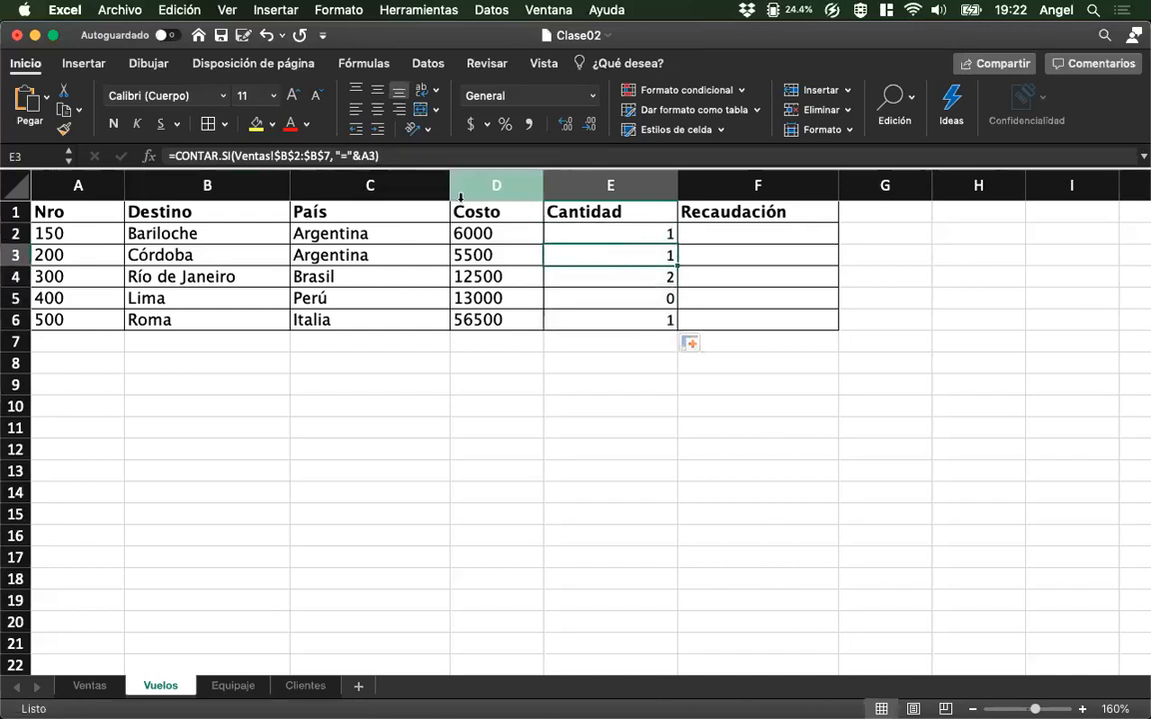
{"action": "left_click_drag", "start_coordinate": [354, 157], "coordinate": [370, 160]}
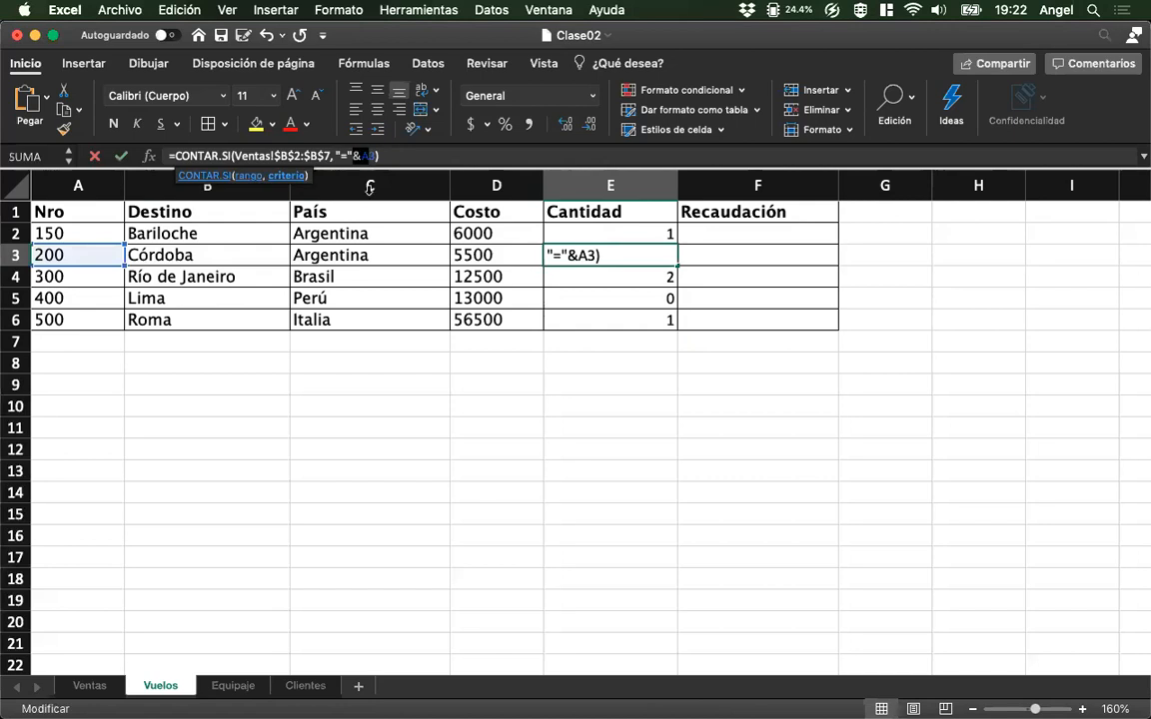
{"action": "key", "text": "BackSpace"}
{"action": "type", "text": "200"}
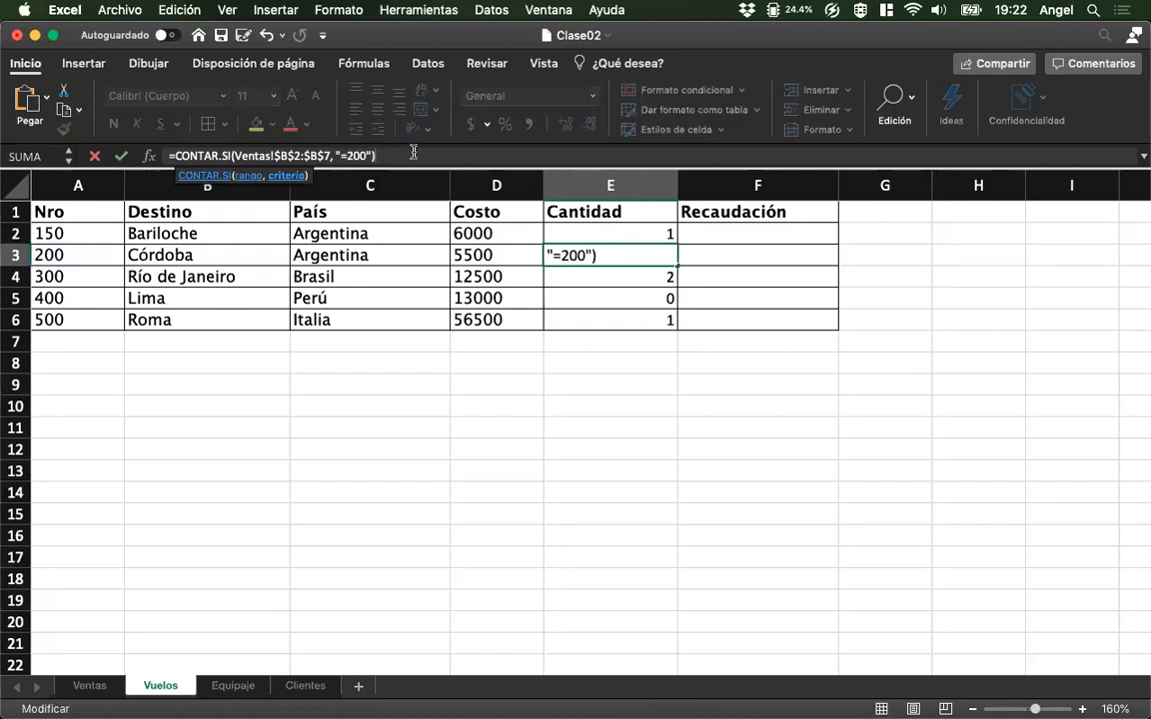
{"action": "left_click", "coordinate": [414, 153]}
{"action": "key", "text": "Return"}
{"action": "key", "text": "Up"}
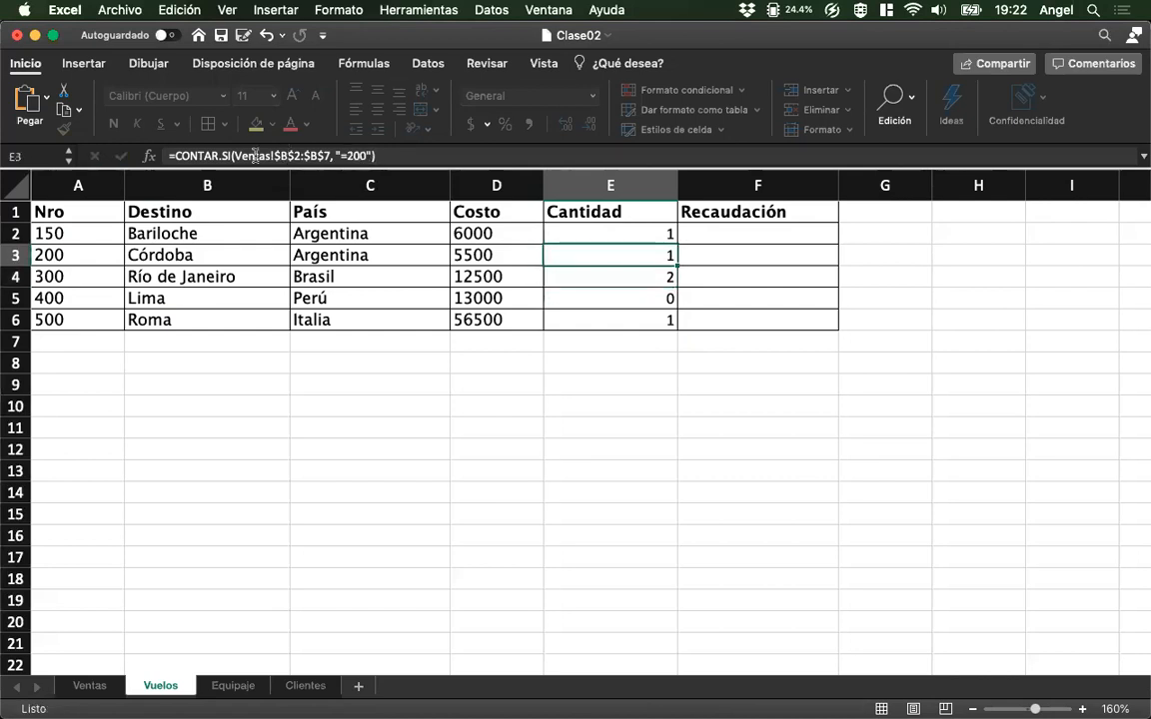
Compare the criteria in E2 and E3 with the Ventas data, and refill E3:E6 from E2's formula.
{"action": "left_click", "coordinate": [92, 685]}
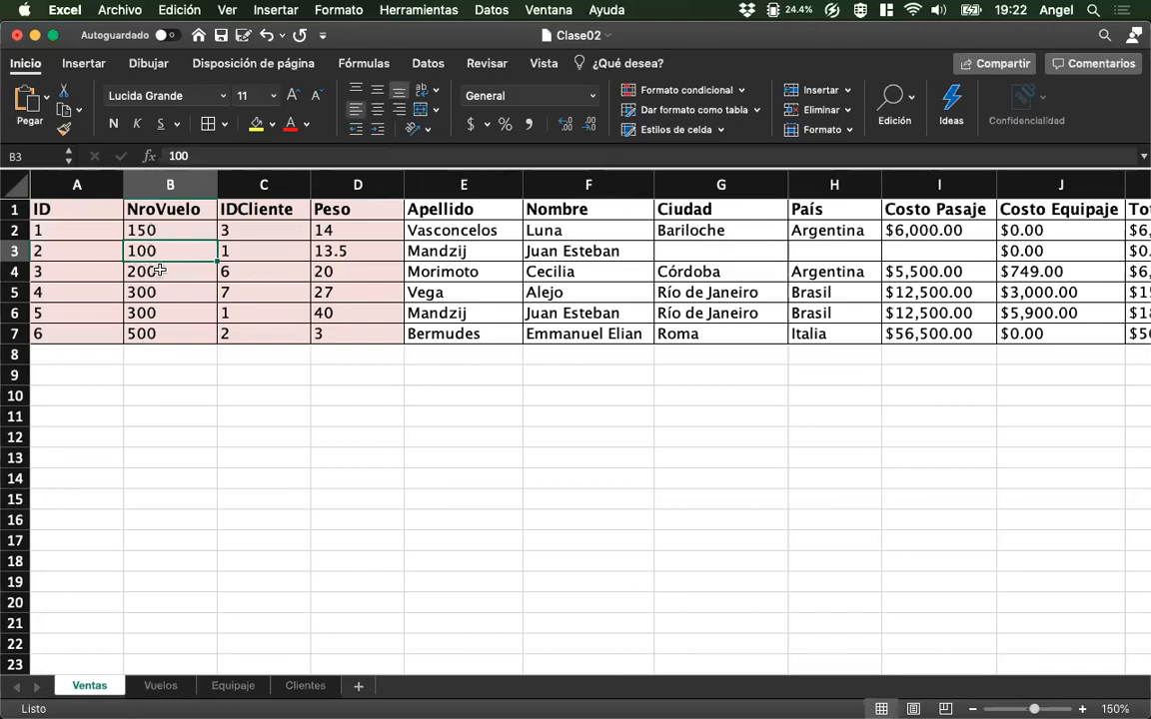
{"action": "left_click", "coordinate": [161, 686]}
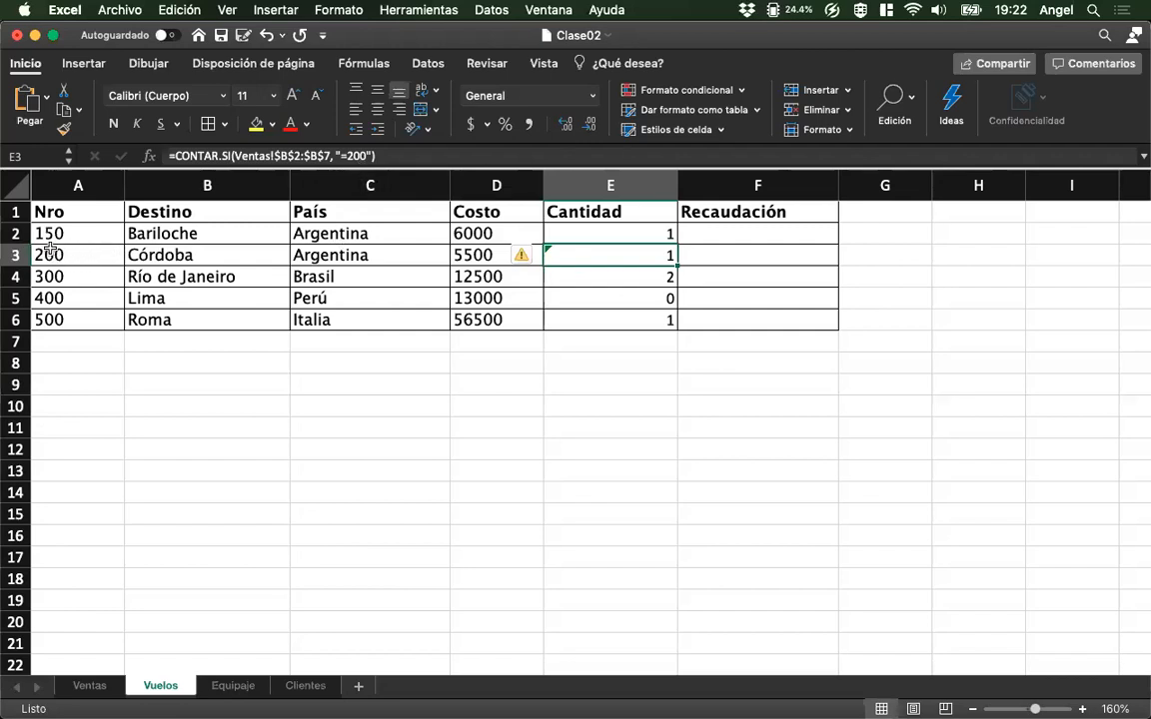
{"action": "left_click", "coordinate": [632, 237]}
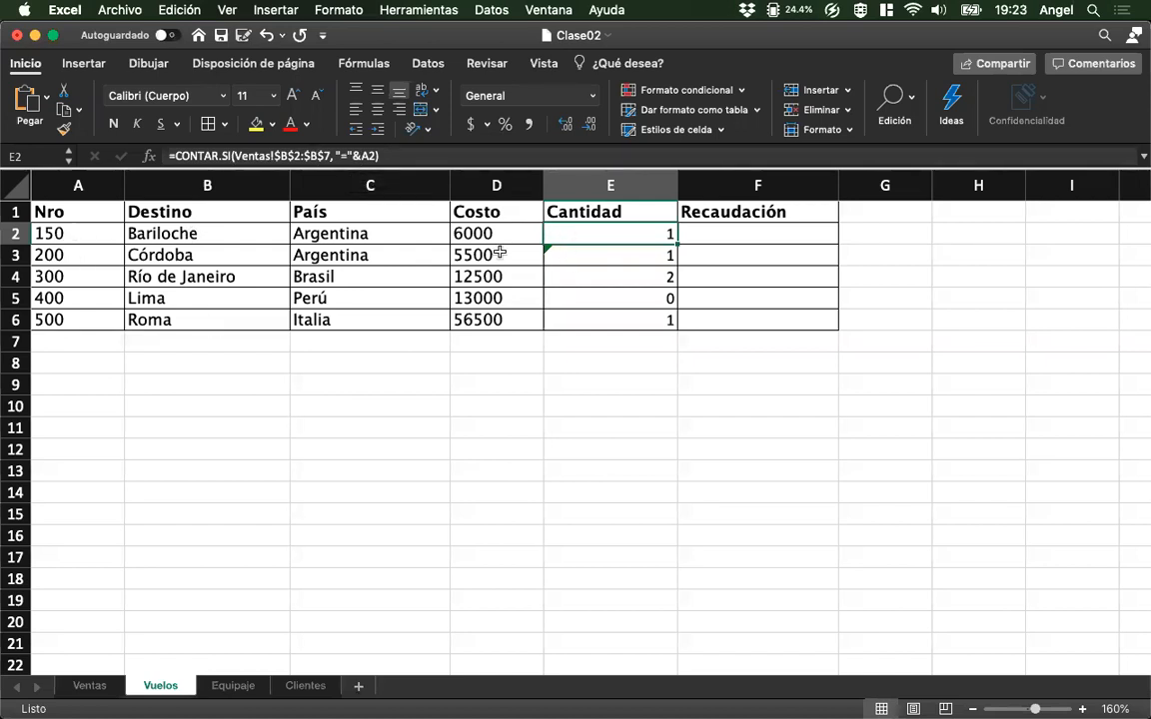
{"action": "left_click", "coordinate": [589, 255]}
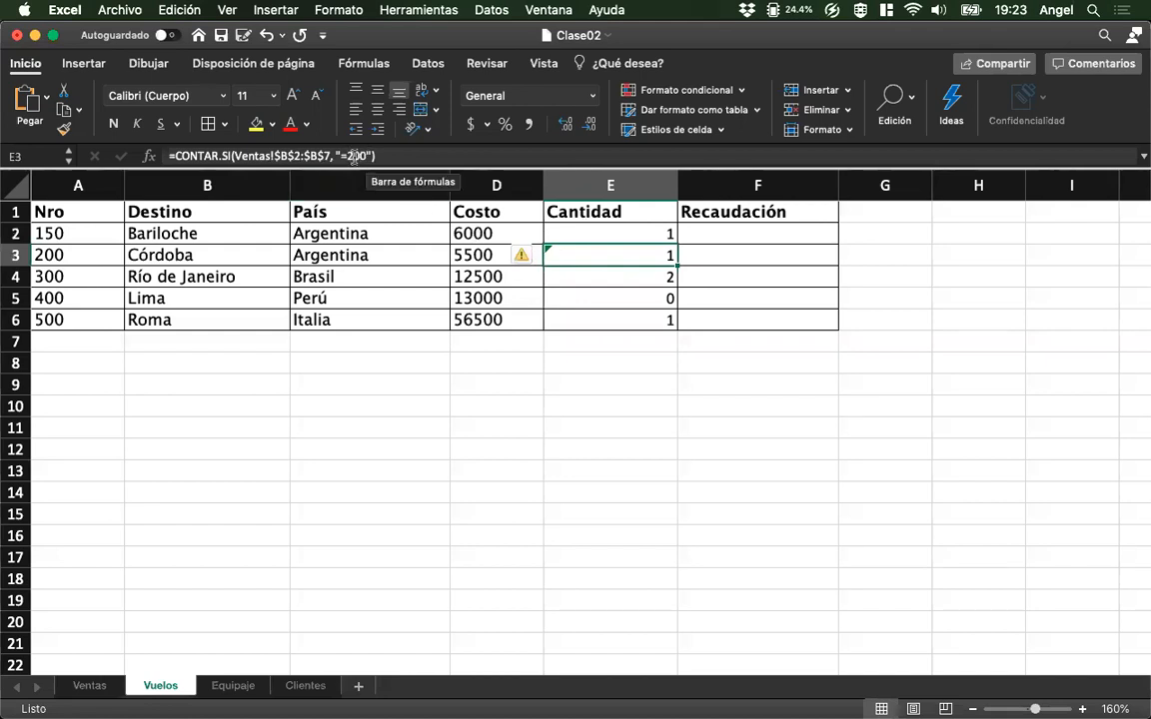
{"action": "left_click", "coordinate": [560, 235]}
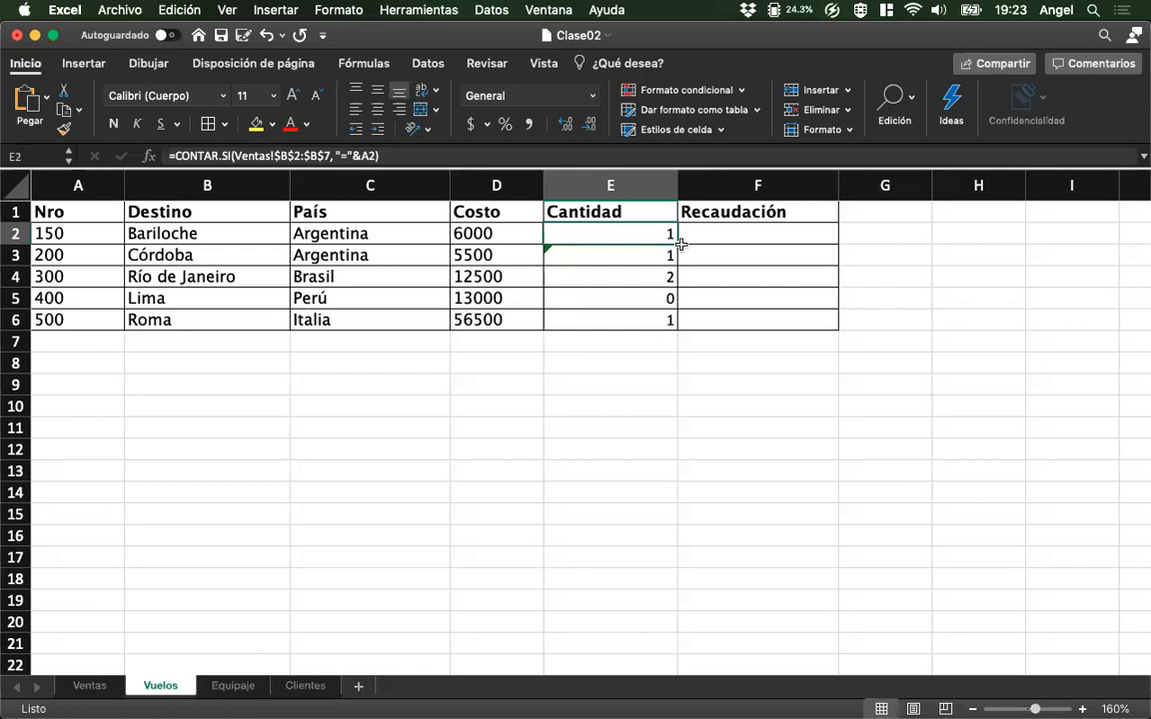
{"action": "left_click_drag", "start_coordinate": [677, 243], "coordinate": [658, 340]}
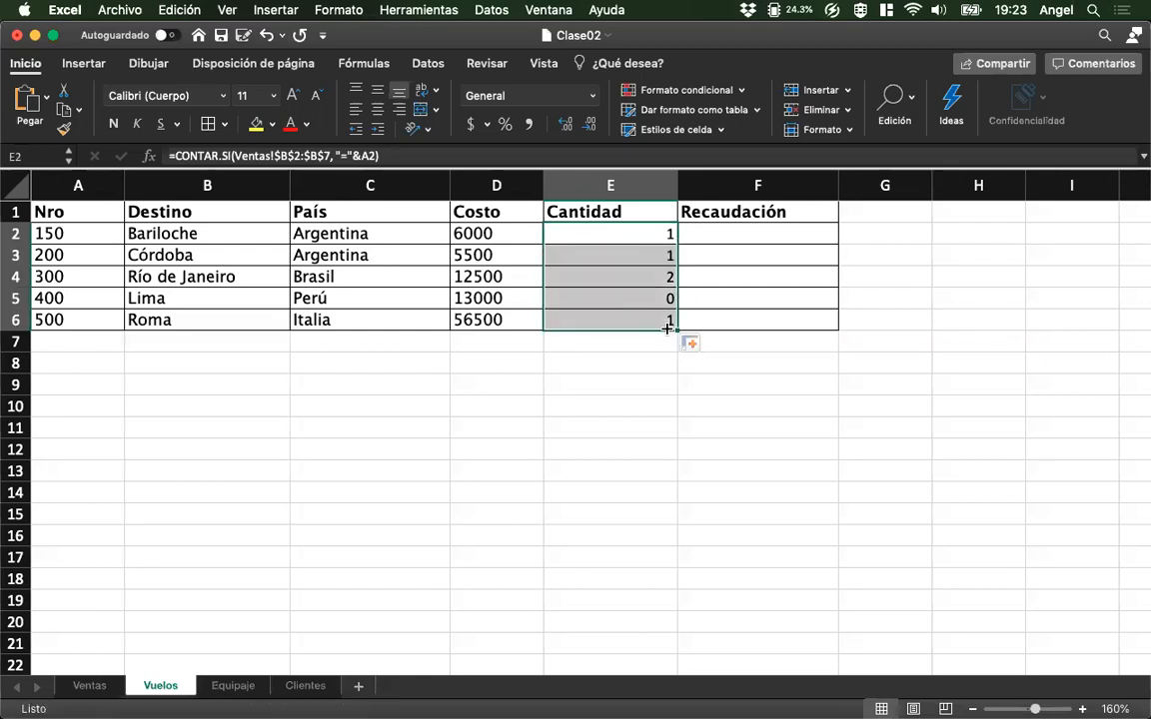
Shorten E2's CONTAR.SI criterion to just A2 and fill the formula down to E6.
{"action": "left_click", "coordinate": [631, 229]}
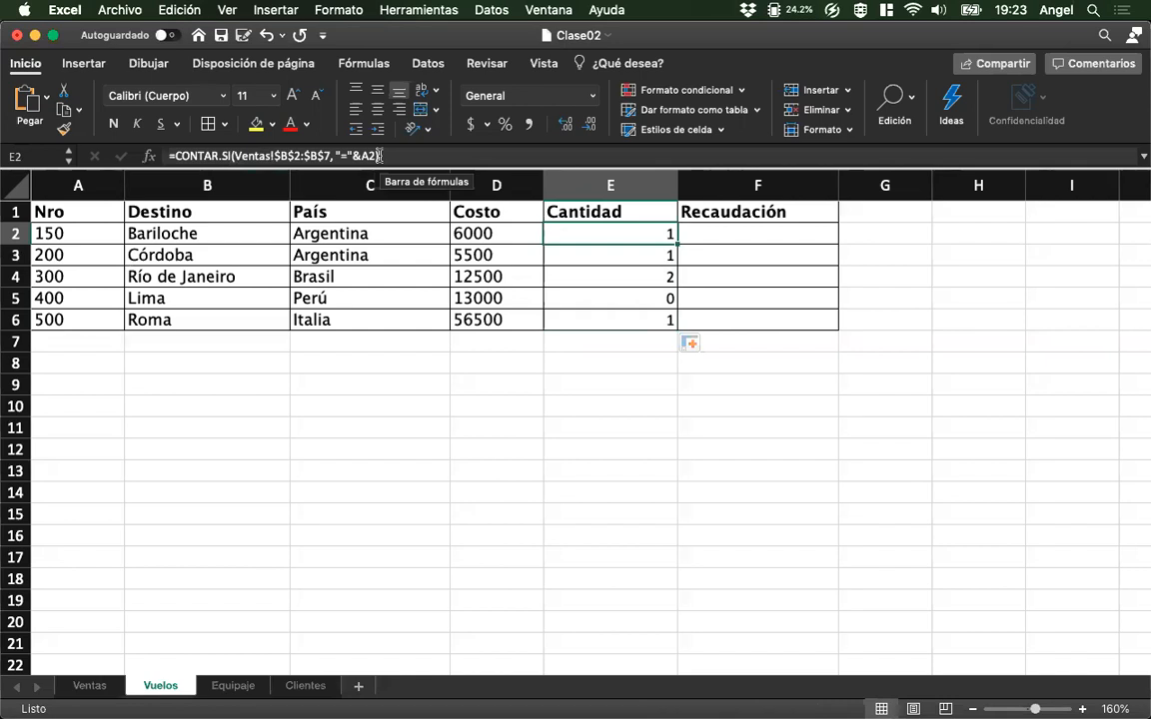
{"action": "left_click_drag", "start_coordinate": [335, 156], "coordinate": [370, 167]}
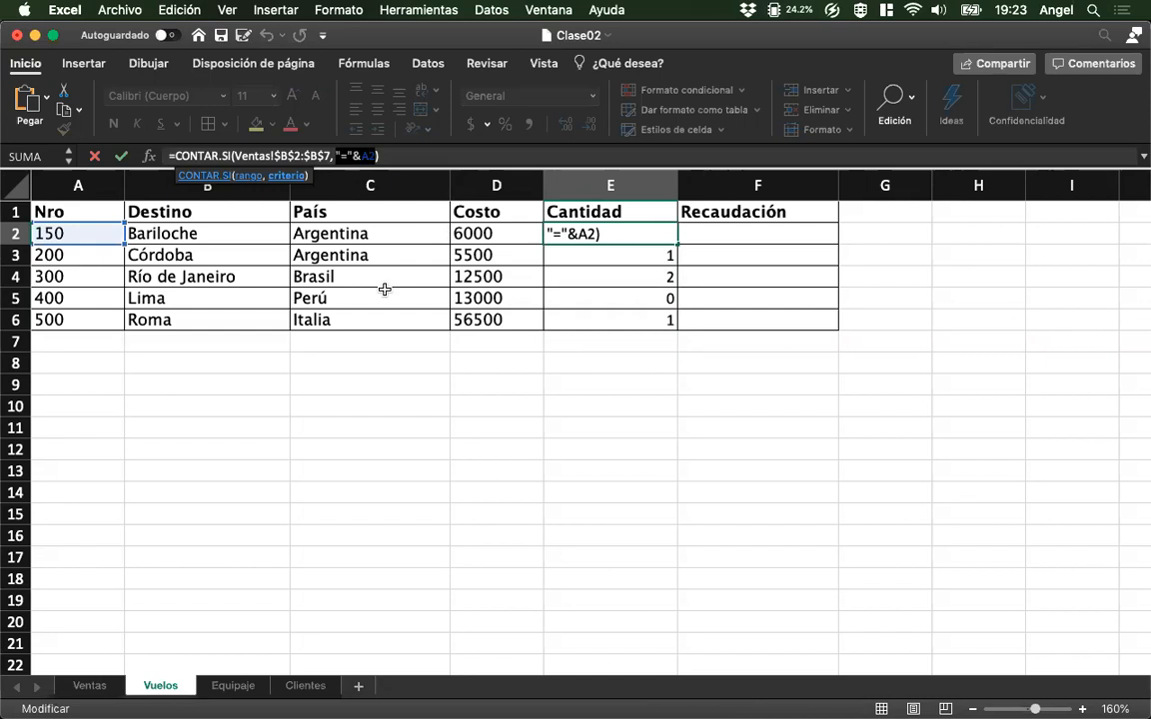
{"action": "type", "text": "A2"}
{"action": "key", "text": "Return"}
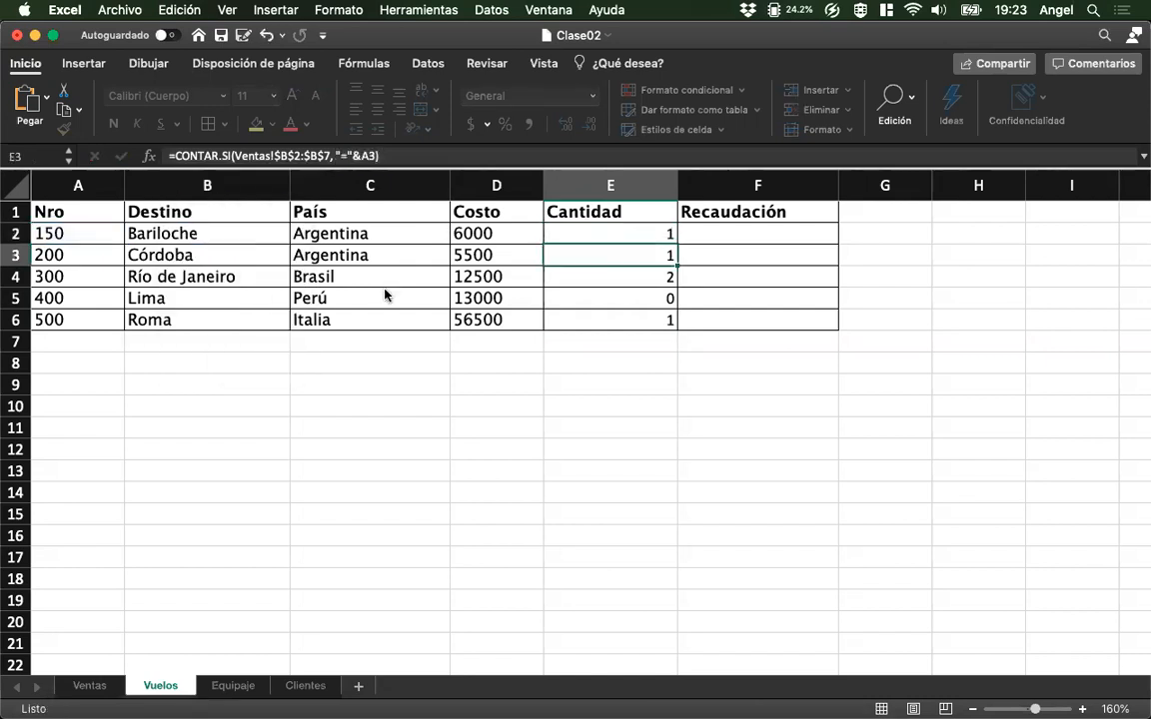
{"action": "key", "text": "Up"}
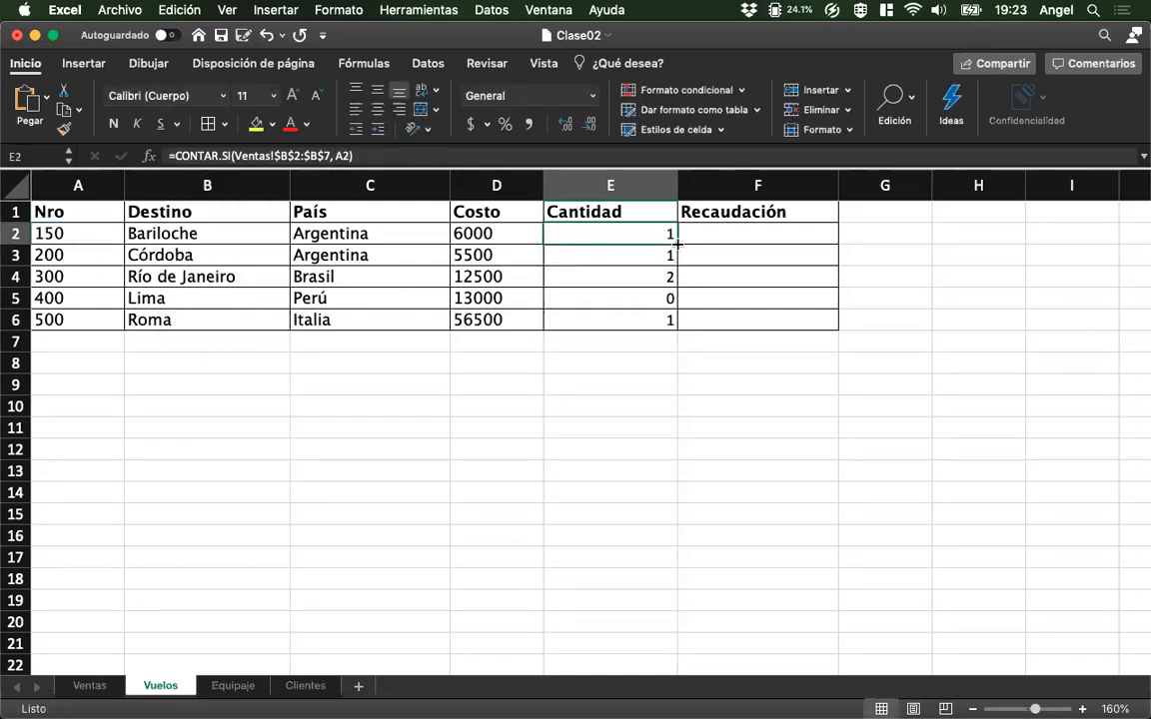
{"action": "left_click_drag", "start_coordinate": [676, 249], "coordinate": [676, 323]}
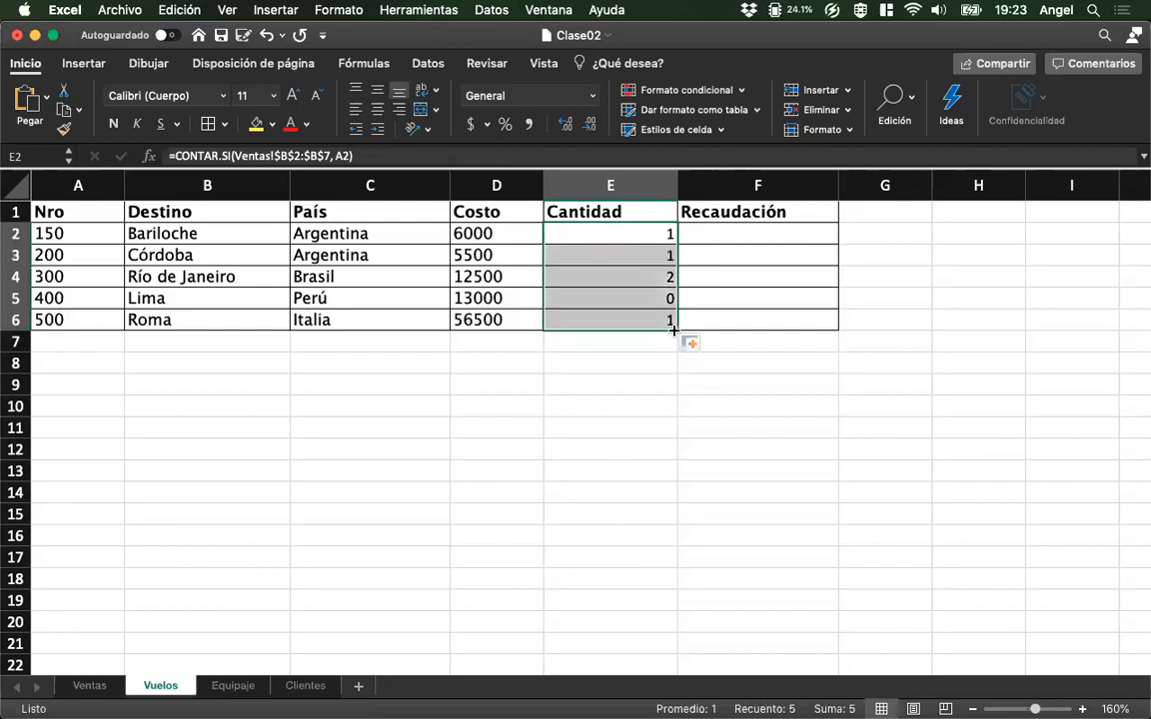
{"action": "left_click", "coordinate": [652, 225]}
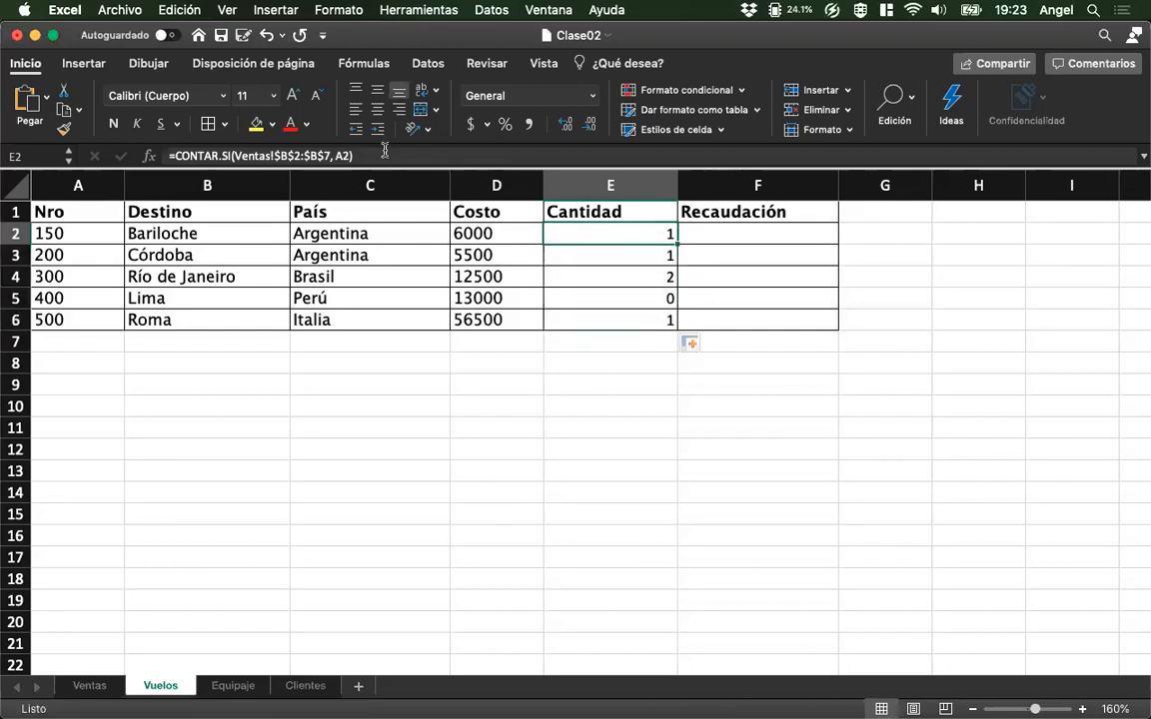
Undo the shortened criterion in E2 and its fill, and try the > and < operators in place of = in the CONTAR.SI criterion.
{"action": "key", "text": "super+z"}
{"action": "key", "text": "super+z"}
{"action": "left_click", "coordinate": [348, 157]}
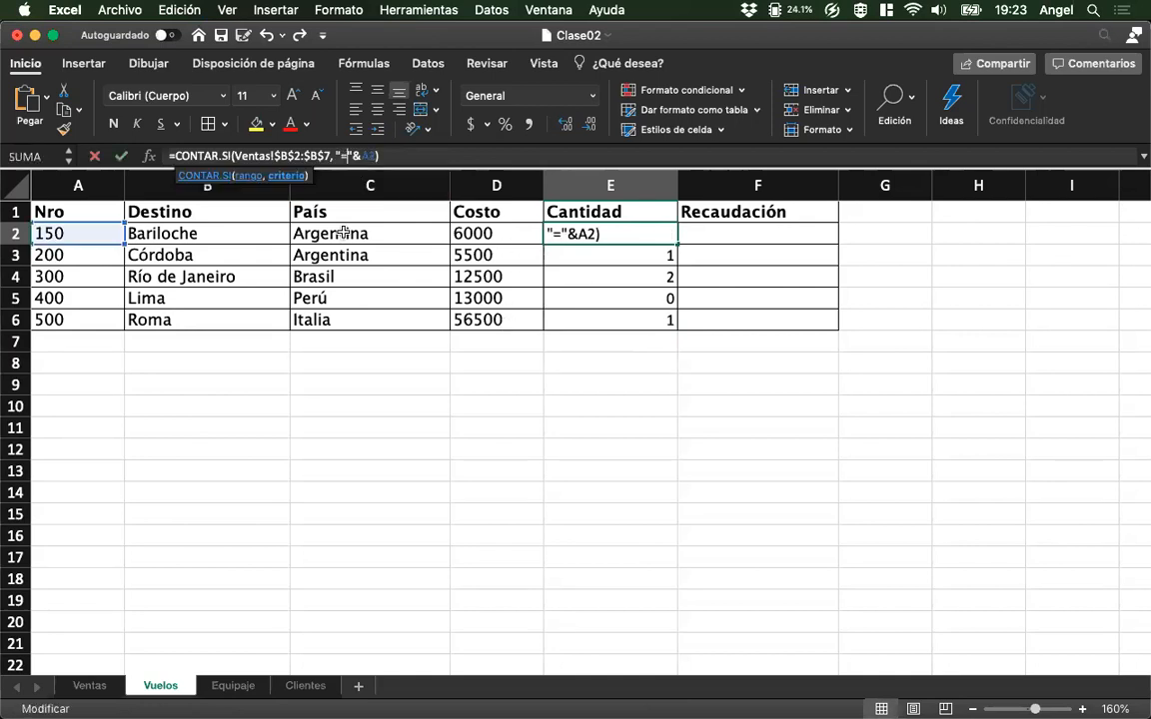
{"action": "key", "text": "BackSpace"}
{"action": "type", "text": ">"}
{"action": "key", "text": "BackSpace"}
{"action": "type", "text": "<"}
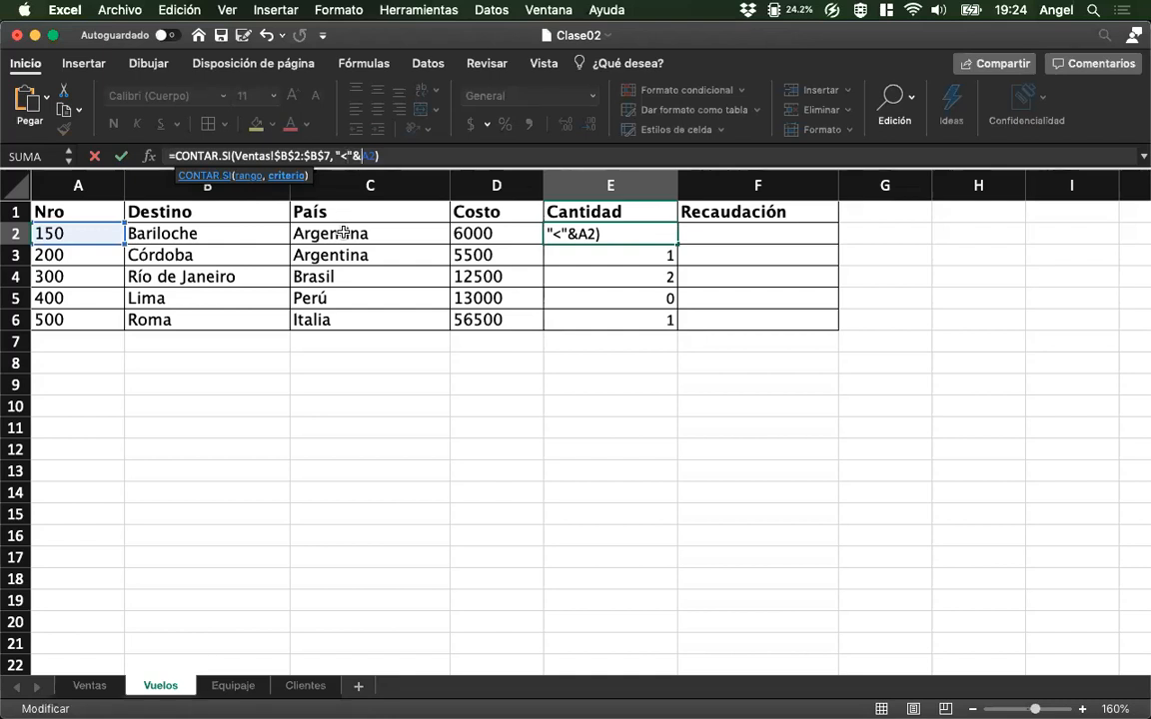
Reduce E2's CONTAR.SI criterion to just A2 and fill the formula down the Cantidad column to E6.
{"action": "key", "text": "BackSpace"}
{"action": "key", "text": "BackSpace"}
{"action": "key", "text": "BackSpace"}
{"action": "key", "text": "BackSpace"}
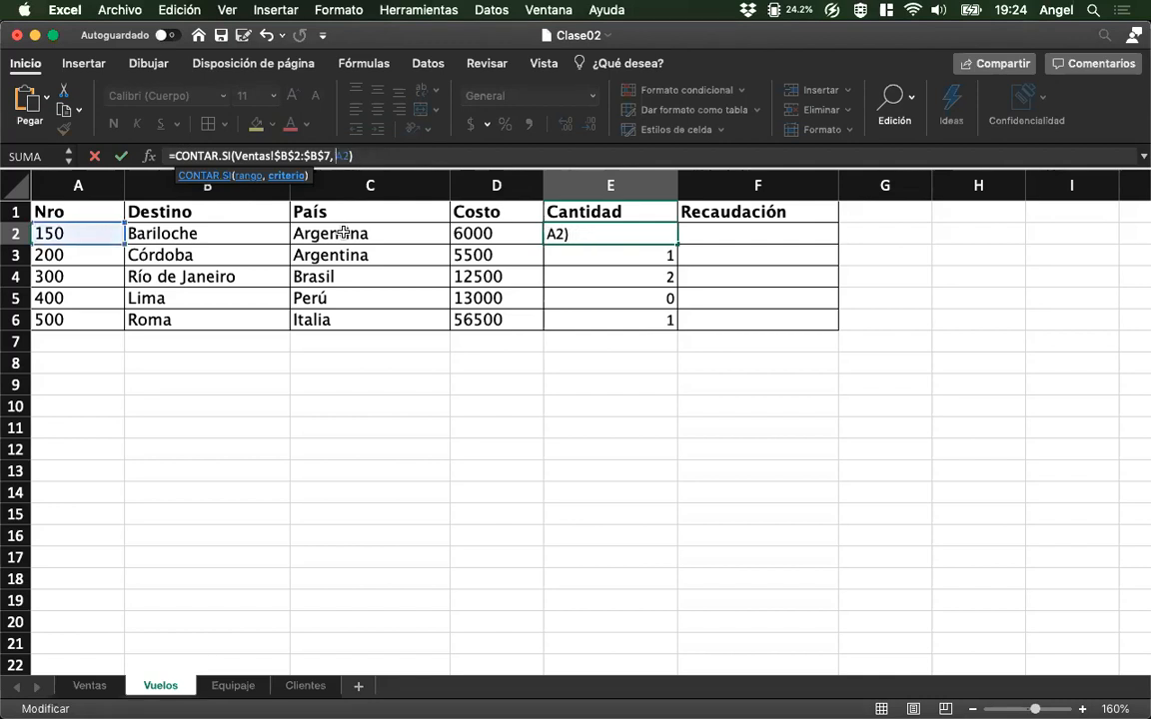
{"action": "key", "text": "Return"}
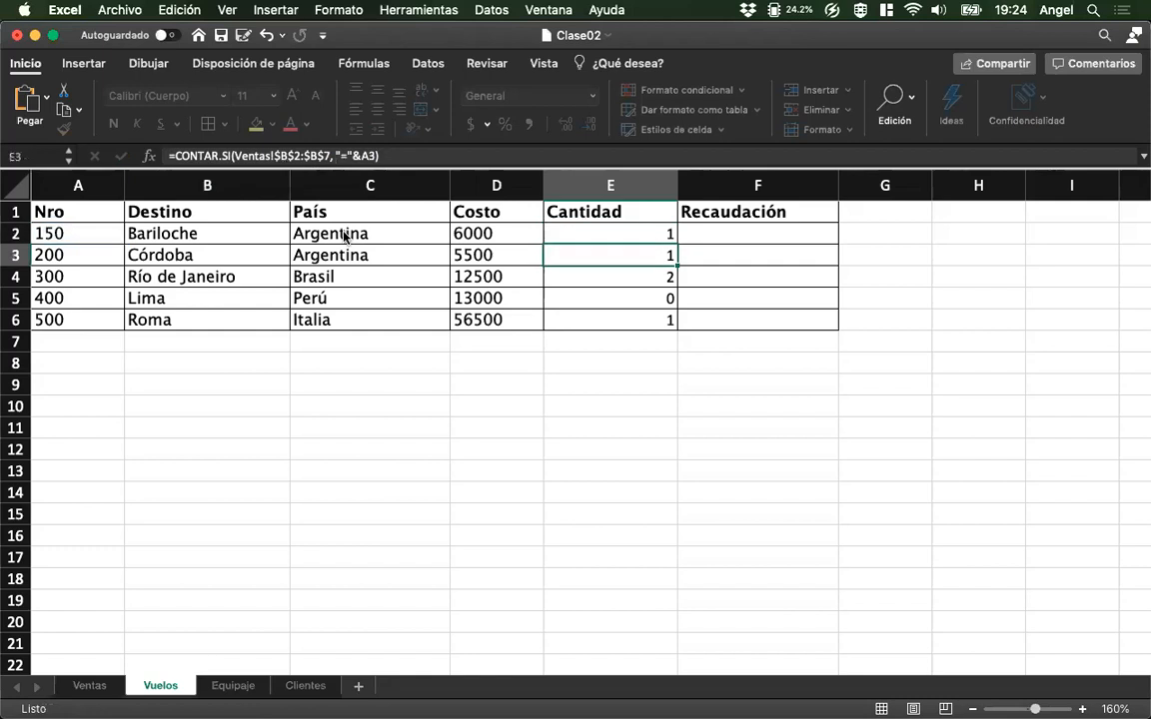
{"action": "key", "text": "Up"}
{"action": "left_click_drag", "start_coordinate": [677, 244], "coordinate": [669, 333]}
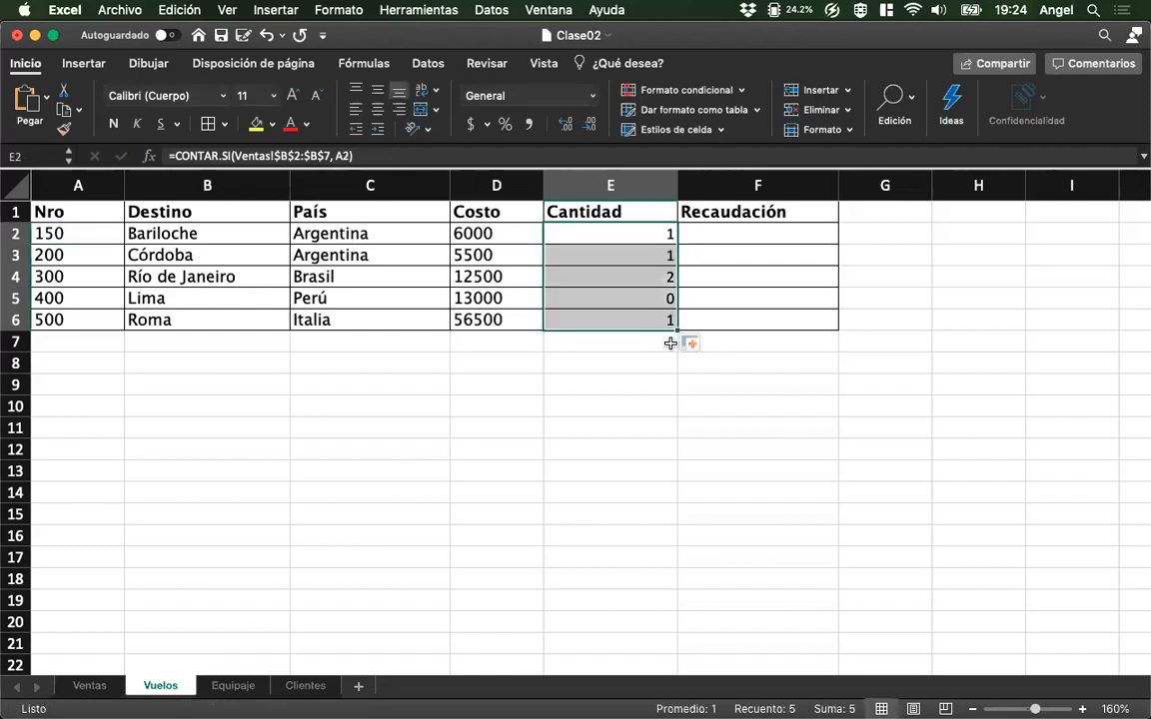
{"action": "left_click", "coordinate": [649, 231]}
Select F2 in Vuelos for the revenue formula, and examine the Total and NroVuelo columns in Ventas.
{"action": "left_click", "coordinate": [719, 235]}
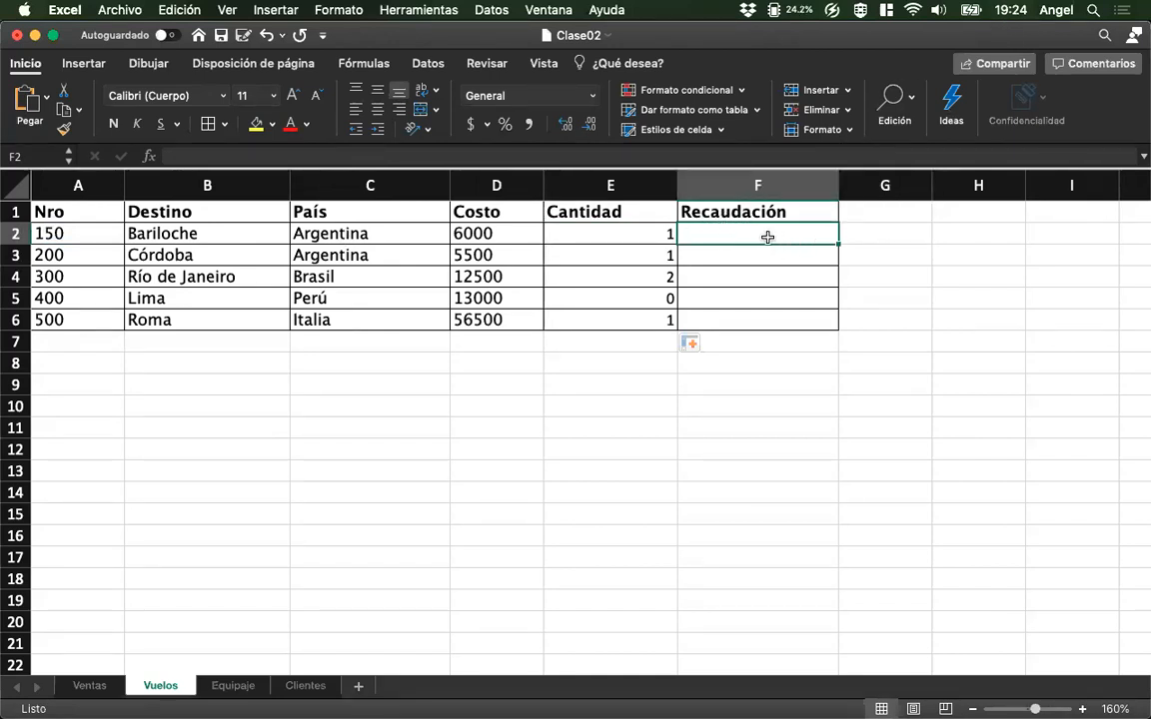
{"action": "left_click", "coordinate": [90, 686]}
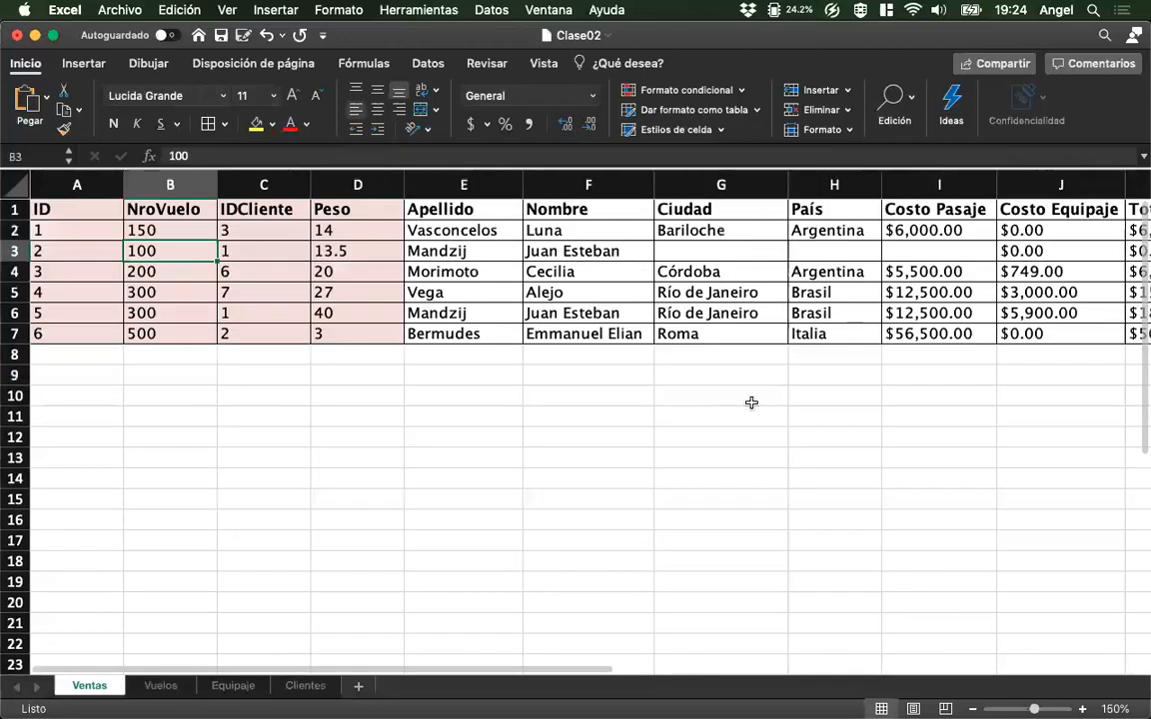
{"action": "left_click", "coordinate": [884, 249]}
{"action": "scroll", "coordinate": [929, 251], "scroll_direction": "right", "scroll_amount": 3}
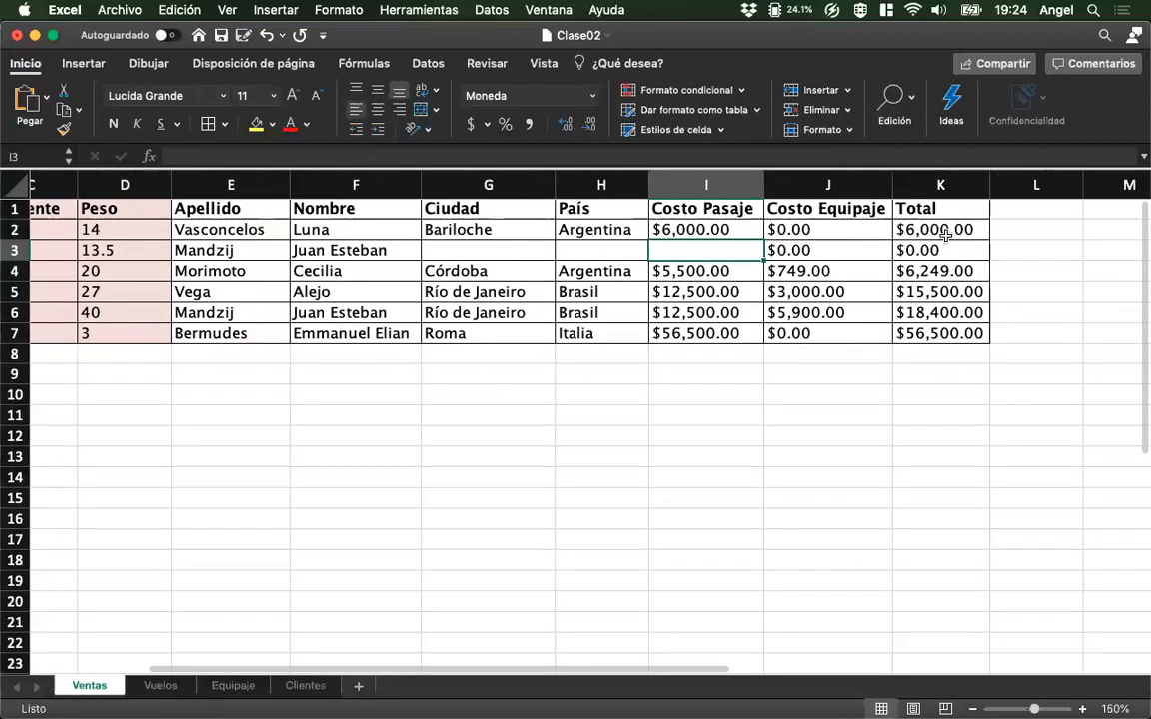
{"action": "left_click", "coordinate": [943, 232]}
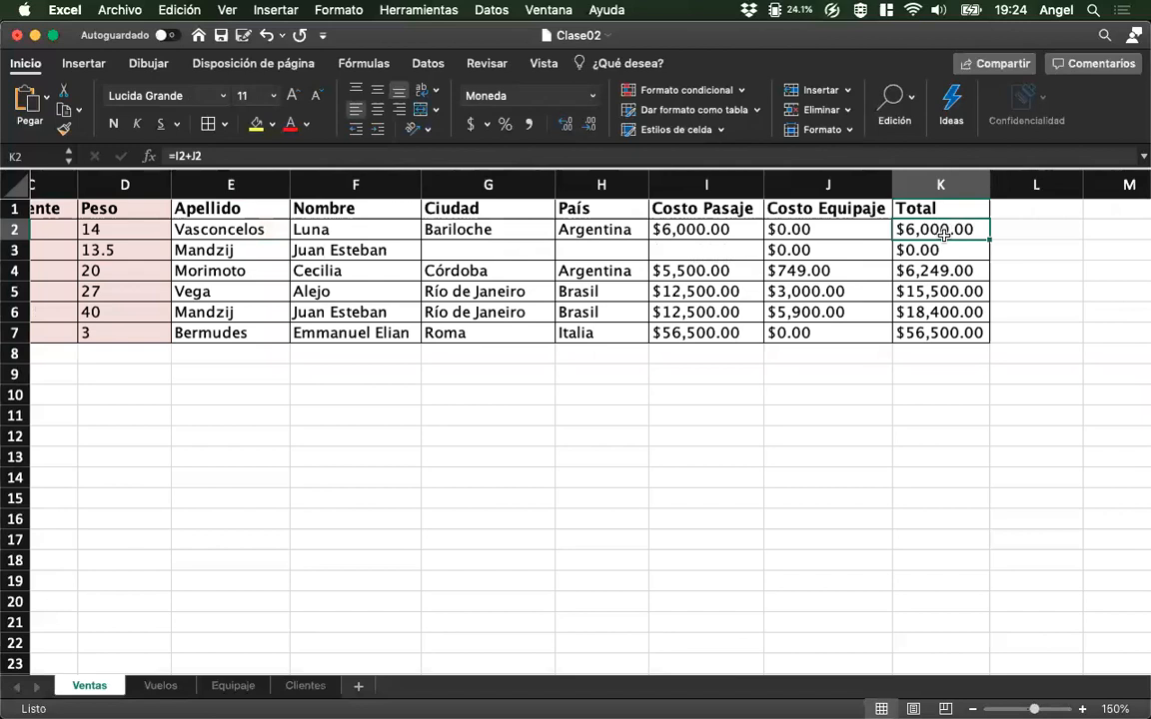
{"action": "scroll", "coordinate": [943, 231], "scroll_direction": "left", "scroll_amount": 5}
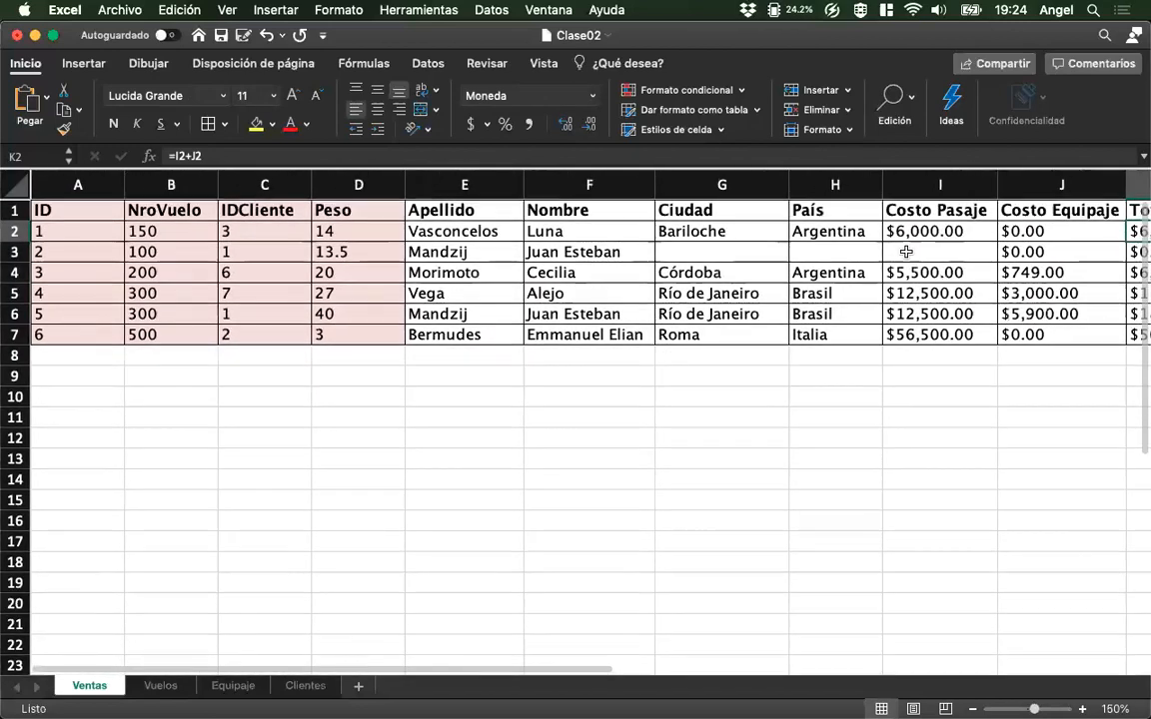
{"action": "left_click_drag", "start_coordinate": [180, 230], "coordinate": [174, 333]}
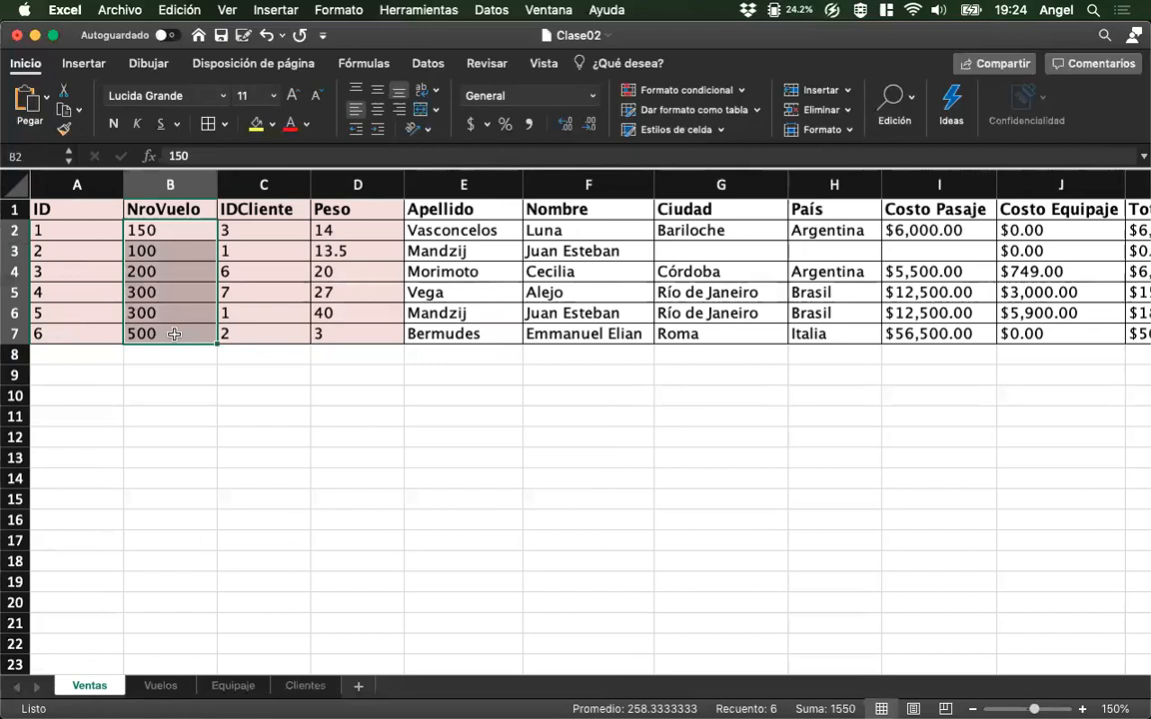
{"action": "left_click", "coordinate": [159, 686]}
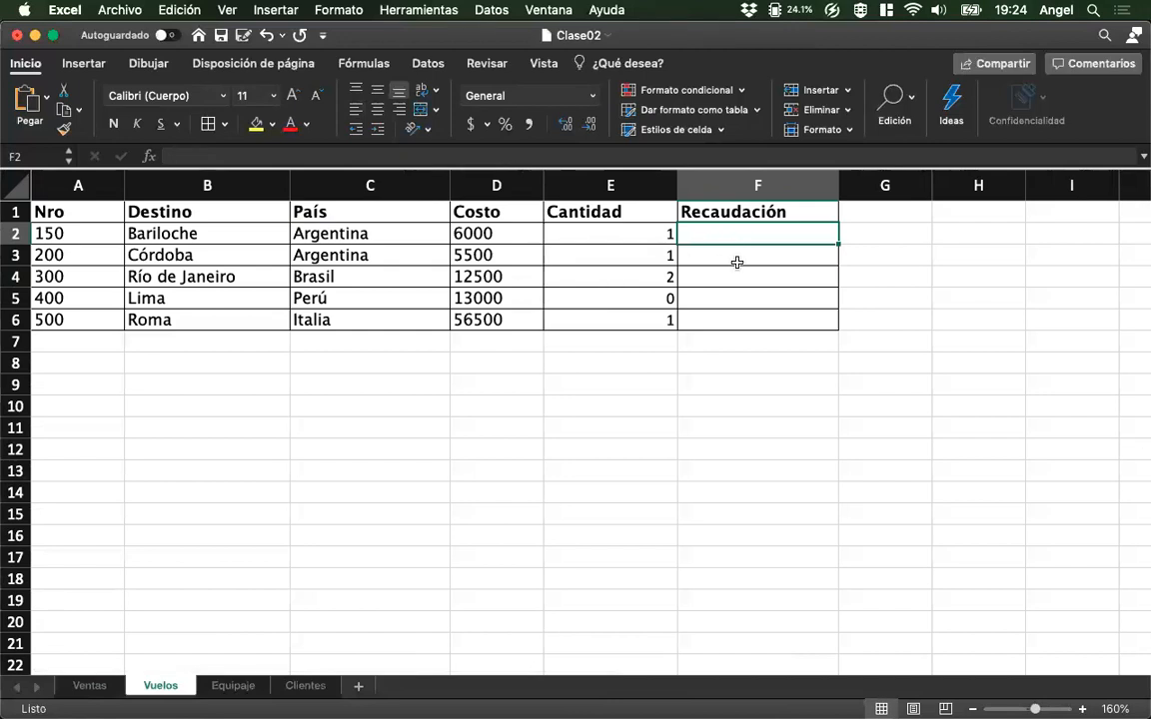
Start a SUMAR.SI formula in F2 of Vuelos with range Ventas!B2:B7 and criterion Vuelos!A2.
{"action": "type", "text": "="}
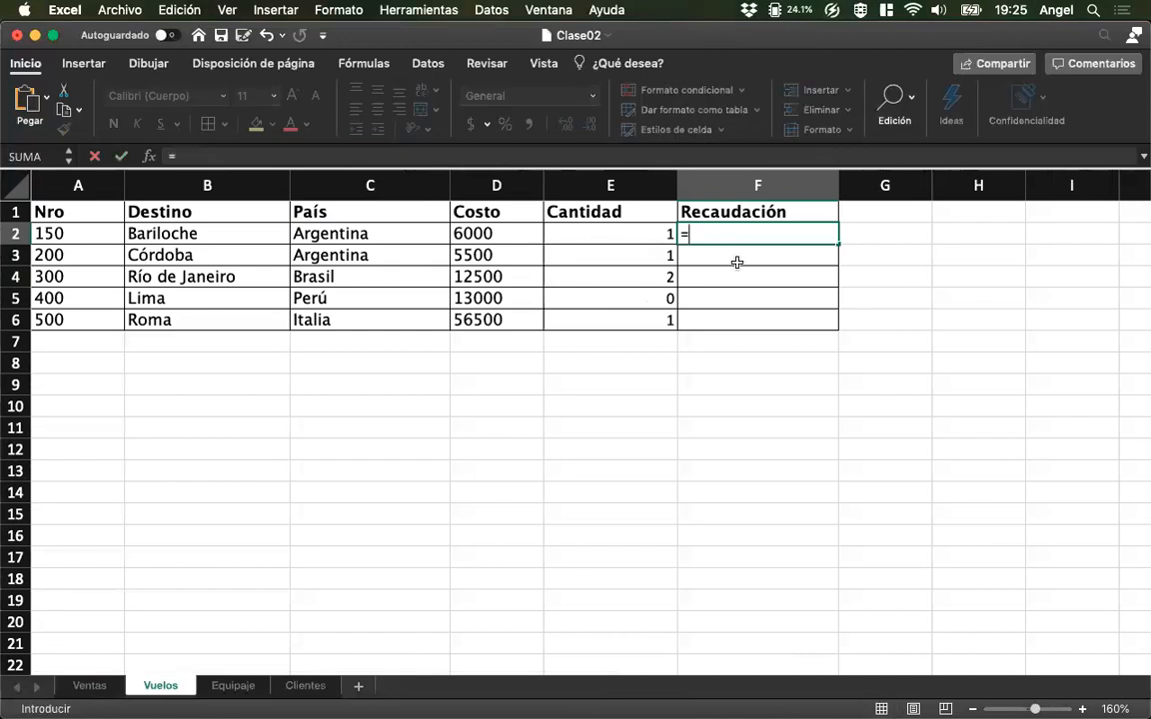
{"action": "type", "text": "Sumar.SI("}
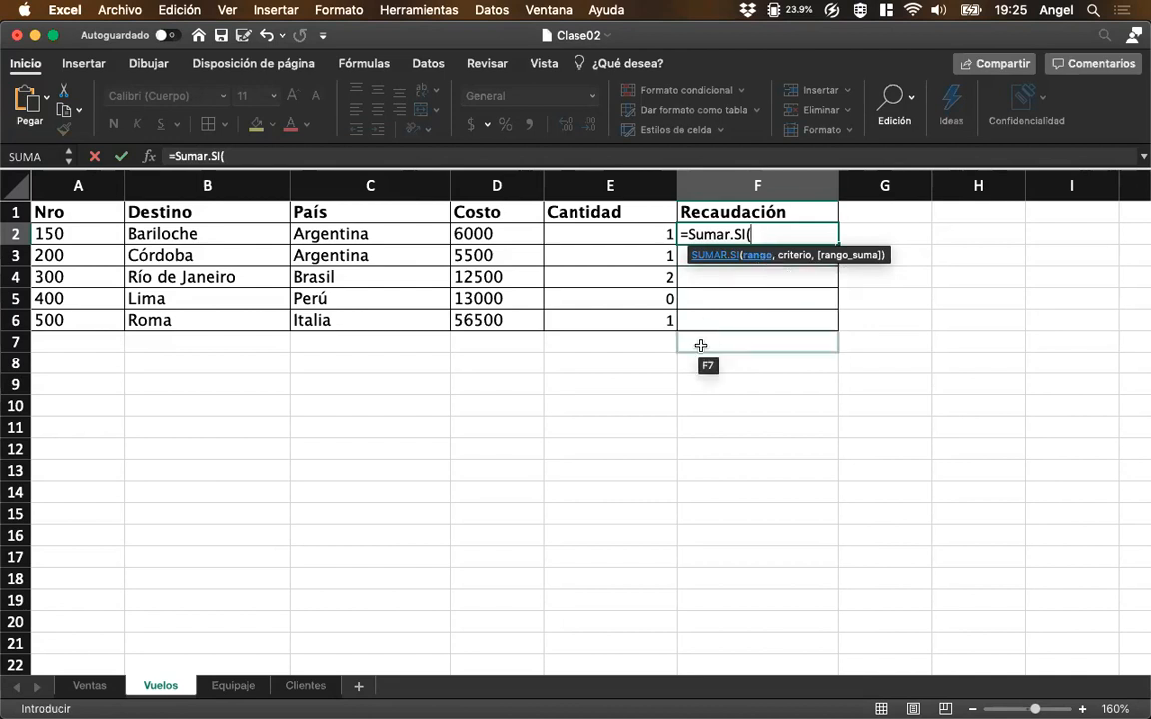
{"action": "left_click", "coordinate": [92, 688]}
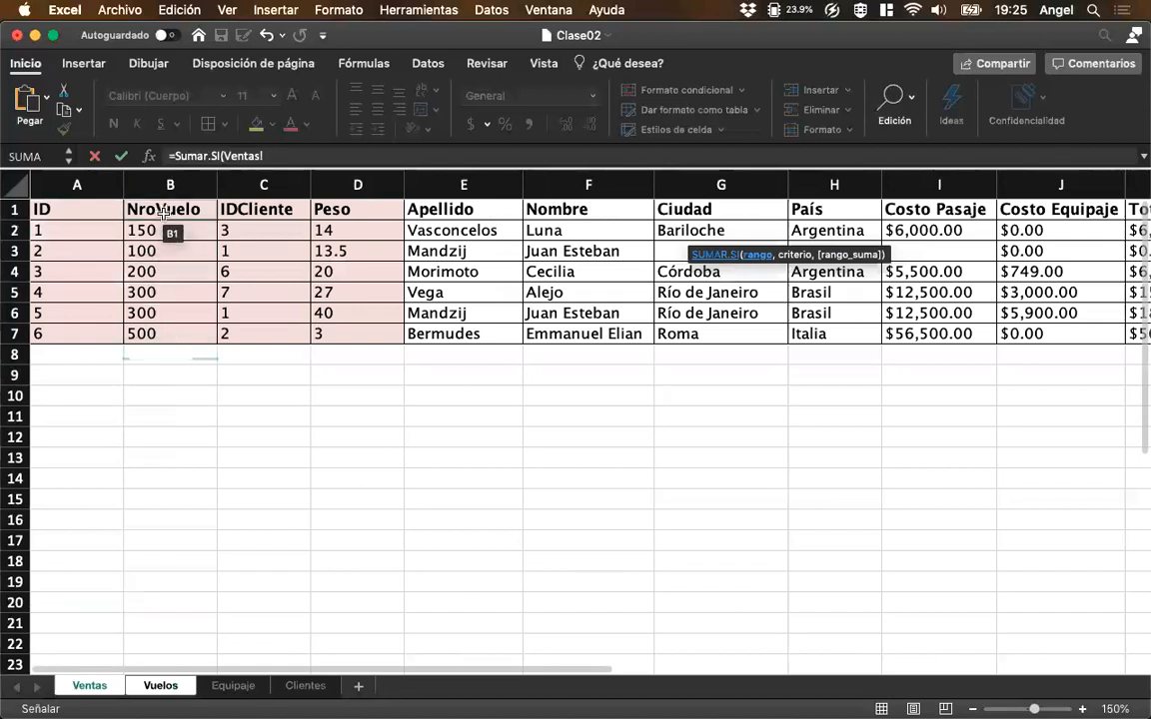
{"action": "left_click_drag", "start_coordinate": [160, 229], "coordinate": [152, 334]}
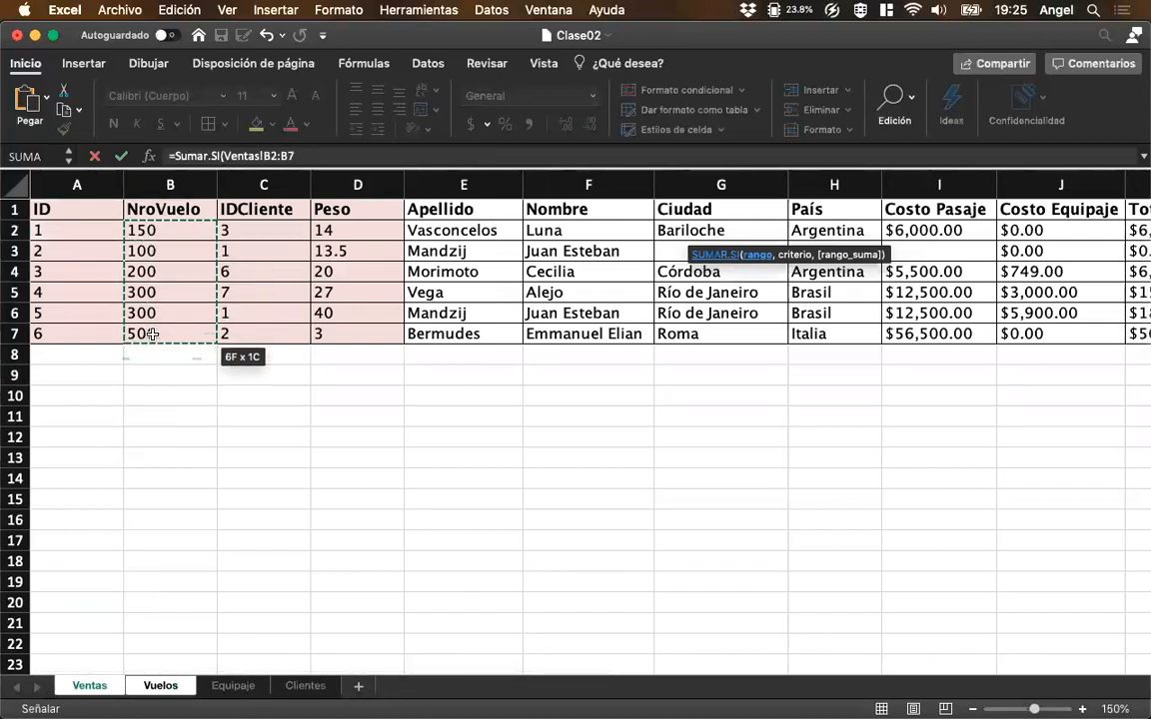
{"action": "type", "text": ","}
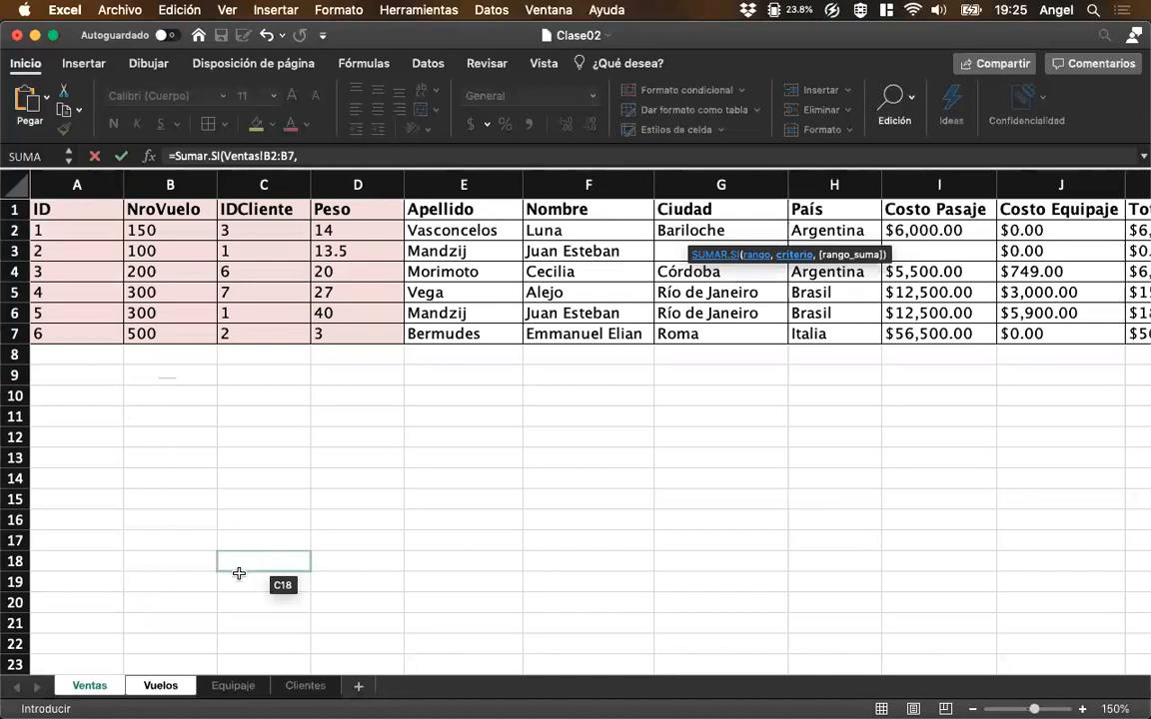
{"action": "left_click", "coordinate": [184, 691]}
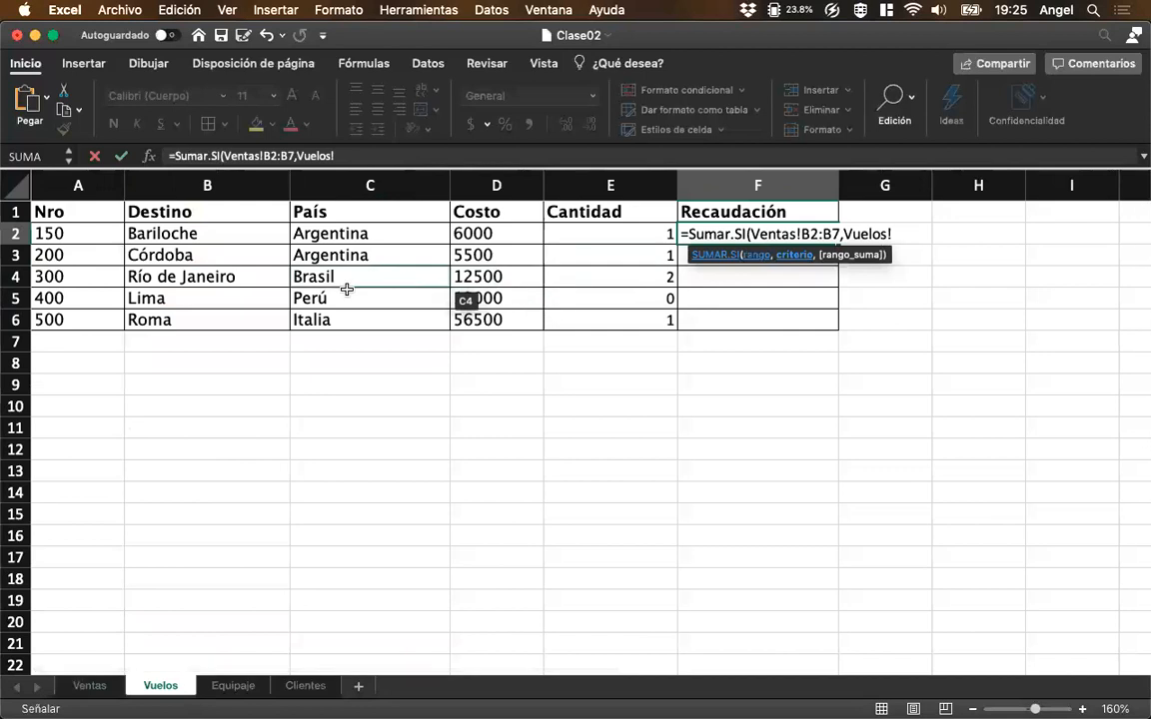
{"action": "left_click", "coordinate": [84, 236]}
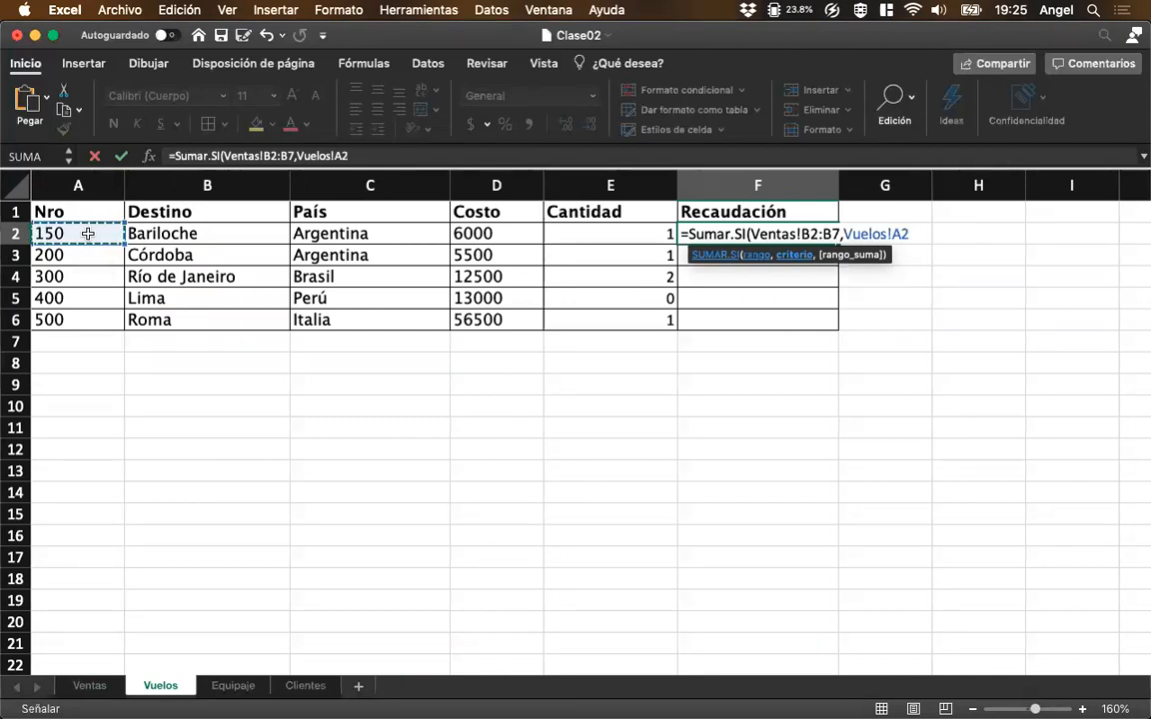
{"action": "type", "text": ","}
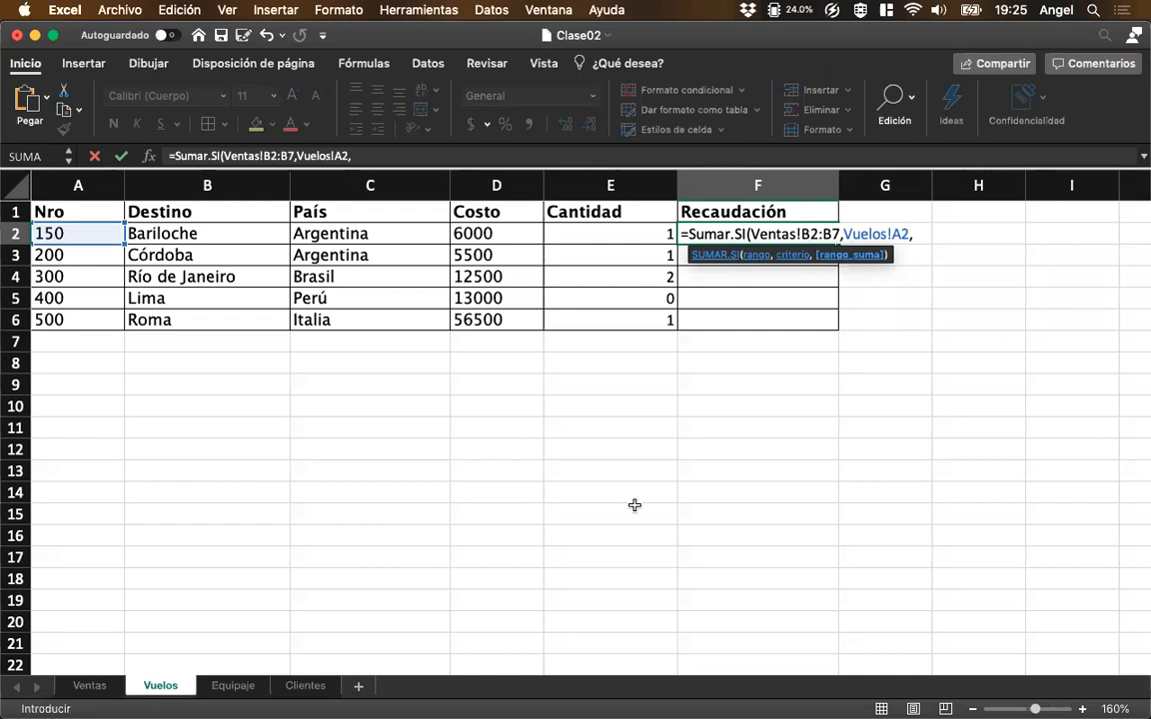
Complete F2's SUMAR.SI formula with the Total column Ventas!K2:K7 as the sum range.
{"action": "left_click", "coordinate": [89, 688]}
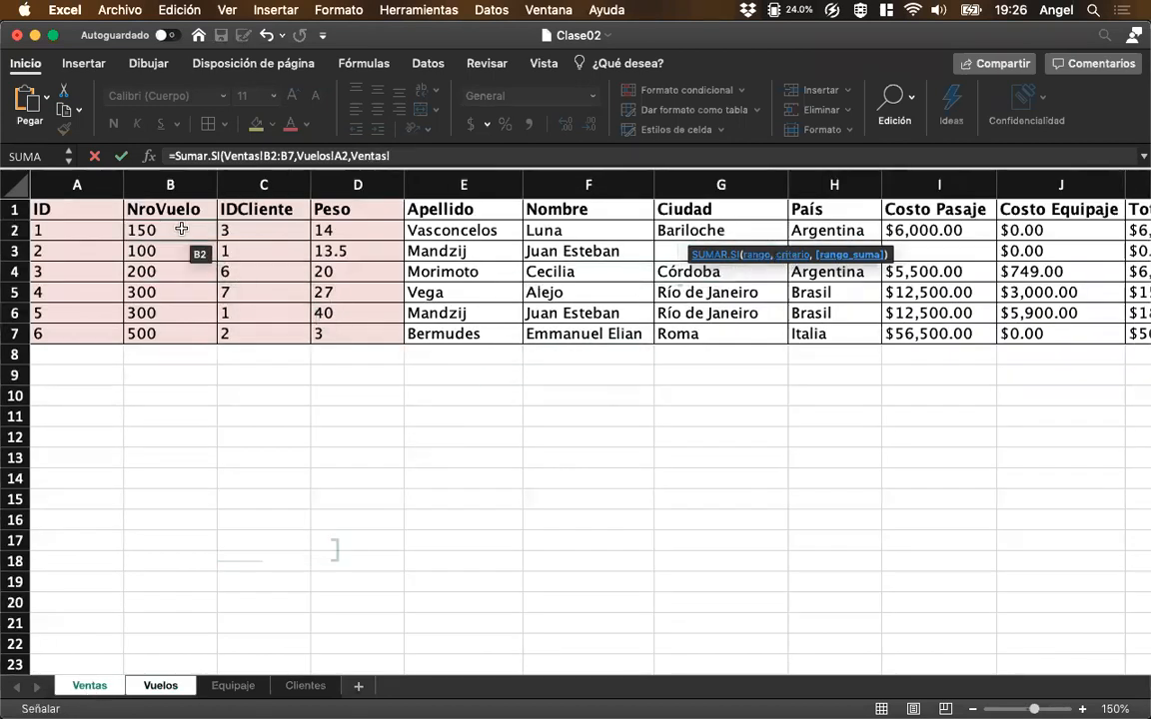
{"action": "scroll", "coordinate": [947, 248], "scroll_direction": "right", "scroll_amount": 5}
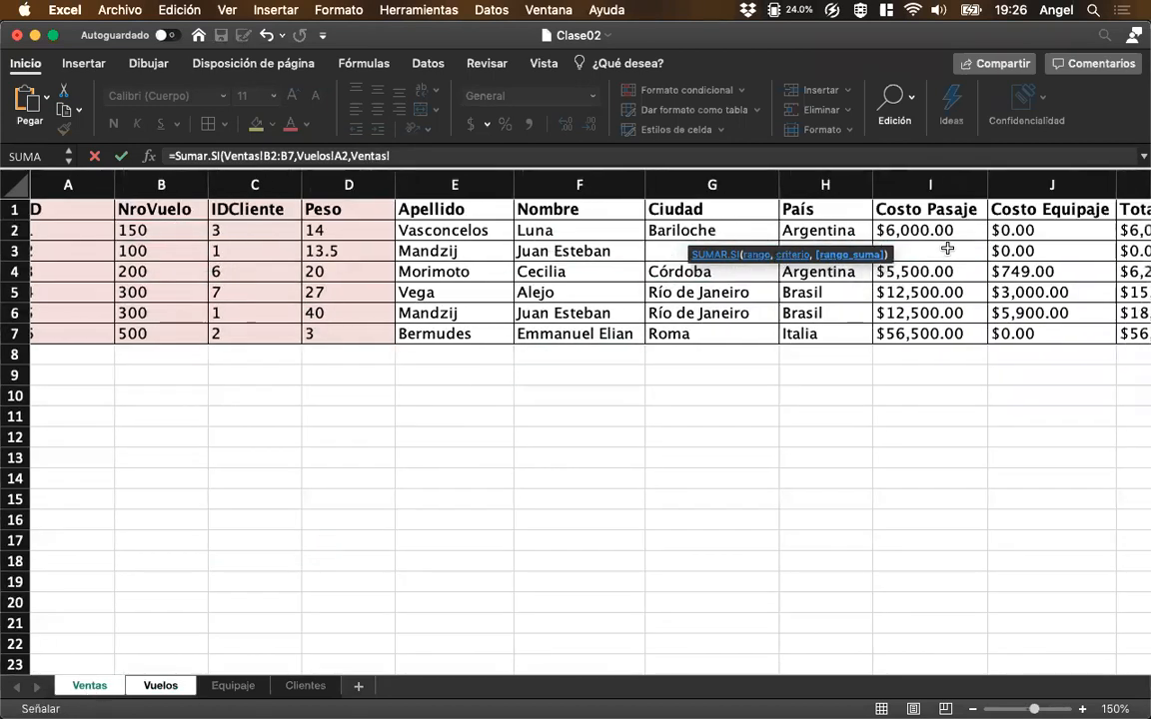
{"action": "scroll", "coordinate": [947, 248], "scroll_direction": "right", "scroll_amount": 1}
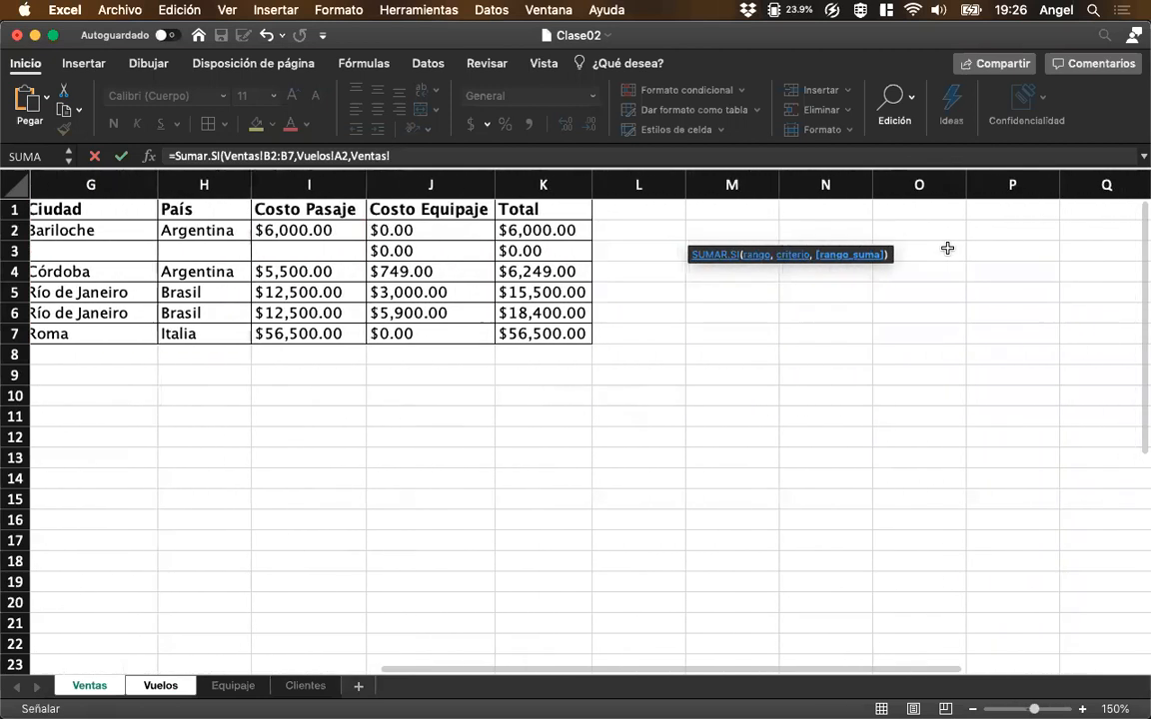
{"action": "left_click_drag", "start_coordinate": [565, 230], "coordinate": [551, 337]}
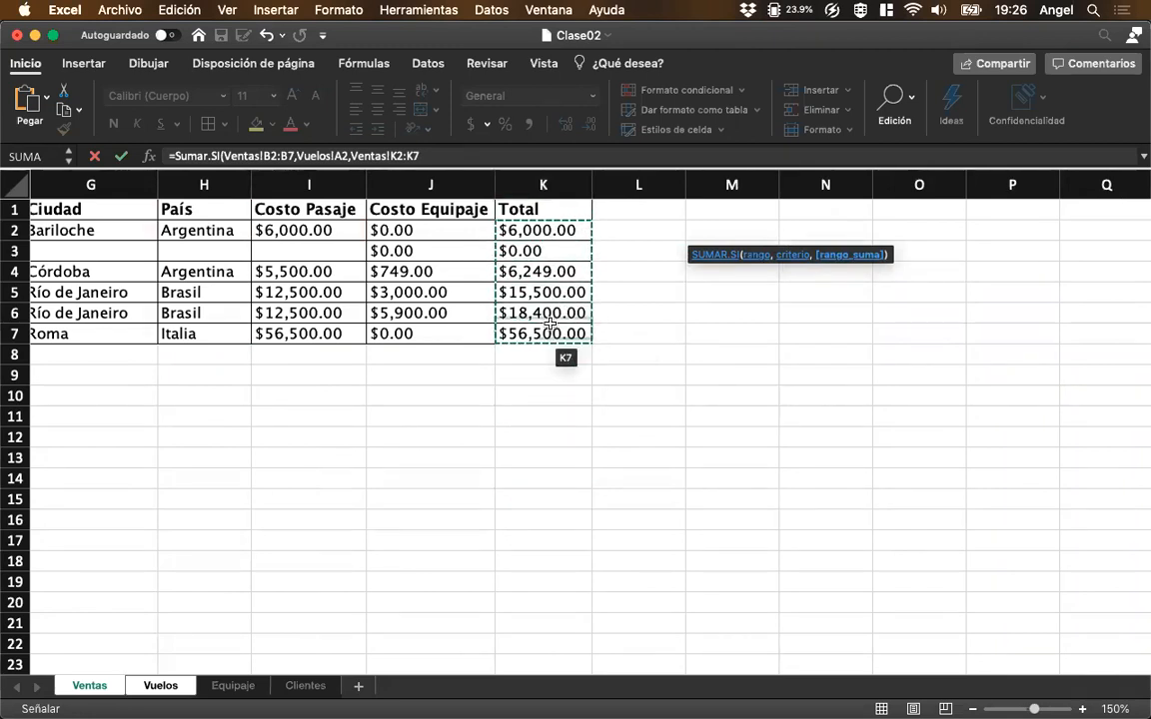
{"action": "type", "text": ")"}
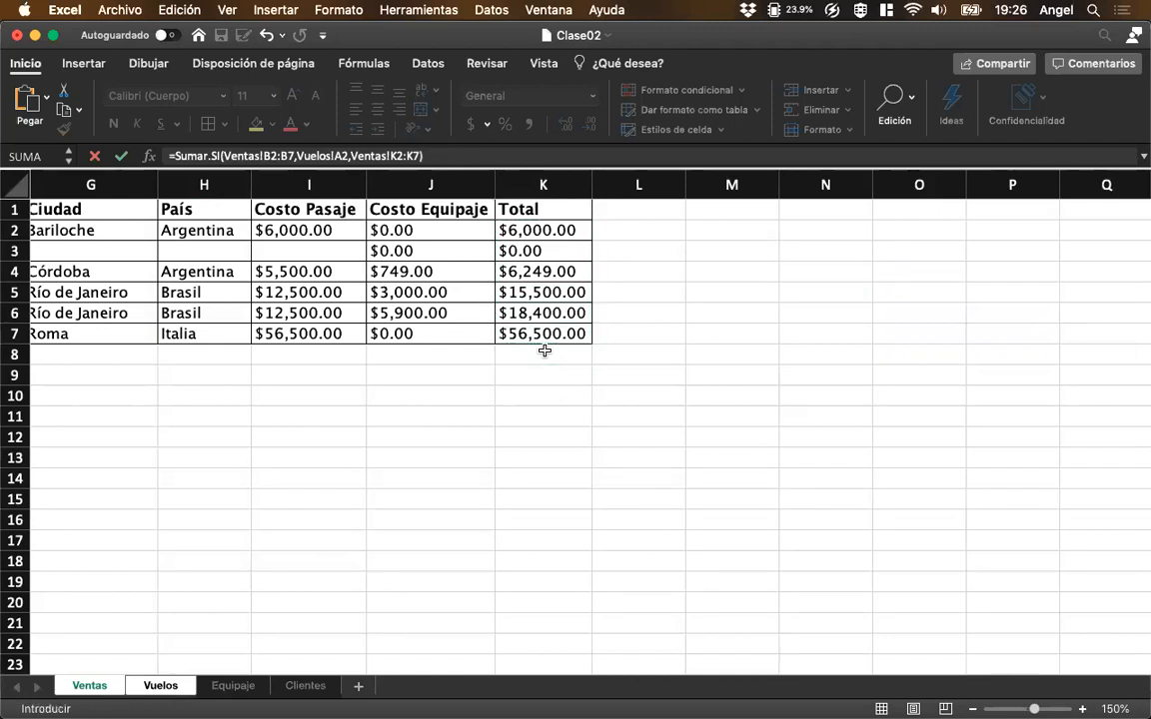
{"action": "key", "text": "Return"}
{"action": "key", "text": "Up"}
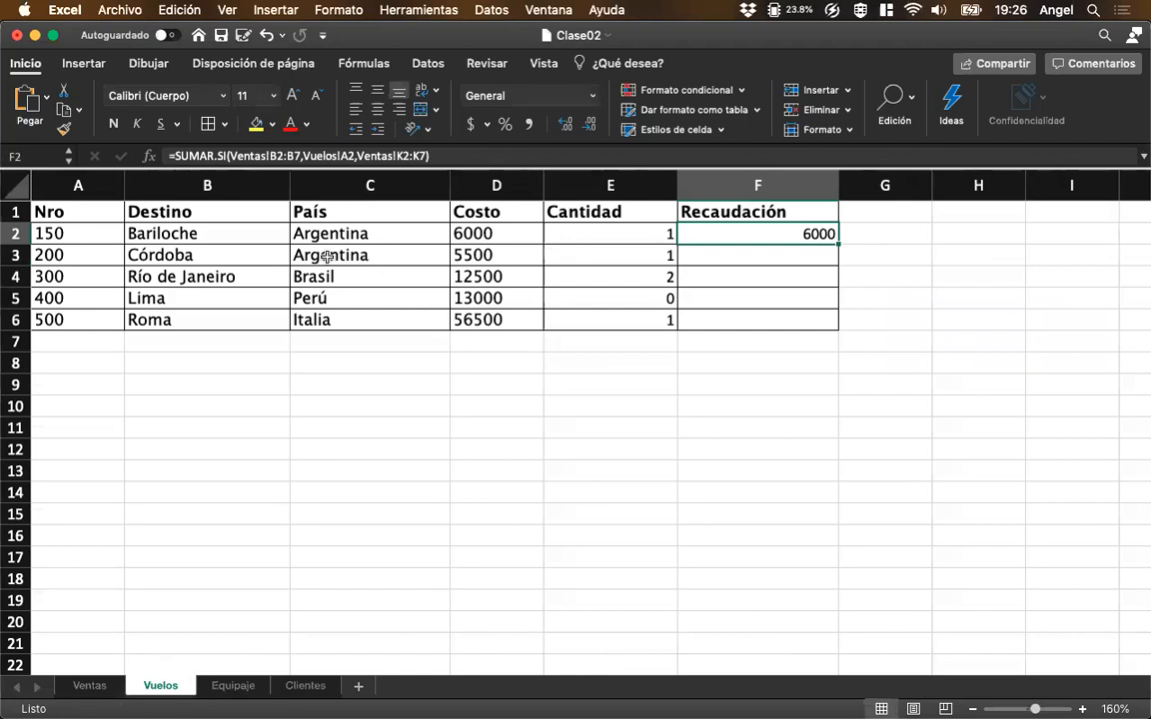
Make both Ventas ranges in F2 absolute, $B$2:$B$7 and $K$2:$K$7, and fill the formula down to F6.
{"action": "left_click", "coordinate": [278, 160]}
{"action": "key", "text": "F4"}
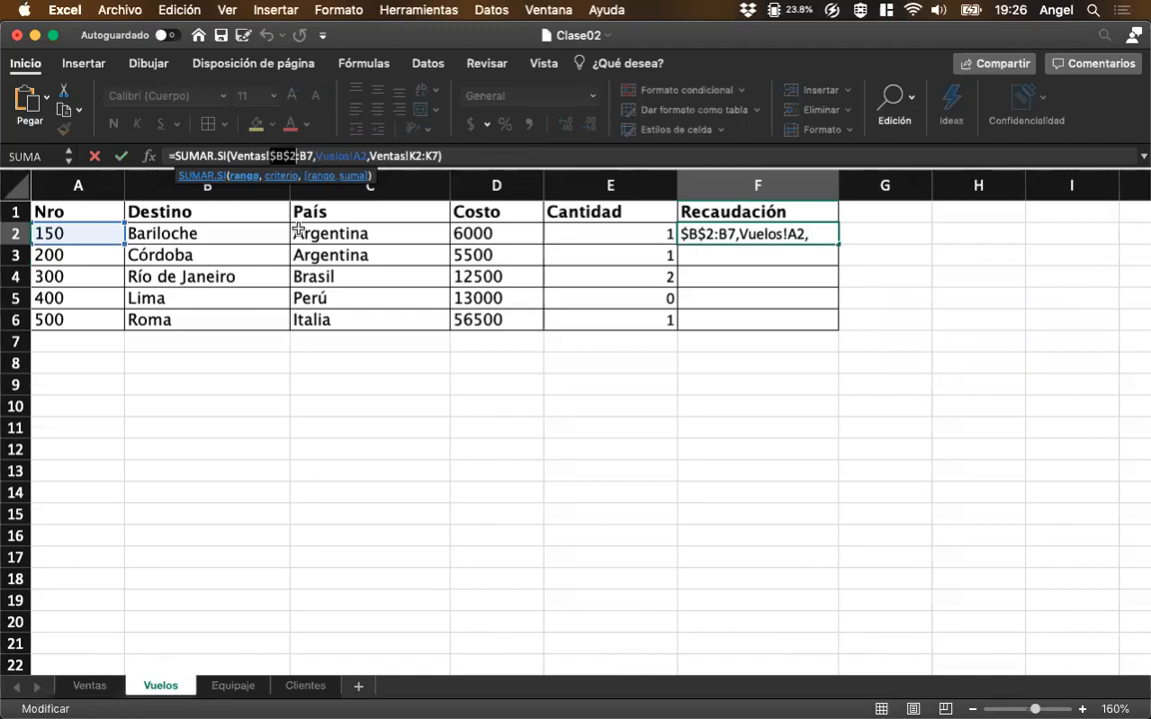
{"action": "left_click", "coordinate": [308, 157]}
{"action": "key", "text": "F4"}
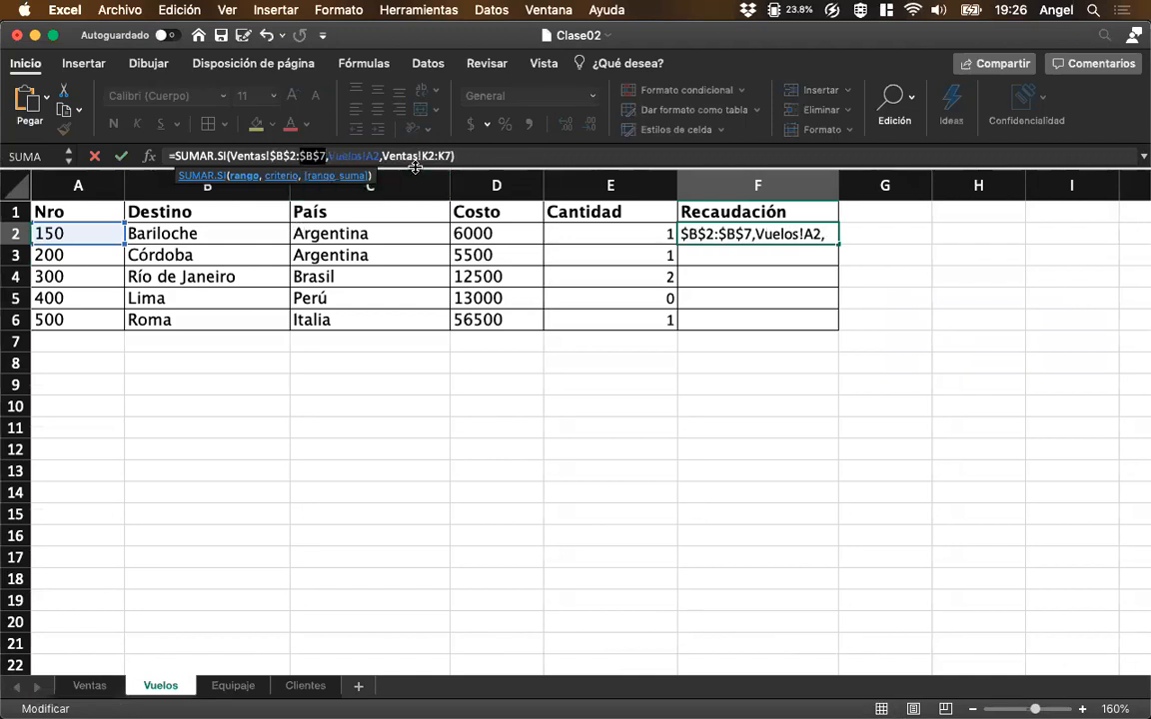
{"action": "left_click", "coordinate": [428, 157]}
{"action": "key", "text": "F4"}
{"action": "left_click", "coordinate": [457, 155]}
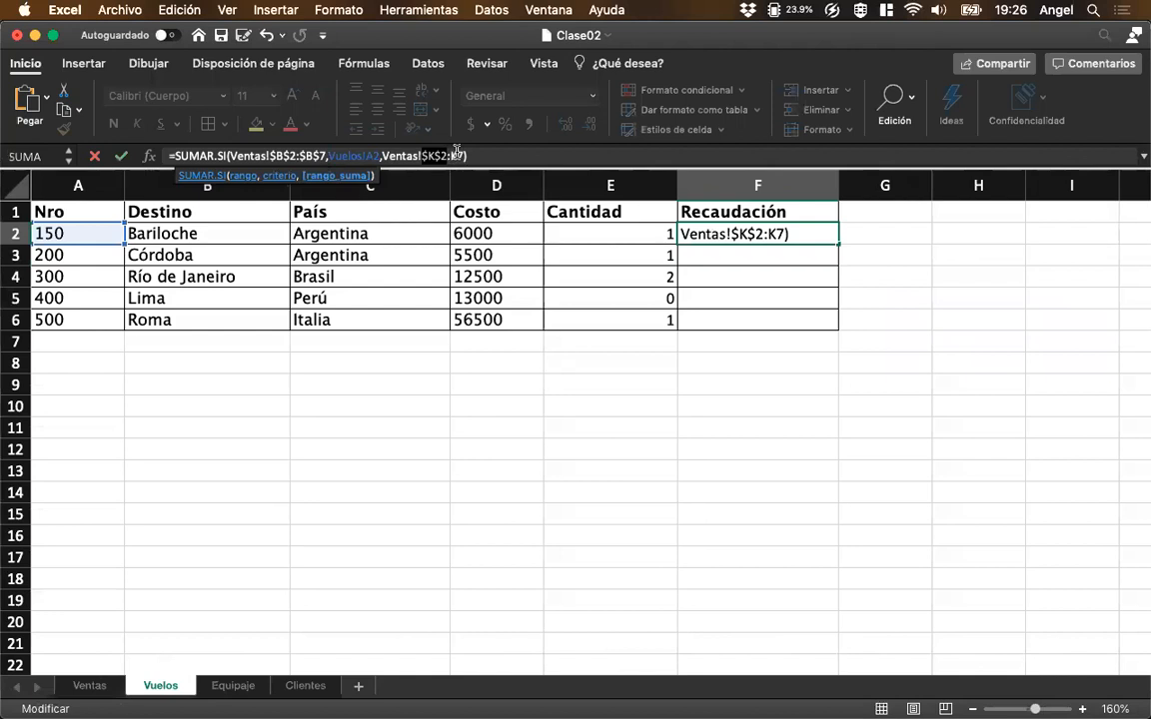
{"action": "key", "text": "F4"}
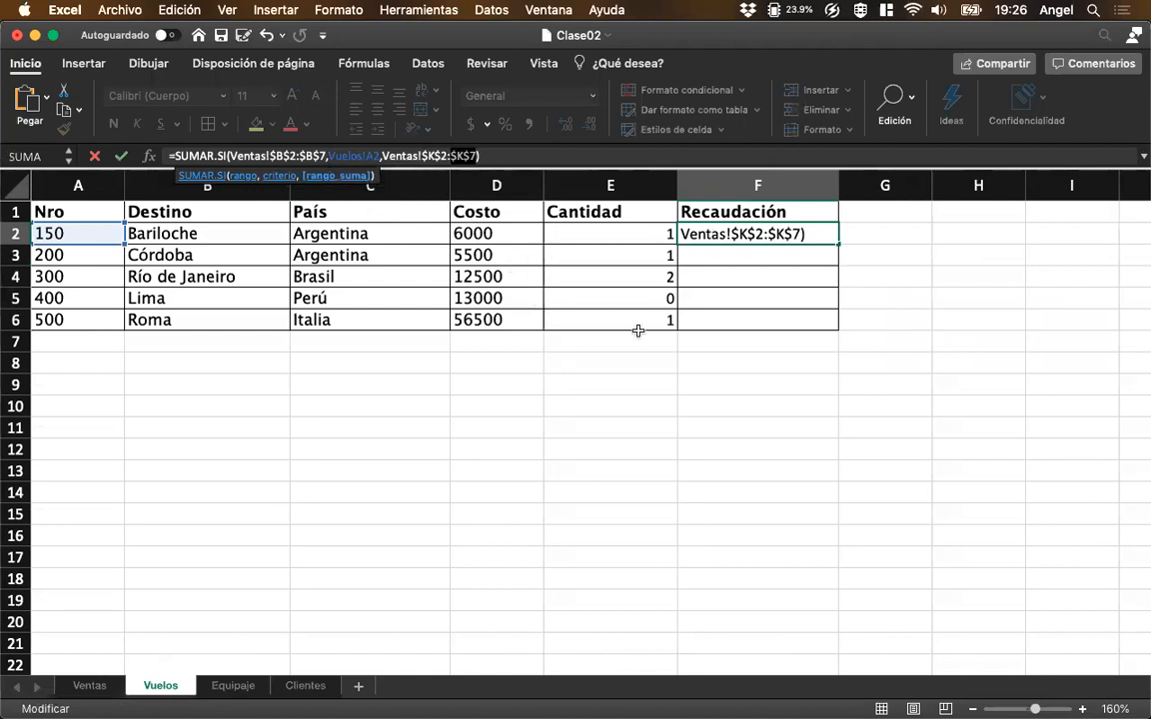
{"action": "key", "text": "Return"}
{"action": "key", "text": "Up"}
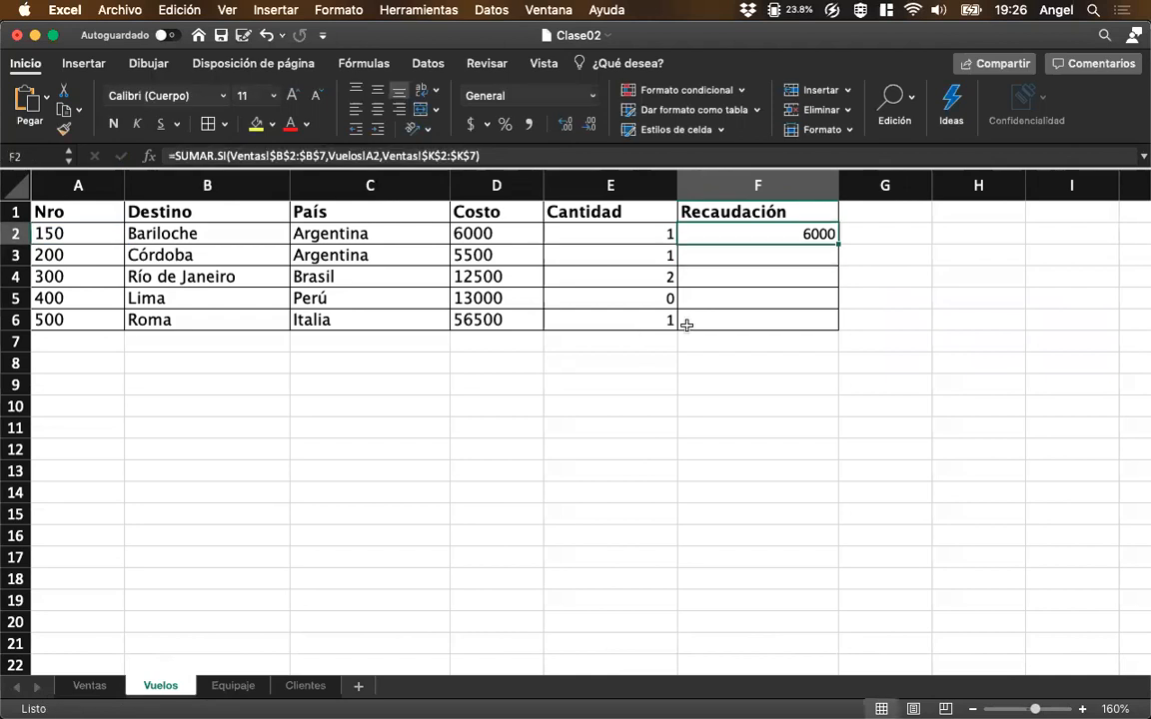
{"action": "left_click_drag", "start_coordinate": [837, 245], "coordinate": [841, 337]}
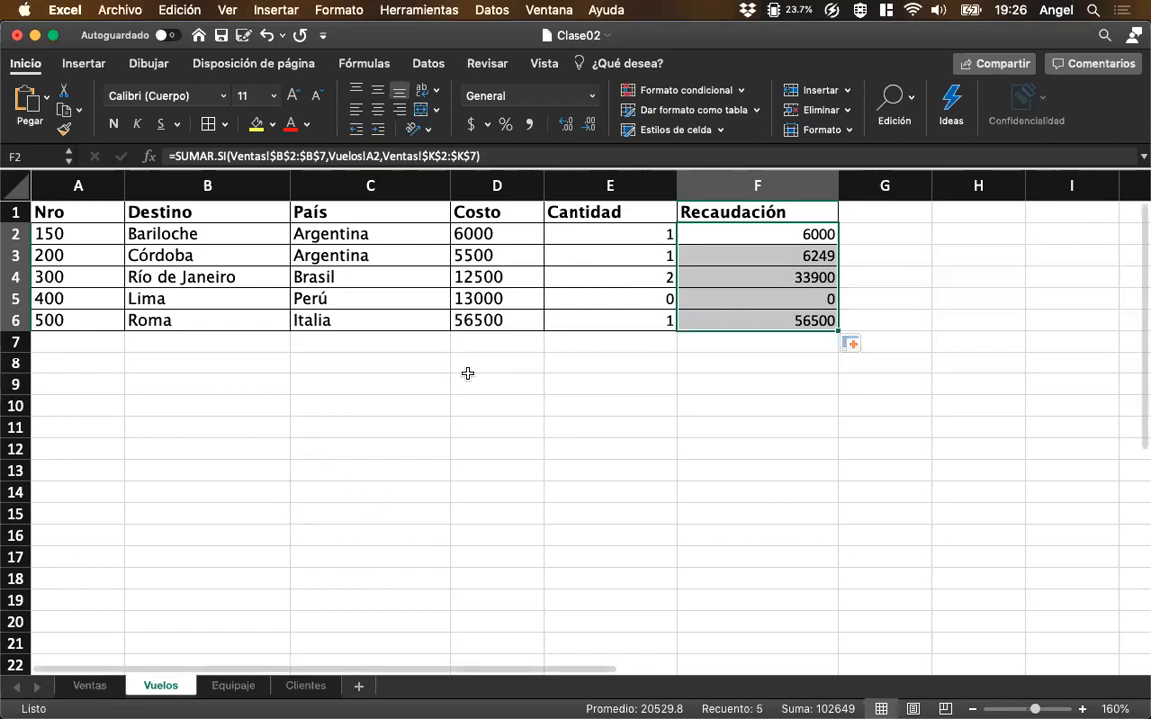
Set the Costo of the Córdoba flight in D3 to 10000.
{"action": "left_click", "coordinate": [487, 257]}
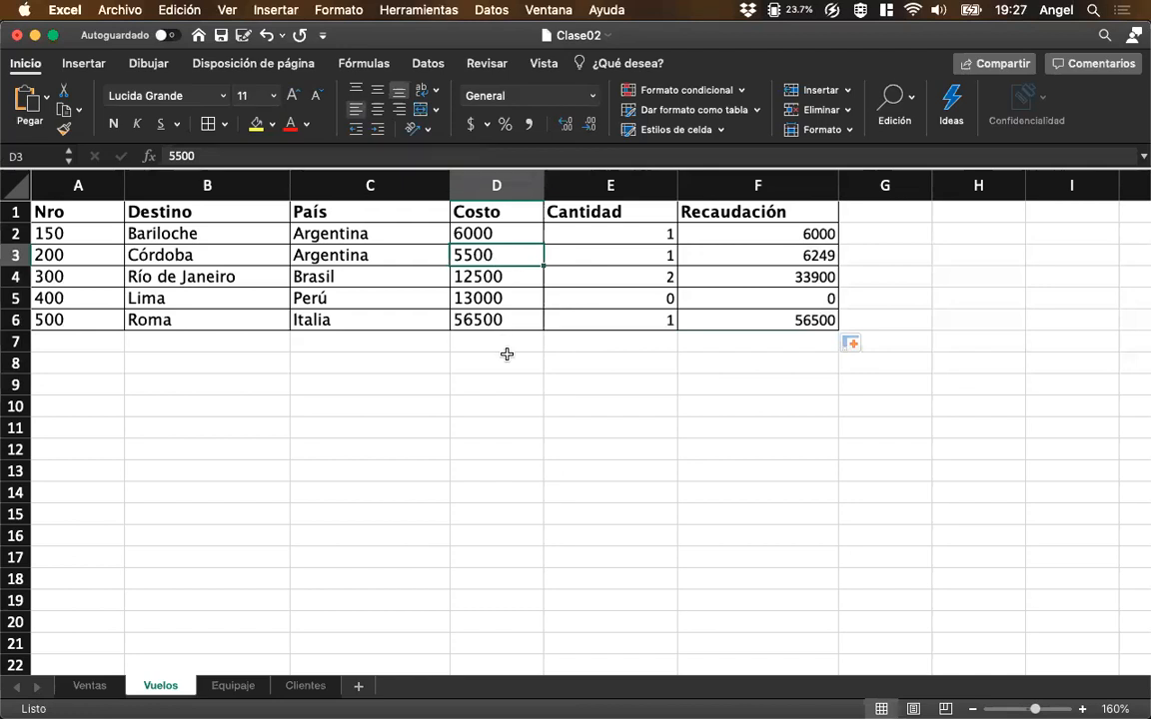
{"action": "type", "text": "10000"}
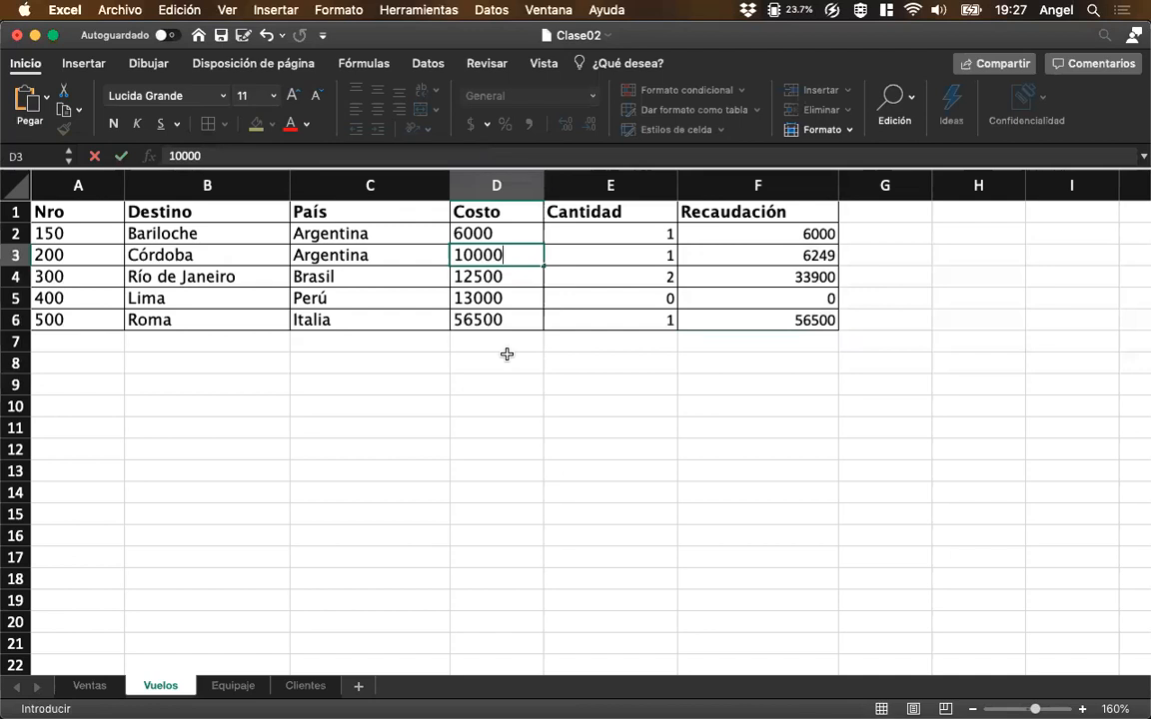
{"action": "key", "text": "Return"}
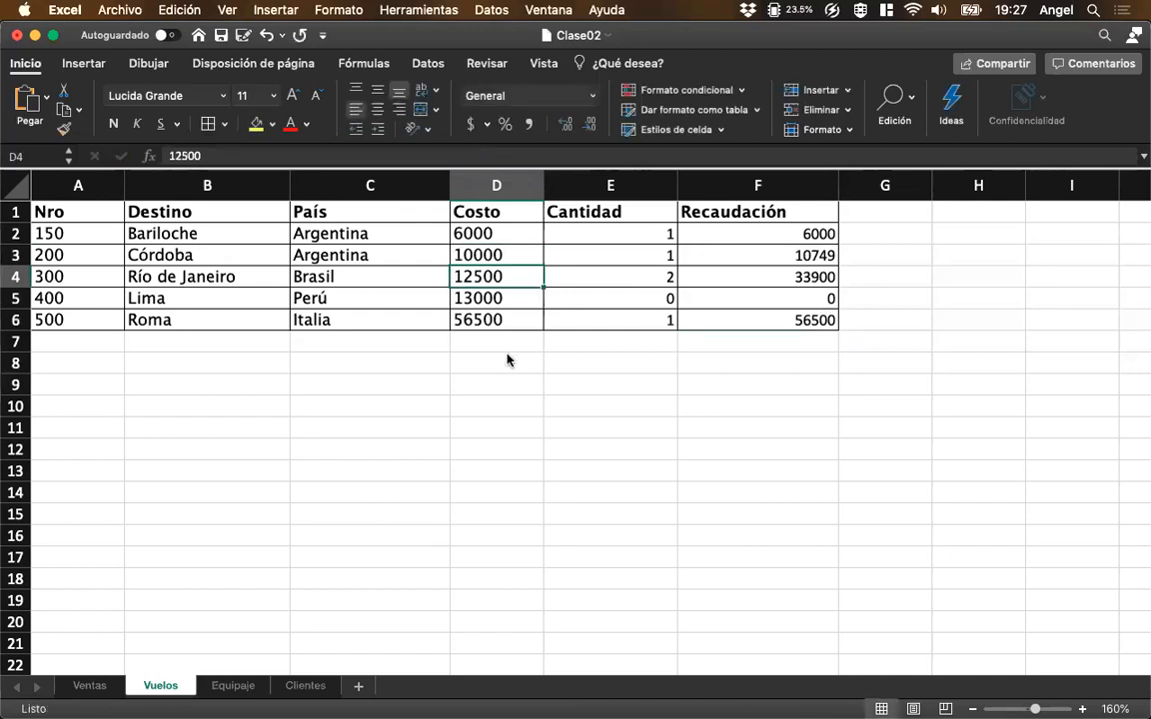
In Ventas, set the NroVuelo of the sale with ID 2 in B3 to 200.
{"action": "left_click", "coordinate": [88, 686]}
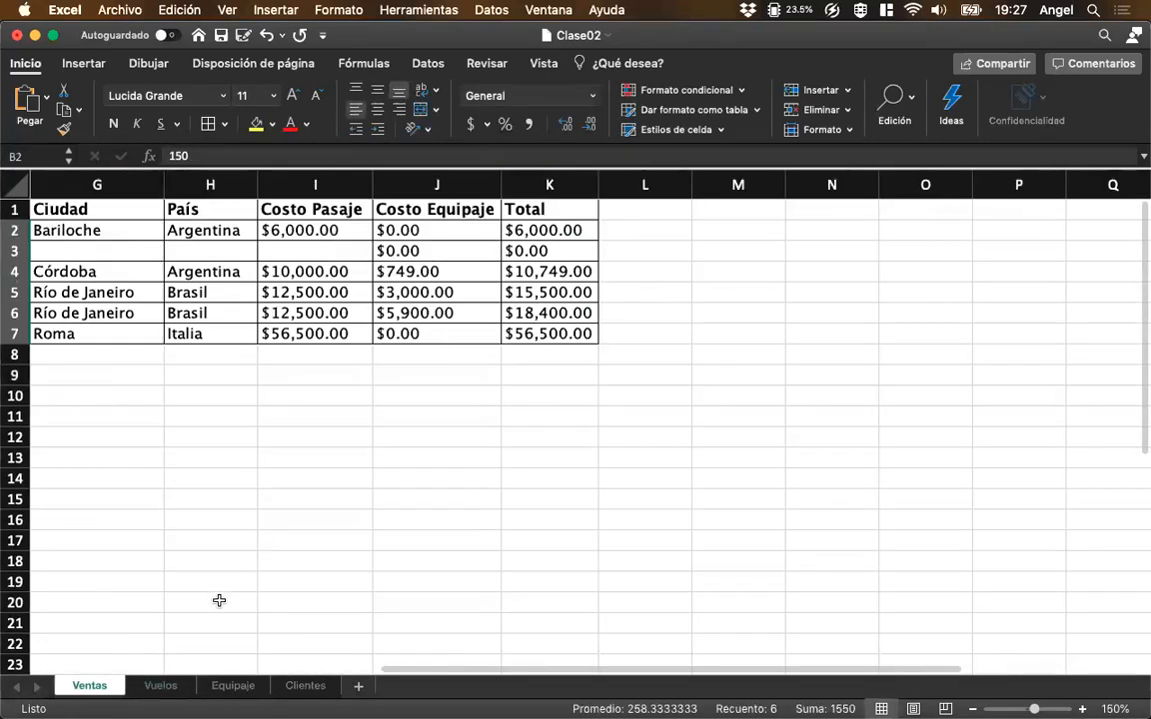
{"action": "scroll", "coordinate": [274, 450], "scroll_direction": "left", "scroll_amount": 10}
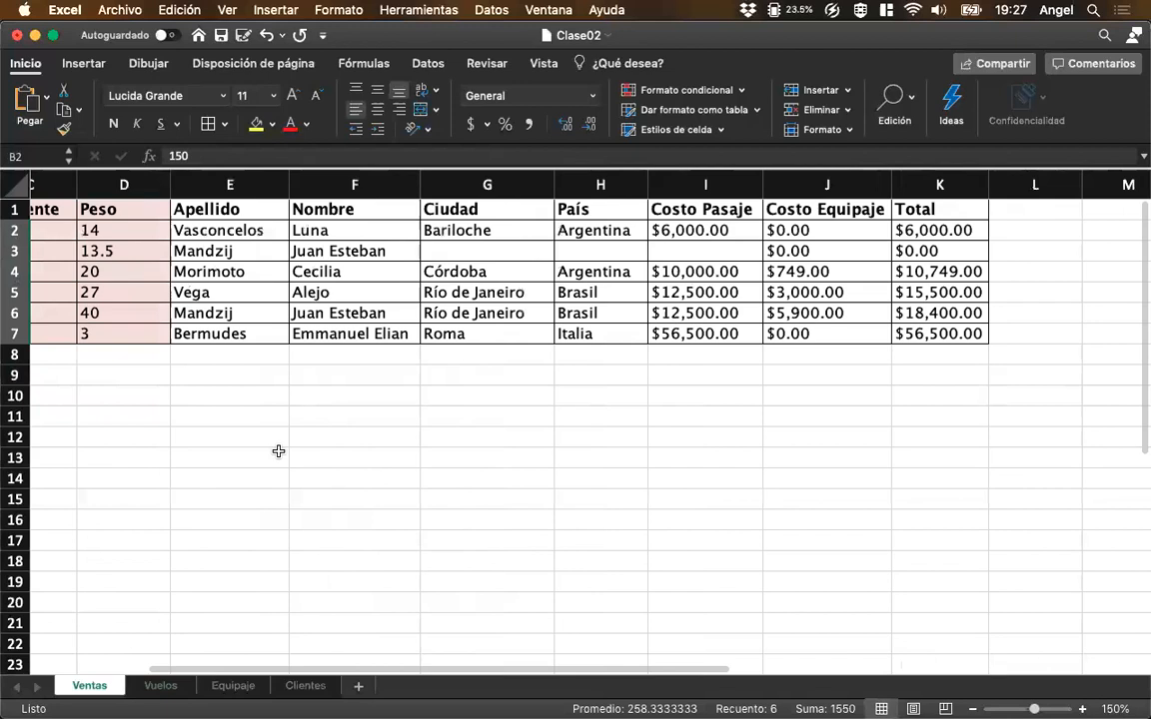
{"action": "scroll", "coordinate": [278, 452], "scroll_direction": "left", "scroll_amount": 3}
{"action": "left_click", "coordinate": [794, 271]}
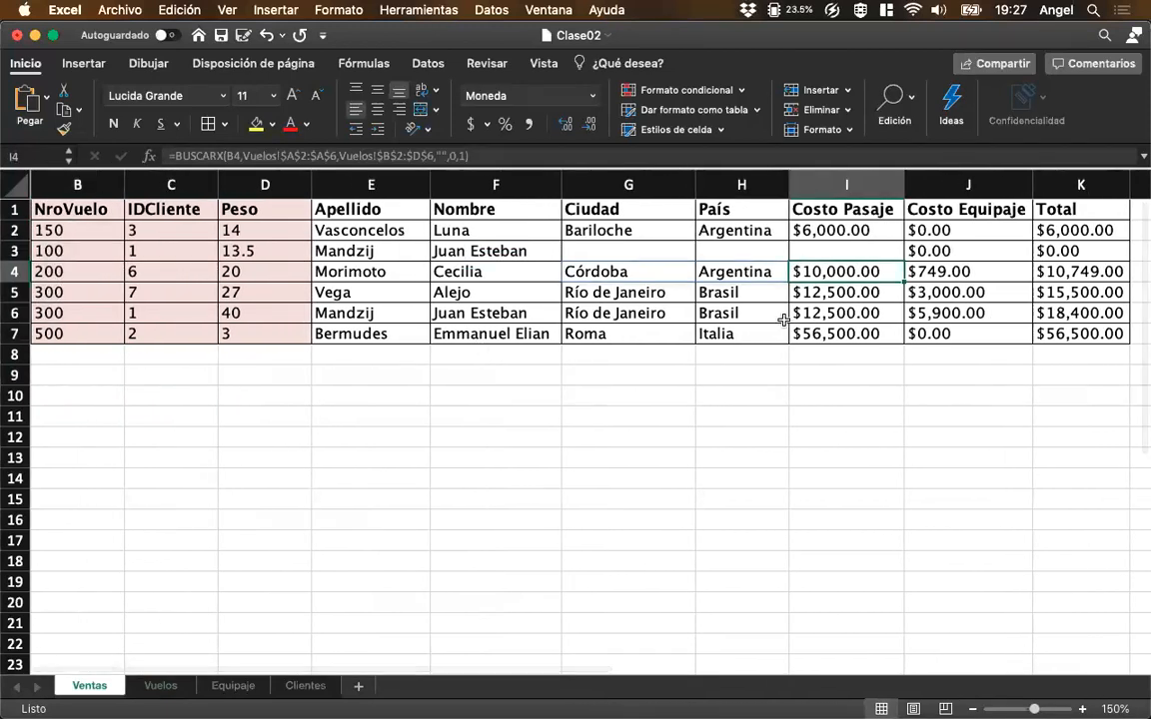
{"action": "scroll", "coordinate": [784, 320], "scroll_direction": "left", "scroll_amount": 2}
{"action": "left_click", "coordinate": [101, 228]}
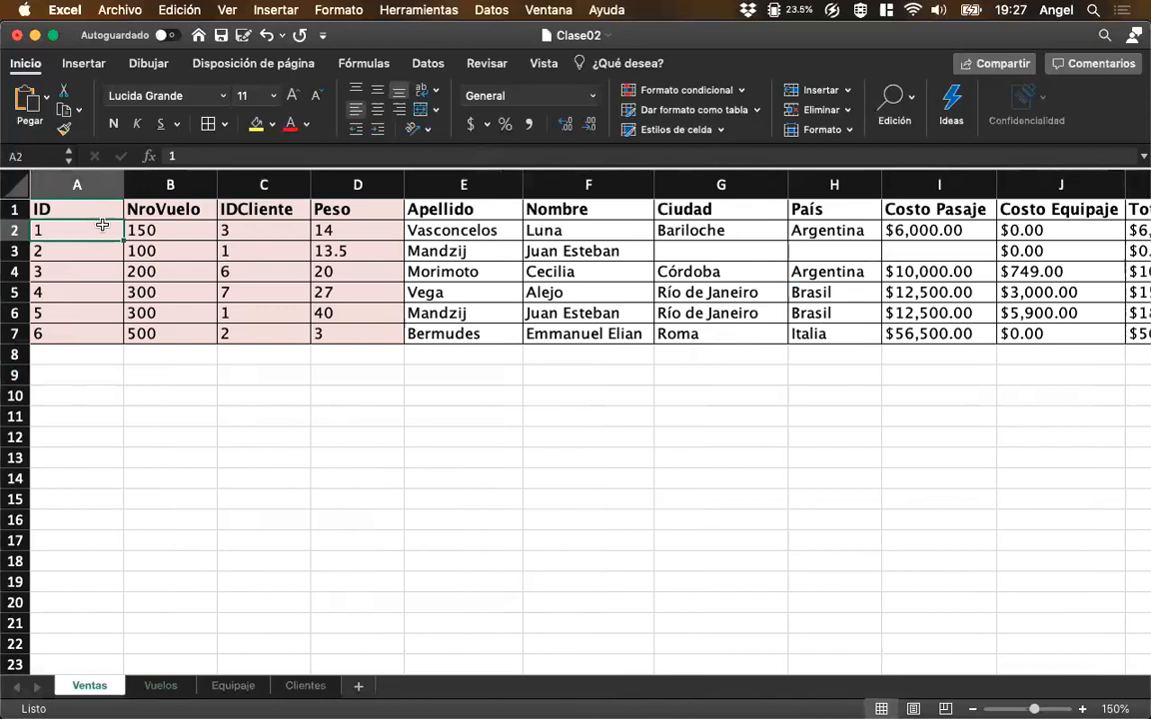
{"action": "left_click", "coordinate": [135, 249]}
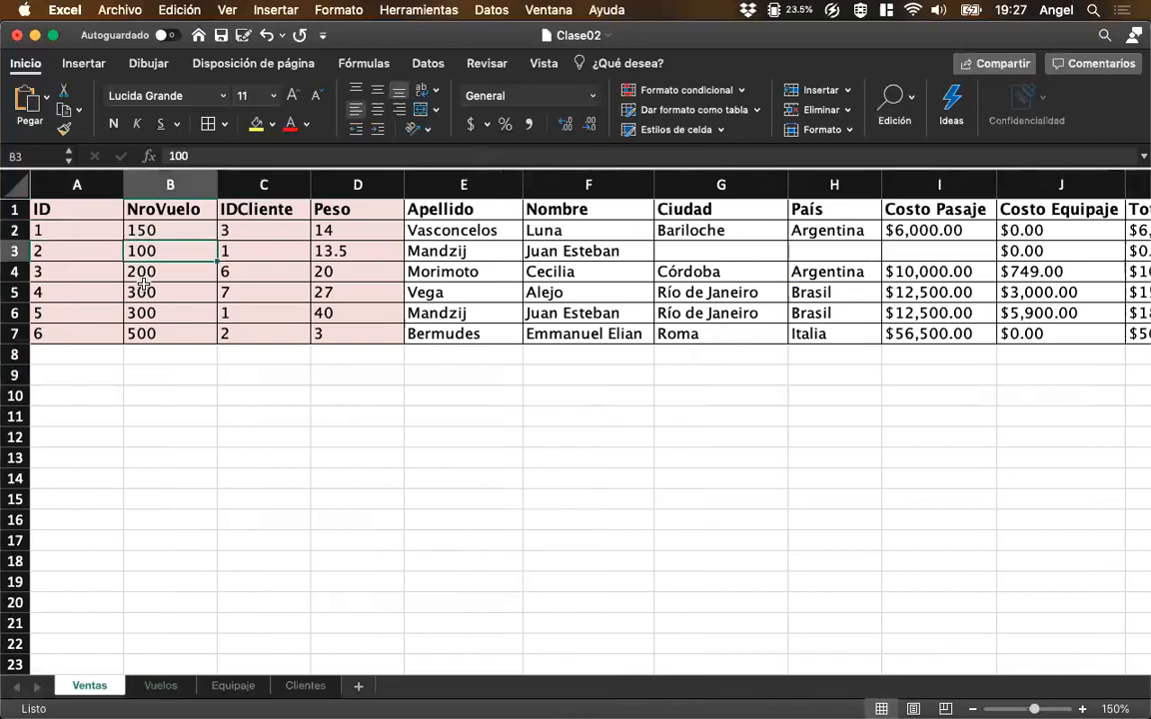
{"action": "type", "text": "200"}
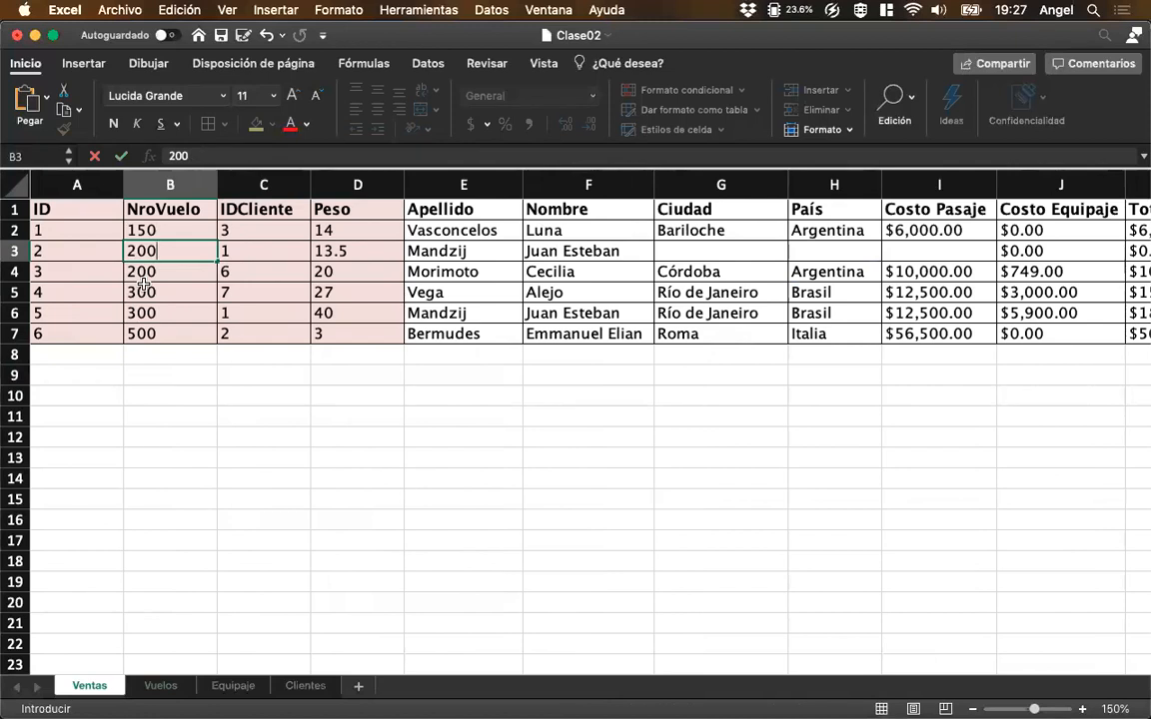
{"action": "key", "text": "Return"}
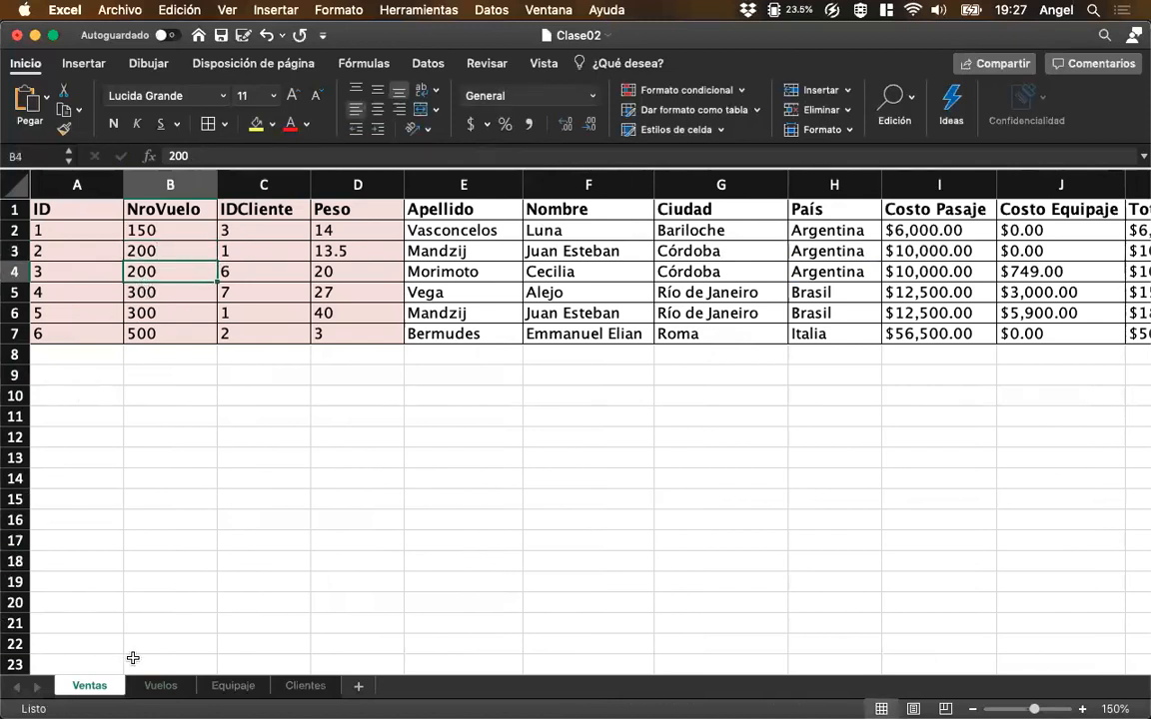
Check the Cantidad and Recaudación of the Córdoba flight in Vuelos, including E3's CONTAR.SI formula.
{"action": "left_click", "coordinate": [160, 686]}
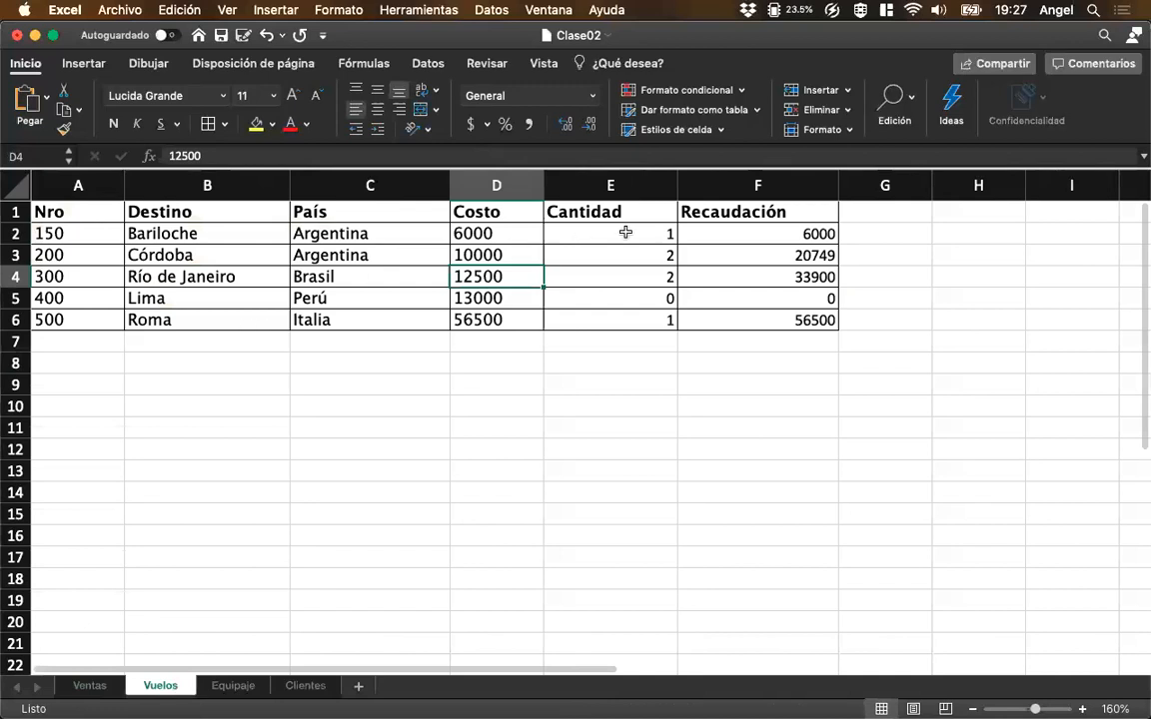
{"action": "left_click", "coordinate": [699, 260]}
{"action": "left_click", "coordinate": [588, 264]}
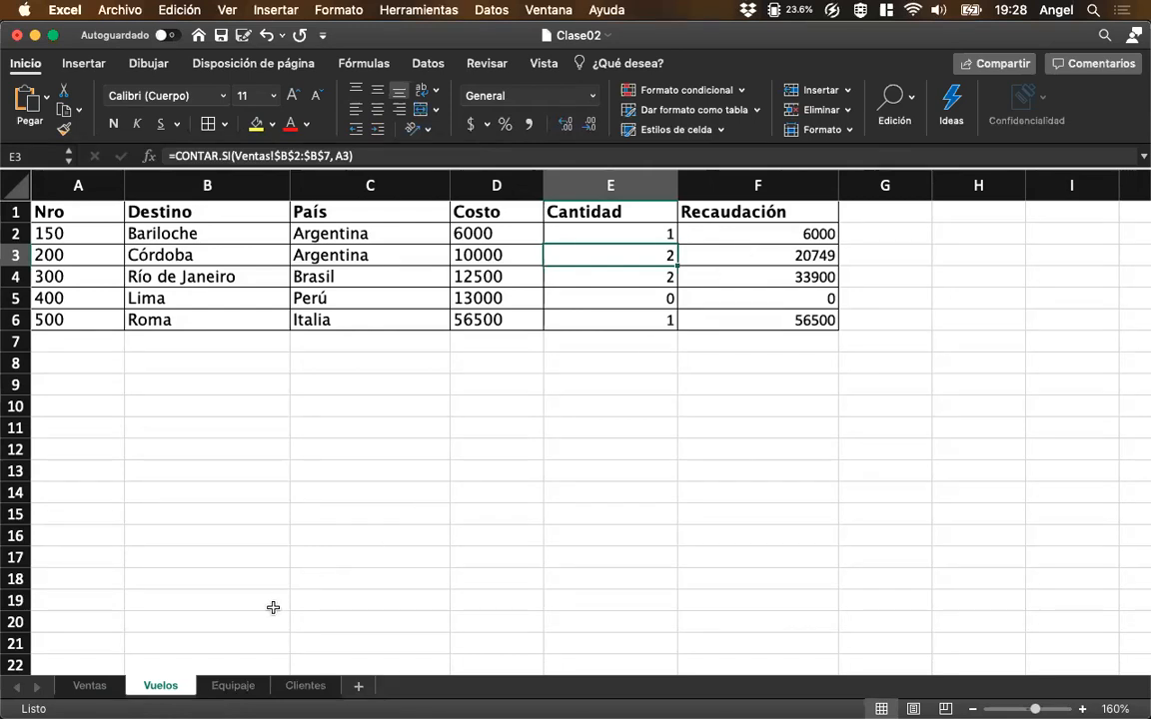
Review the BUSCARX formula in Ventas G2, the name columns in Clientes and the CONTAR.SI range in Vuelos E2.
{"action": "left_click", "coordinate": [91, 686]}
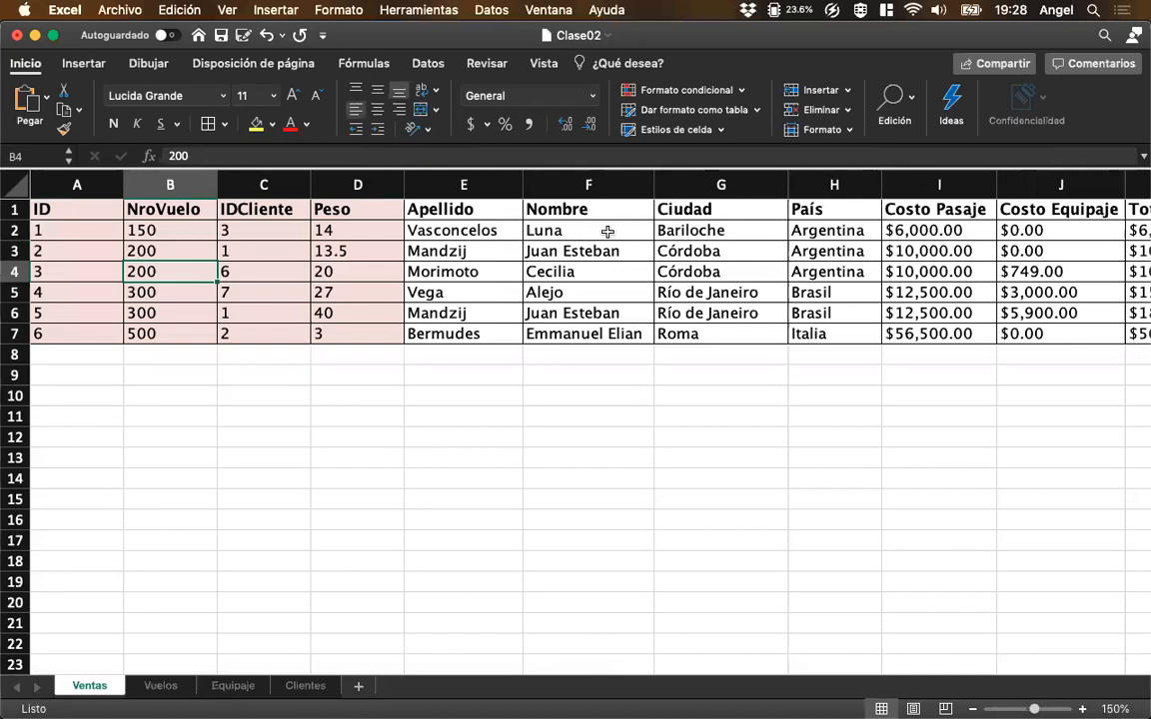
{"action": "left_click", "coordinate": [680, 229]}
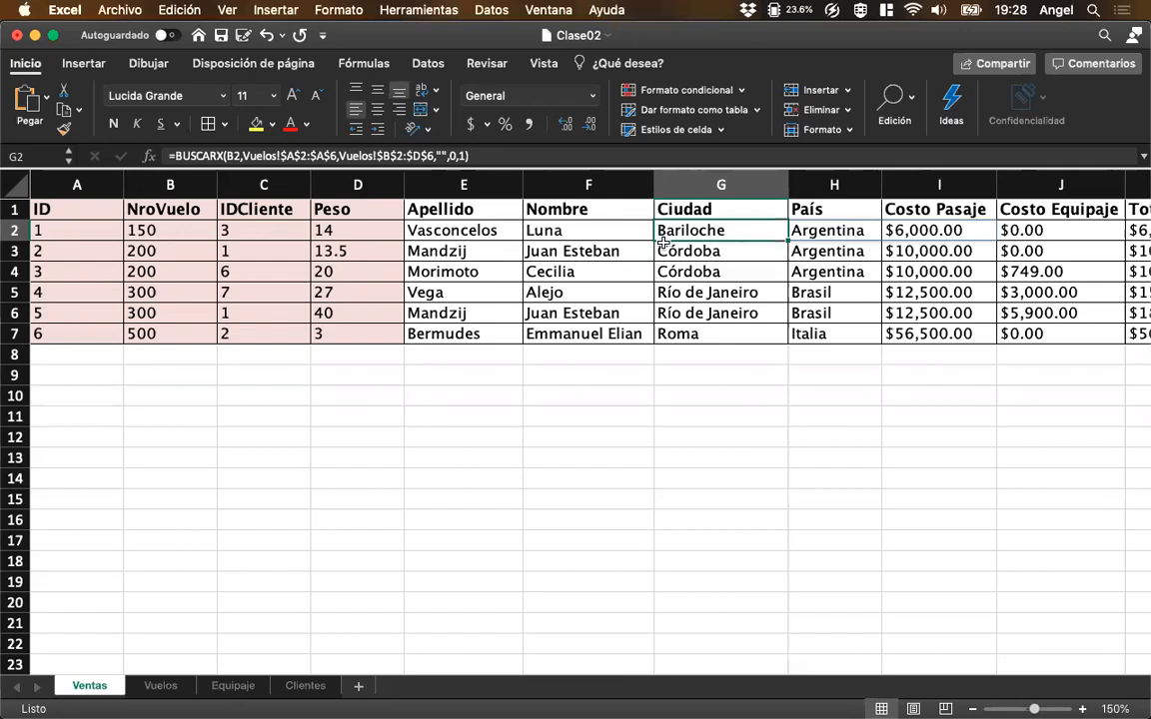
{"action": "left_click", "coordinate": [302, 689]}
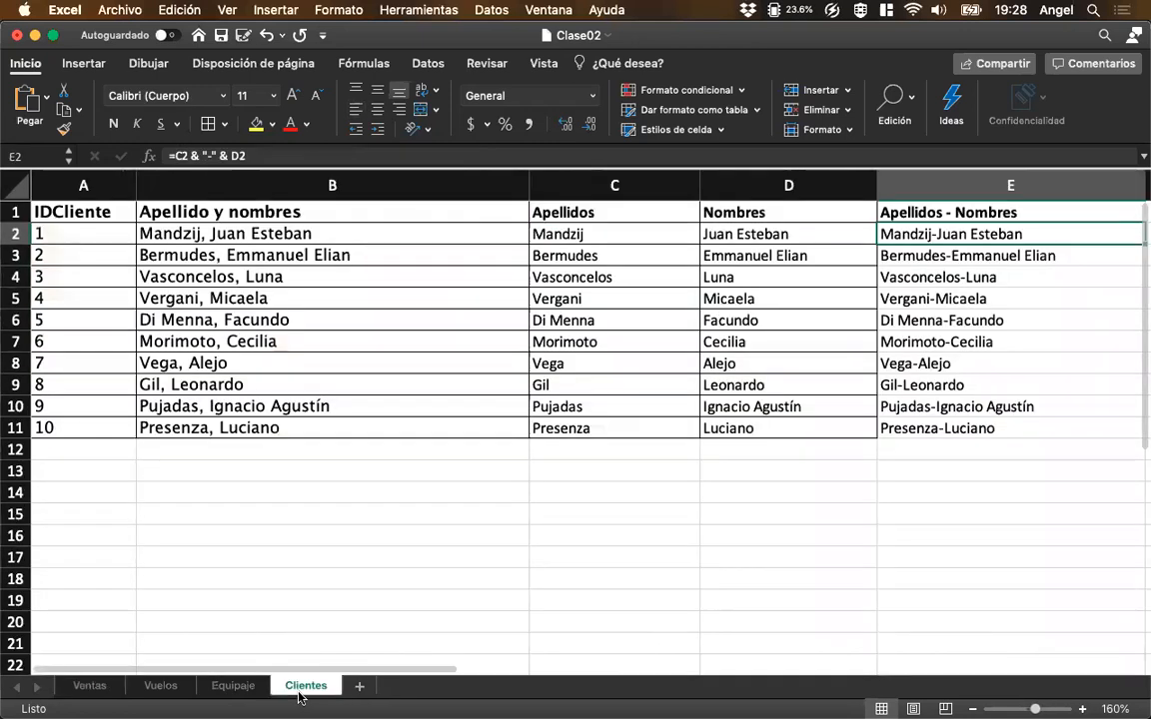
{"action": "left_click", "coordinate": [92, 688]}
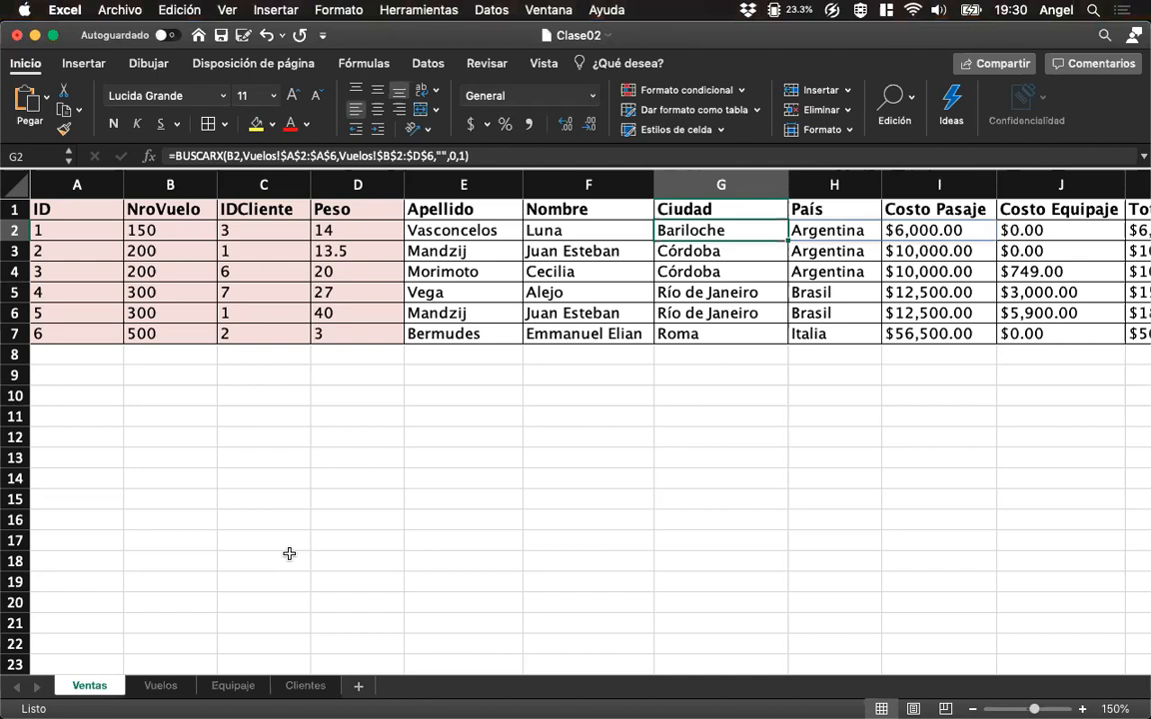
{"action": "key", "text": "Left"}
{"action": "key", "text": "Left"}
{"action": "key", "text": "Left"}
{"action": "key", "text": "Left"}
{"action": "key", "text": "Left"}
{"action": "key", "text": "Left"}
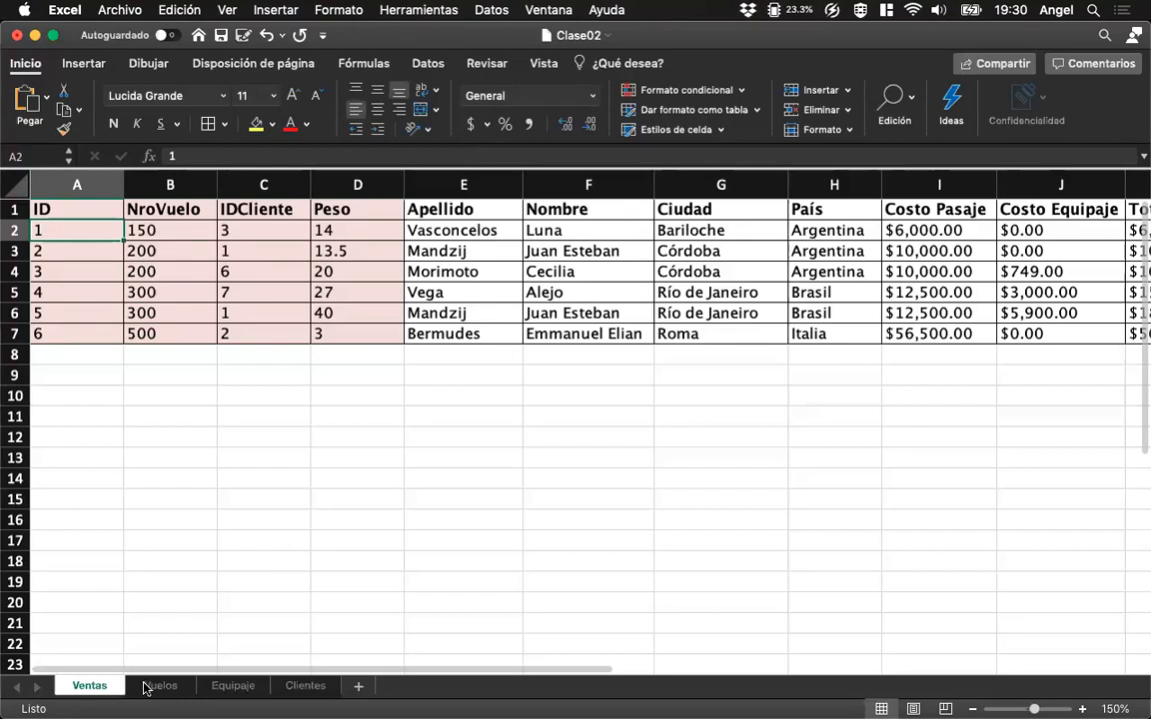
{"action": "left_click", "coordinate": [77, 353]}
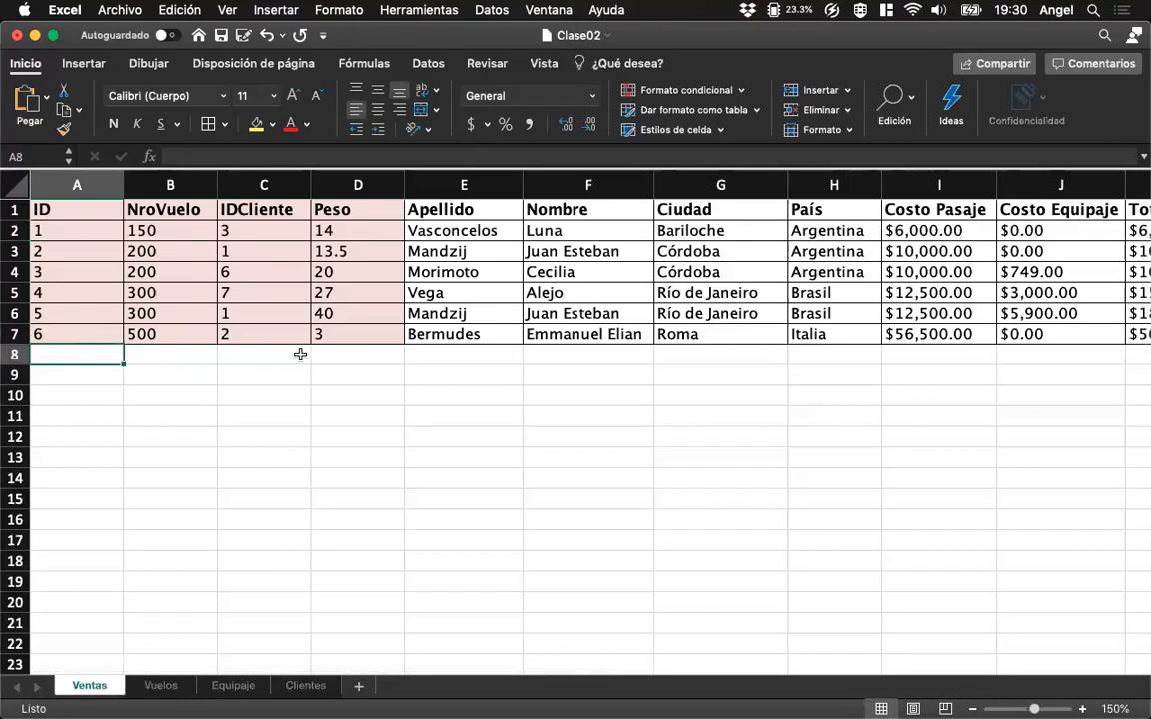
{"action": "left_click", "coordinate": [170, 686]}
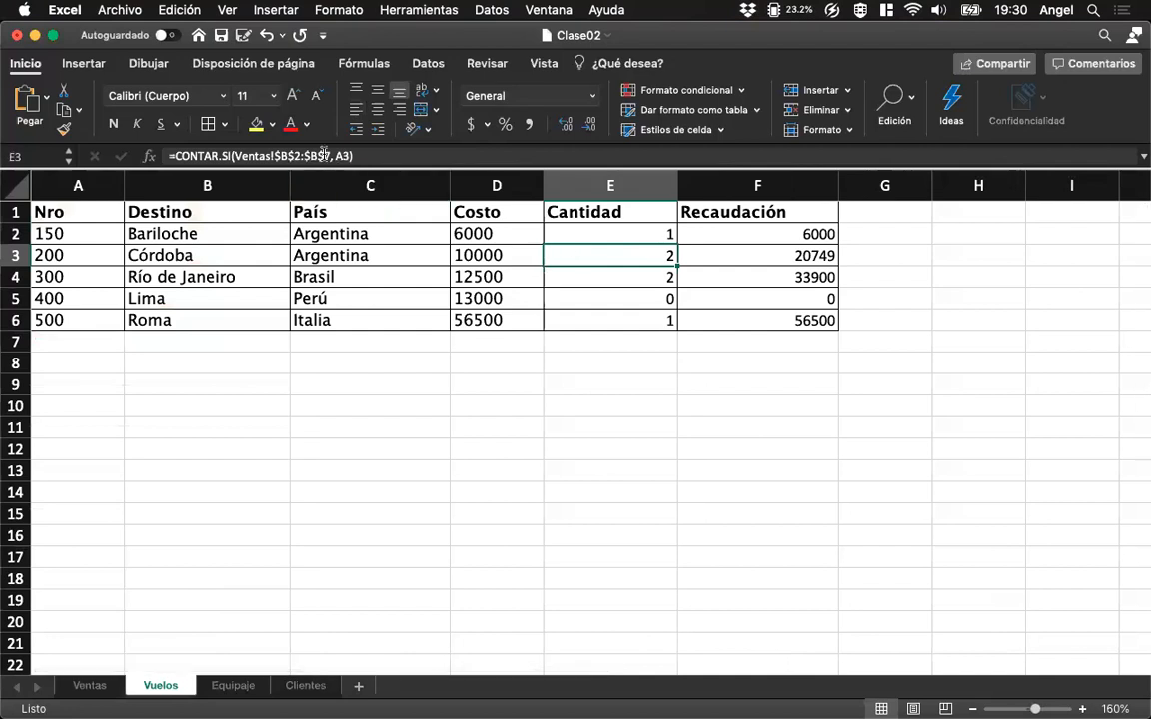
{"action": "left_click", "coordinate": [588, 234]}
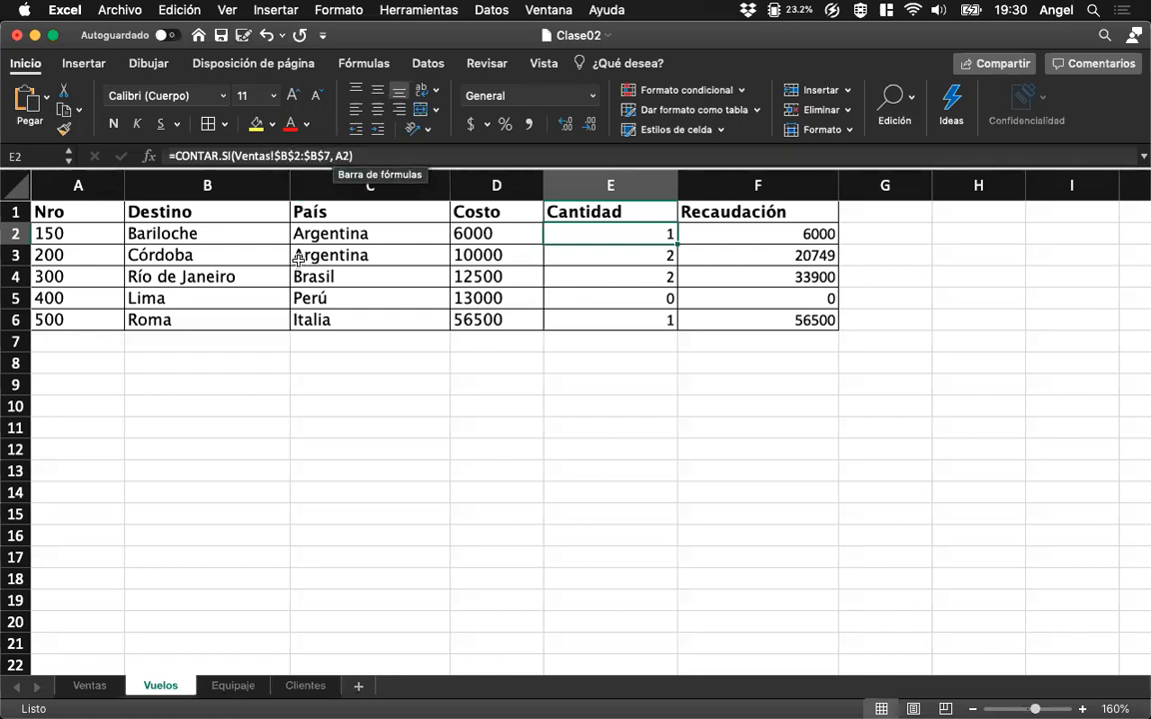
Add a client with IDCliente 11 in row 12 of Clientes, entering the client's surname and first name in B12.
{"action": "left_click", "coordinate": [89, 686]}
{"action": "left_click", "coordinate": [304, 688]}
{"action": "left_click", "coordinate": [108, 449]}
{"action": "type", "text": "11"}
{"action": "key", "text": "Tab"}
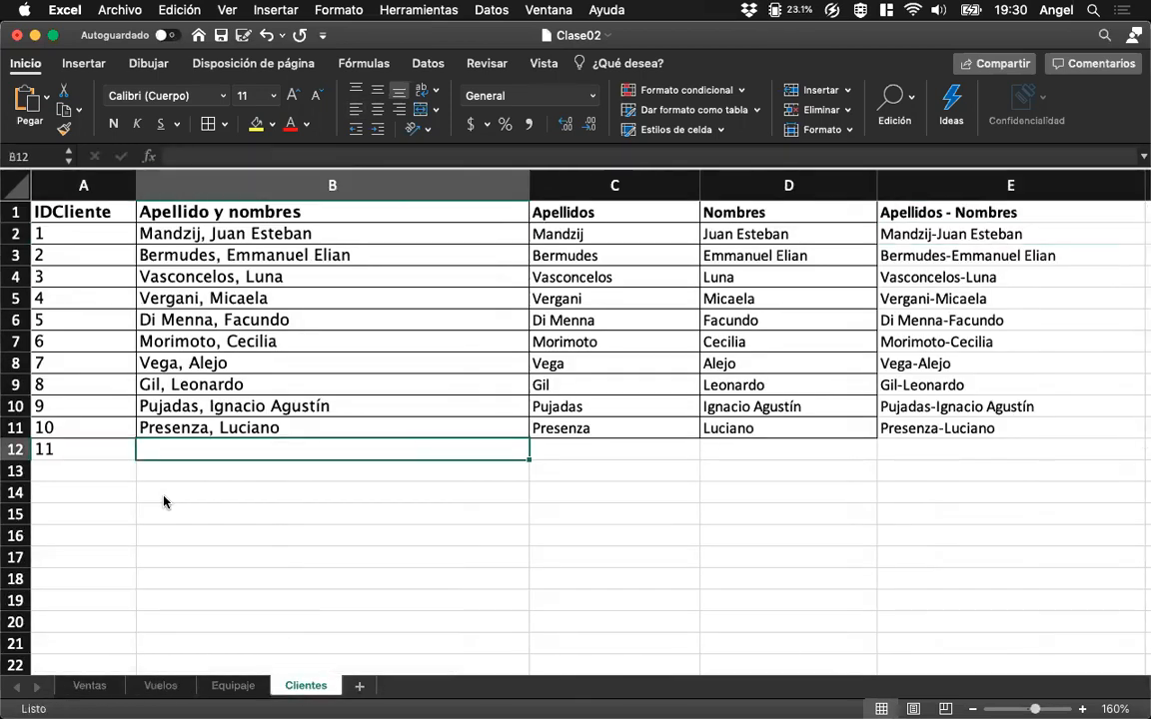
{"action": "type", "text": "Lara, "}
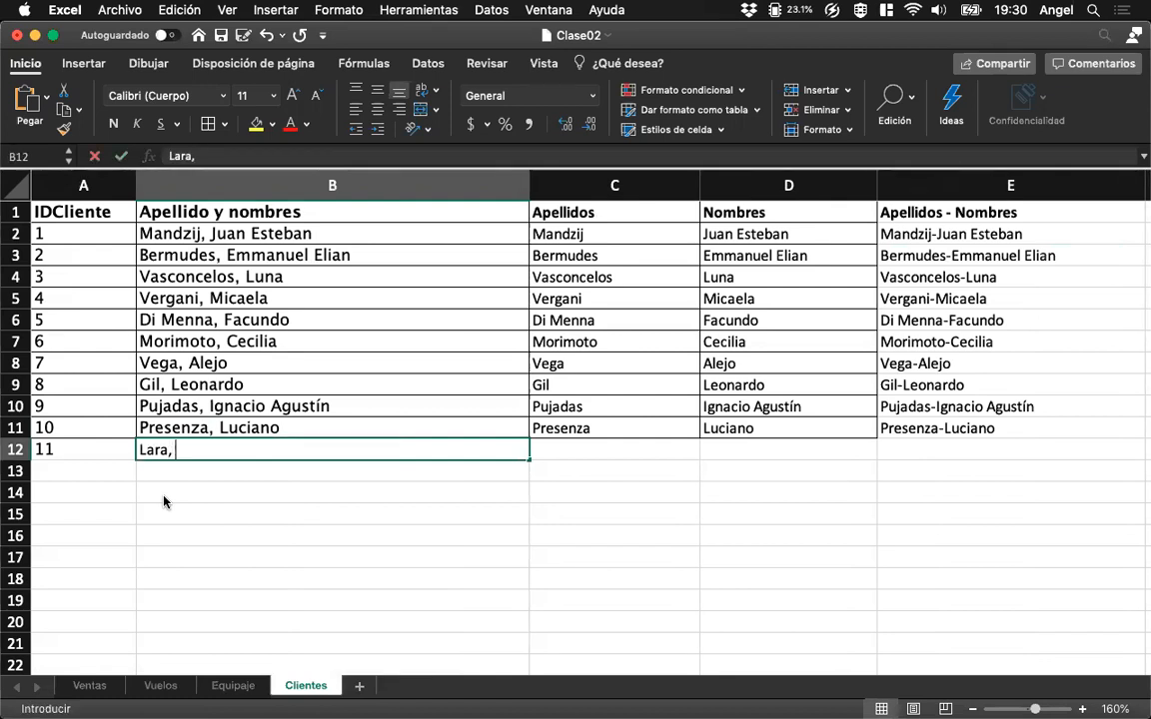
{"action": "type", "text": "Brian"}
{"action": "key", "text": "Return"}
{"action": "key", "text": "Up"}
{"action": "key", "text": "Right"}
{"action": "key", "text": "Right"}
{"action": "key", "text": "Right"}
{"action": "key", "text": "Left"}
{"action": "key", "text": "Left"}
{"action": "key", "text": "Left"}
{"action": "key", "text": "Left"}
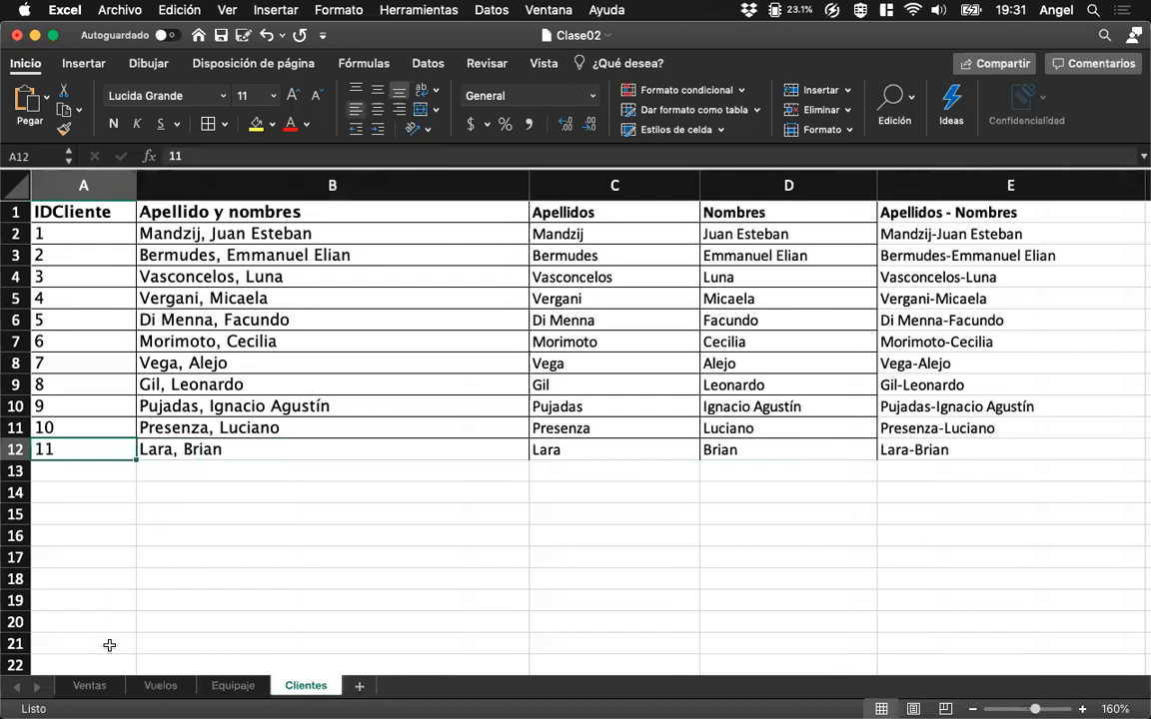
In Ventas, set the IDCliente of the first sale in C2 to 11.
{"action": "left_click", "coordinate": [99, 690]}
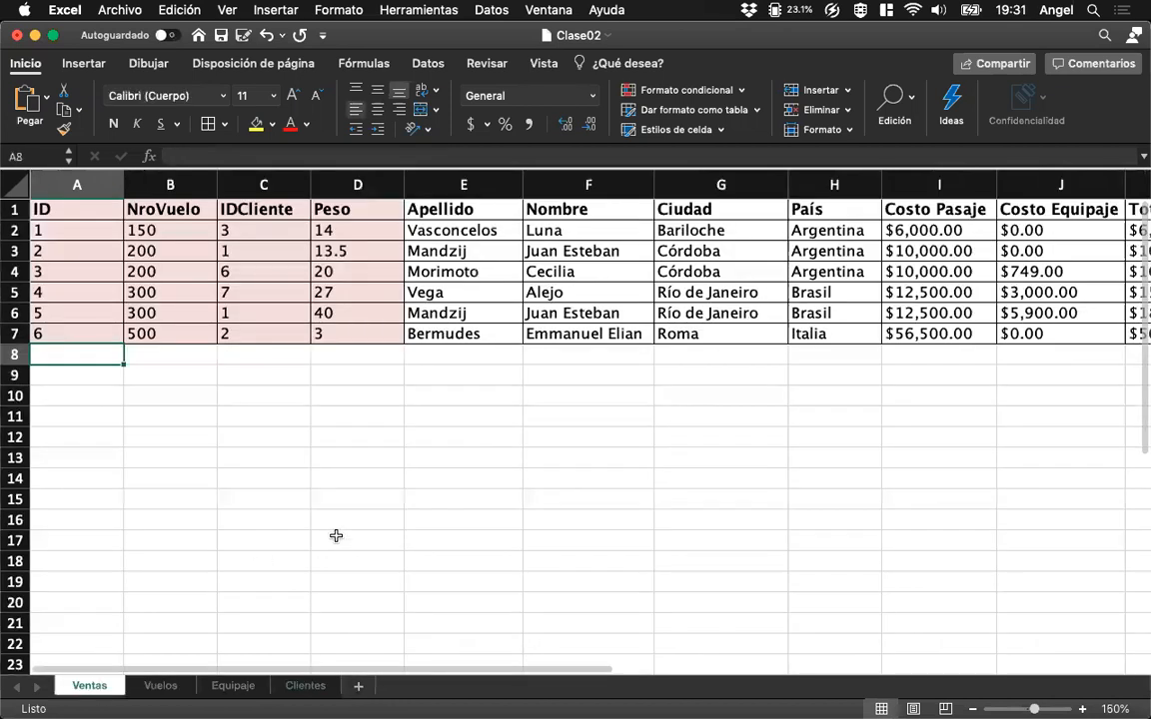
{"action": "double_click", "coordinate": [252, 232]}
{"action": "type", "text": "11"}
{"action": "key", "text": "Return"}
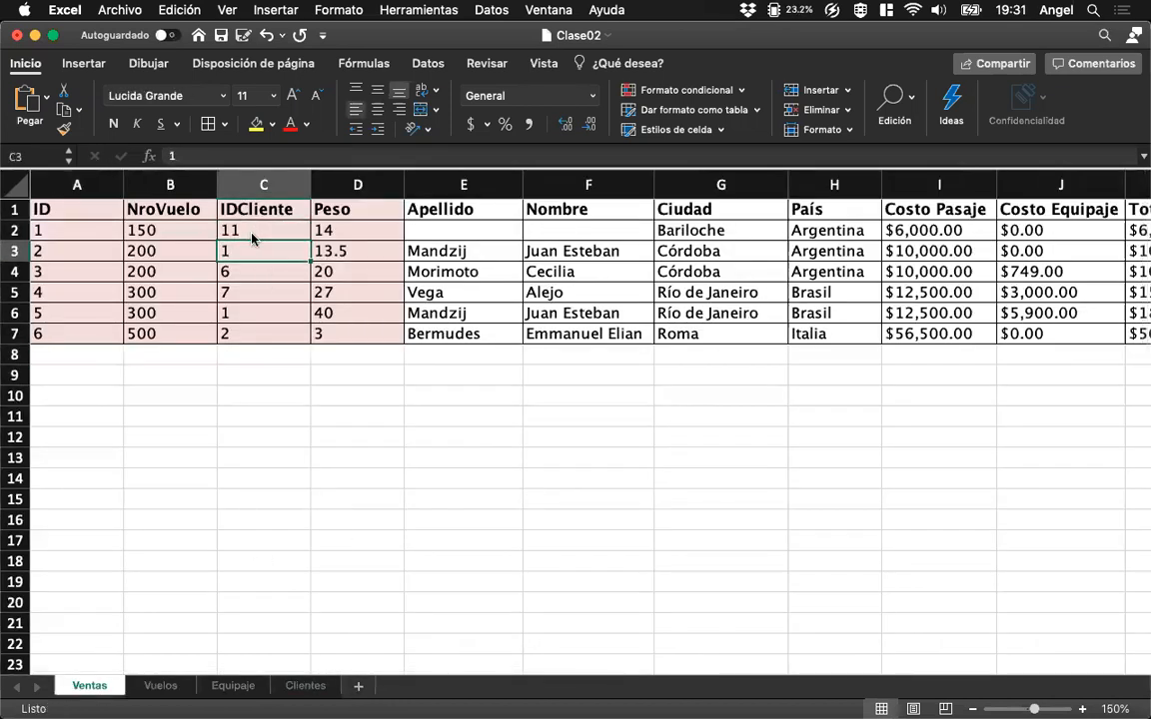
{"action": "key", "text": "Up"}
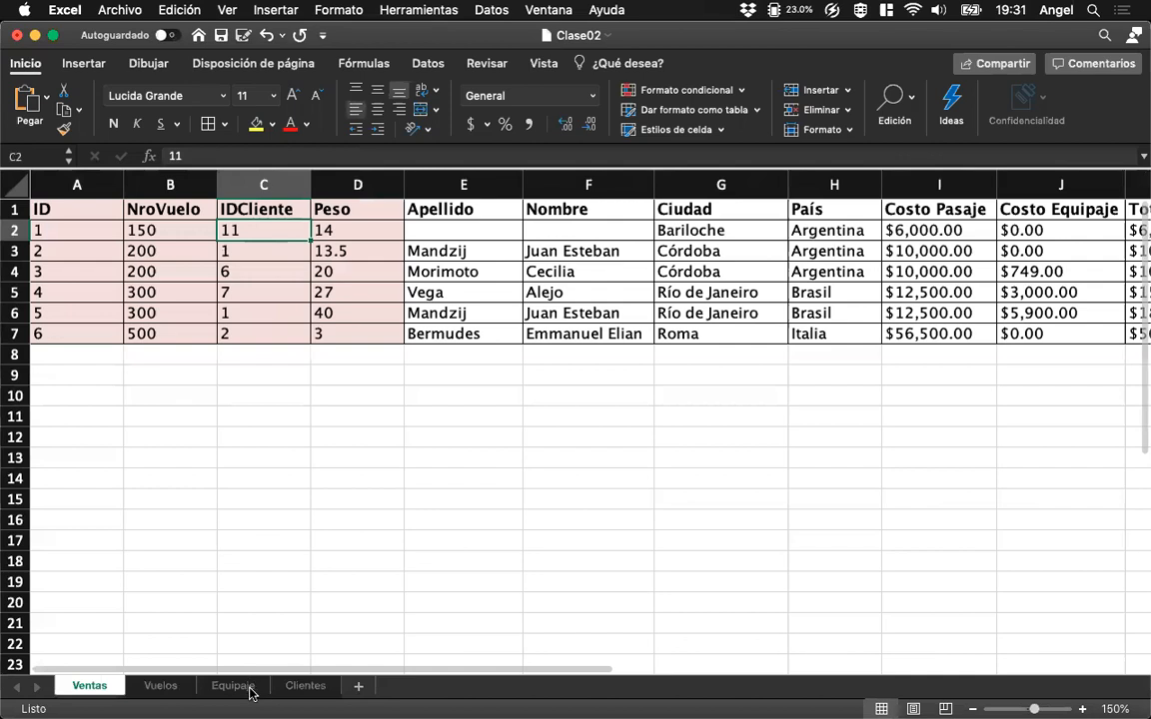
Try to redefine the named range DATOS_CLIENTES so it covers A2:D12 of Clientes.
{"action": "left_click", "coordinate": [304, 686]}
{"action": "left_click_drag", "start_coordinate": [85, 232], "coordinate": [696, 451]}
{"action": "key", "text": "shift+Right"}
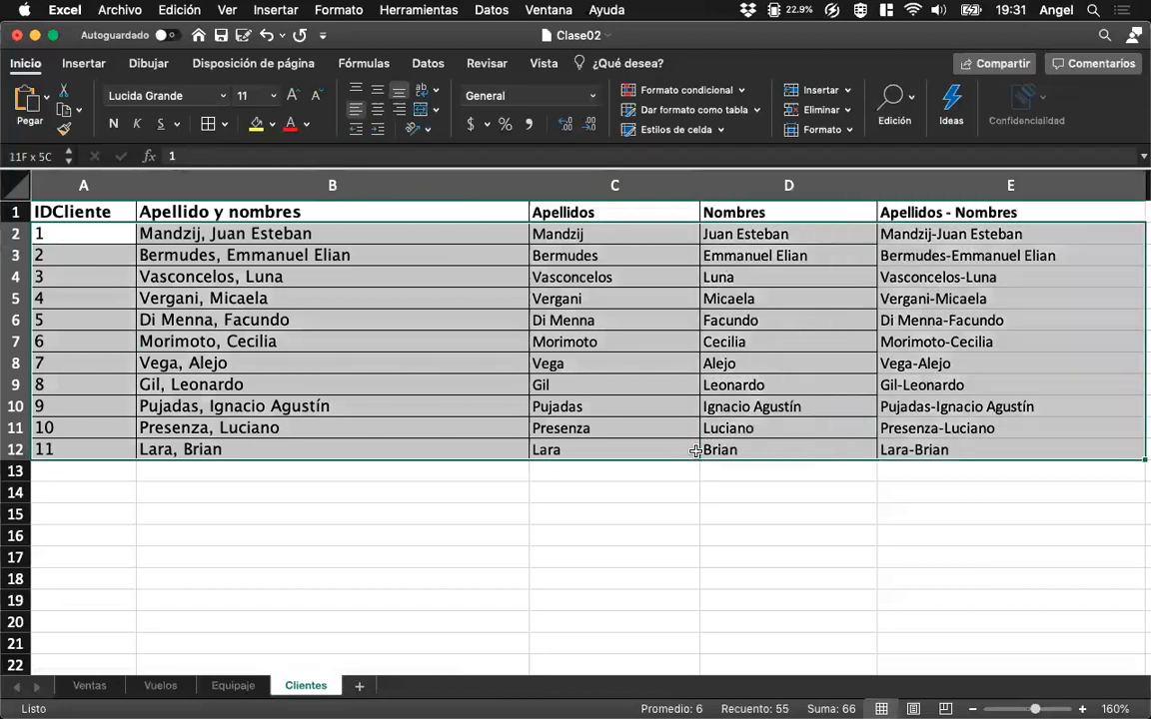
{"action": "key", "text": "shift+Left"}
{"action": "key", "text": "shift+Left"}
{"action": "key", "text": "shift+Left"}
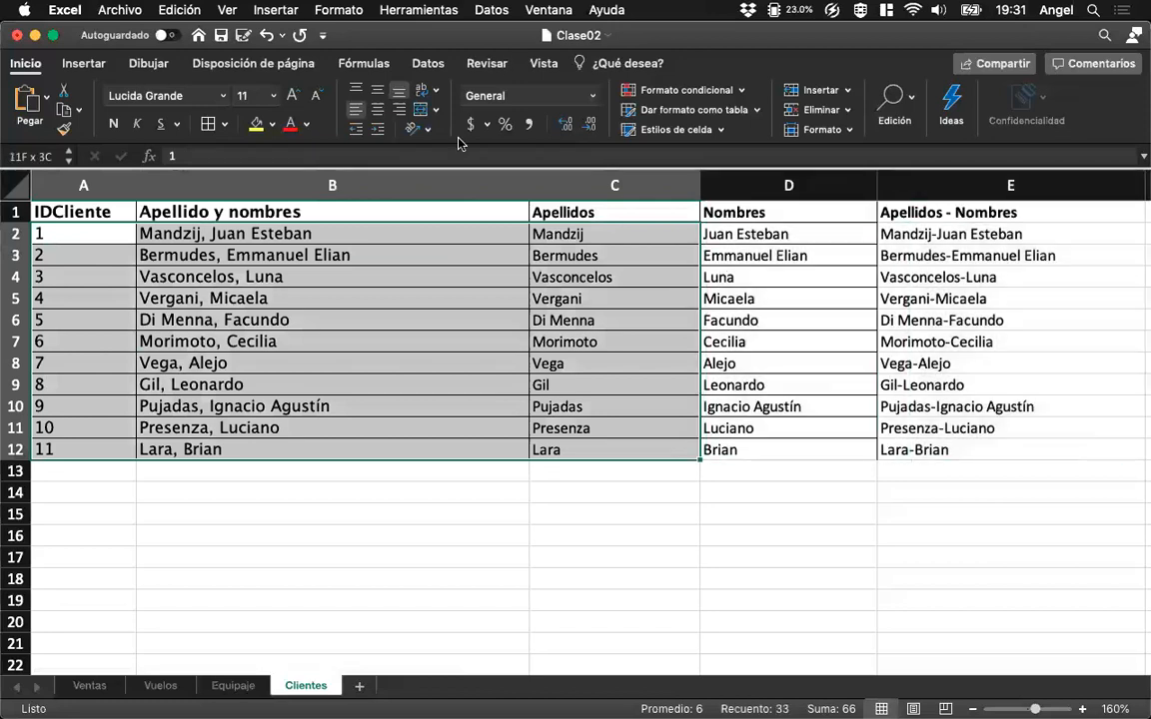
{"action": "key", "text": "shift+Right"}
{"action": "key", "text": "shift+Right"}
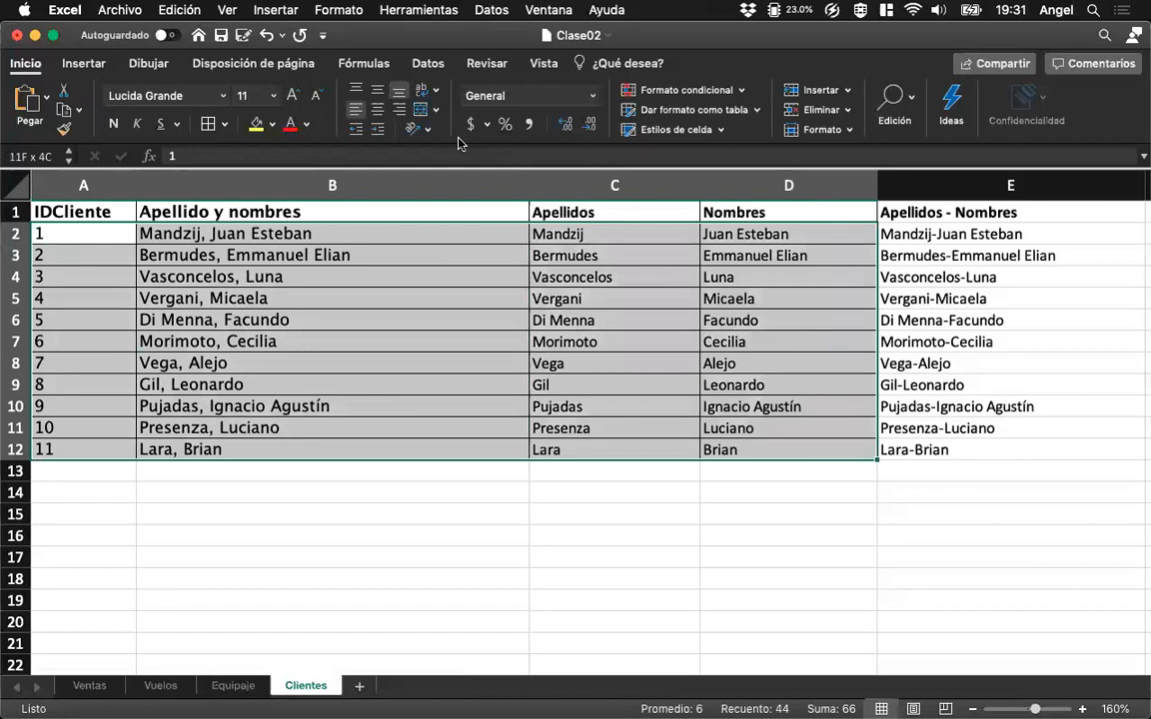
{"action": "left_click", "coordinate": [276, 10]}
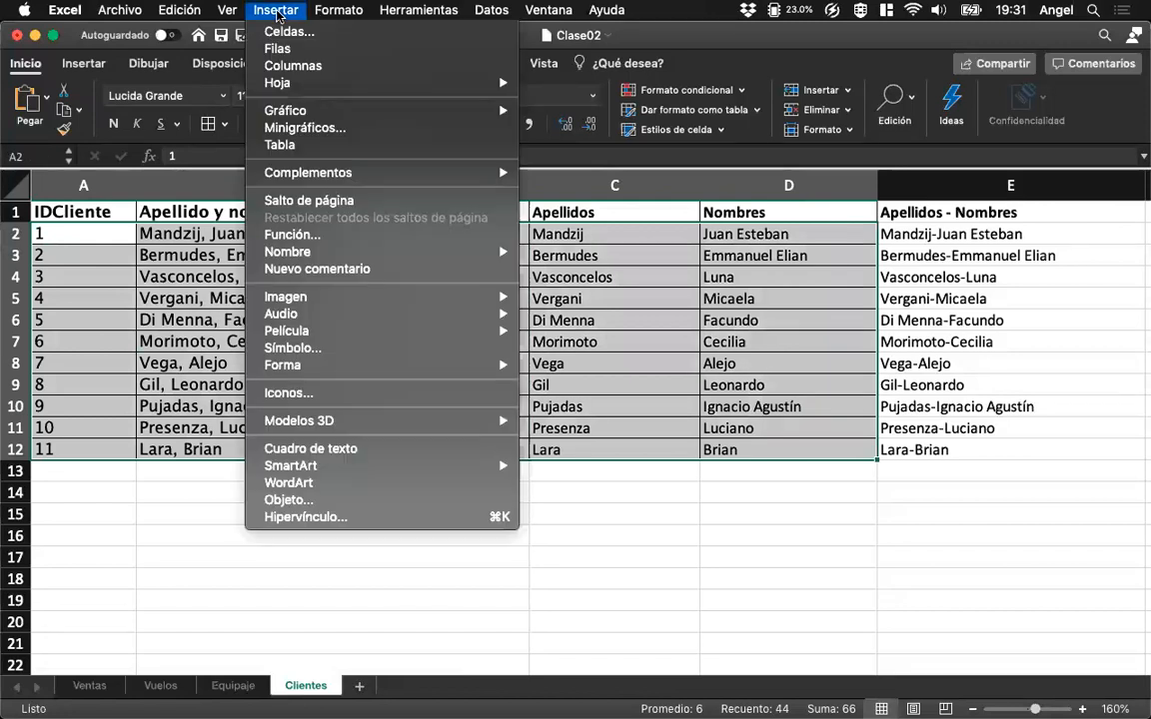
{"action": "mouse_move", "coordinate": [346, 251]}
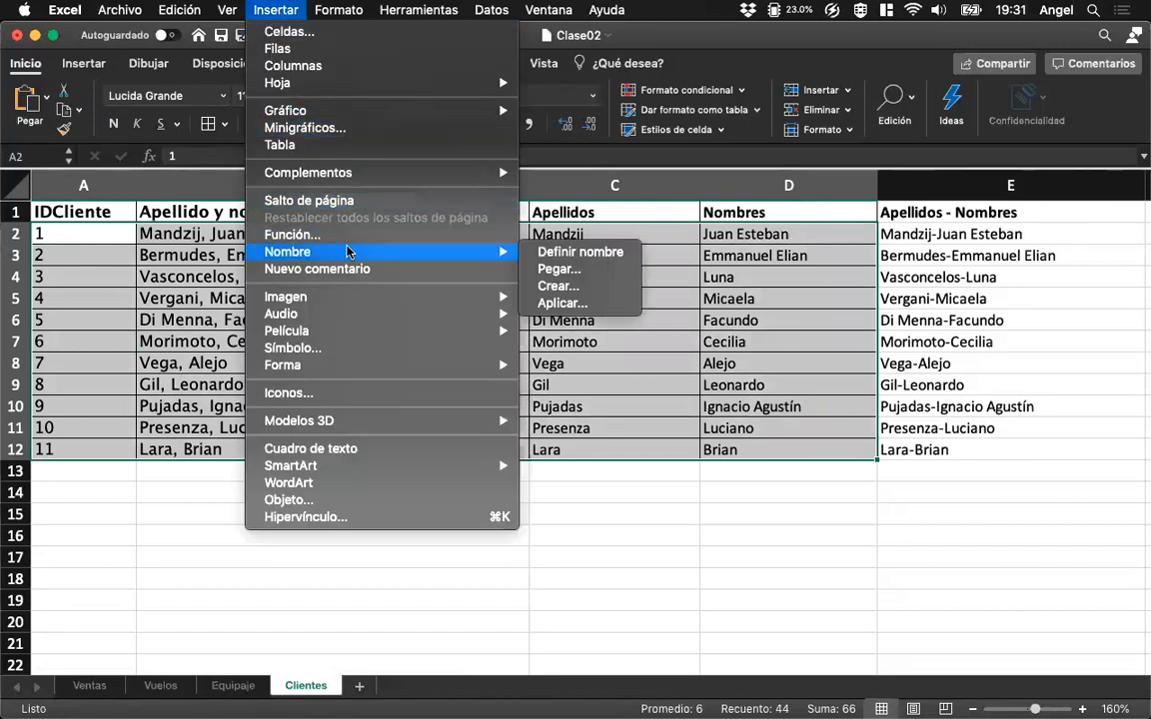
{"action": "left_click", "coordinate": [564, 252]}
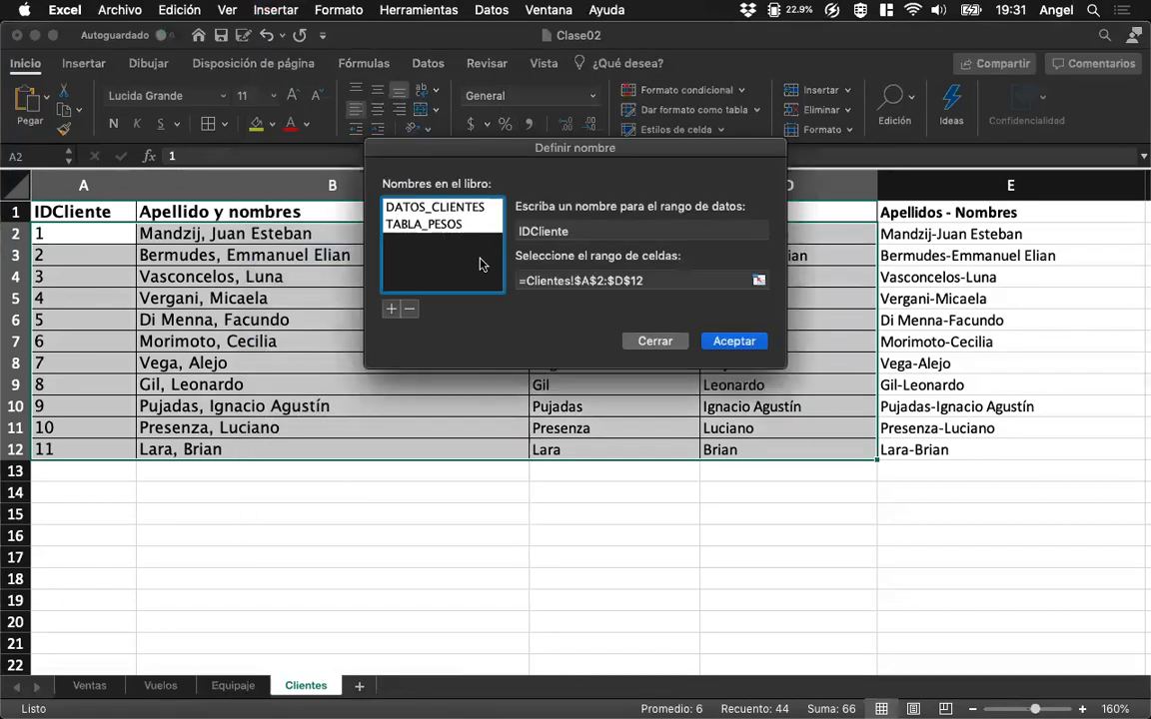
{"action": "left_click", "coordinate": [465, 209]}
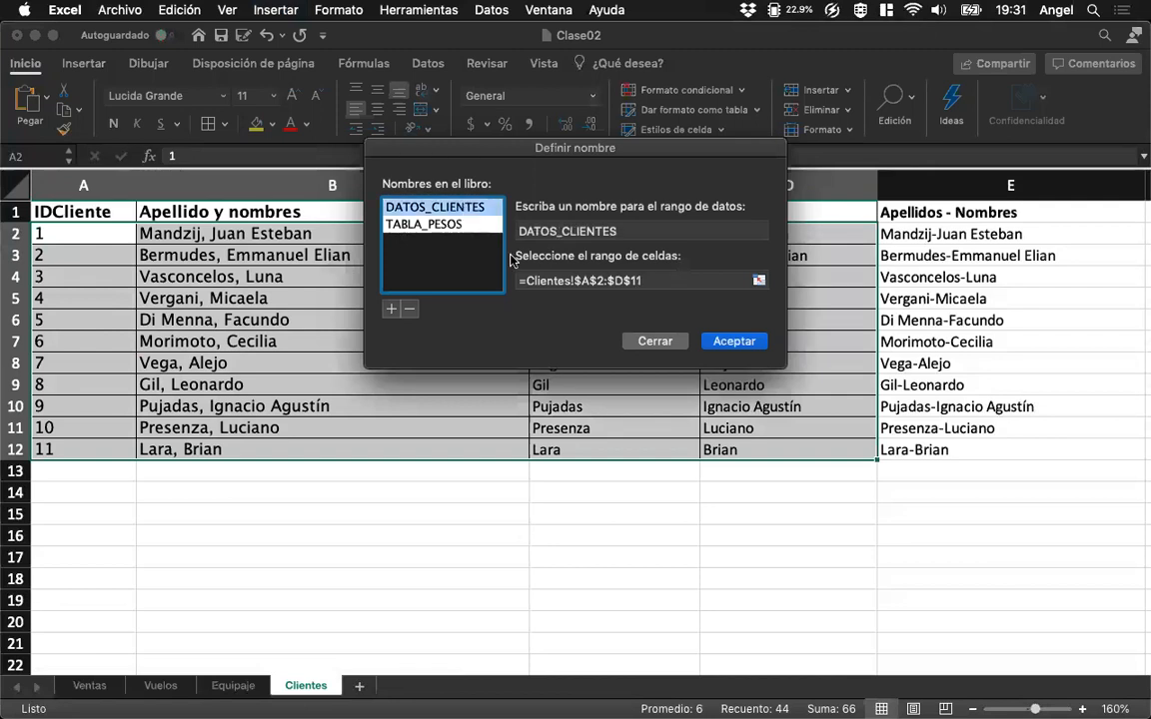
{"action": "left_click", "coordinate": [732, 342]}
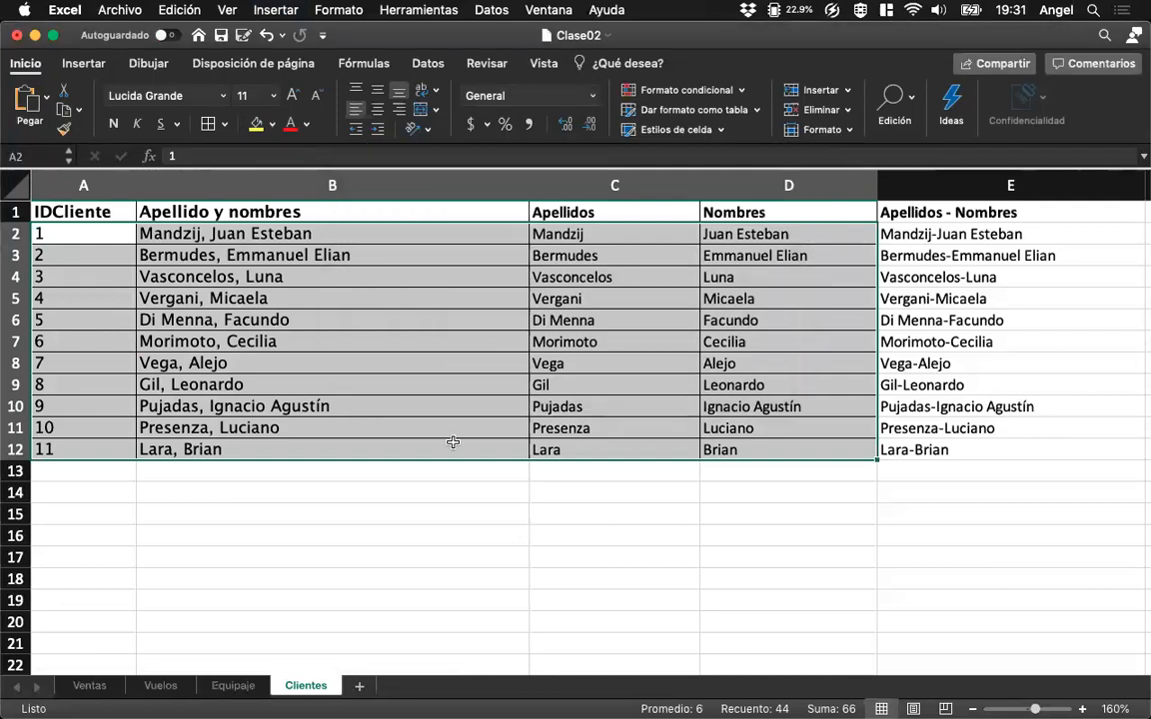
Inspect the BUSCARV formulas for Apellido in E2 and Nombre in F2 of Ventas, comparing the client ranges they use.
{"action": "left_click", "coordinate": [90, 685]}
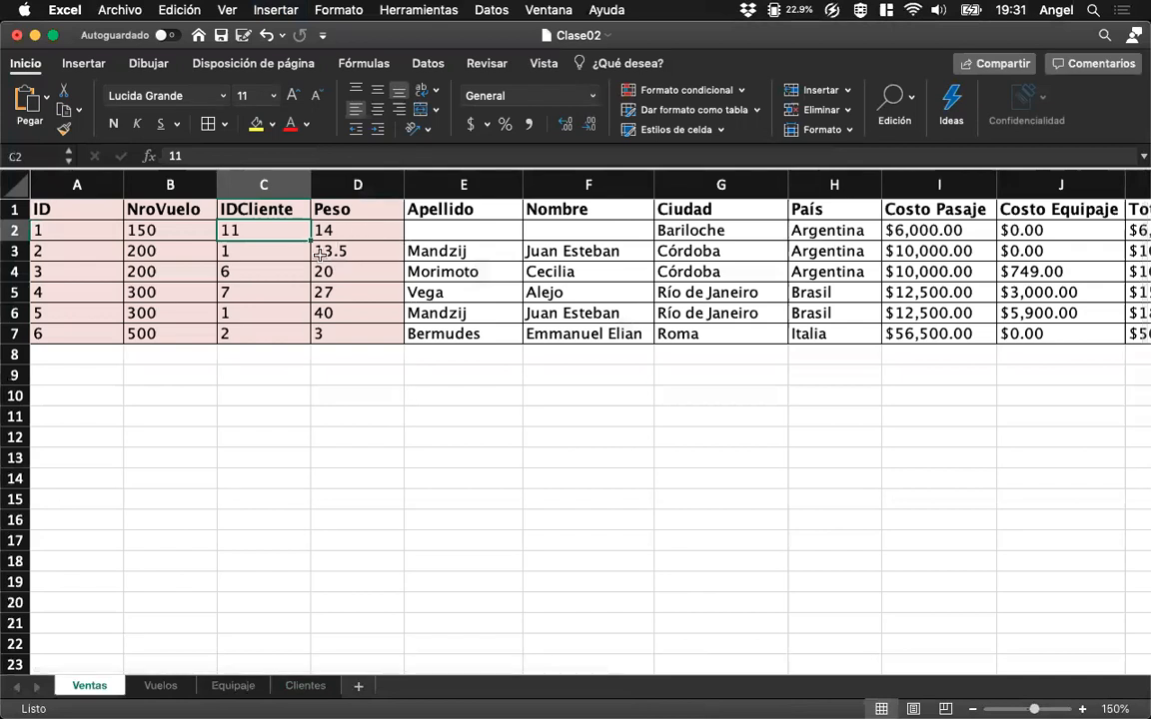
{"action": "left_click", "coordinate": [276, 252]}
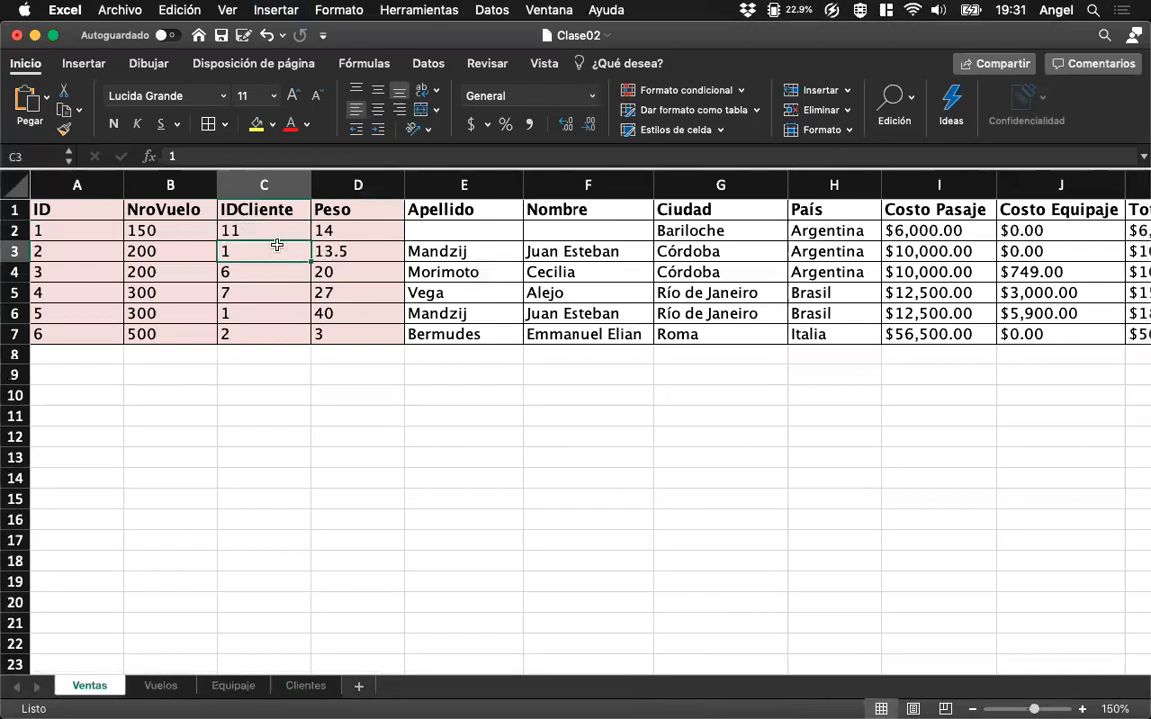
{"action": "left_click", "coordinate": [275, 230]}
{"action": "left_click", "coordinate": [255, 253]}
{"action": "left_click", "coordinate": [237, 227]}
{"action": "left_click", "coordinate": [460, 228]}
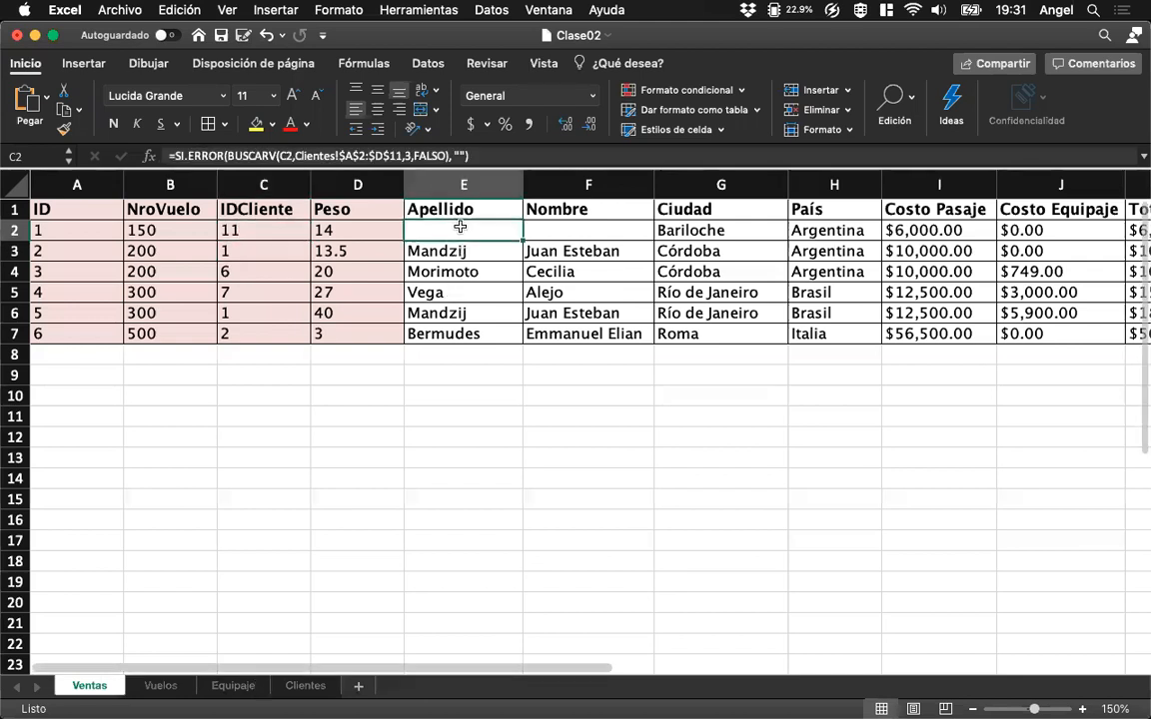
{"action": "left_click", "coordinate": [540, 229]}
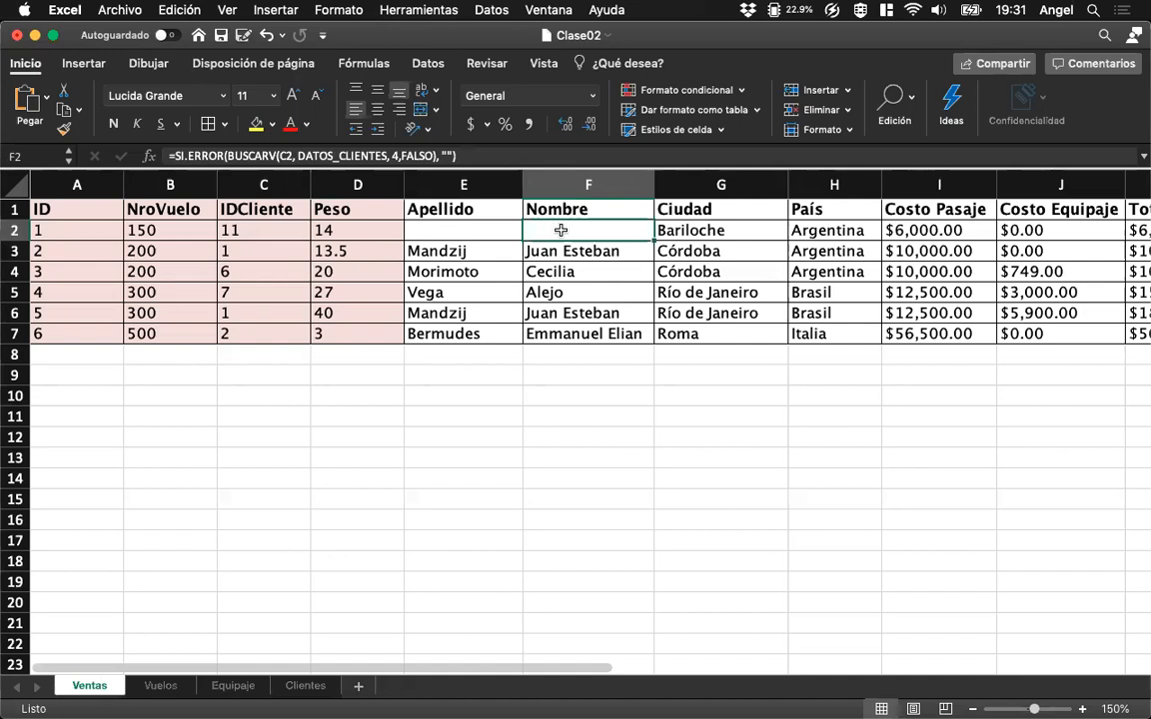
In Clientes, select the named range DATOS_CLIENTES to check whether it includes the new client in row 12.
{"action": "left_click", "coordinate": [305, 685]}
{"action": "left_click", "coordinate": [167, 489]}
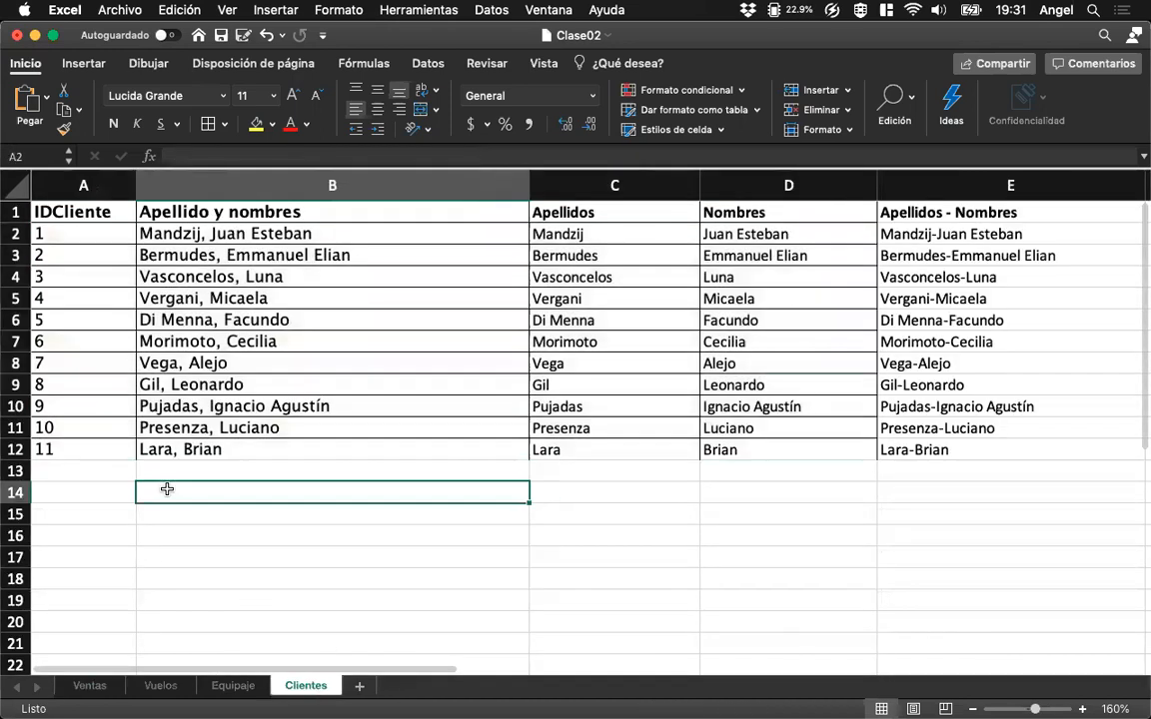
{"action": "left_click", "coordinate": [103, 451]}
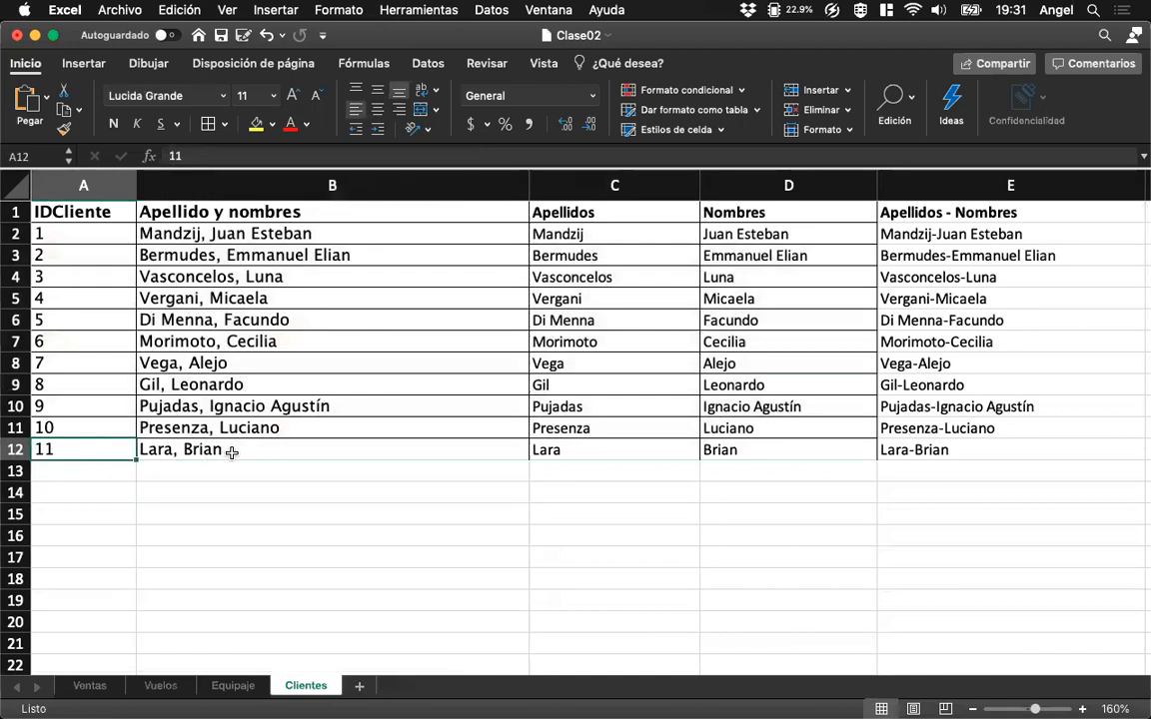
{"action": "left_click", "coordinate": [68, 157]}
{"action": "left_click", "coordinate": [66, 176]}
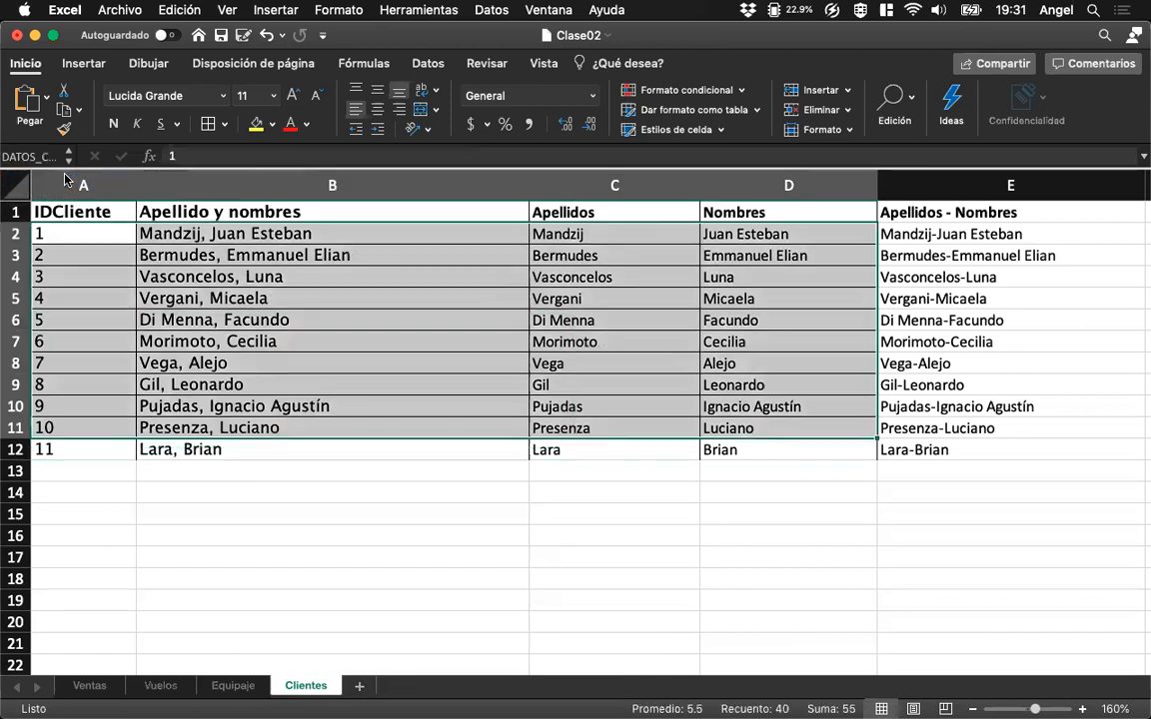
Redefine the named range DATOS_CLIENTES so it refers to =Clientes!$A$2:$D$12.
{"action": "left_click", "coordinate": [97, 234]}
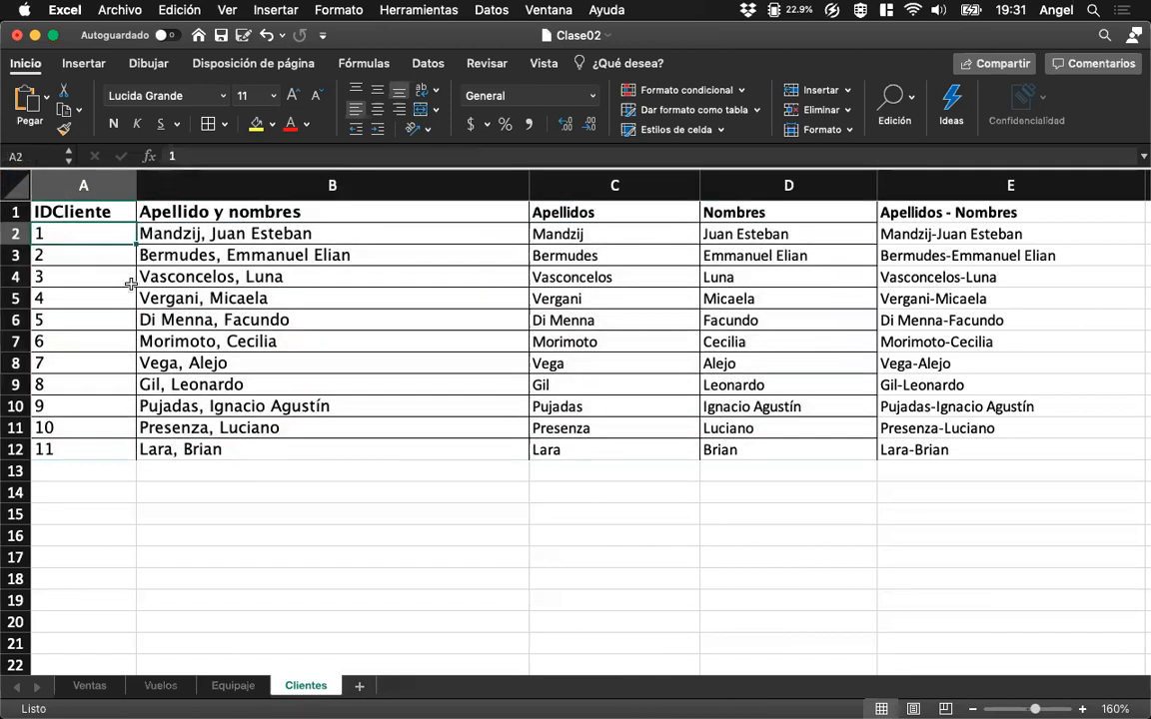
{"action": "key", "text": "shift+Right"}
{"action": "key", "text": "shift+Right"}
{"action": "key", "text": "shift+Right"}
{"action": "key", "text": "shift+Down"}
{"action": "key", "text": "shift+Down"}
{"action": "key", "text": "shift+Down"}
{"action": "key", "text": "shift+Down"}
{"action": "key", "text": "shift+Down"}
{"action": "key", "text": "shift+Down"}
{"action": "key", "text": "shift+Down"}
{"action": "key", "text": "shift+Down"}
{"action": "key", "text": "shift+Down"}
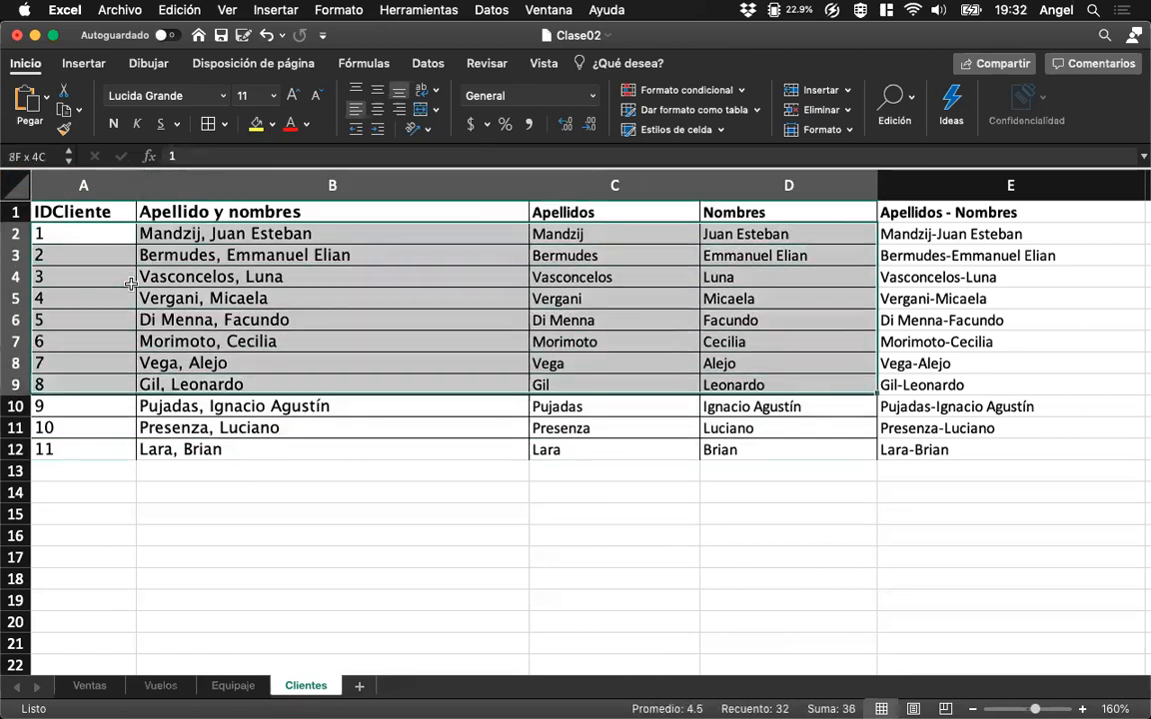
{"action": "key", "text": "shift+Down"}
{"action": "left_click", "coordinate": [252, 10]}
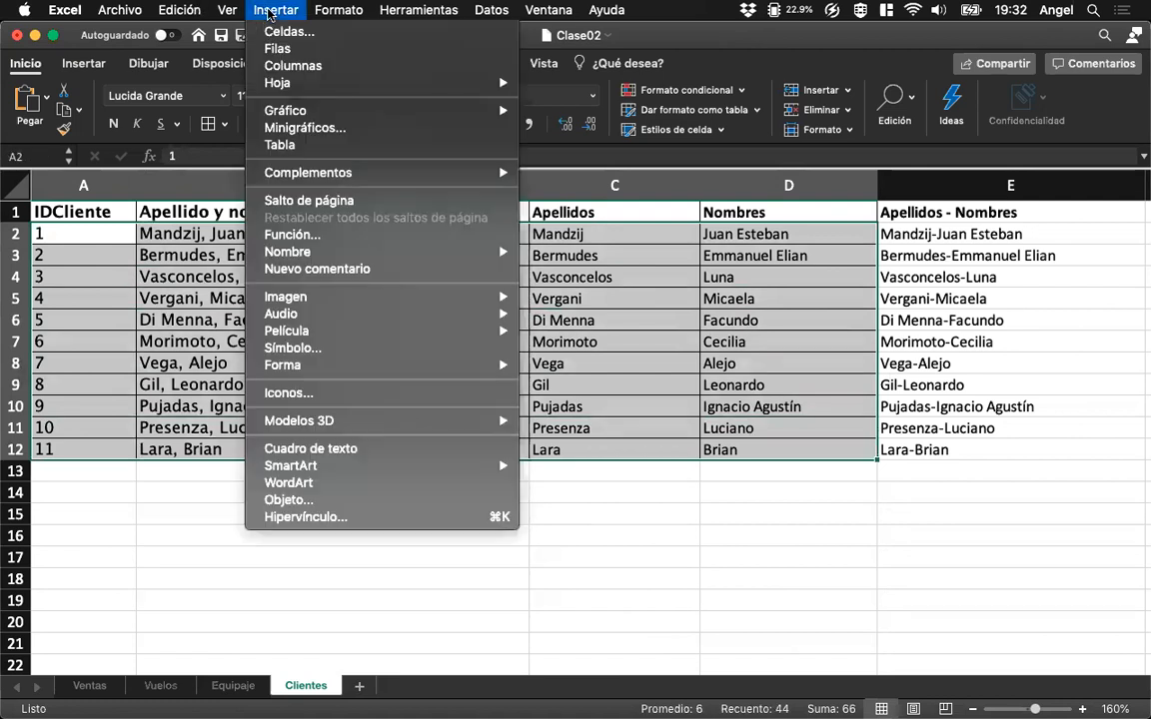
{"action": "mouse_move", "coordinate": [470, 252]}
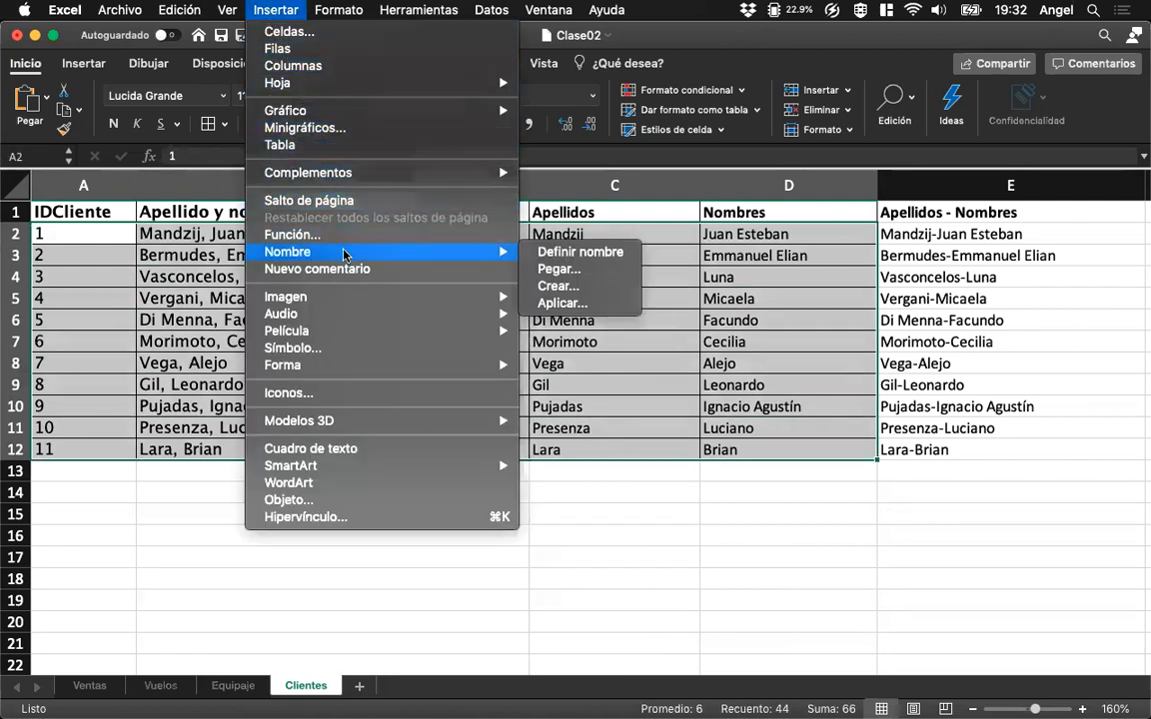
{"action": "left_click", "coordinate": [589, 252]}
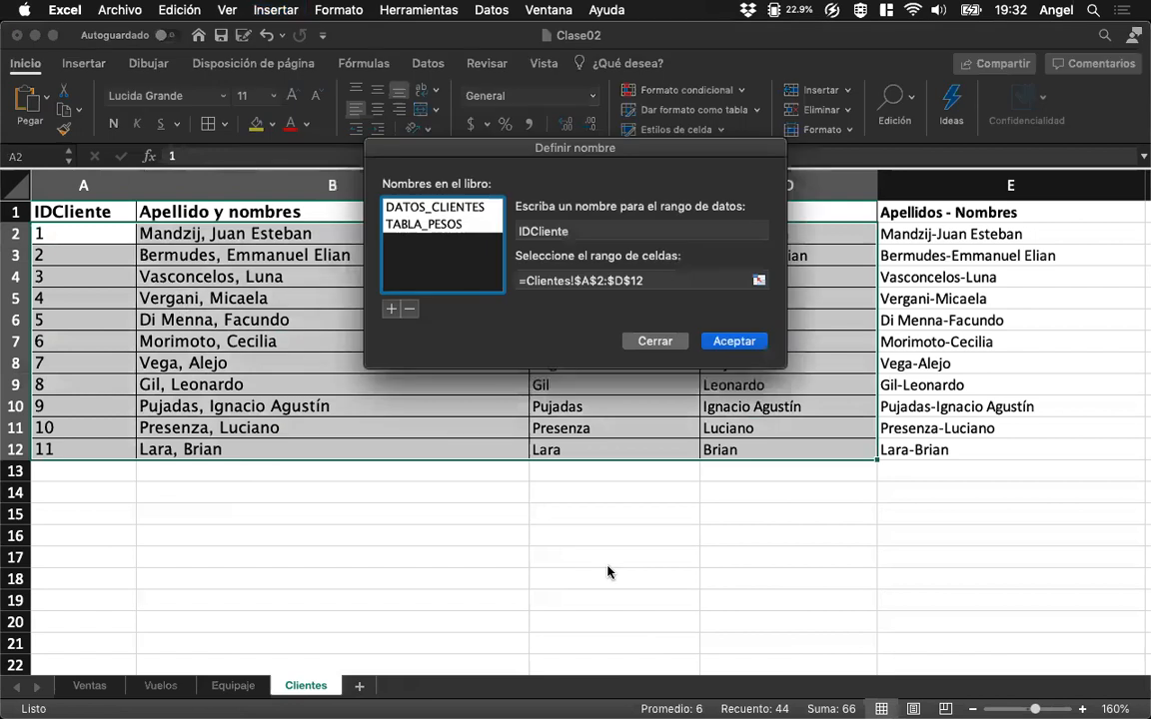
{"action": "left_click", "coordinate": [463, 207]}
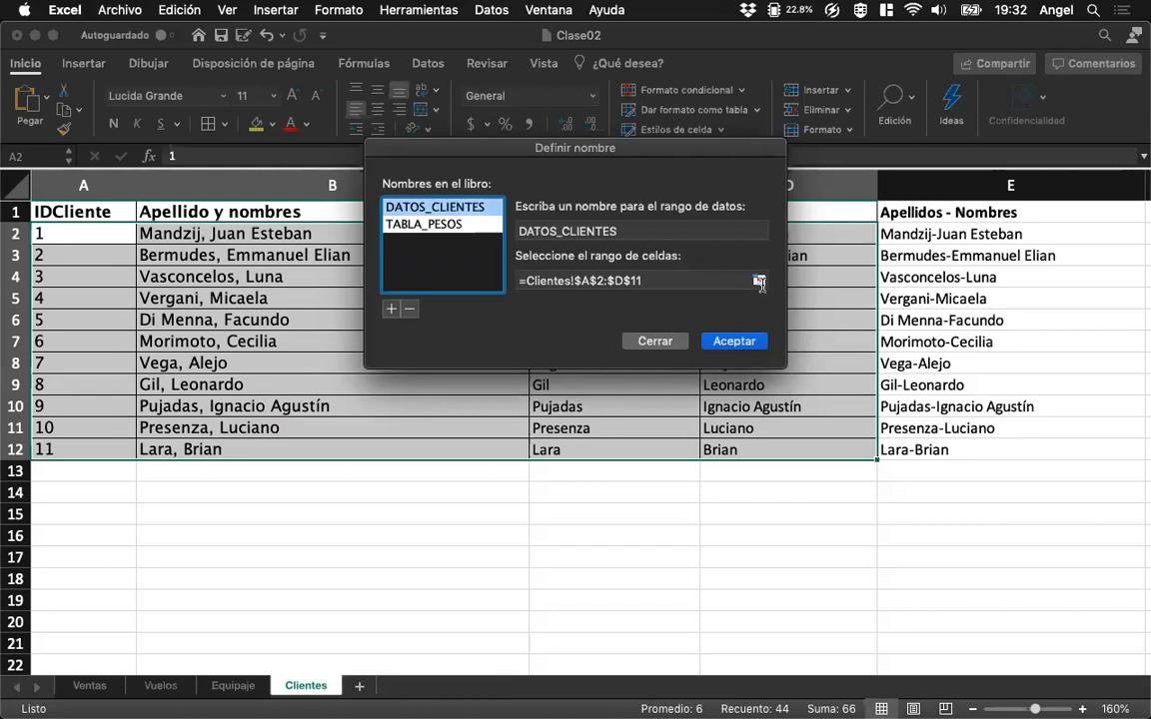
{"action": "left_click", "coordinate": [760, 283]}
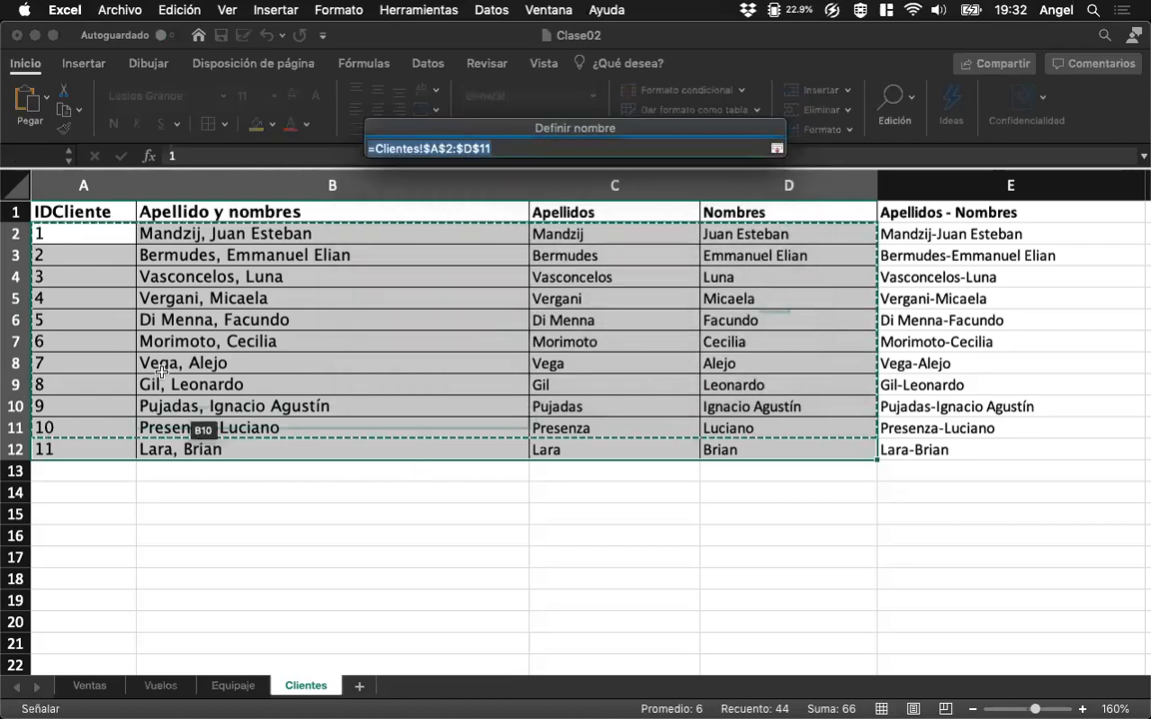
{"action": "left_click_drag", "start_coordinate": [88, 235], "coordinate": [744, 451]}
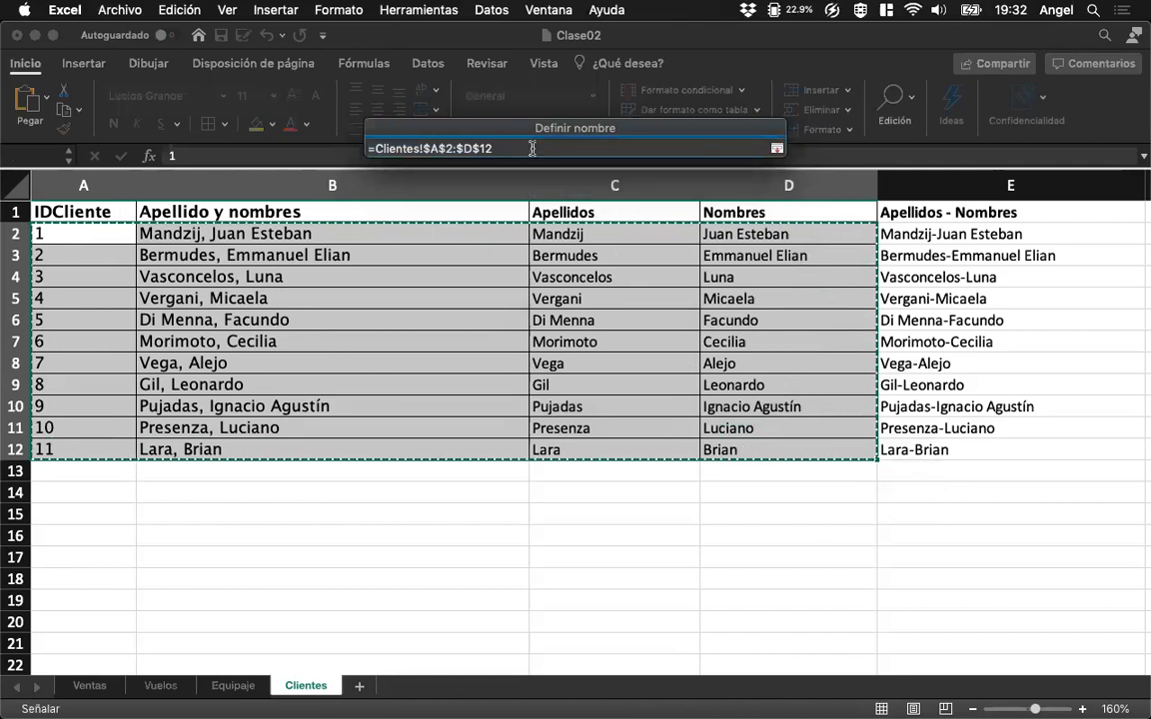
{"action": "key", "text": "Return"}
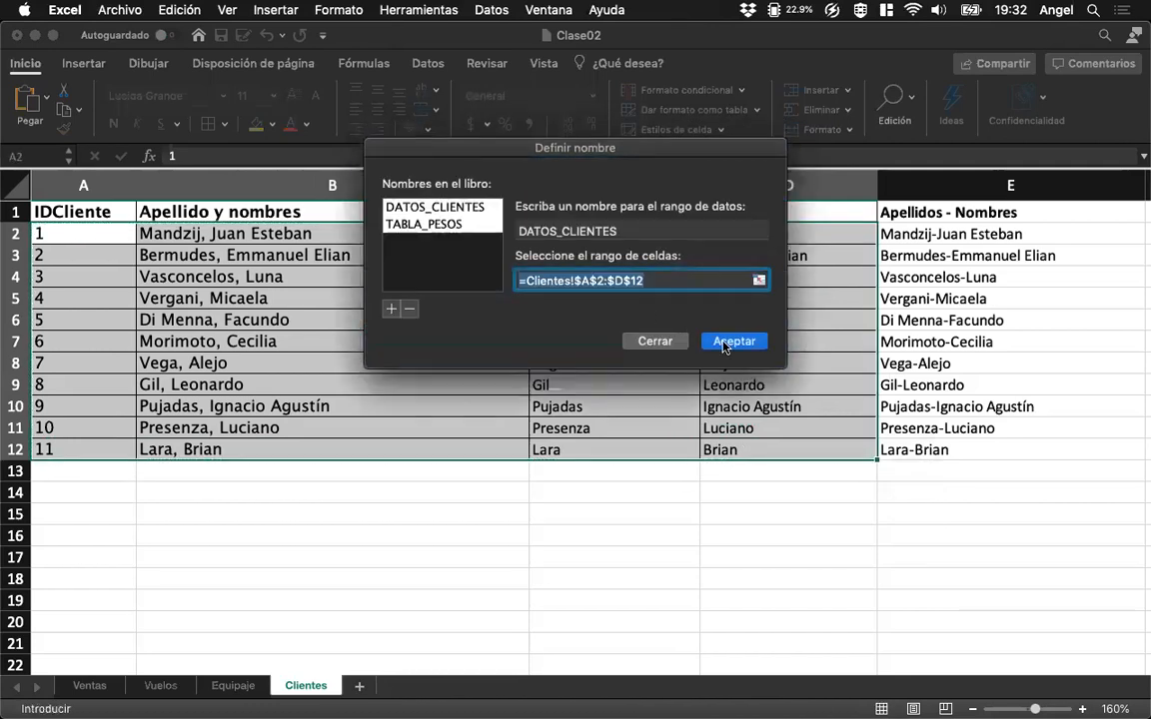
{"action": "left_click", "coordinate": [729, 340]}
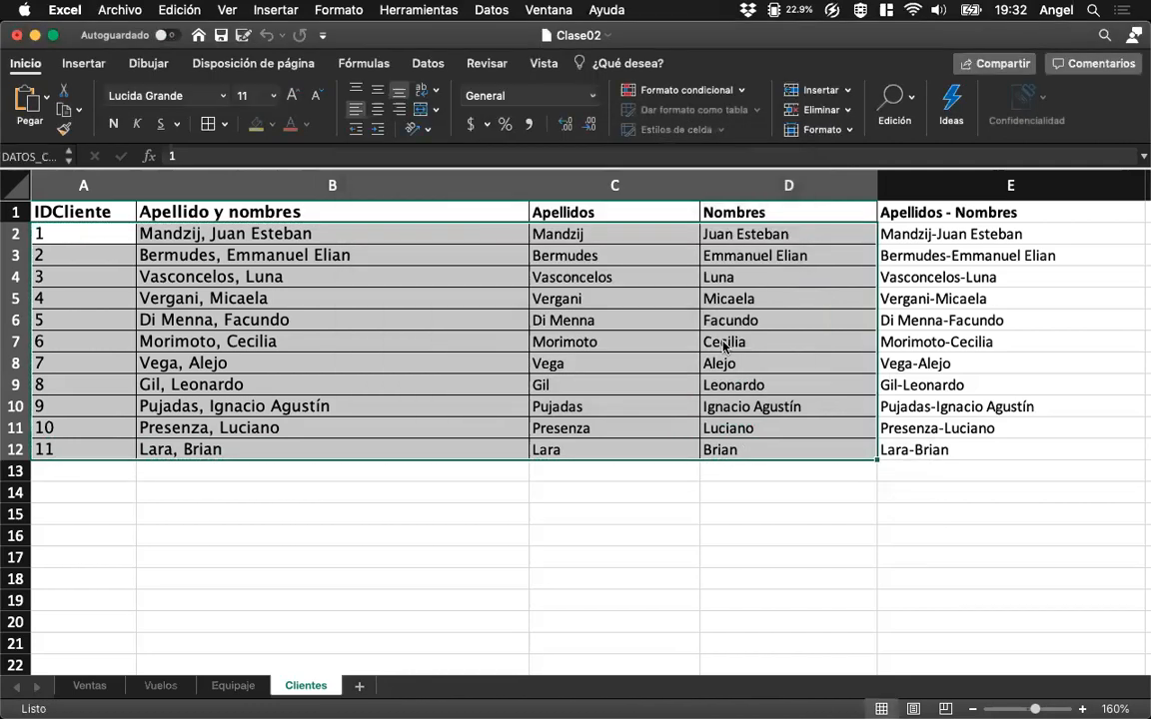
In E2 of Ventas, replace the fixed client range in the BUSCARV formula with the named range DATOS_CLIENTES.
{"action": "left_click", "coordinate": [85, 688]}
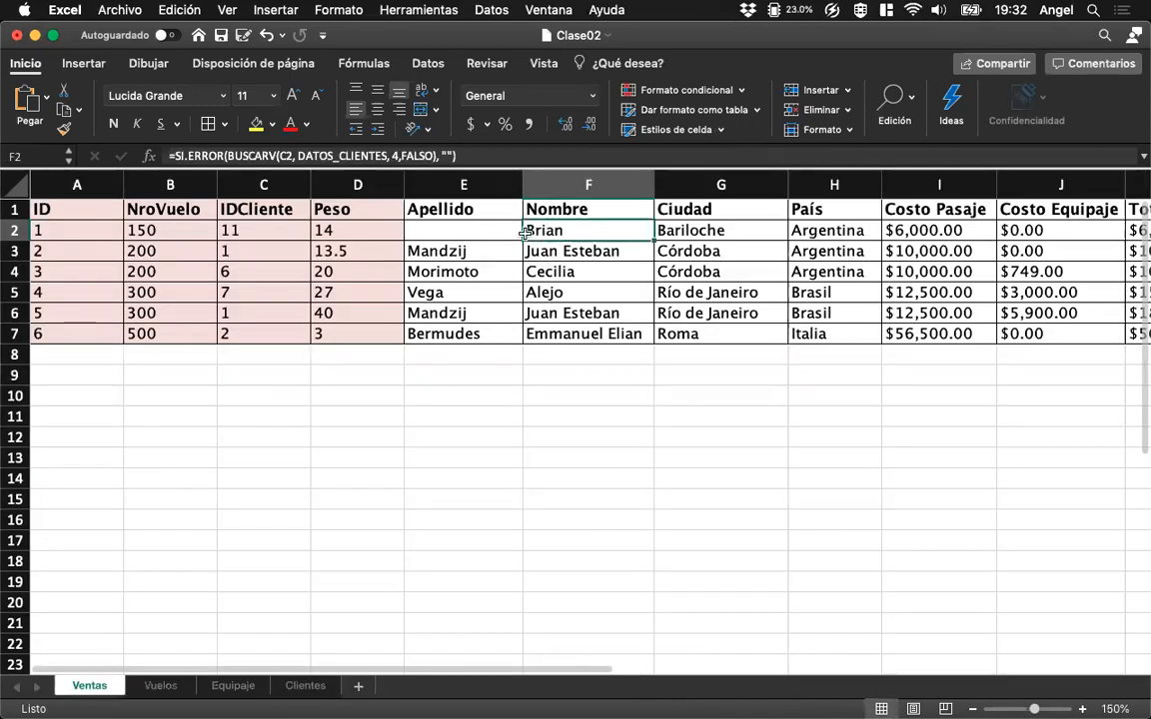
{"action": "left_click", "coordinate": [478, 234]}
{"action": "left_click_drag", "start_coordinate": [295, 157], "coordinate": [402, 196]}
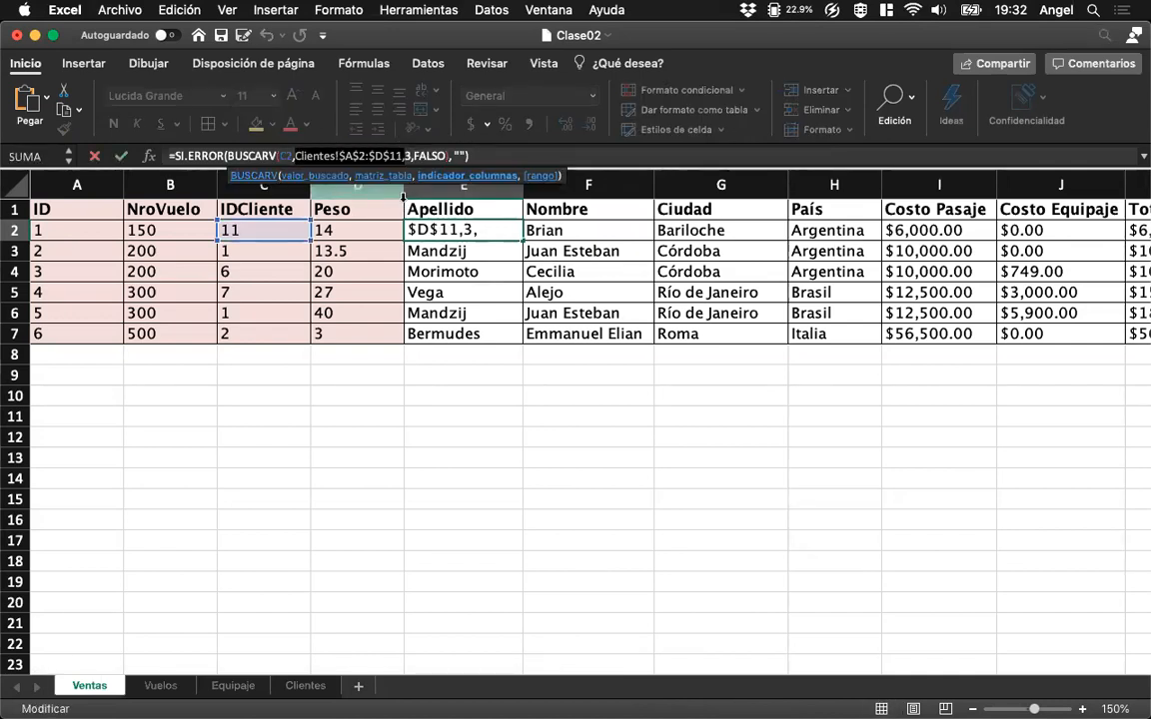
{"action": "key", "text": "BackSpace"}
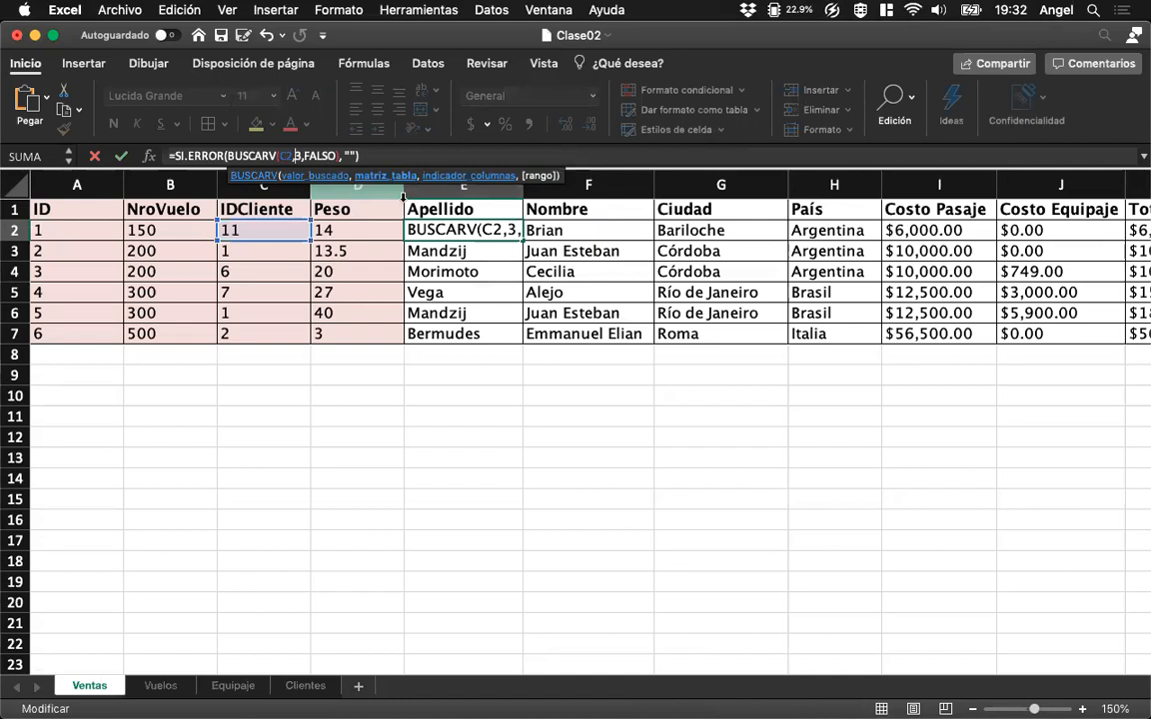
{"action": "type", "text": "DATOS_"}
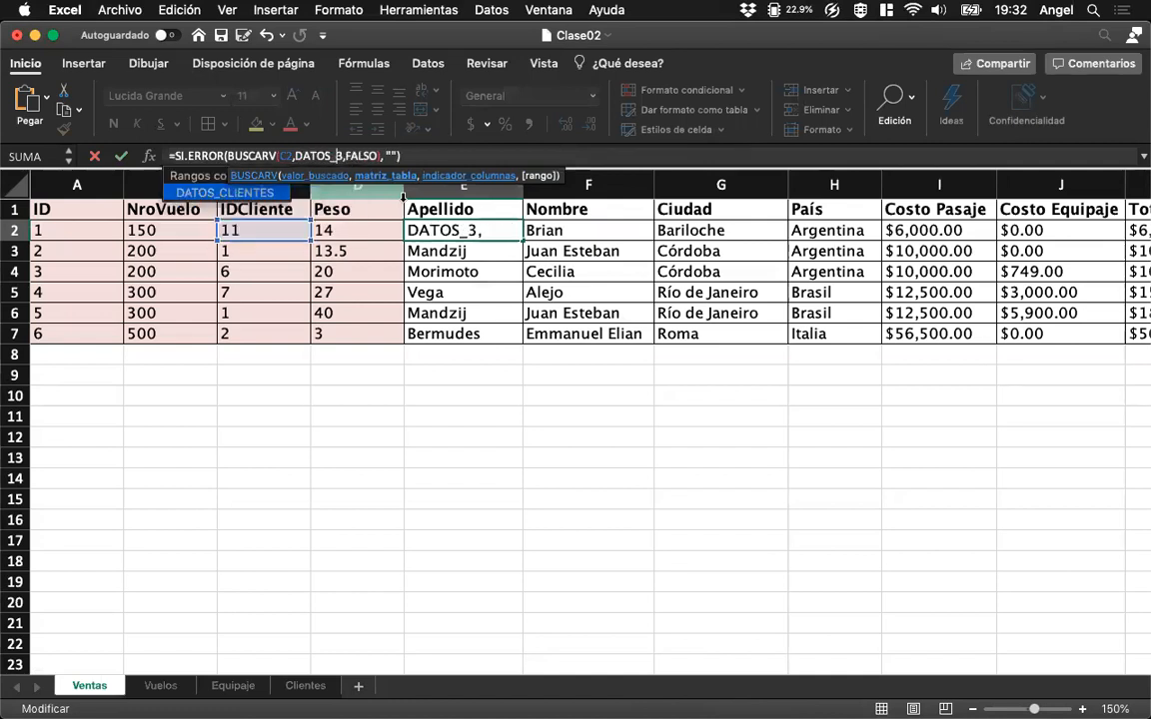
{"action": "type", "text": "CLIENTES,"}
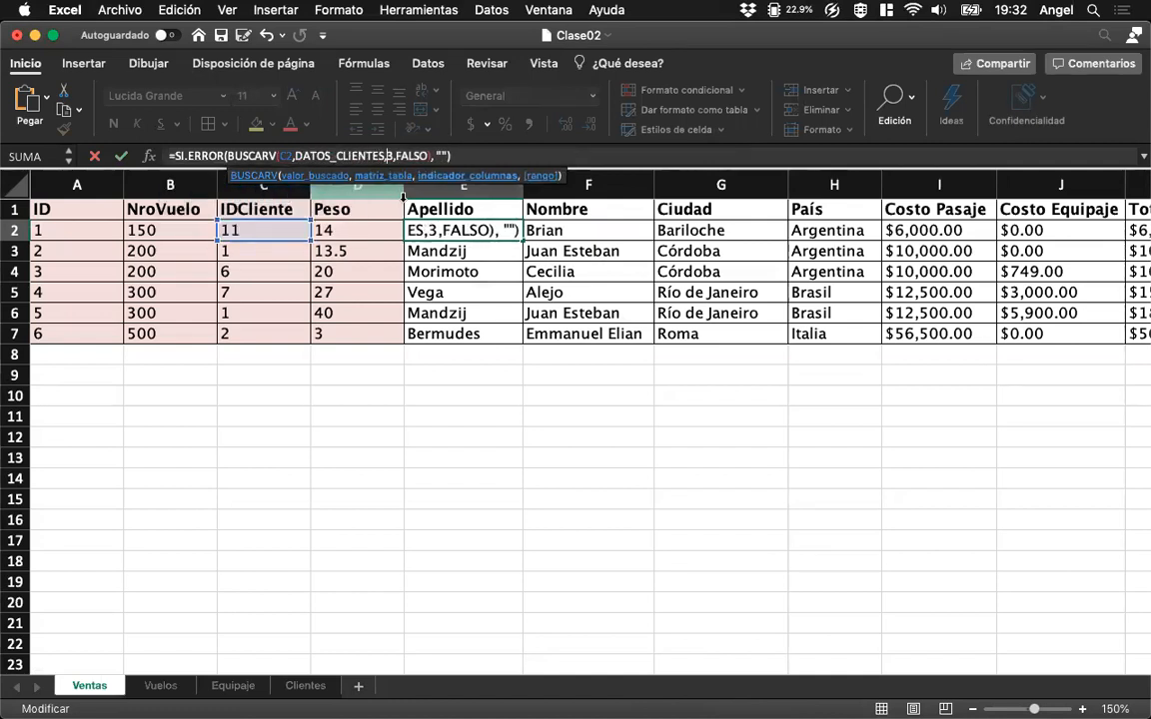
{"action": "key", "text": "Return"}
{"action": "key", "text": "Up"}
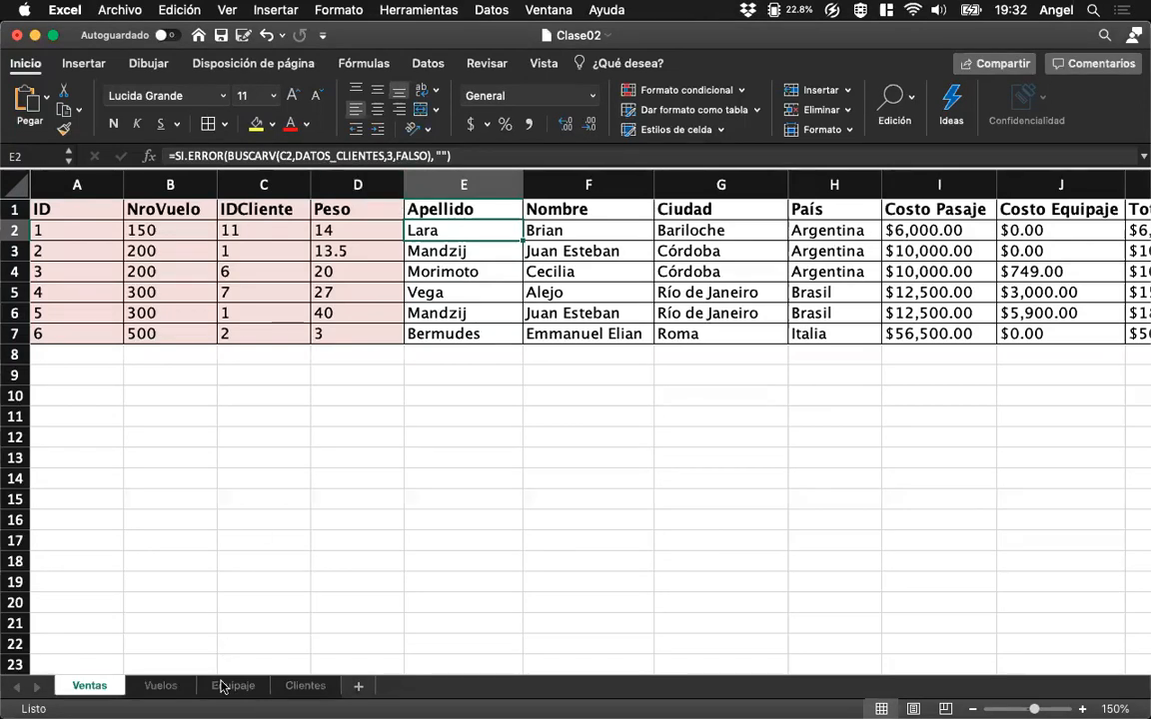
{"action": "left_click", "coordinate": [248, 688]}
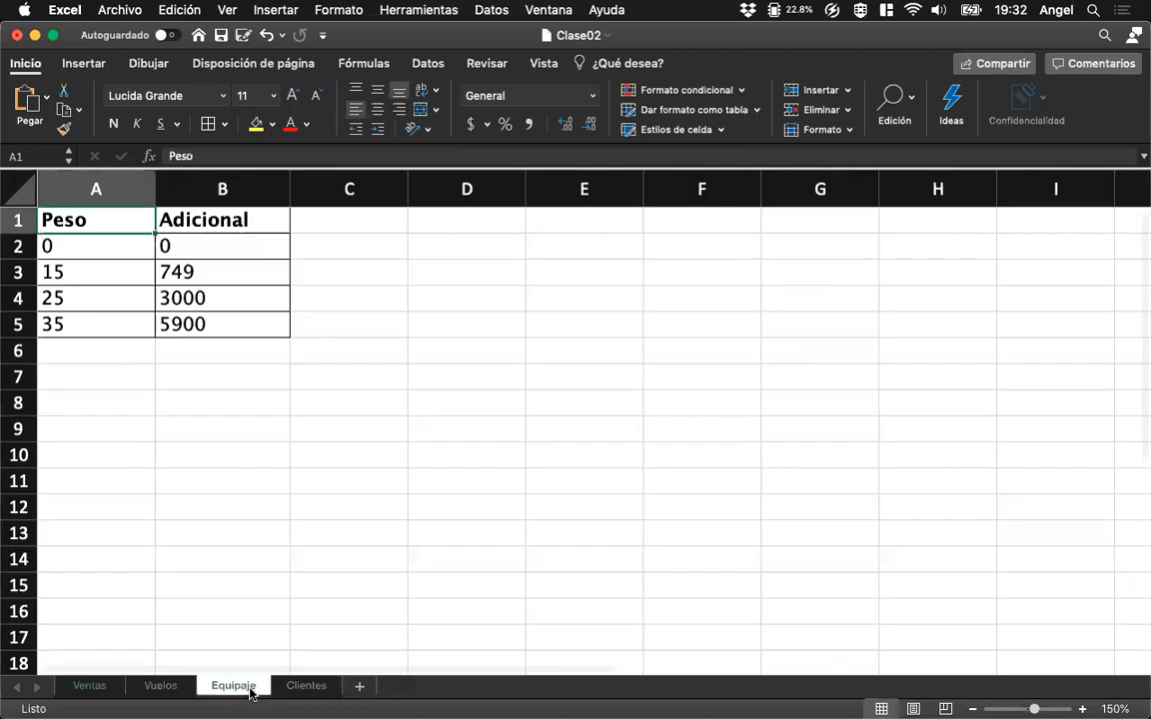
{"action": "left_click", "coordinate": [306, 686]}
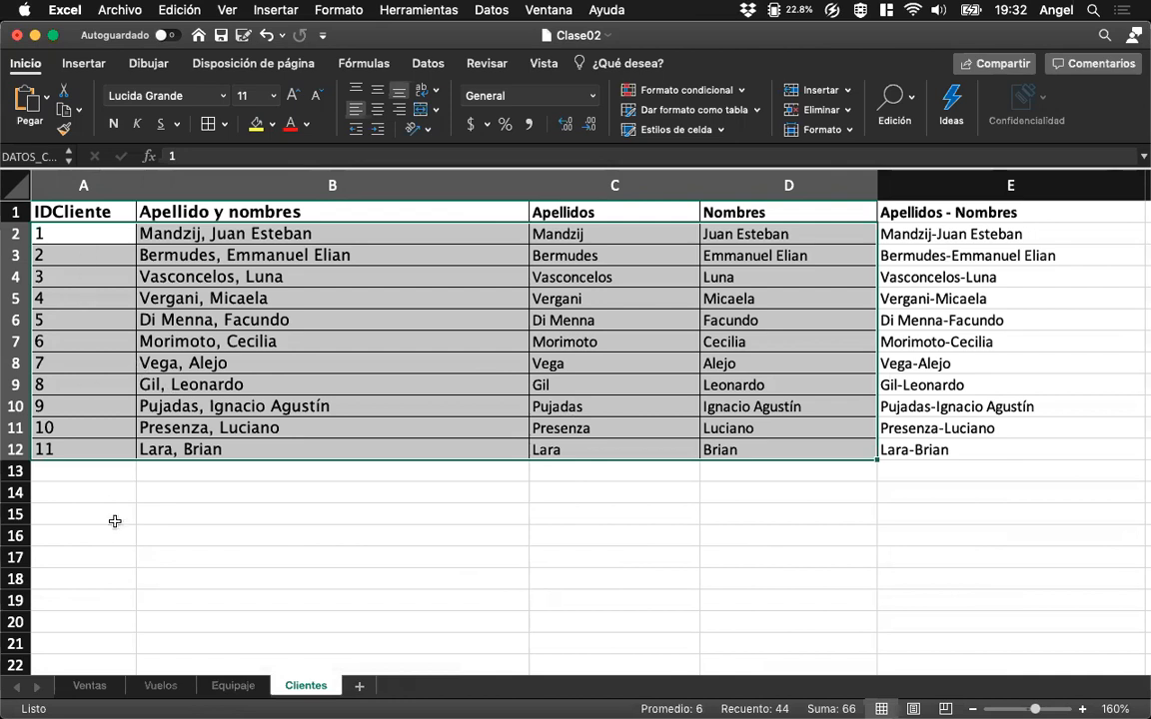
{"action": "left_click", "coordinate": [268, 538]}
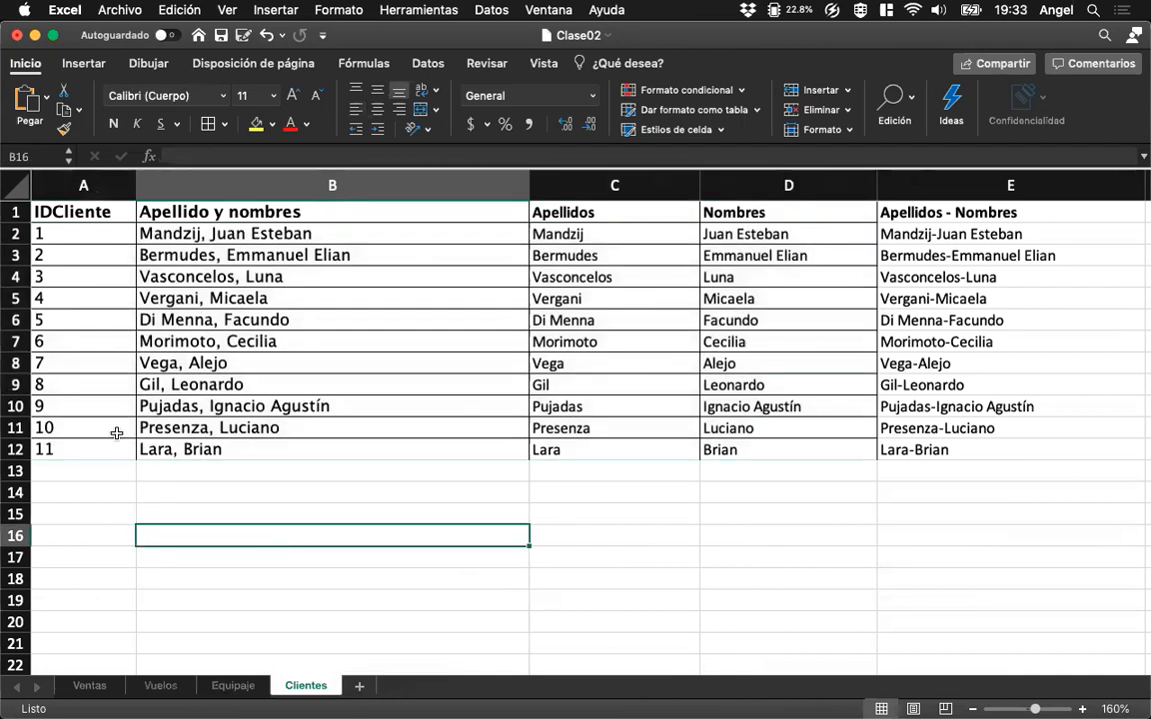
{"action": "left_click", "coordinate": [82, 232]}
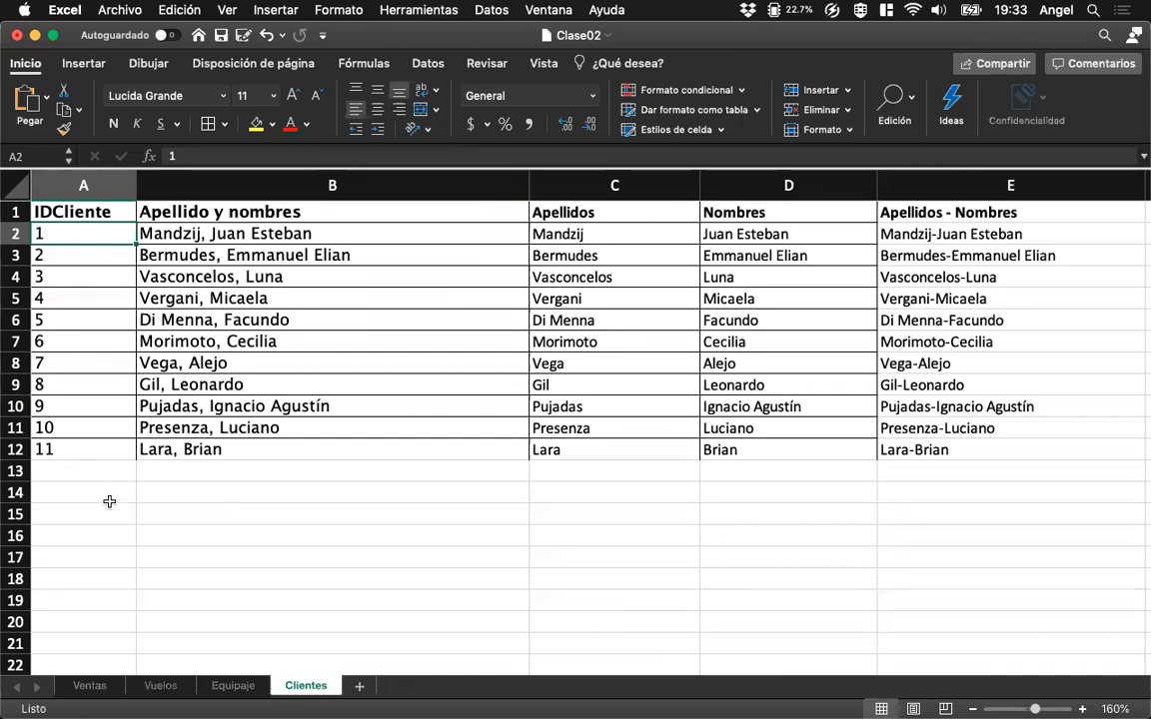
{"action": "left_click", "coordinate": [108, 687]}
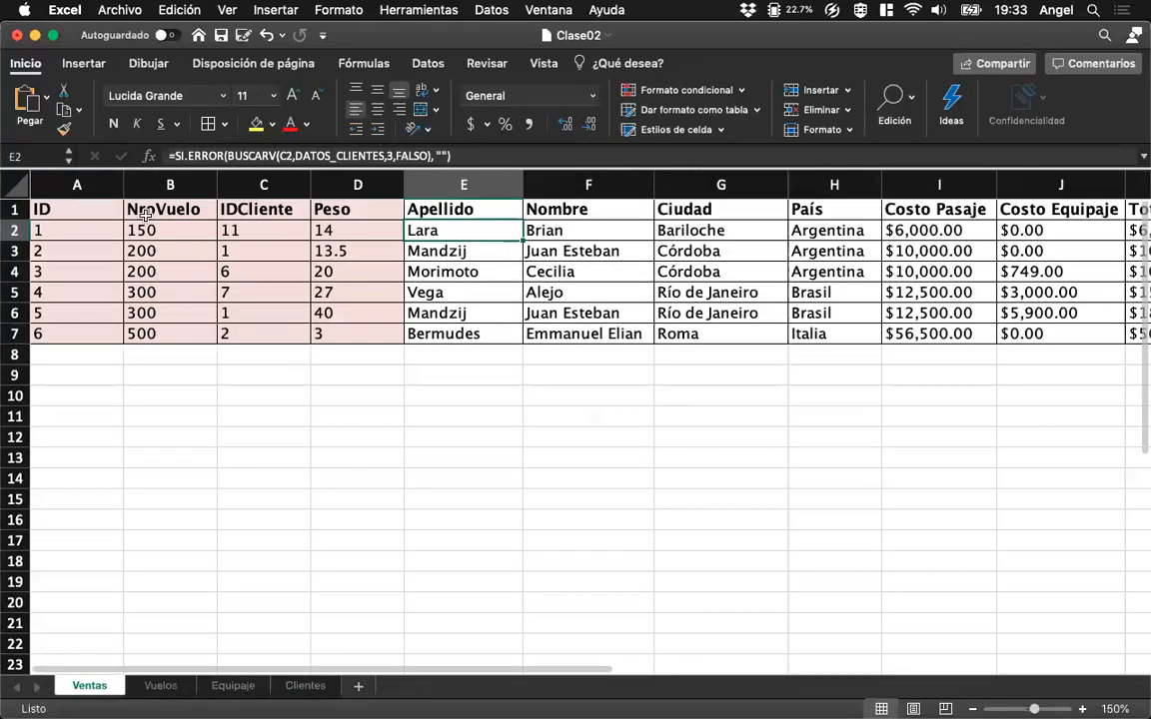
{"action": "left_click", "coordinate": [89, 230]}
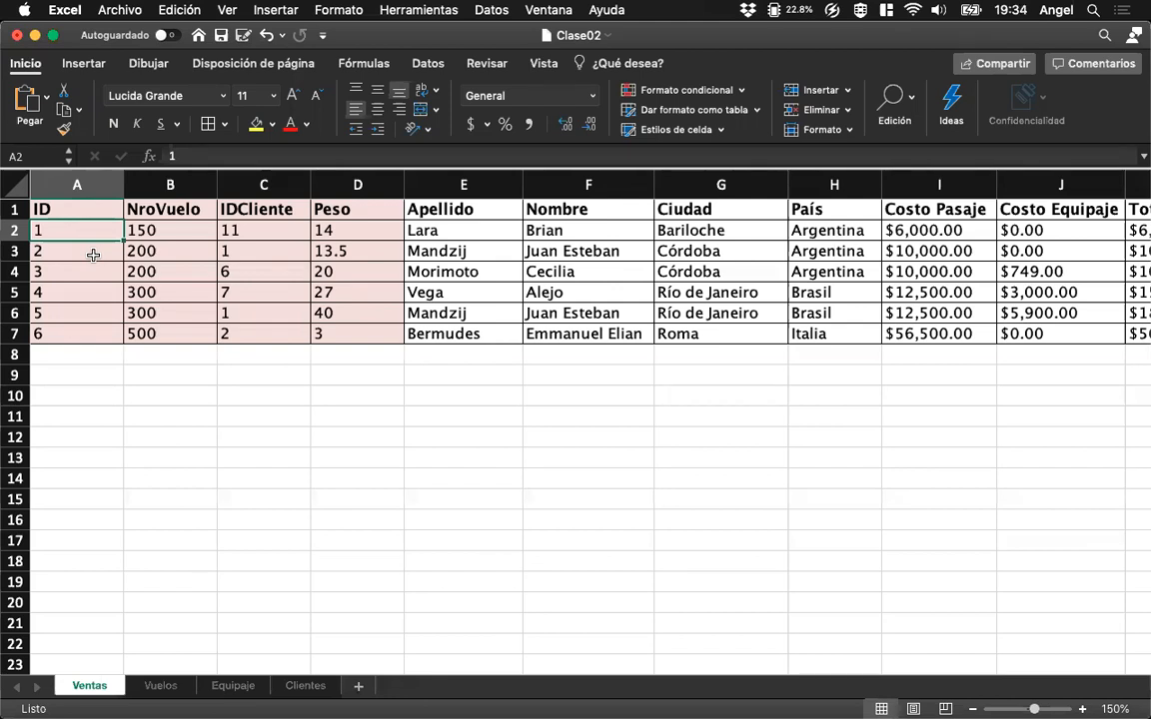
Switch to Zoom and show the floating meeting controls.
{"action": "left_click", "coordinate": [20, 490]}
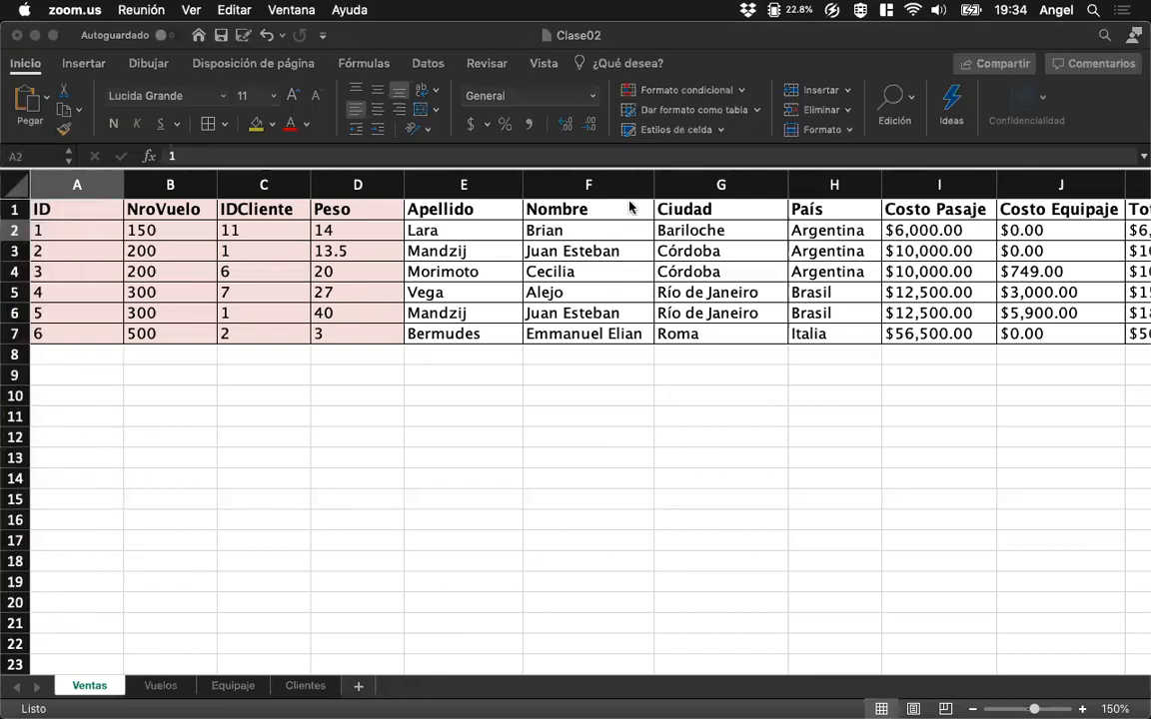
{"action": "left_click", "coordinate": [181, 12]}
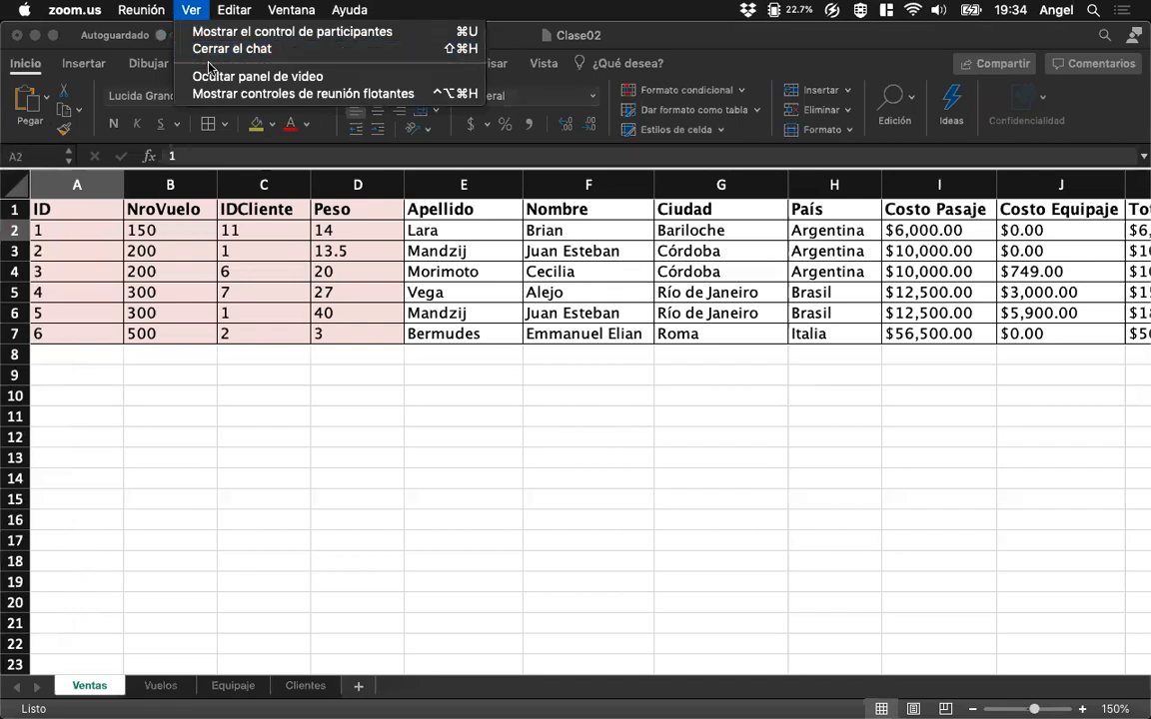
{"action": "left_click", "coordinate": [200, 93]}
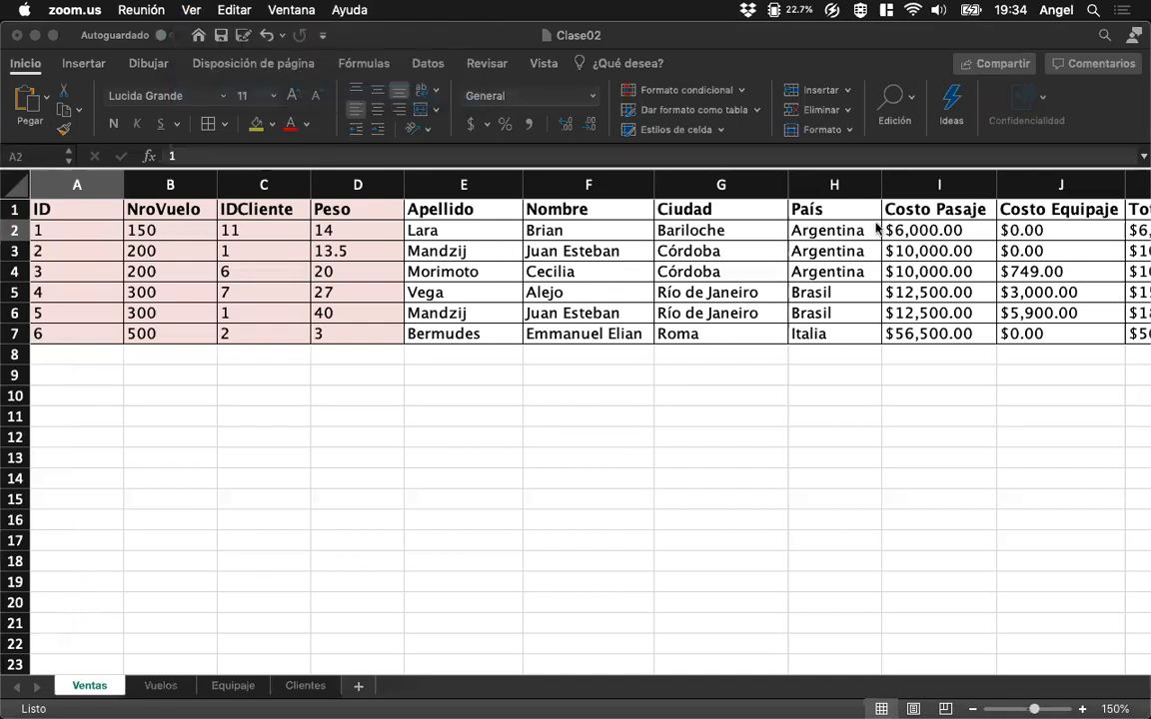